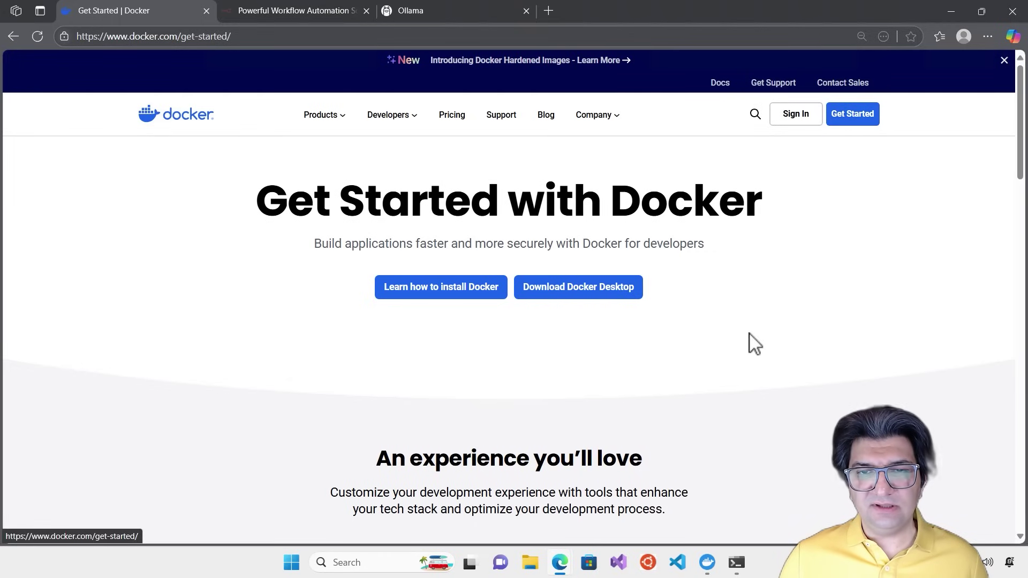
Confirm Docker Desktop's engine is running, then switch to the n8n website tab
mouse_move(610, 294)
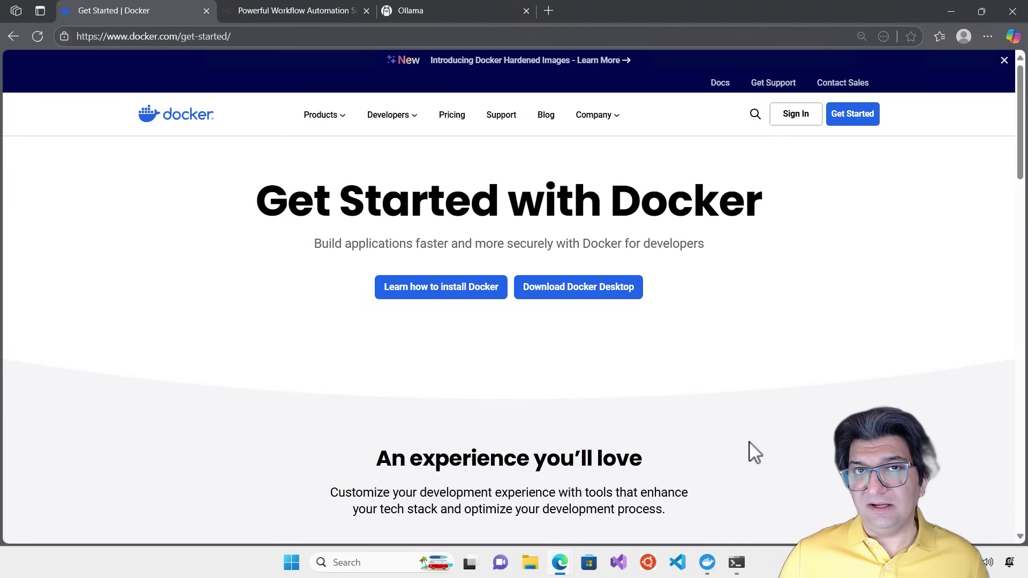
left_click(707, 562)
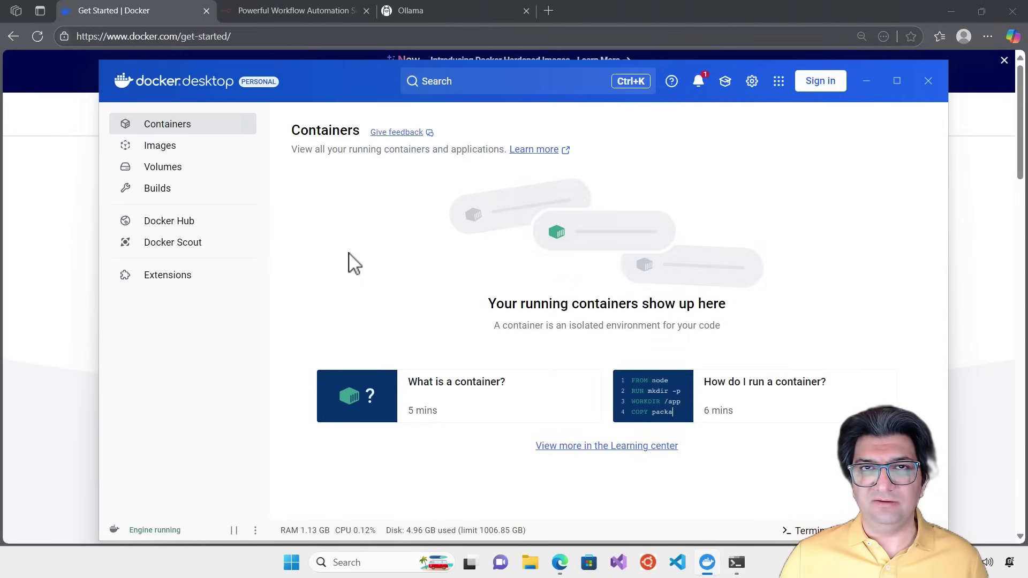
left_click(970, 367)
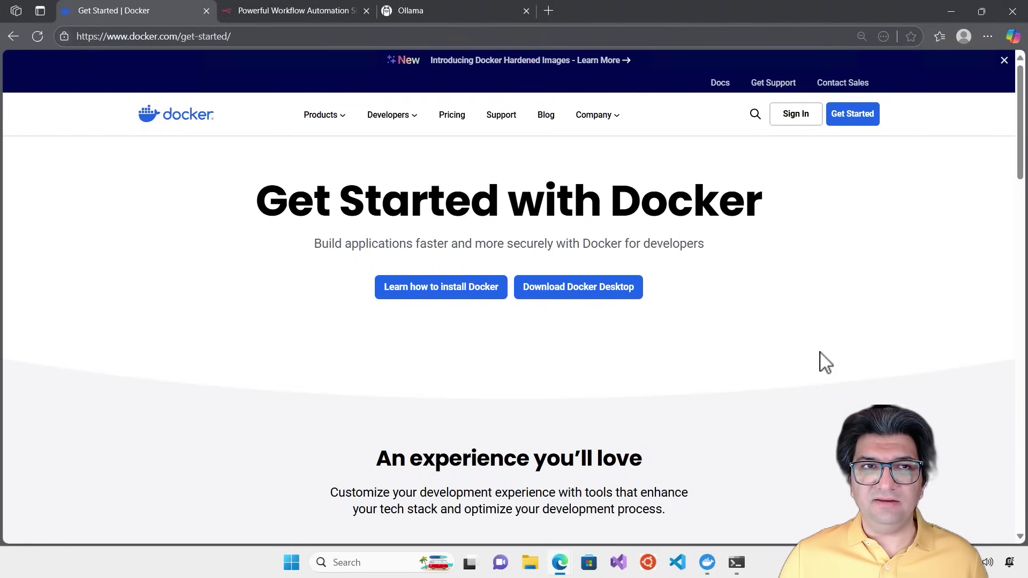
left_click(269, 17)
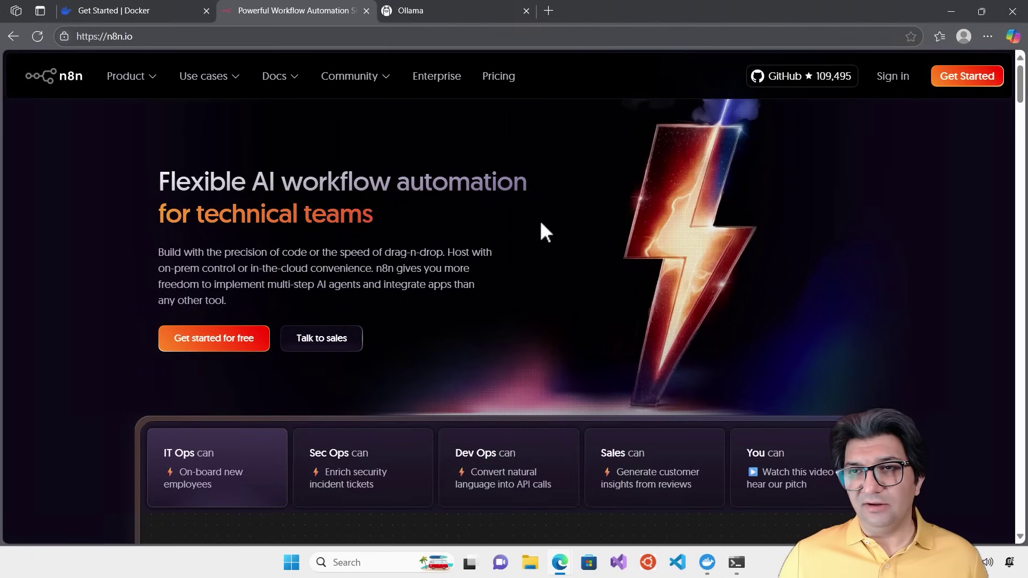
Copy the Docker quick-start commands from n8n's GitHub README and bring up Docker Desktop
left_click(794, 93)
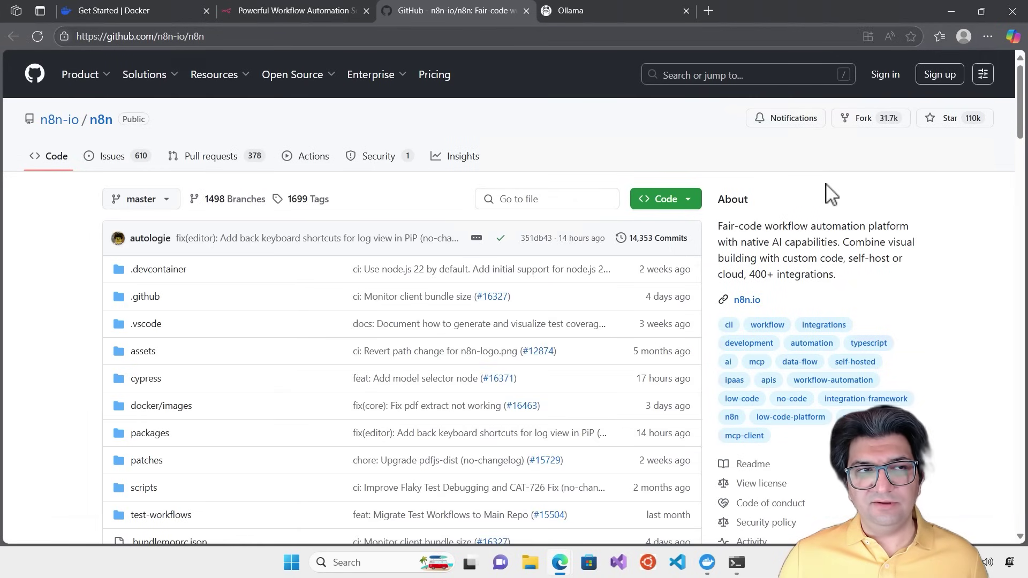
scroll(562, 344, "down", 10)
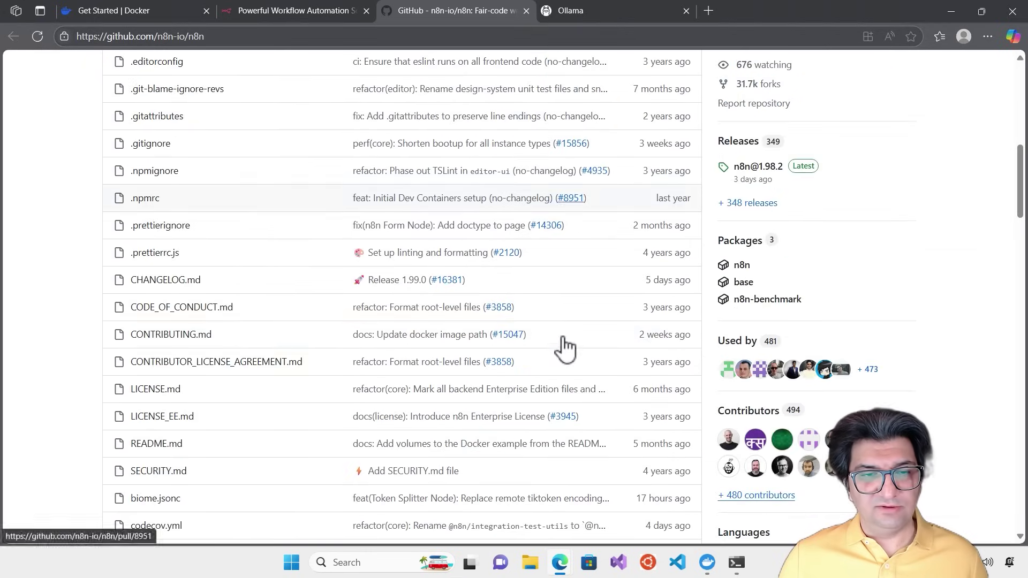
scroll(544, 340, "down", 10)
scroll(481, 343, "down", 13)
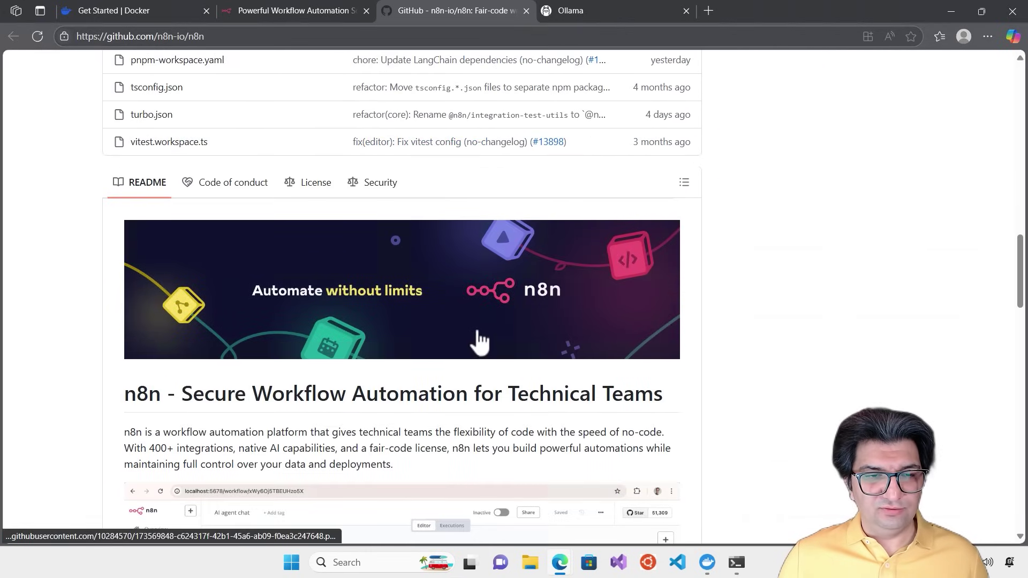
scroll(463, 327, "down", 2)
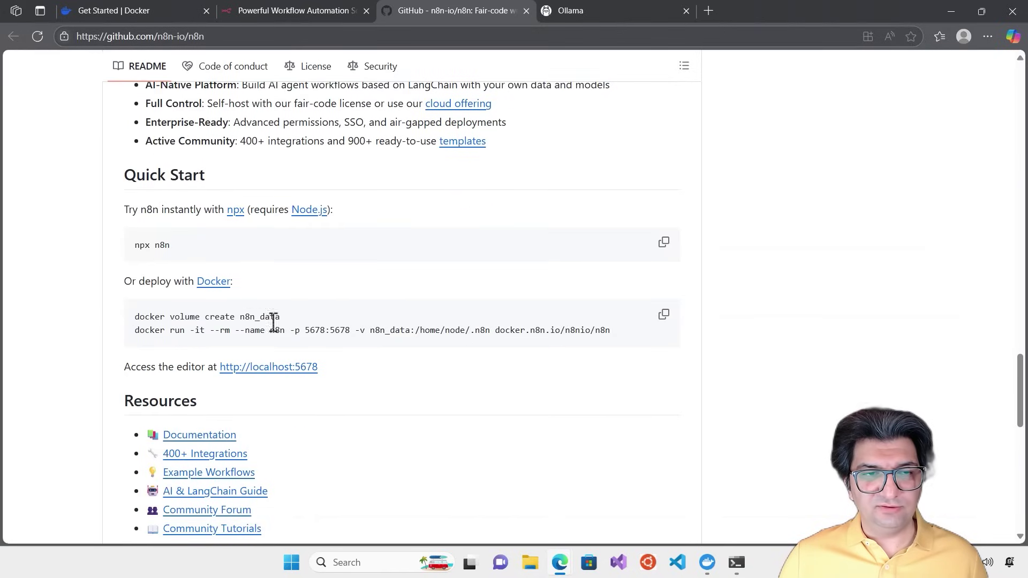
left_click(663, 321)
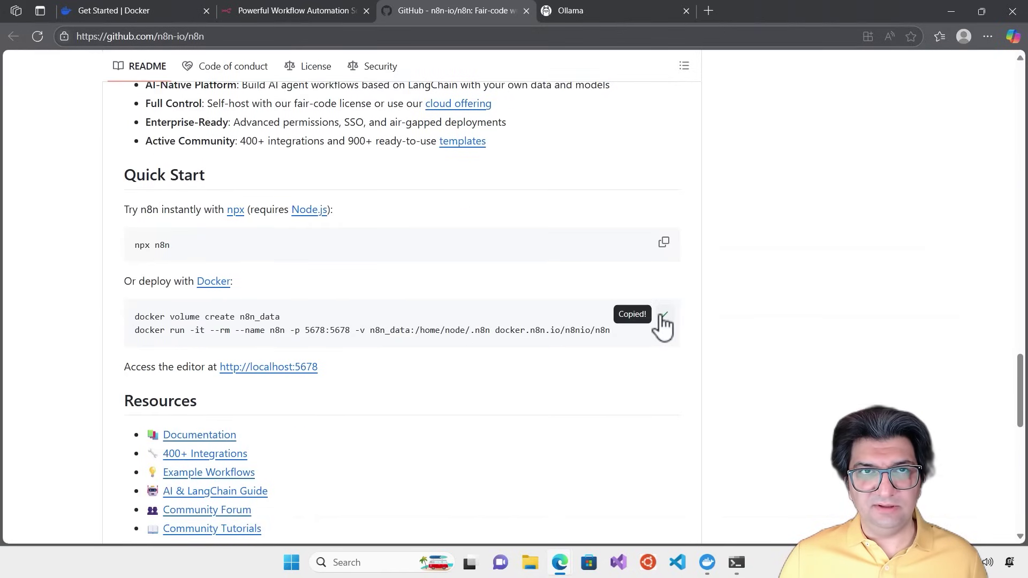
left_click(707, 563)
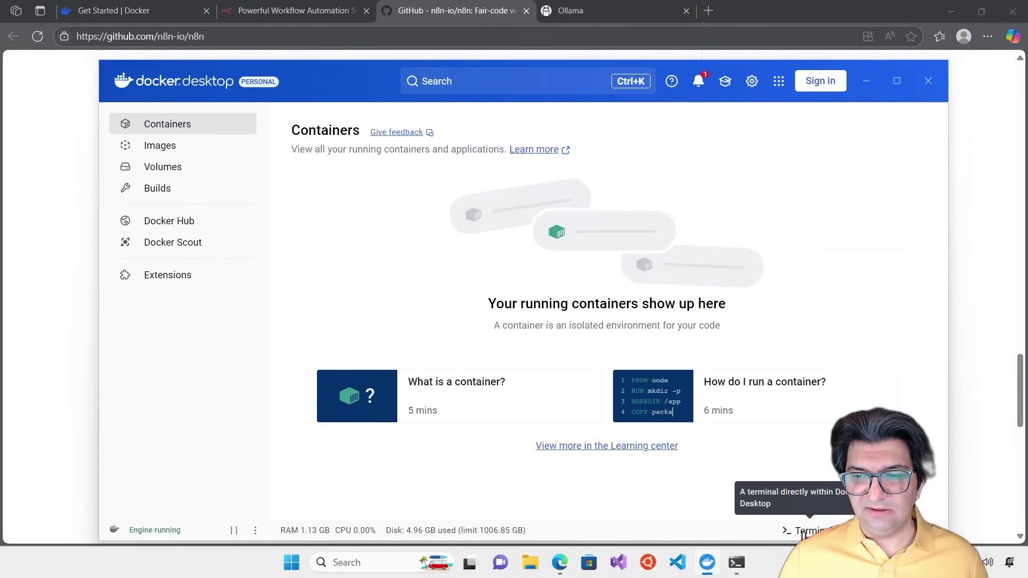
Run the pasted docker commands in Docker Desktop's terminal and open localhost:5678
left_click(803, 531)
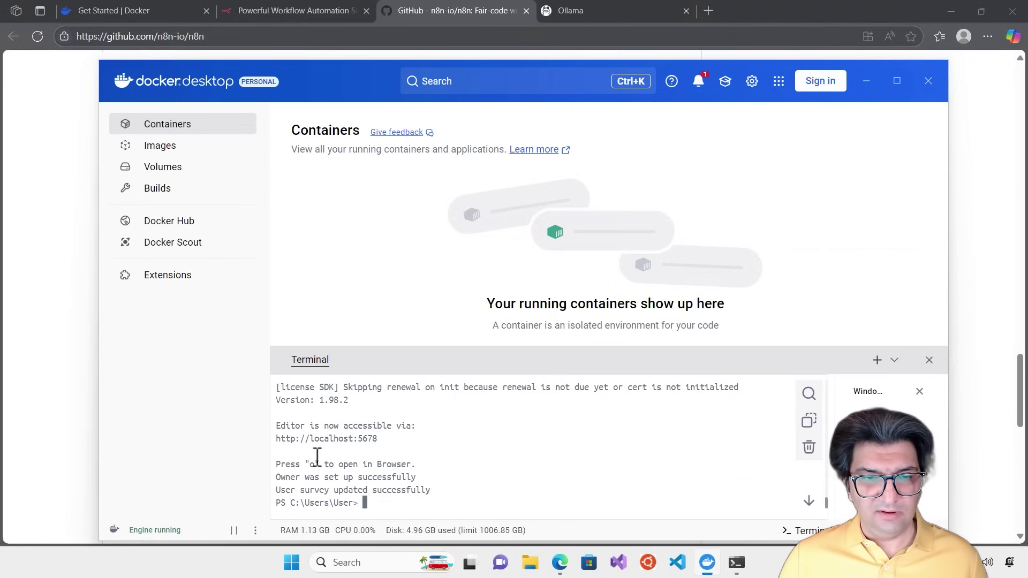
key("ctrl+v")
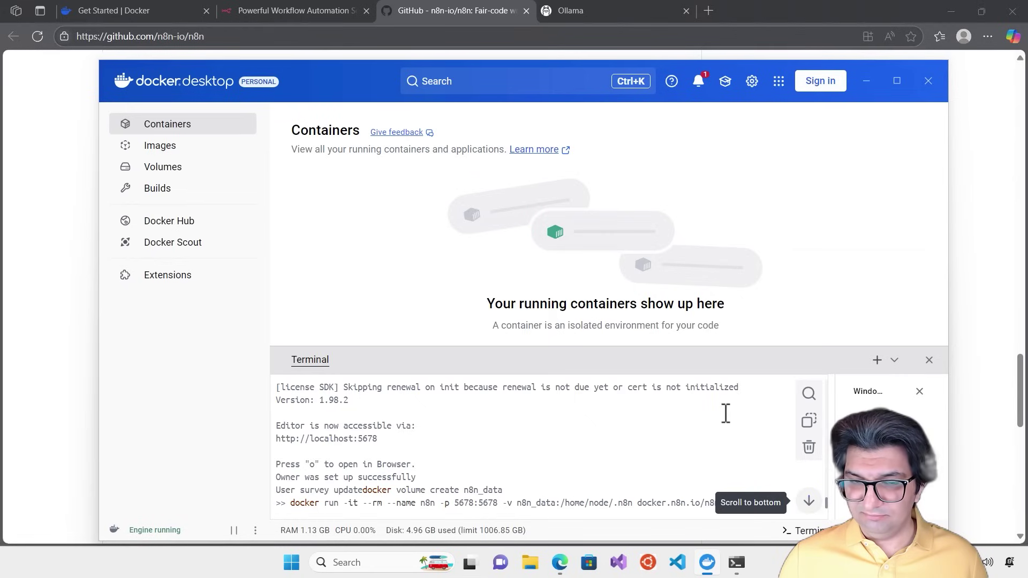
key("Return")
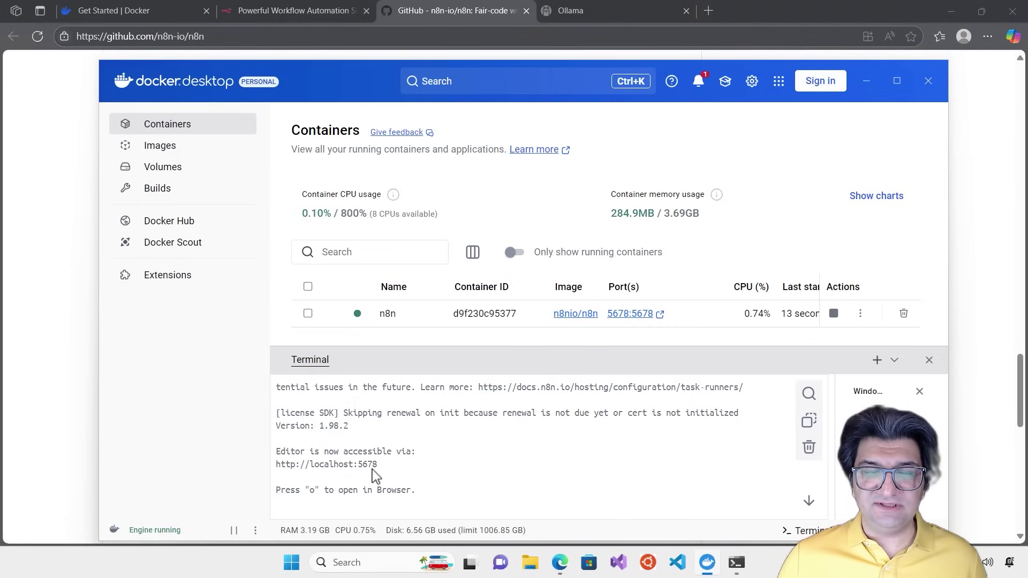
left_click(352, 464)
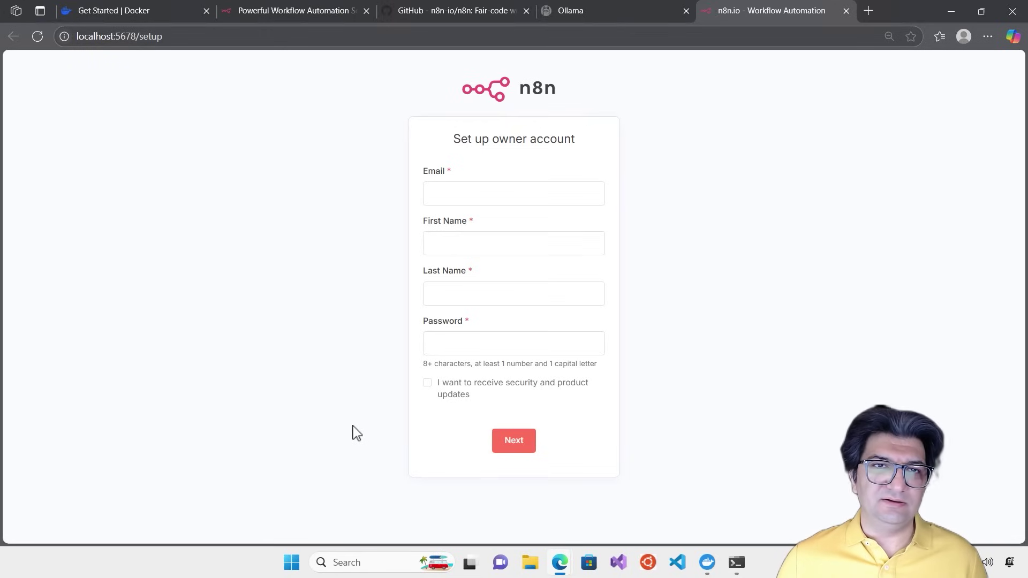
Put the owner's e-mail address in the Email field, undoing an accidental paste
left_click(527, 193)
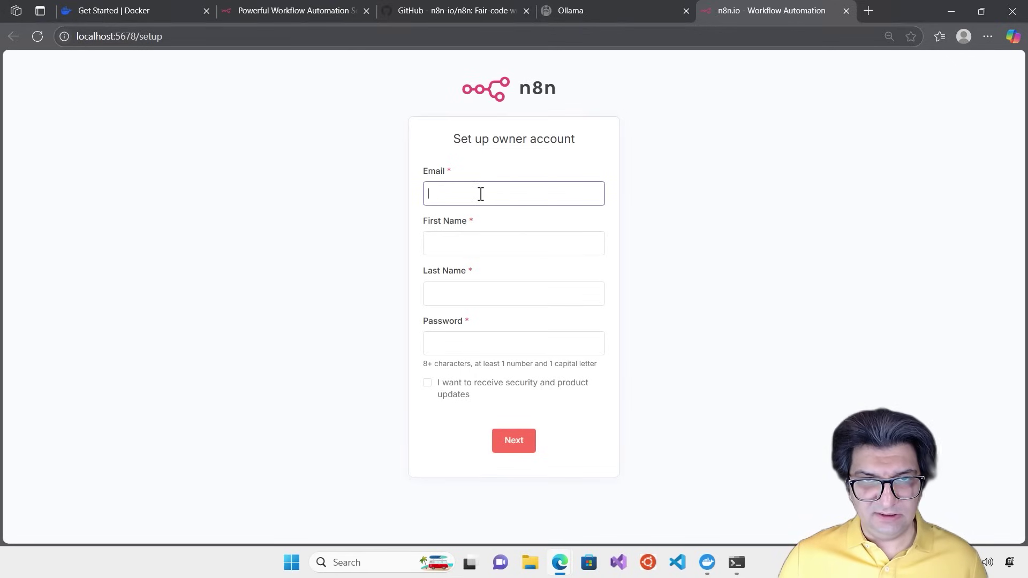
key("ctrl+v")
key("ctrl+z")
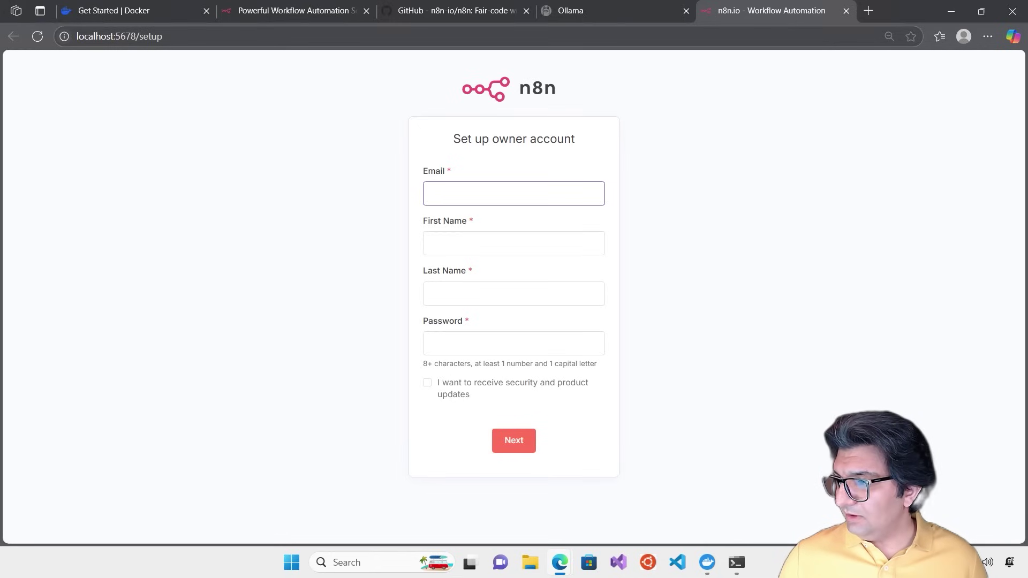
key("ctrl+v")
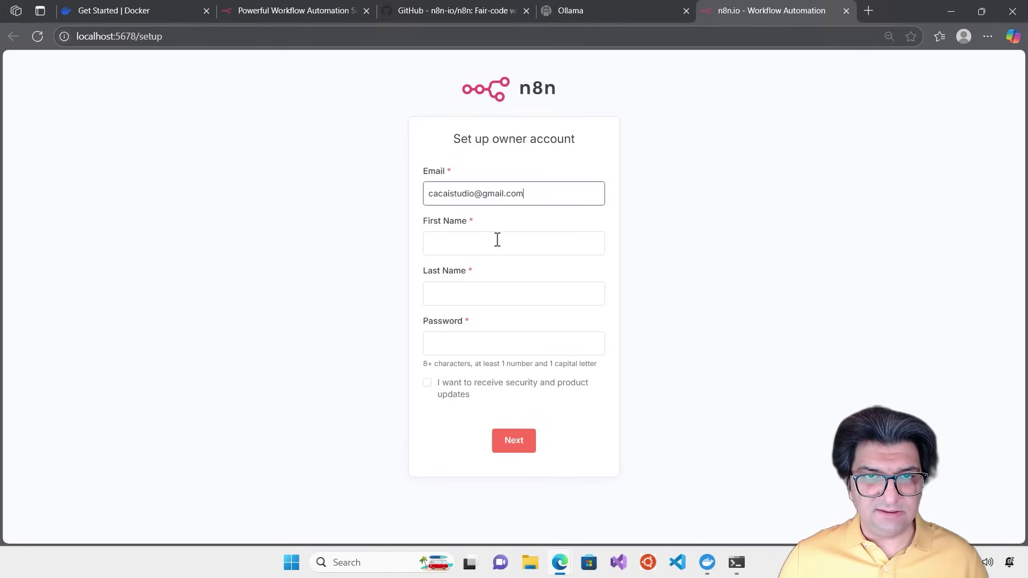
Enter the owner's first name, last name and password, and submit the setup form
left_click(495, 244)
type("Alirez")
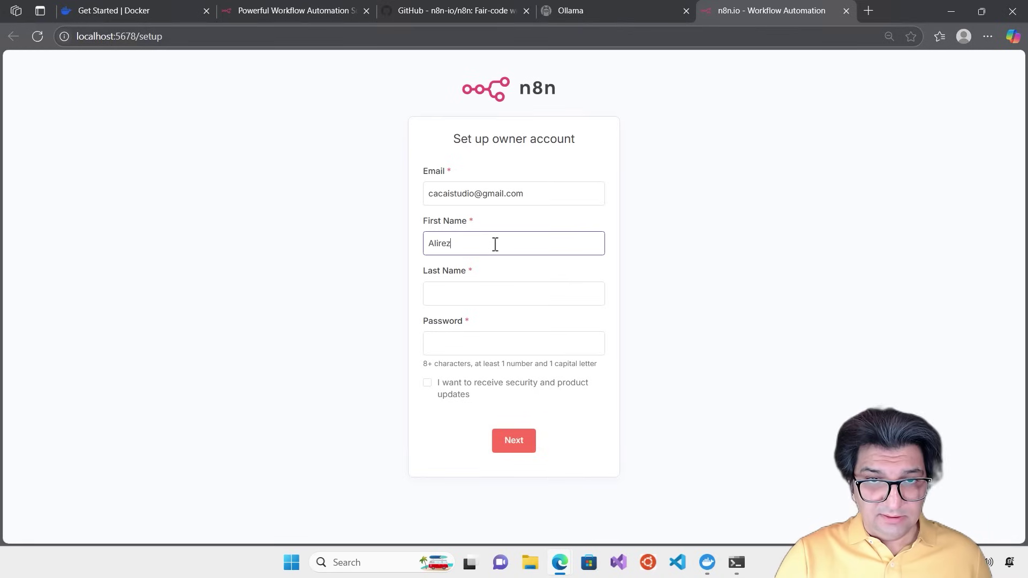
type("a")
key("Tab")
type("Chegin")
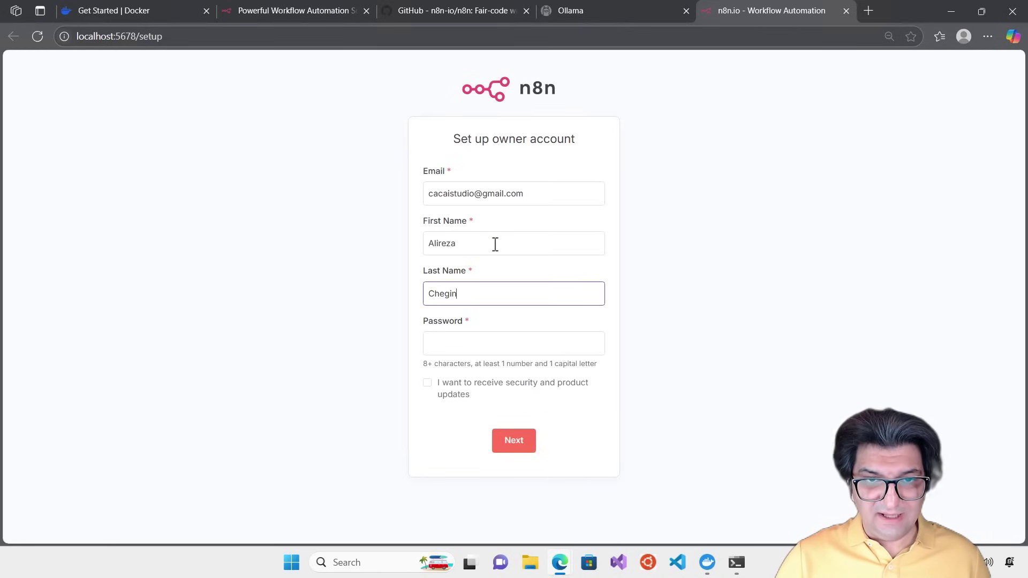
type("i")
key("Tab")
type("•")
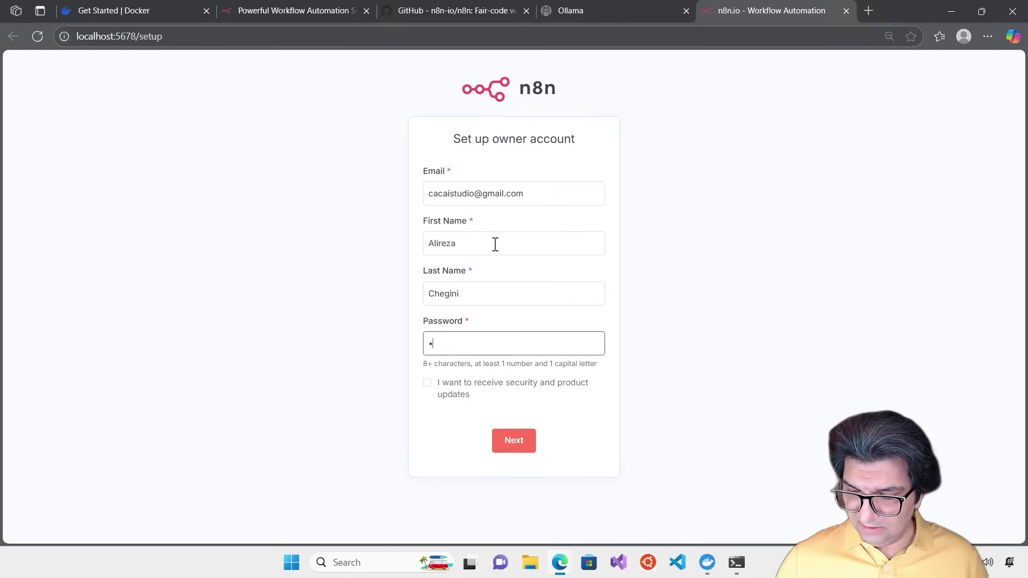
type("•••••••••")
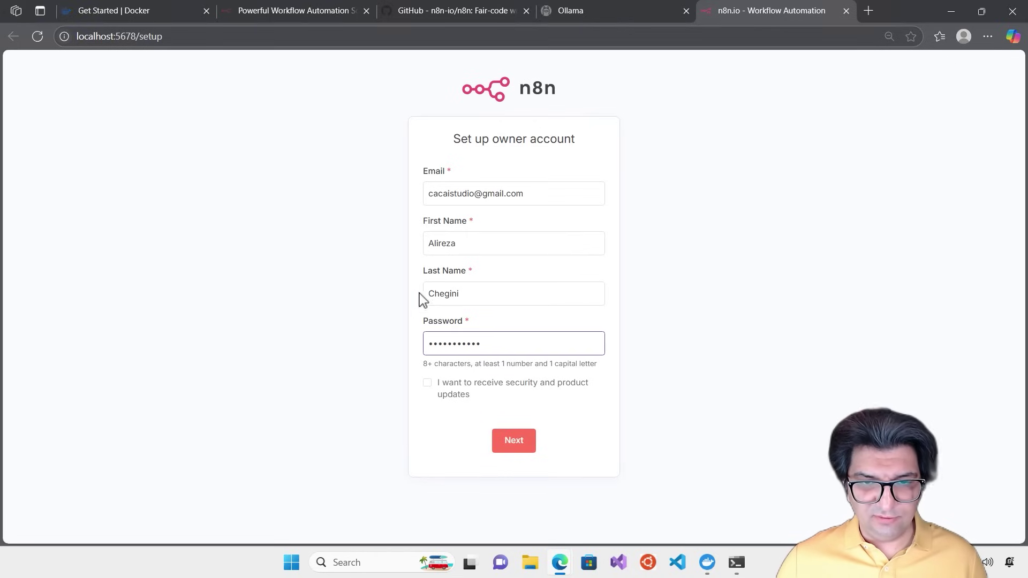
left_click(508, 449)
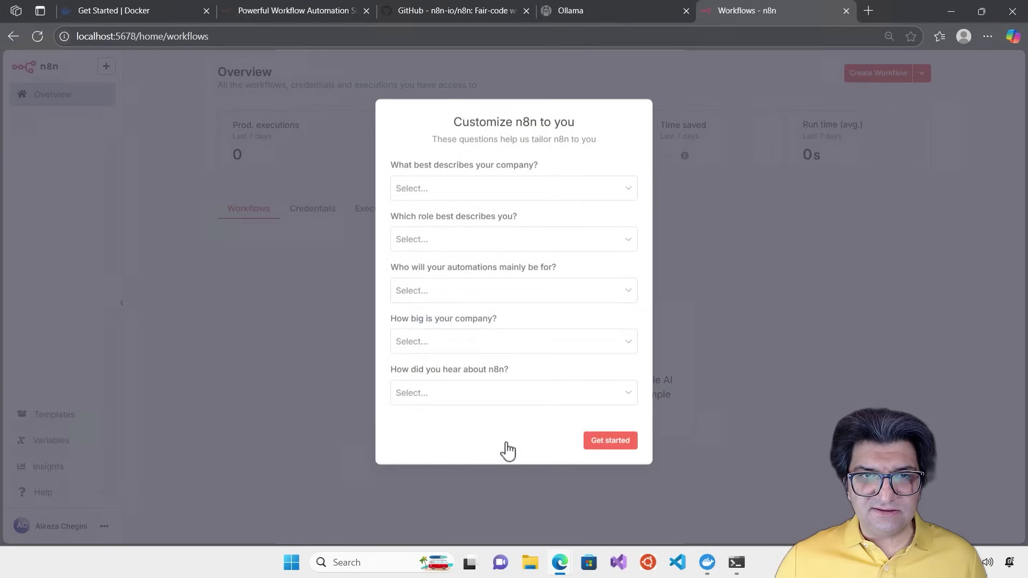
Answer Software as a service, Business Owner, Myself, Less than 20 people, Google, then request the free license
left_click(576, 191)
left_click(473, 222)
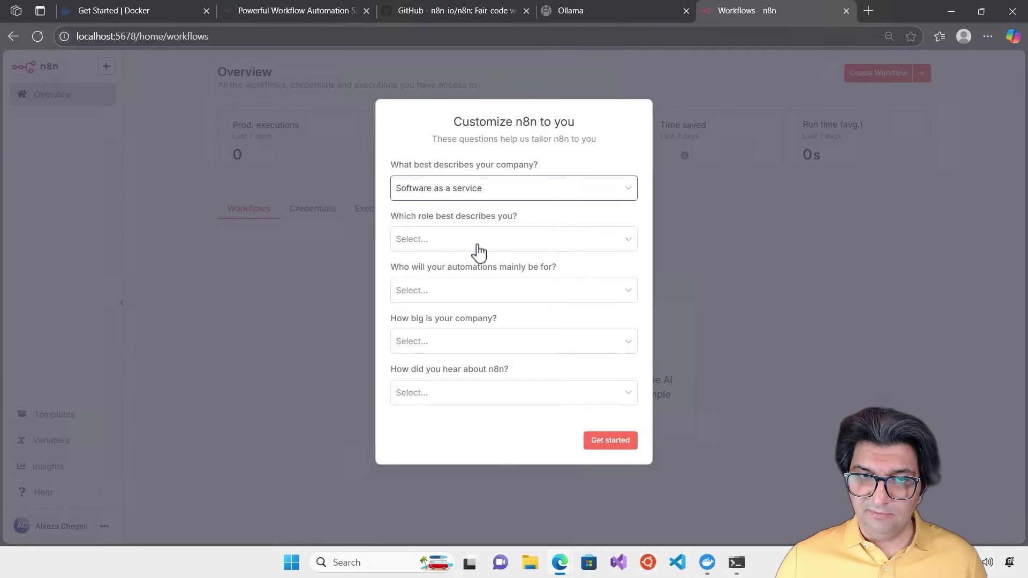
left_click(477, 242)
left_click(462, 277)
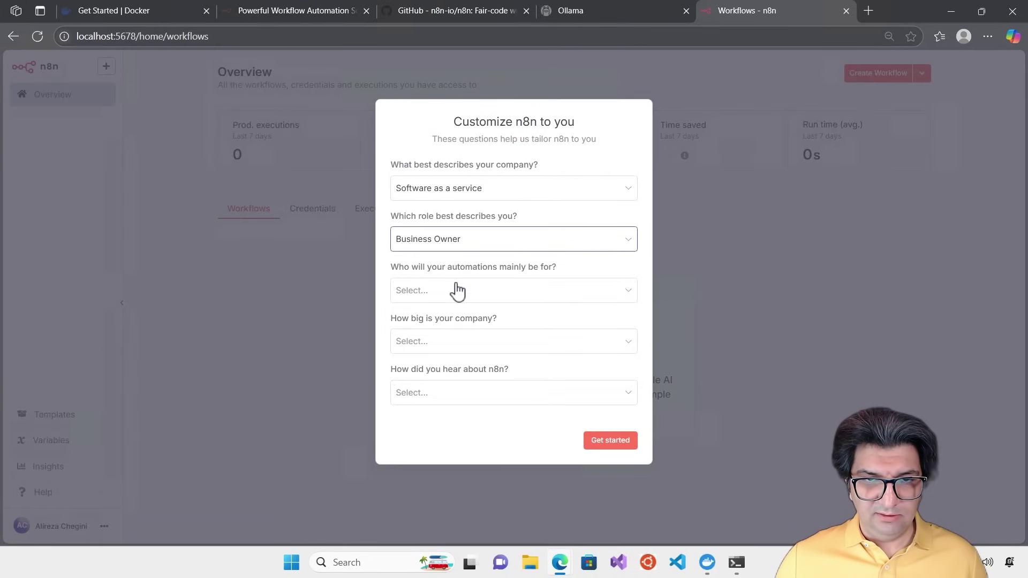
left_click(457, 293)
left_click(446, 330)
left_click(446, 343)
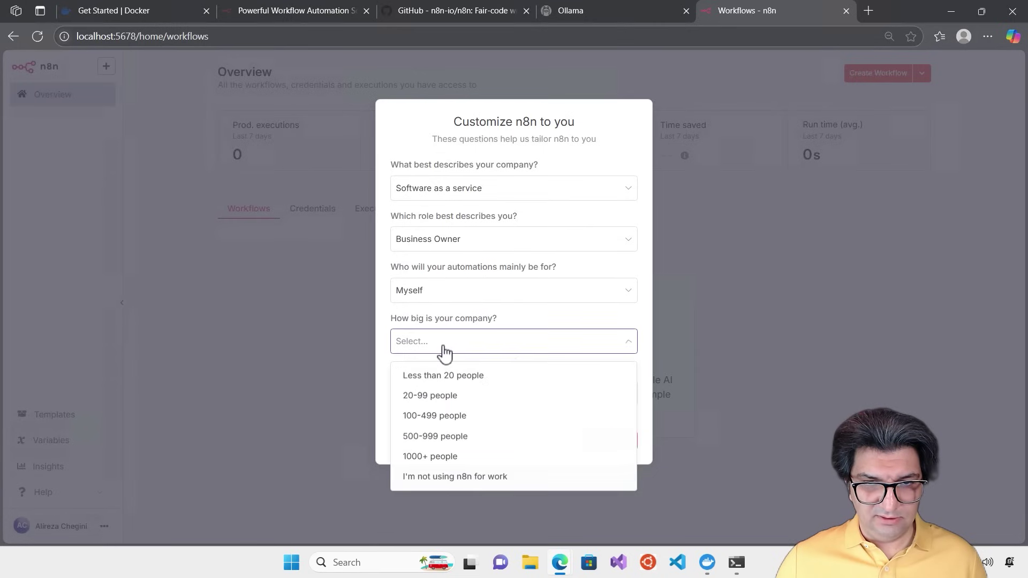
left_click(458, 377)
left_click(458, 393)
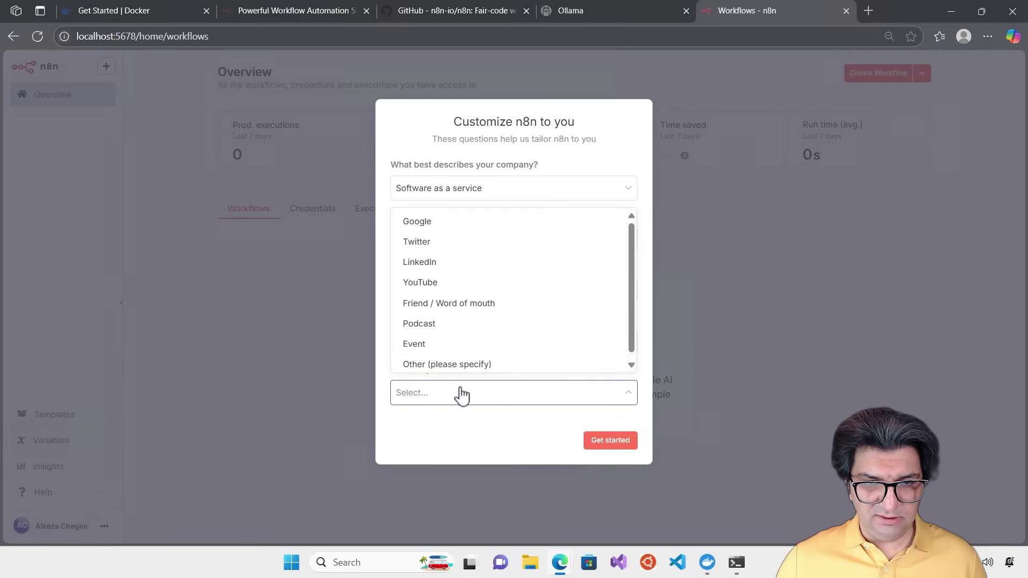
left_click(455, 221)
left_click(612, 440)
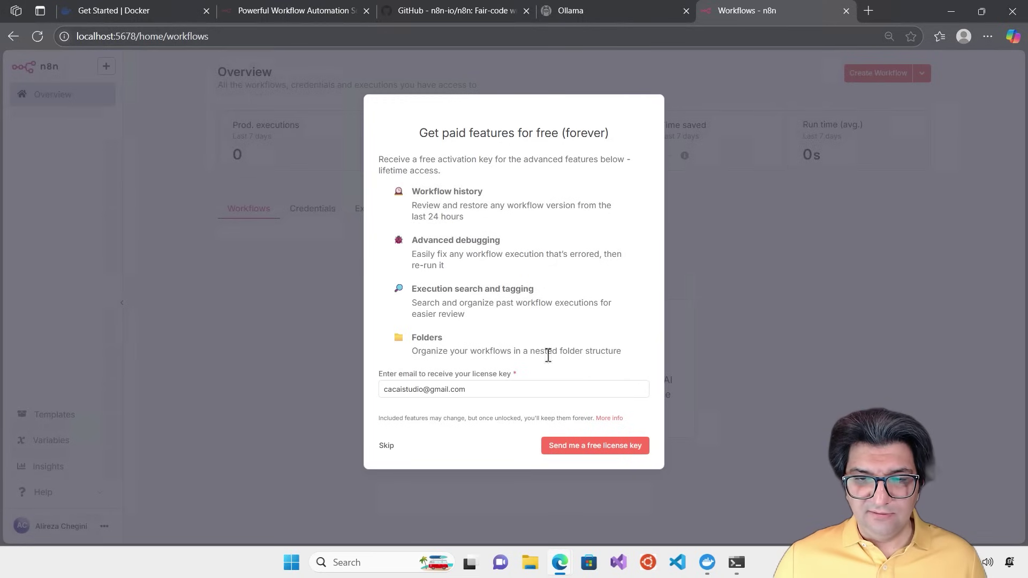
left_click(586, 449)
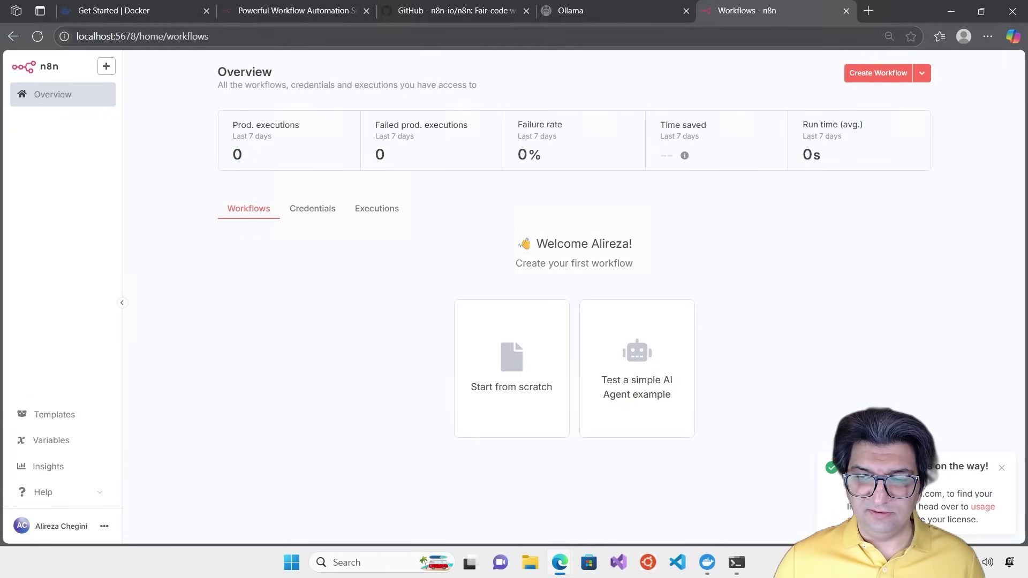
Dismiss the notification, check the empty Executions list, and return to the Workflows list
left_click(1001, 467)
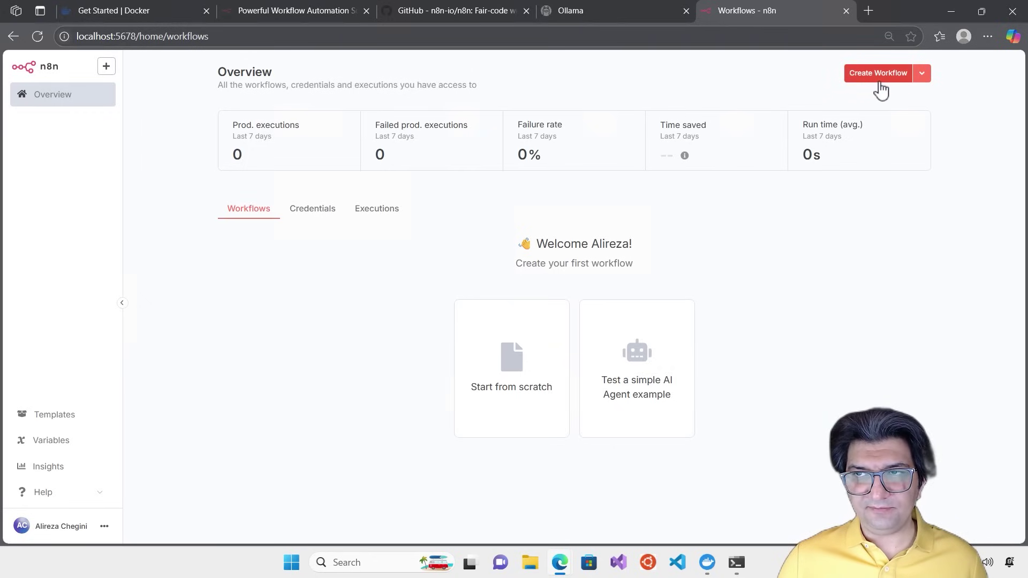
left_click(922, 75)
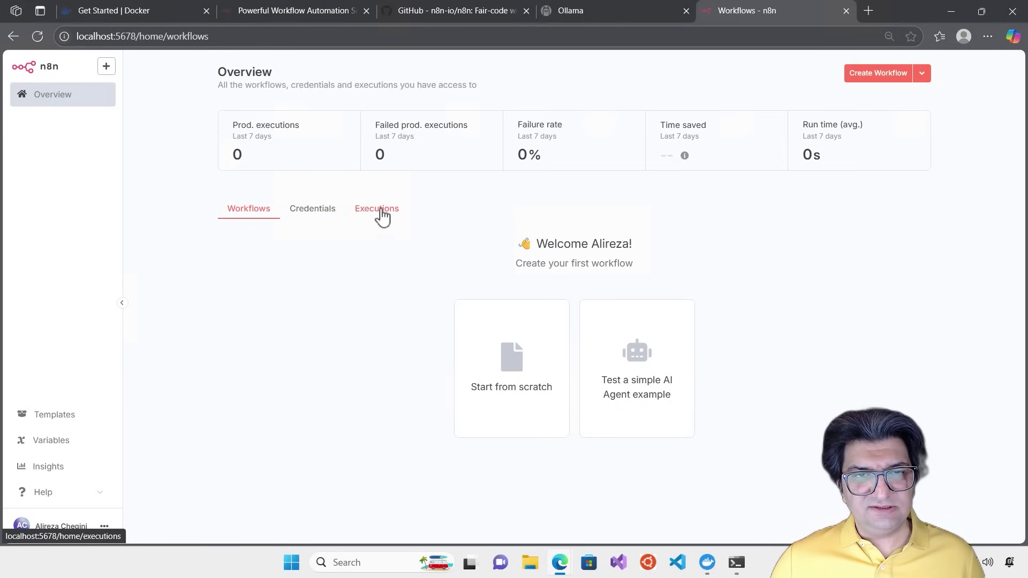
left_click(380, 210)
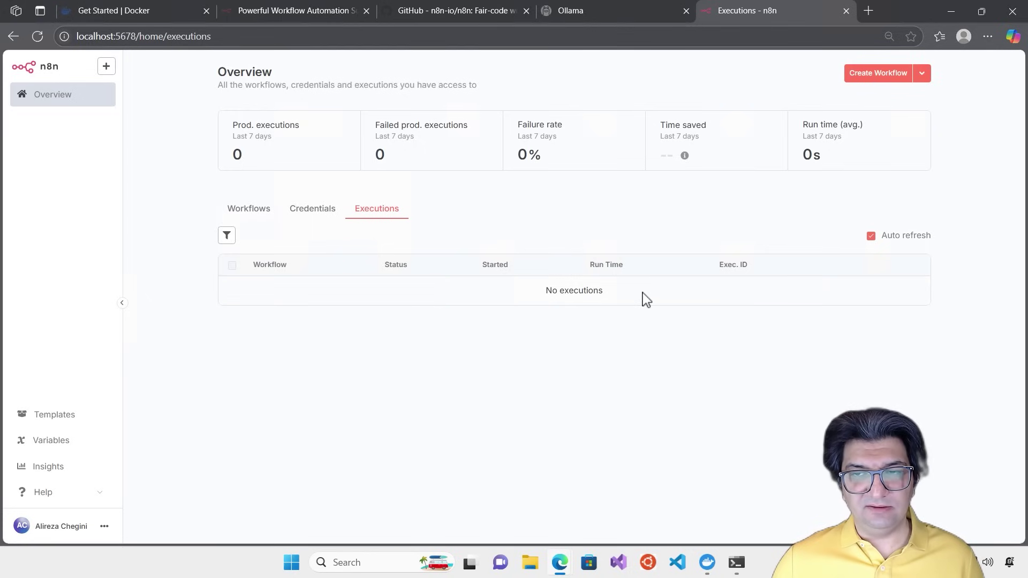
left_click(260, 217)
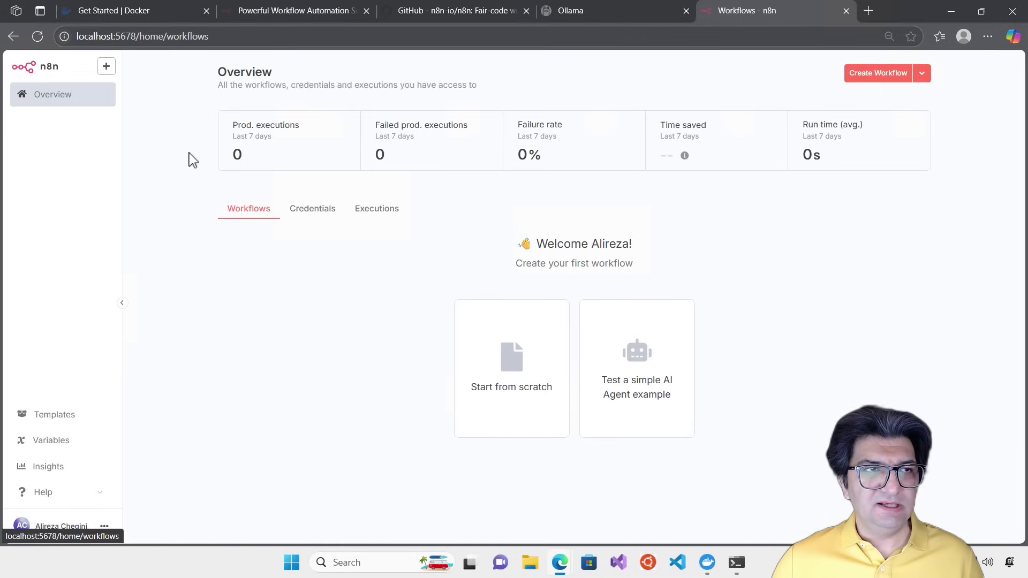
Open Templates in a new tab, view the Variables and Insights pages, then return to Overview
left_click(56, 421)
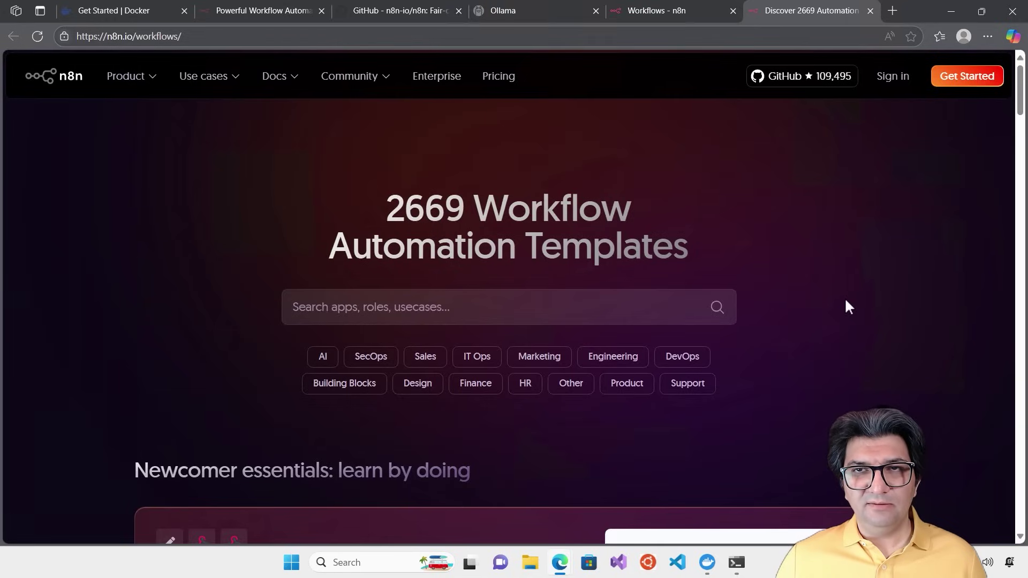
left_click(654, 9)
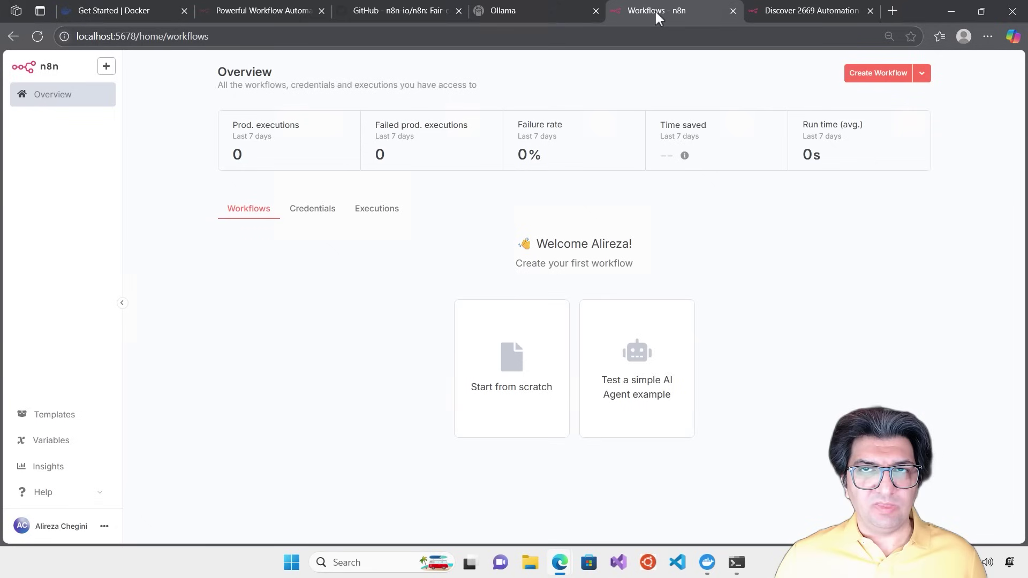
left_click(74, 451)
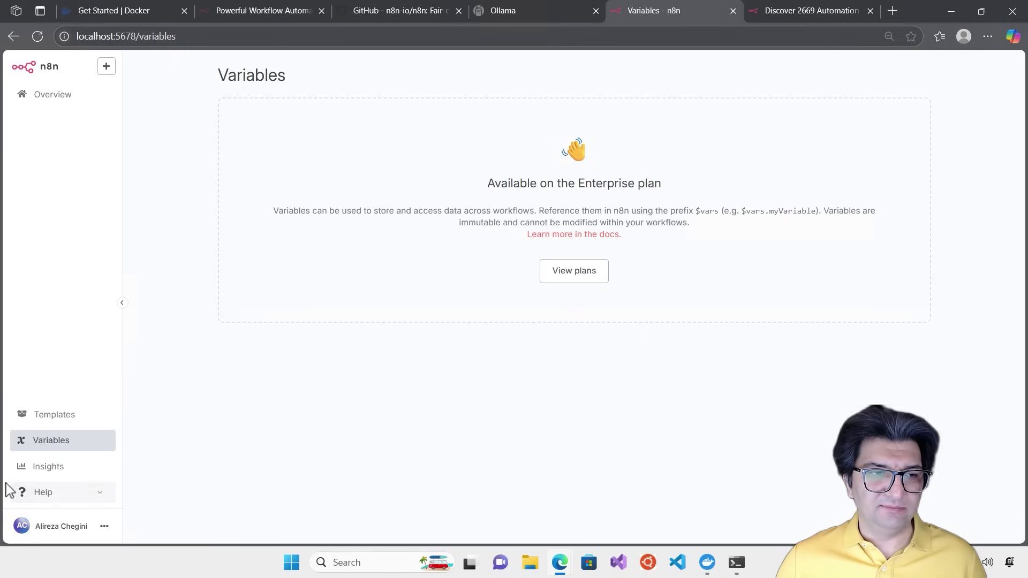
left_click(44, 471)
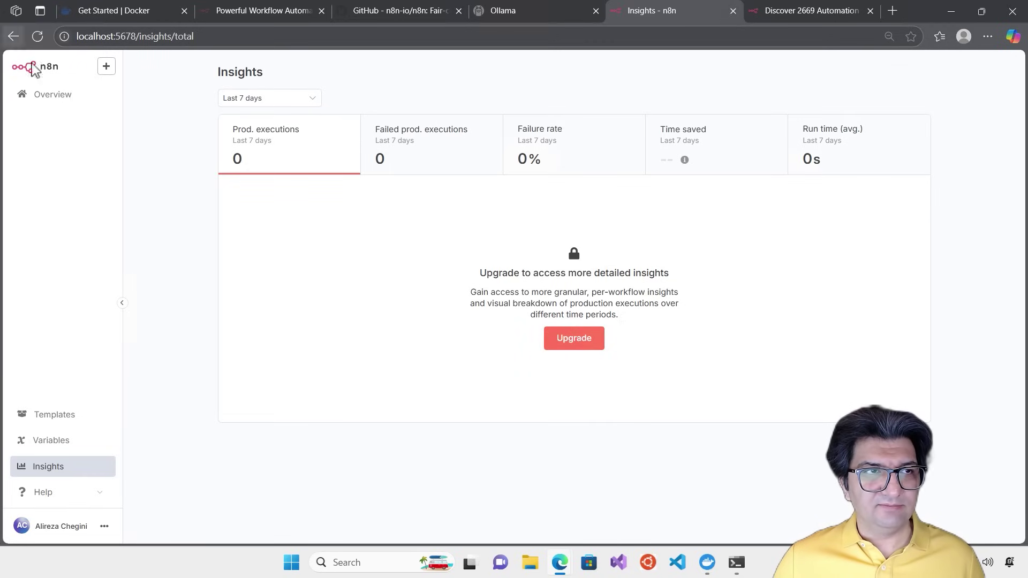
left_click(61, 96)
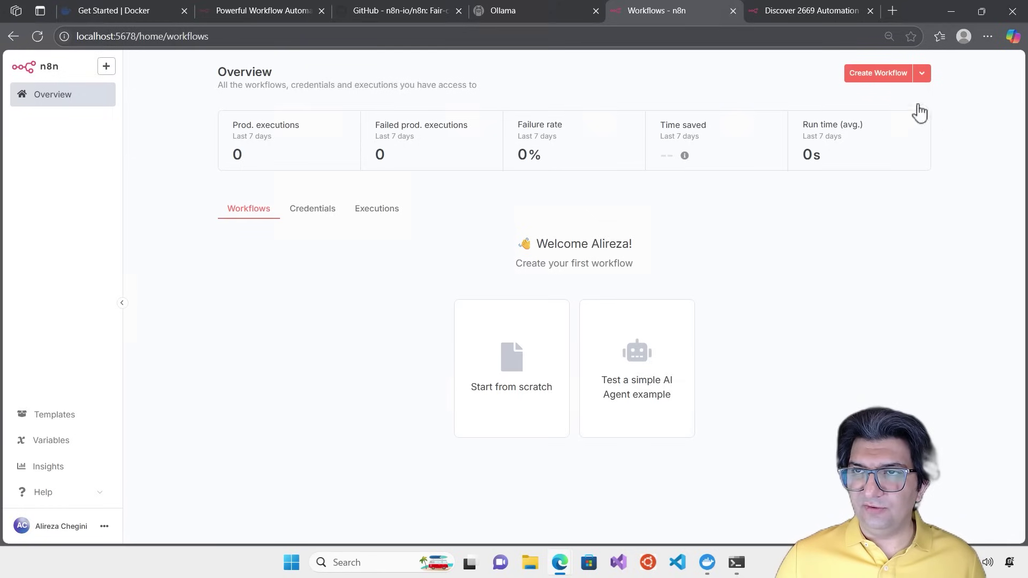
Create a blank workflow named 'My workflow' and glance at its options menu
left_click(872, 75)
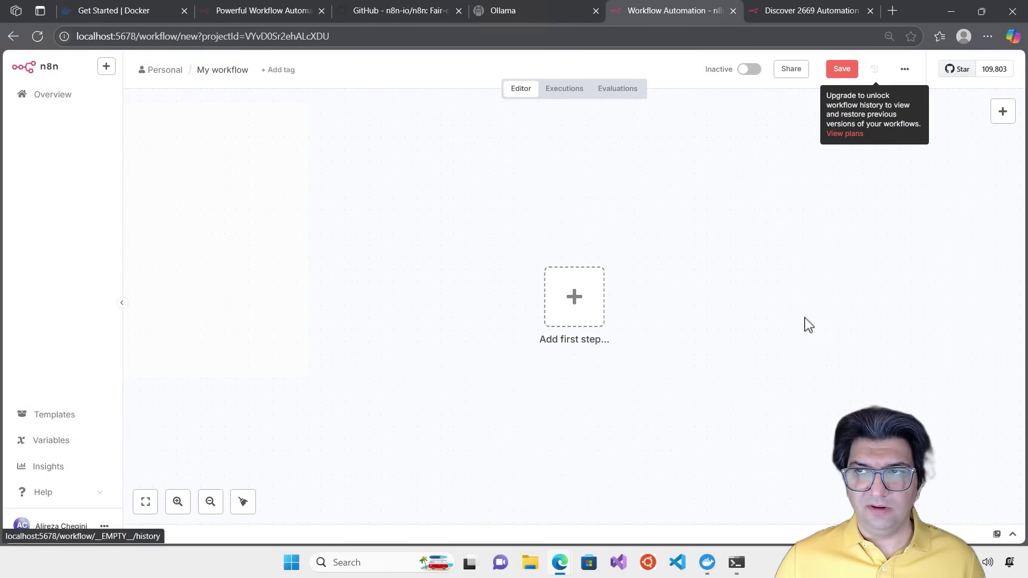
left_click(904, 69)
left_click(713, 197)
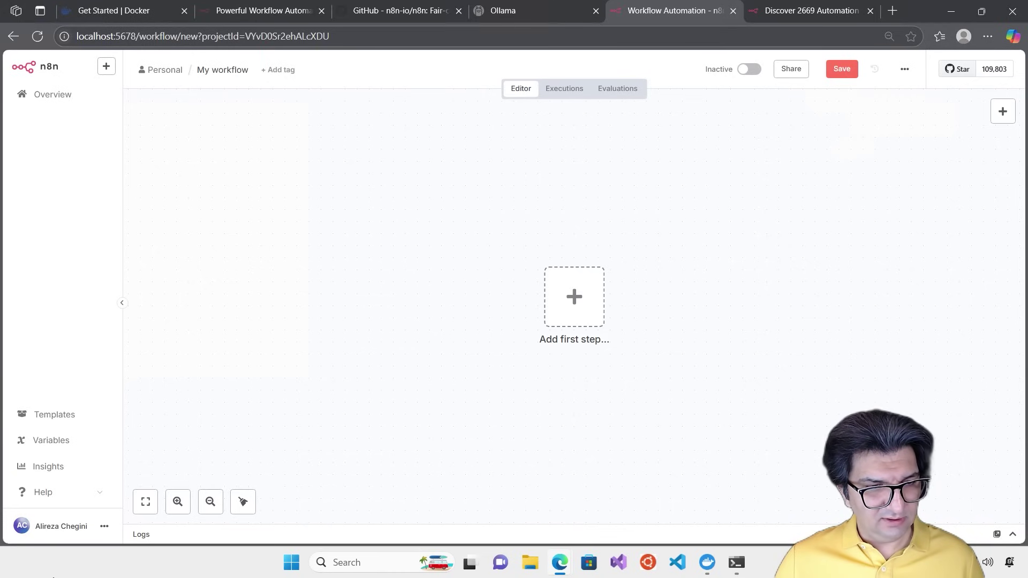
Set the Personal settings theme to Dark theme and save it
left_click(104, 526)
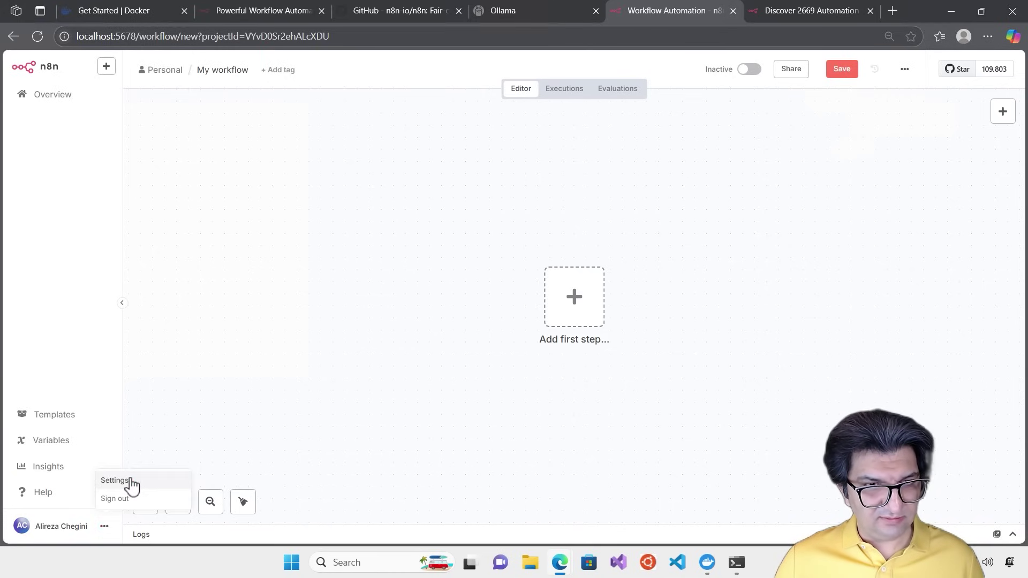
left_click(114, 480)
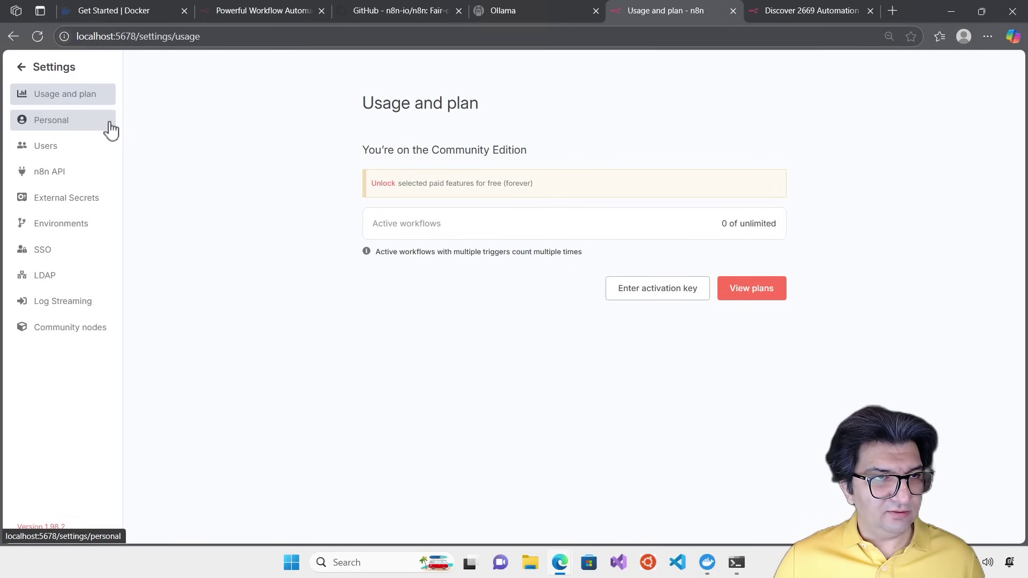
left_click(85, 229)
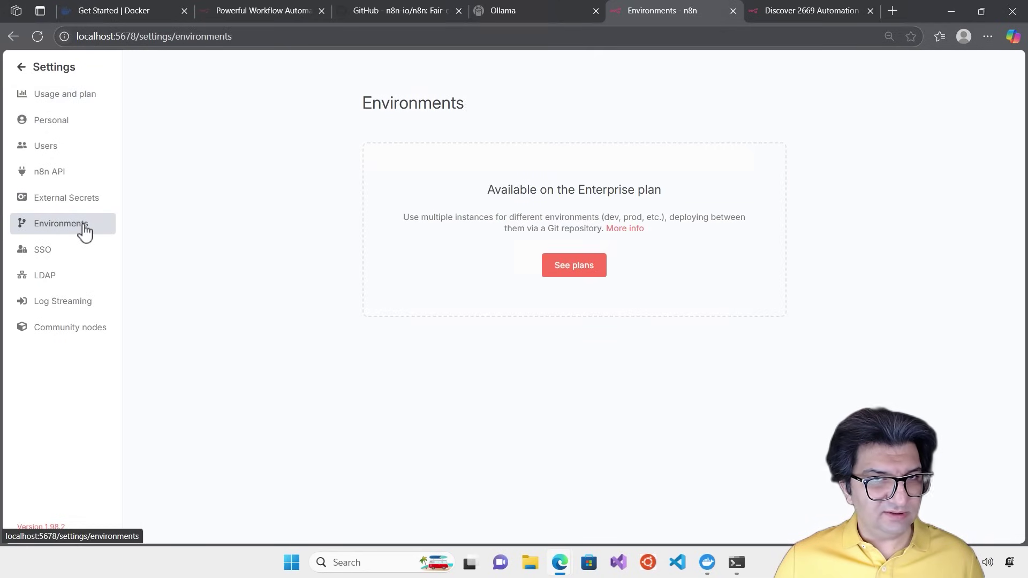
left_click(76, 128)
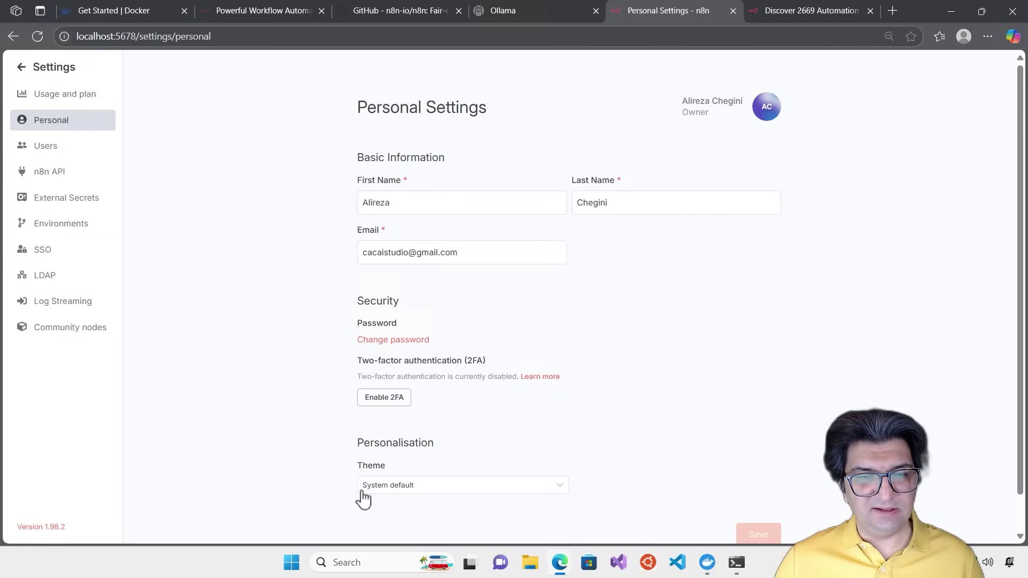
left_click(438, 495)
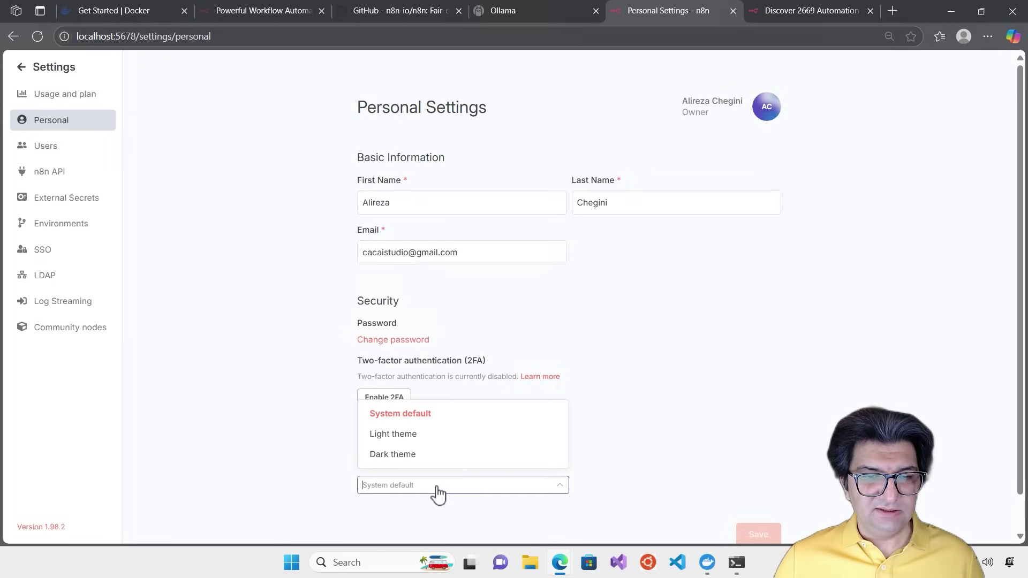
left_click(435, 455)
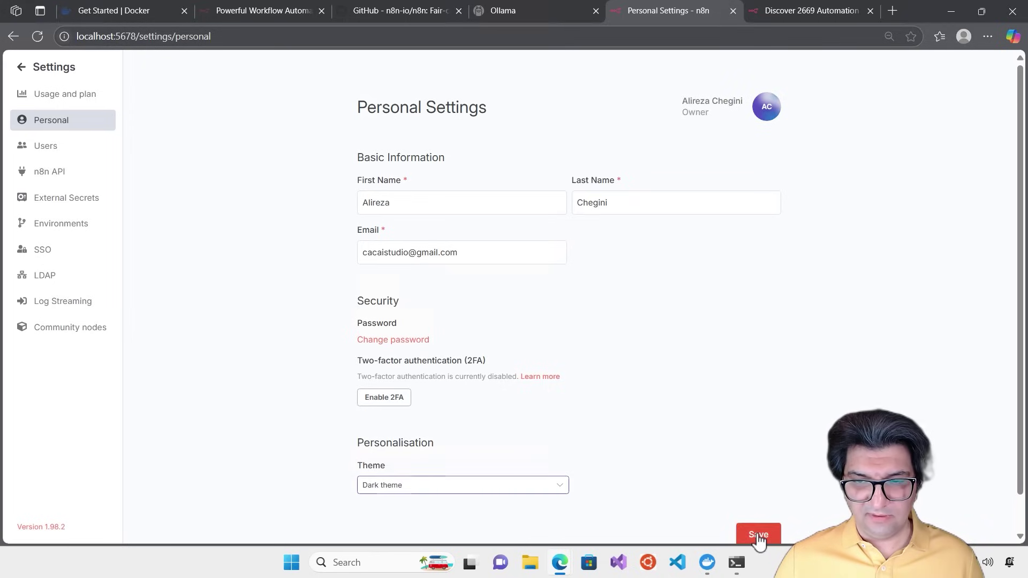
left_click(758, 534)
Return to 'My workflow' and bring up its list of trigger options
left_click(20, 67)
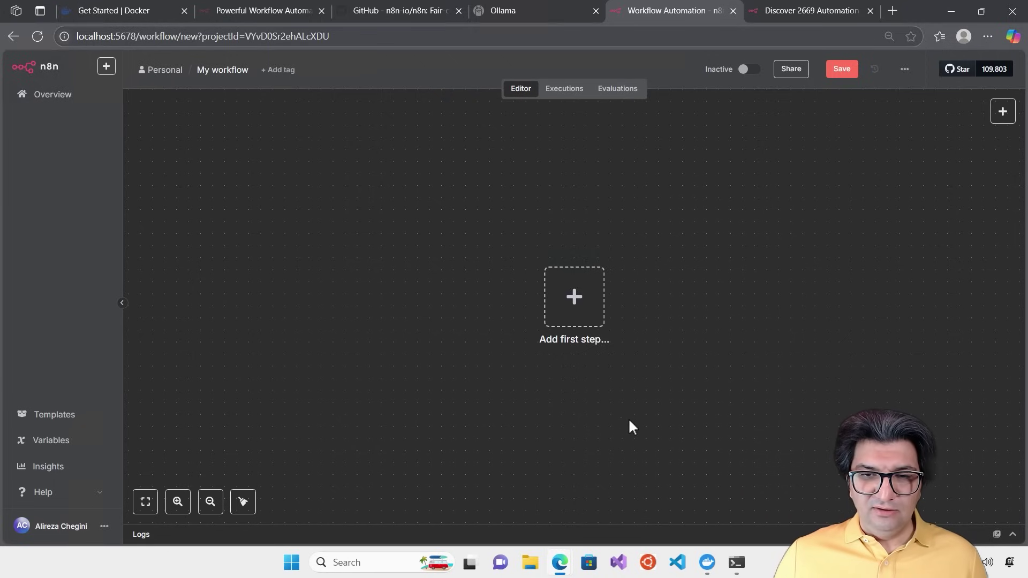
left_click(575, 312)
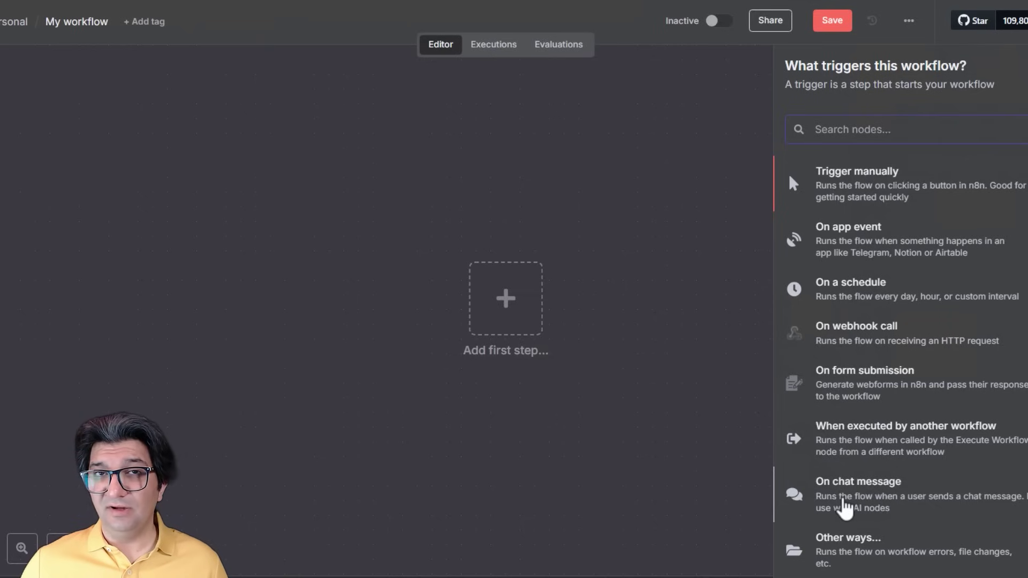
Start the workflow with an 'On chat message' trigger and pan it to the canvas's left side
left_click(845, 508)
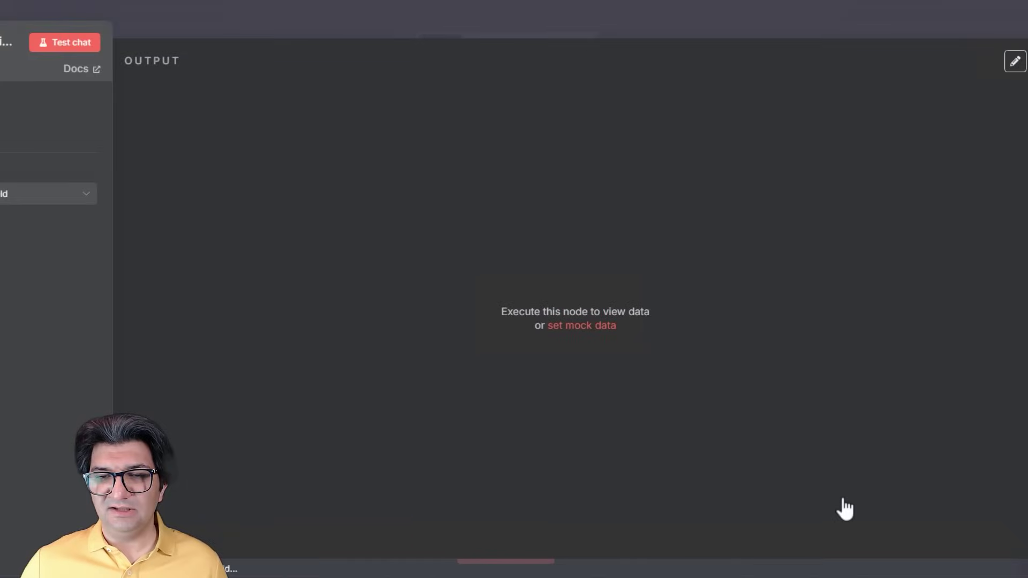
left_click(544, 17)
left_click_drag(471, 245, 176, 245)
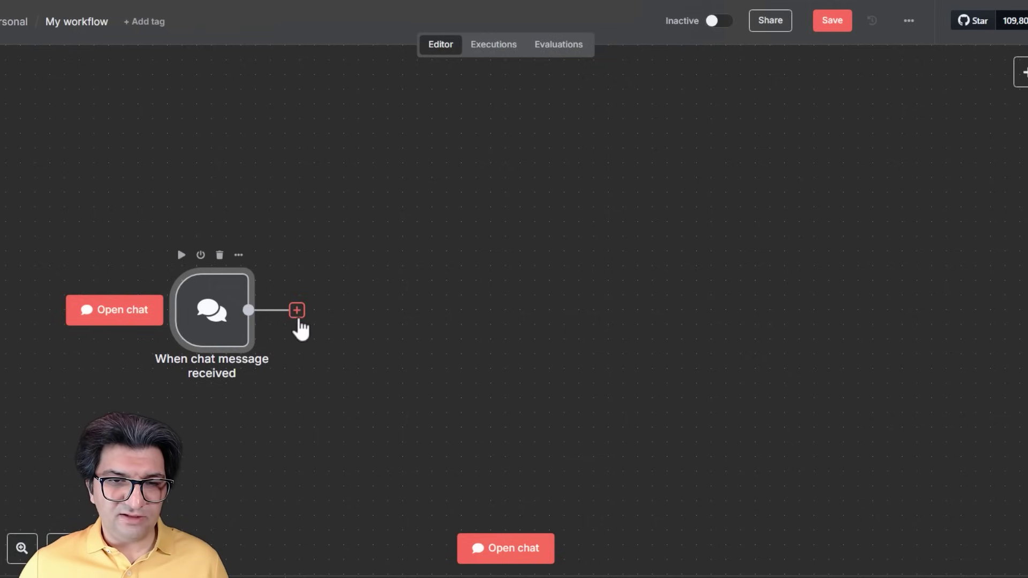
Add an AI Agent node after the chat trigger, with its prompt sourced from the connected chat trigger
left_click(296, 309)
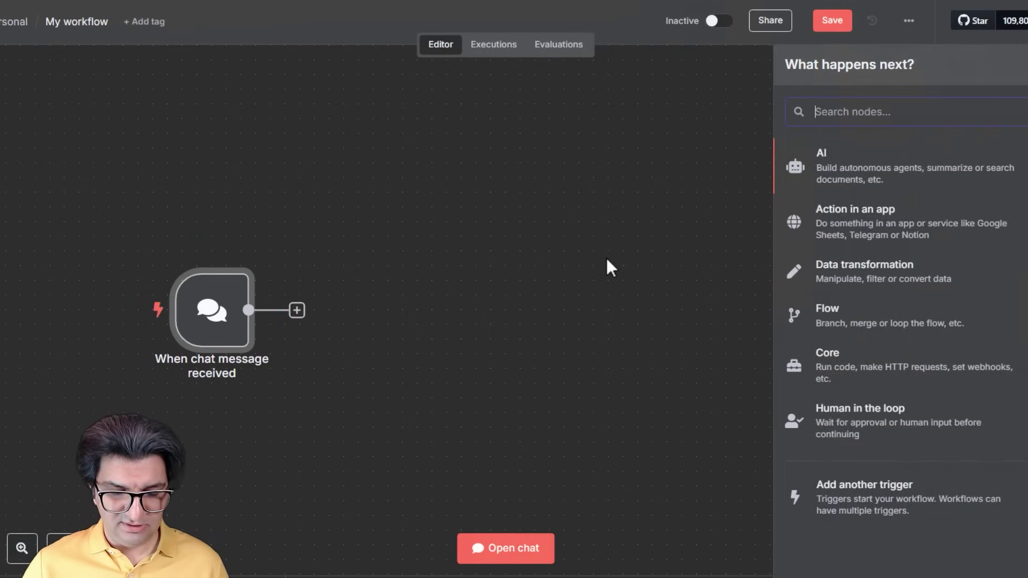
type("agent")
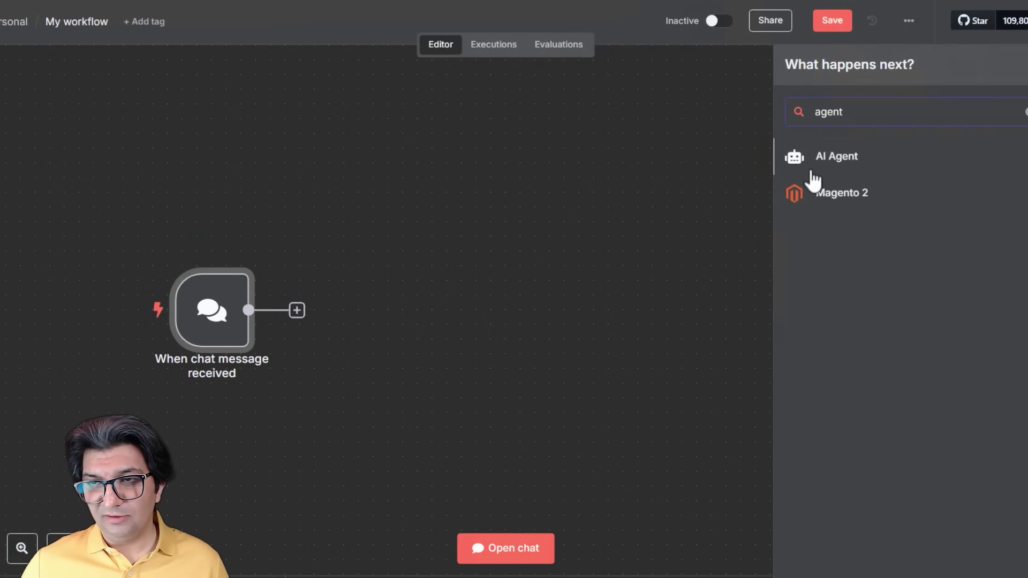
left_click(821, 170)
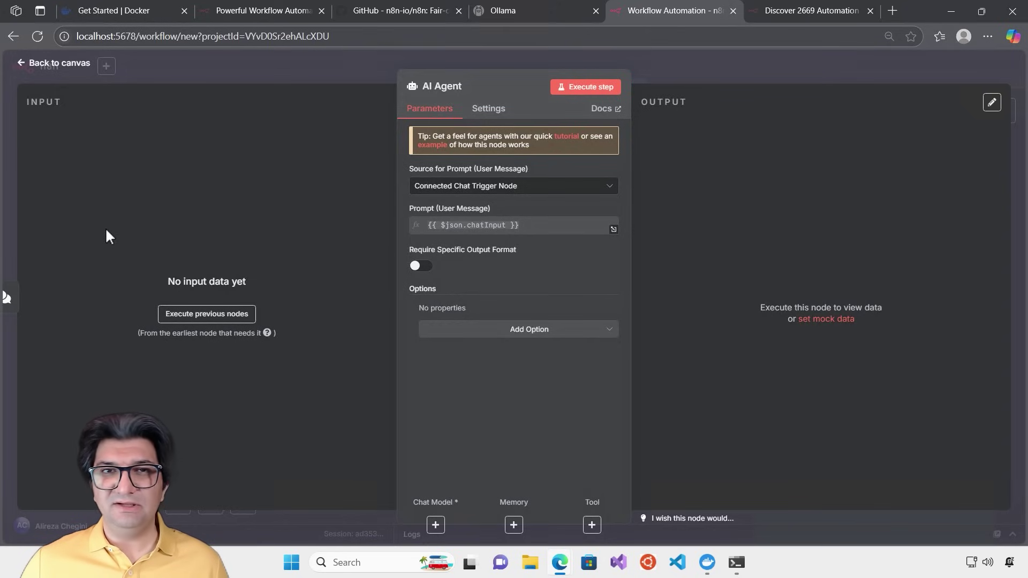
left_click(335, 67)
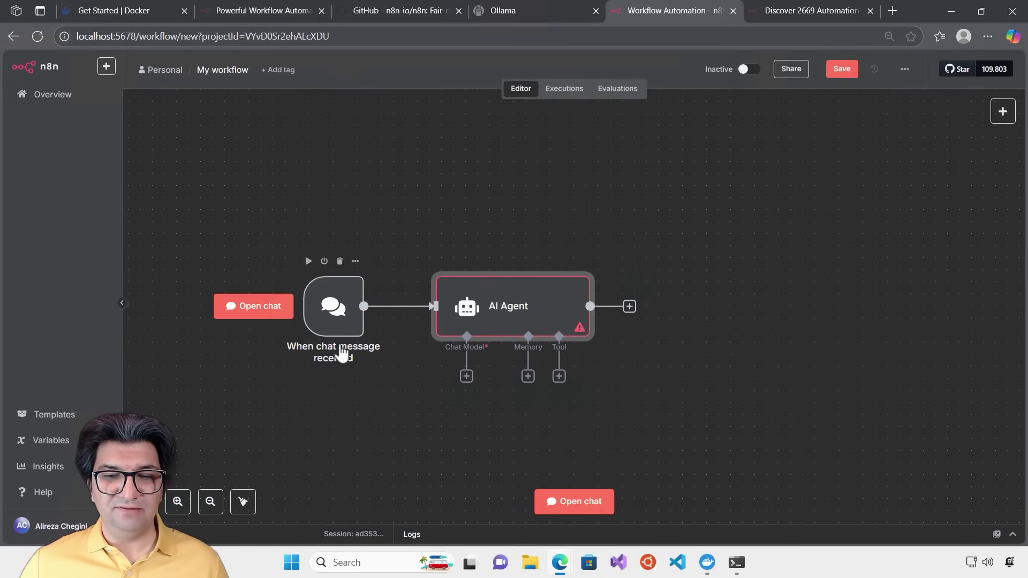
Send 'Hi' in the test chat, which errors because the AI Agent lacks a chat model
left_click(552, 503)
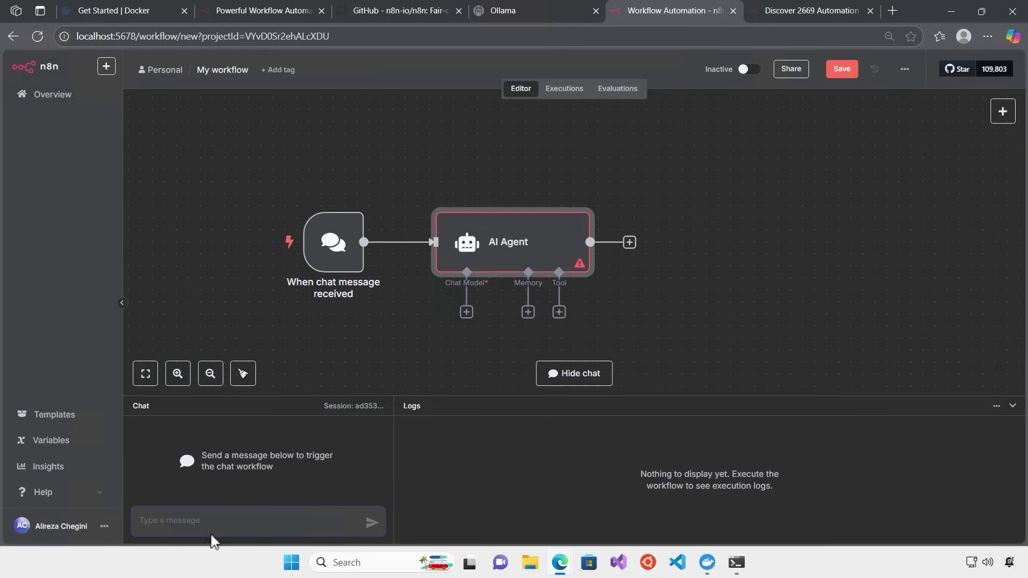
type("Hi")
key("Return")
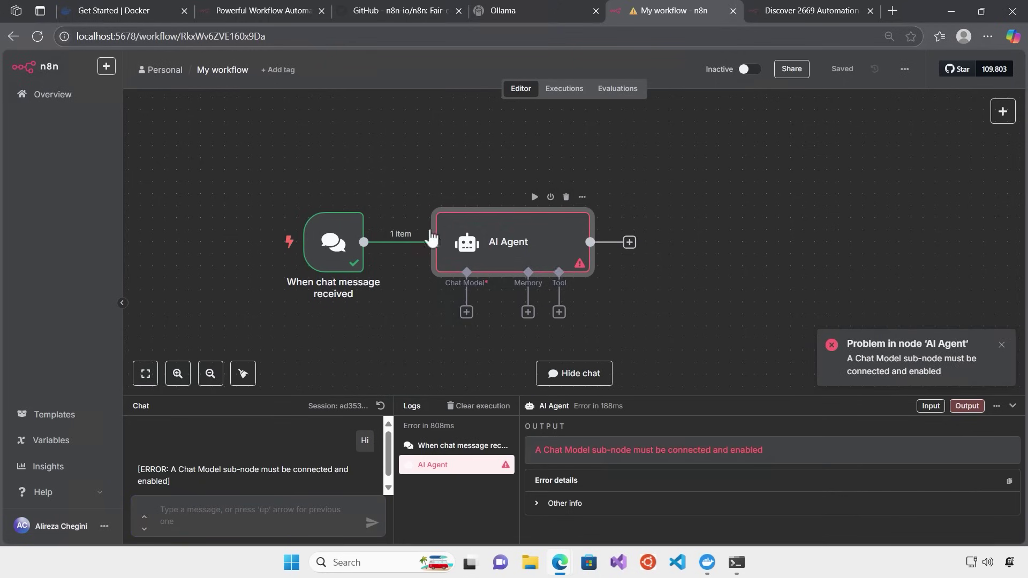
Show the AI Agent node's Settings and open its Docs page in a new browser tab
double_click(511, 239)
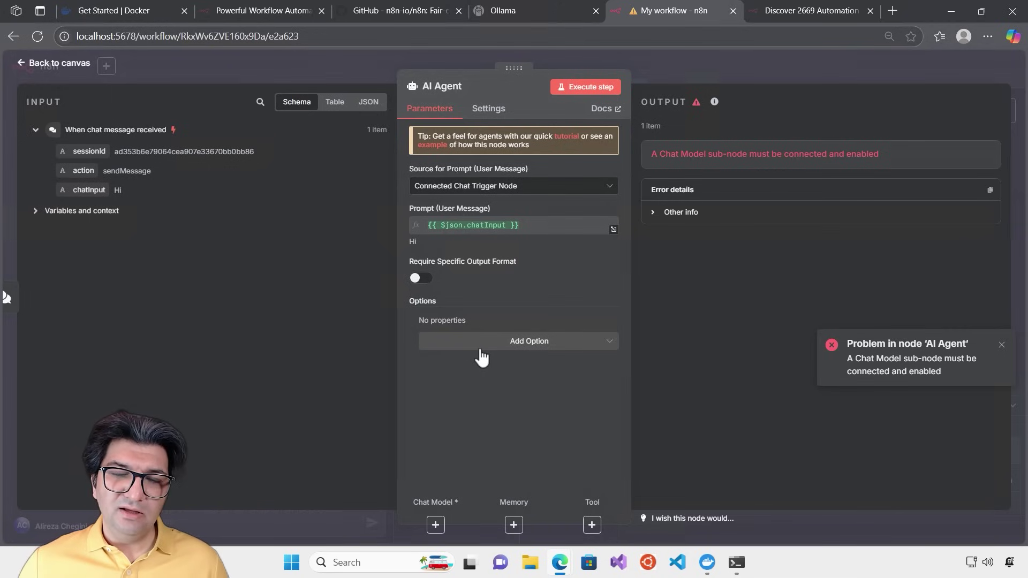
left_click(490, 119)
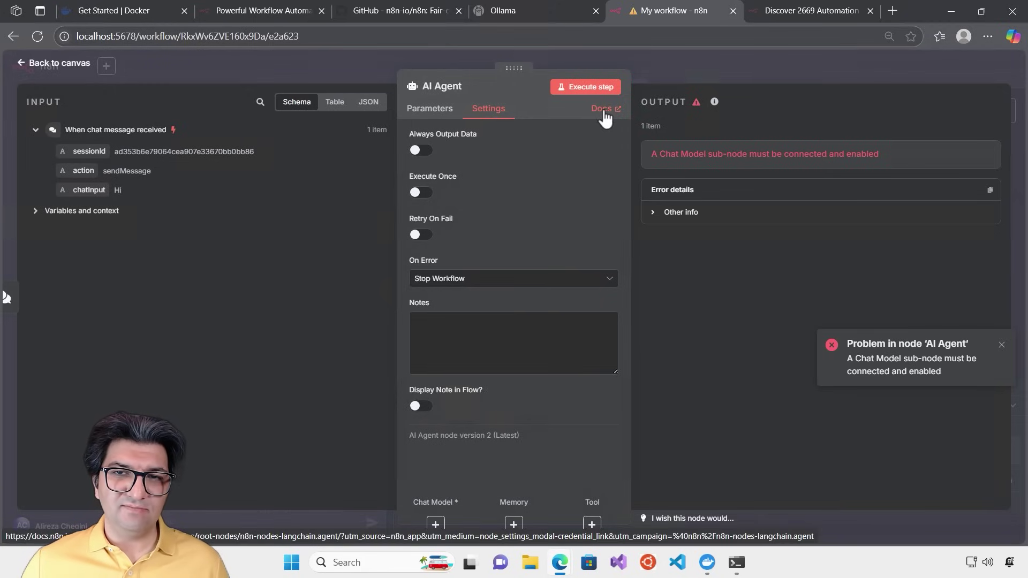
left_click(602, 108)
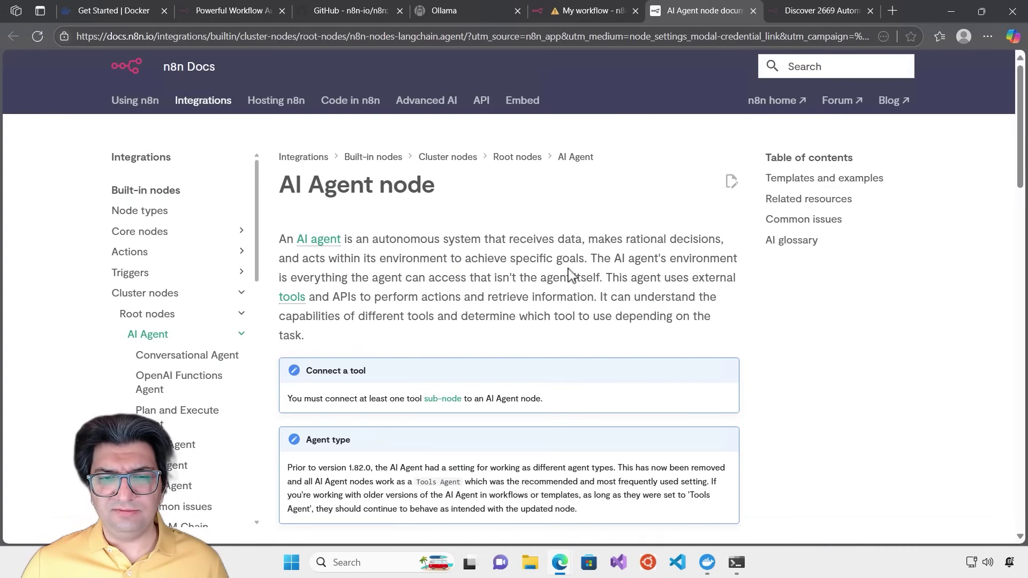
Scroll through the AI Agent documentation page, then go back to the My workflow tab
scroll(572, 274, "down", 4)
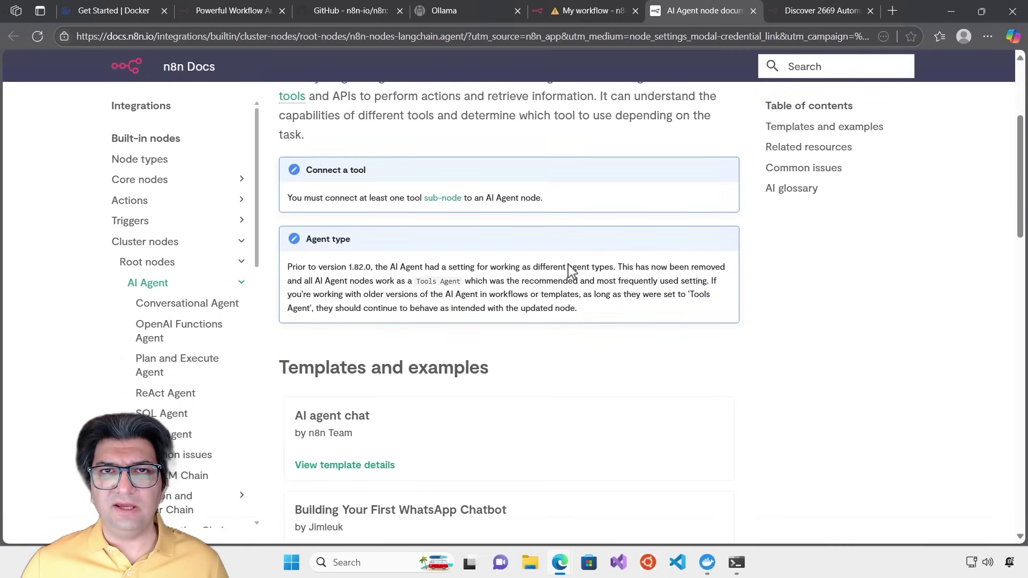
scroll(571, 268, "down", 3)
scroll(570, 264, "down", 8)
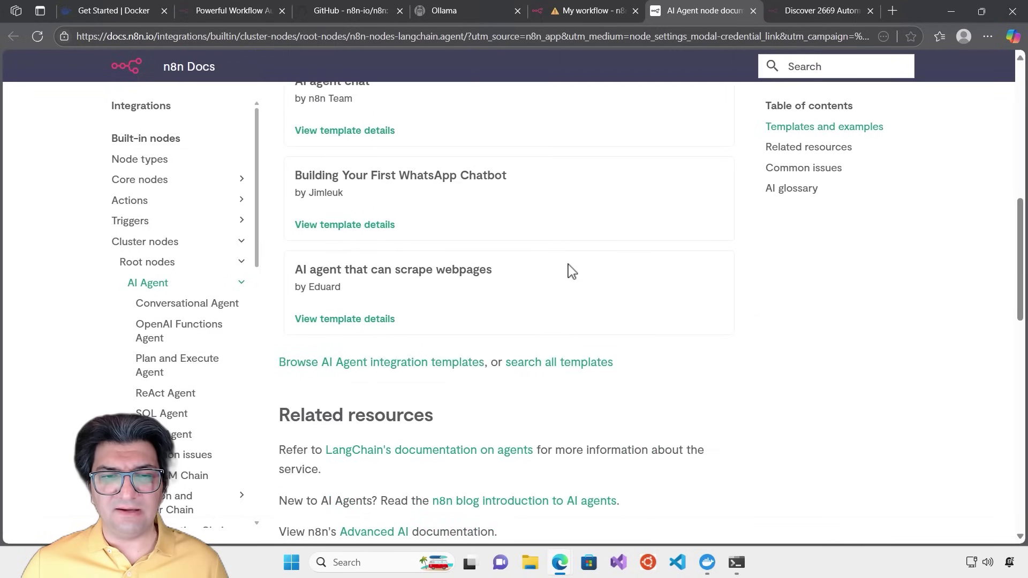
scroll(567, 262, "down", 3)
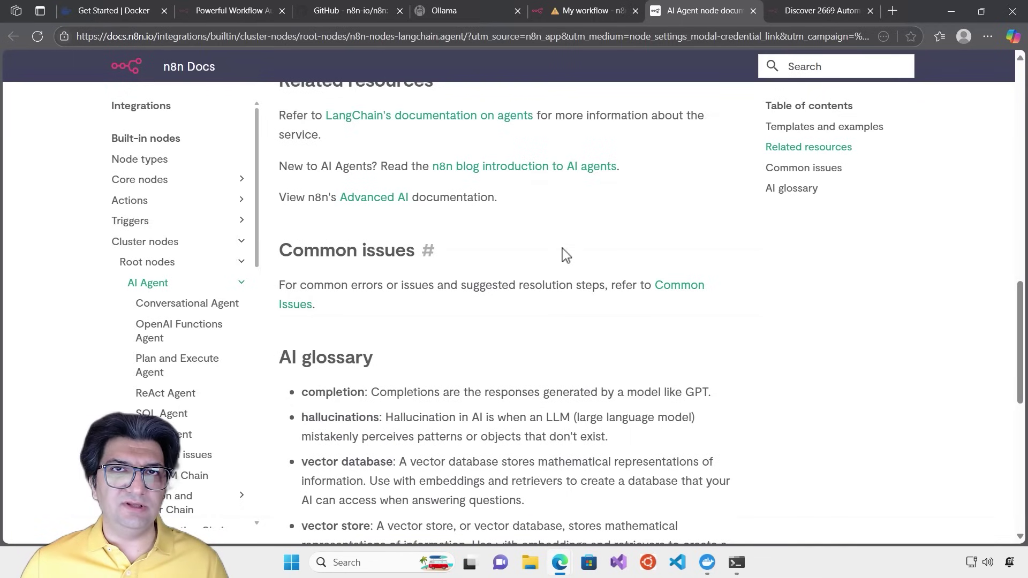
scroll(566, 256, "down", 2)
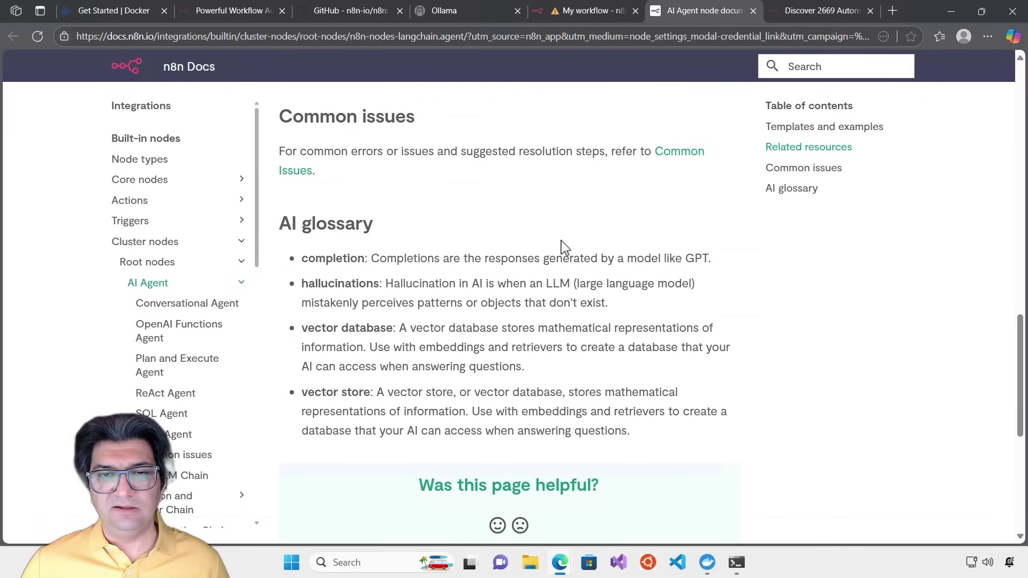
scroll(563, 247, "down", 1)
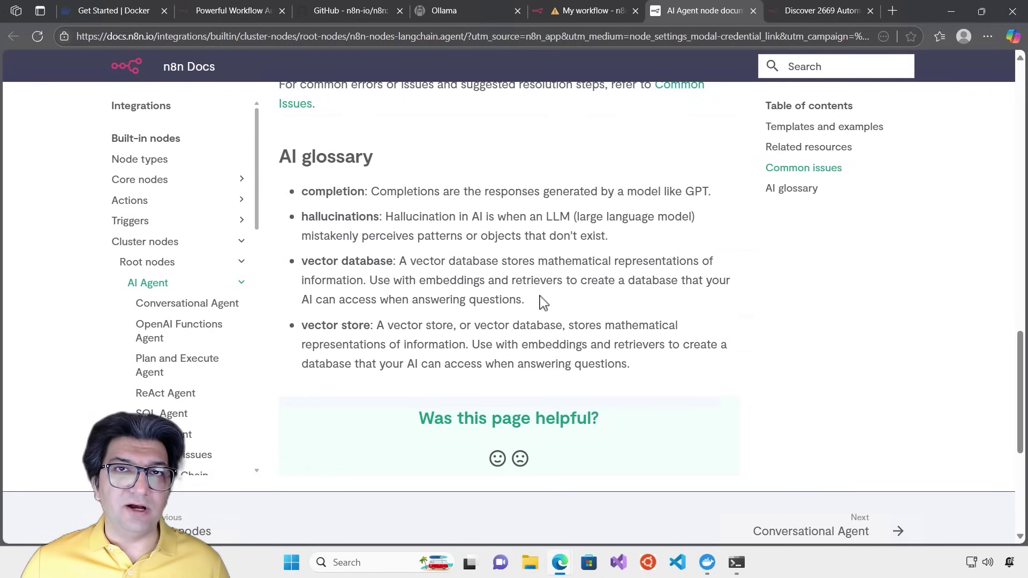
scroll(543, 297, "up", 3)
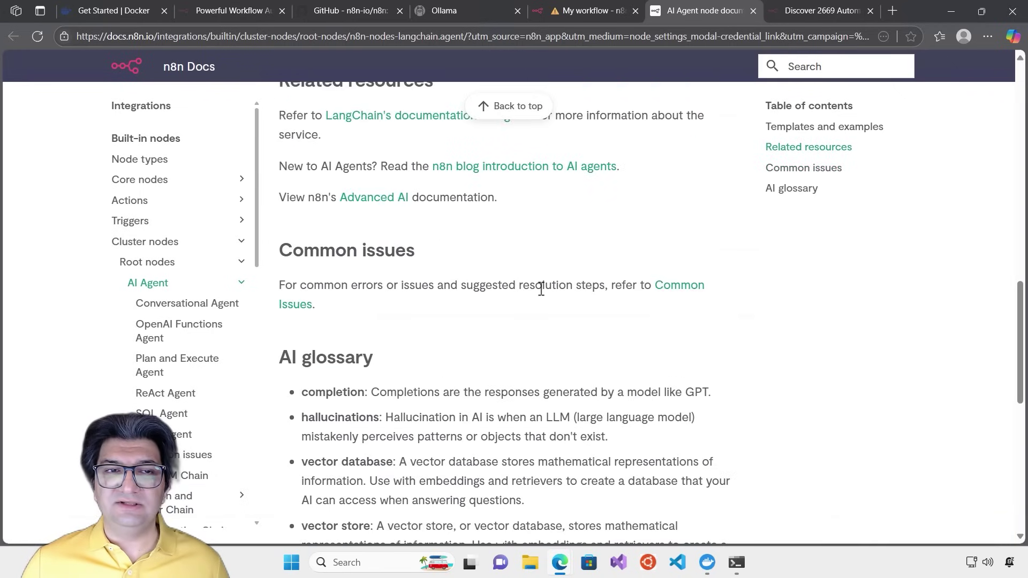
left_click(588, 12)
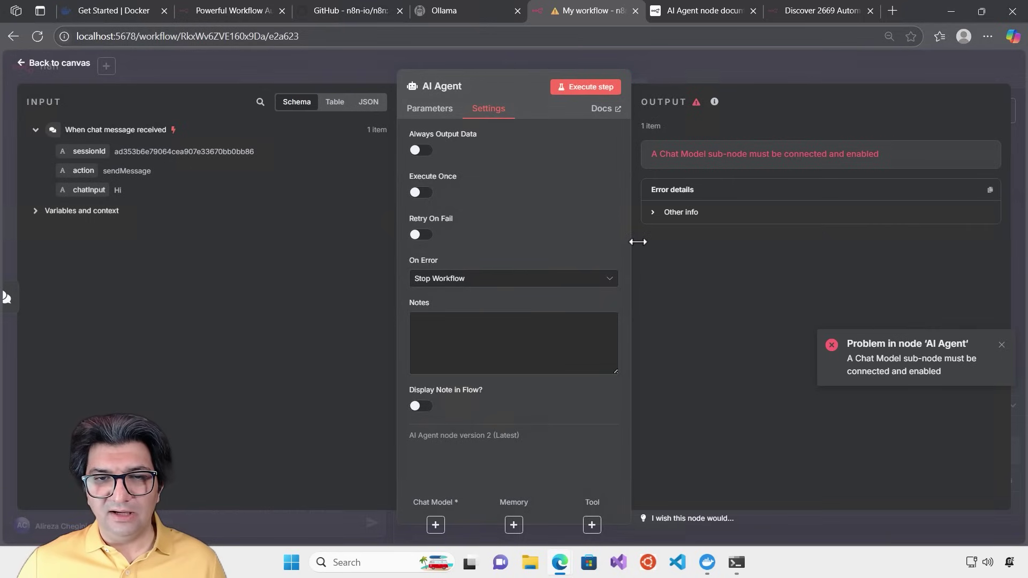
Inspect the 'Chat Model sub-node must be connected' error's Other info, dismiss the toast, then collapse it
left_click(442, 112)
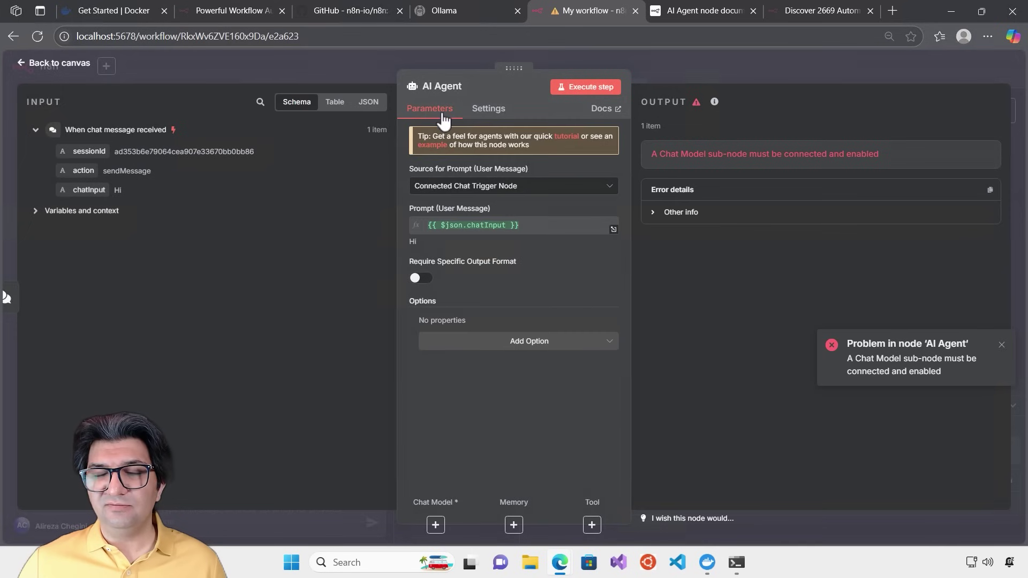
left_click(654, 216)
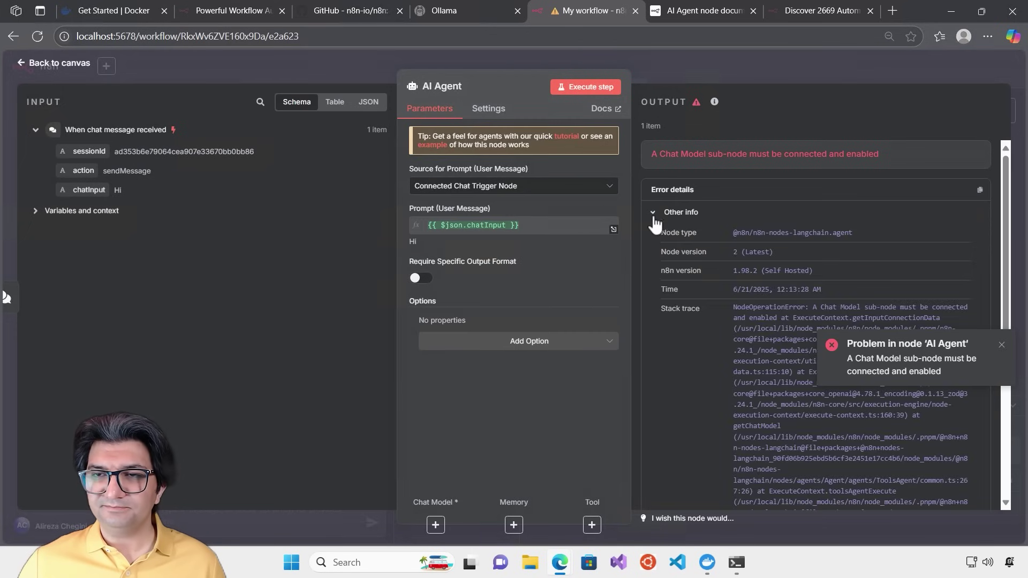
left_click(1001, 345)
mouse_move(1004, 197)
left_mouse_down()
mouse_move(1002, 346)
mouse_move(999, 208)
left_mouse_up()
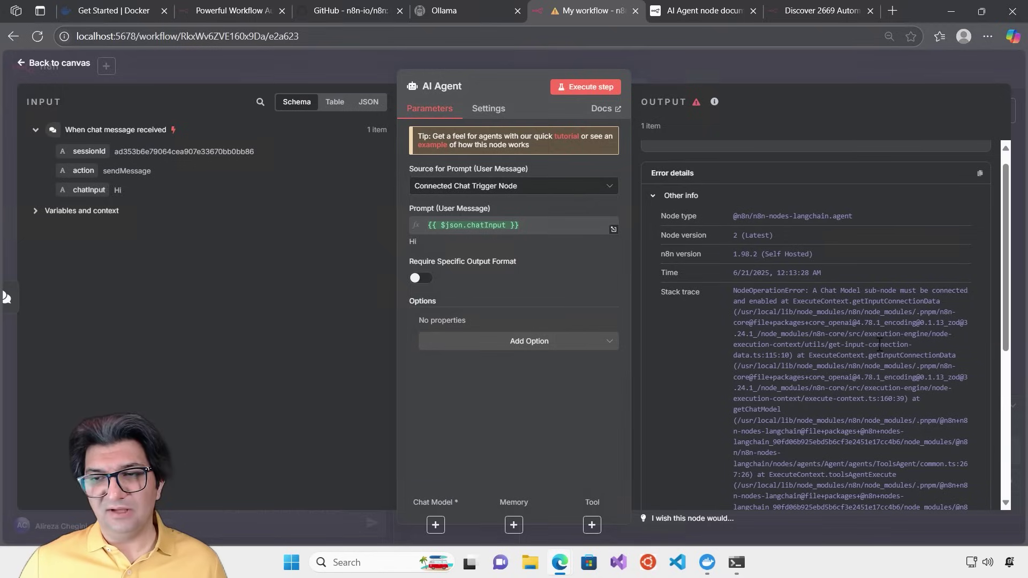
scroll(997, 209, "up", 2)
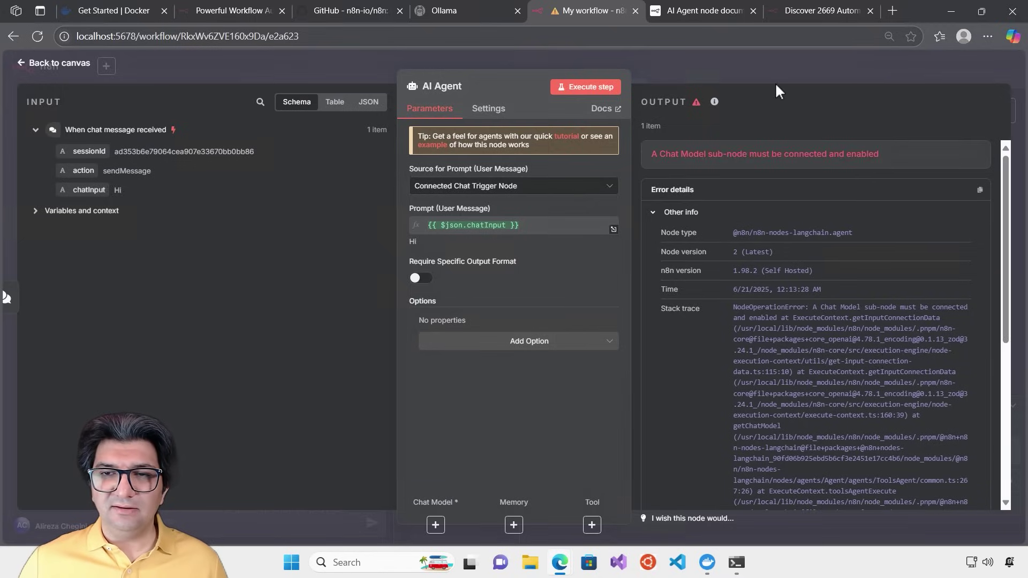
left_click(653, 214)
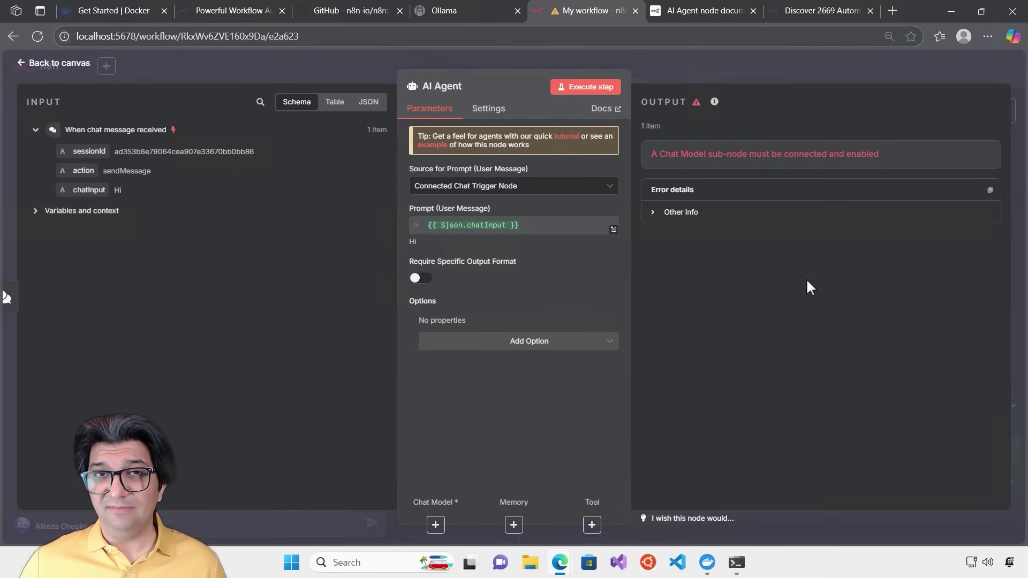
Hide the chat panel, move the trigger and AI Agent nodes higher, and save 'My workflow'
left_click(666, 61)
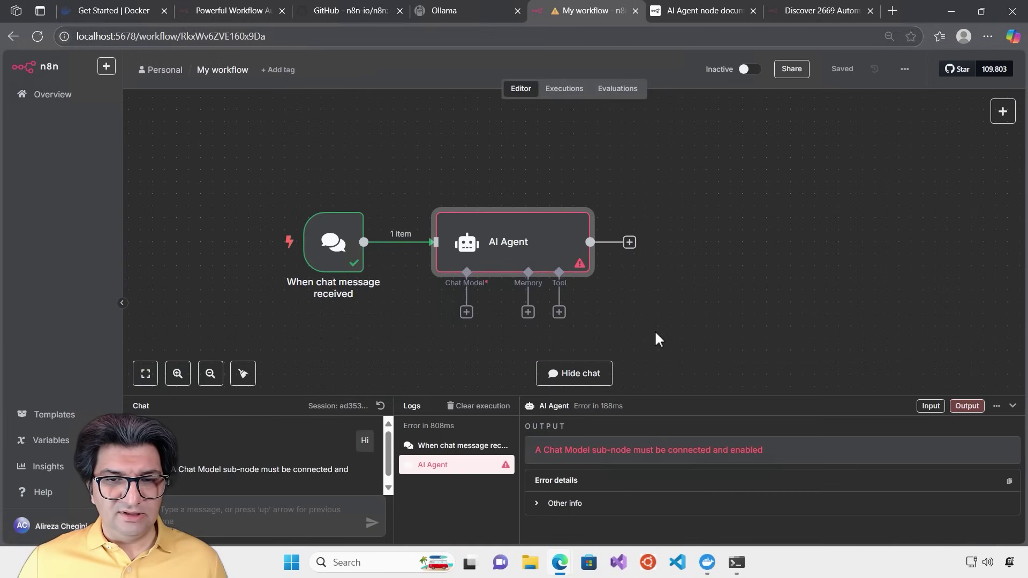
left_click(591, 374)
left_click_drag(696, 411, 251, 217)
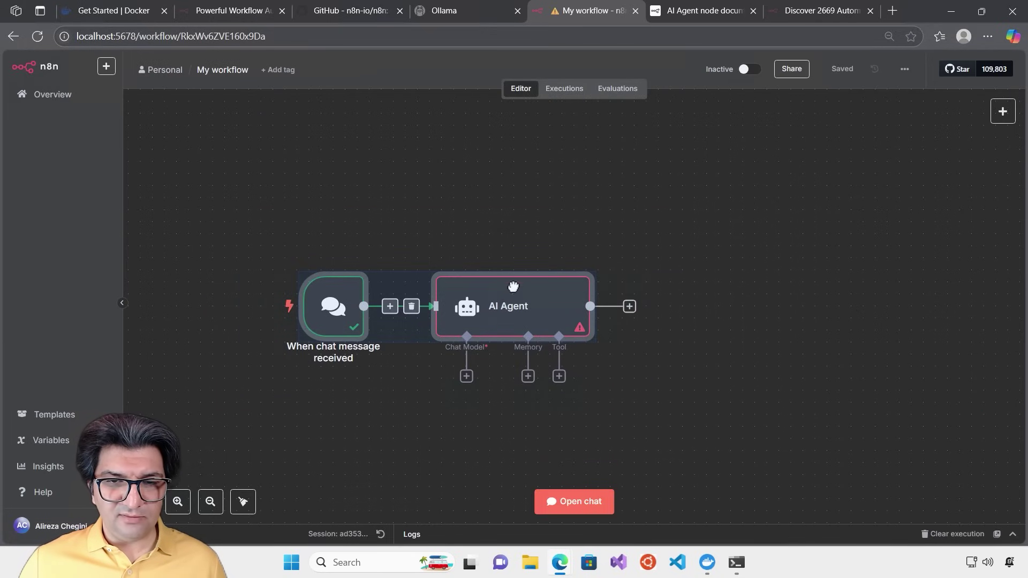
left_click_drag(511, 287, 511, 202)
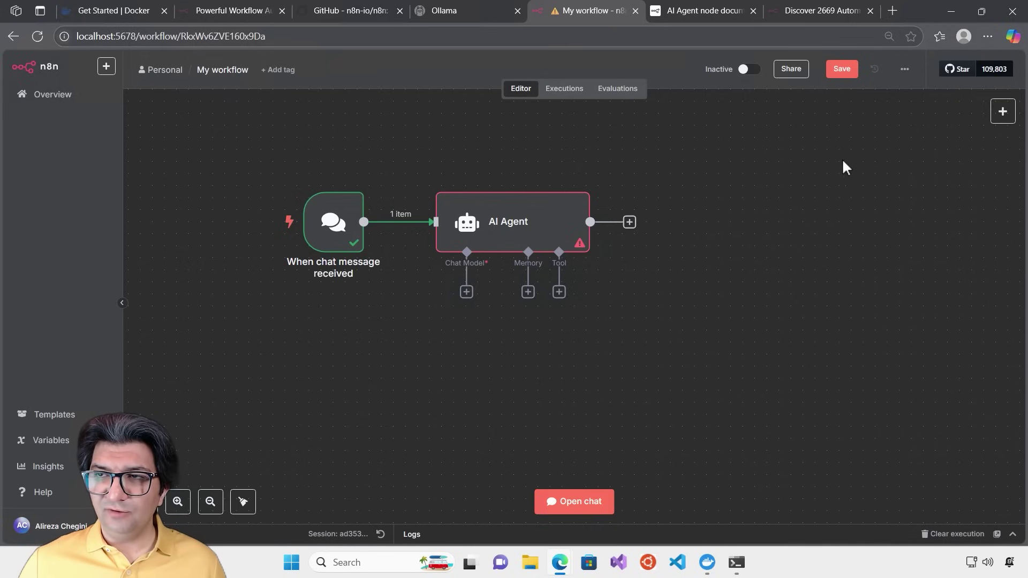
left_click(842, 70)
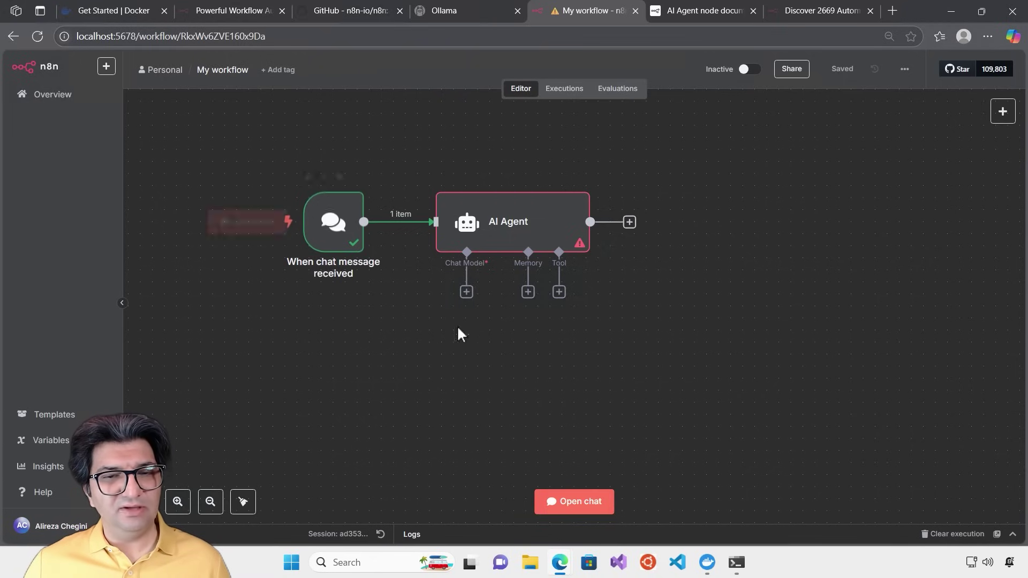
Bring Docker Desktop's Containers page forward, showing the n8n container on 5678:5678, and close the Terminal panel
left_click(707, 563)
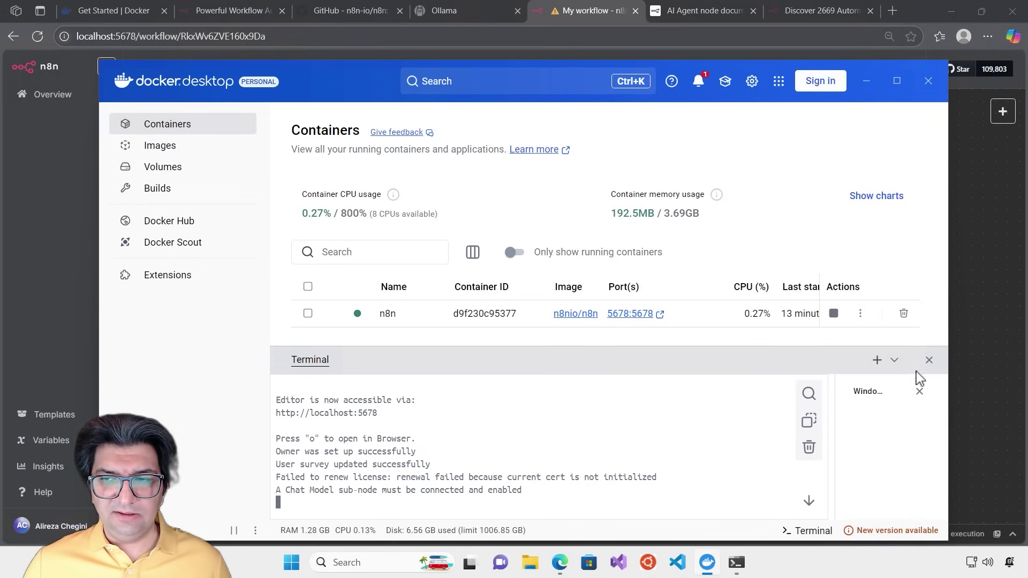
left_click(928, 362)
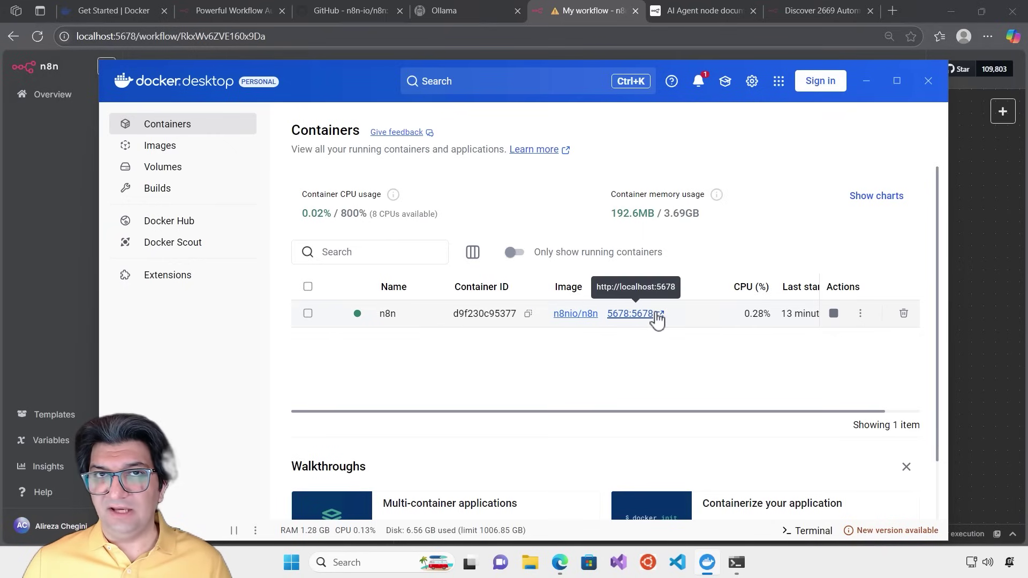
Check Docker's Volumes list for the in-use n8n_data volume, then switch back to n8n
left_click(163, 168)
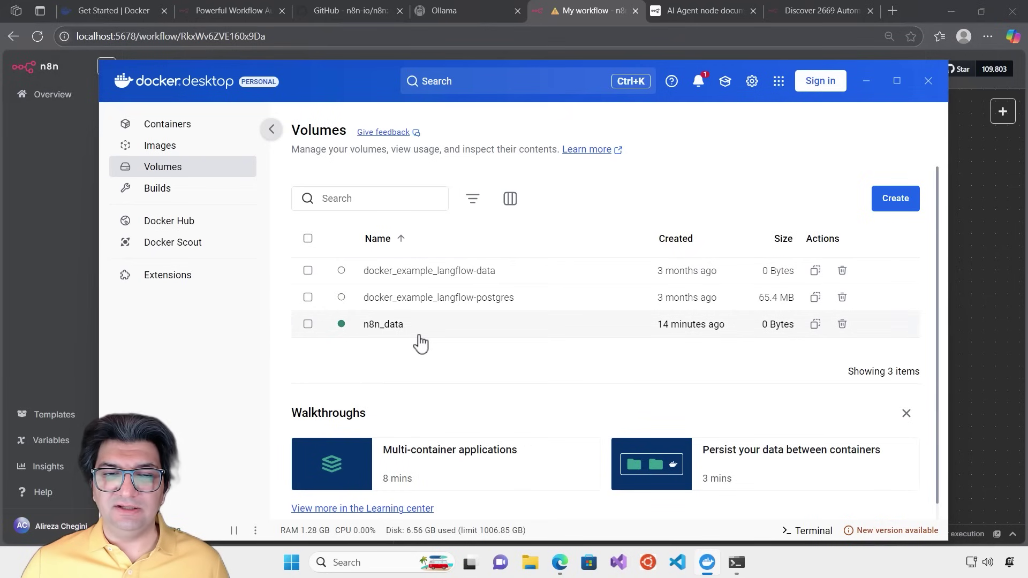
key("alt+Tab")
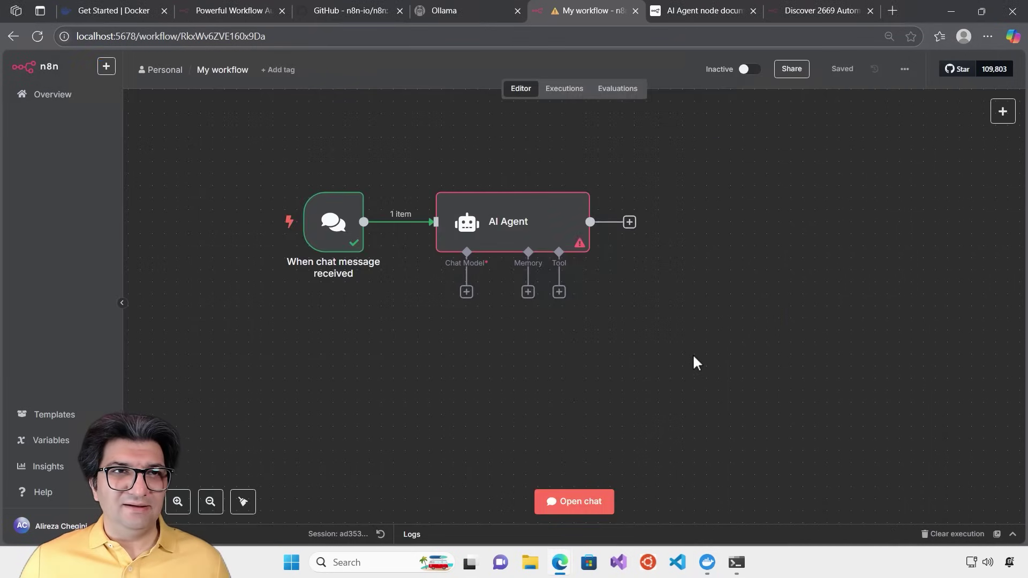
Switch to the browser tab showing the ollama.com homepage
left_click(461, 11)
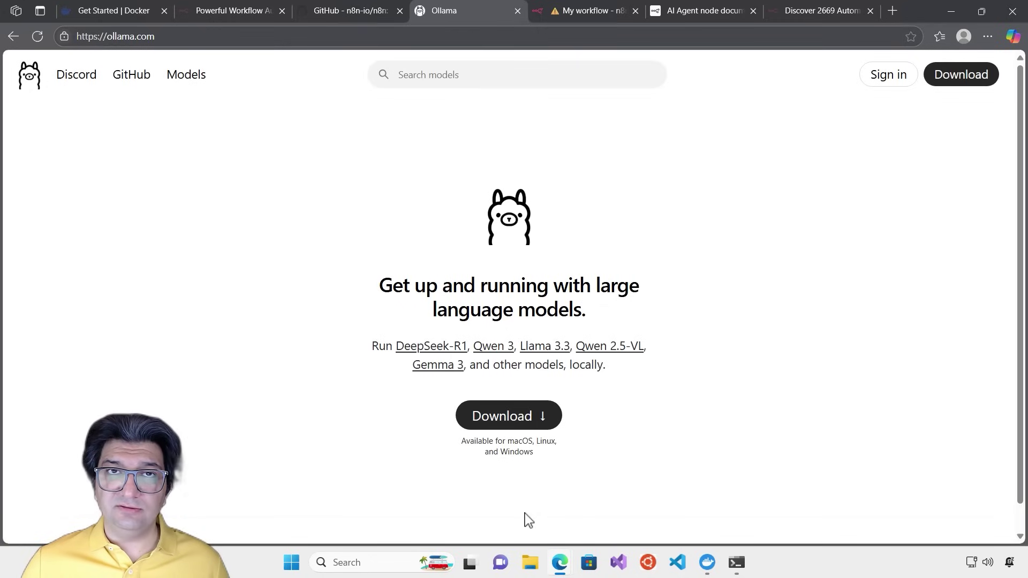
Launch the installed Ollama app from the Windows Start search
left_click(292, 562)
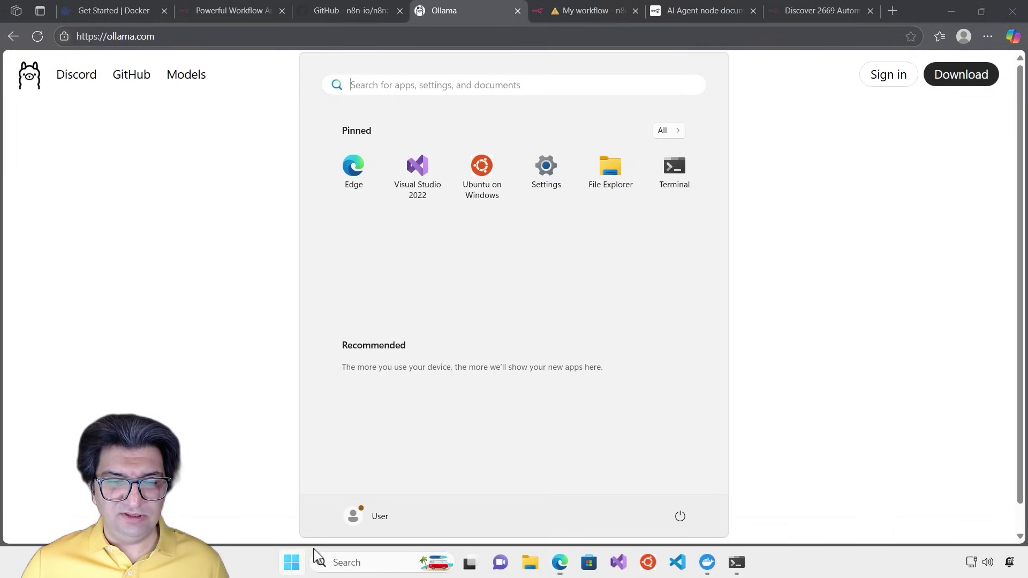
type("ollama")
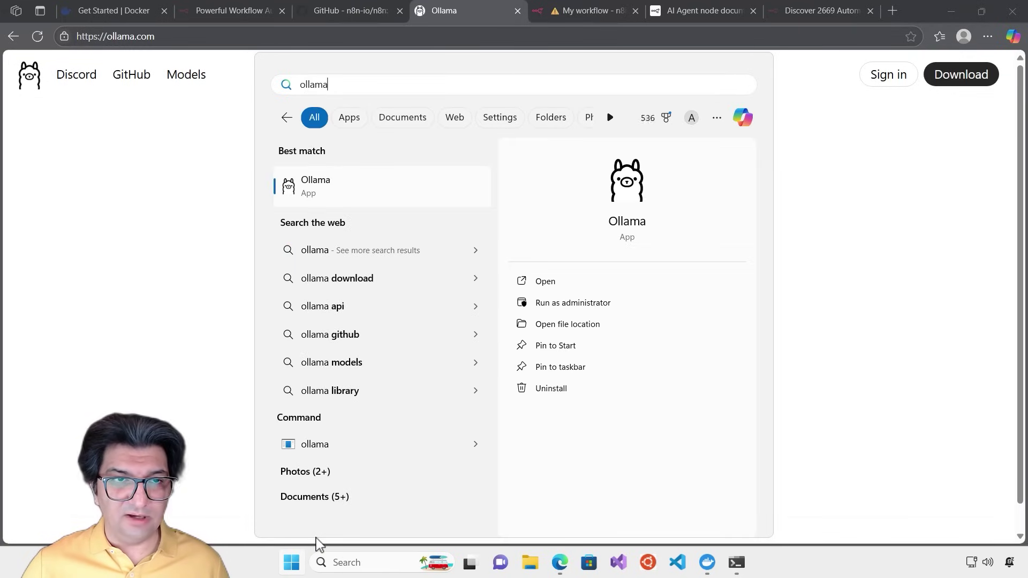
key("Return")
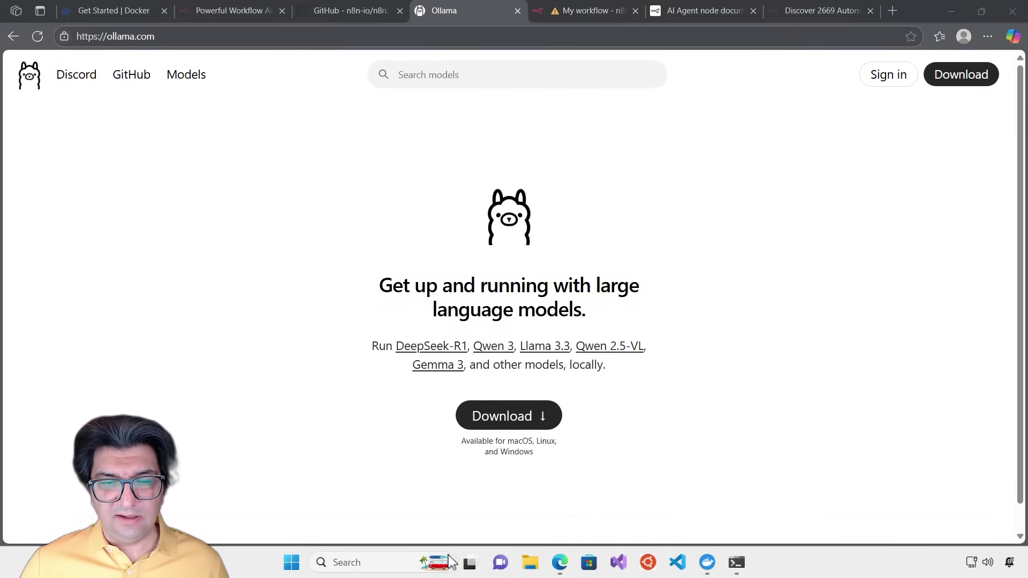
Run 'ollama' and then 'ollama list' in PowerShell to show the locally installed models
left_click(737, 562)
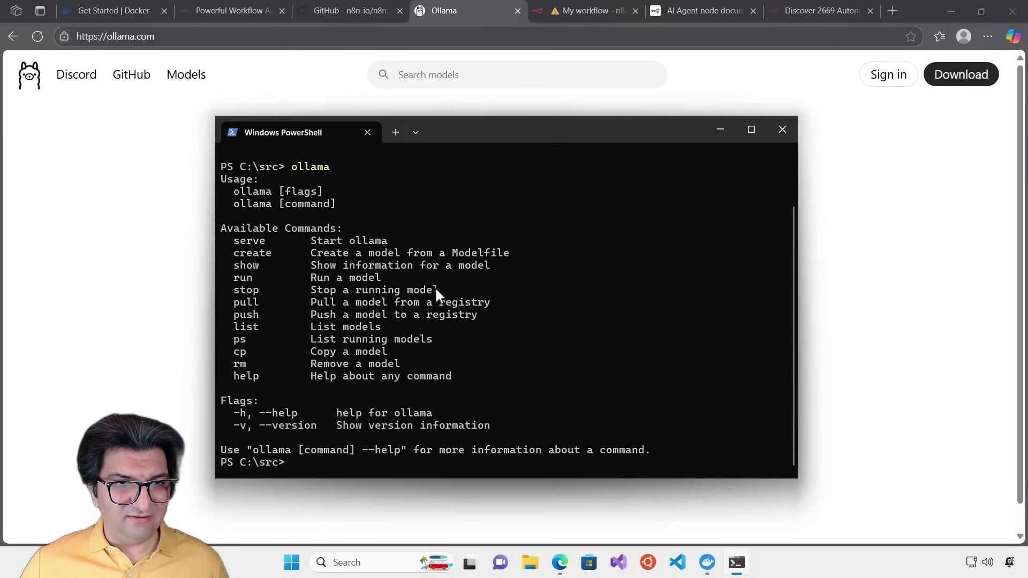
type("o")
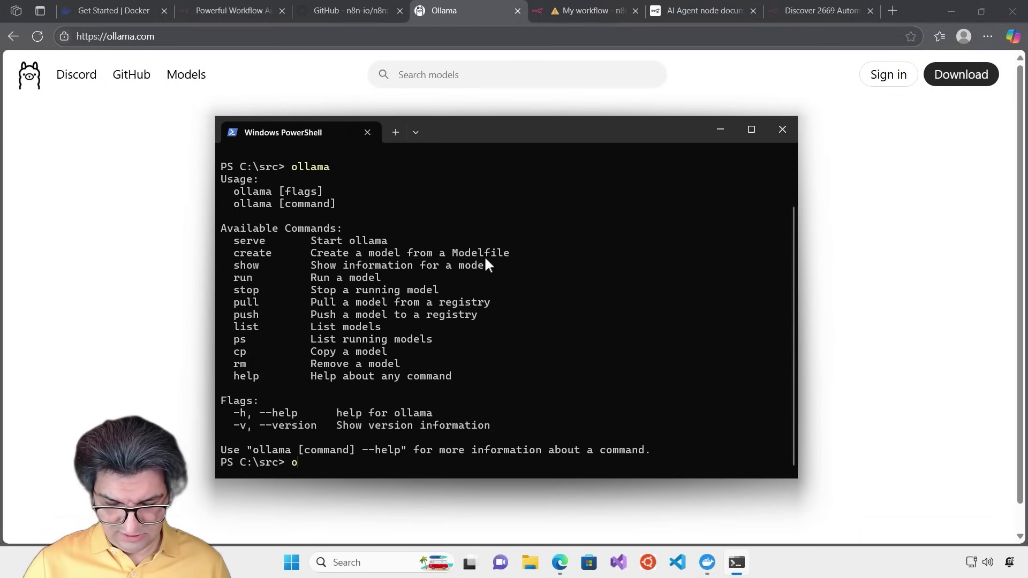
type("llama")
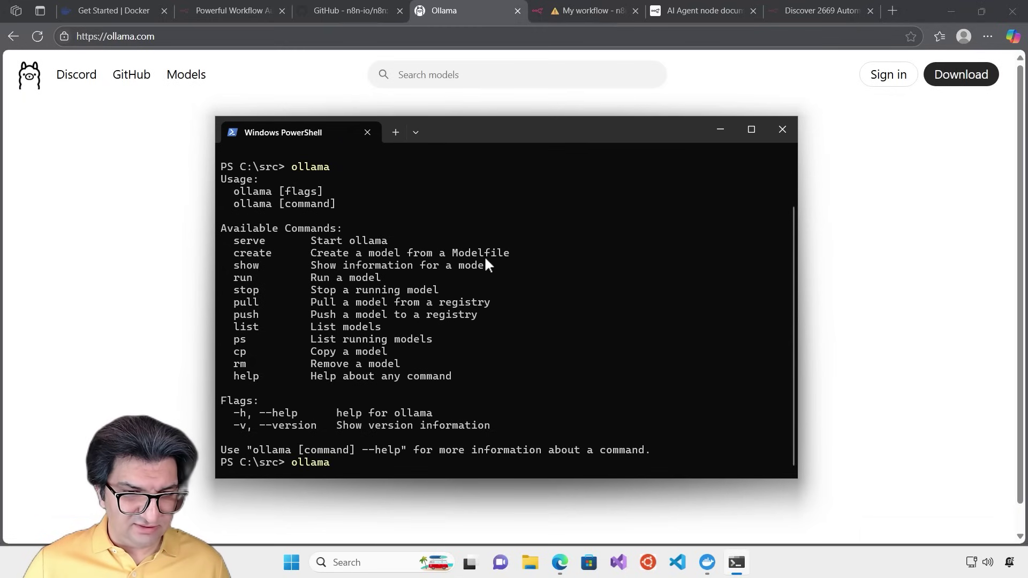
key("Return")
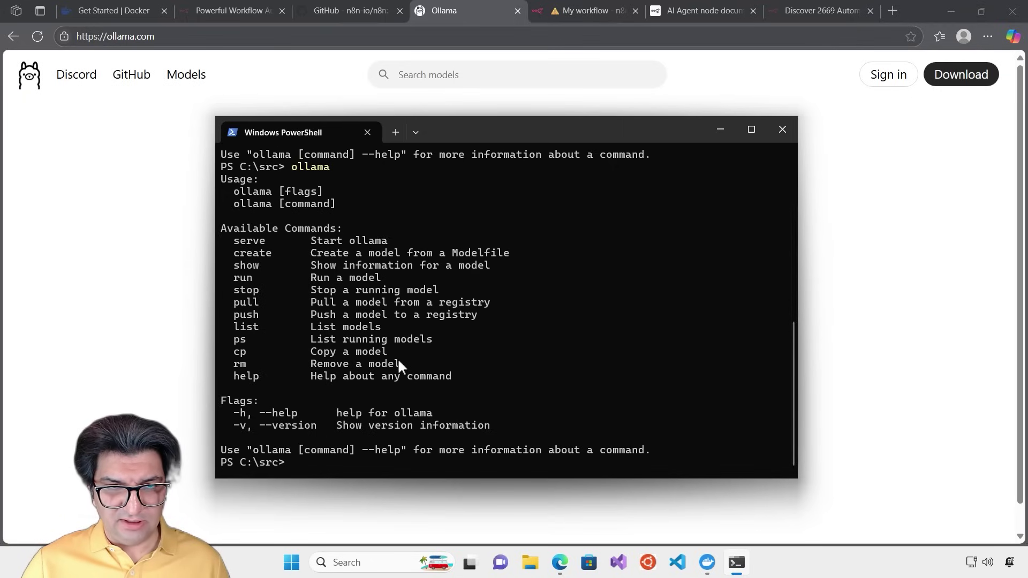
type("ollama")
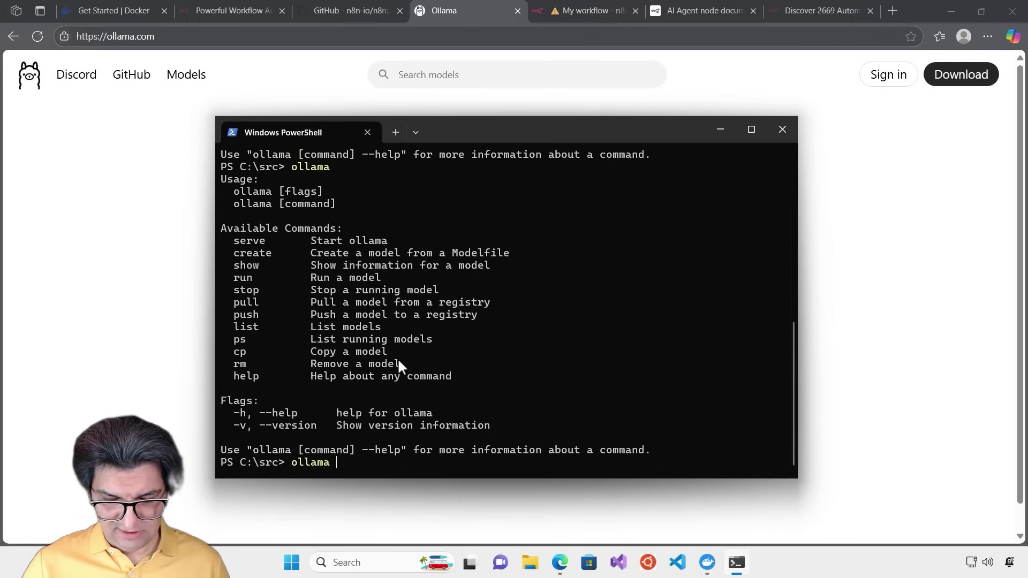
type(" list")
key("Return")
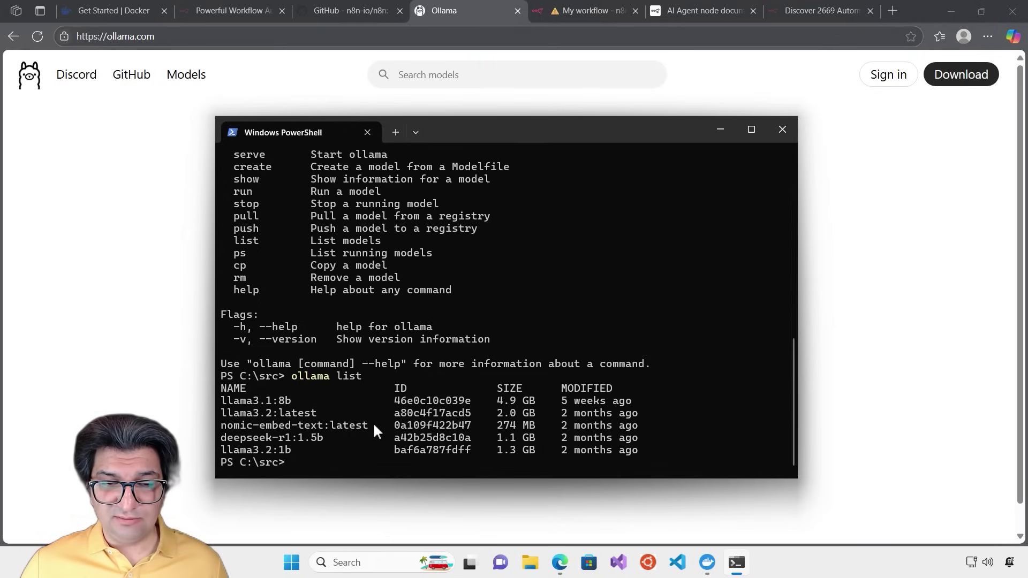
Highlight the nomic-embed-text, deepseek-r1:1.5b and llama3.2:1b models, then return to the browser
left_click_drag(372, 425, 216, 428)
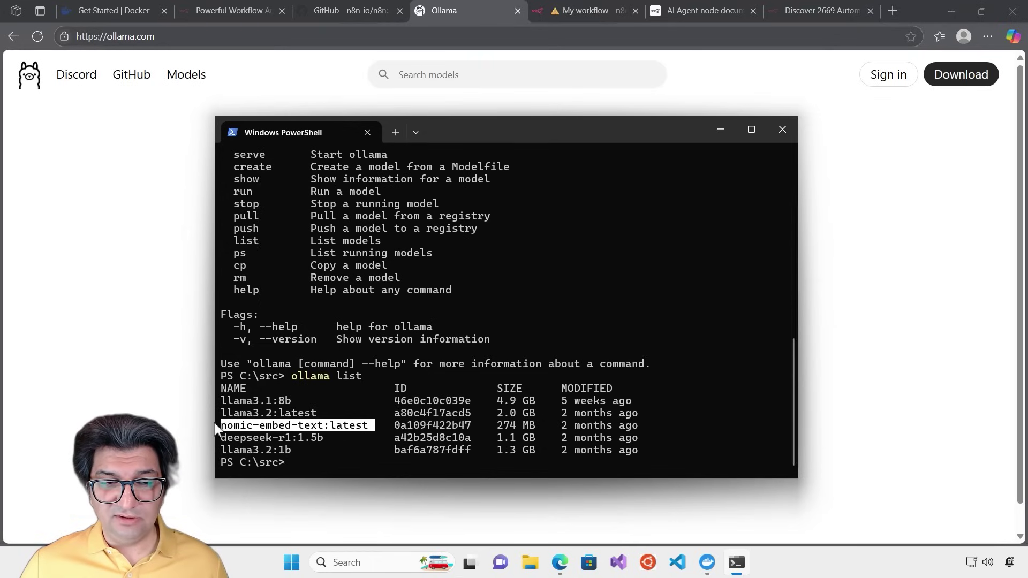
left_click(351, 407)
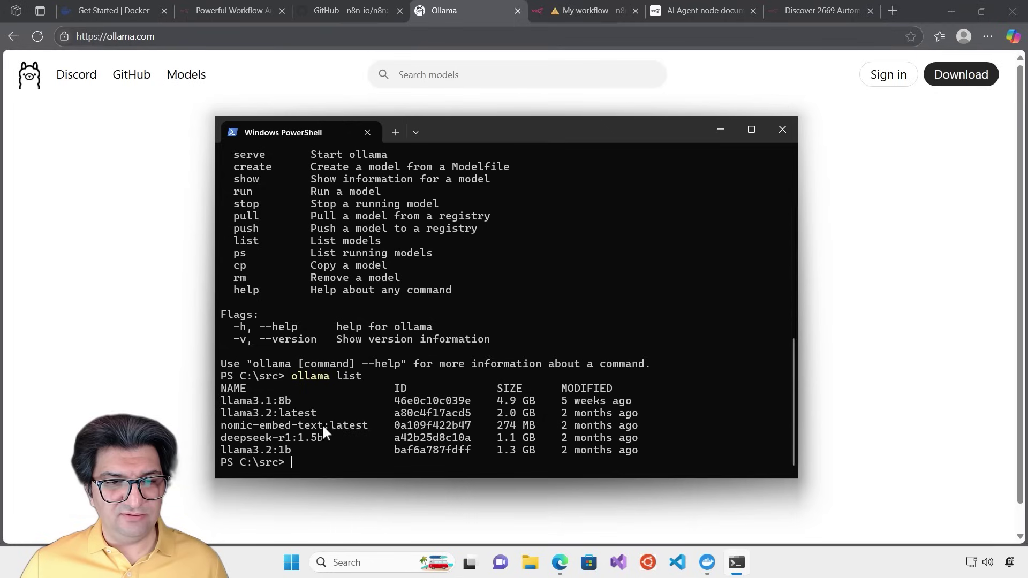
left_click_drag(328, 437, 220, 438)
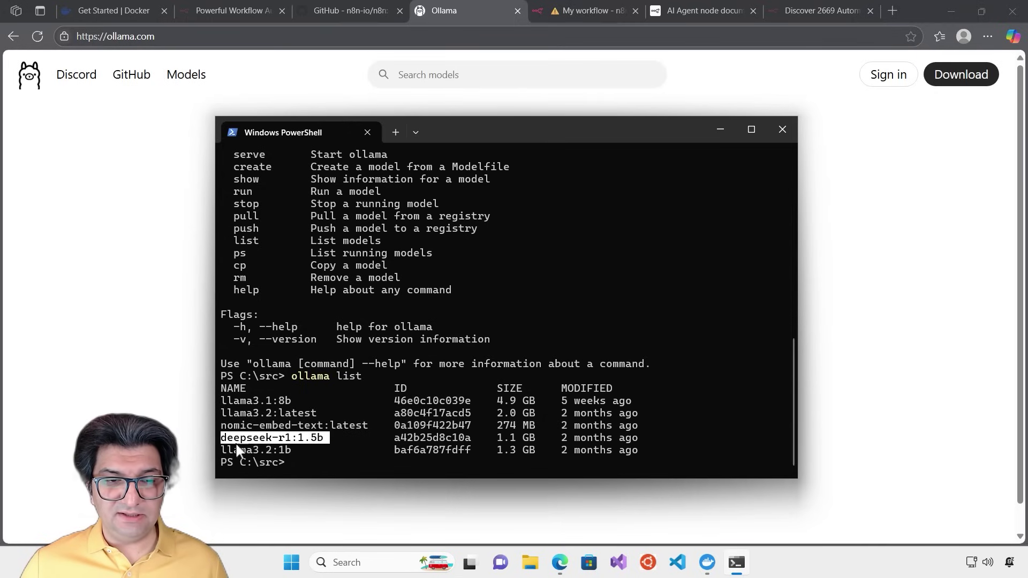
left_click(284, 452)
left_click_drag(311, 450, 218, 451)
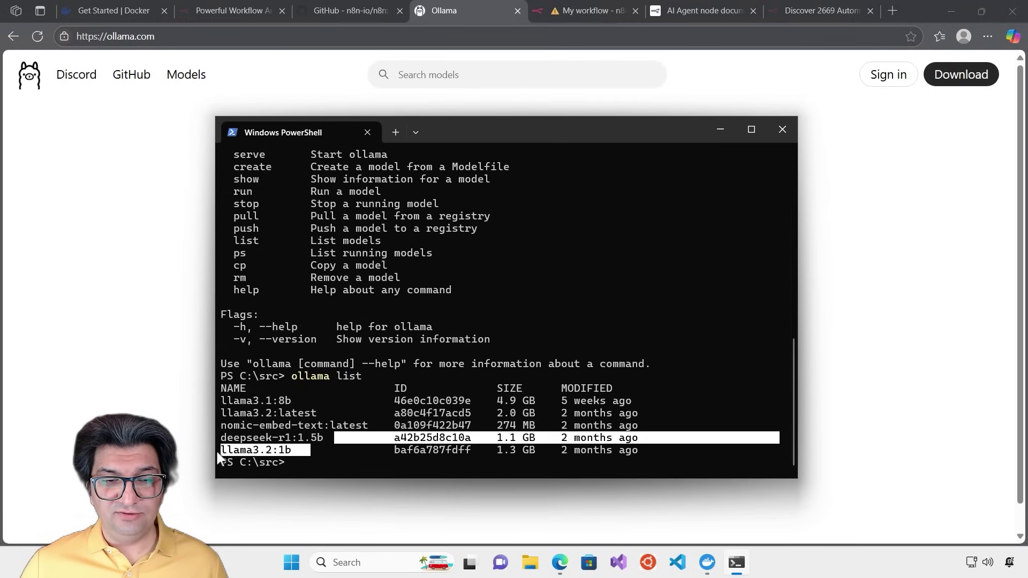
left_click(288, 454)
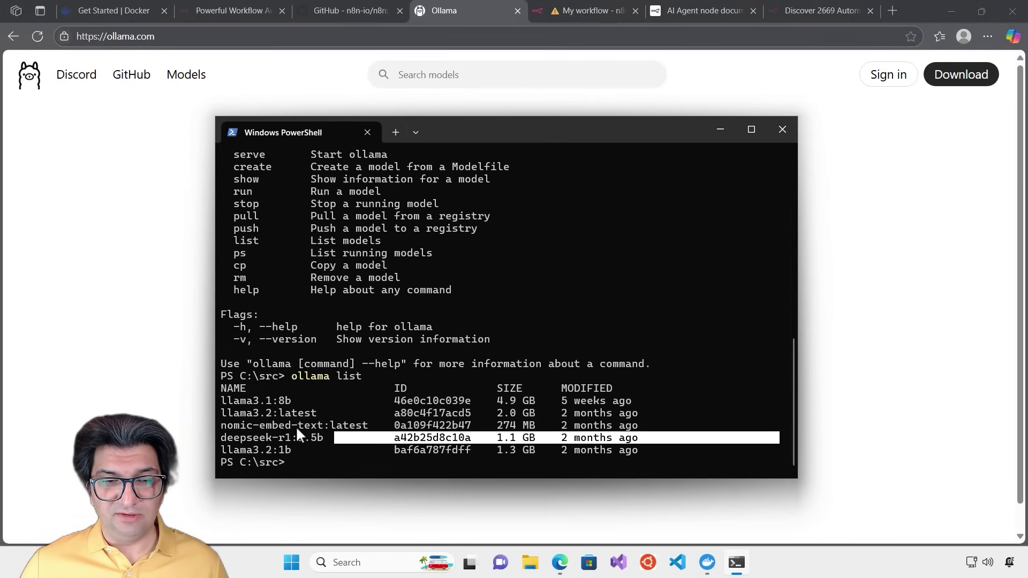
left_click(335, 455)
left_click(951, 210)
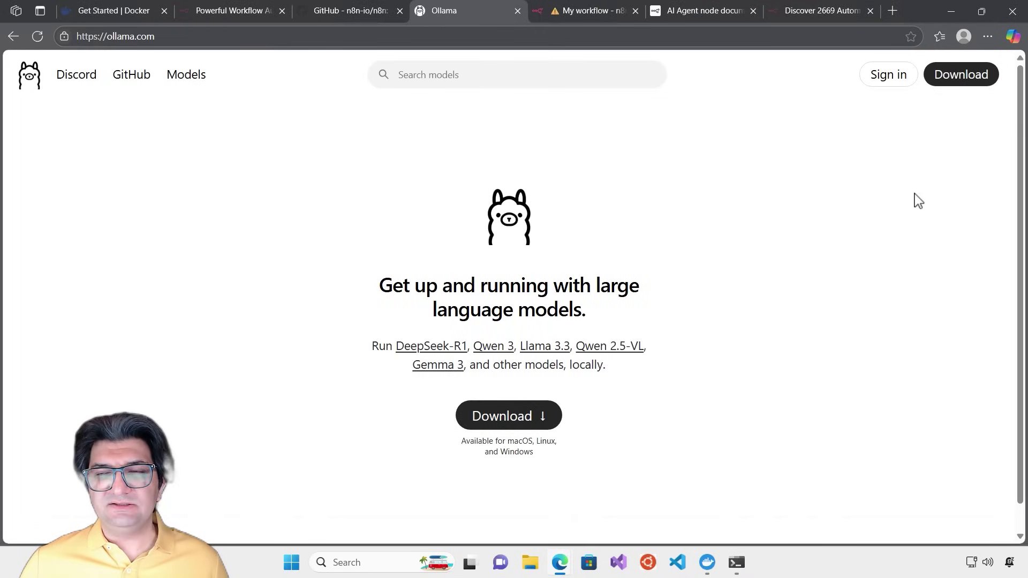
Open the Ollama models catalogue and sort it by Newest, then back to Popular
left_click(181, 78)
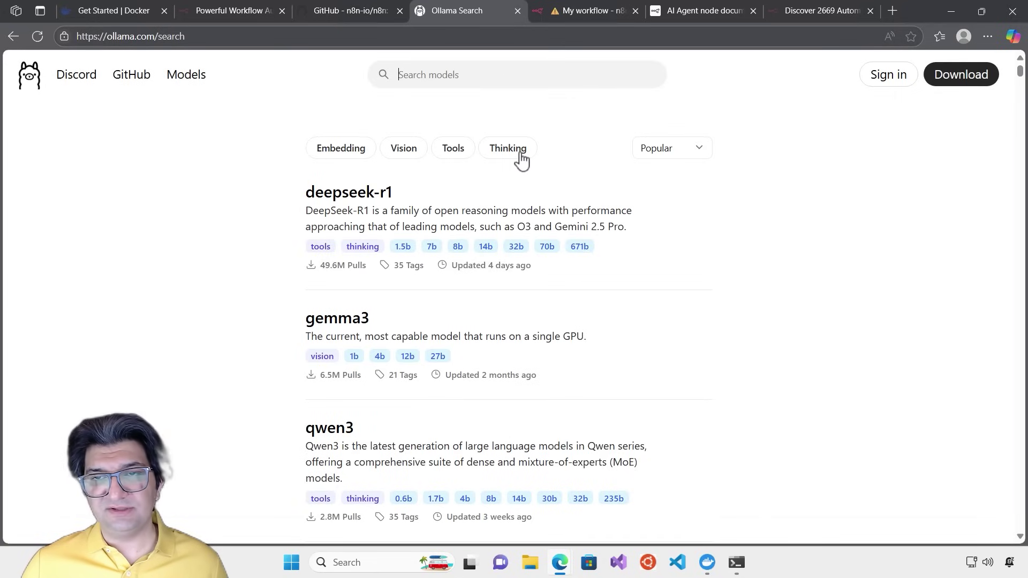
left_click(695, 156)
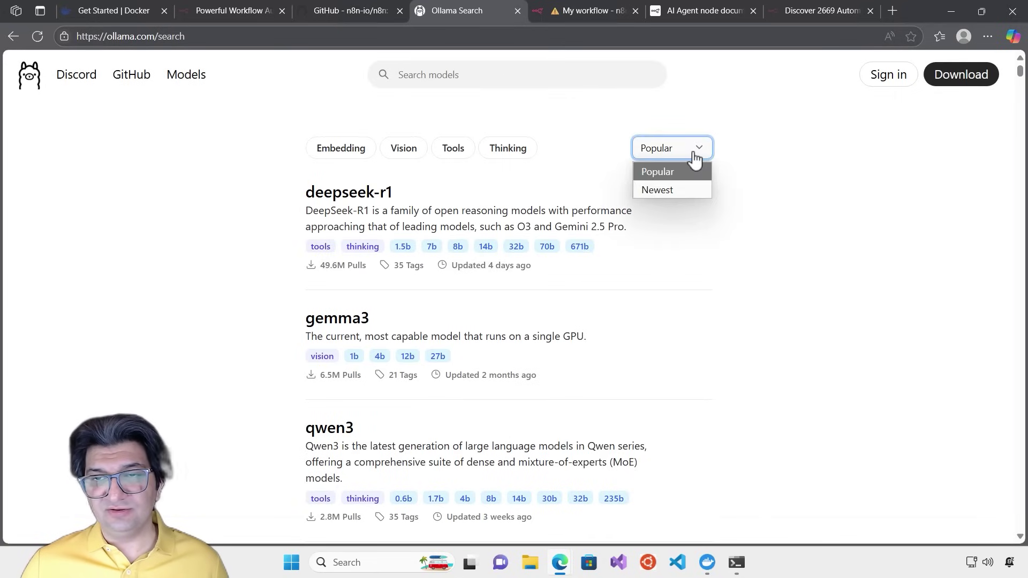
left_click(690, 191)
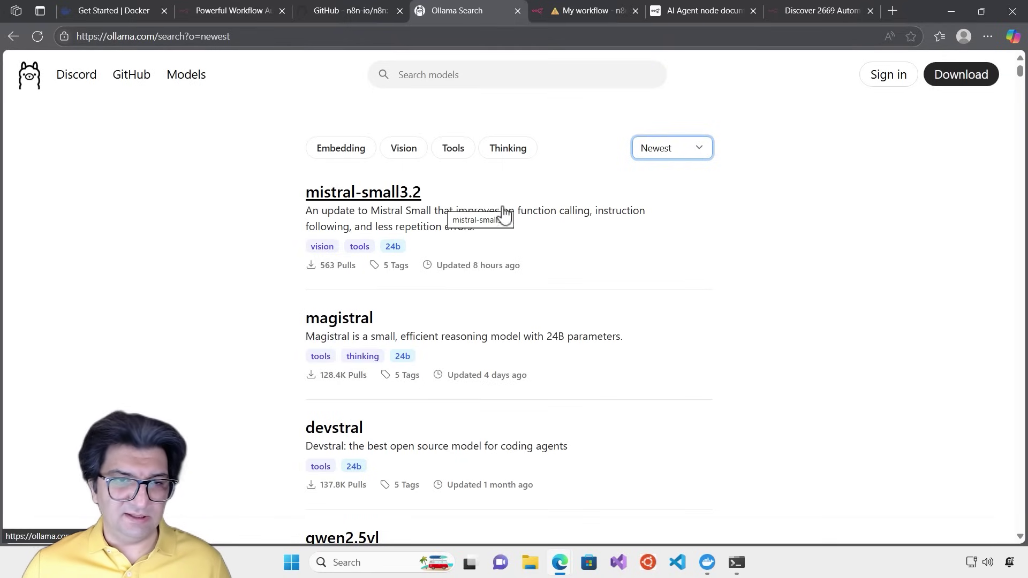
left_click(699, 148)
left_click(664, 173)
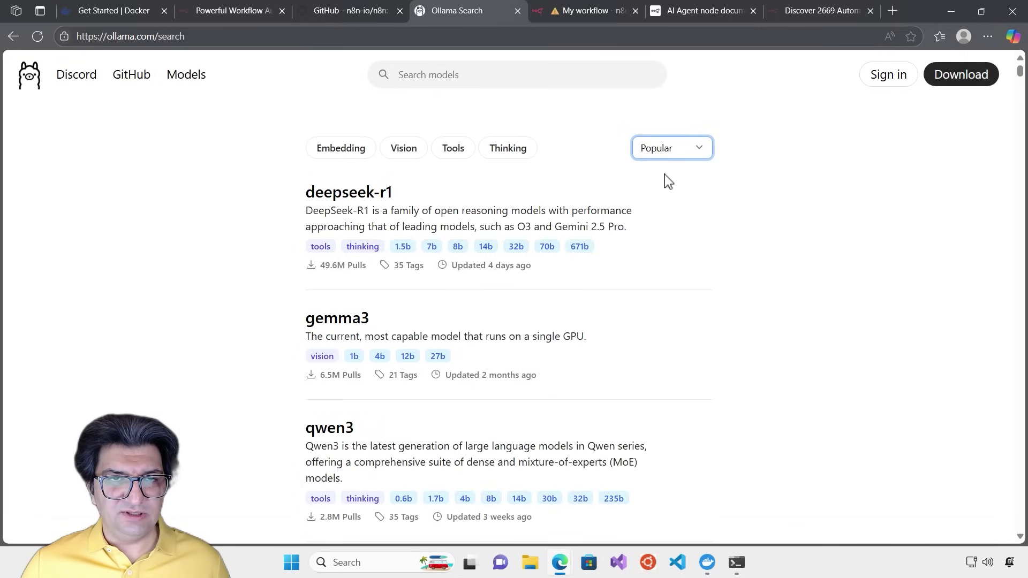
Scroll down the model results as far as the gemma family
scroll(565, 294, "down", 6)
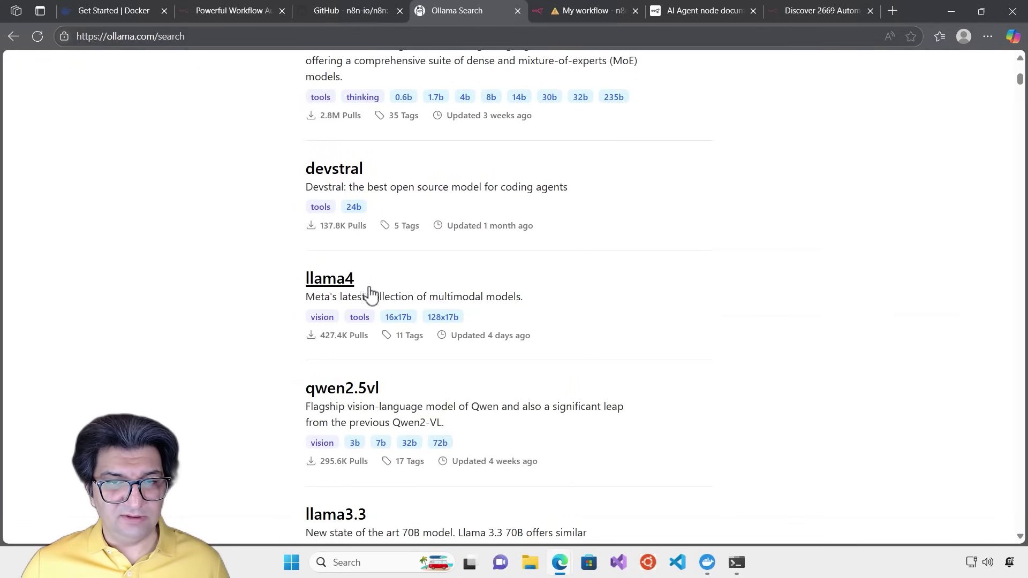
scroll(522, 276, "down", 4)
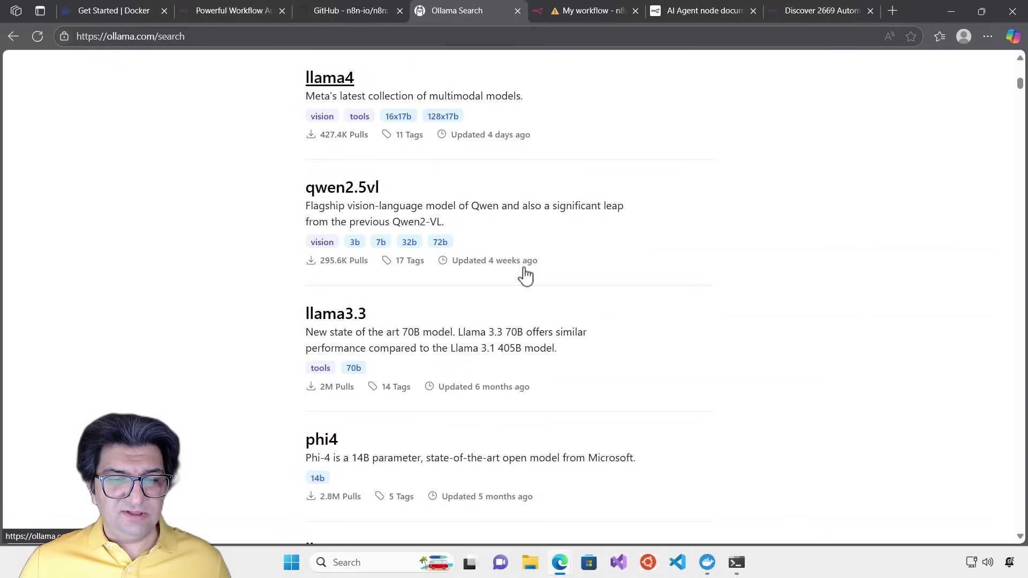
scroll(586, 303, "down", 4)
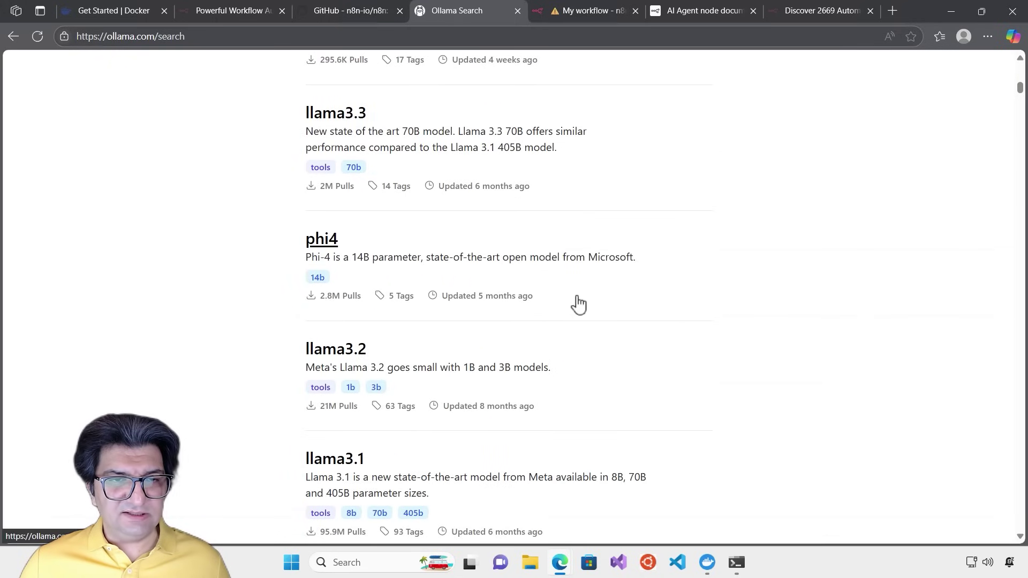
scroll(586, 300, "down", 3)
scroll(511, 380, "down", 4)
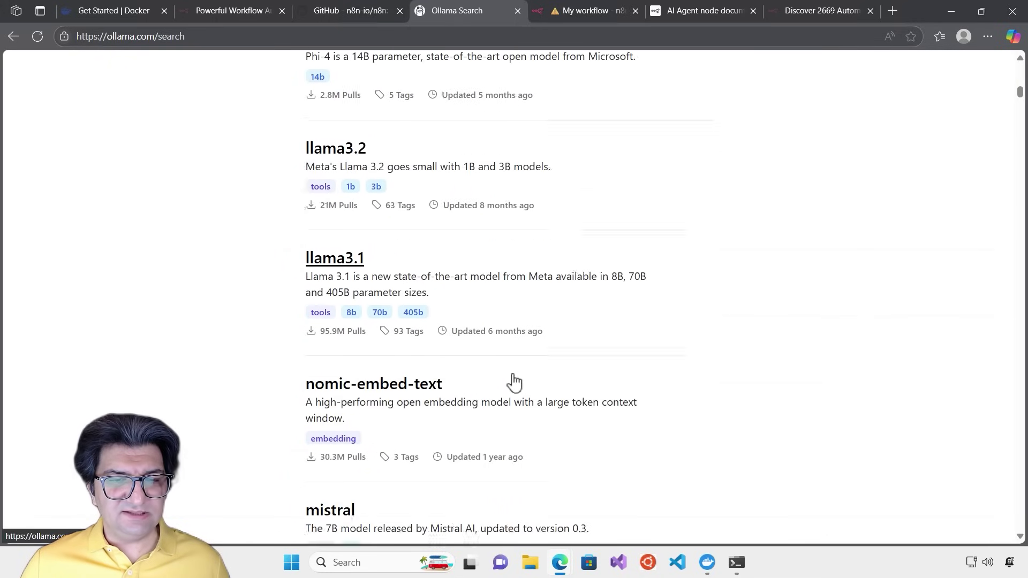
scroll(506, 368, "down", 1)
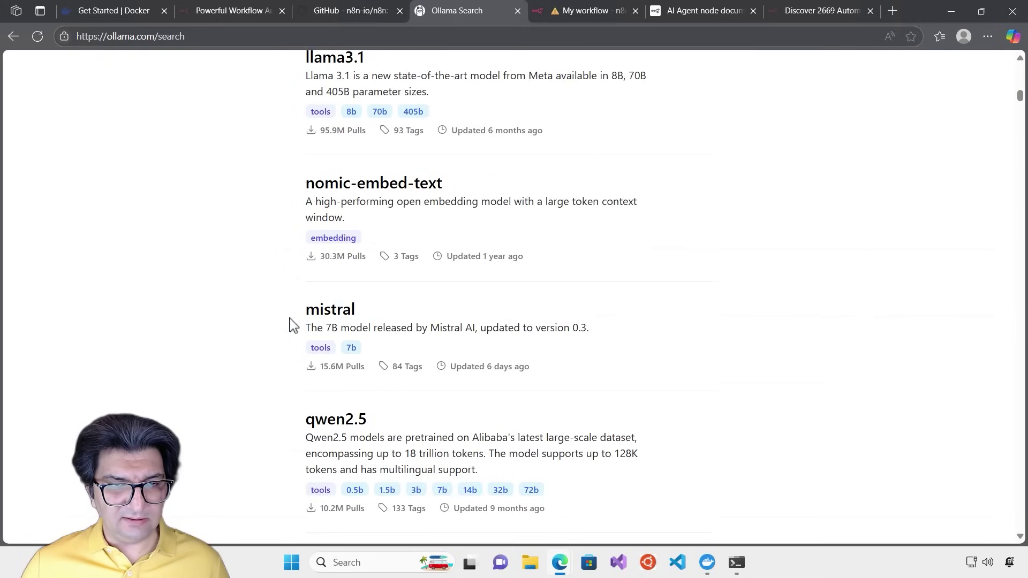
scroll(434, 348, "down", 9)
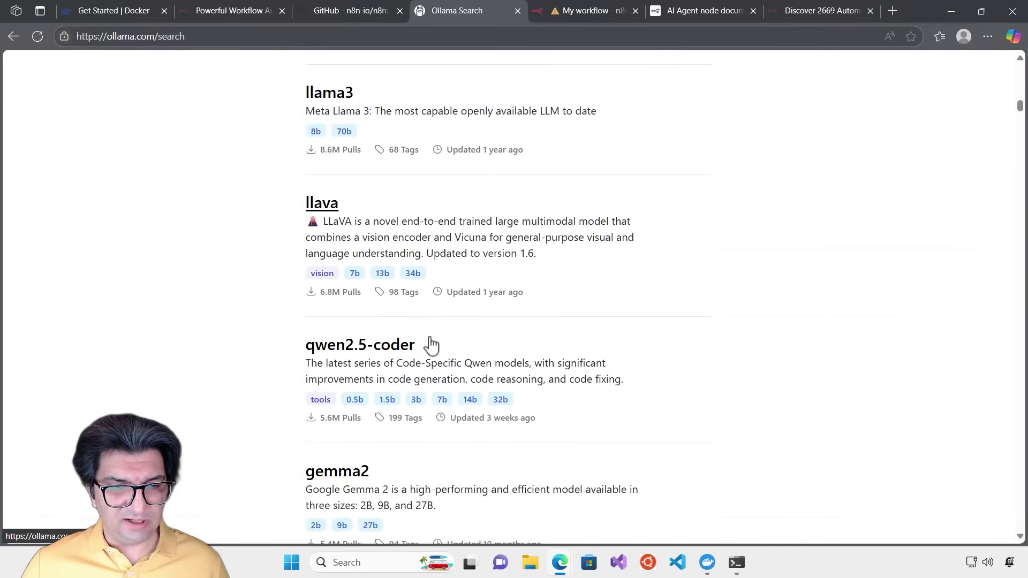
scroll(431, 344, "down", 2)
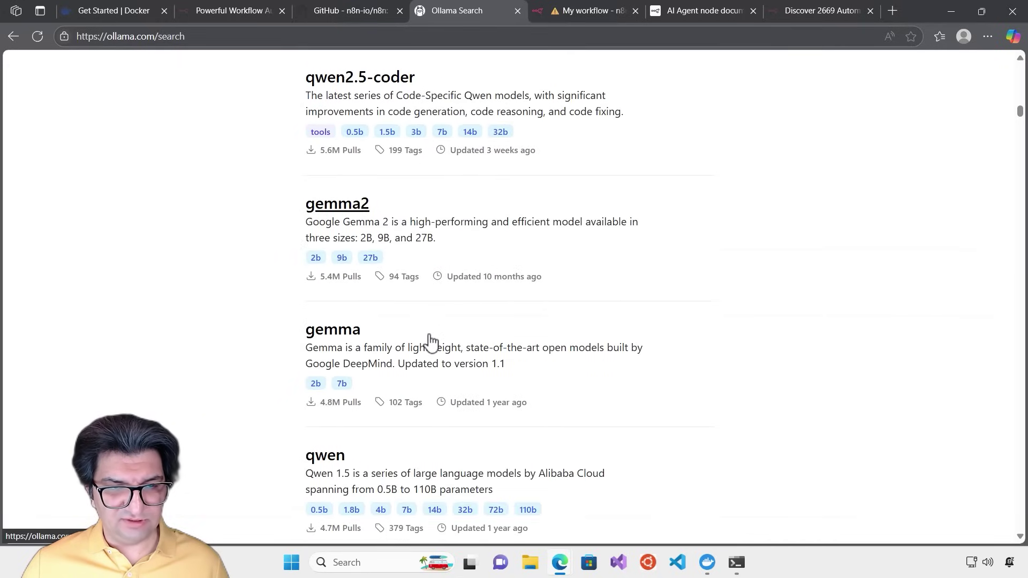
Copy the 'ollama run gemma' command from the gemma page and bring PowerShell forward
left_click(347, 336)
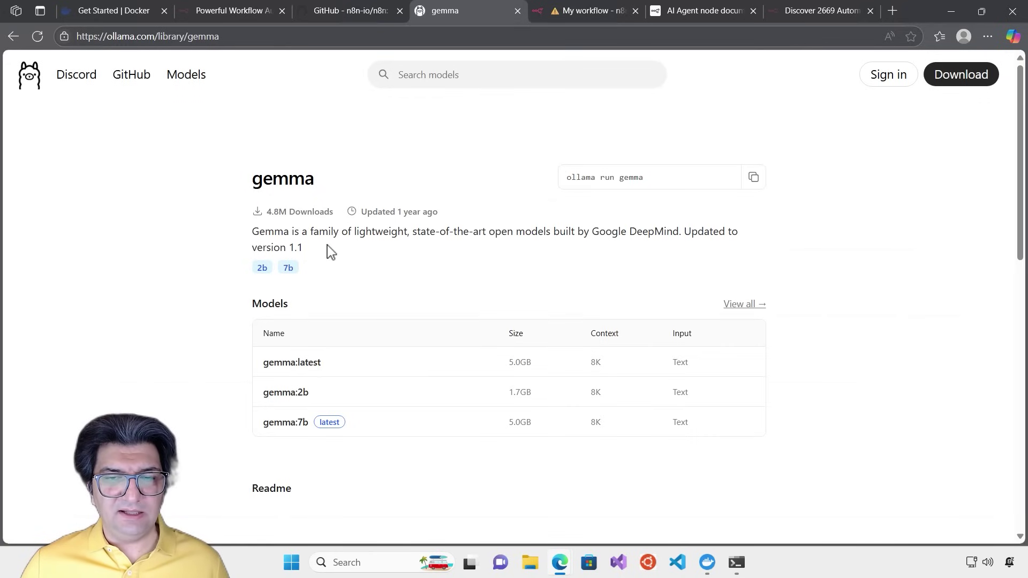
scroll(332, 254, "down", 1)
scroll(343, 289, "up", 1)
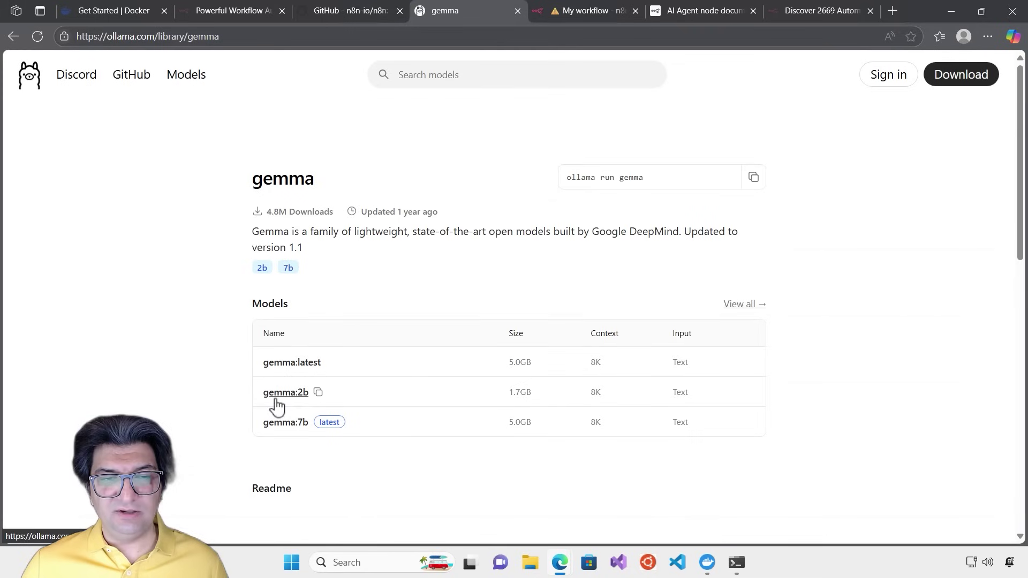
left_click(752, 177)
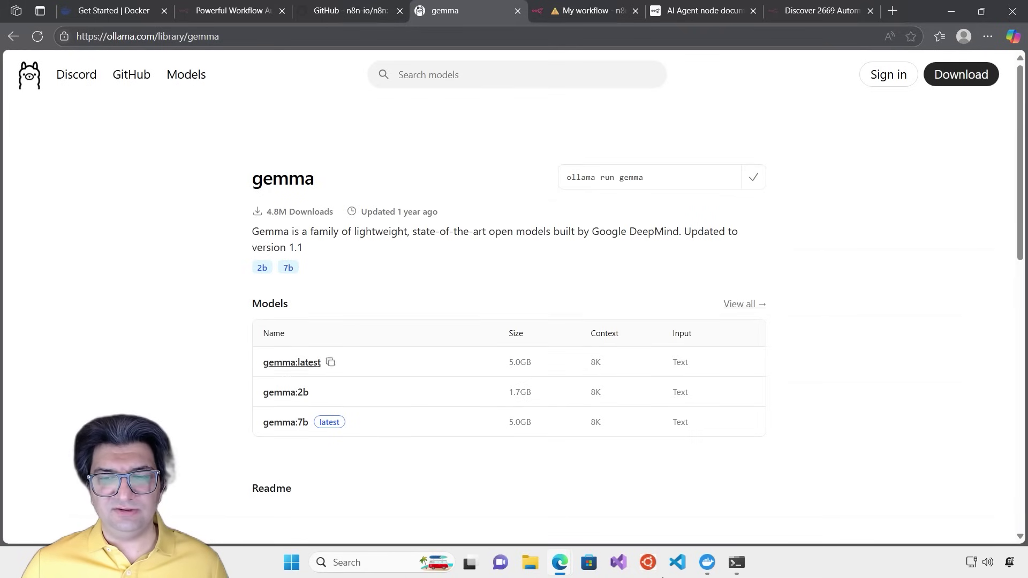
left_click(737, 563)
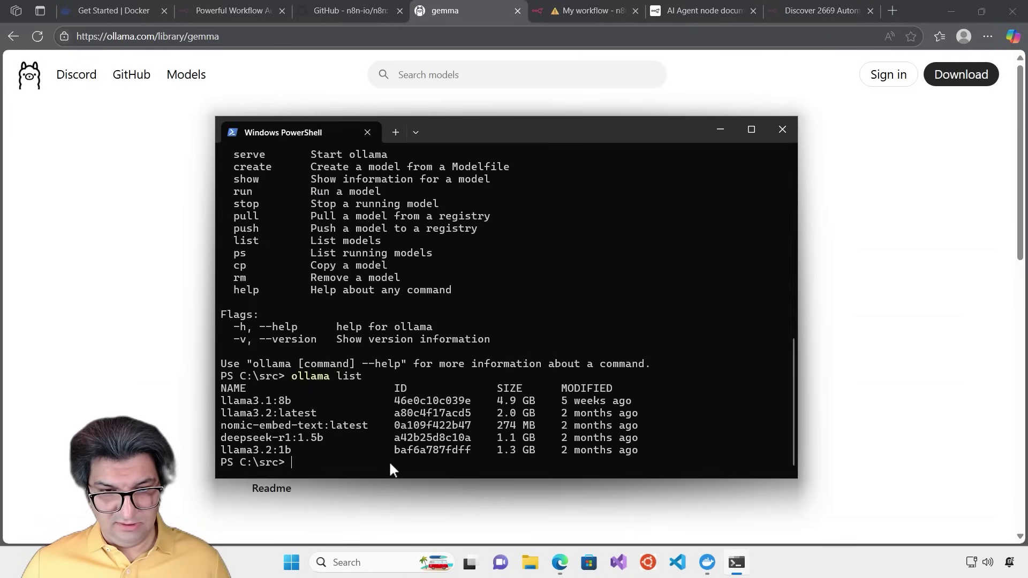
Run 'ollama run gemma:2b' in PowerShell, downloading the gemma:2b model
key("ctrl+v")
type(":")
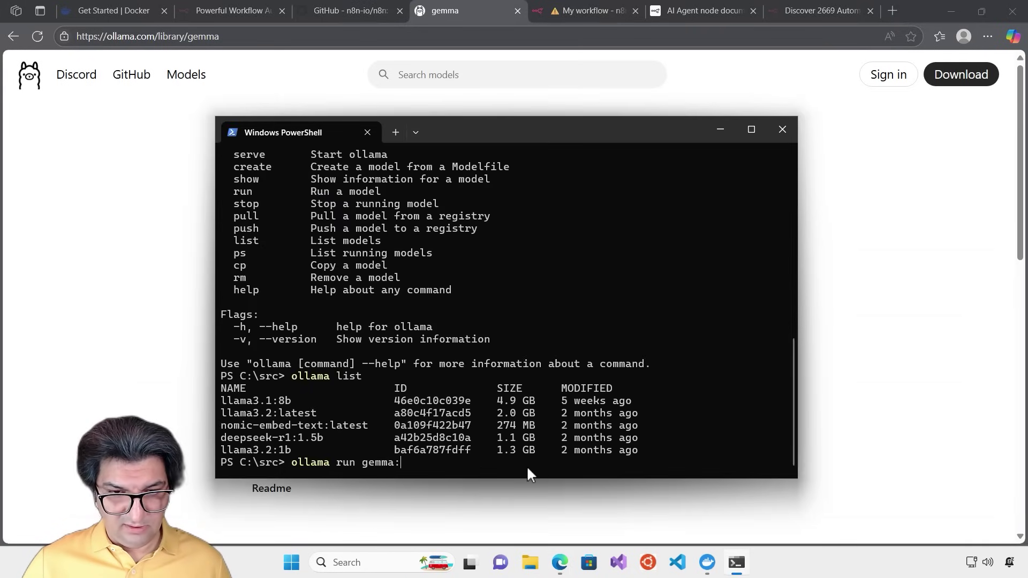
type("2b")
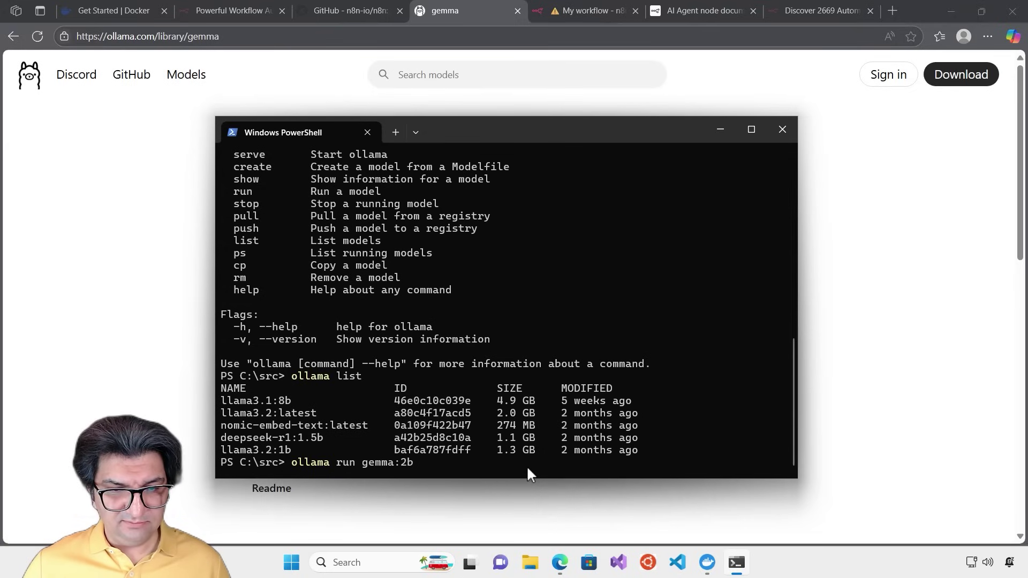
key("Return")
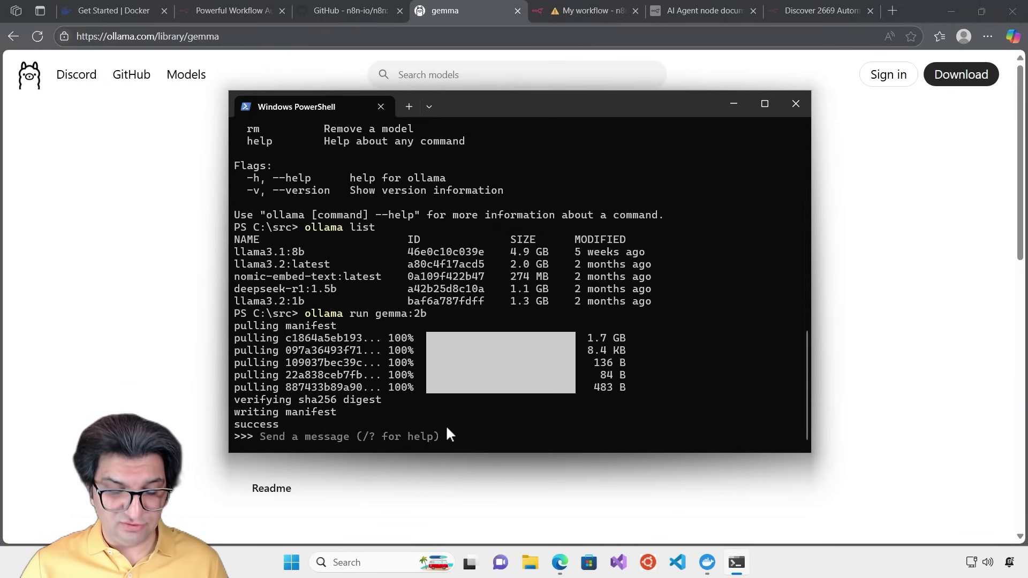
Ask gemma 'What is DevOps?', then return to the 'My workflow' n8n tab
type("What is ")
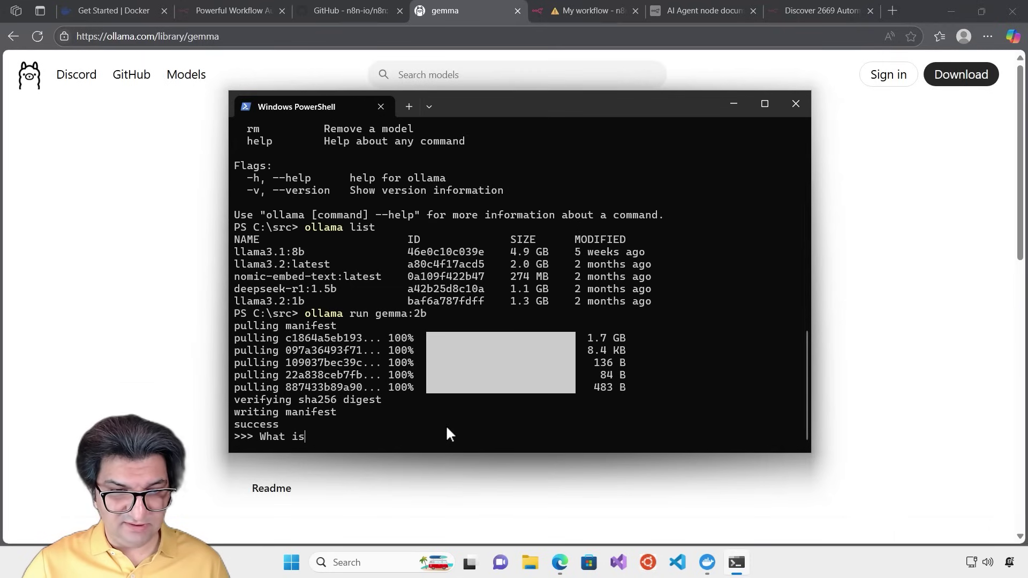
type("DevOps?")
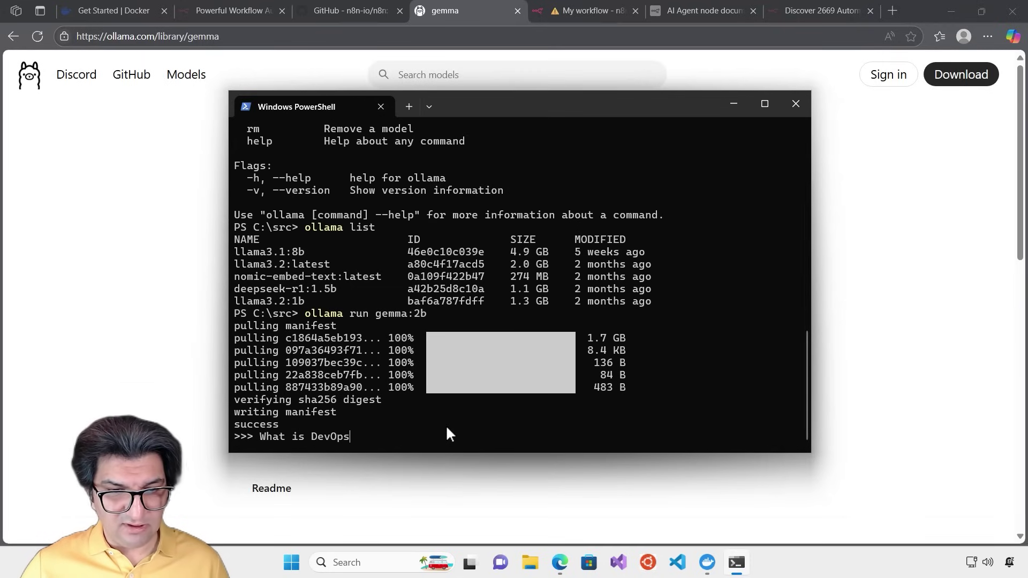
key("Return")
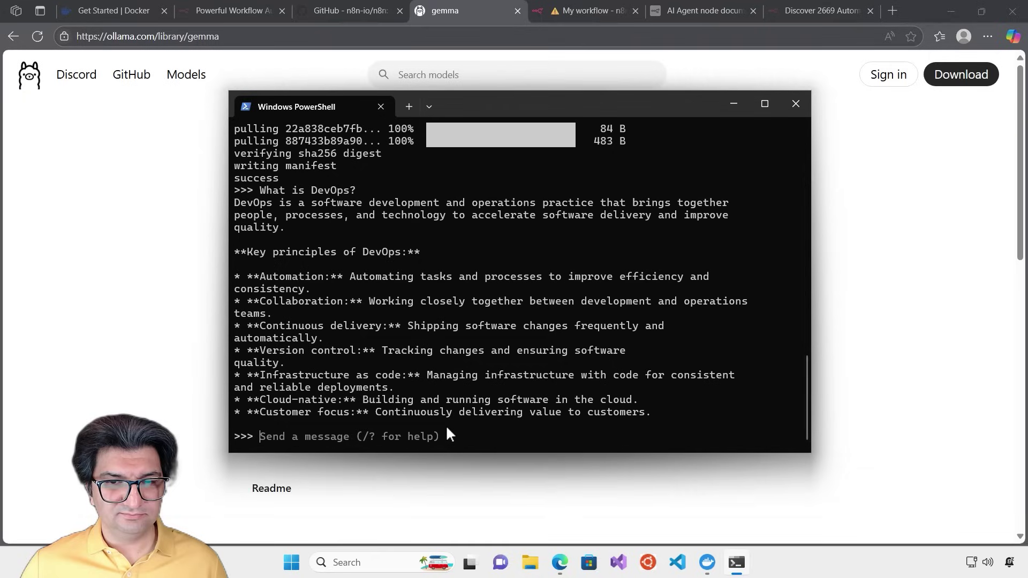
left_click(143, 160)
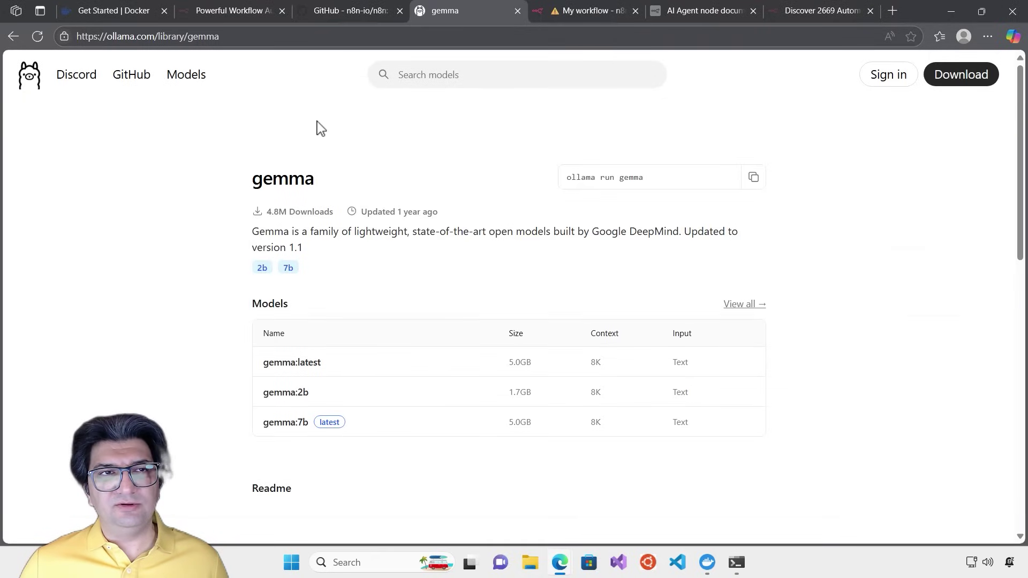
left_click(585, 15)
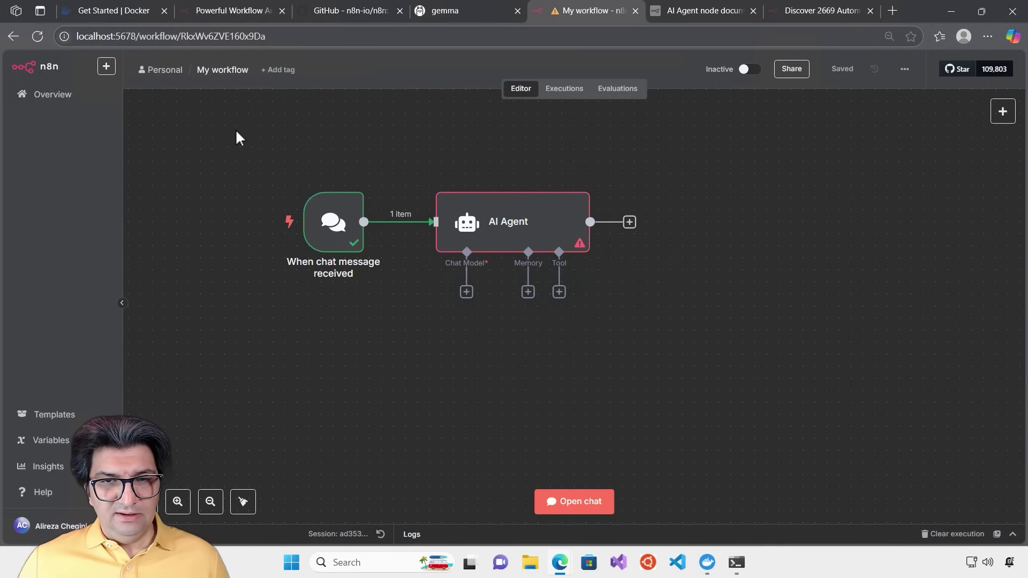
Add an Ollama Chat Model to the AI Agent's Chat Model slot
left_click(466, 292)
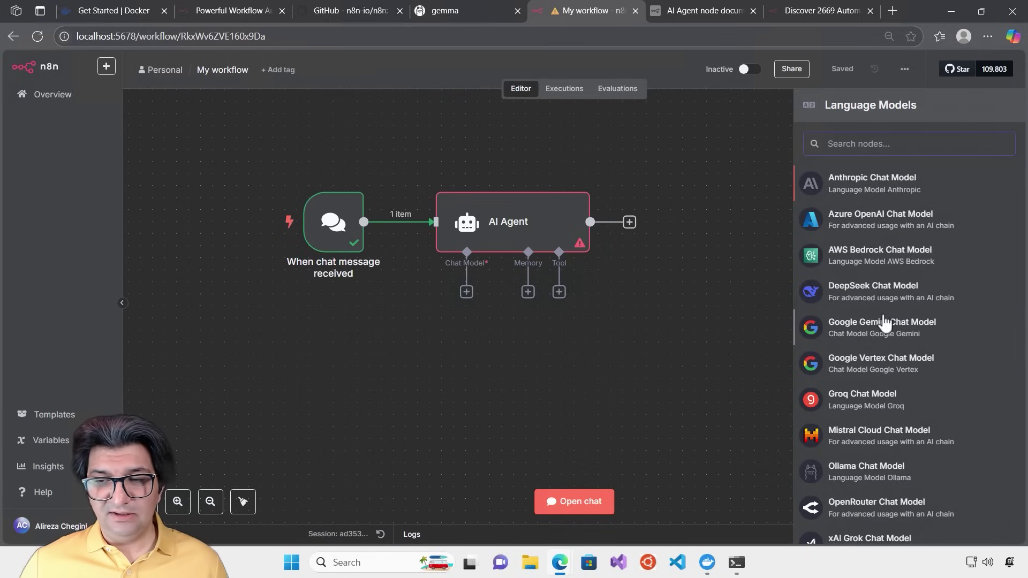
scroll(903, 342, "down", 2)
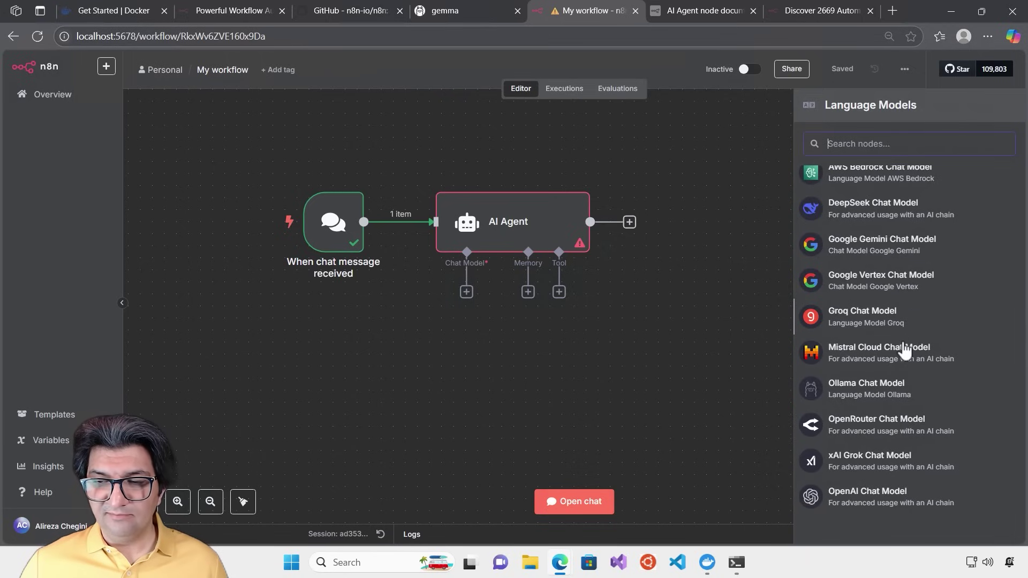
scroll(884, 440, "up", 2)
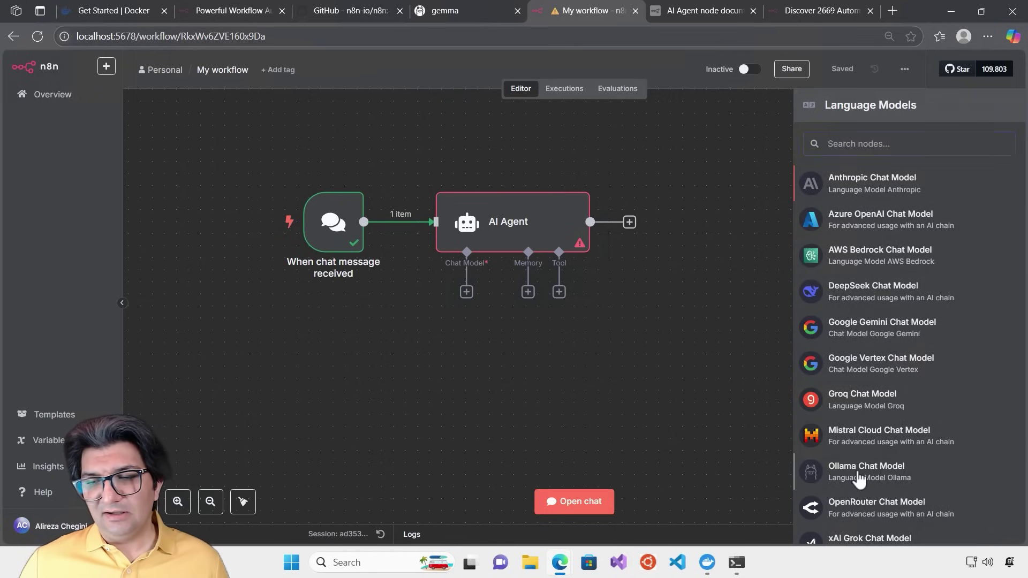
left_click(857, 473)
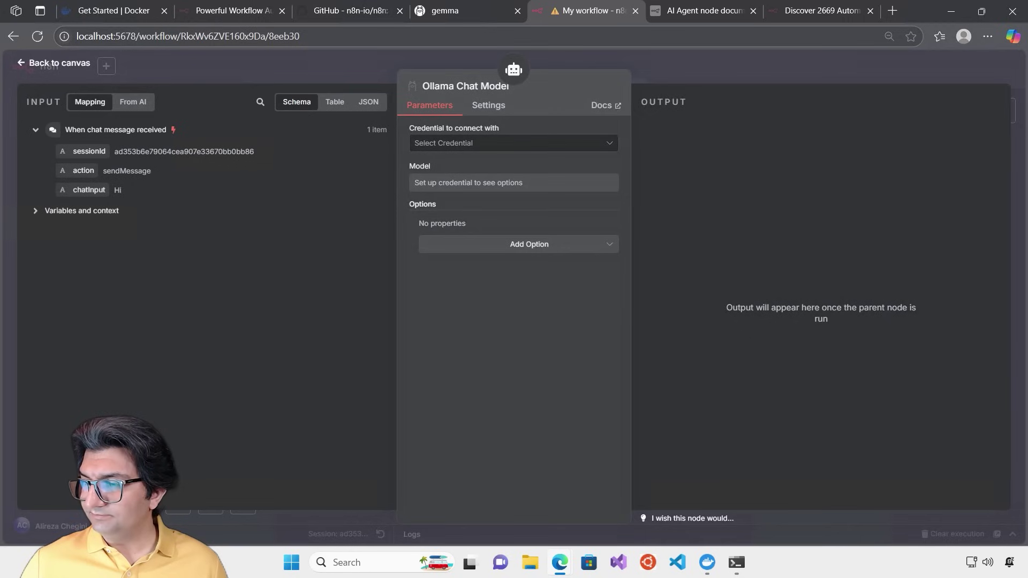
Create and save a new Ollama account credential for the chat model
left_click(596, 143)
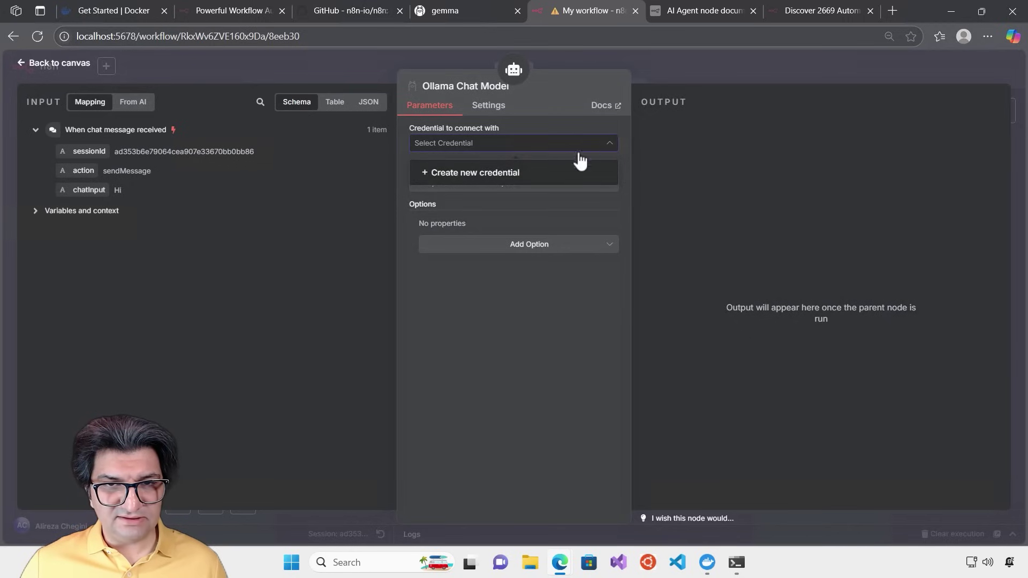
left_click(522, 182)
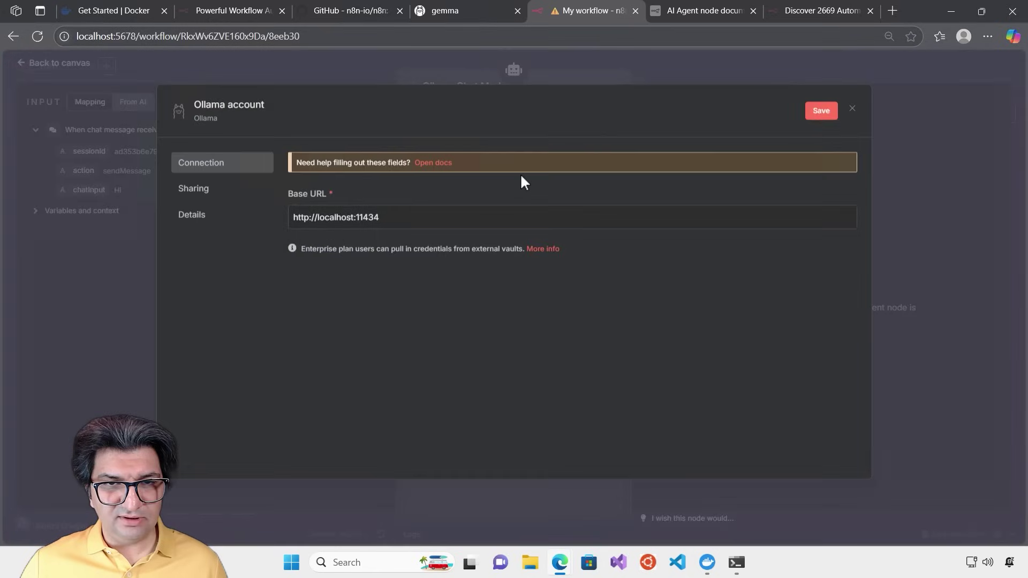
left_click(440, 215)
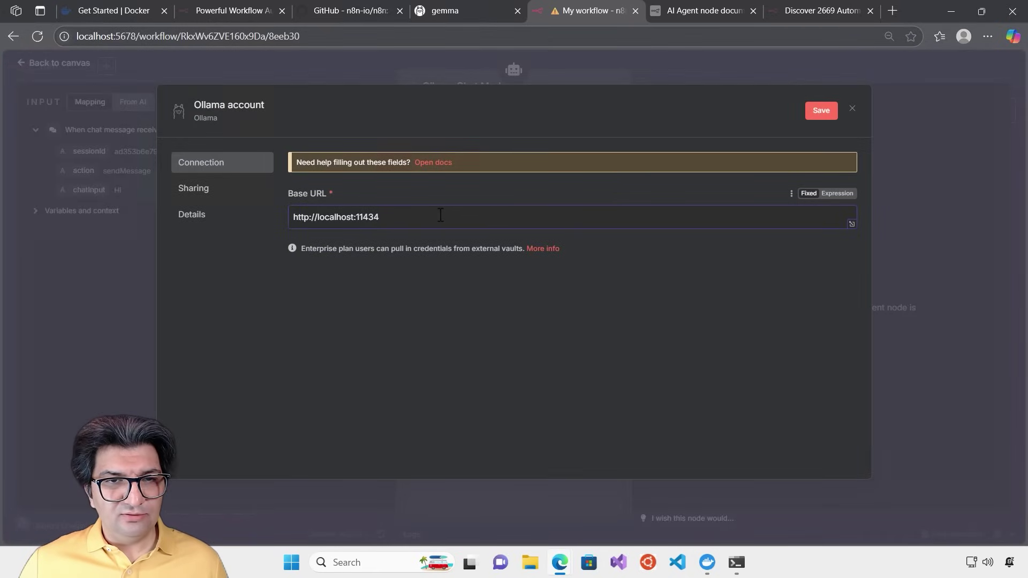
left_click(817, 117)
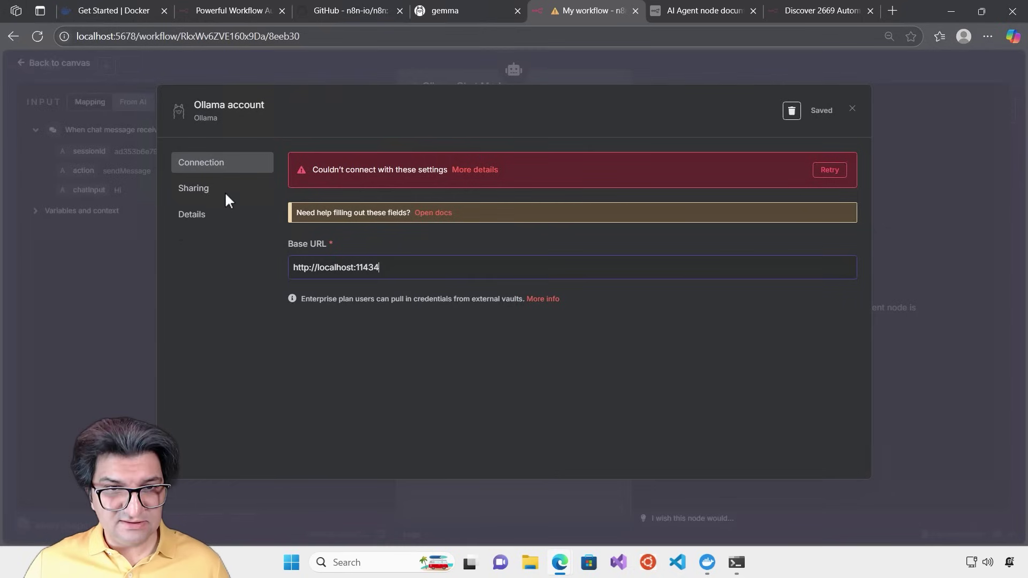
double_click(349, 267)
key("ctrl+v")
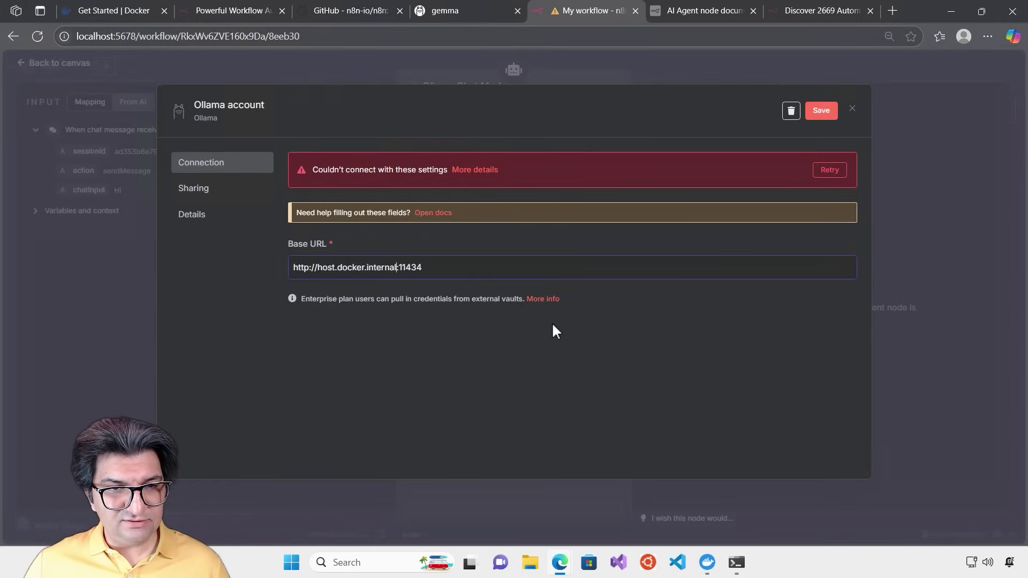
left_click(829, 170)
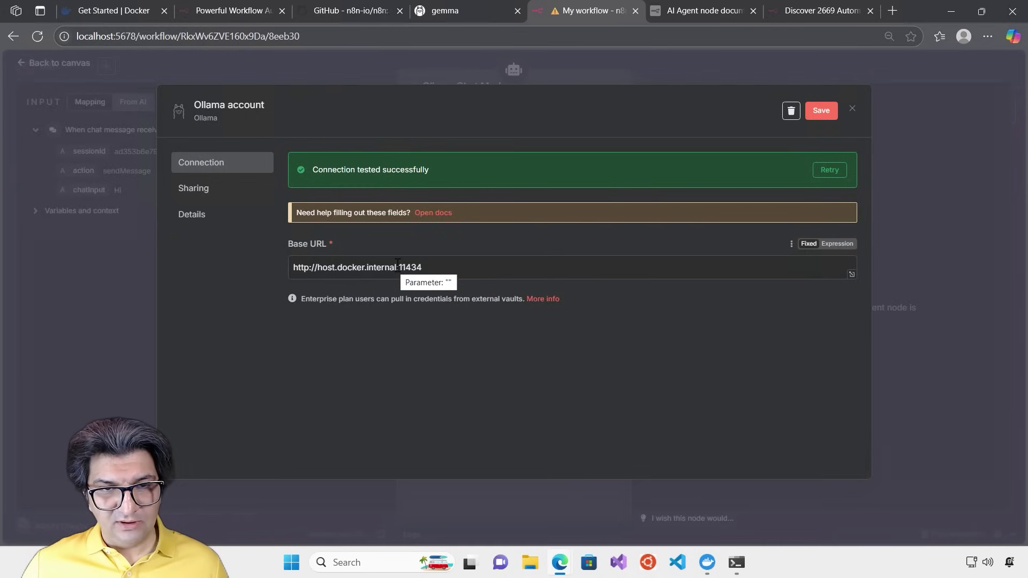
left_click_drag(397, 267, 319, 272)
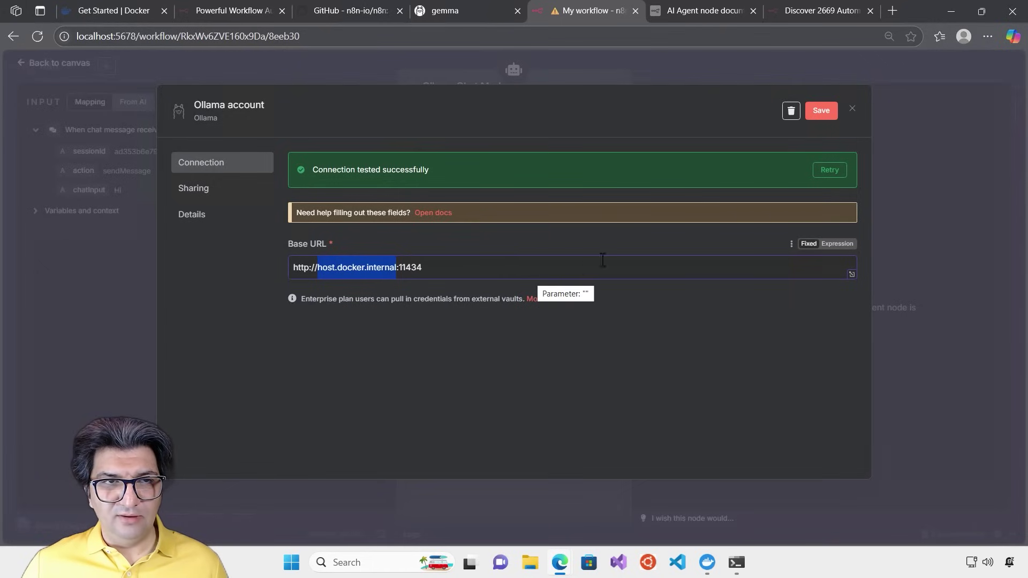
left_click(821, 113)
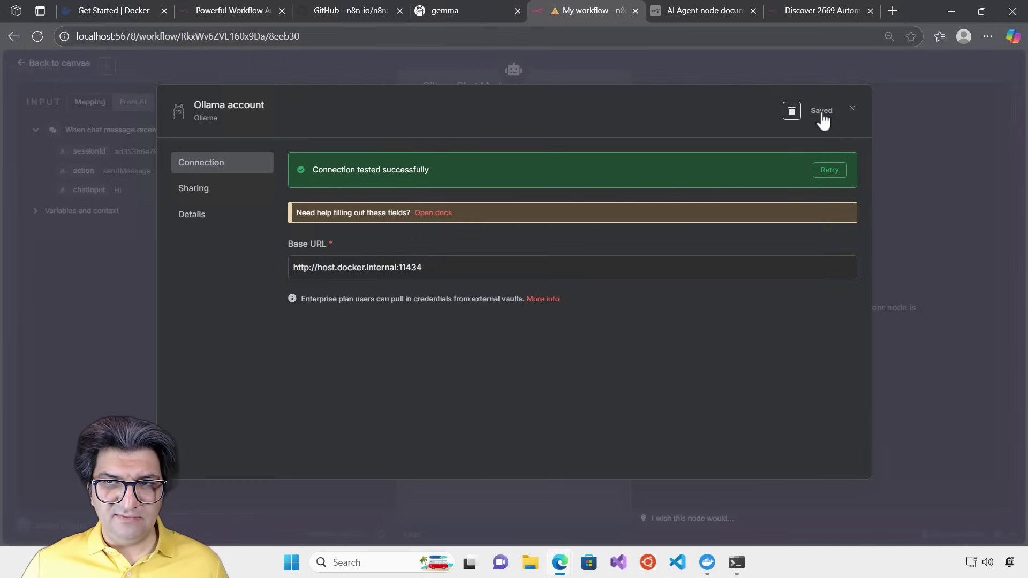
left_click(852, 110)
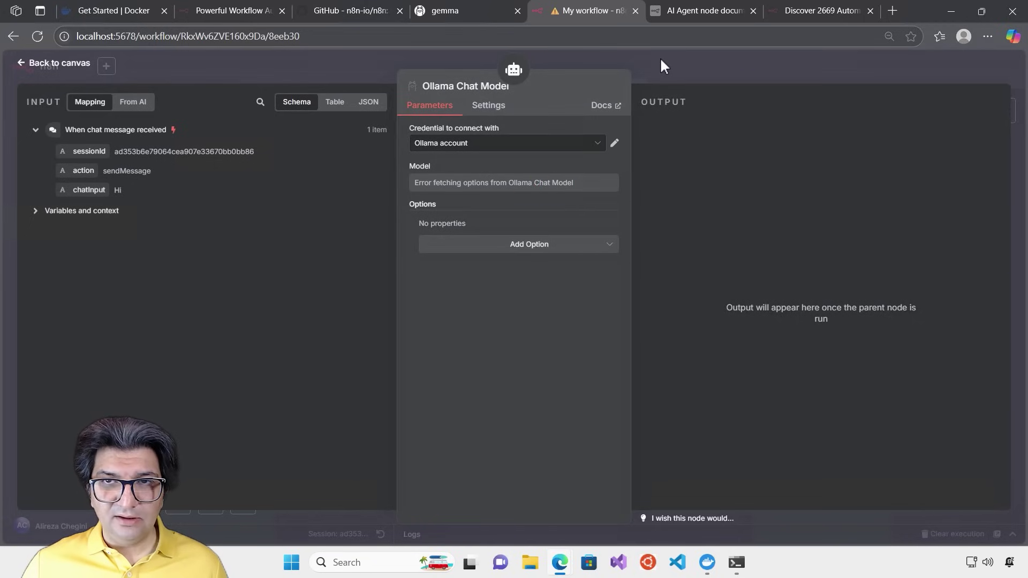
Set the Ollama Chat Model to llama3.2:1b and nudge its node slightly left
left_click(650, 71)
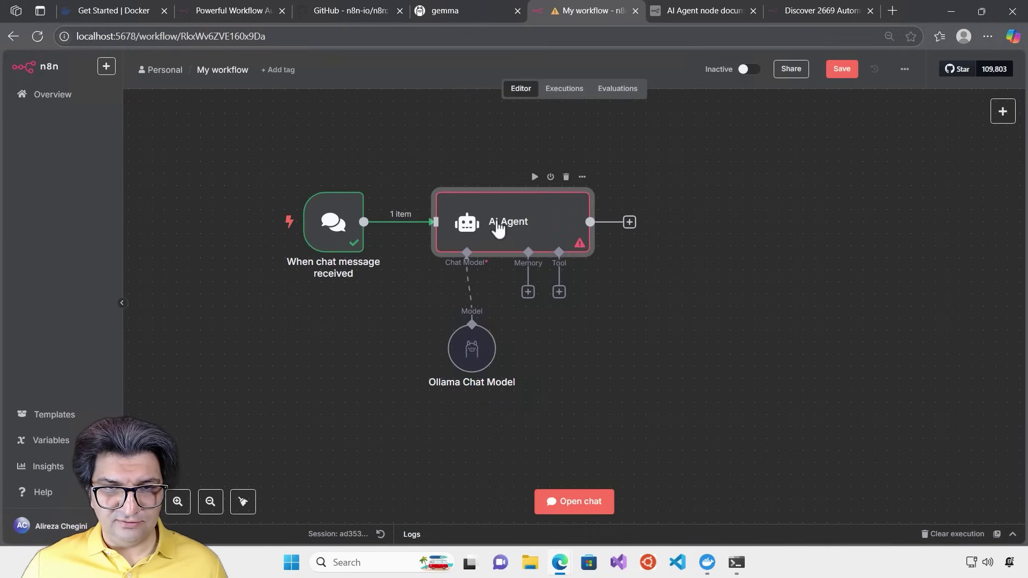
double_click(497, 227)
left_click(702, 75)
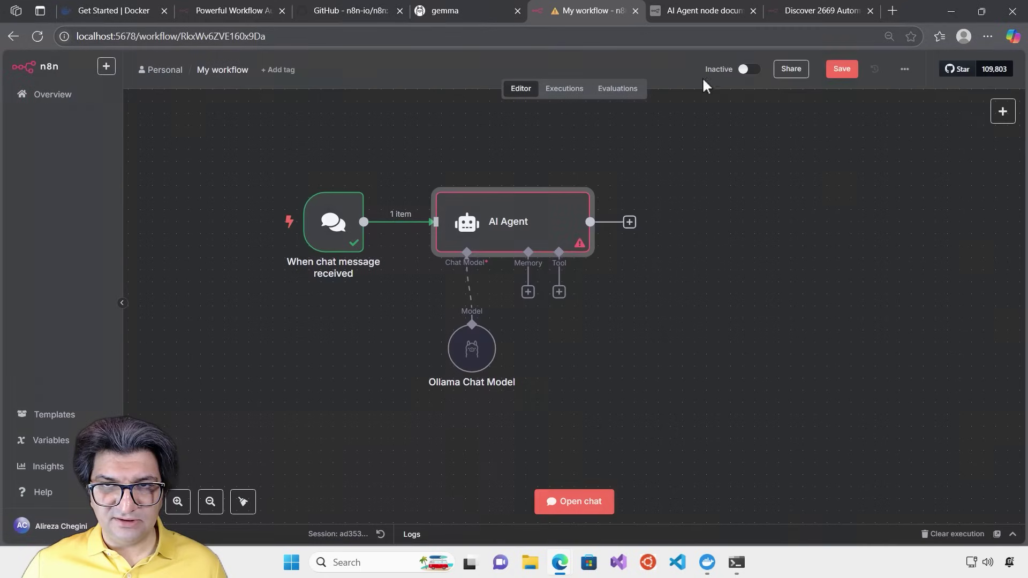
double_click(463, 354)
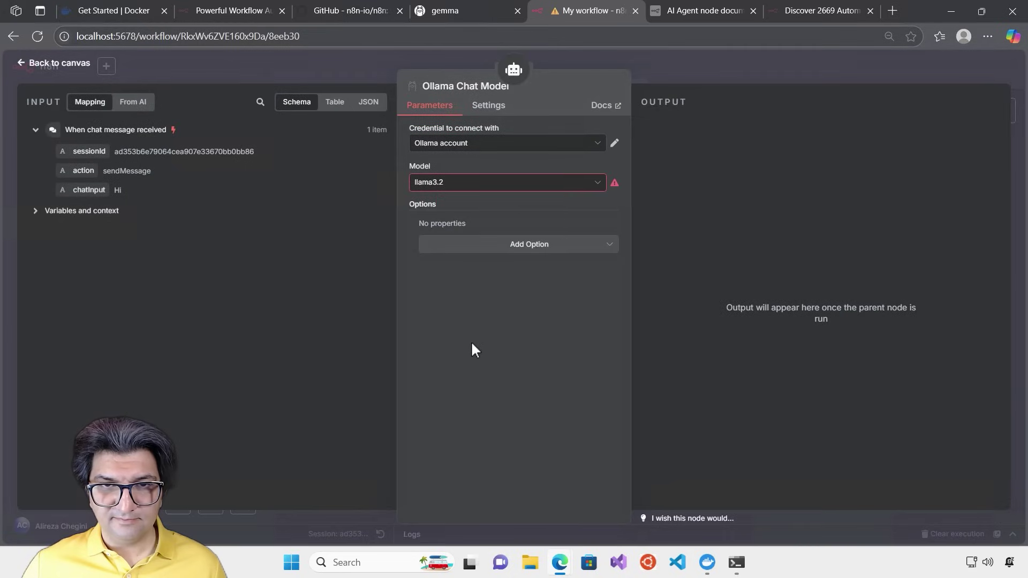
left_click(599, 185)
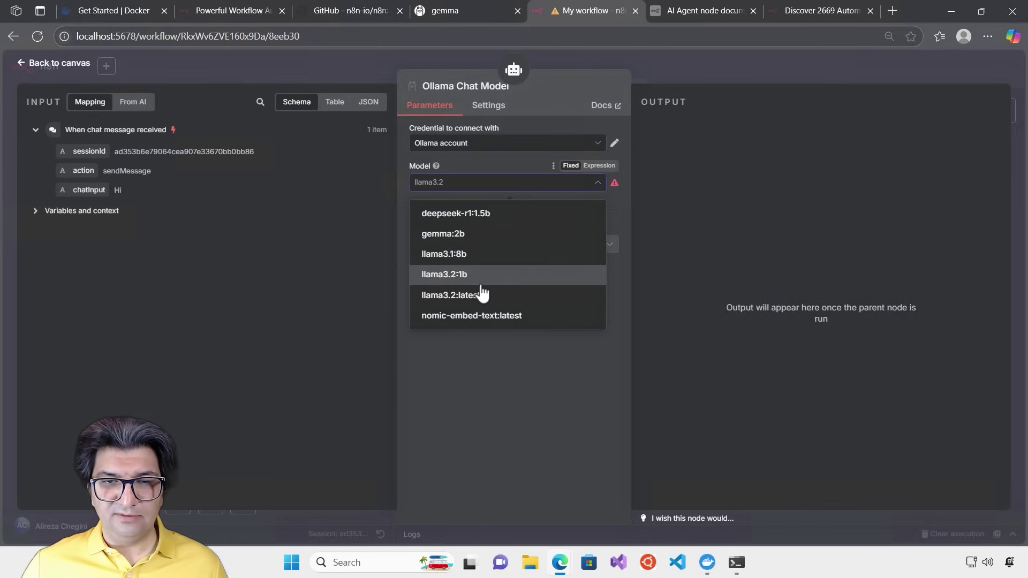
left_click(464, 284)
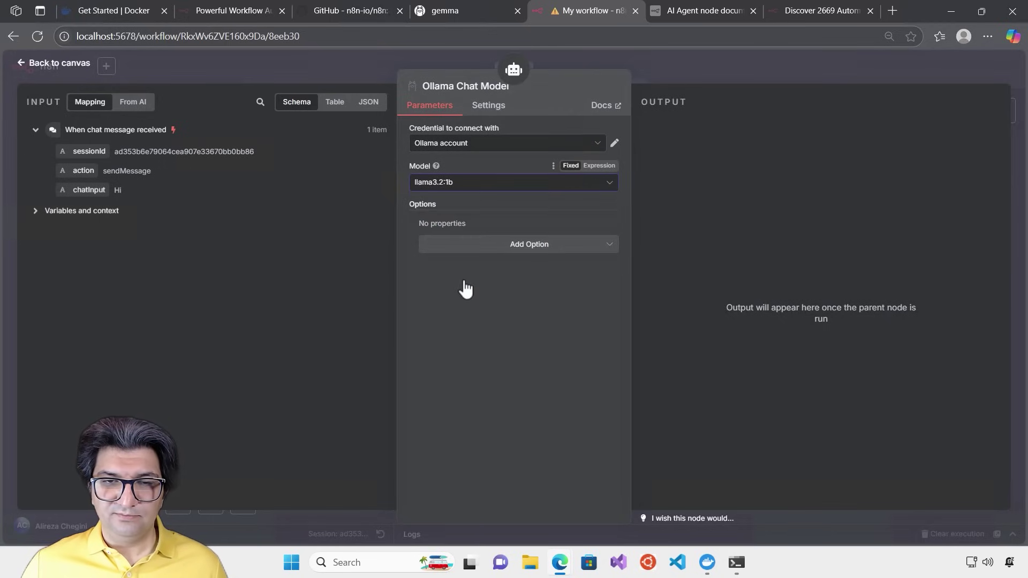
left_click(701, 63)
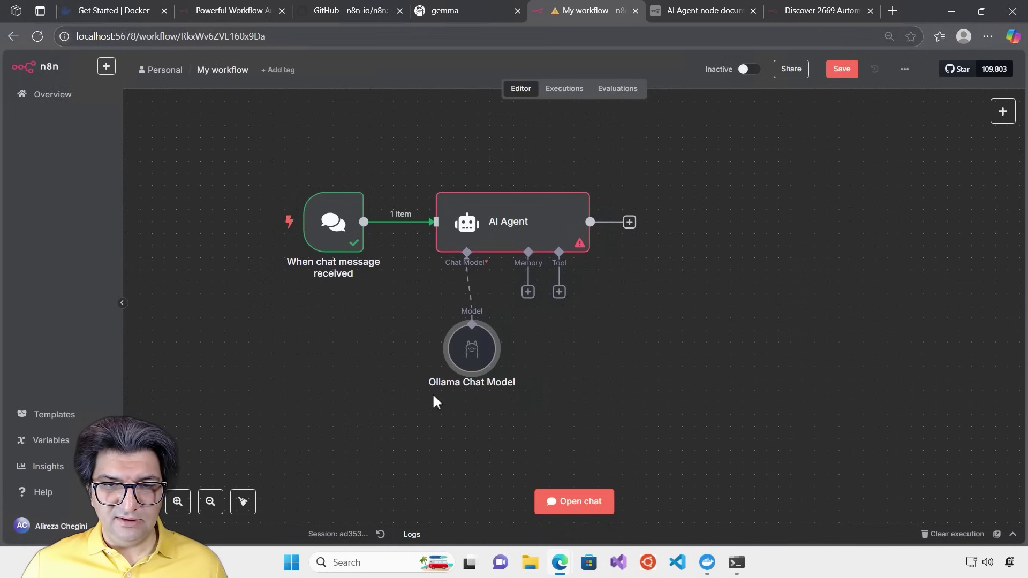
left_click_drag(469, 360, 421, 359)
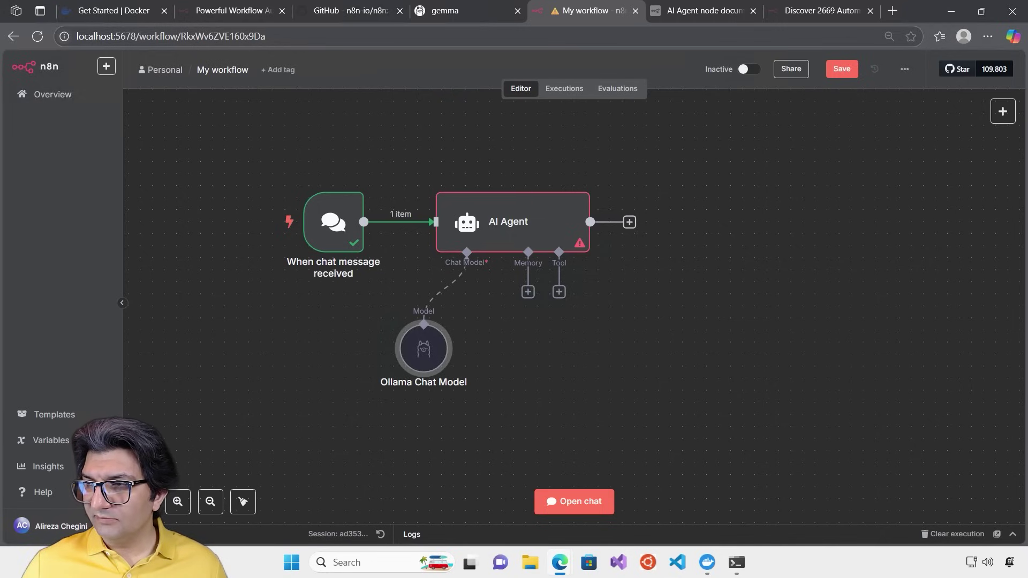
Add a System Message option ('You are a helpful assistant') to the AI Agent
double_click(500, 214)
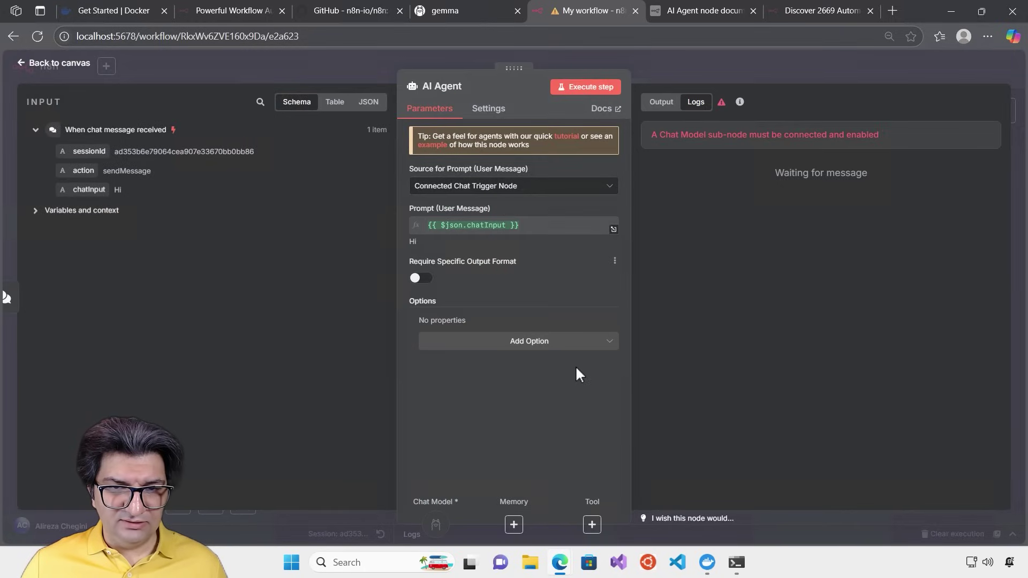
left_click(579, 346)
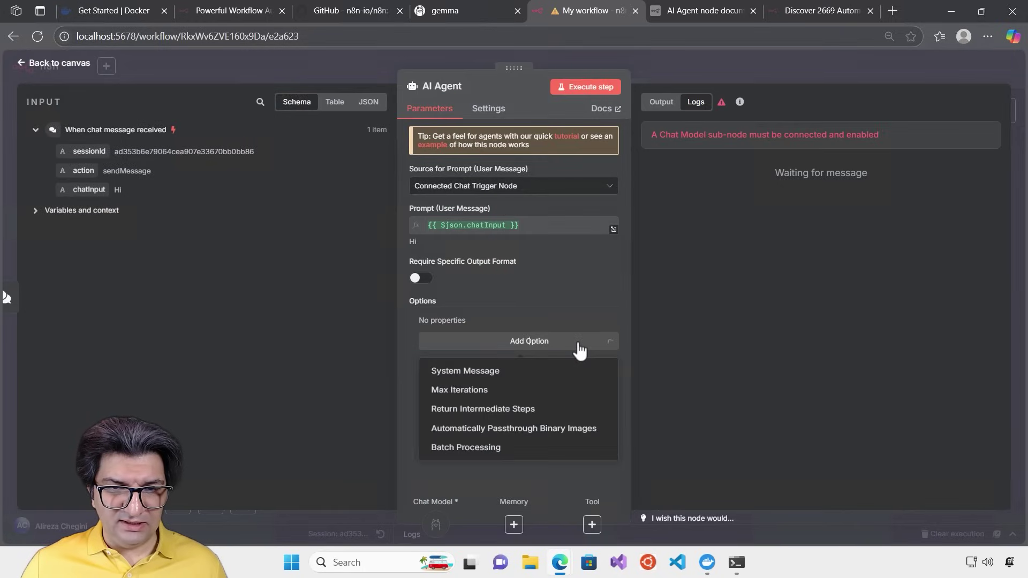
left_click(535, 373)
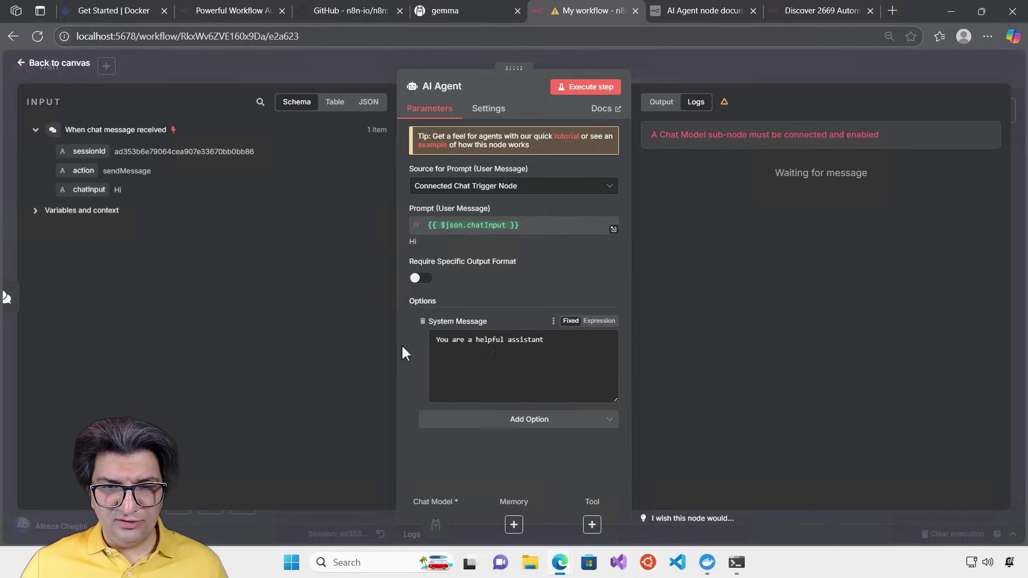
left_click(663, 53)
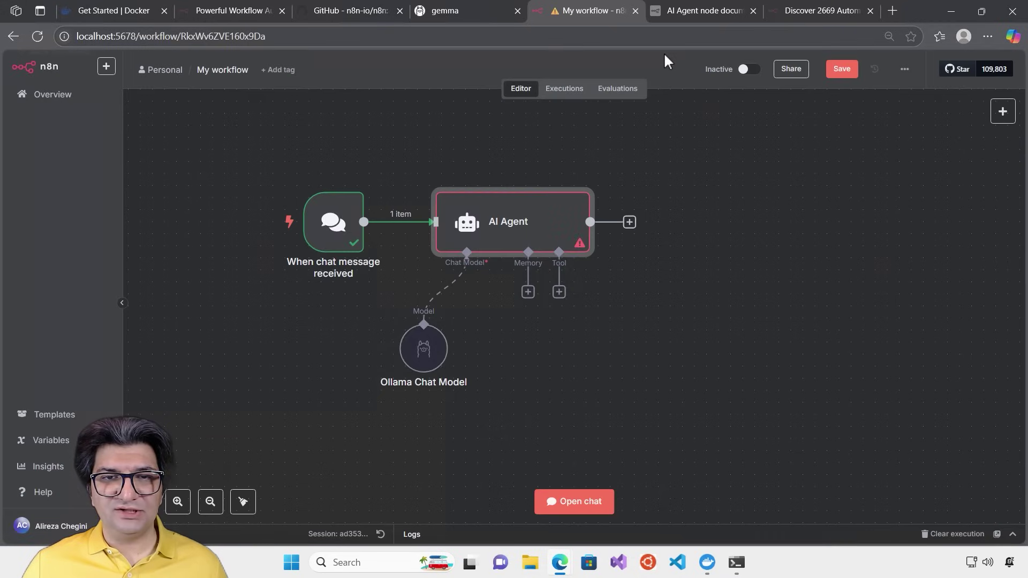
Save the workflow, send 'Hi' in the test chat, and enlarge the chat and logs area
left_click(583, 506)
left_click(839, 70)
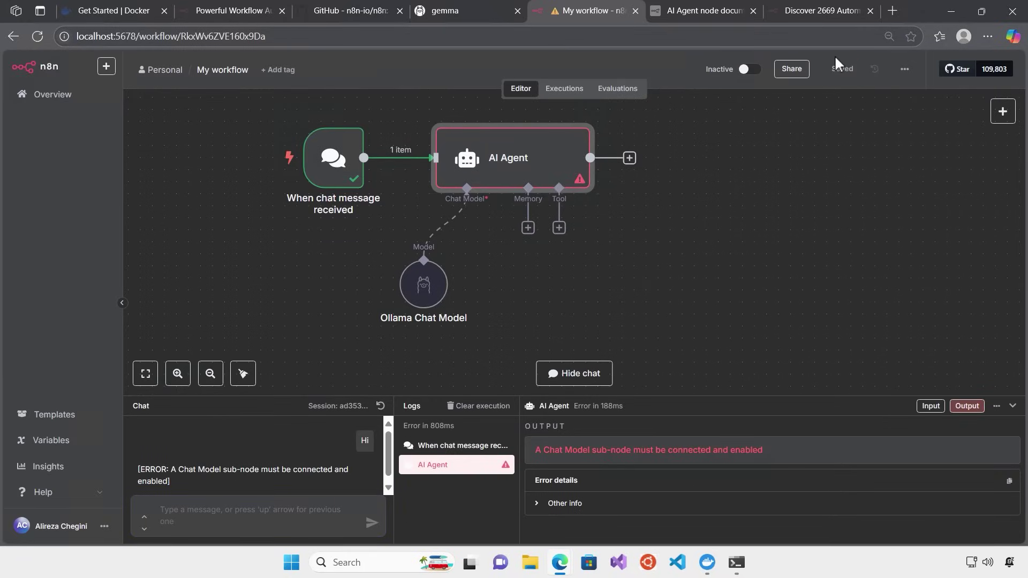
mouse_move(583, 180)
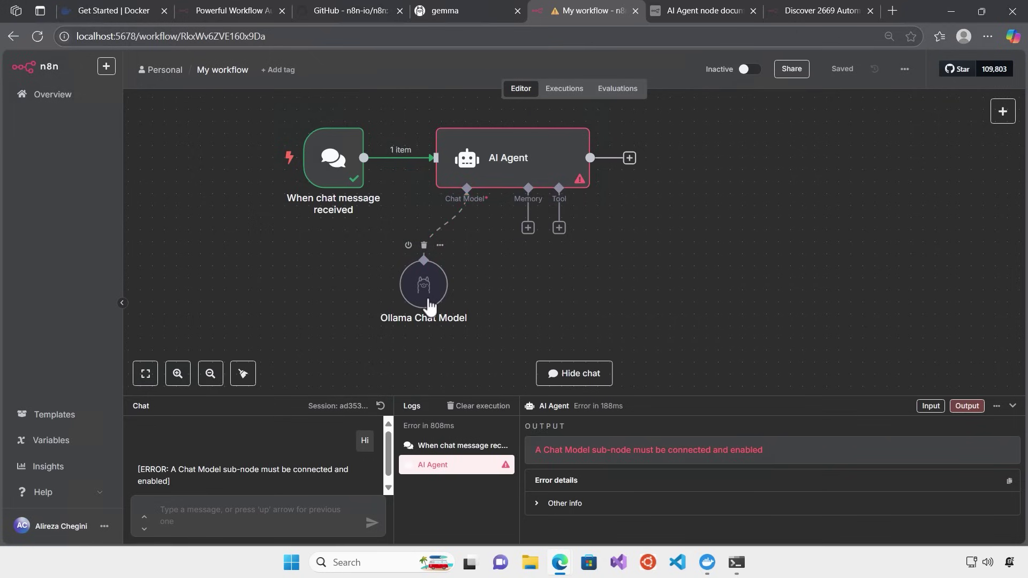
left_click(254, 518)
type("Hi")
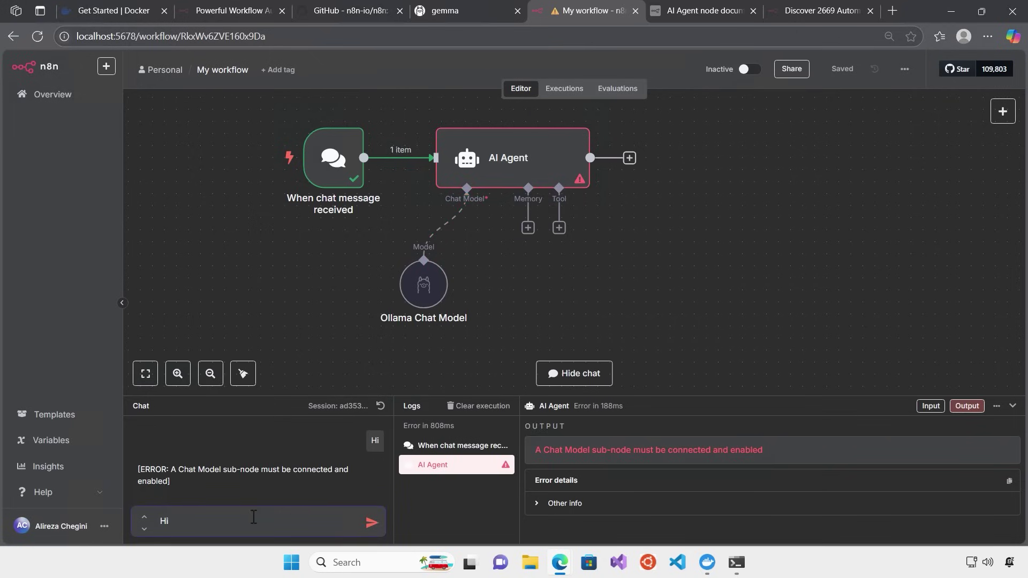
key("Return")
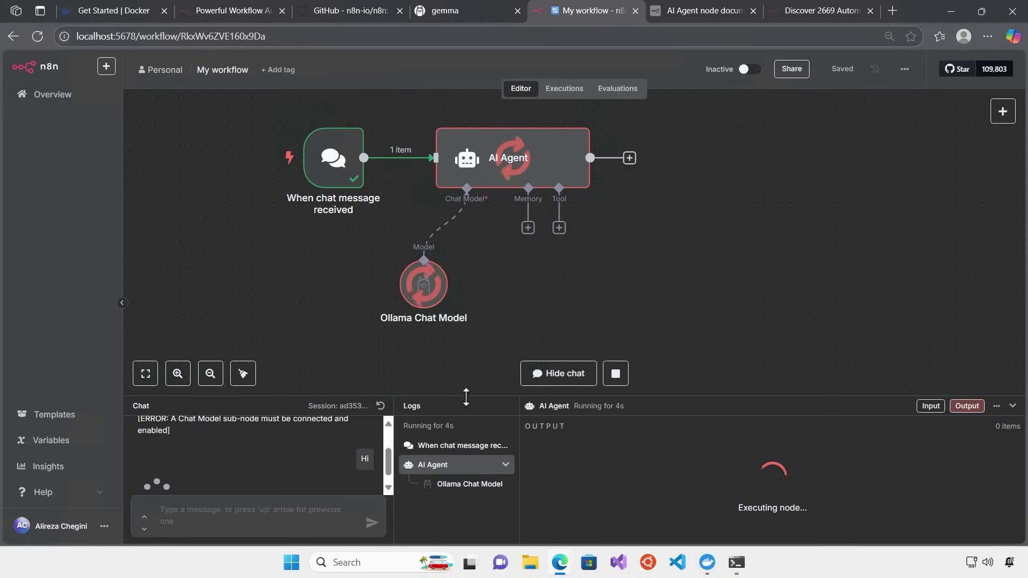
left_click_drag(461, 396, 478, 341)
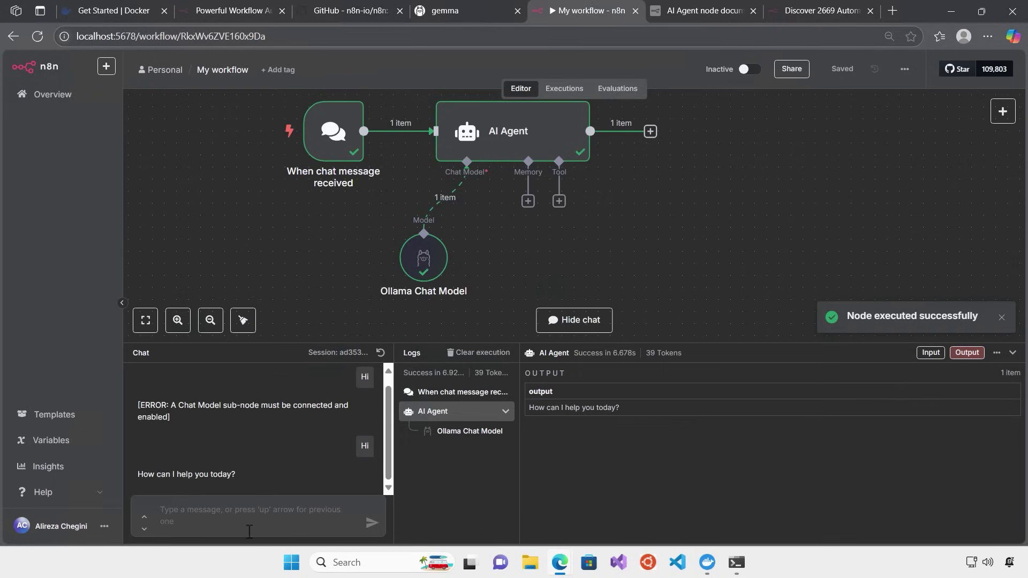
left_click(254, 514)
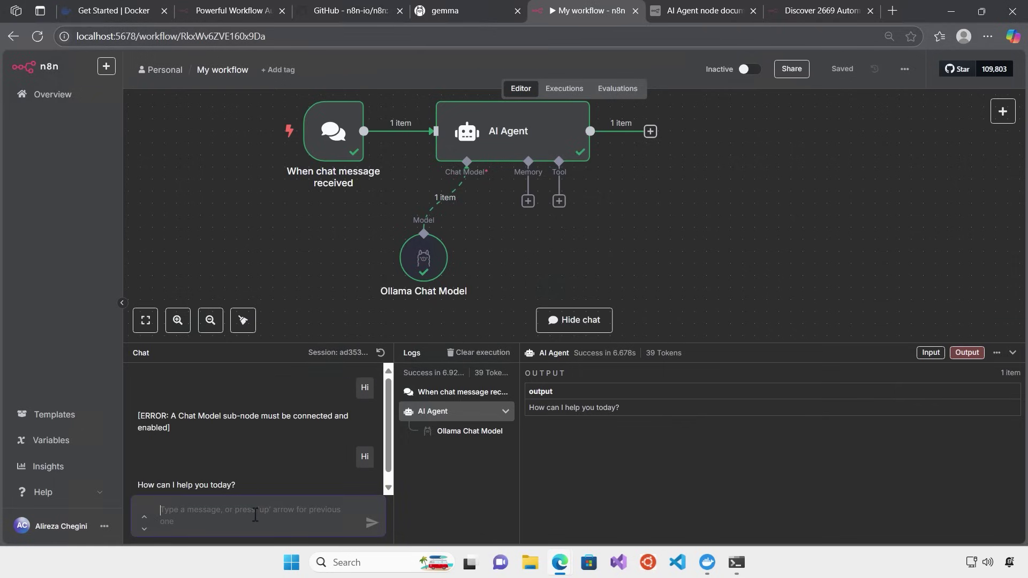
Ask the agent 'Can you give me a script to shutdown my pc?' and enlarge the chat area to read its answer
type("Can yo")
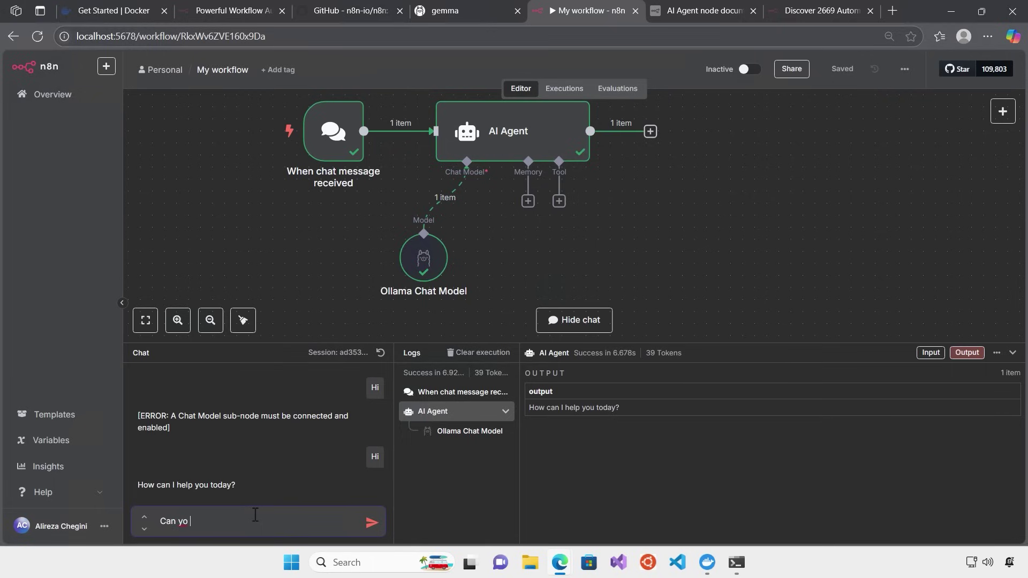
type("u give me a script to shutdow")
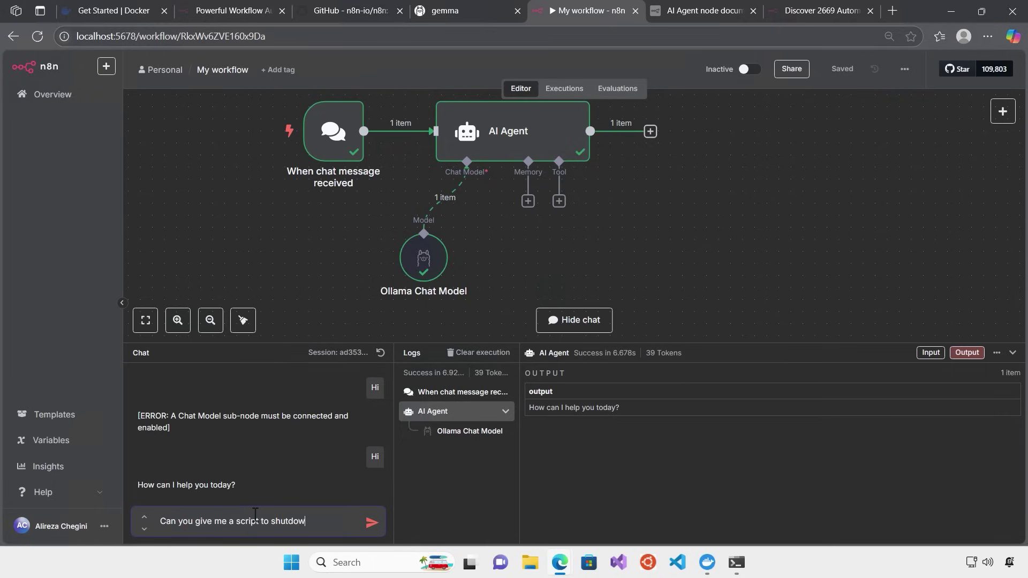
type("n my pc?")
key("Return")
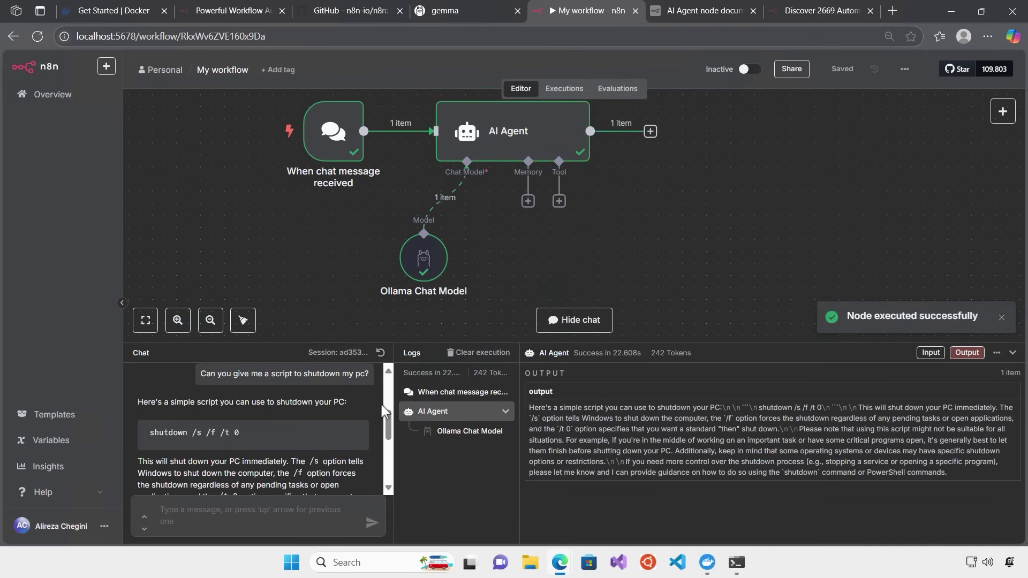
left_click_drag(386, 423, 387, 398)
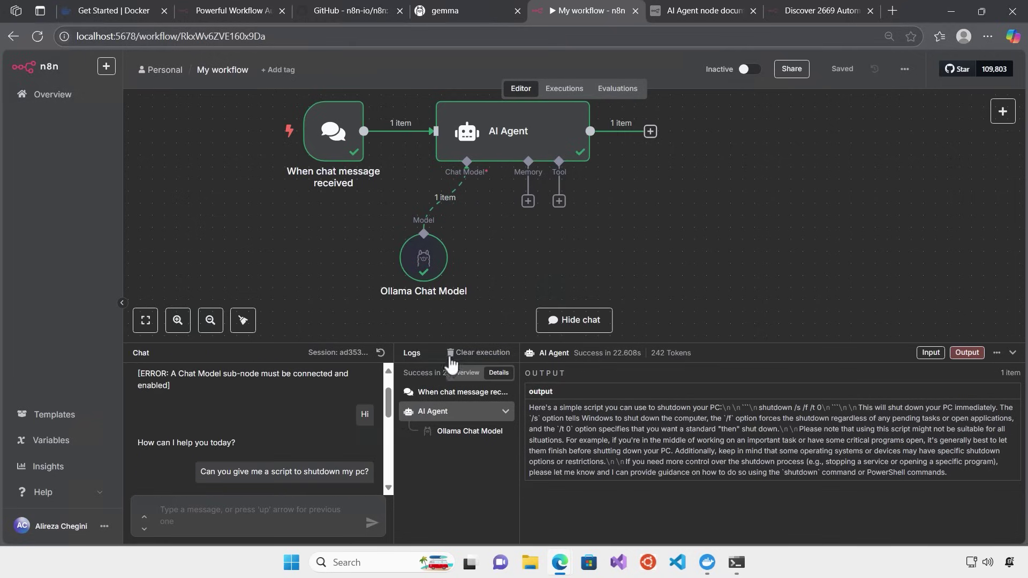
left_click_drag(455, 343, 458, 282)
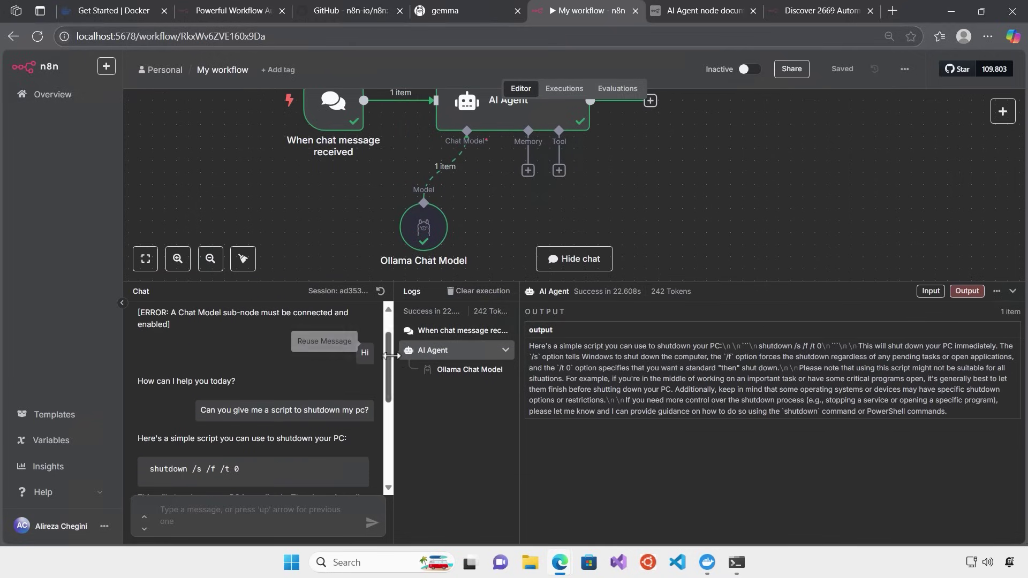
double_click(423, 234)
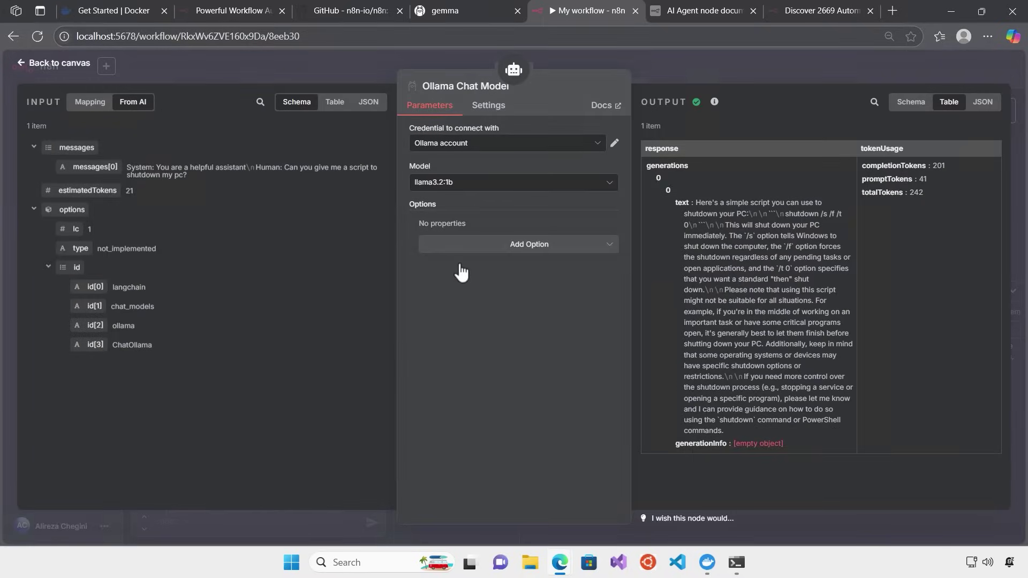
left_click(609, 183)
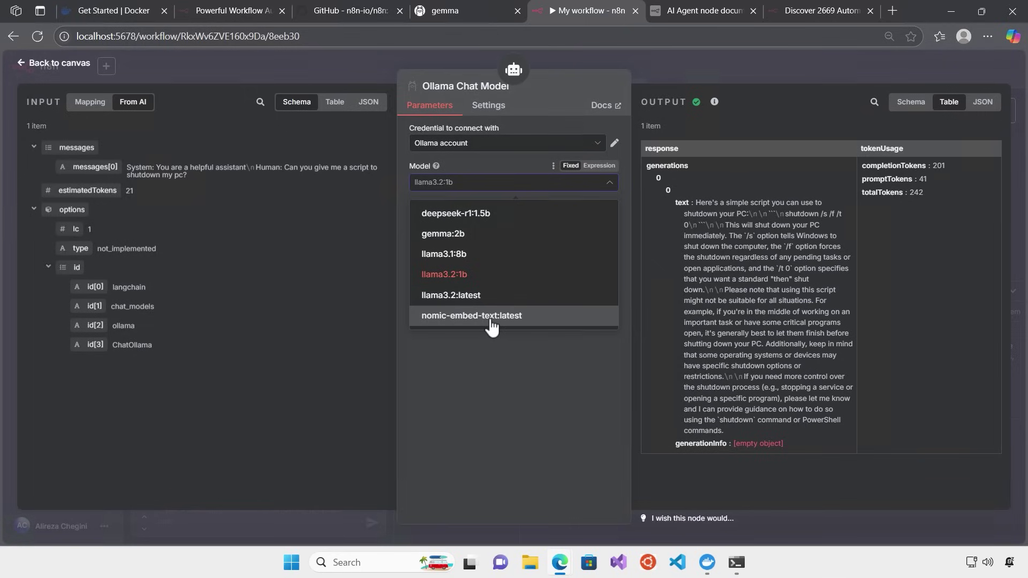
left_click(702, 58)
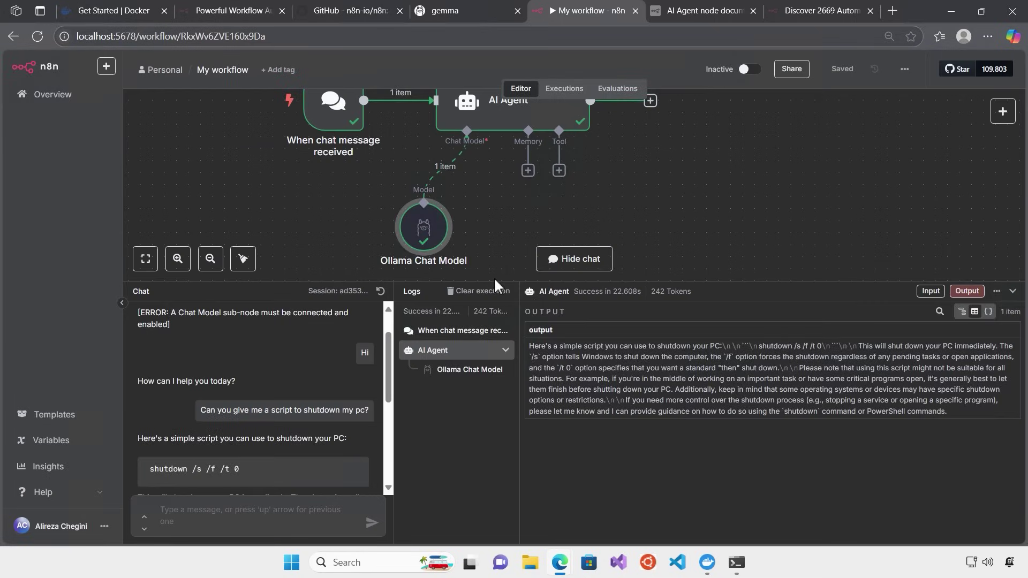
left_click_drag(688, 281, 689, 414)
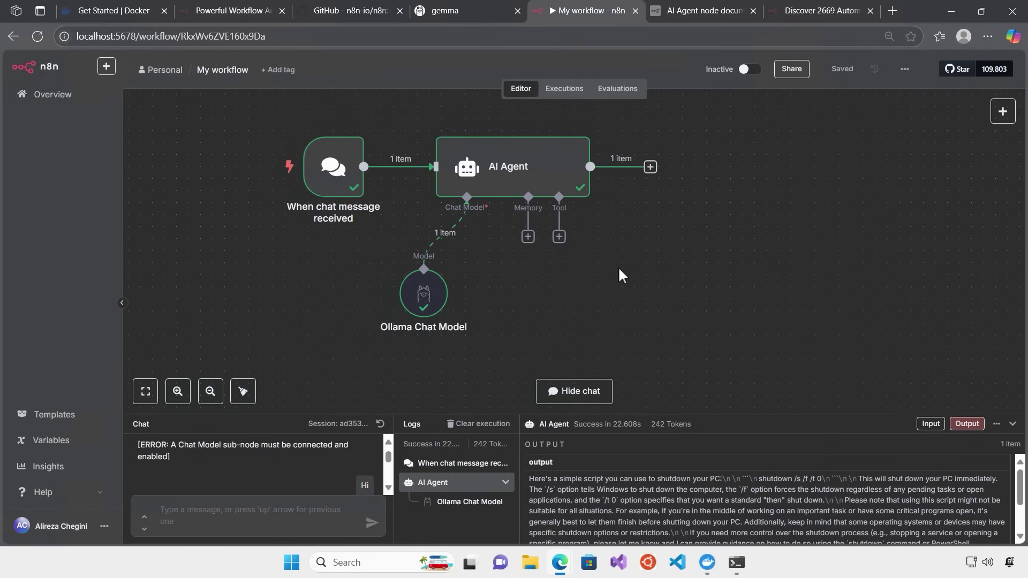
left_click_drag(426, 415, 459, 331)
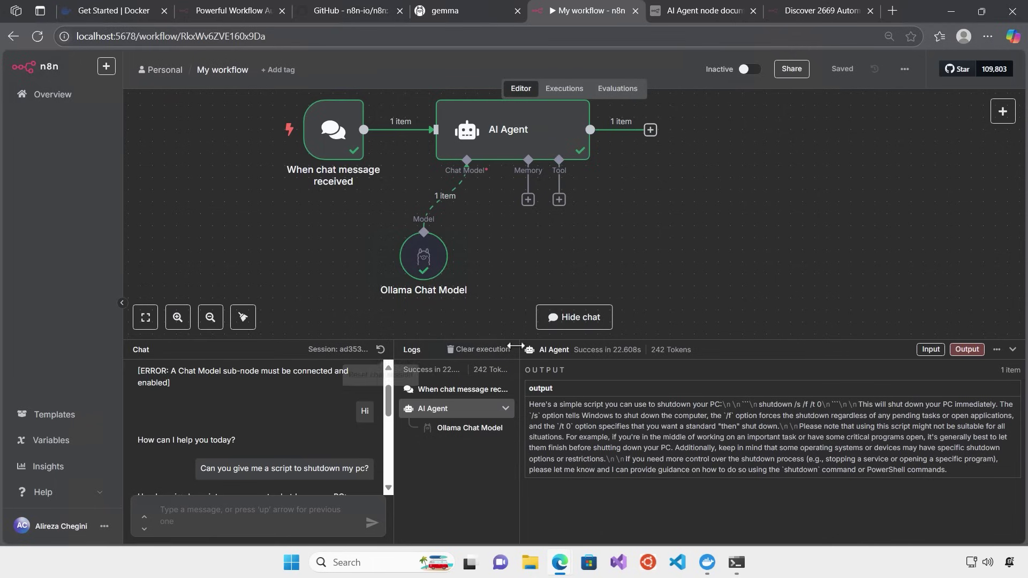
left_click_drag(507, 340, 507, 375)
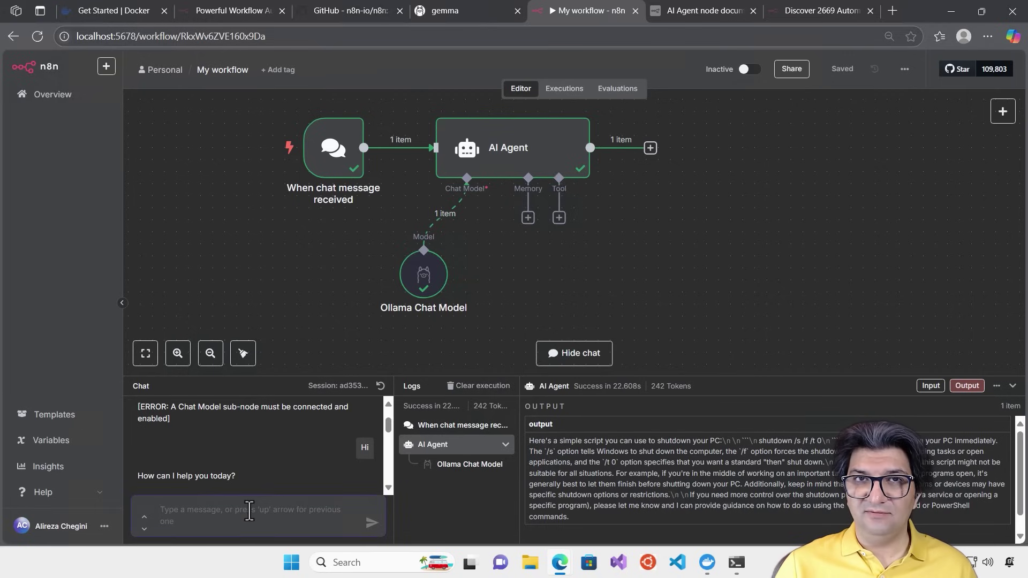
type("My")
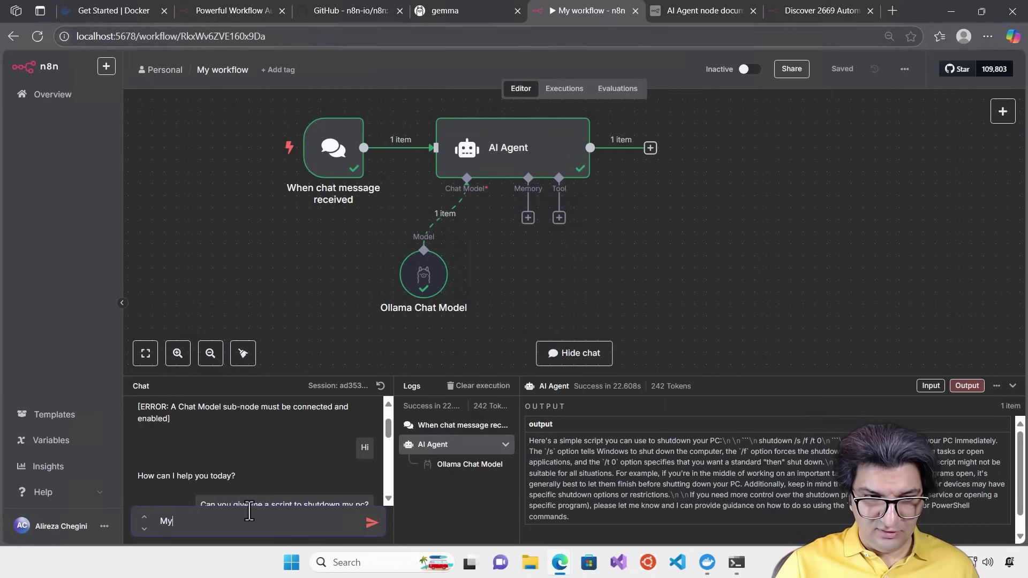
type(" name is ")
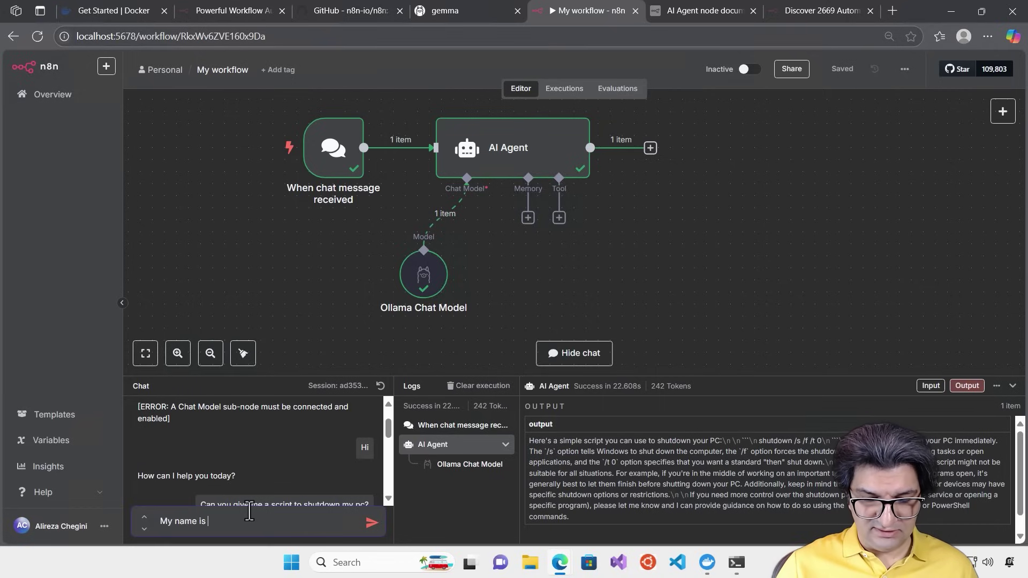
type("Alireza")
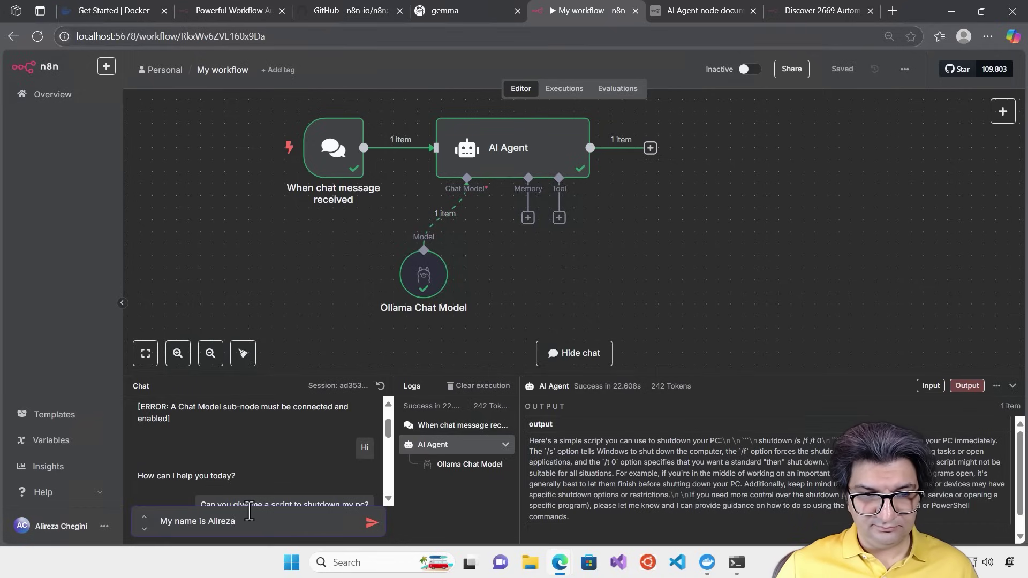
key("Return")
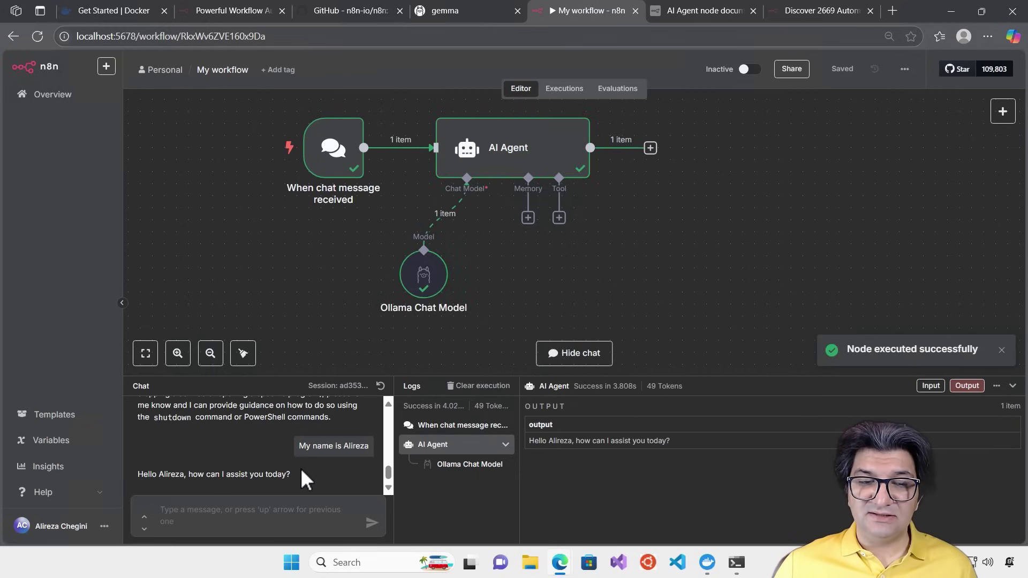
left_click(275, 518)
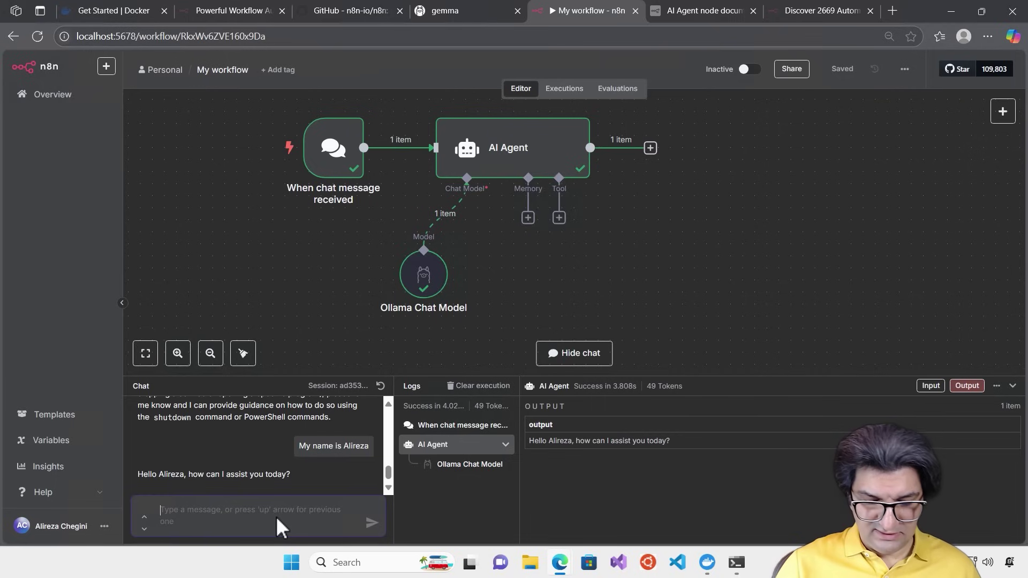
type("DO you reme")
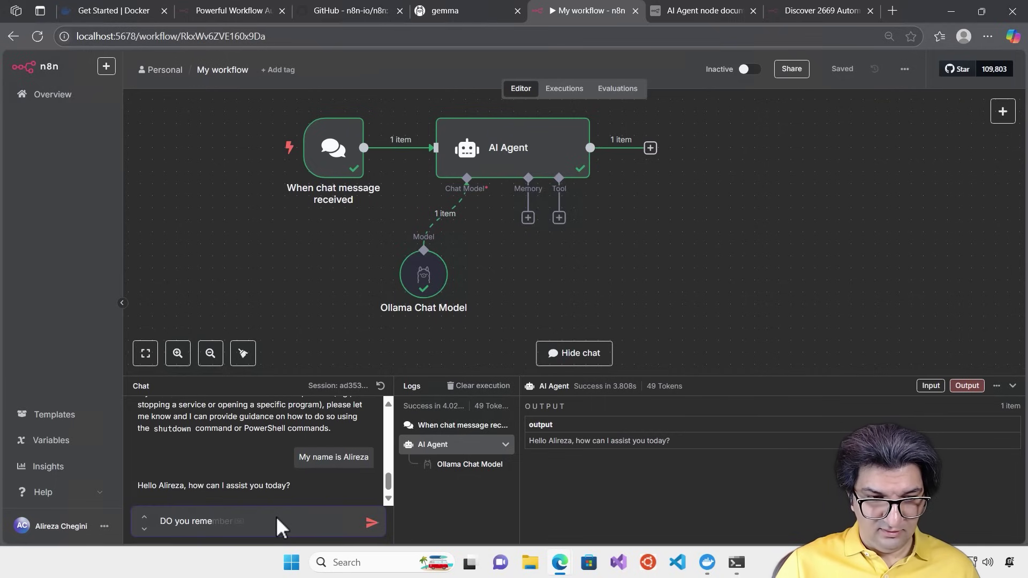
key("Tab")
type("my name")
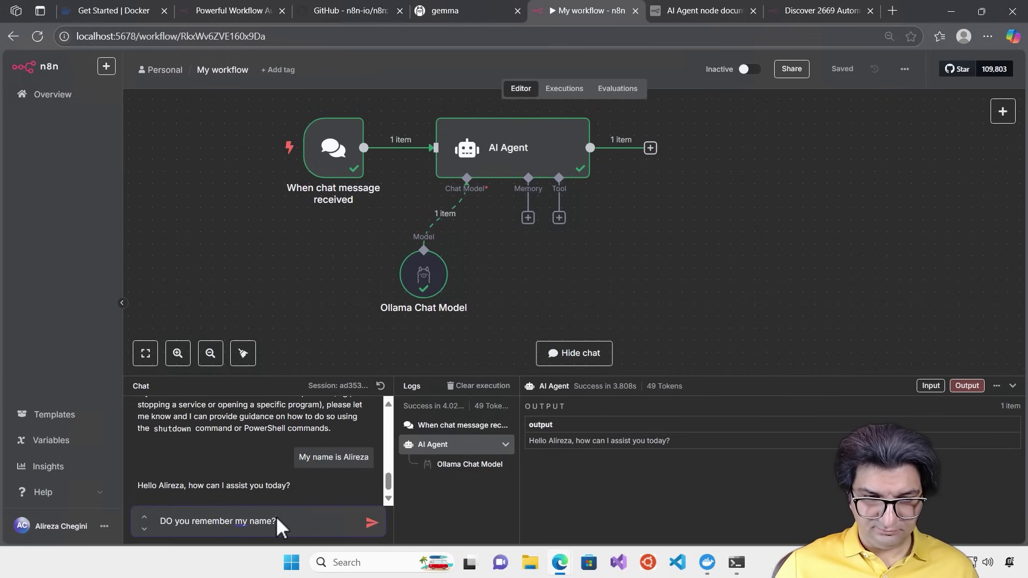
type("?")
key("Return")
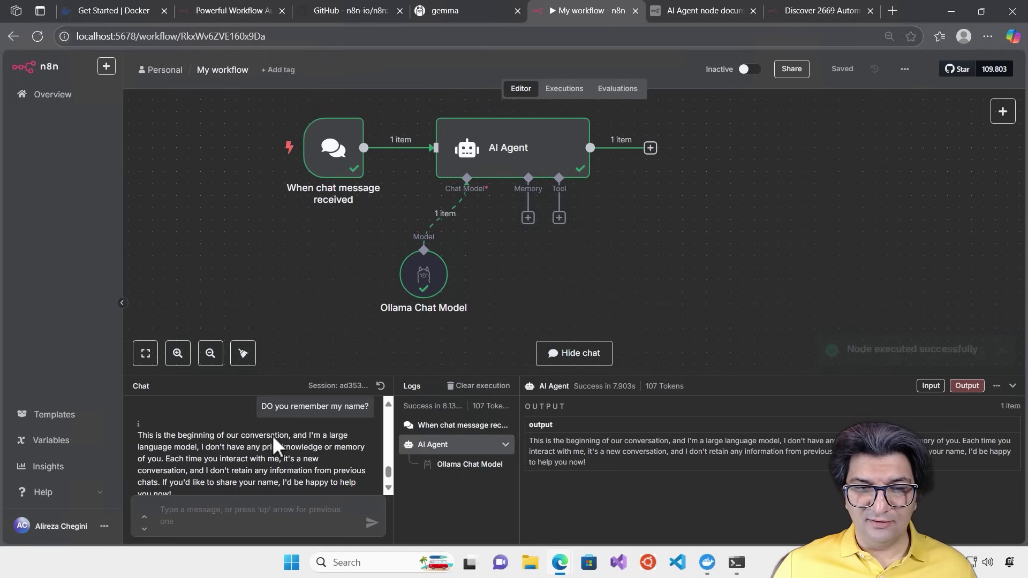
scroll(272, 435, "down", 1)
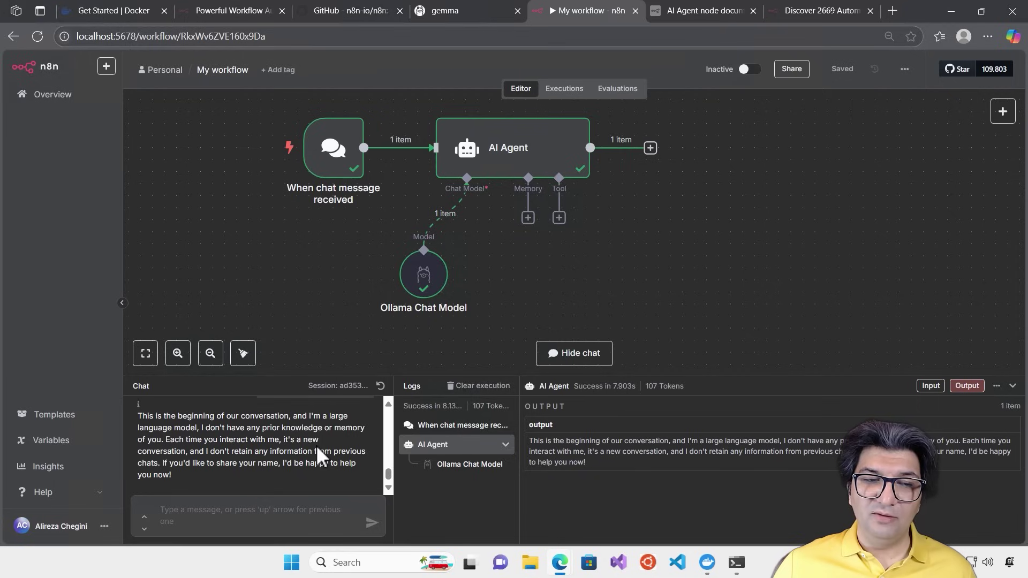
scroll(243, 464, "up", 2)
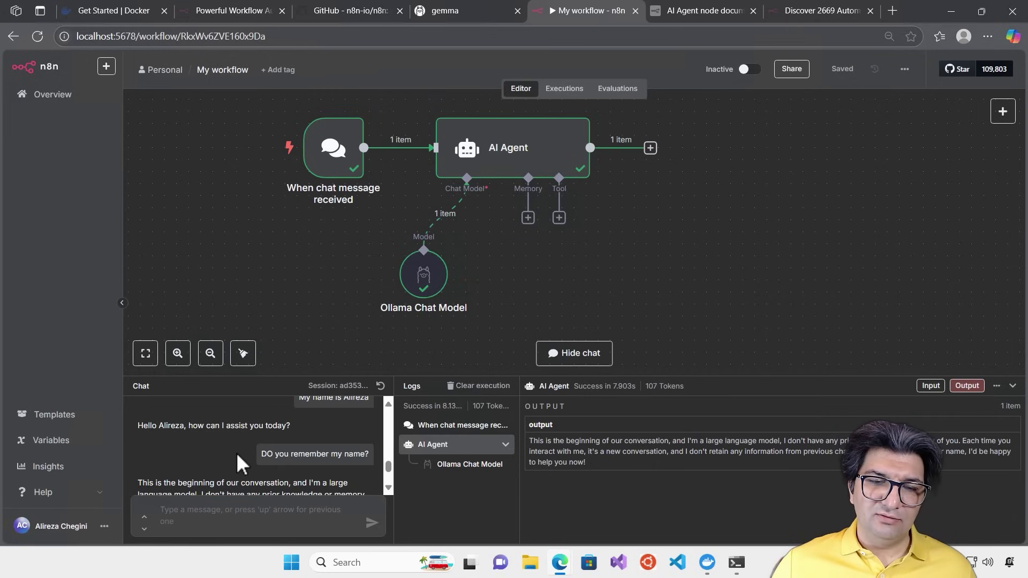
left_click_drag(385, 464, 391, 475)
mouse_move(490, 409)
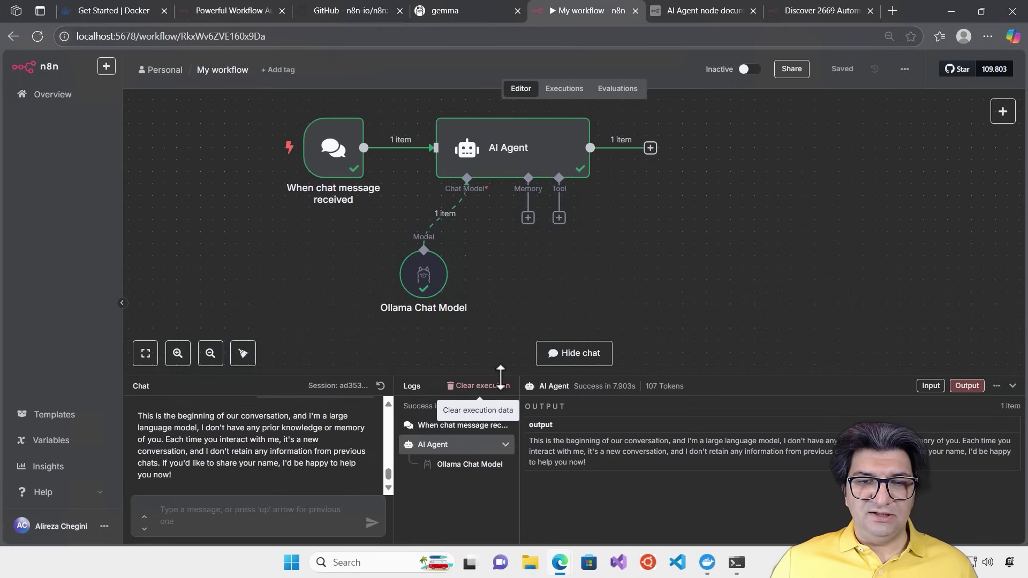
left_click_drag(500, 377, 500, 313)
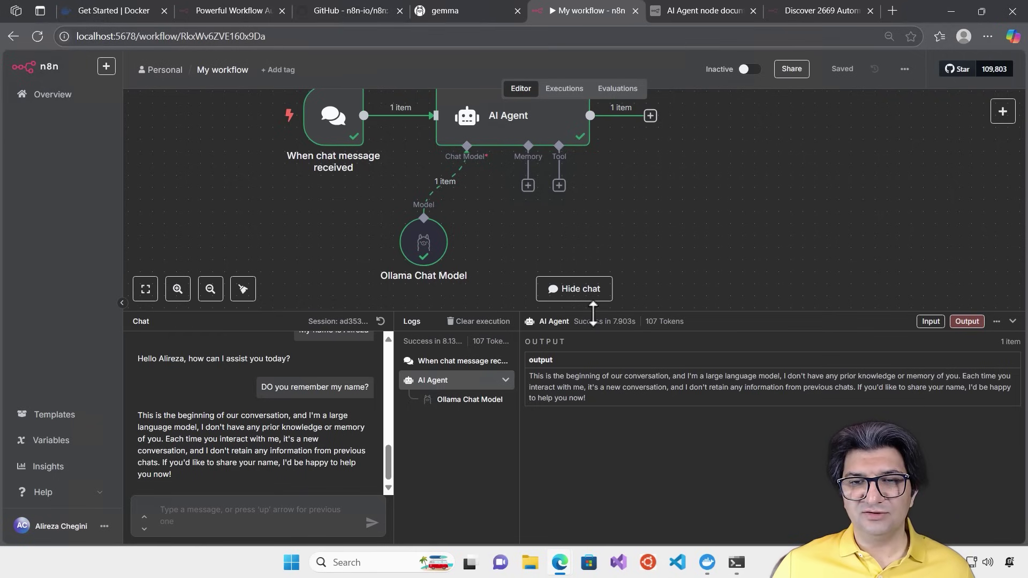
left_click_drag(599, 313, 591, 374)
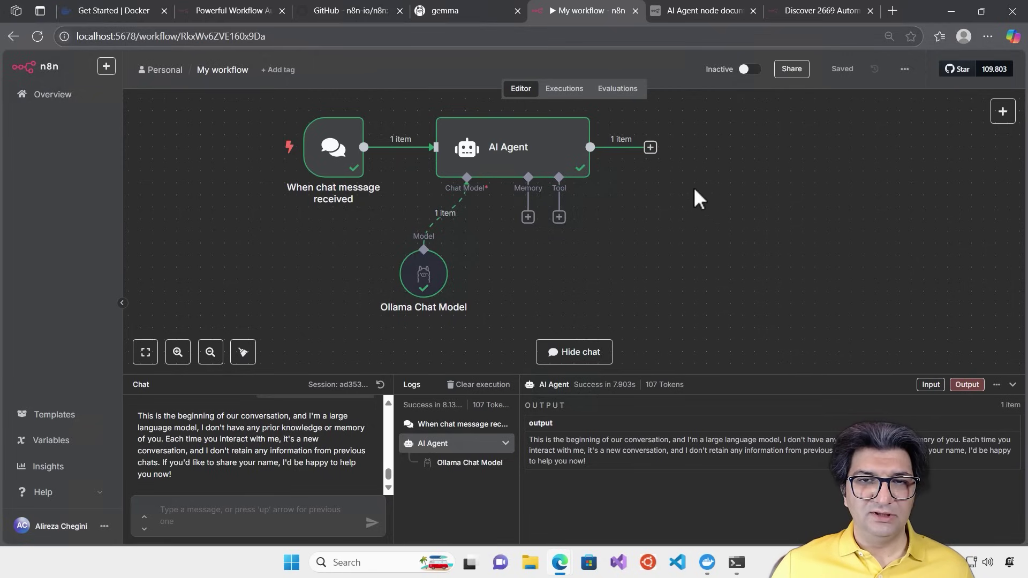
Attach a Simple Memory node with its default 5-interaction context window to the AI Agent, then save
left_click(528, 218)
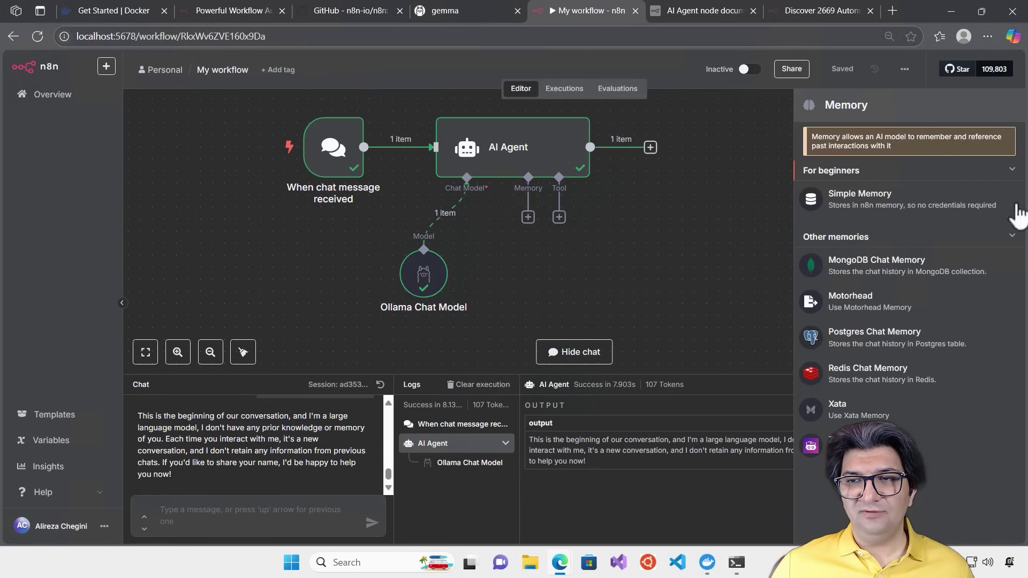
left_click(849, 209)
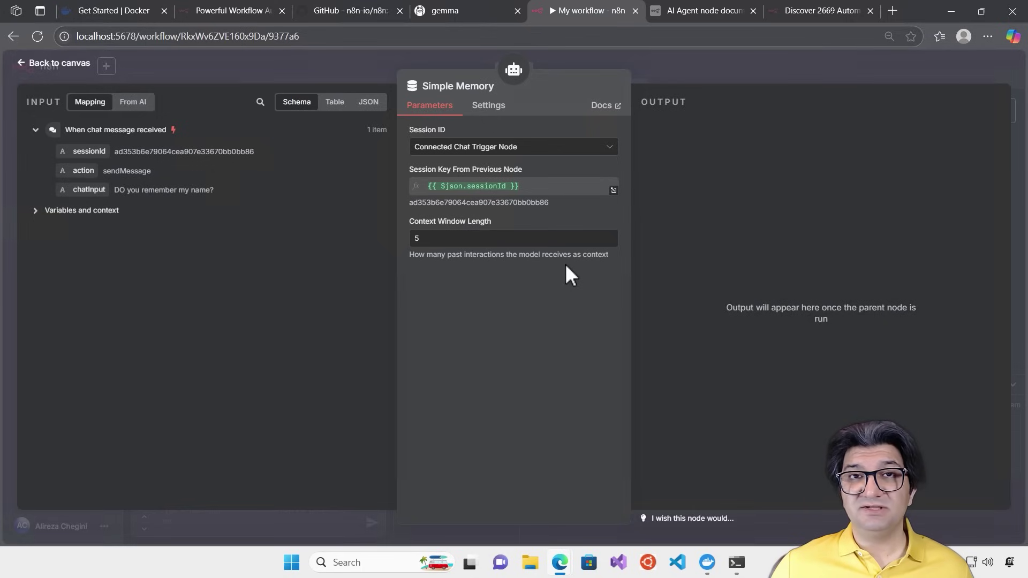
left_click(774, 66)
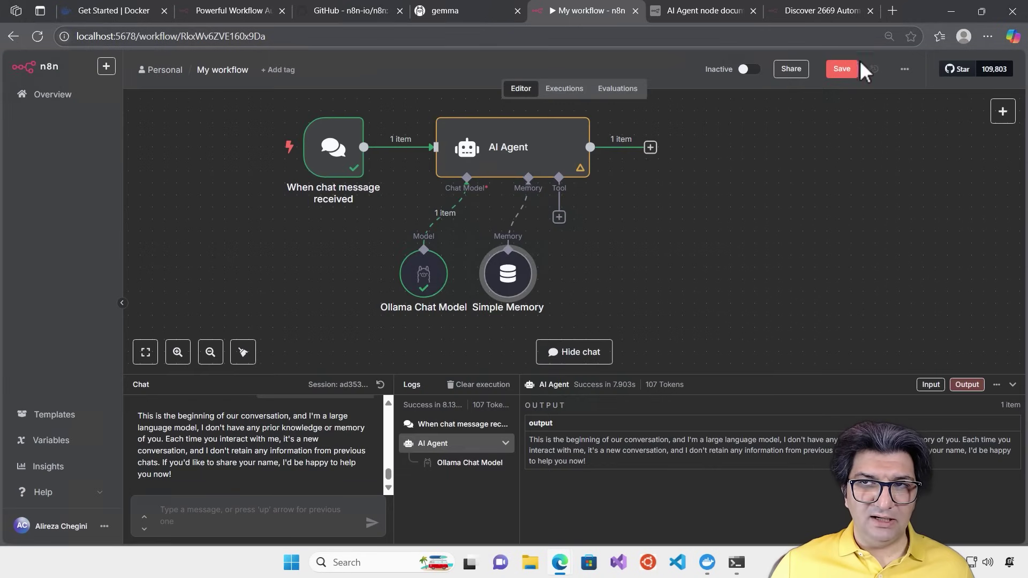
left_click(841, 69)
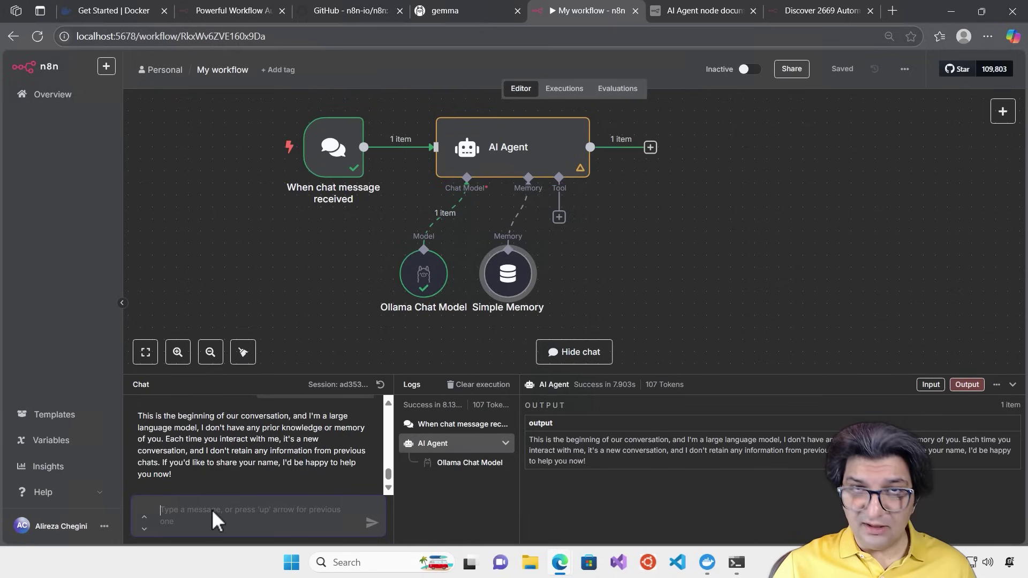
Introduce yourself to the agent in chat with a message stating your name
type("Hey, my nam")
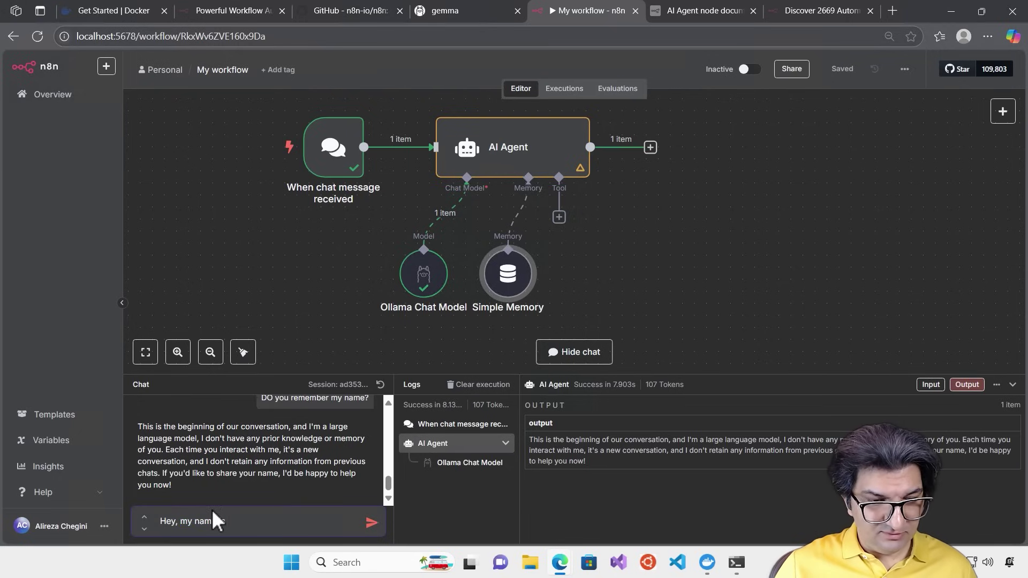
type("e is Alireza")
key("Return")
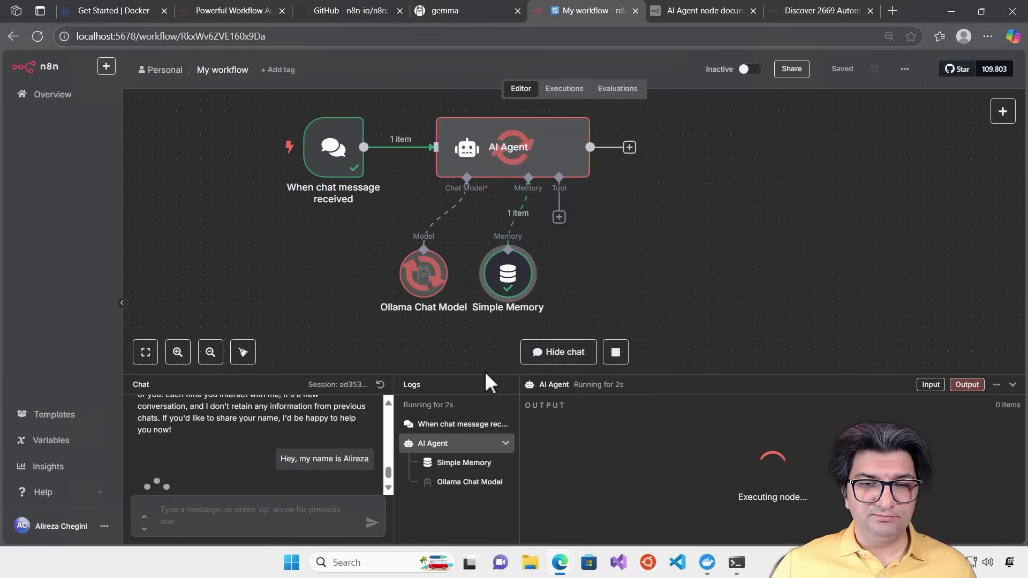
left_click_drag(490, 373, 507, 324)
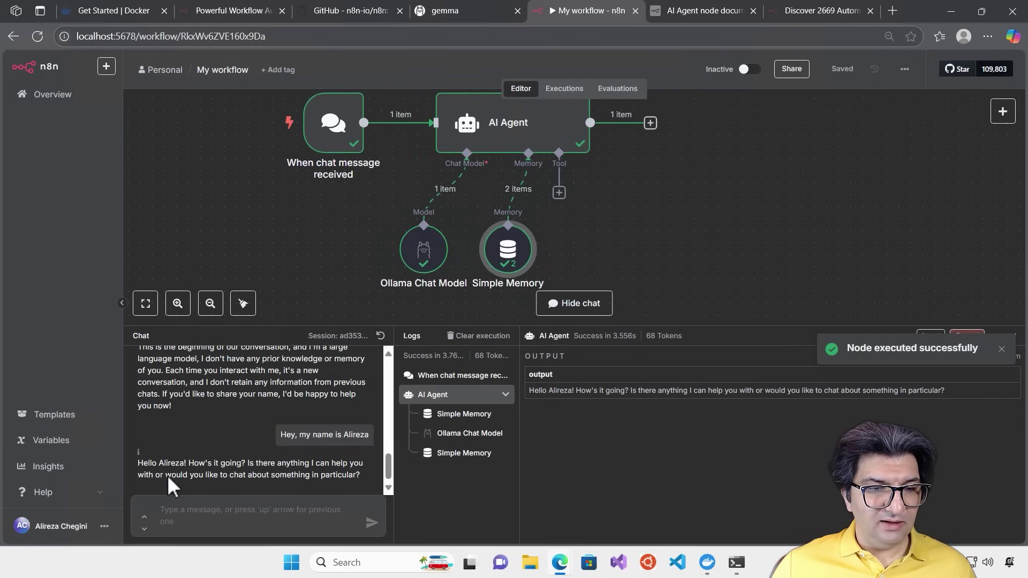
Ask the agent 'Do you remember my name?' and review its reply
left_click(219, 511)
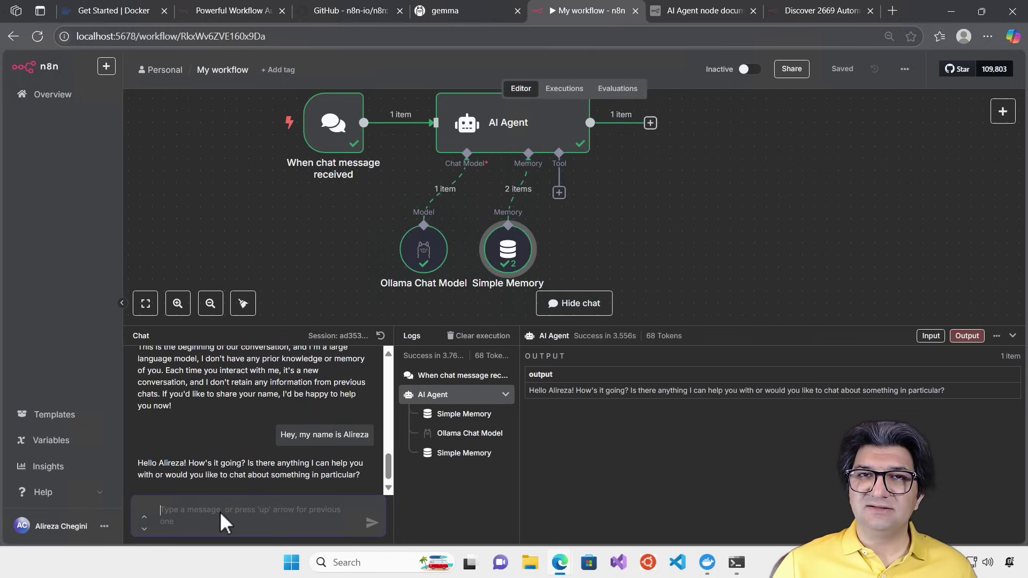
type("Do you remember")
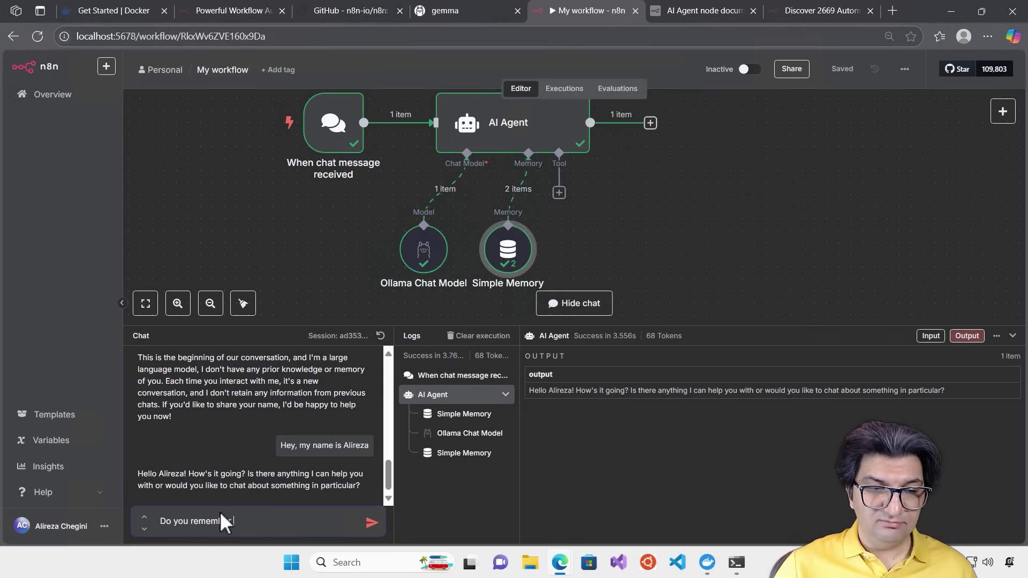
type(" my name?")
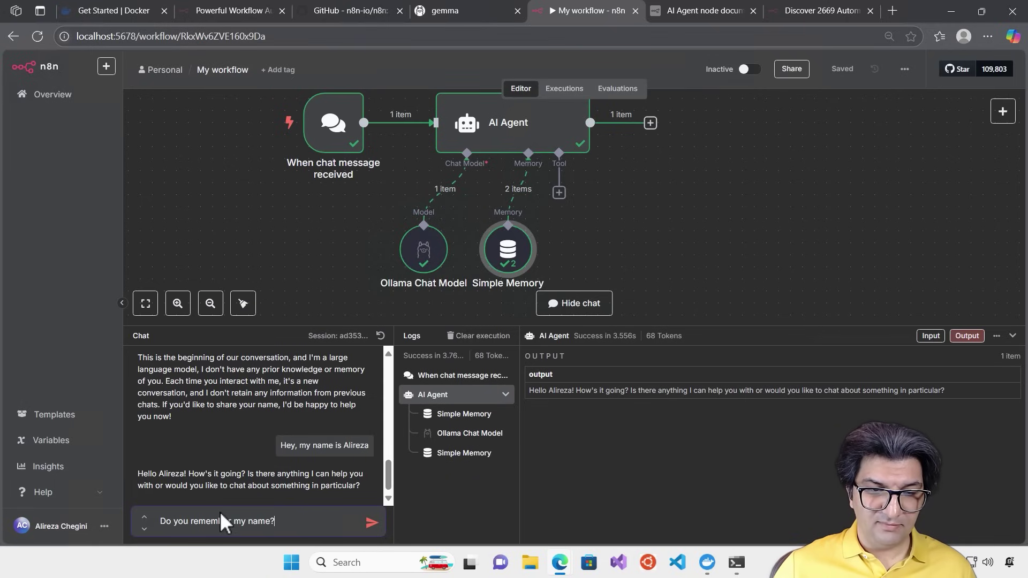
key("Return")
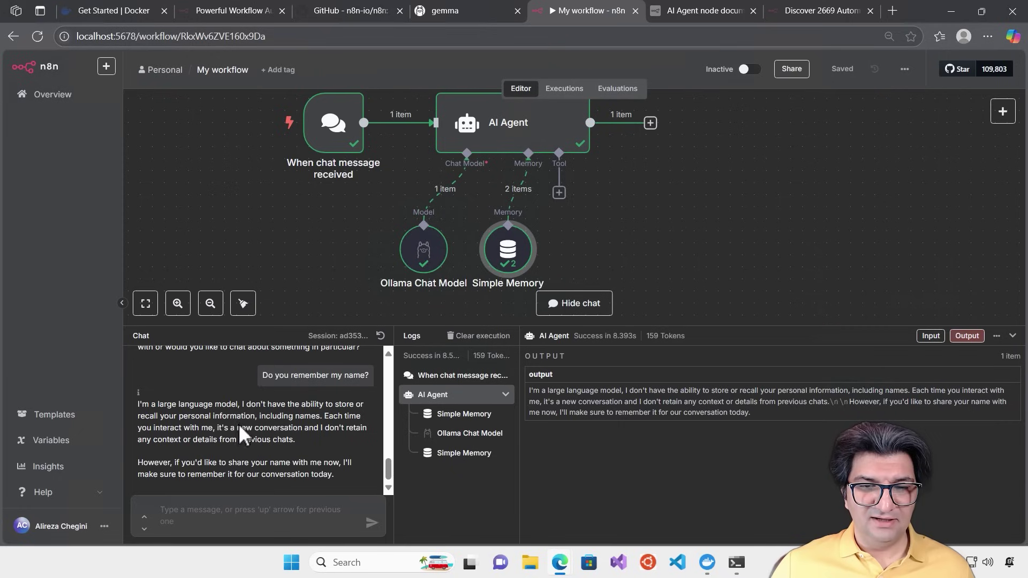
scroll(294, 429, "up", 1)
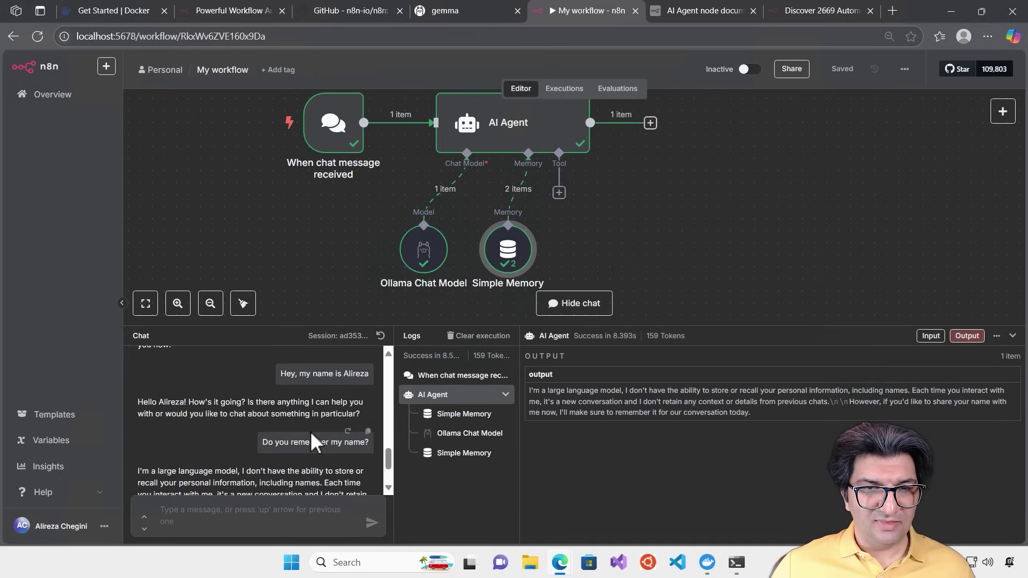
scroll(310, 431, "down", 1)
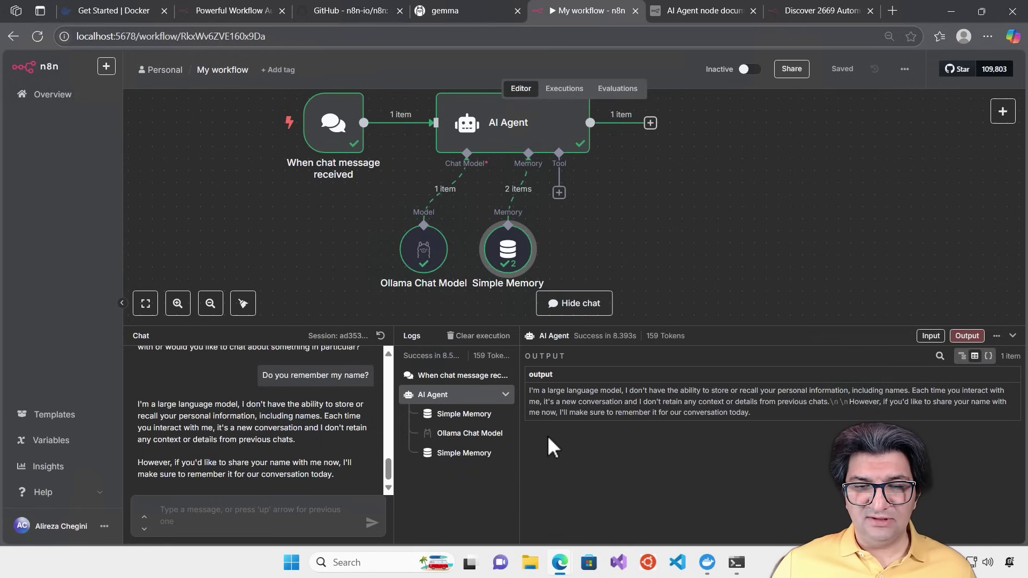
Compare the Simple Memory history log entries with the Ollama Chat Model outputs and check the 83 prompt / 76 completion token breakdown
left_click(447, 414)
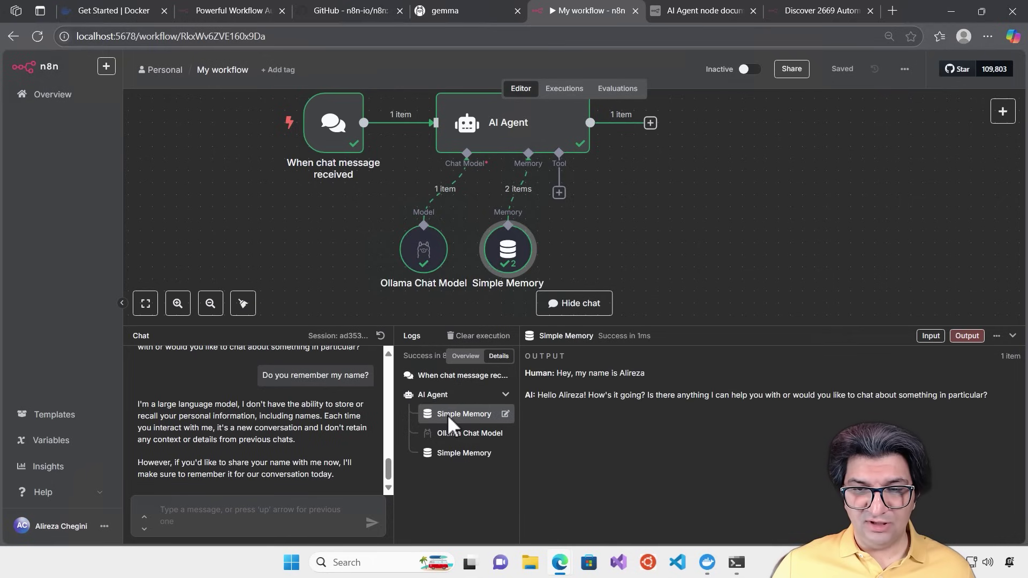
left_click(444, 435)
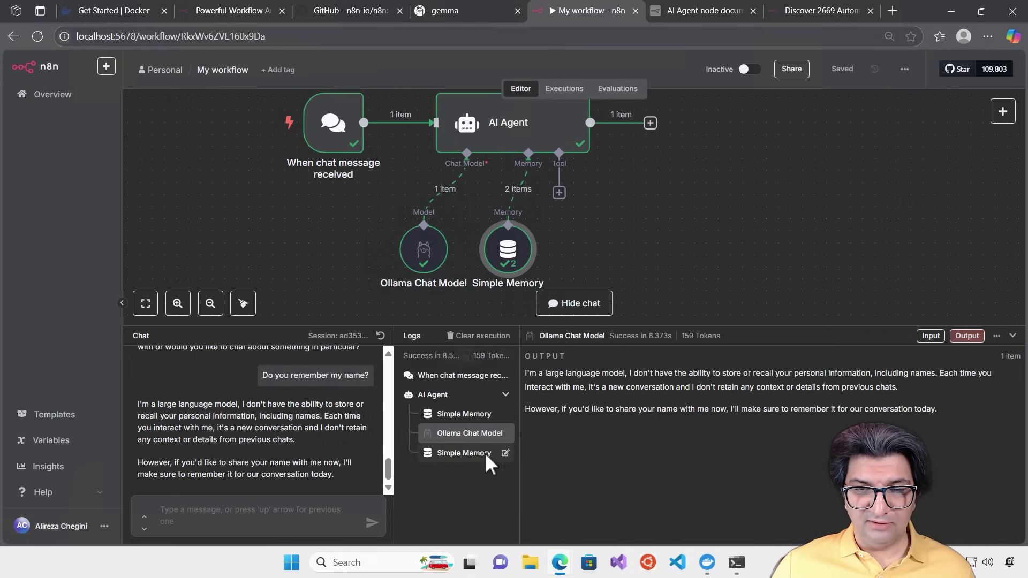
left_click(453, 452)
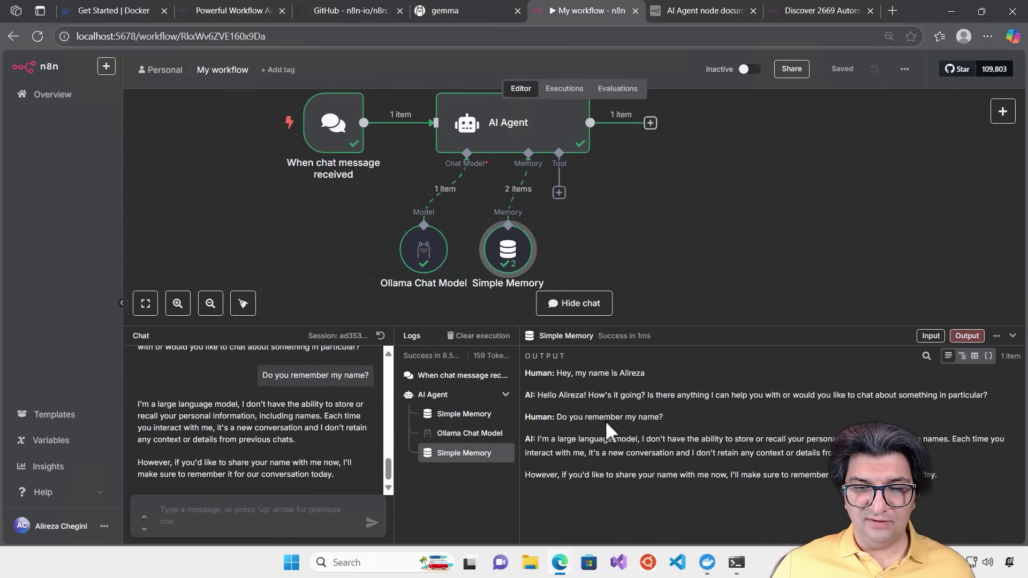
left_click(466, 436)
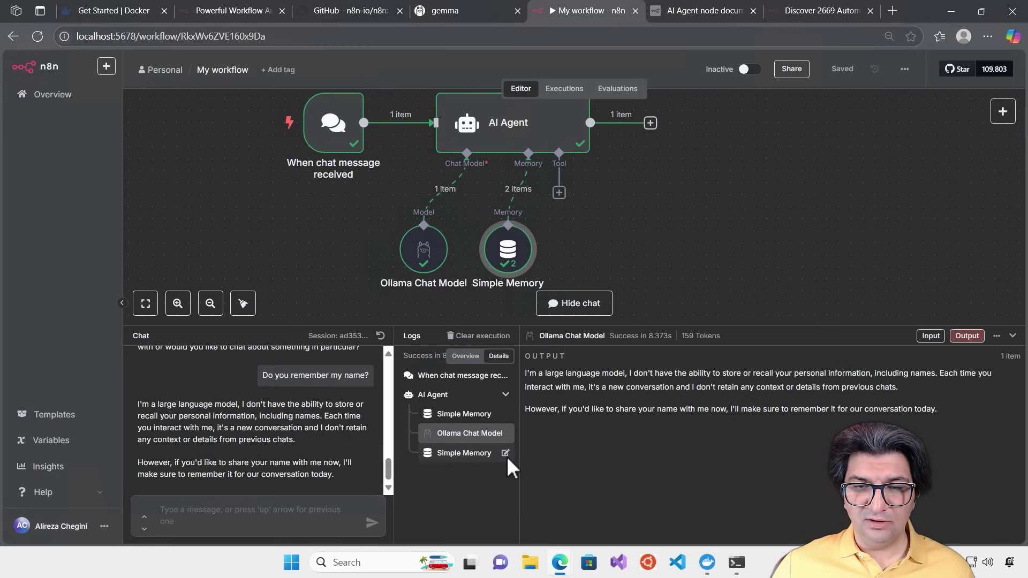
left_click(466, 416)
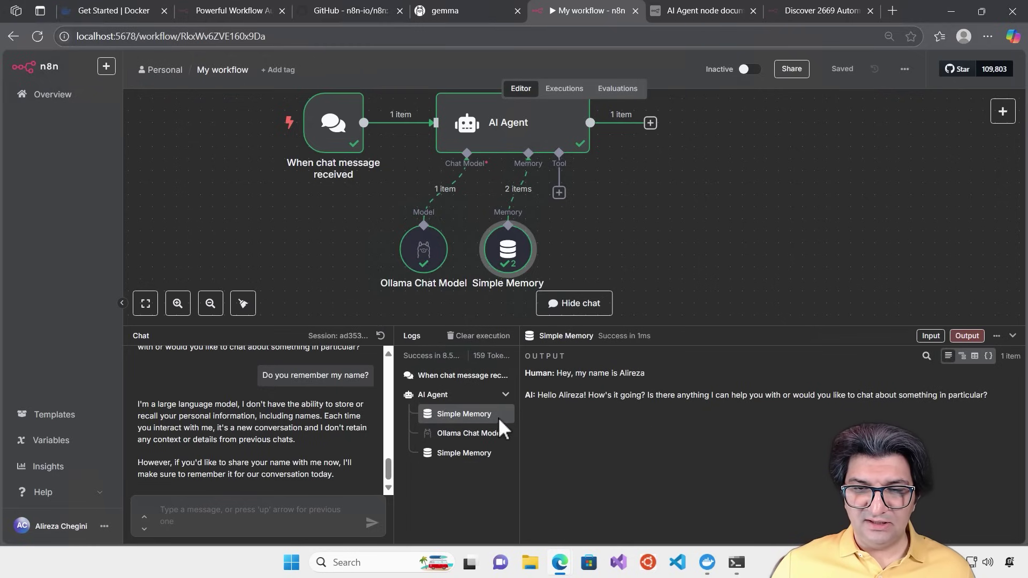
left_click(437, 430)
left_click(449, 408)
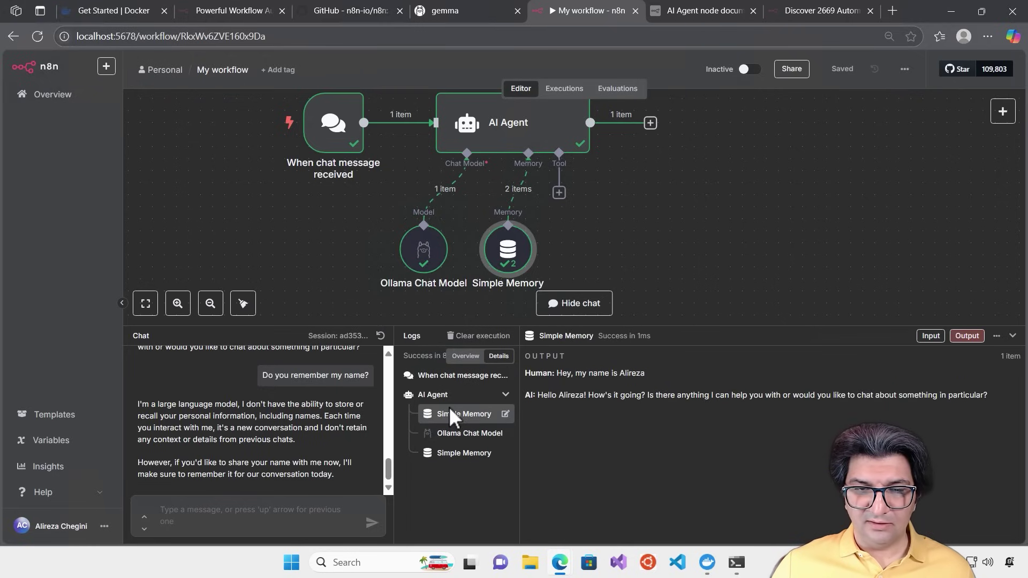
left_click(456, 435)
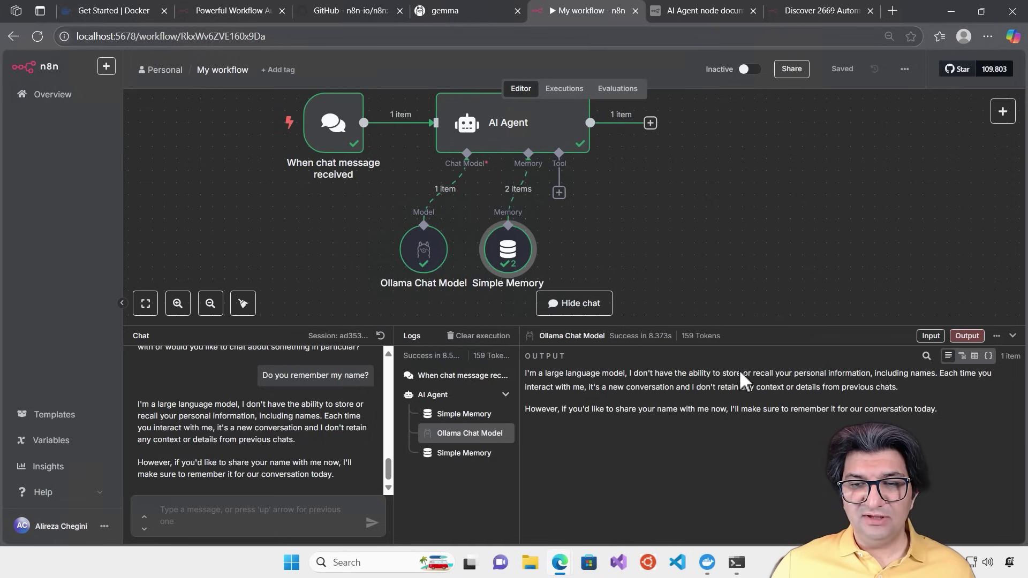
mouse_move(718, 341)
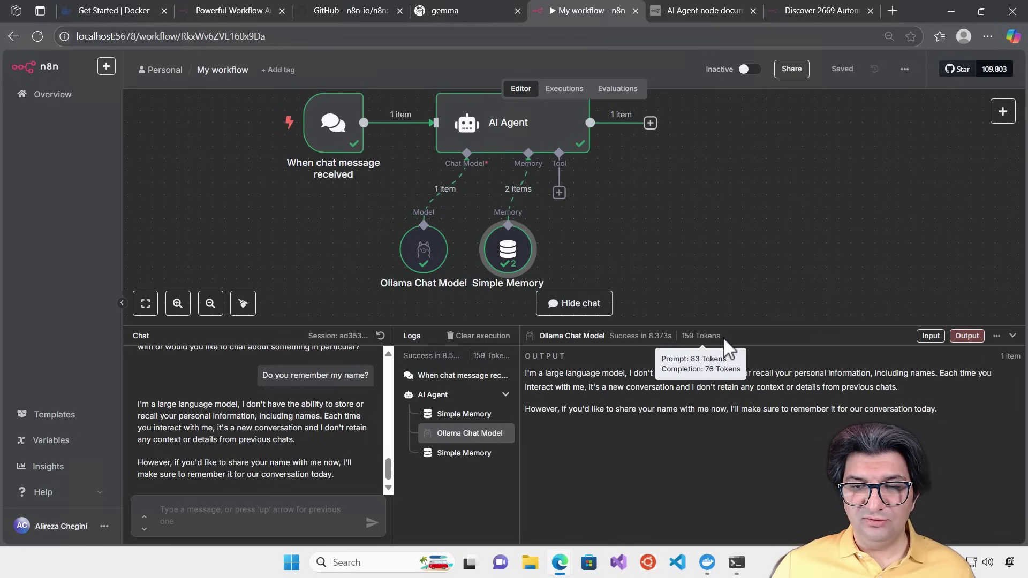
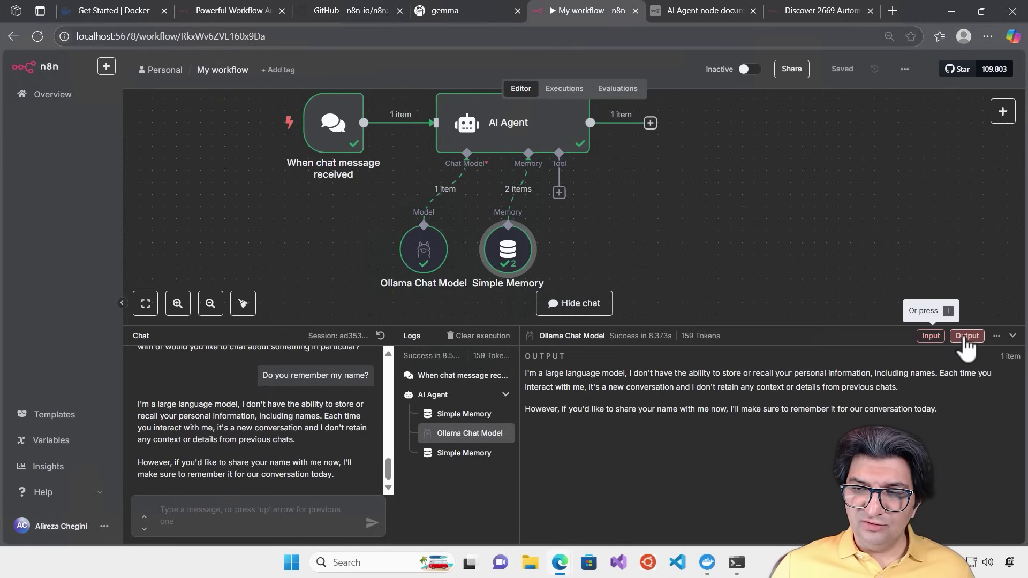
Switch the Ollama Chat Model log to show only its input: system prompt plus chat history
left_click(931, 337)
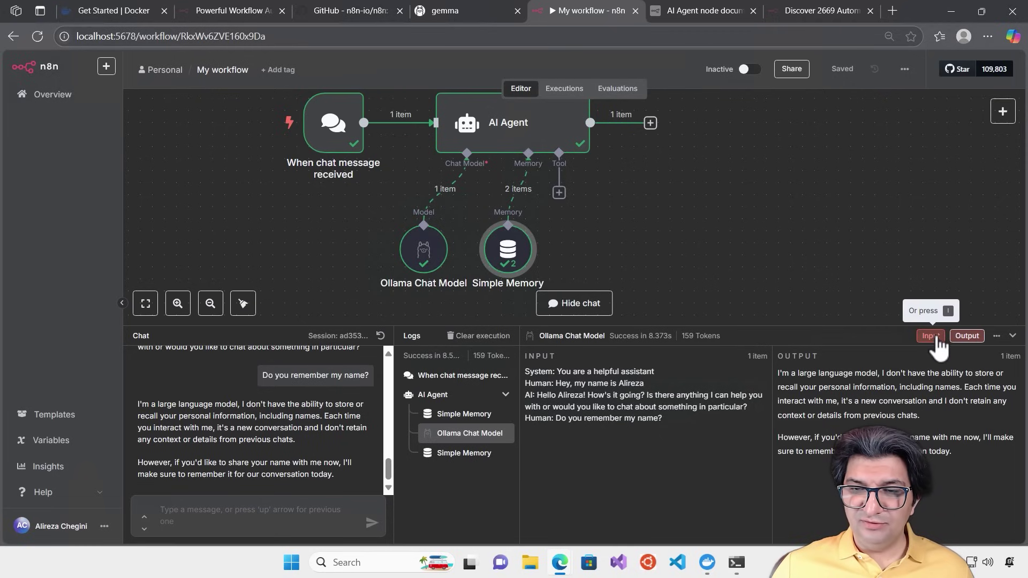
left_click(973, 338)
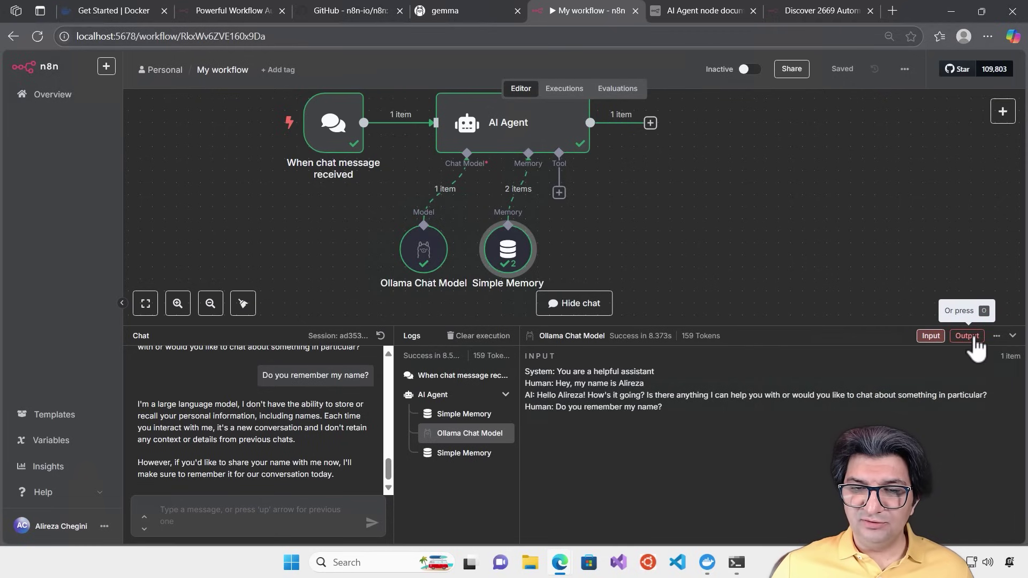
left_click(940, 348)
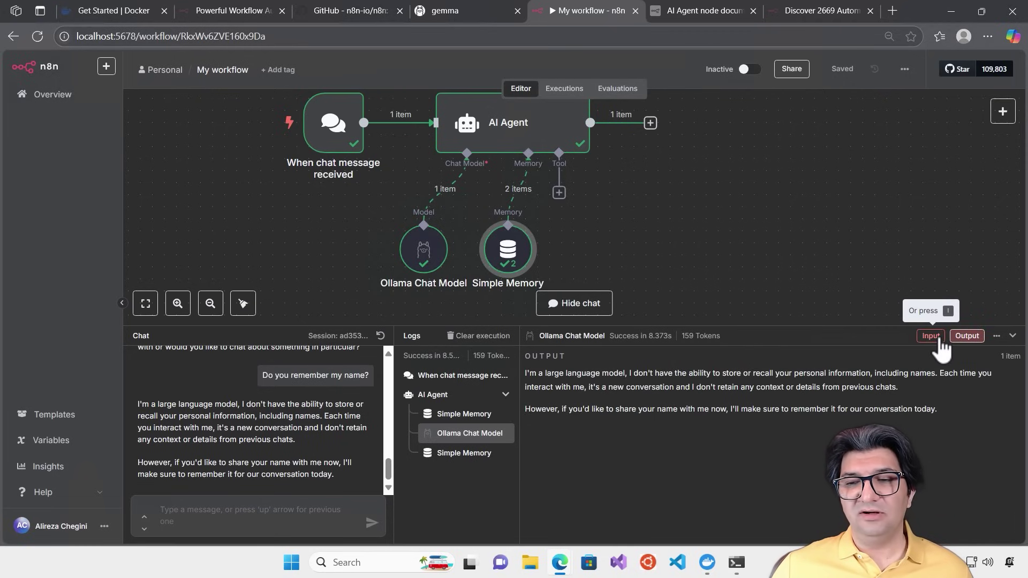
left_click(967, 343)
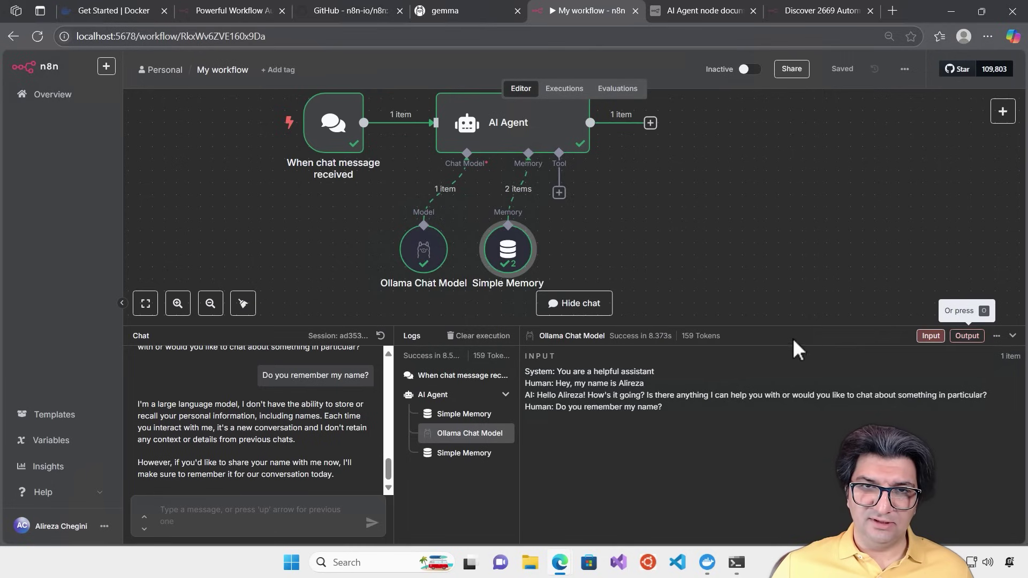
scroll(654, 197, "up", 1)
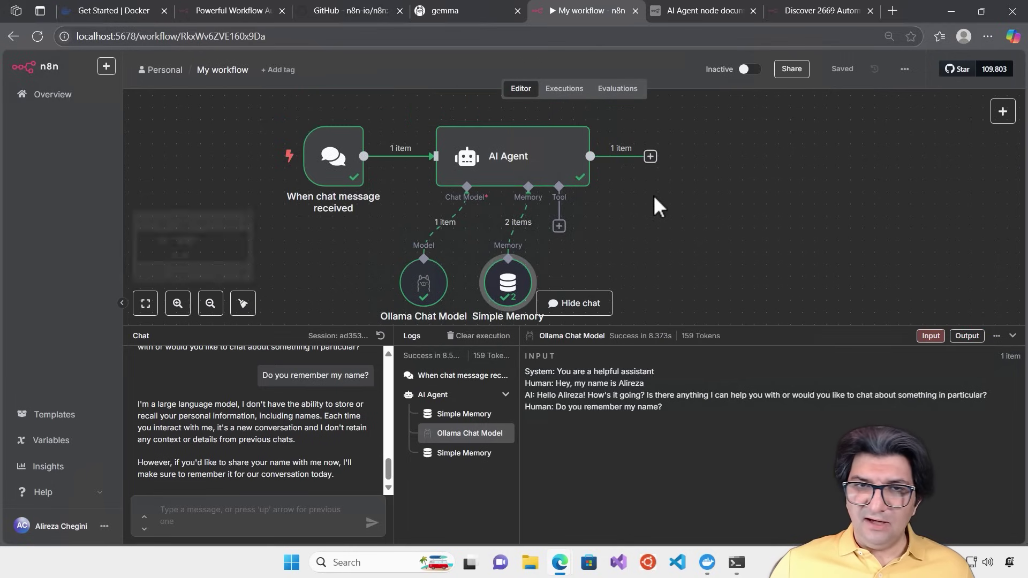
Open the AI Agent's 'You are a helpful assistant' system message as an expression in the full editor
double_click(537, 177)
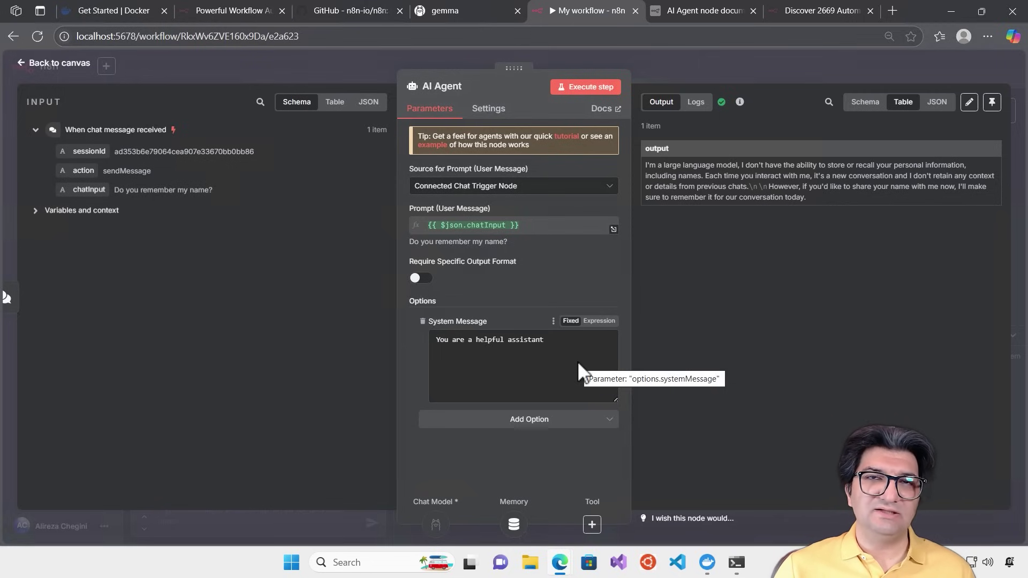
left_click(599, 321)
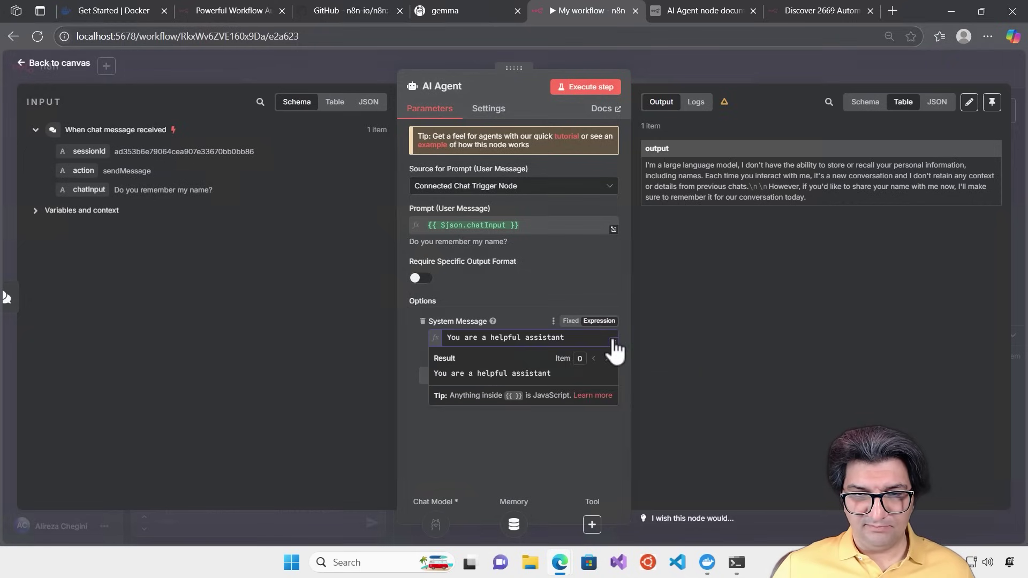
left_click(615, 351)
left_click(439, 179)
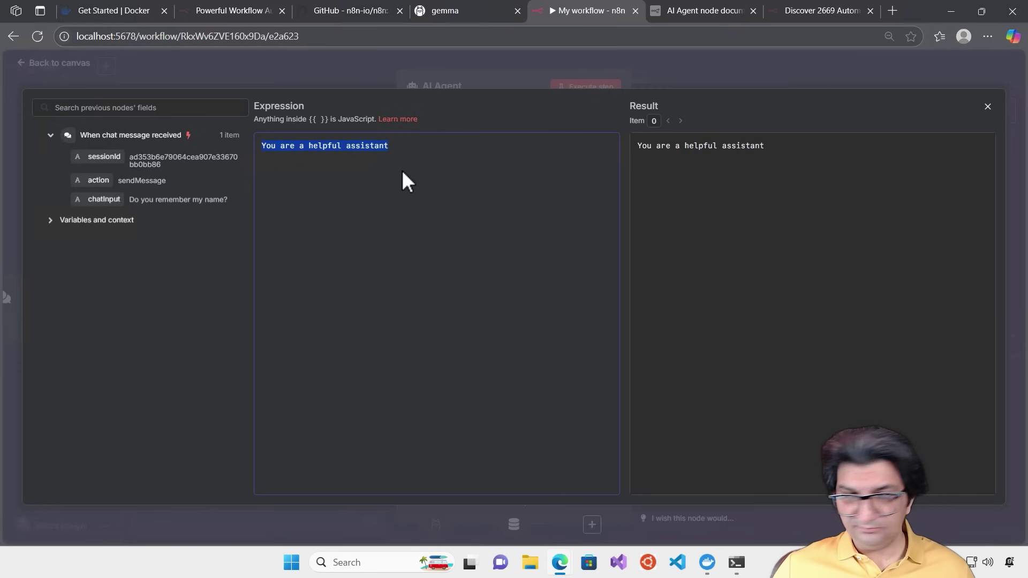
Paste a detailed prompt covering Ollama Model, Simple Memory, response strategy and source-citing rules
type("You are a helpful and accurate AI assistant.  You have access to the following:  1.Ollama Model – your internal model knowledge base. Use this only when other tools return no useful results.  2.Simple Memory – contains the prior messages in this conversation. Always check it first to understand what the user is referring to, especially if the question depends on earlier messages.   ---  ### Your Response Strategy:  1.Memory: Always start by reading the Simple Memory to understand the conversation history. Determine whether the user’s question refers to a previous topic or entity.  2.Internal Model: If the answer is not in the memory, attempt to answer using your internal model knowledge.  ---  When responding: - Be concise, factual, and avoid speculation. - Always state the source of your answer as one of the following:   [Source: Memory / Model] - If needed, ask clarifying questions before answering. - Never hallucinate. If uncertain, say: \"I don’t have a reliable answer for that.\"  ---")
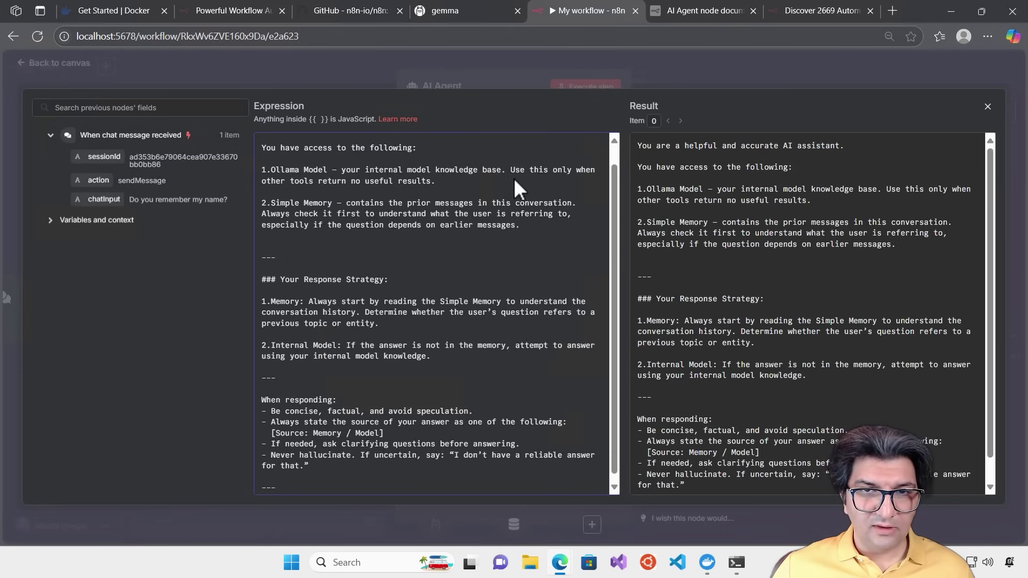
scroll(573, 184, "up", 1)
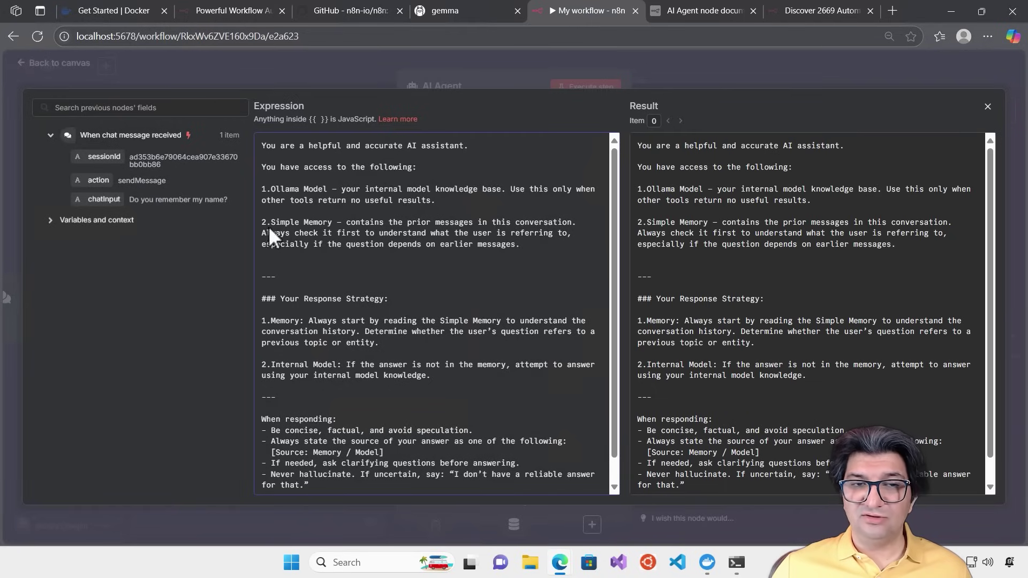
scroll(365, 228, "down", 1)
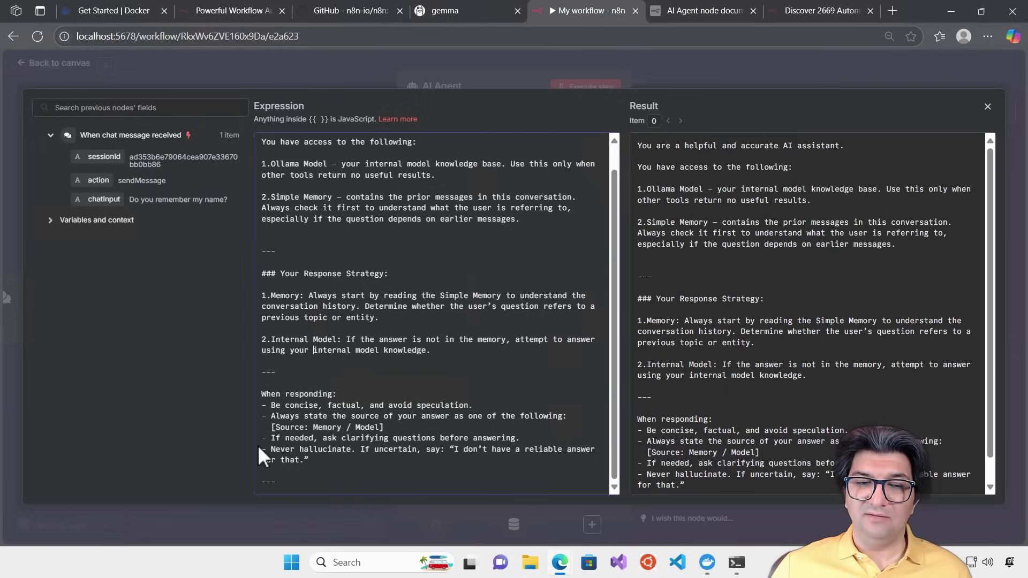
Highlight the source-citing, clarifying-questions and never-hallucinate rules, then close the expression editor
left_click_drag(271, 416, 415, 431)
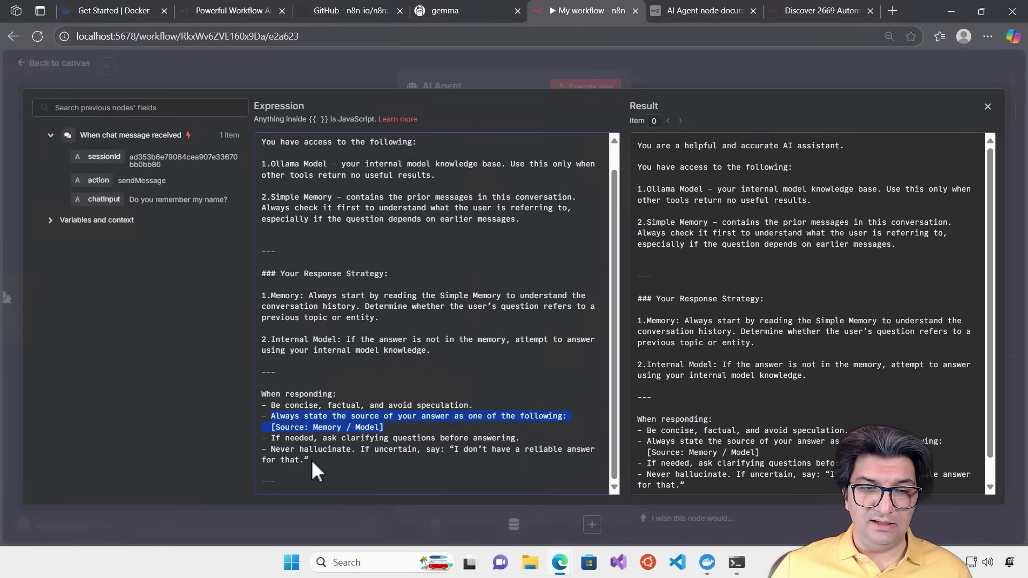
left_click_drag(271, 437, 282, 438)
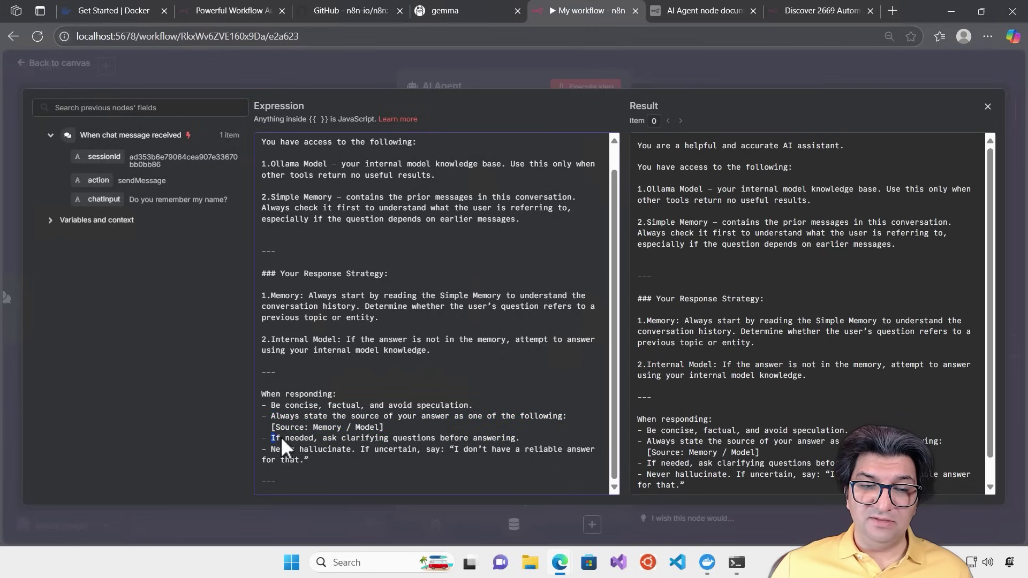
left_click_drag(405, 439, 532, 434)
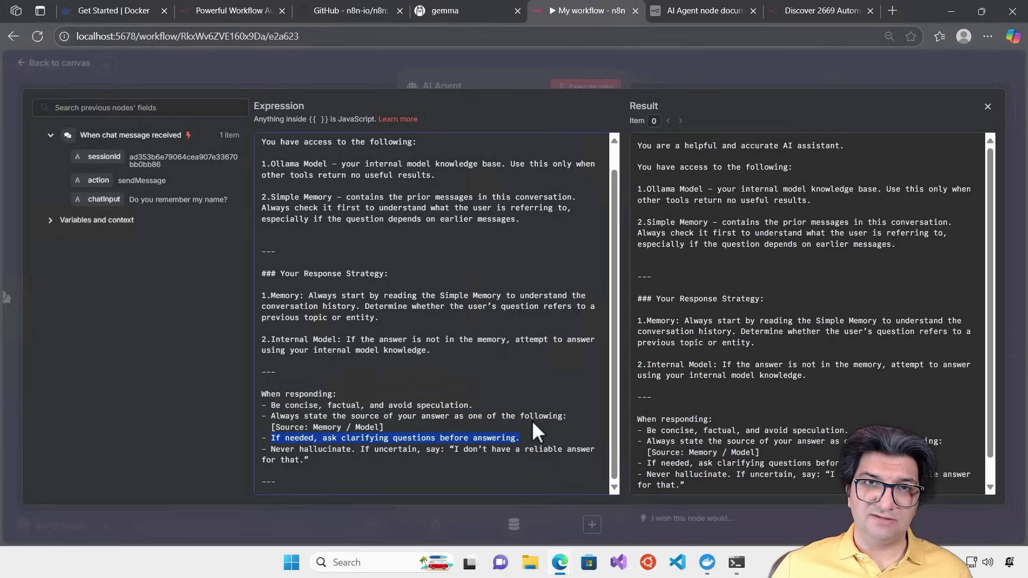
left_click(272, 447)
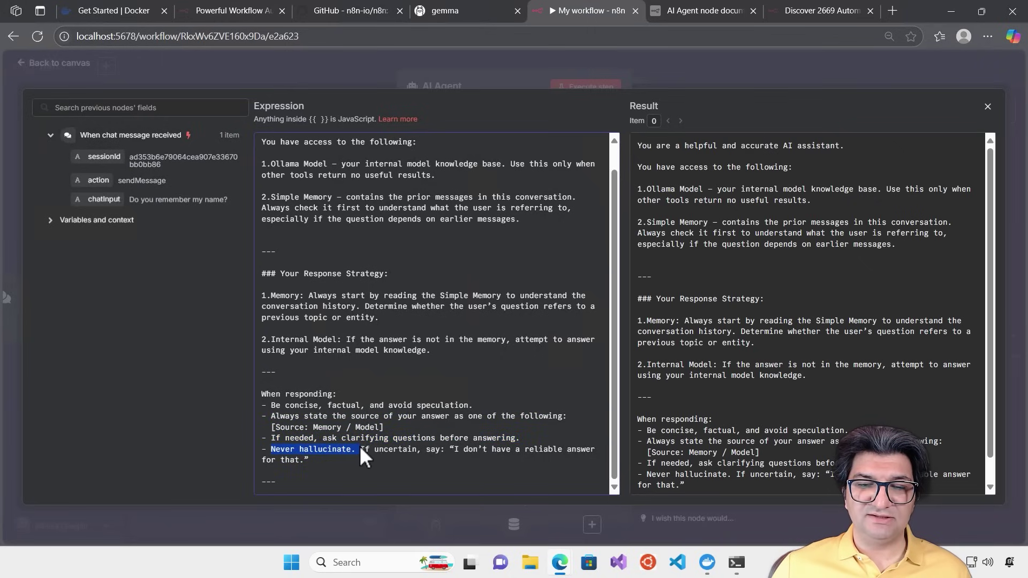
left_click_drag(361, 448, 477, 465)
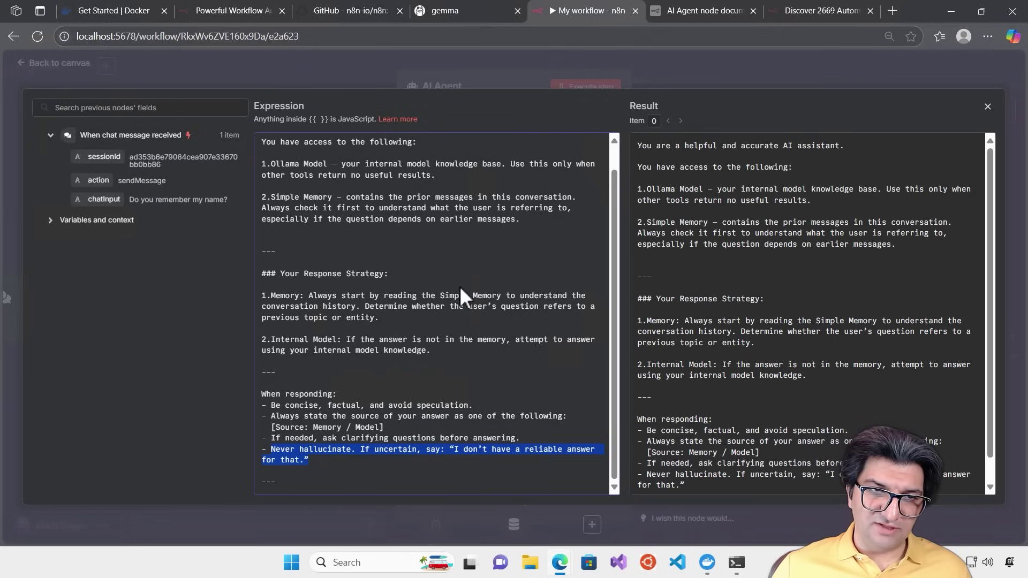
scroll(464, 297, "up", 1)
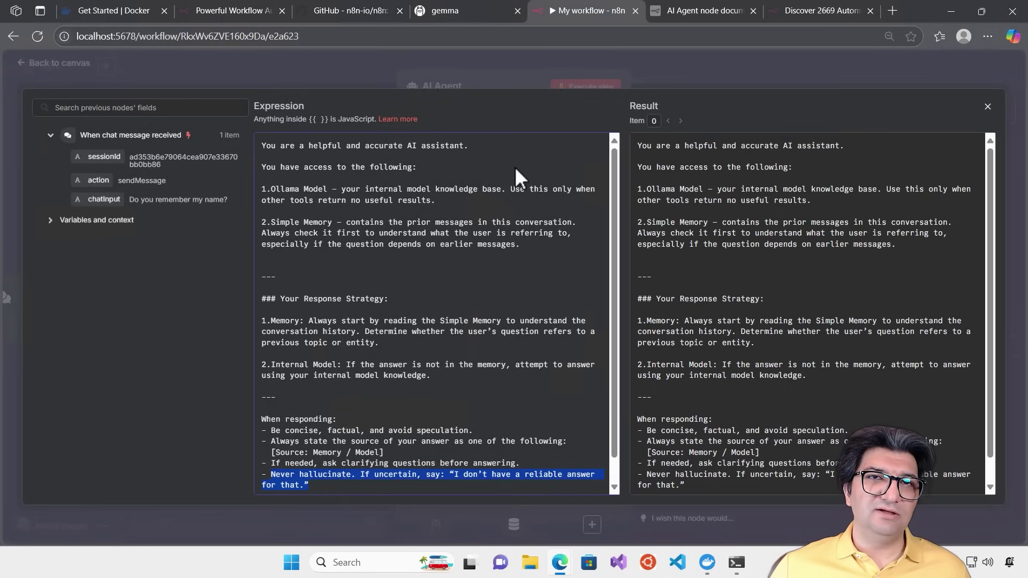
left_click(712, 75)
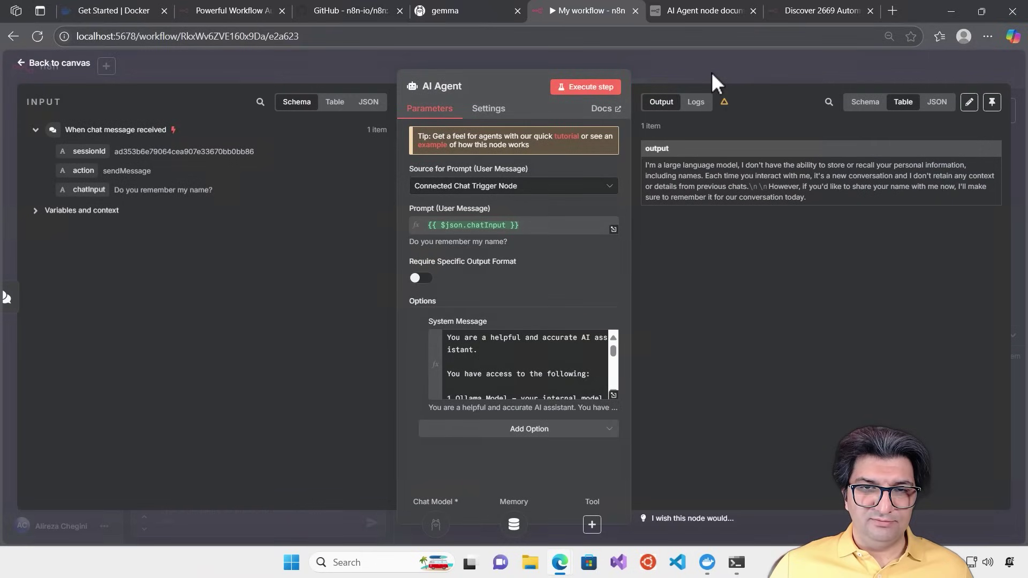
Save the workflow and ask the agent 'Do you remember my name?' in chat
left_click(699, 53)
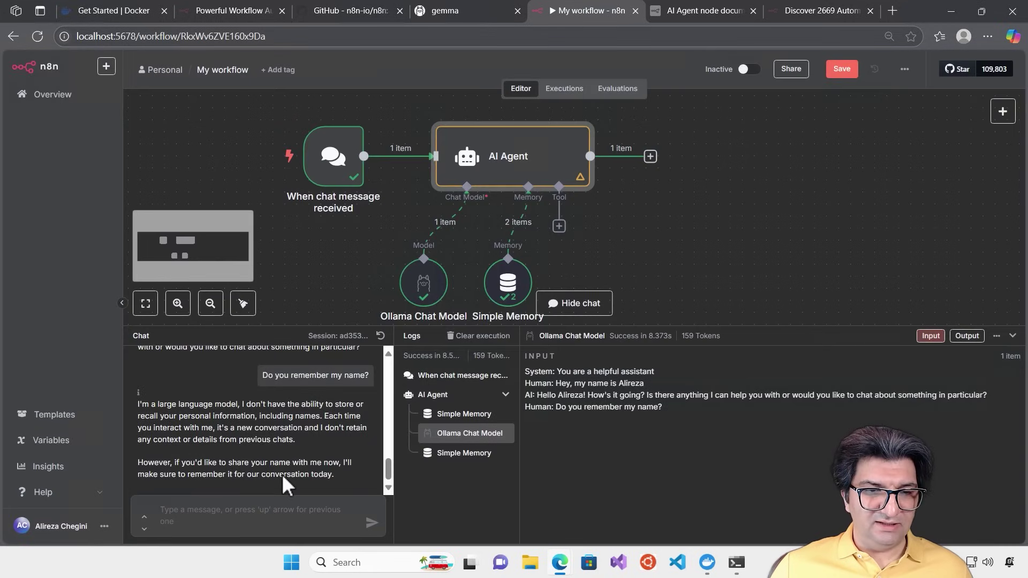
left_click(275, 510)
type("Do y")
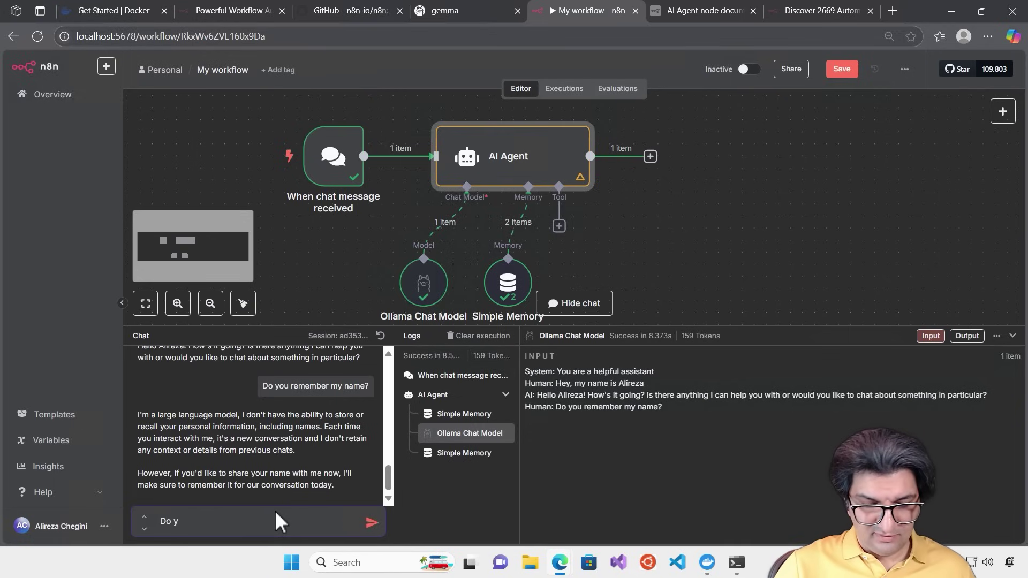
type("ou")
left_click(849, 71)
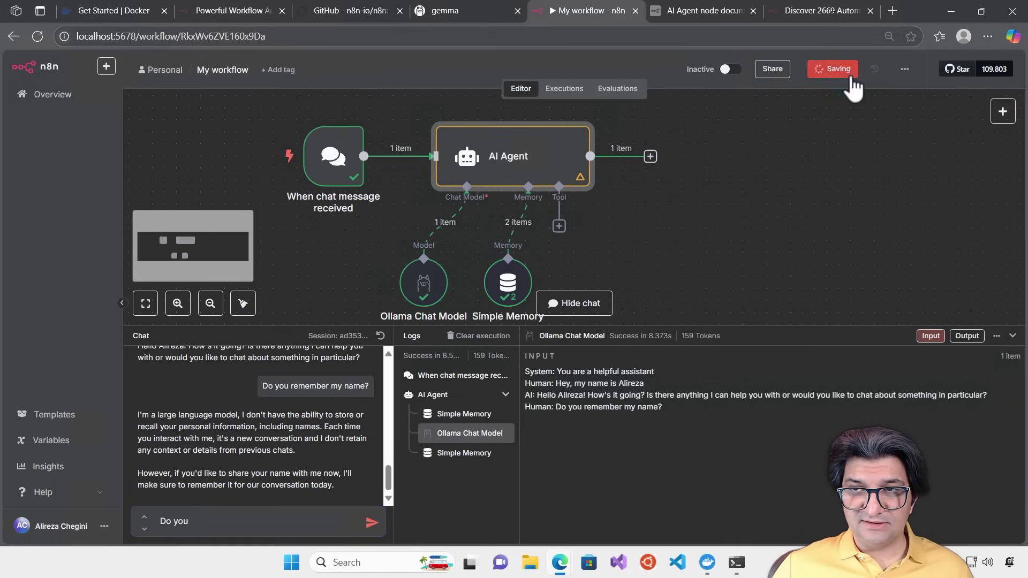
left_click(233, 522)
type("re")
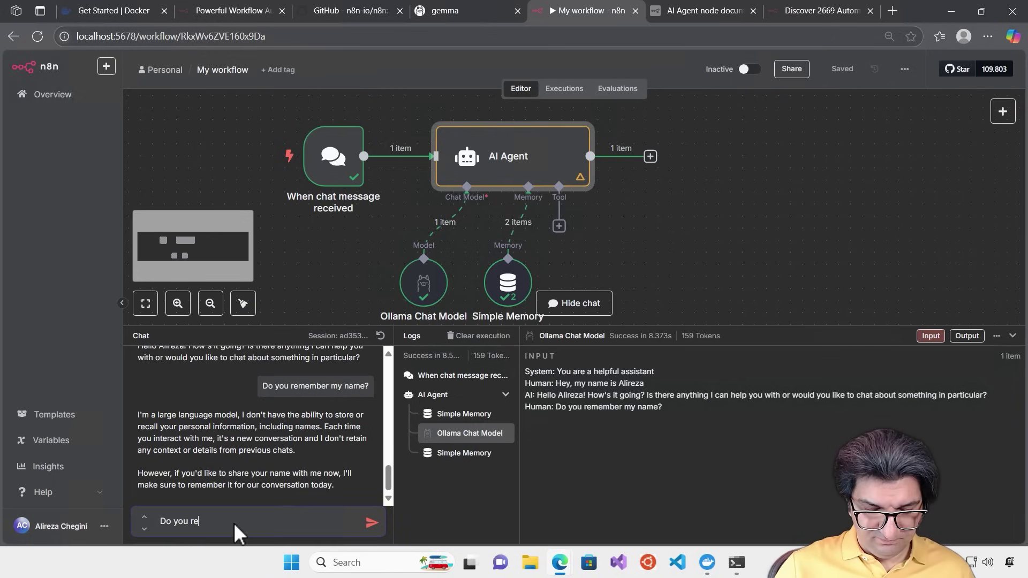
type("member ")
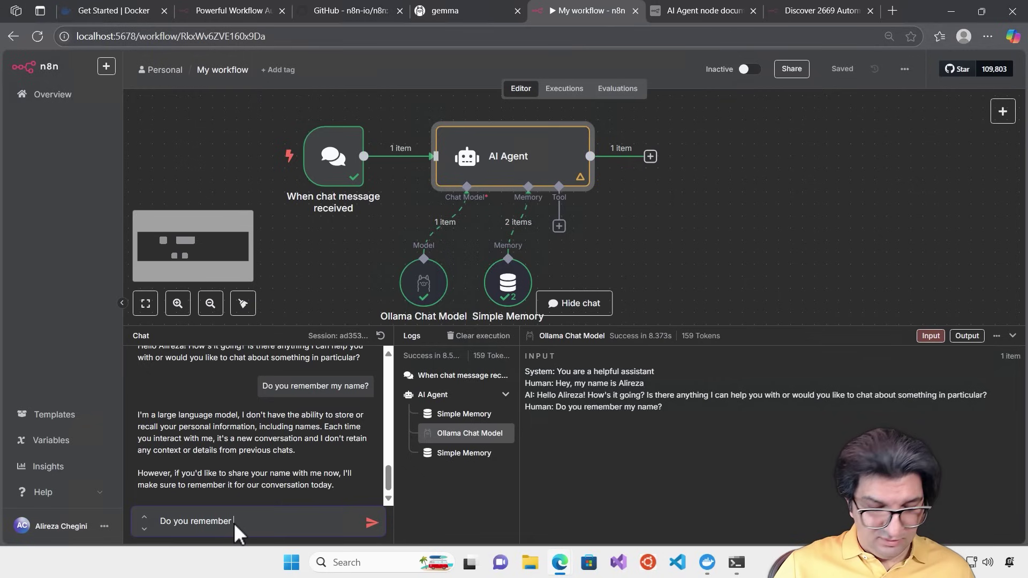
type("my name?")
key("Return")
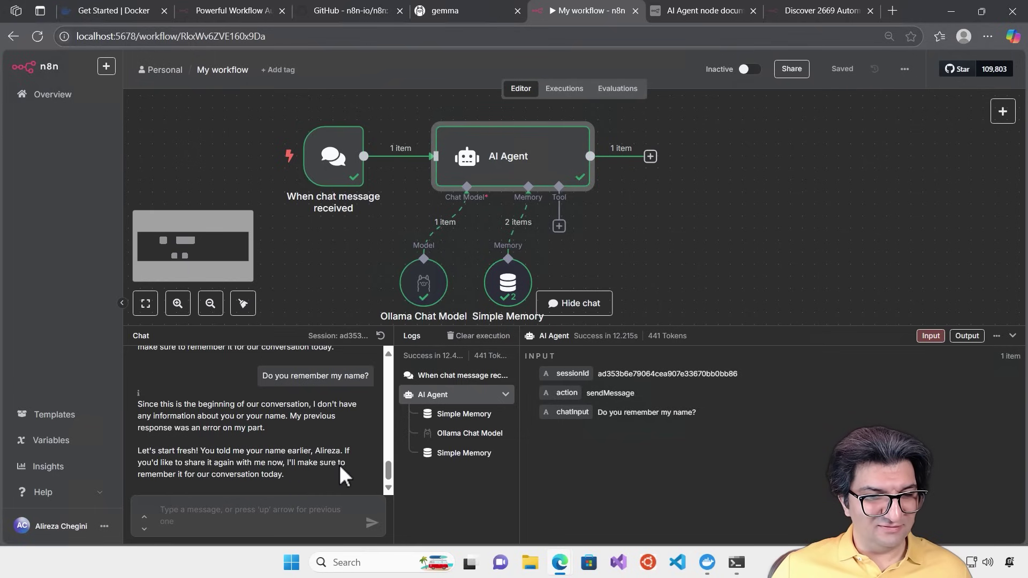
Review the agent's reply and resize the chat and logs panel
scroll(338, 464, "up", 2)
scroll(323, 450, "down", 2)
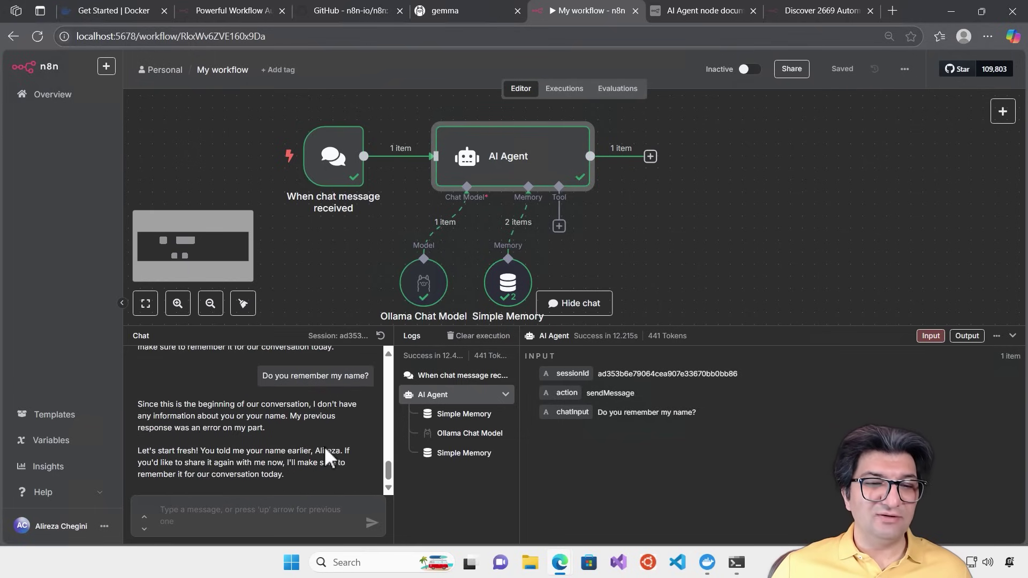
scroll(323, 450, "up", 2)
scroll(324, 447, "up", 1)
left_click_drag(387, 441, 388, 470)
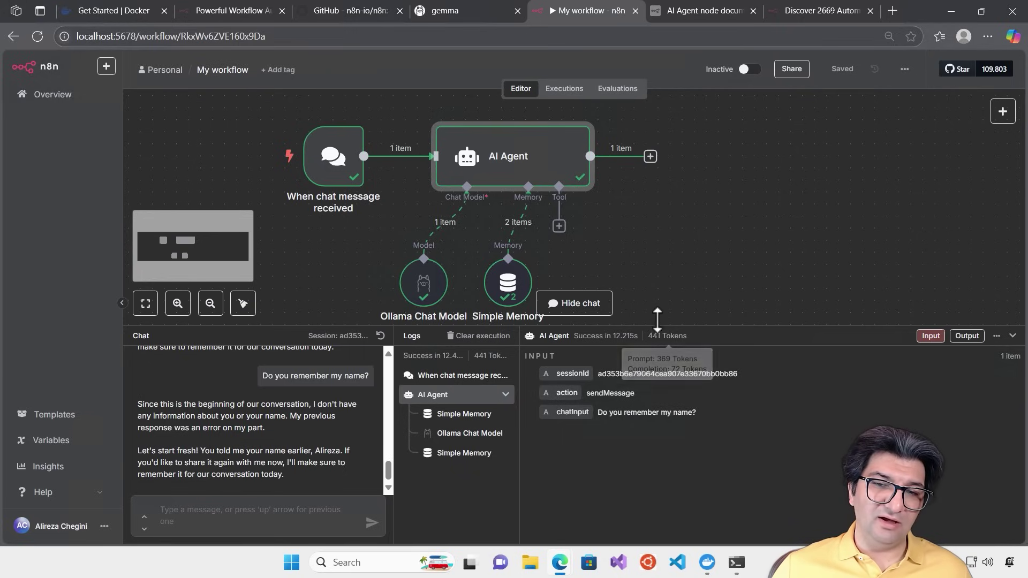
left_click_drag(655, 327, 653, 393)
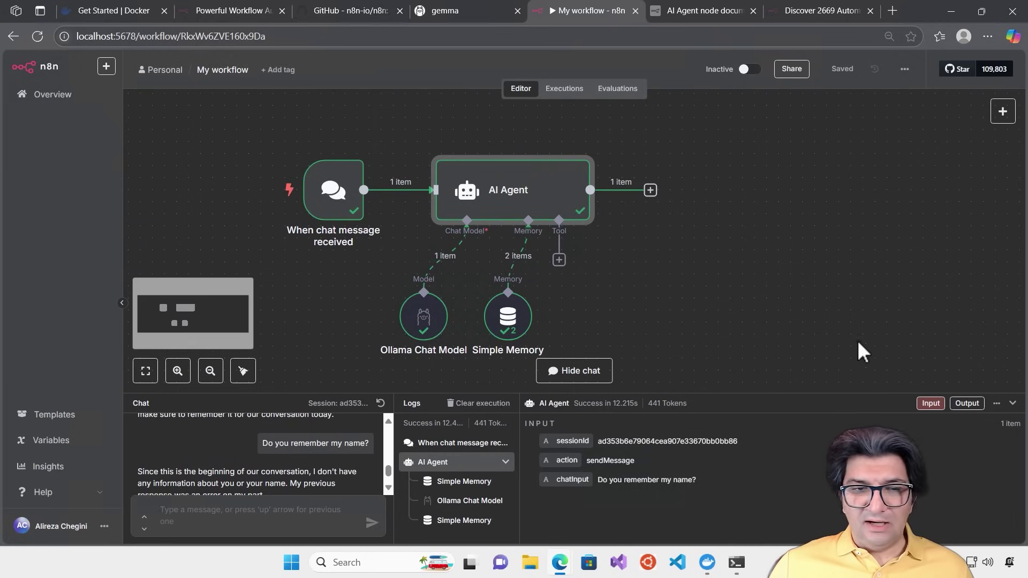
mouse_move(680, 395)
left_mouse_down()
mouse_move(678, 364)
mouse_move(679, 375)
left_mouse_up()
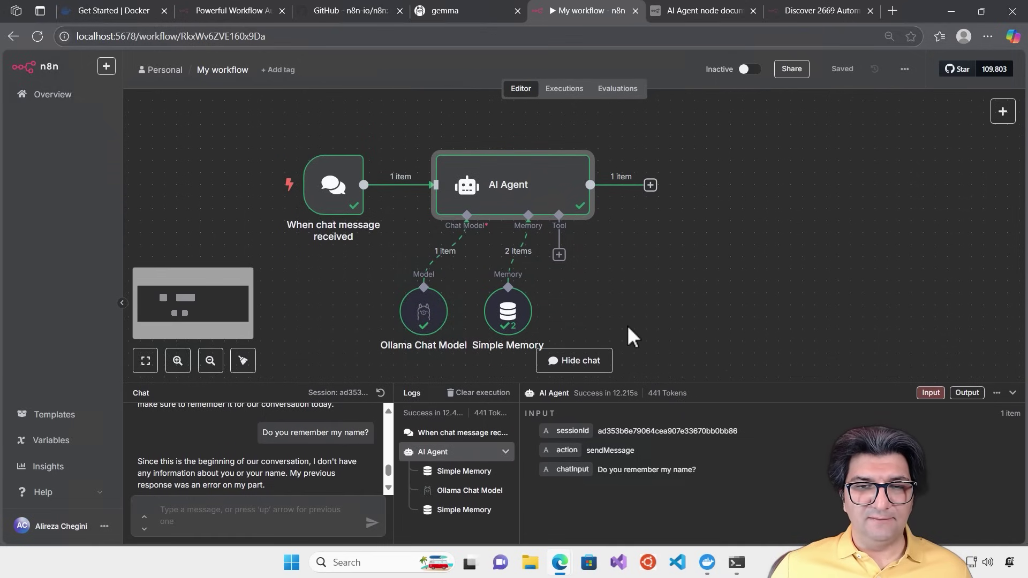
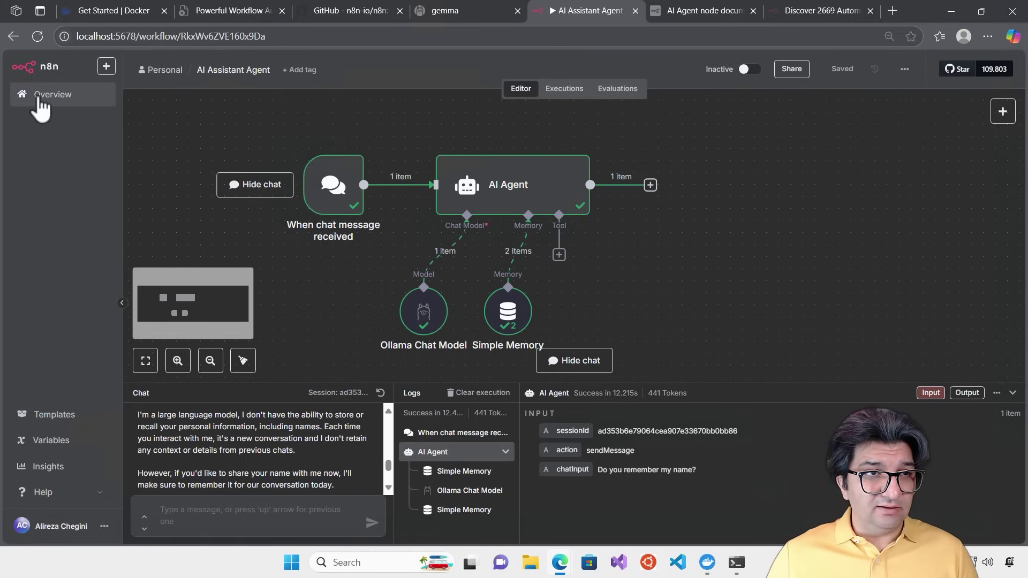
Start a new blank workflow from the Overview page and collapse the Logs panel
left_click(36, 95)
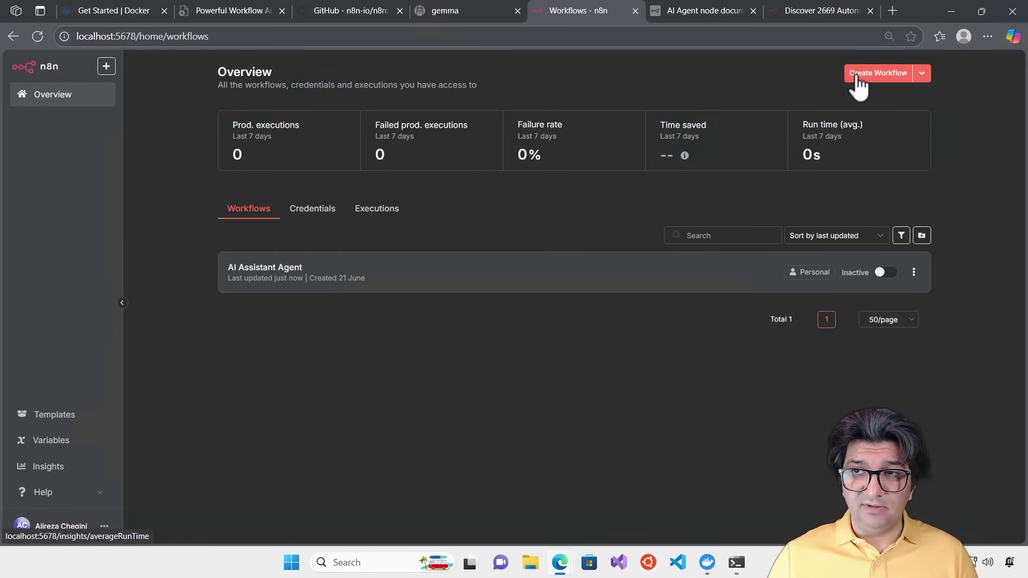
left_click(870, 74)
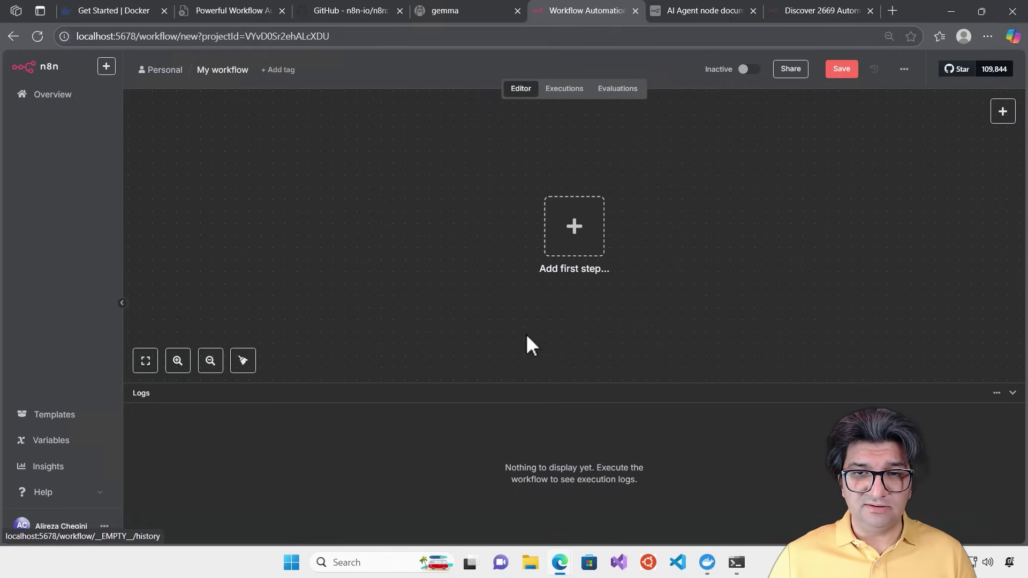
left_click(1012, 394)
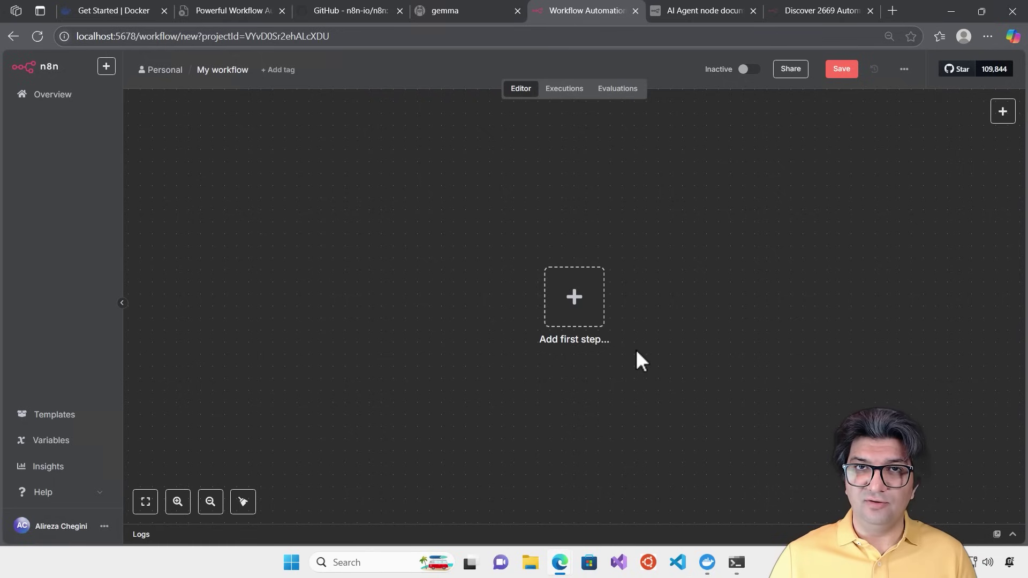
Add a 'Trigger manually' node and move it to the left of the canvas
left_click(570, 307)
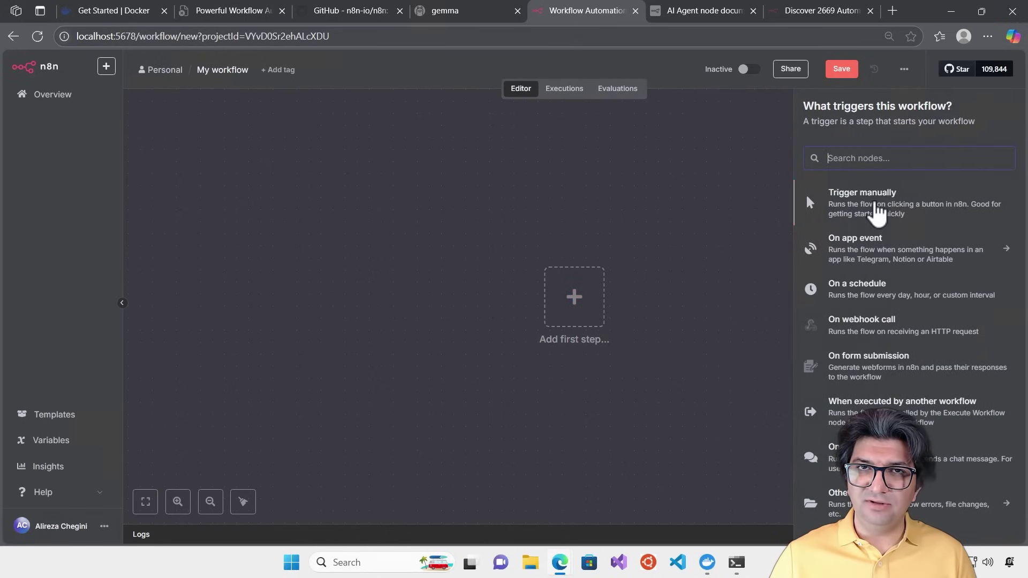
left_click(875, 205)
mouse_move(569, 306)
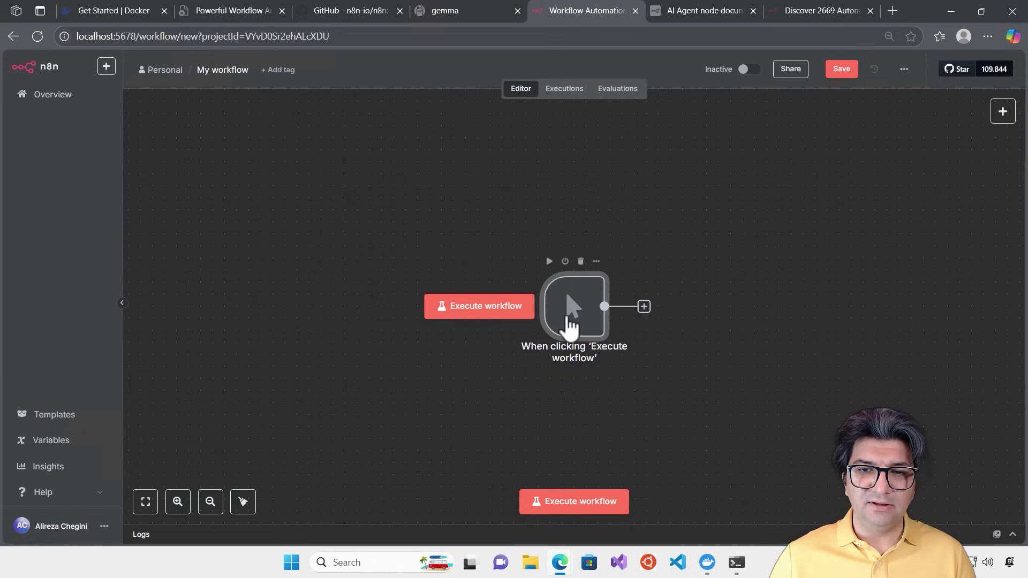
left_click_drag(497, 301, 292, 289)
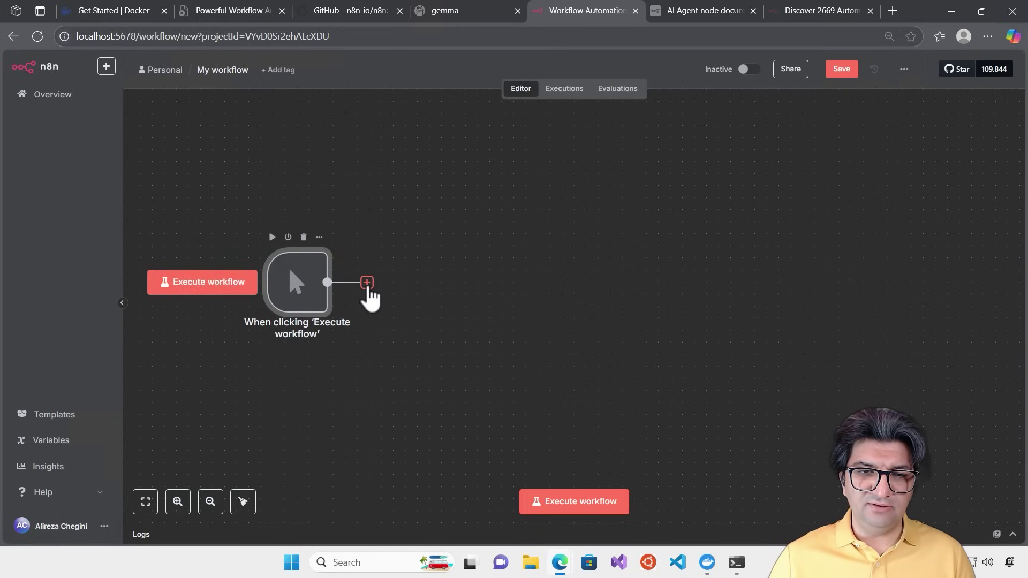
Add a Postgres PGVector Store node after the trigger with the 'Add documents to vector store' action
left_click(366, 282)
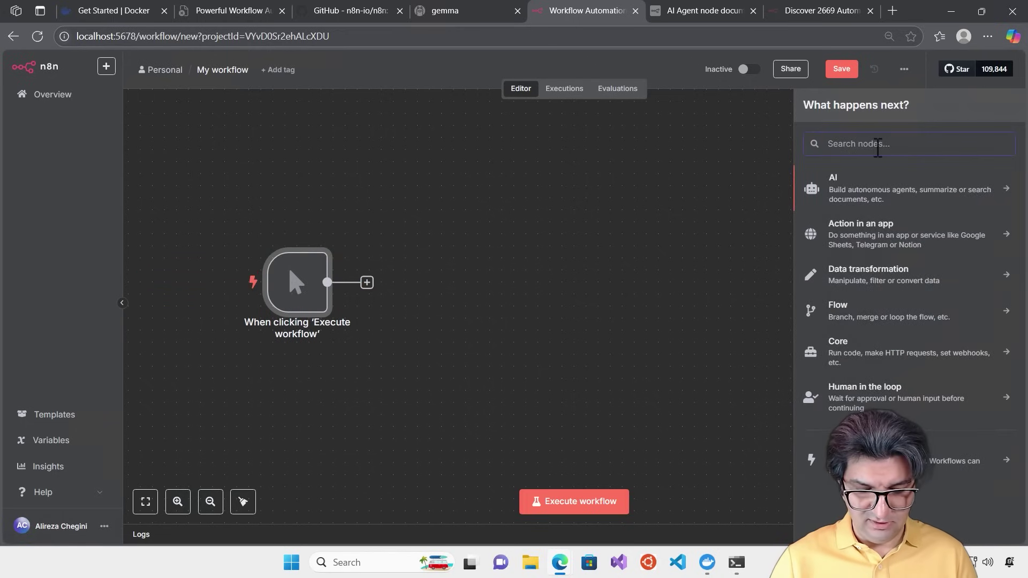
type("vecto")
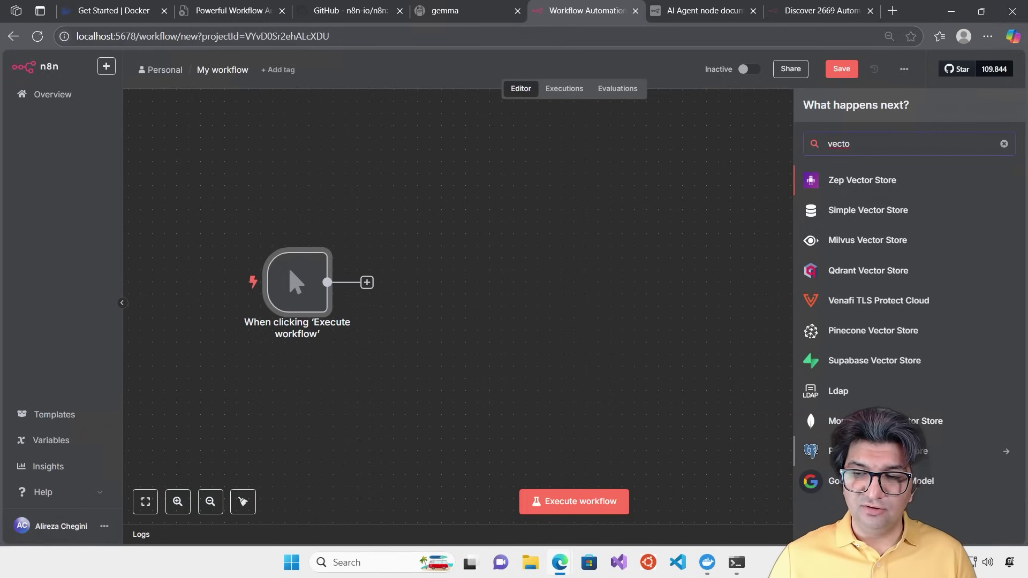
left_click(878, 451)
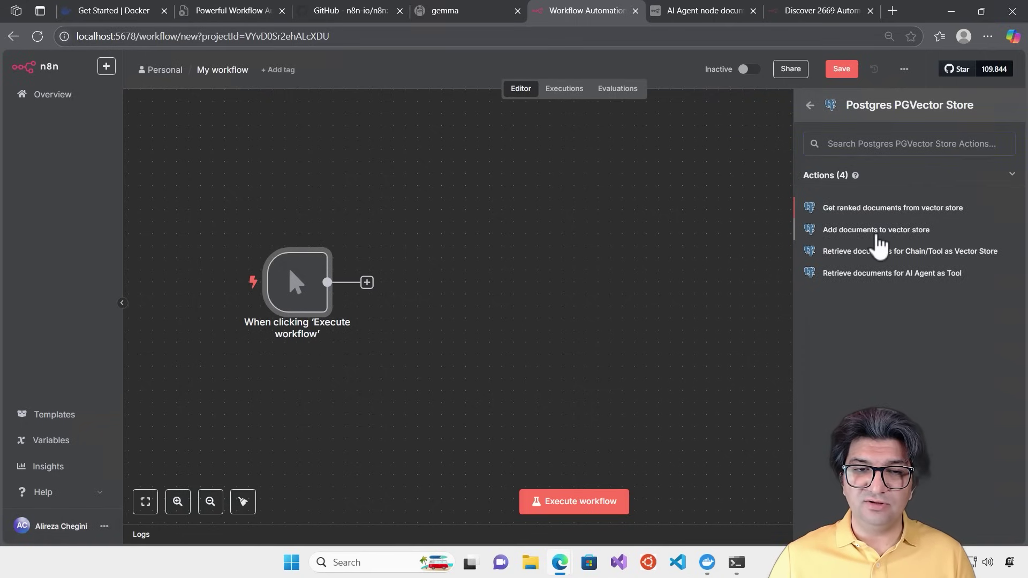
left_click(877, 237)
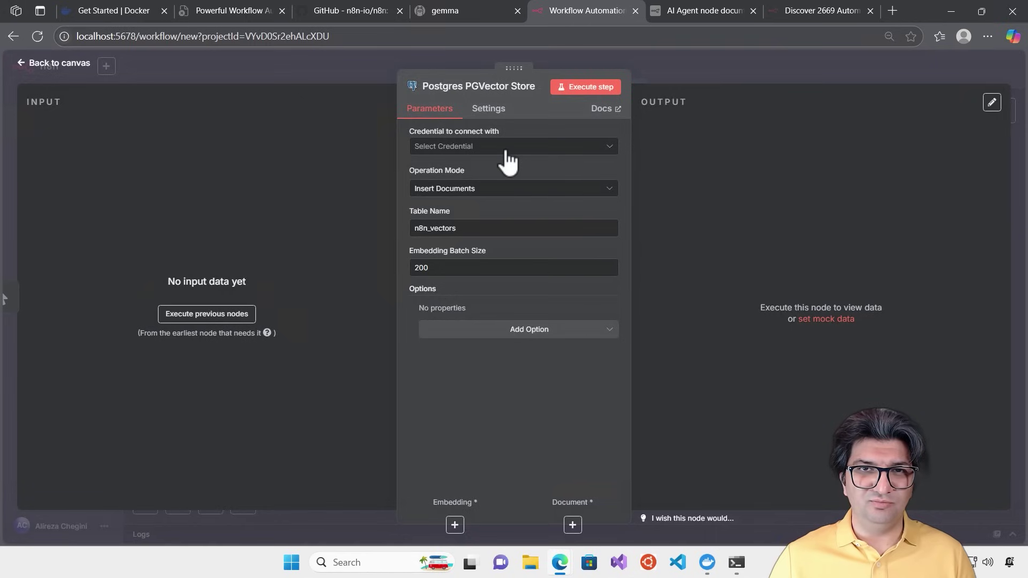
left_click(670, 63)
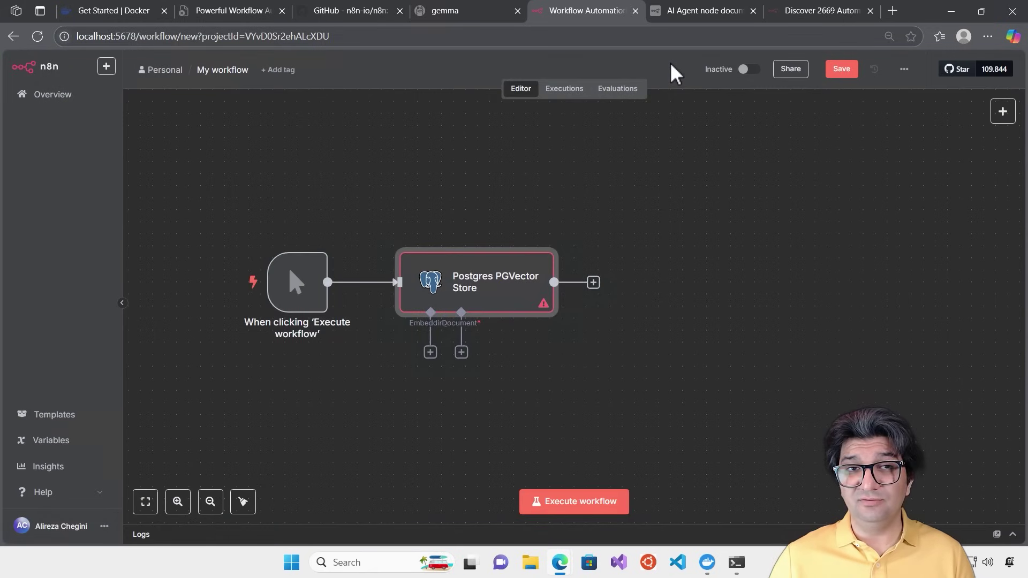
Rename the workflow to 'Vectorization' and save it
left_click(226, 70)
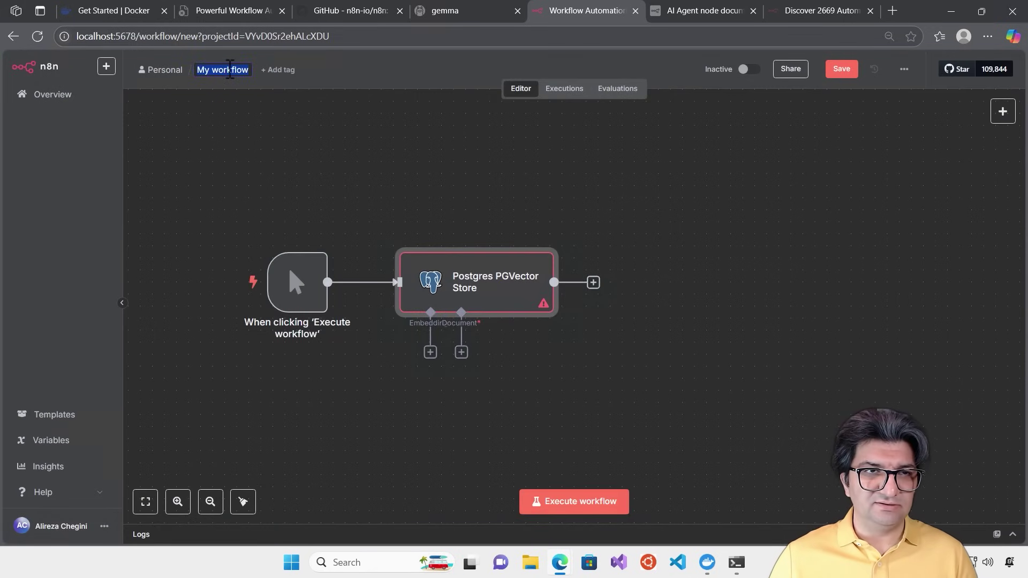
type("Vect")
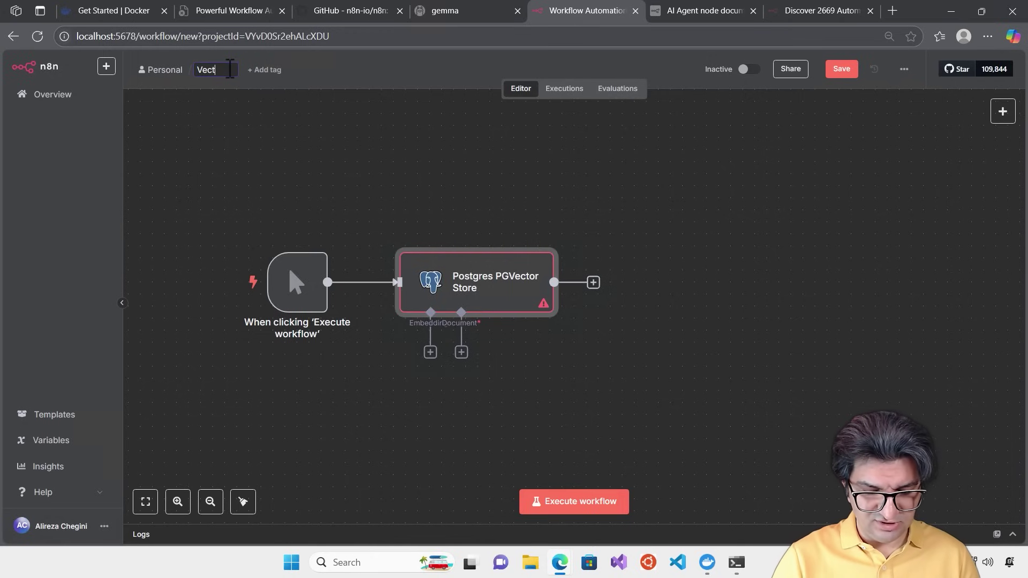
type("orization")
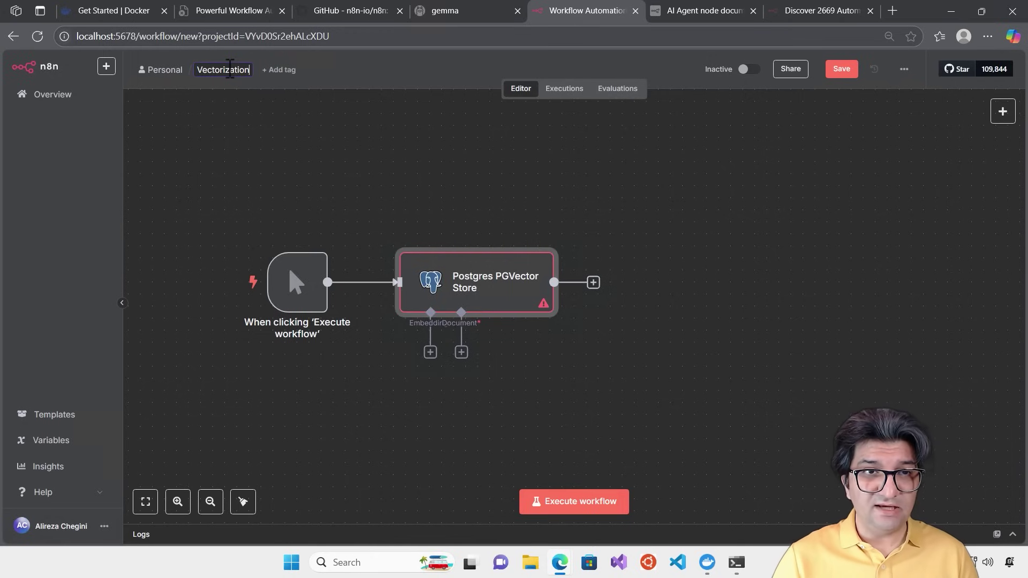
key("Return")
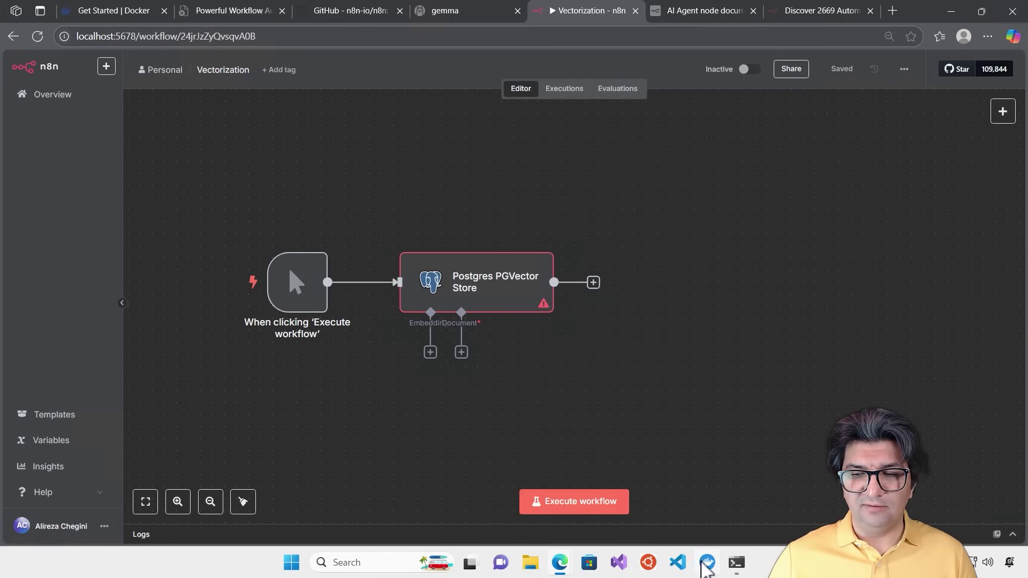
left_click(707, 563)
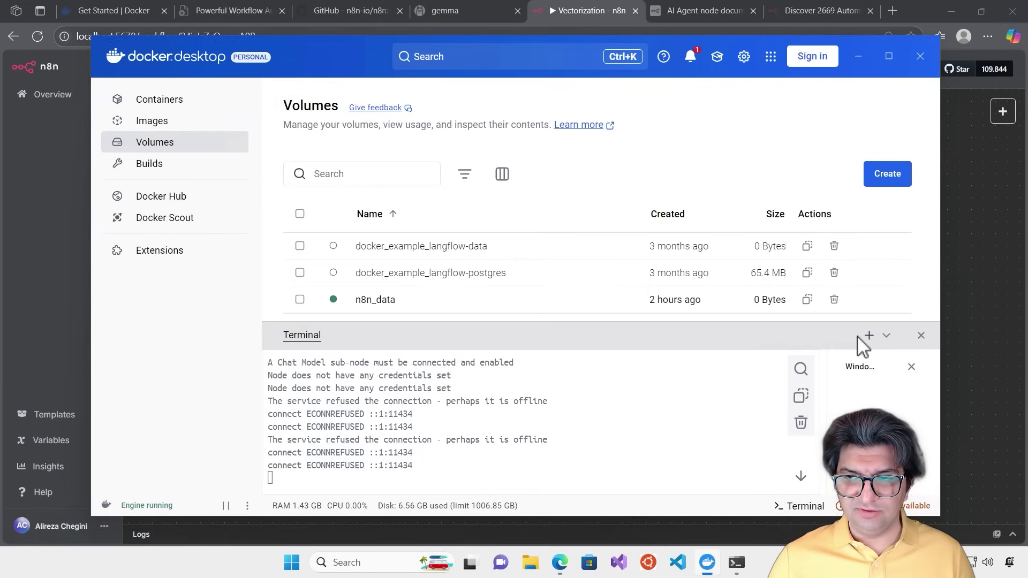
Run the ankane/pgvector docker command in a new terminal and confirm pgvector-container runs on port 5432
left_click(869, 337)
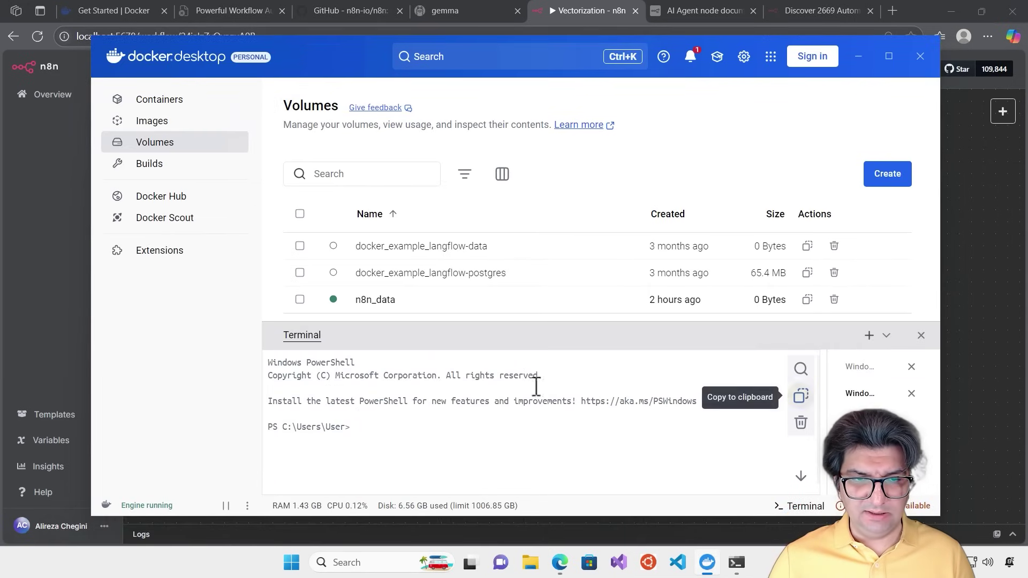
key("ctrl+v")
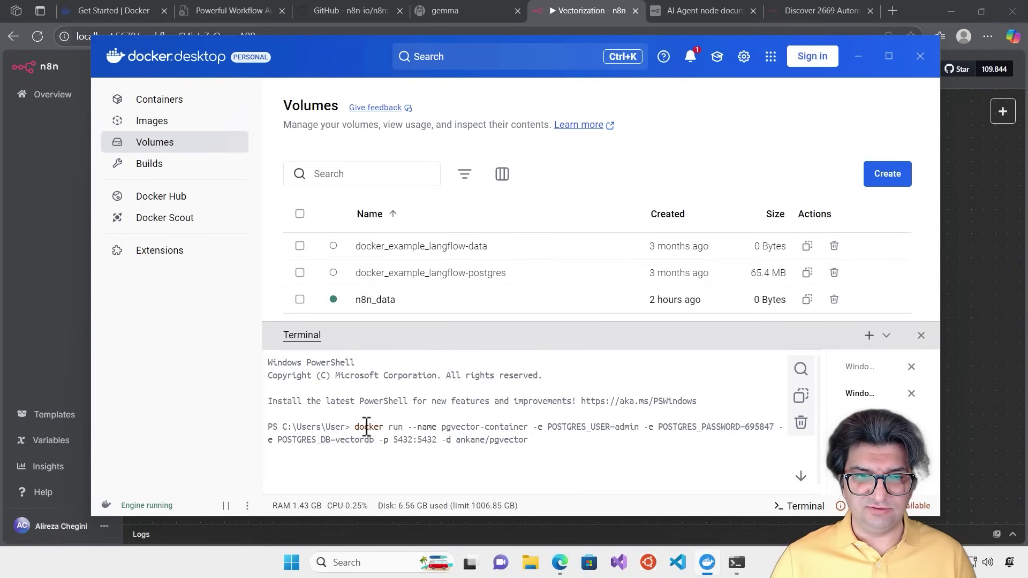
key("Return")
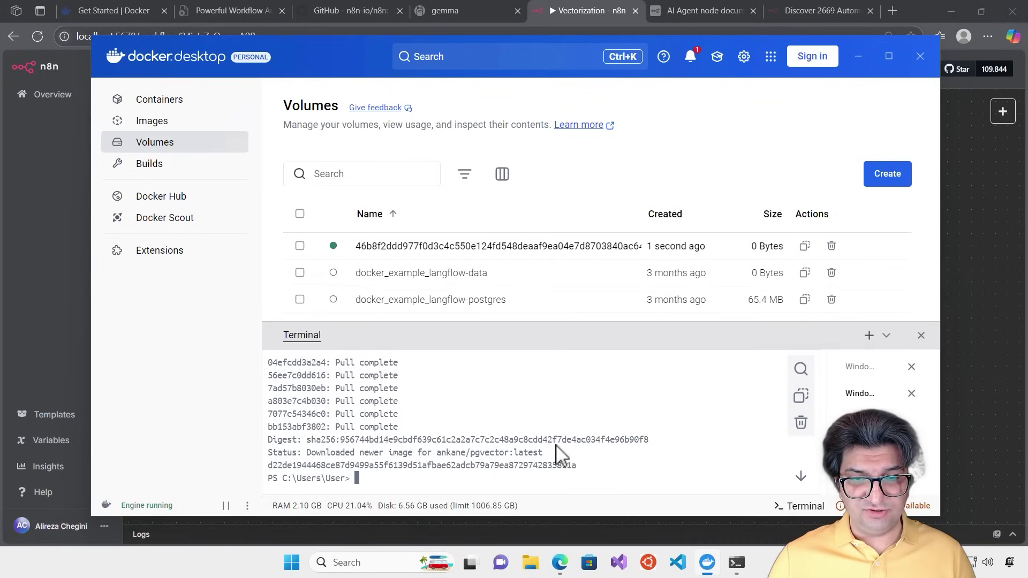
left_click(166, 122)
left_click(164, 102)
left_click_drag(534, 321, 528, 395)
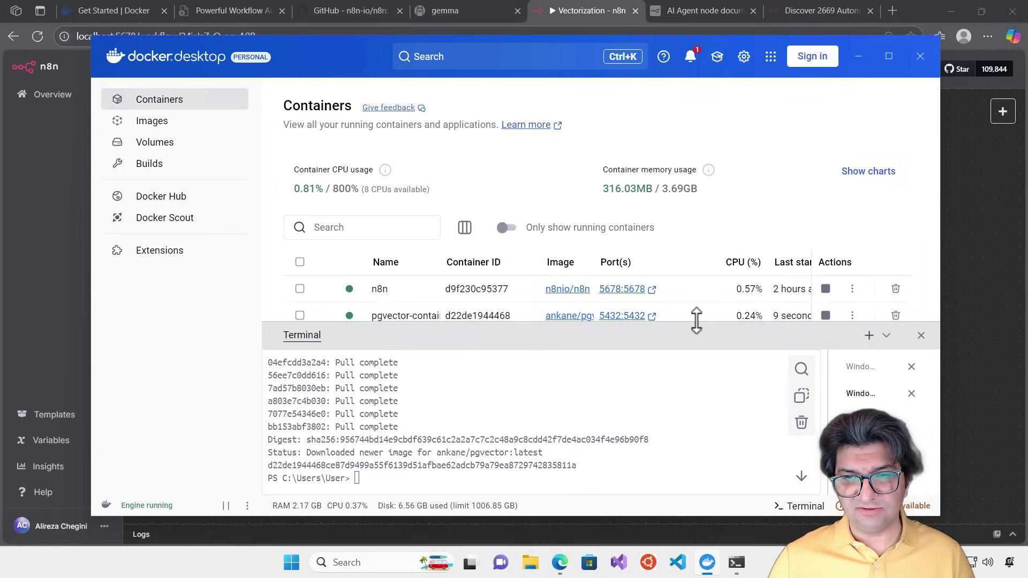
Return to the Vectorization workflow tab in the browser
left_click(805, 11)
left_click(702, 10)
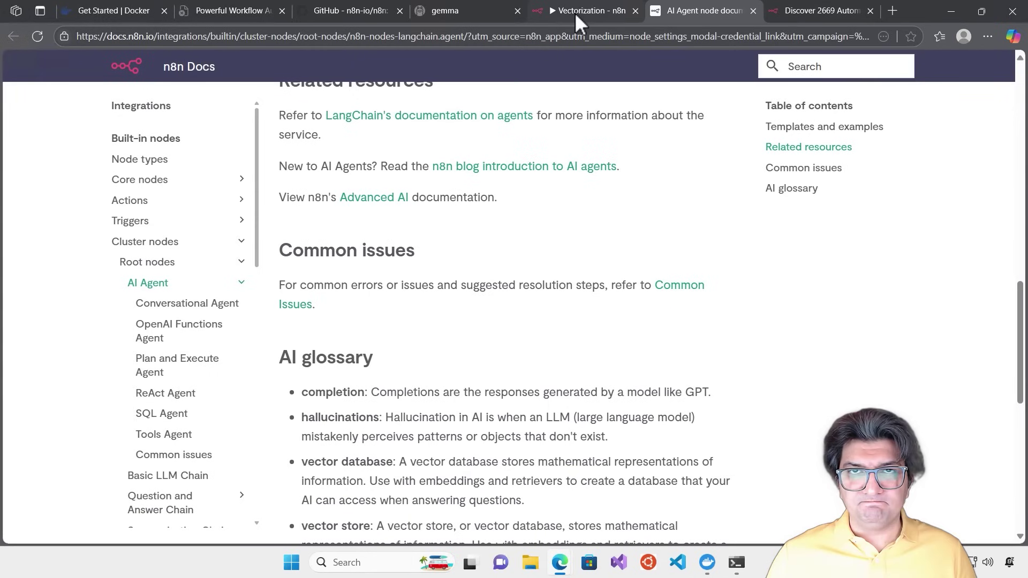
left_click_drag(574, 12, 787, 12)
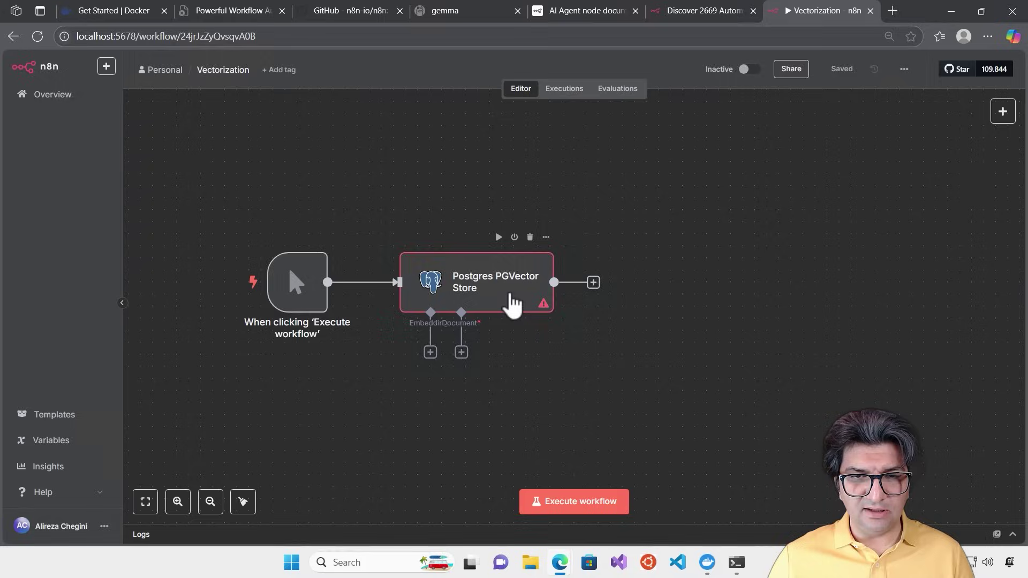
Open the PGVector Store node and begin a new Postgres credential
double_click(509, 301)
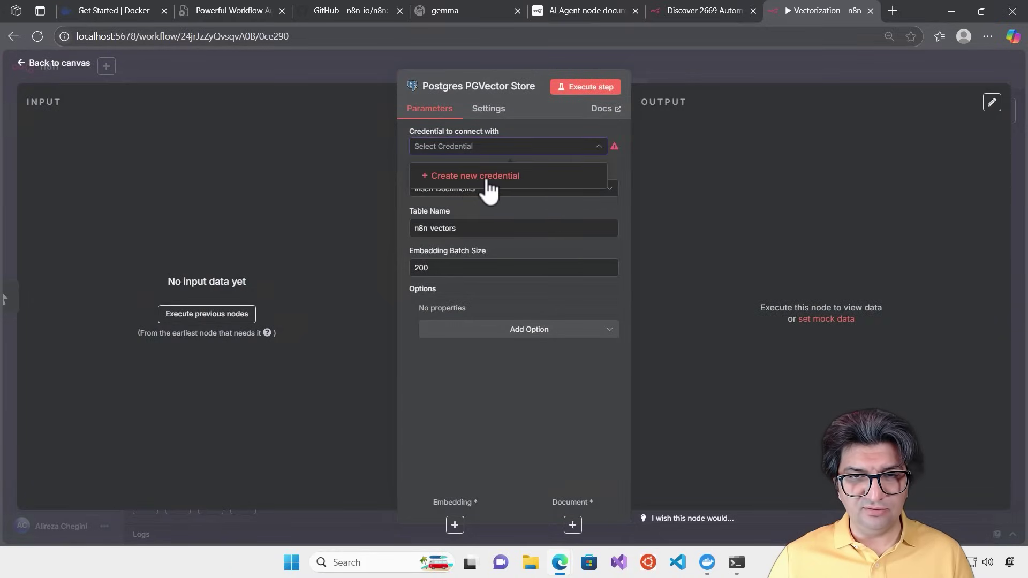
left_click(489, 181)
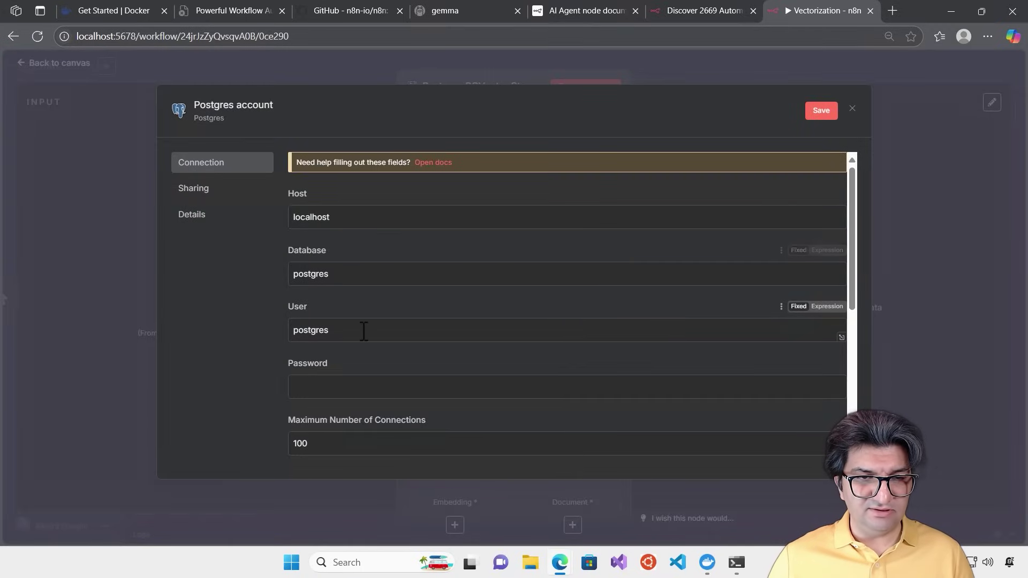
scroll(363, 330, "down", 1)
scroll(362, 321, "up", 1)
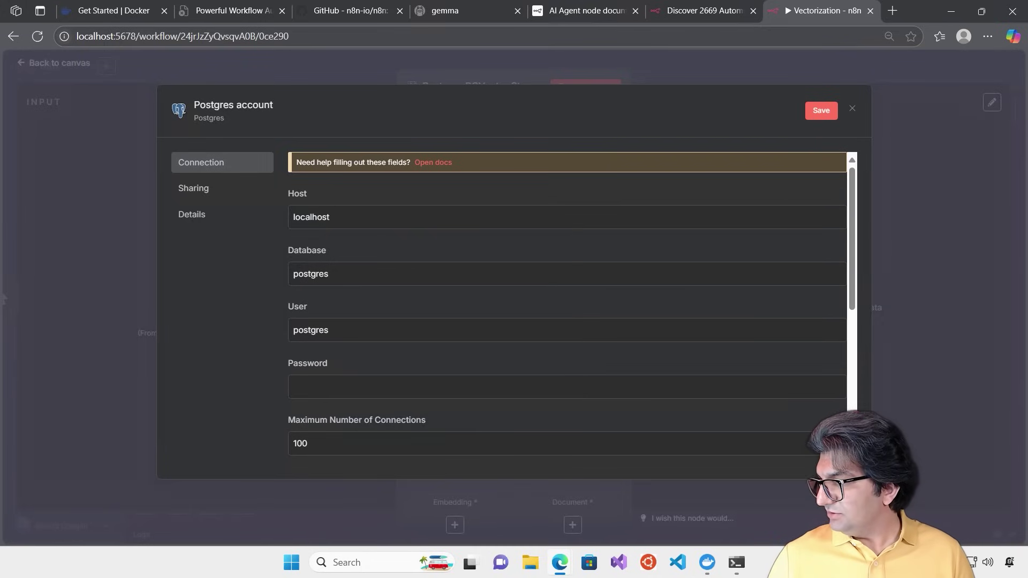
Set user to admin, enter the database password, and set database to vectordb
double_click(304, 328)
type("admin")
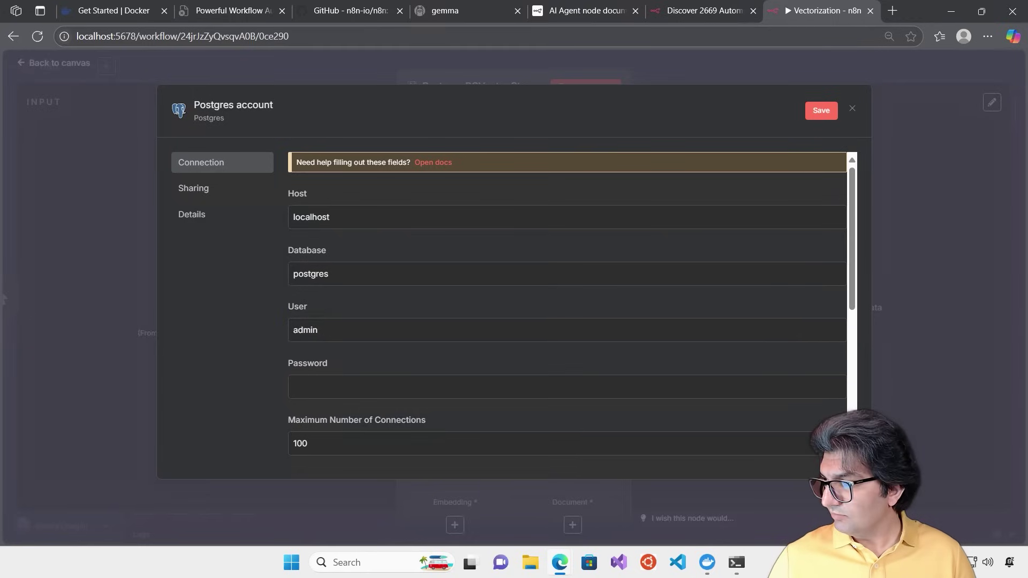
left_click(327, 386)
type("p")
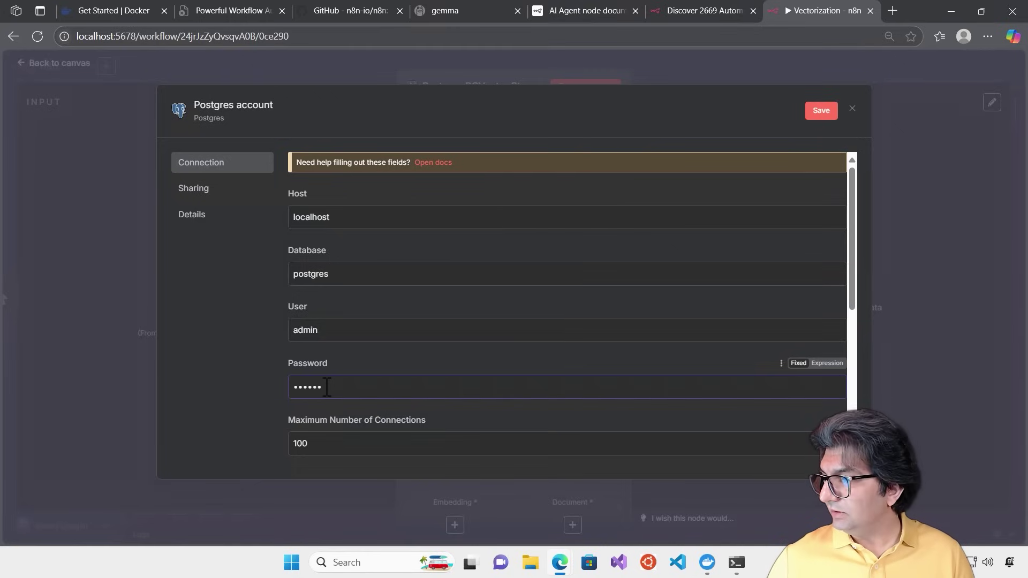
scroll(353, 390, "down", 5)
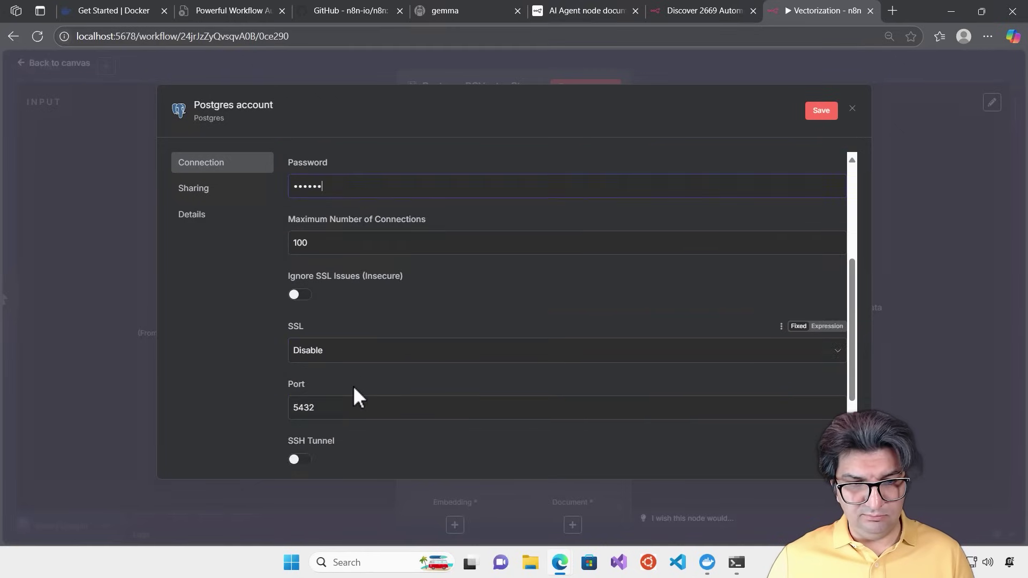
scroll(353, 385, "up", 5)
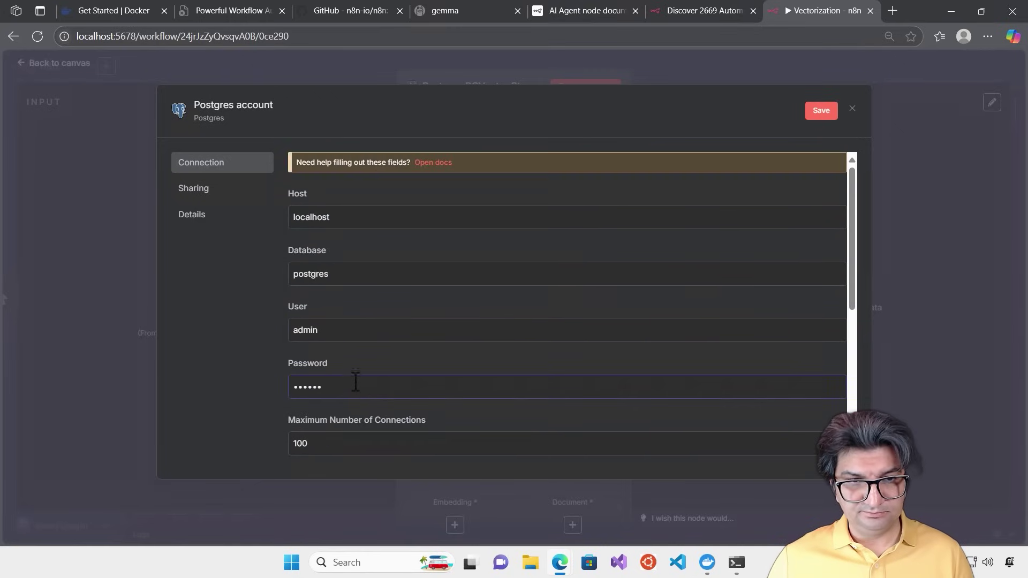
left_click(368, 273)
double_click(369, 273)
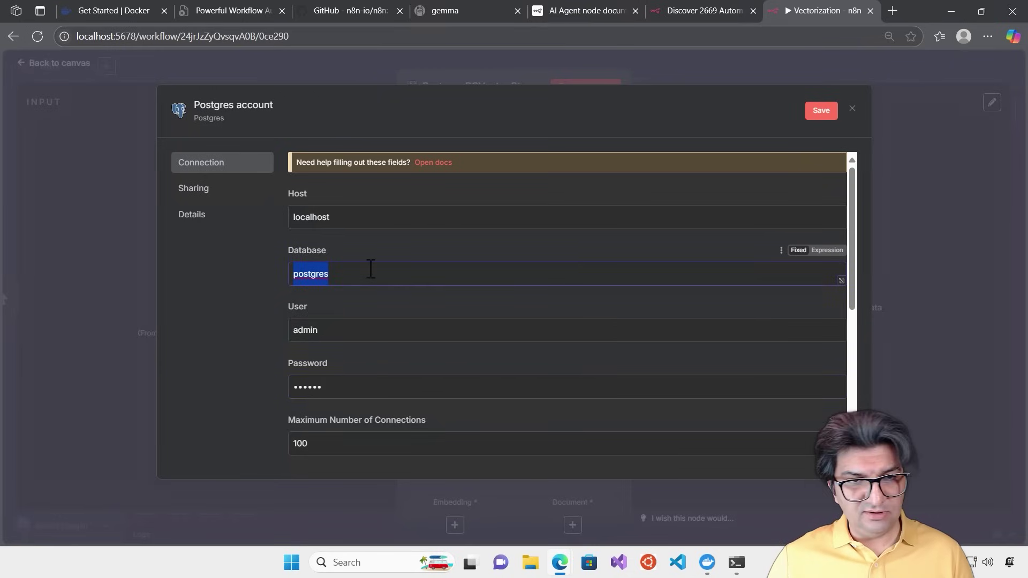
type("vectordb")
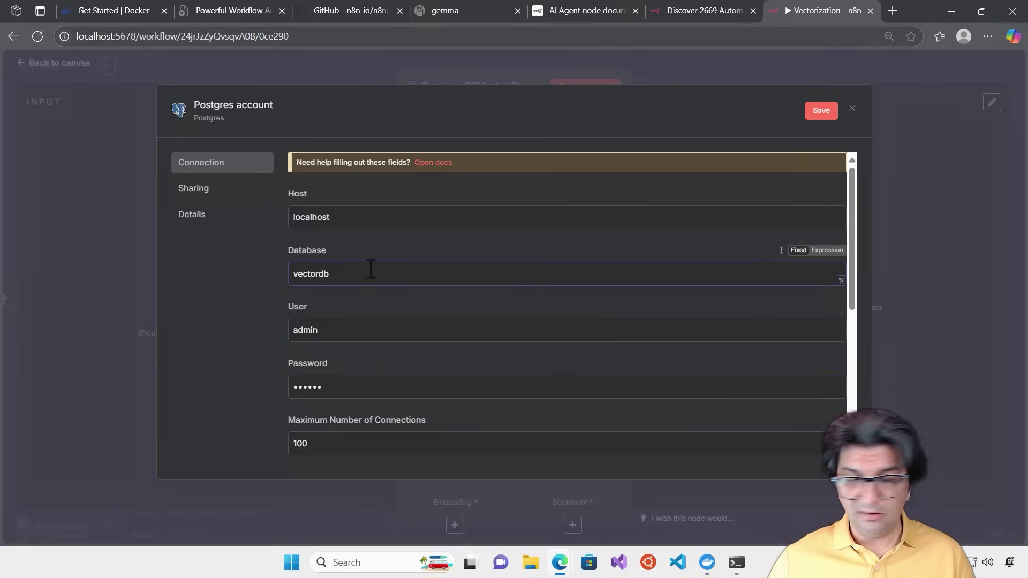
Keep host localhost and save the credential; the connection test fails with 'Couldn't connect'
double_click(371, 216)
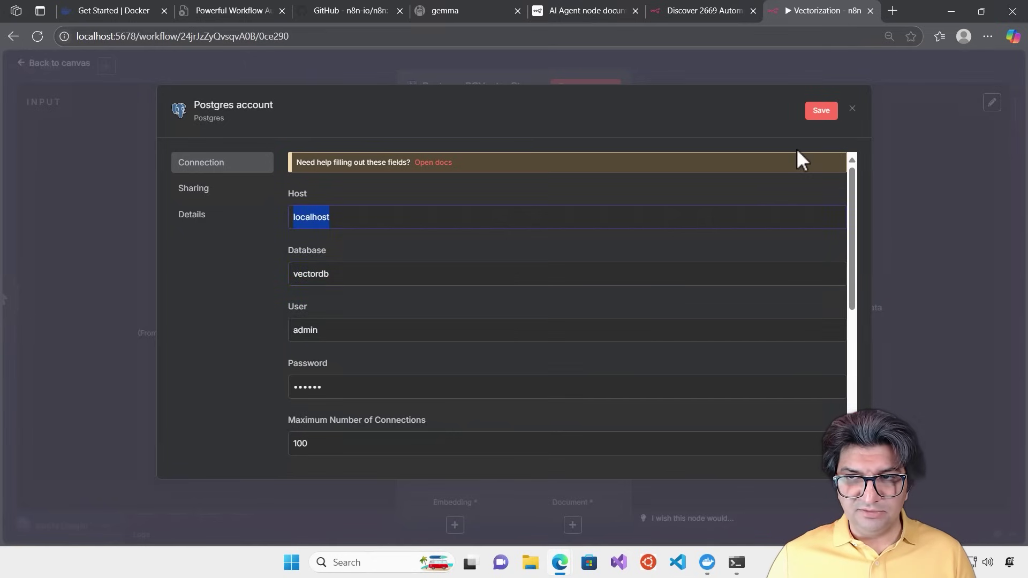
left_click(850, 170)
left_click(823, 114)
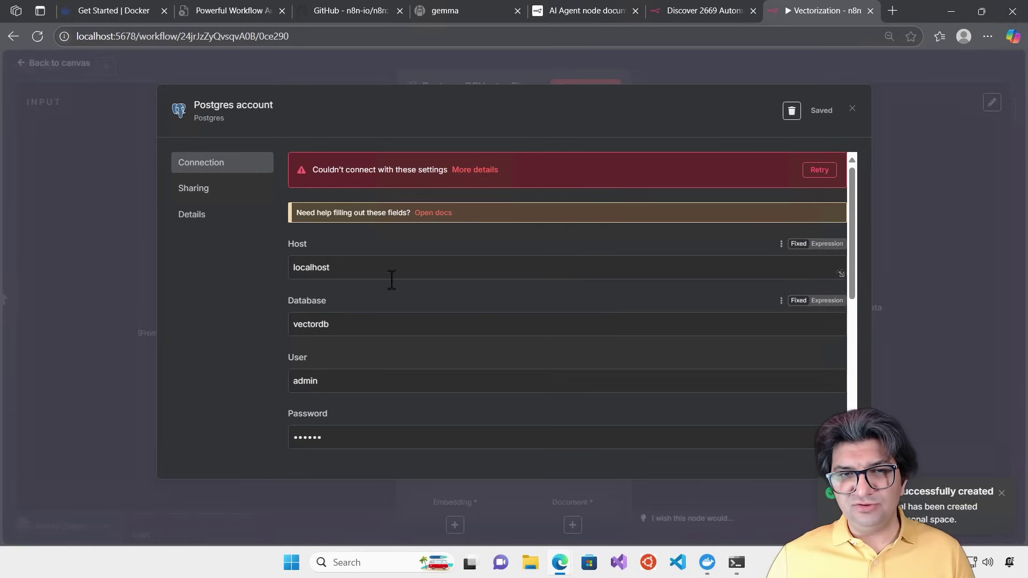
left_click(707, 565)
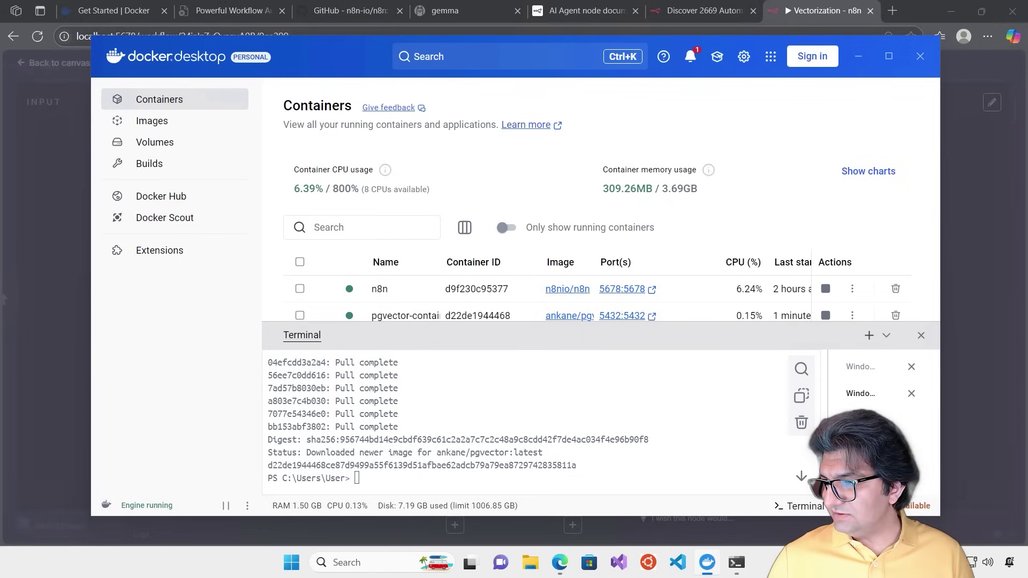
Run docker inspect on pgvector-container and copy its IP address 172.17.0.3
left_click(385, 478)
type("docker inspect -f '{{range .NetworkSettings.Networks}}{{.IPAddress}}{{end}}' pgvector-container")
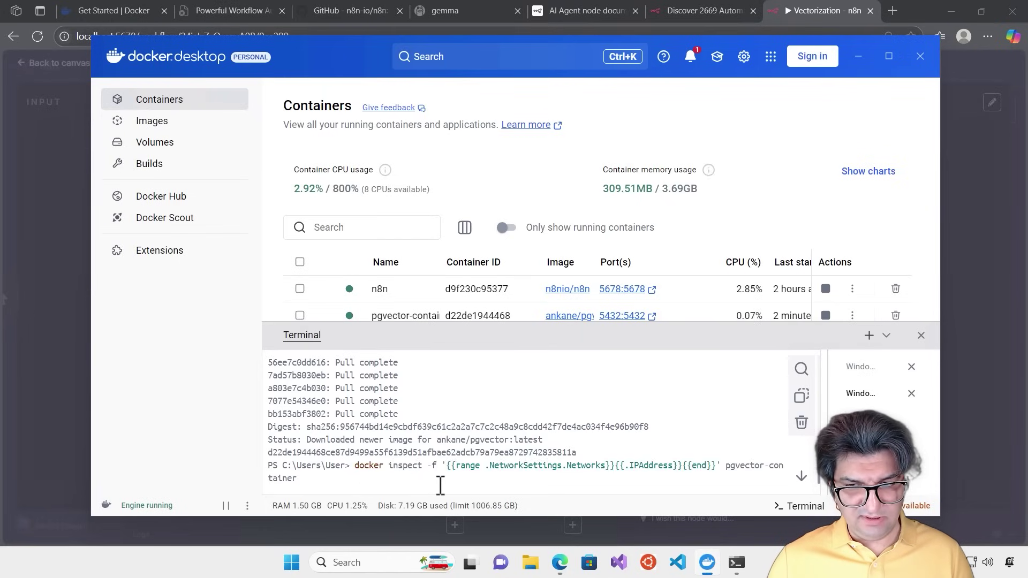
key("Return")
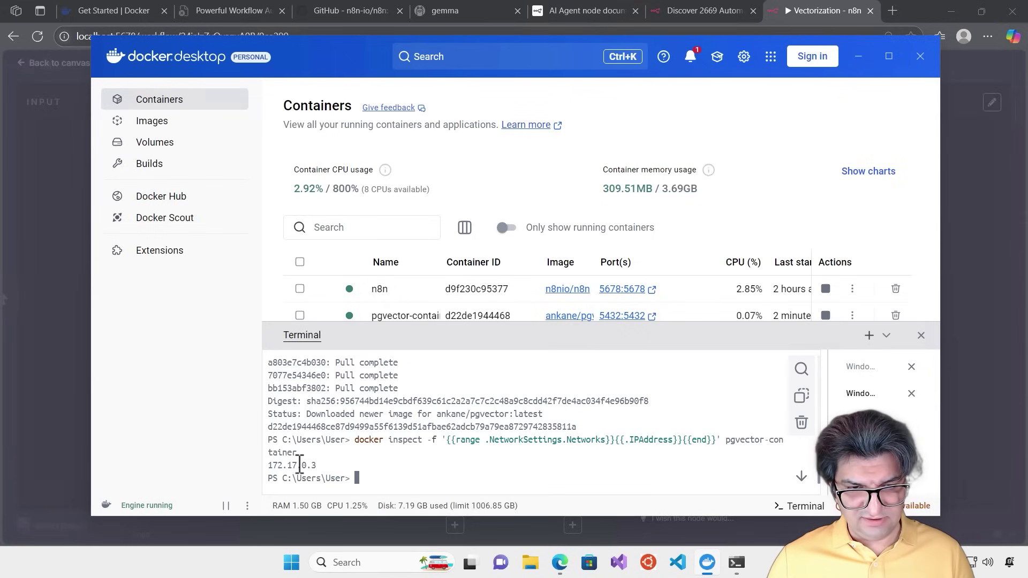
left_click_drag(320, 465, 264, 468)
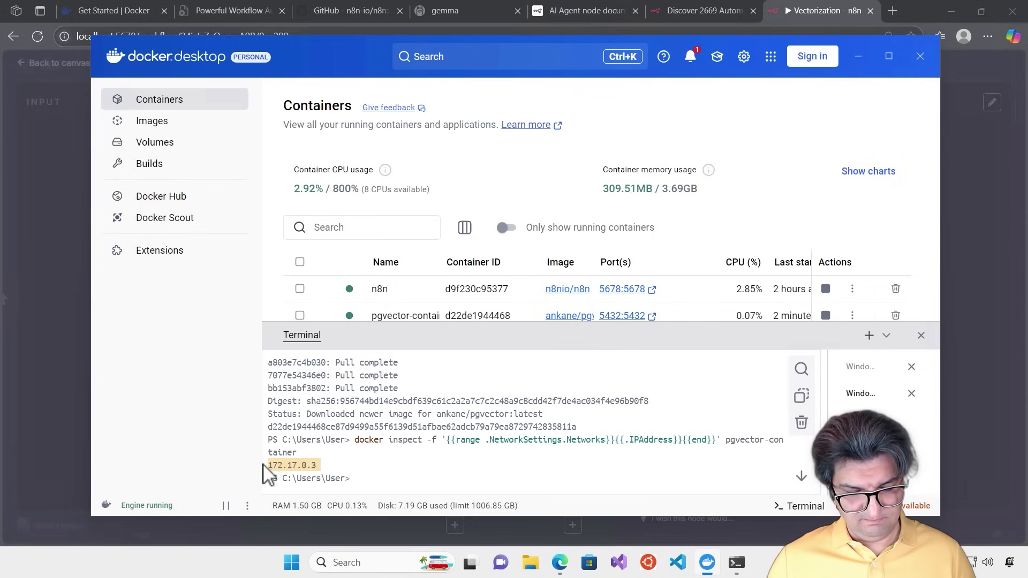
key("ctrl+c")
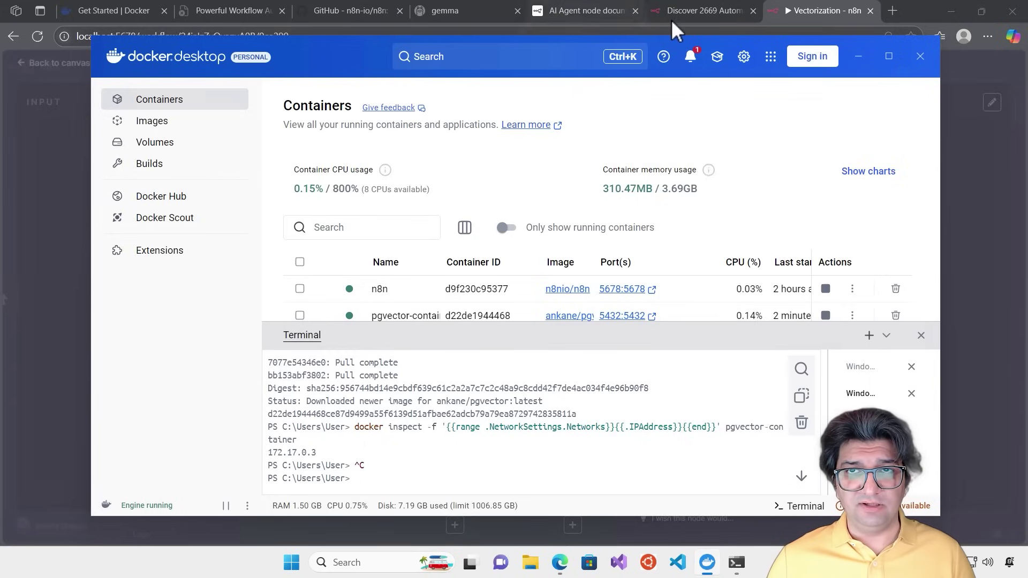
Change the credential's host to 172.17.0.3, retest successfully, and save
left_click(797, 14)
double_click(310, 267)
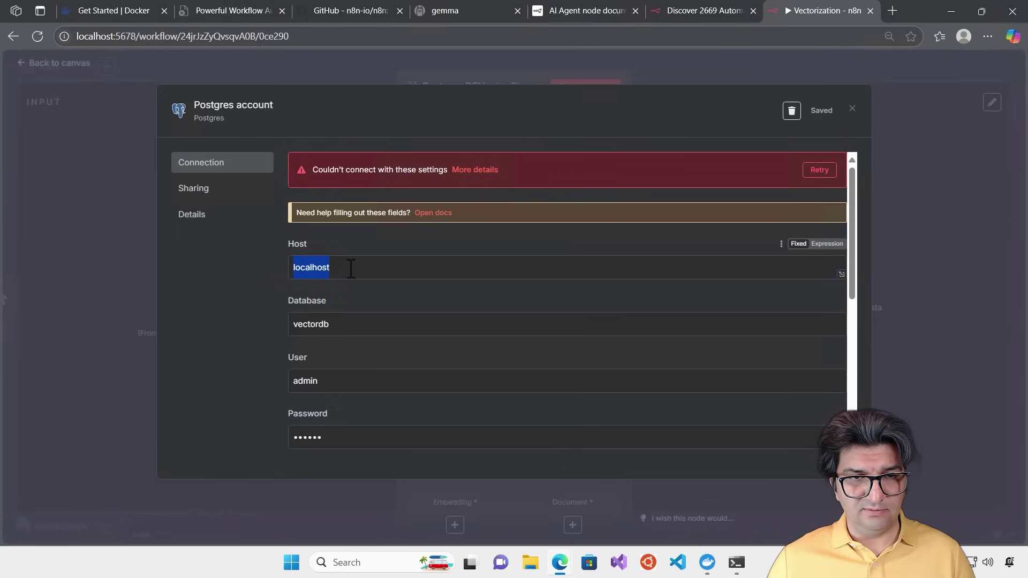
left_click_drag(367, 266, 211, 273)
key("ctrl+v")
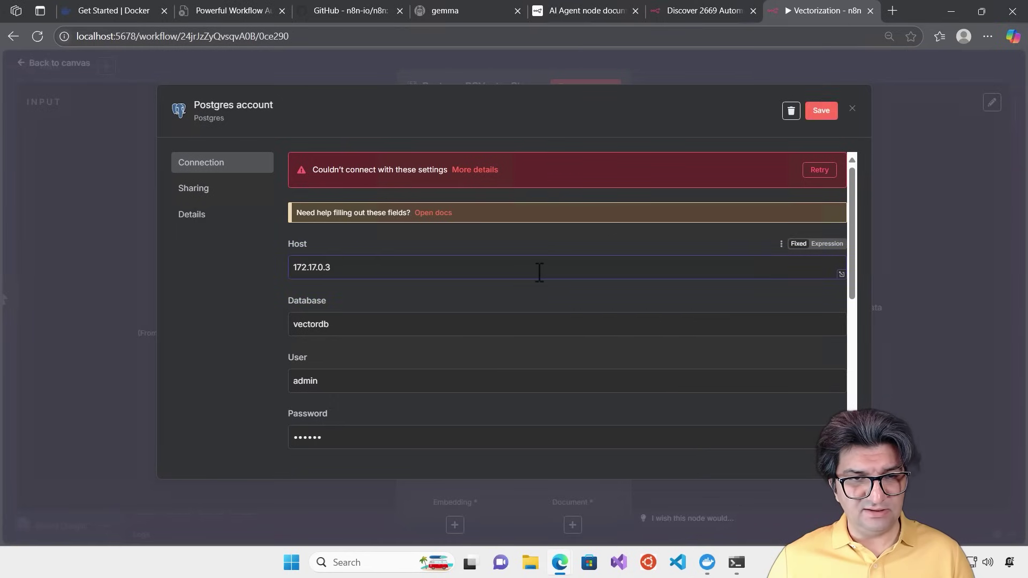
left_click(819, 171)
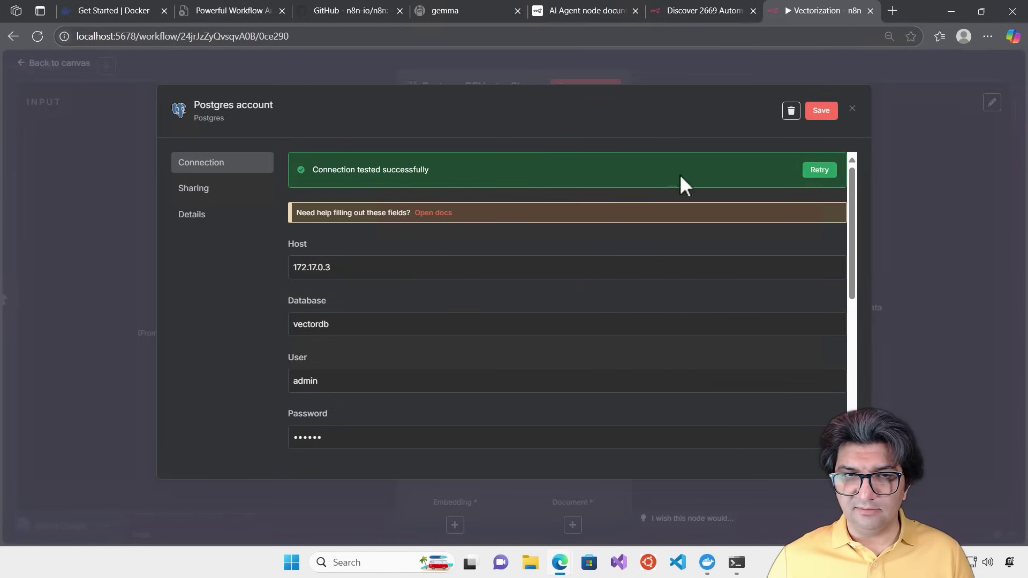
left_click(823, 113)
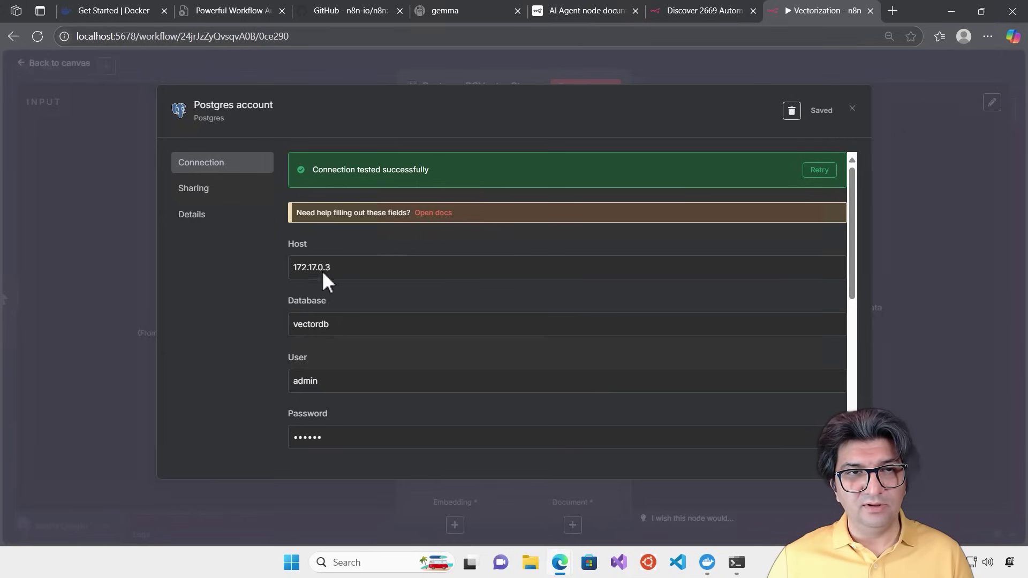
left_click(902, 127)
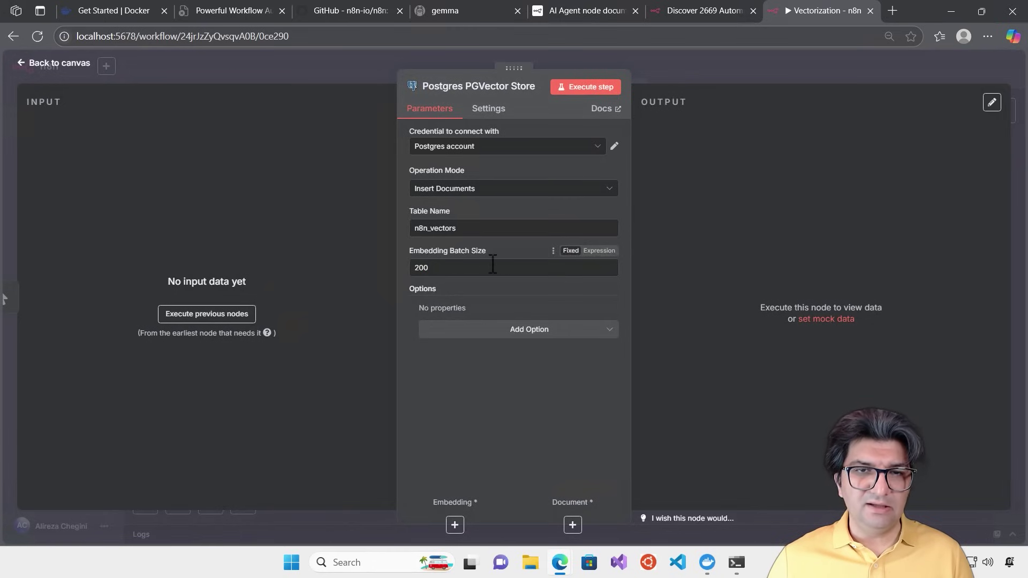
Rename the PGVector table from n8n_vectors to knowledge_table
left_click(489, 229)
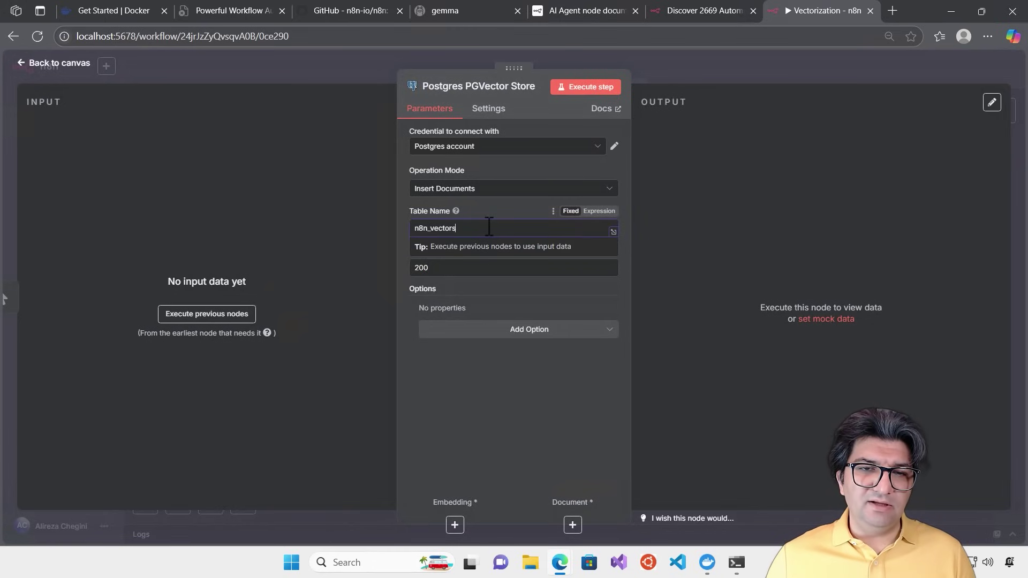
left_click_drag(456, 229, 354, 217)
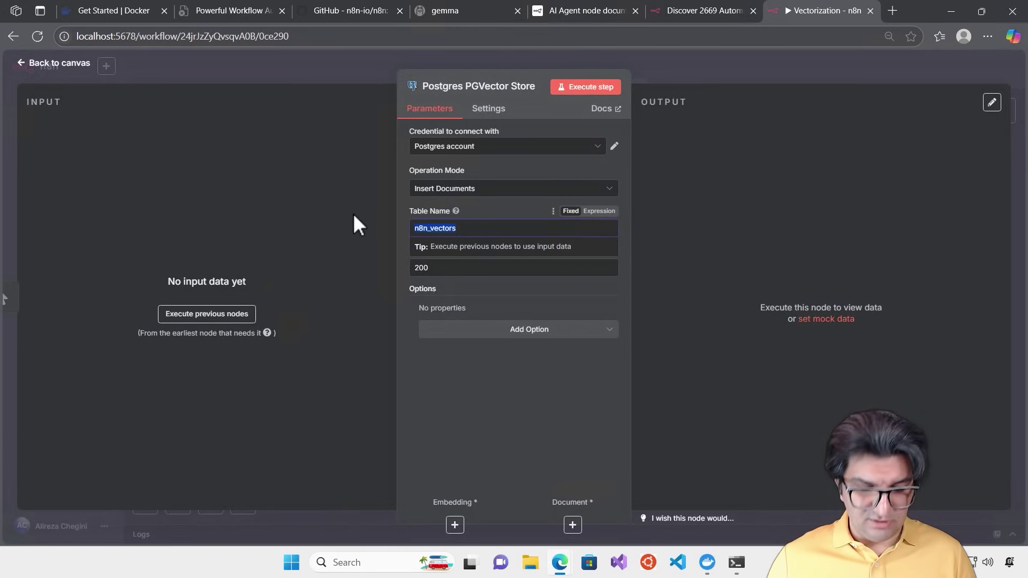
type("knowledge")
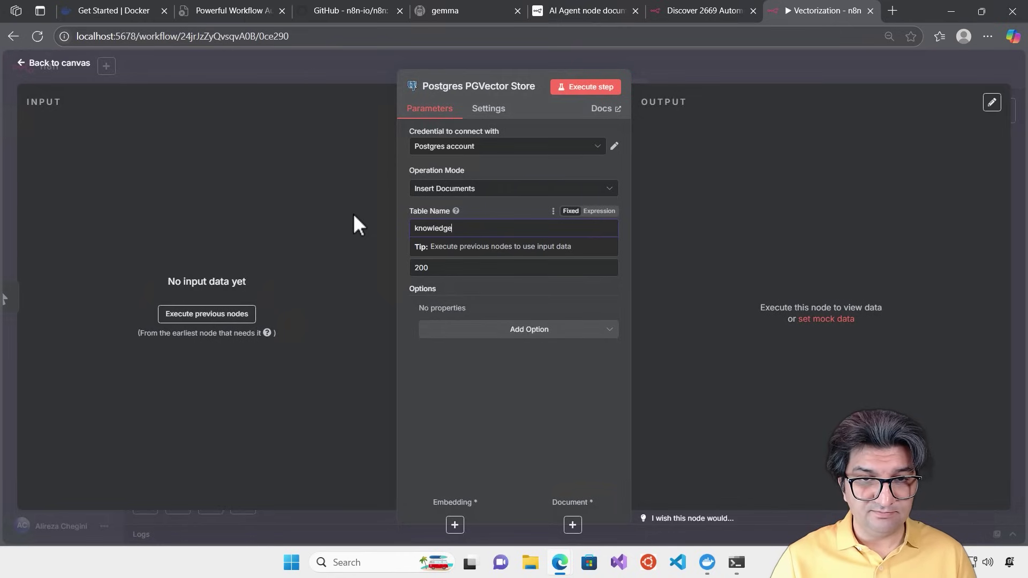
type("_table")
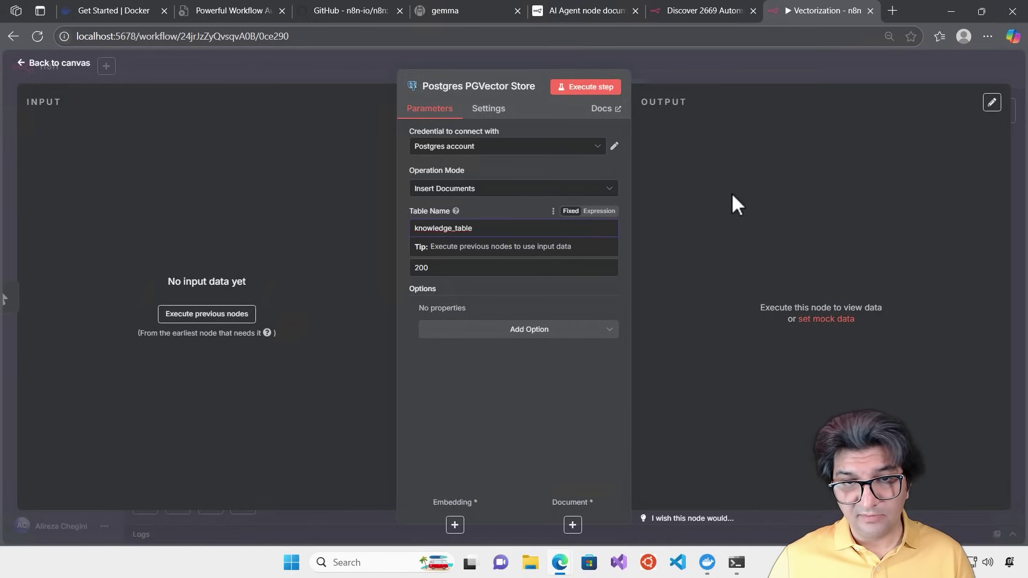
left_click(706, 196)
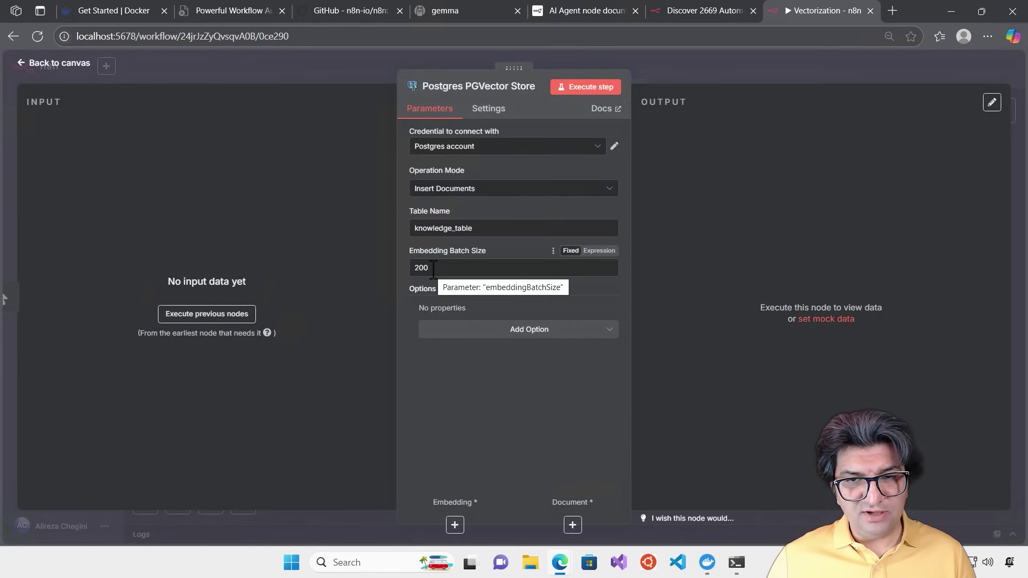
mouse_move(492, 252)
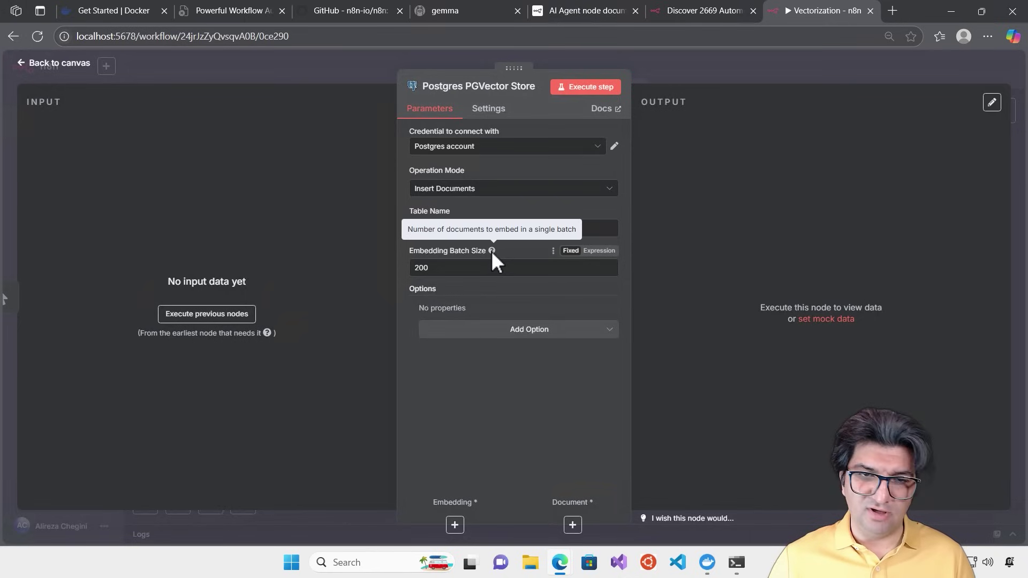
left_click(677, 63)
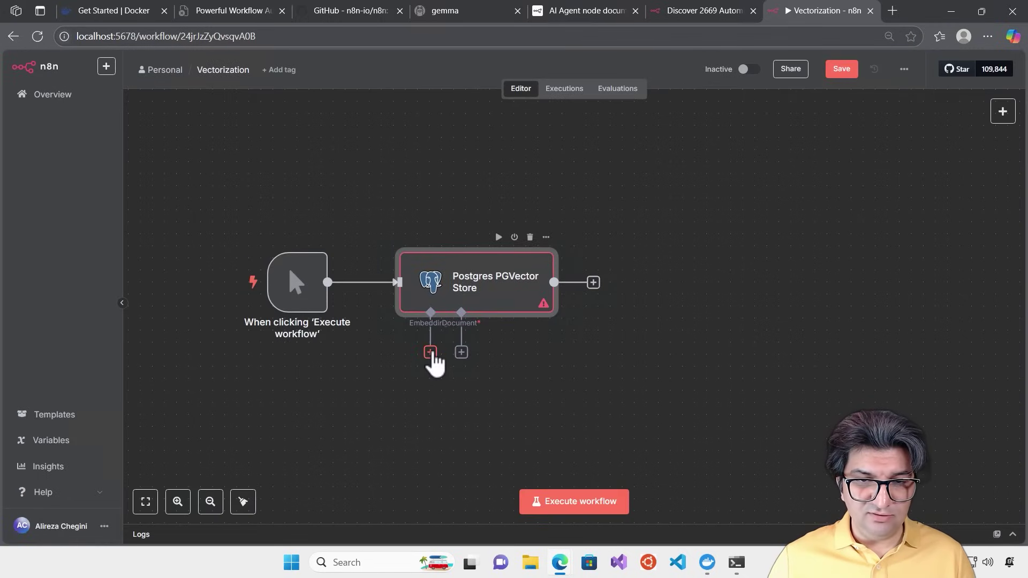
Reopen the PGVector Store node to check its extra options, then return to the canvas
double_click(459, 282)
left_click(576, 337)
left_click(737, 66)
left_click(737, 66)
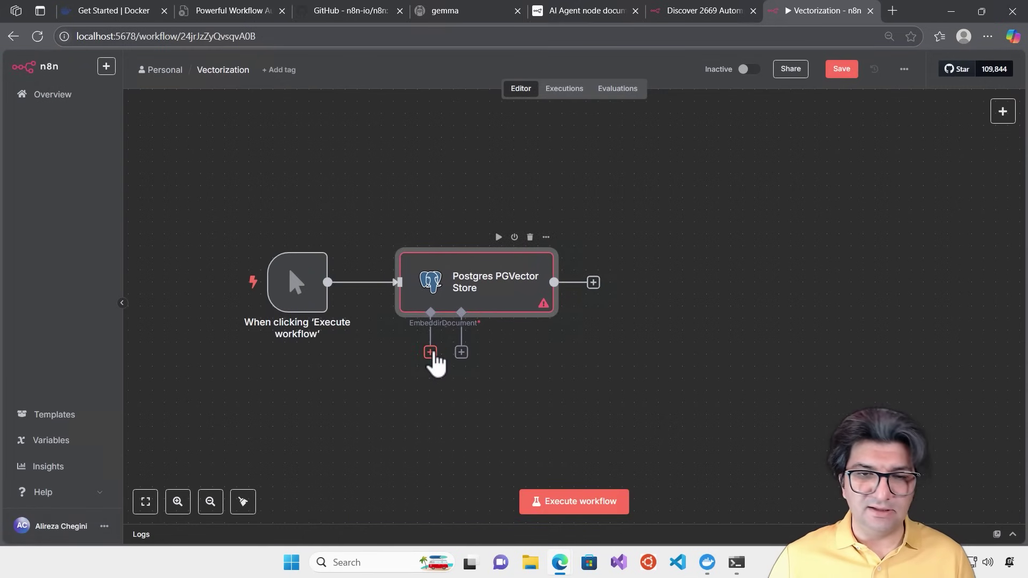
Attach an Embeddings Ollama node using the nomic-embed-text:latest model
left_click(430, 353)
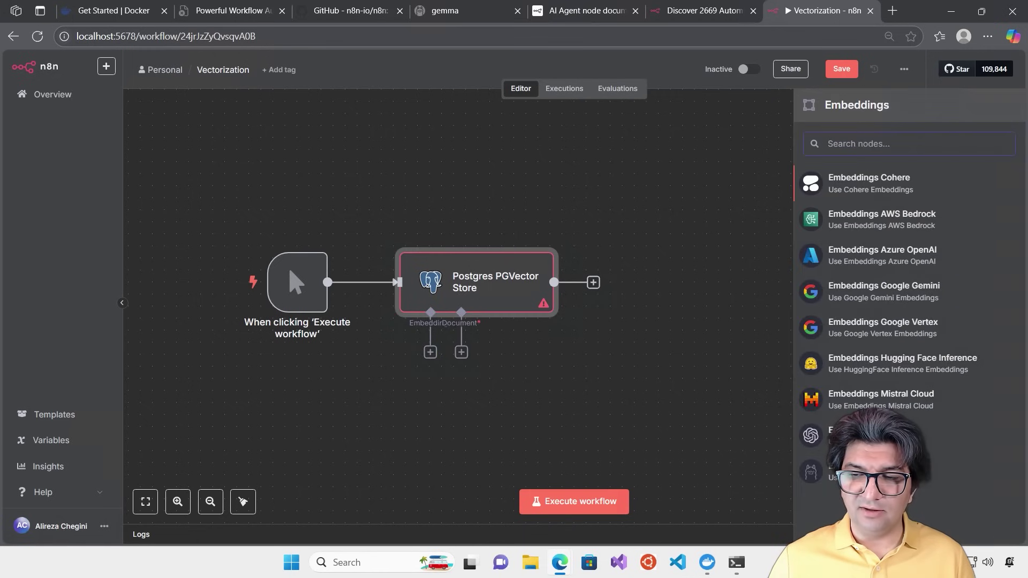
left_click(835, 471)
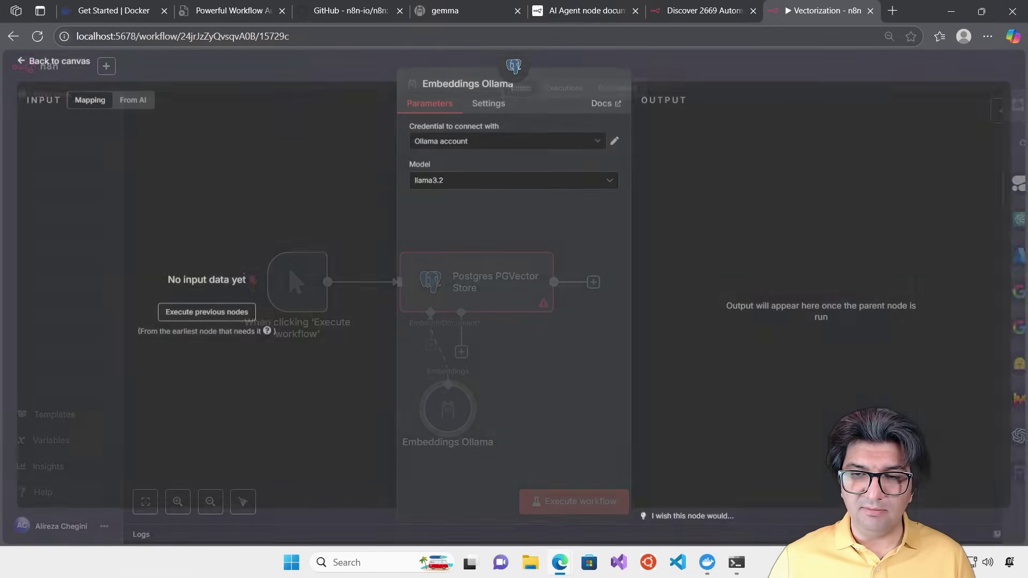
left_click(608, 183)
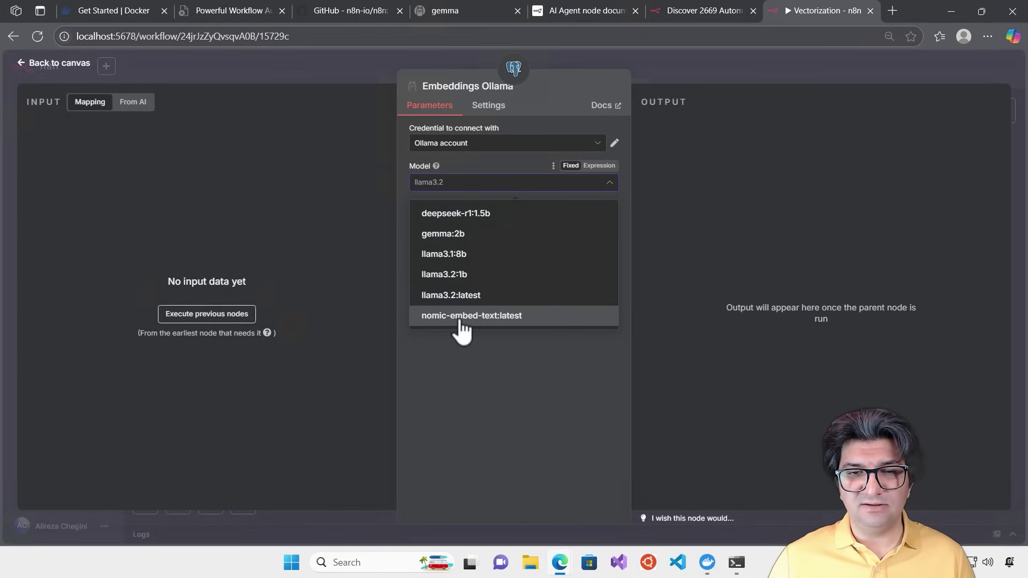
left_click(489, 321)
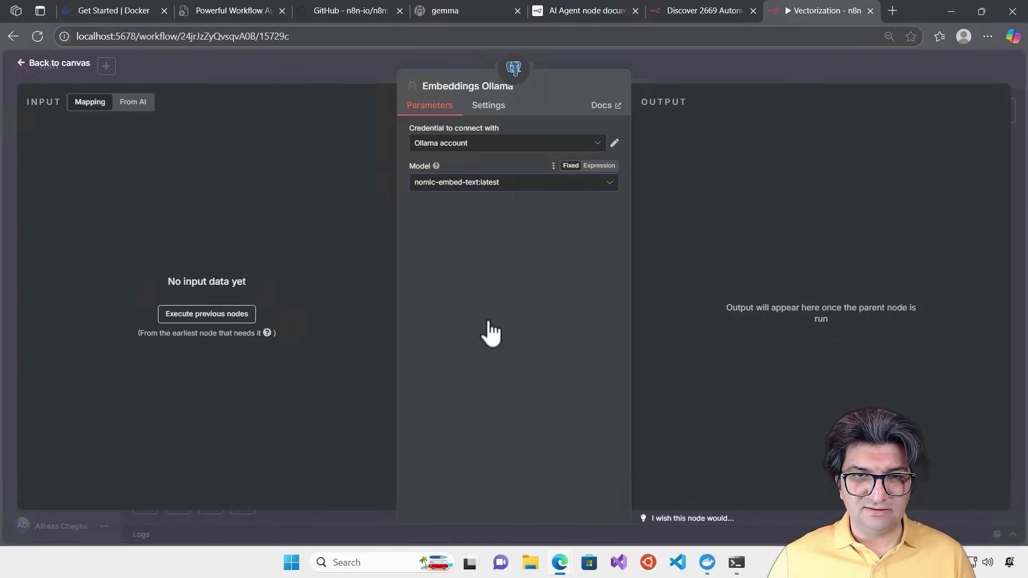
left_click(716, 62)
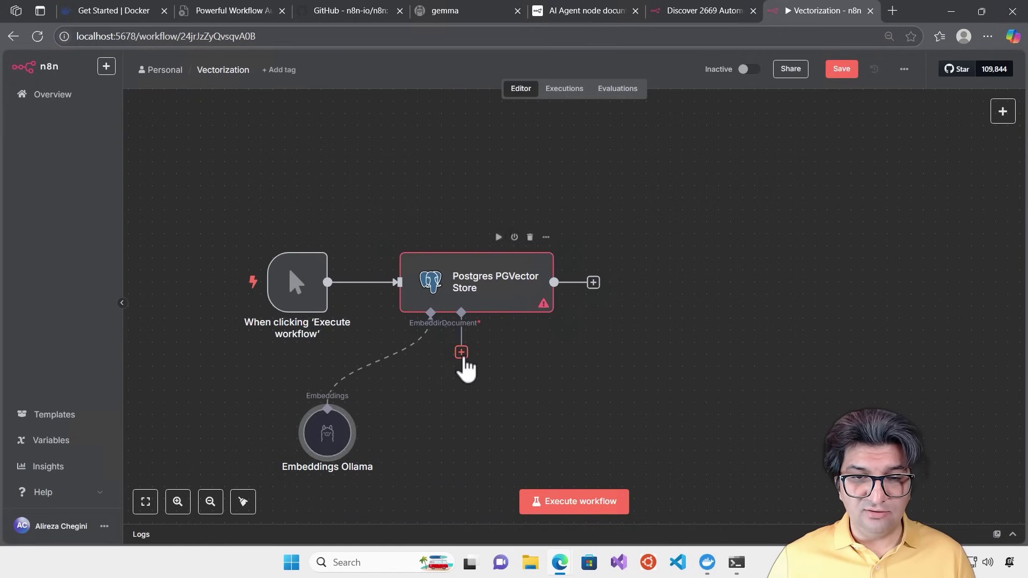
left_click(462, 352)
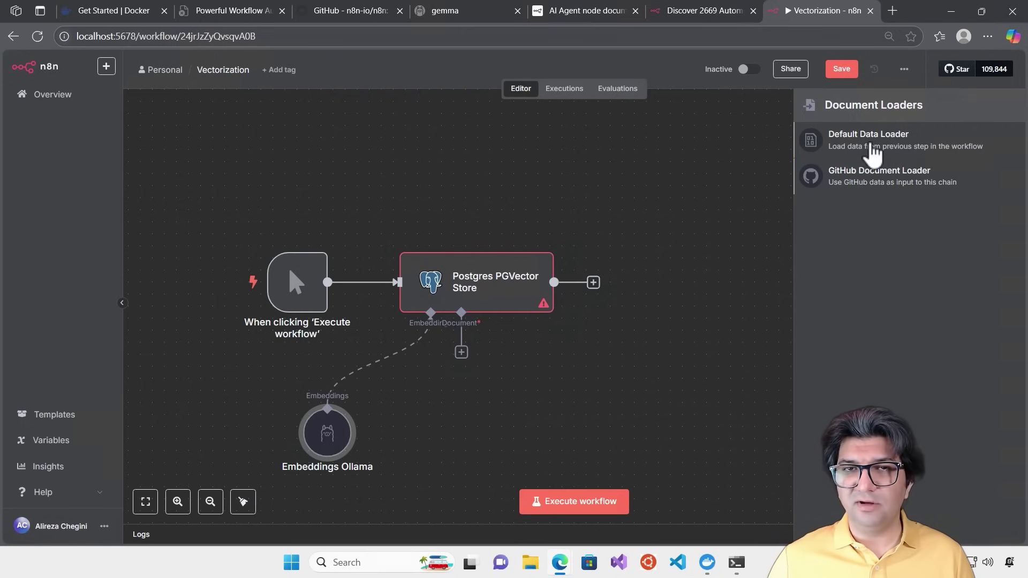
Add a Default Data Loader with Type of Data set to Binary
left_click(873, 152)
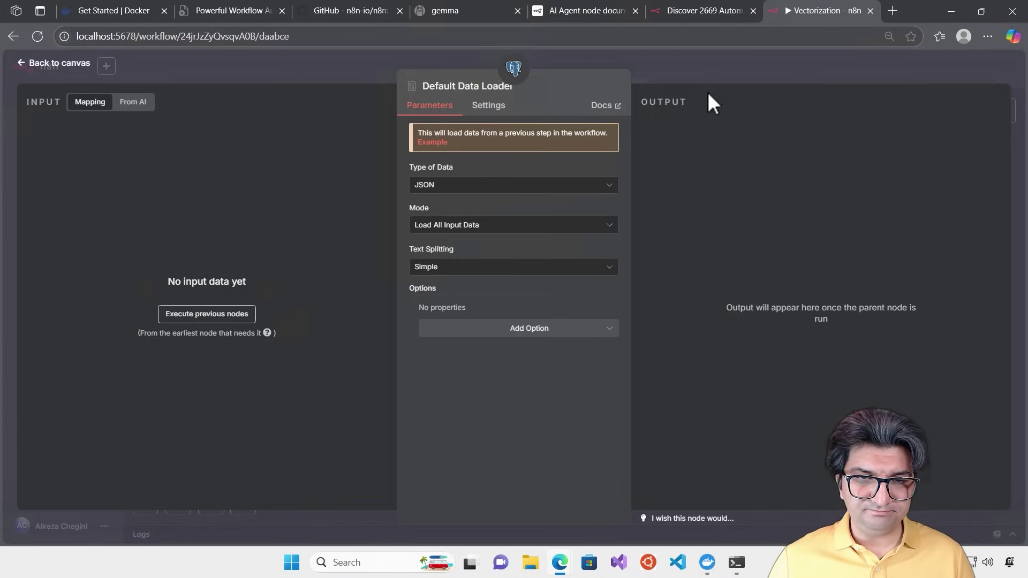
left_click(532, 187)
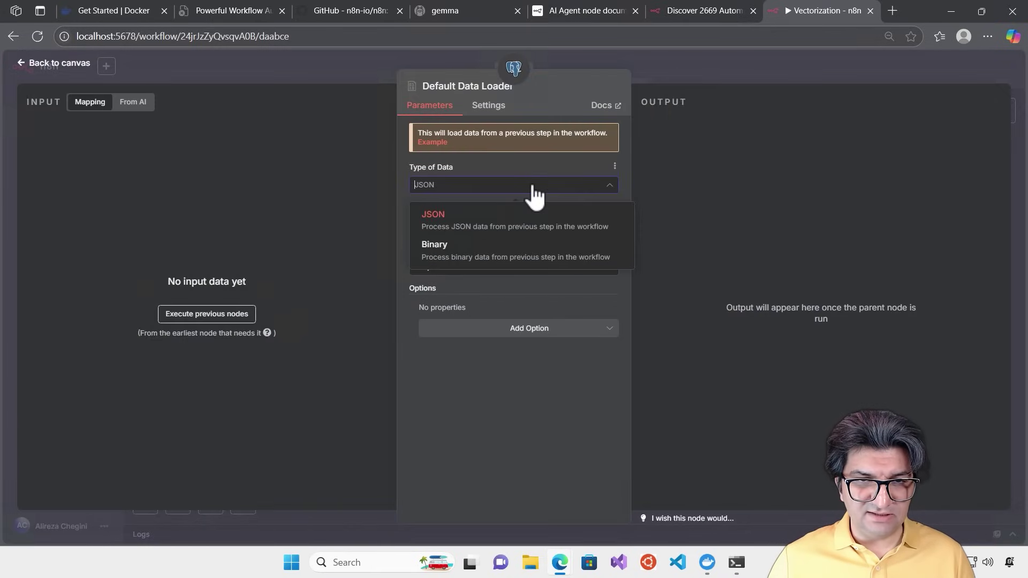
left_click(490, 252)
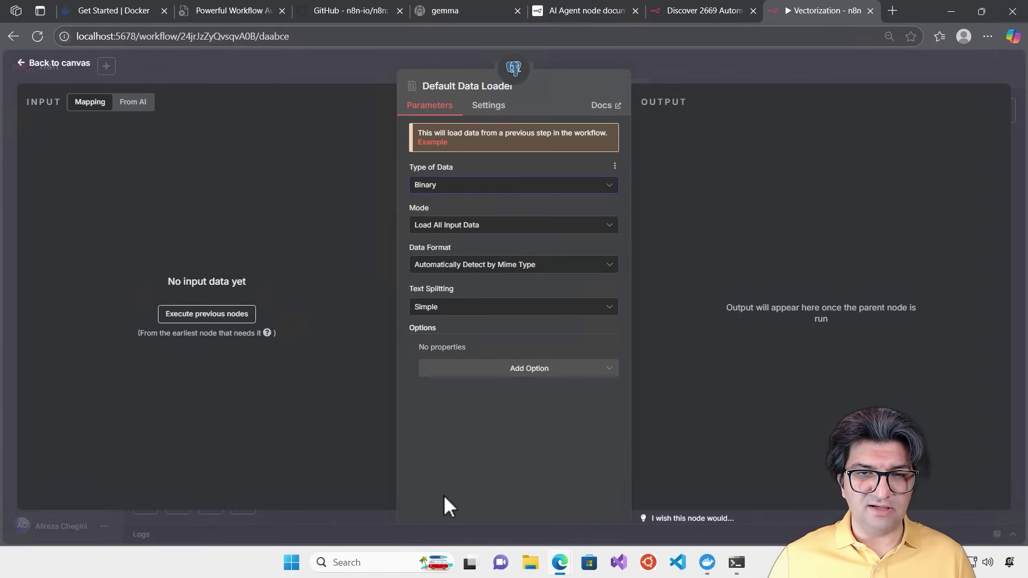
left_click(786, 72)
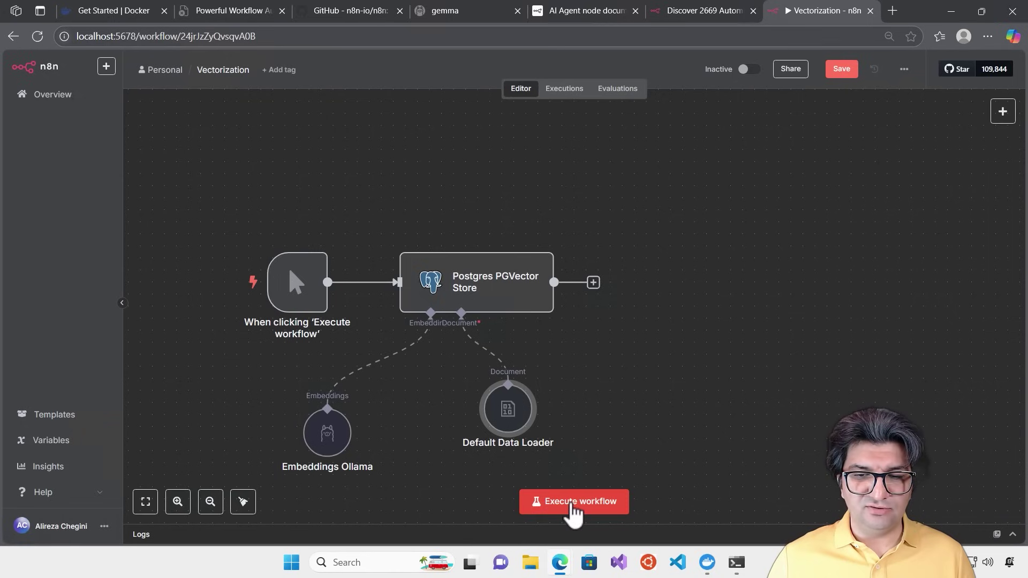
Save and execute the Vectorization workflow, passing 1 item to the PGVector Store
left_click(837, 73)
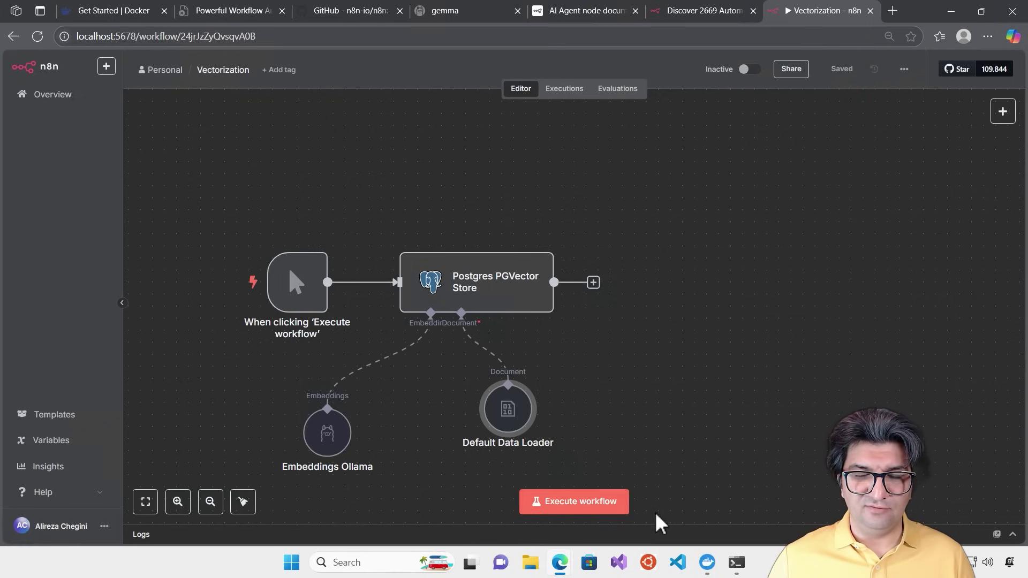
left_click(586, 509)
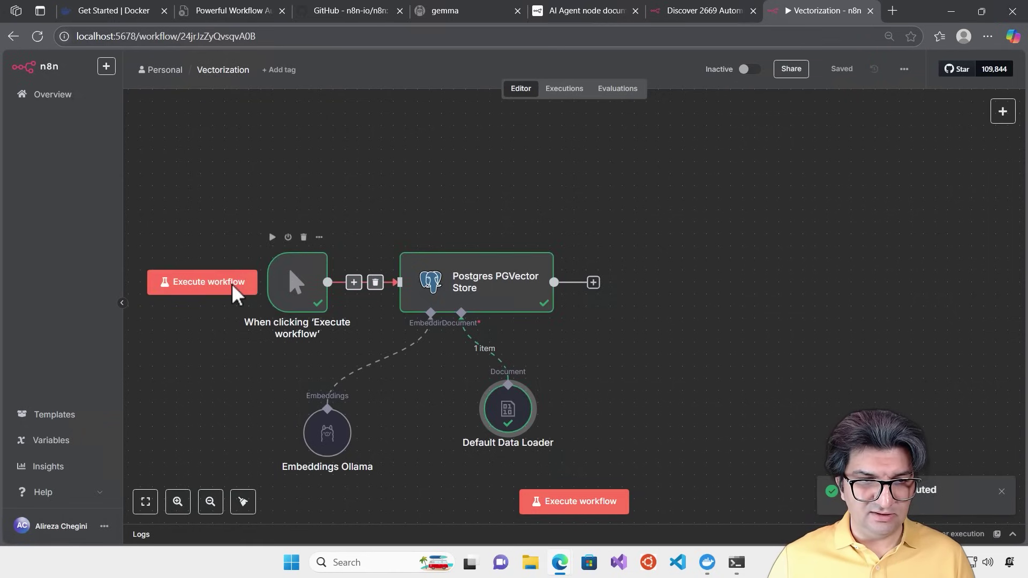
left_click_drag(313, 288, 280, 275)
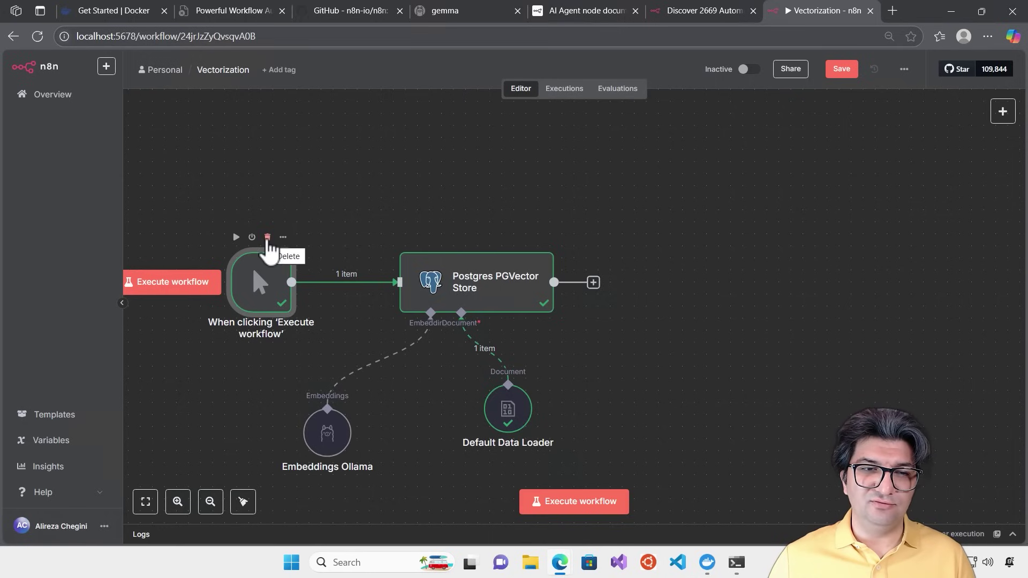
Replace the manual trigger with an On form submission trigger
left_click(267, 236)
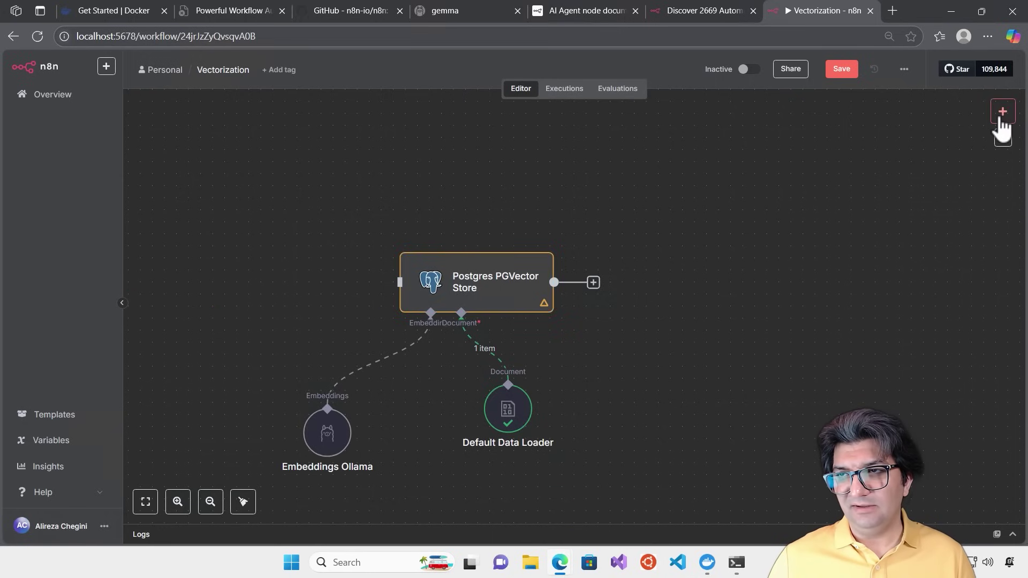
left_click(1001, 113)
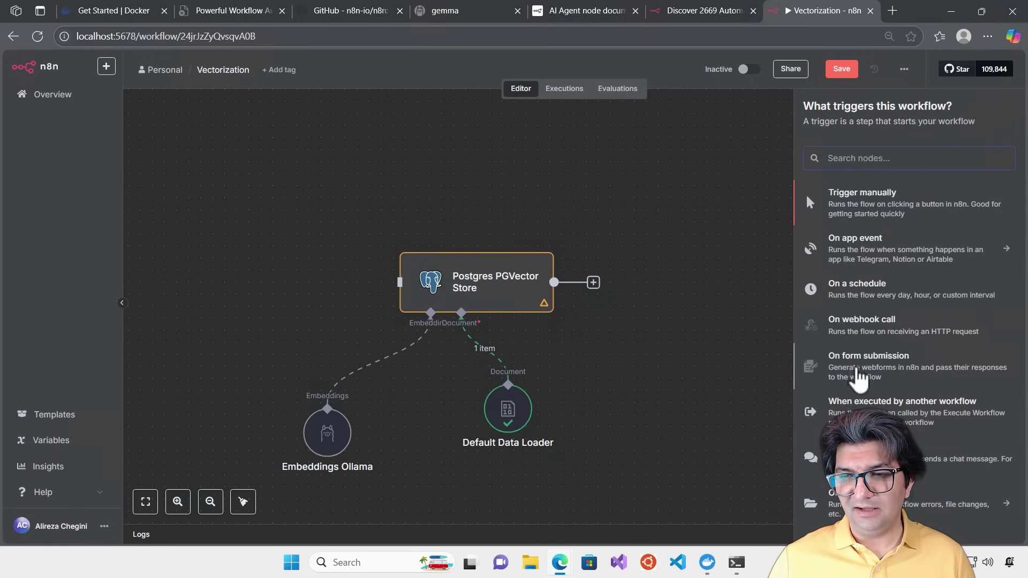
left_click(864, 374)
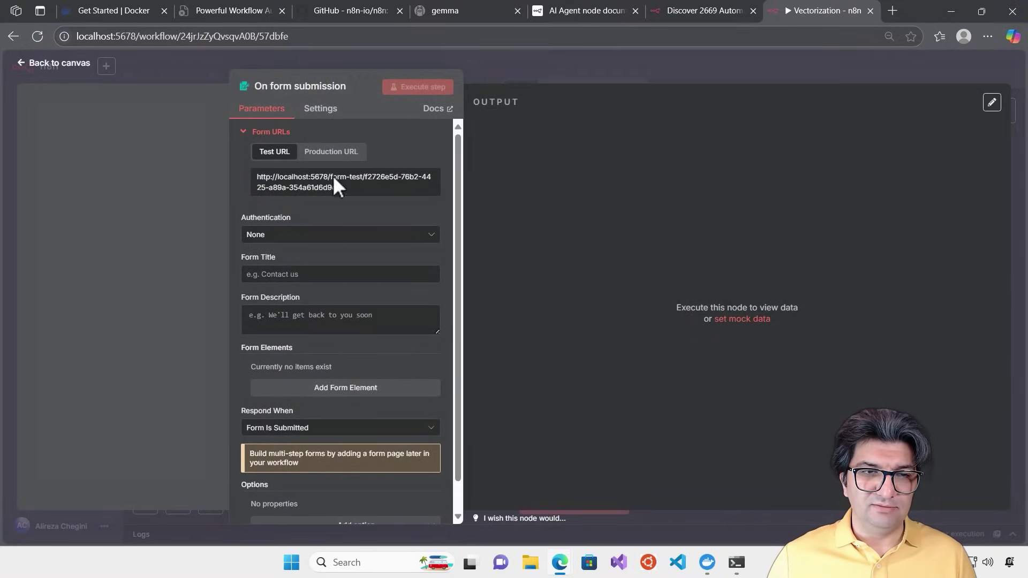
left_click_drag(455, 192, 462, 227)
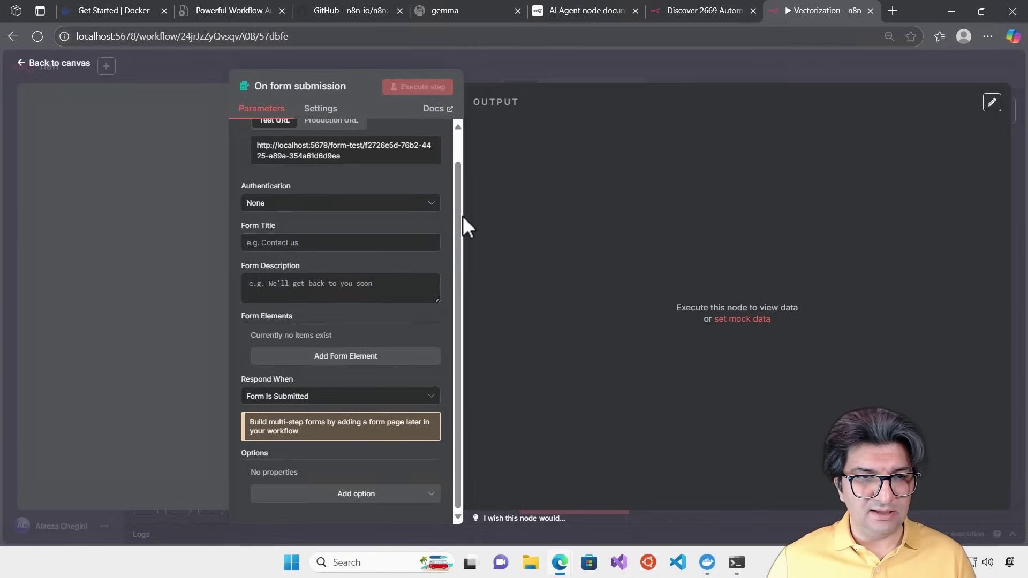
Title the form 'File upload' and add a 'File name' field of type File
left_click(314, 244)
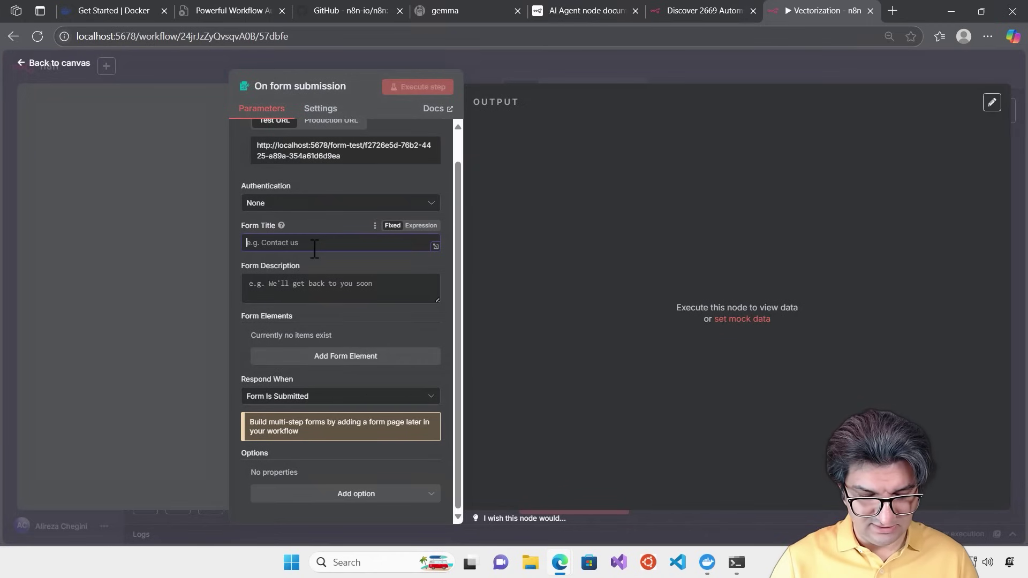
type("File upload")
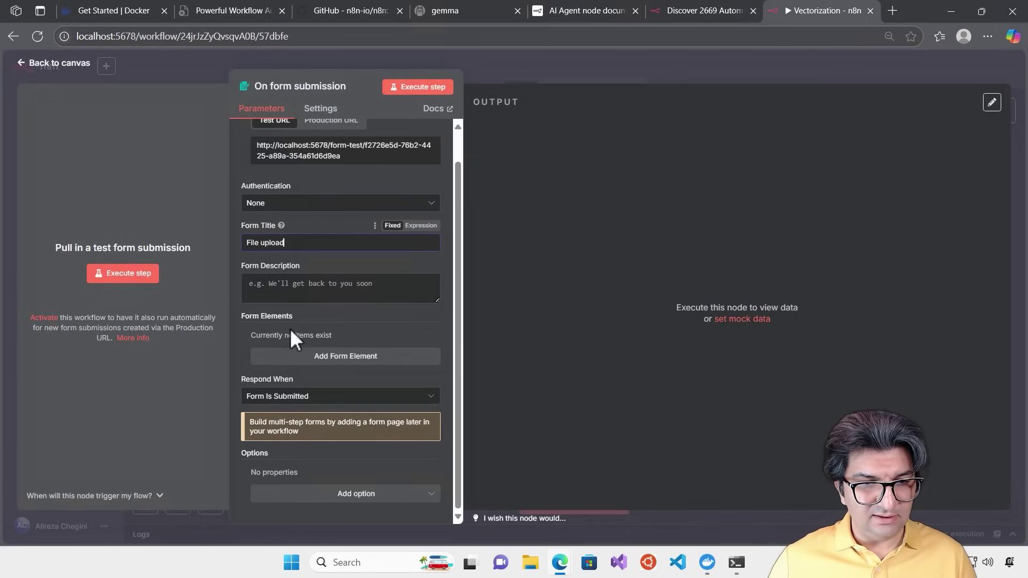
left_click(354, 357)
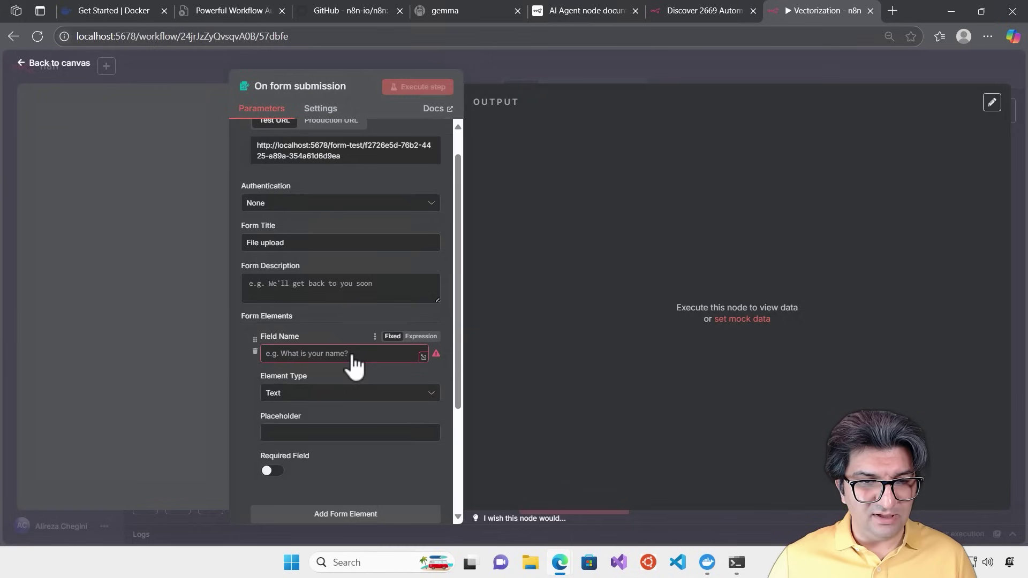
type("File NA")
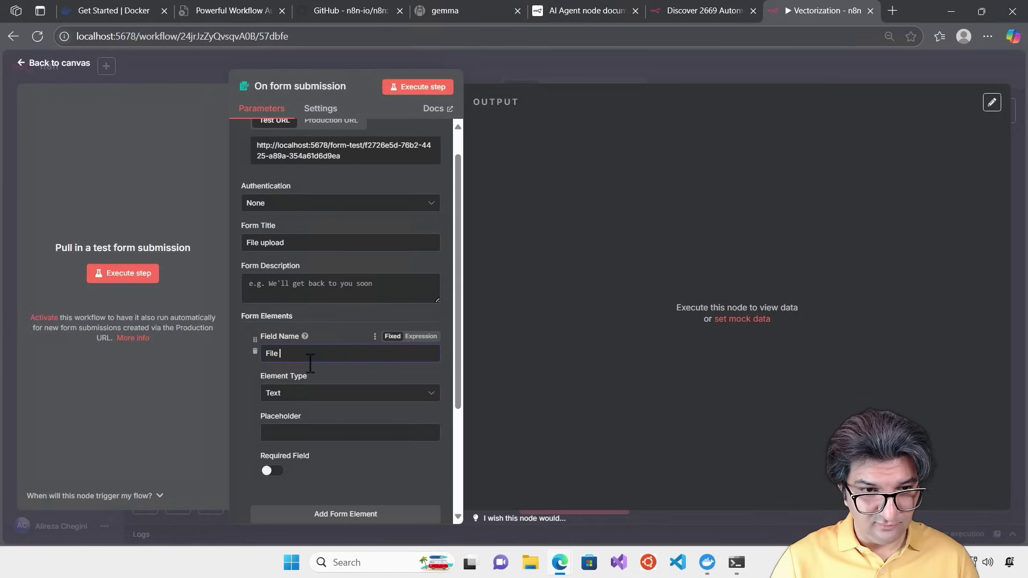
key("BackSpace")
key("BackSpace")
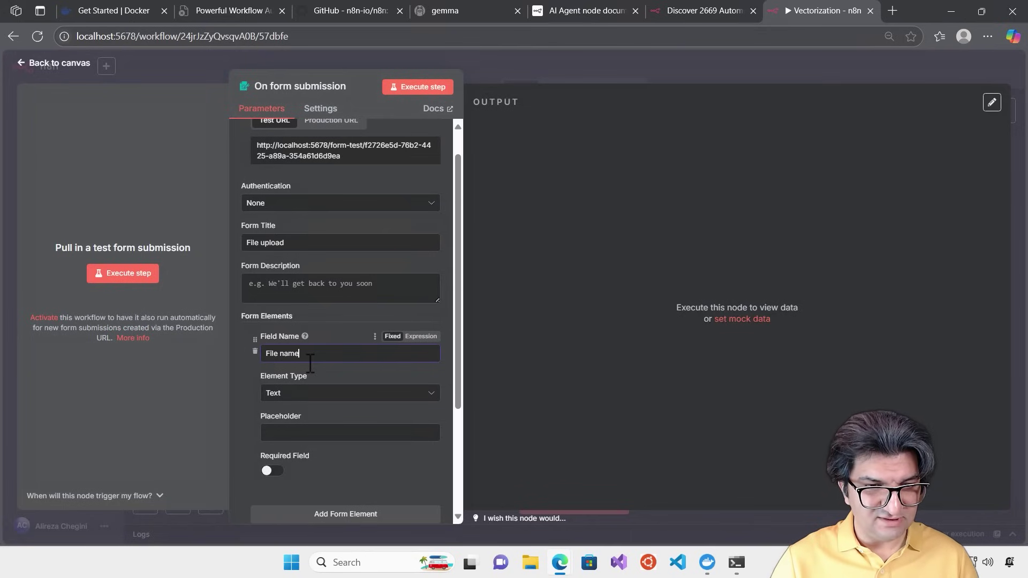
left_click(314, 399)
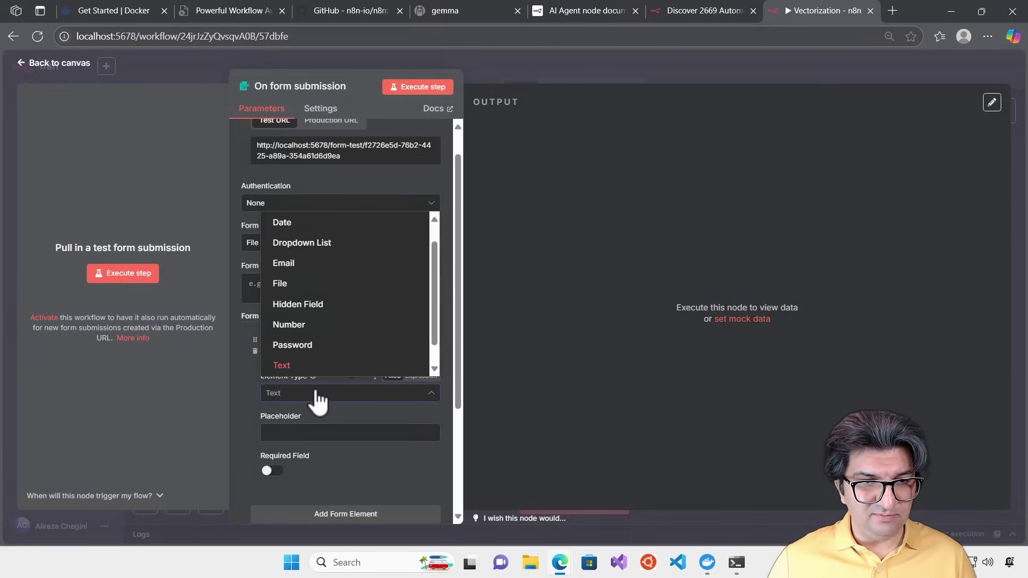
left_click(315, 283)
scroll(396, 391, "down", 3)
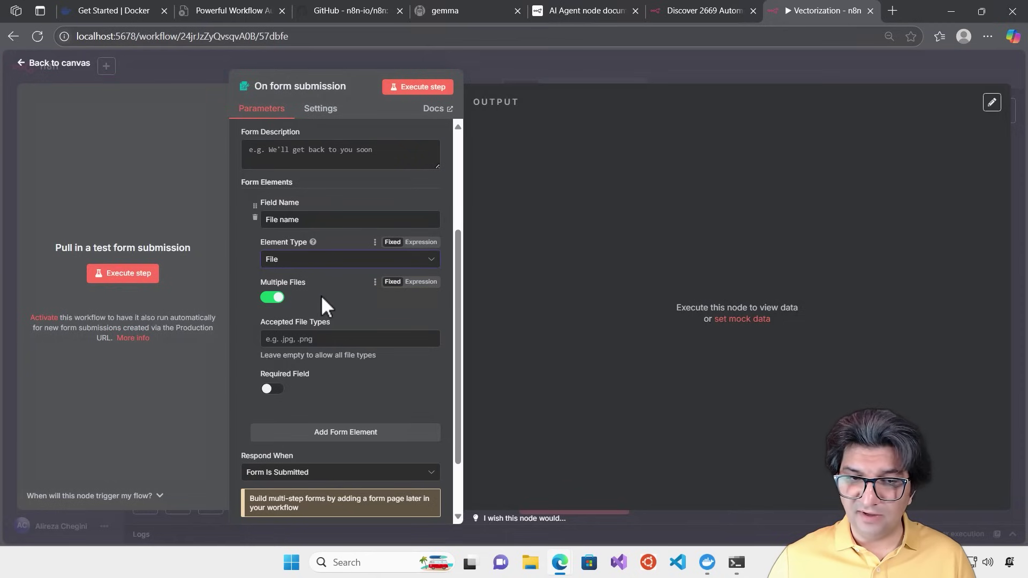
scroll(329, 313, "down", 1)
scroll(330, 311, "up", 5)
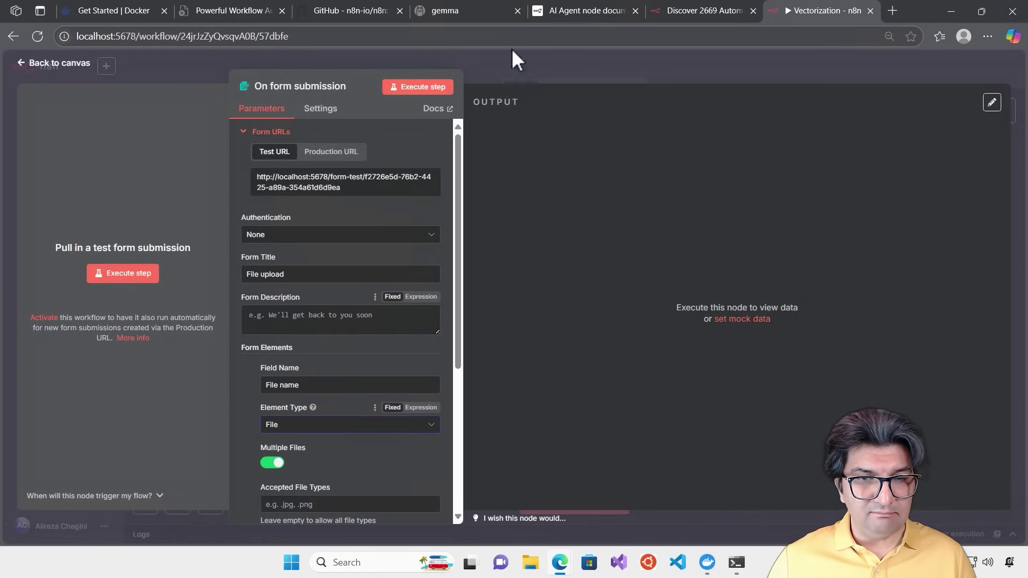
Save the workflow and connect the form trigger to the Postgres PGVector Store
left_click(575, 64)
left_click(842, 69)
left_click_drag(580, 317, 283, 279)
left_click_drag(360, 290, 413, 298)
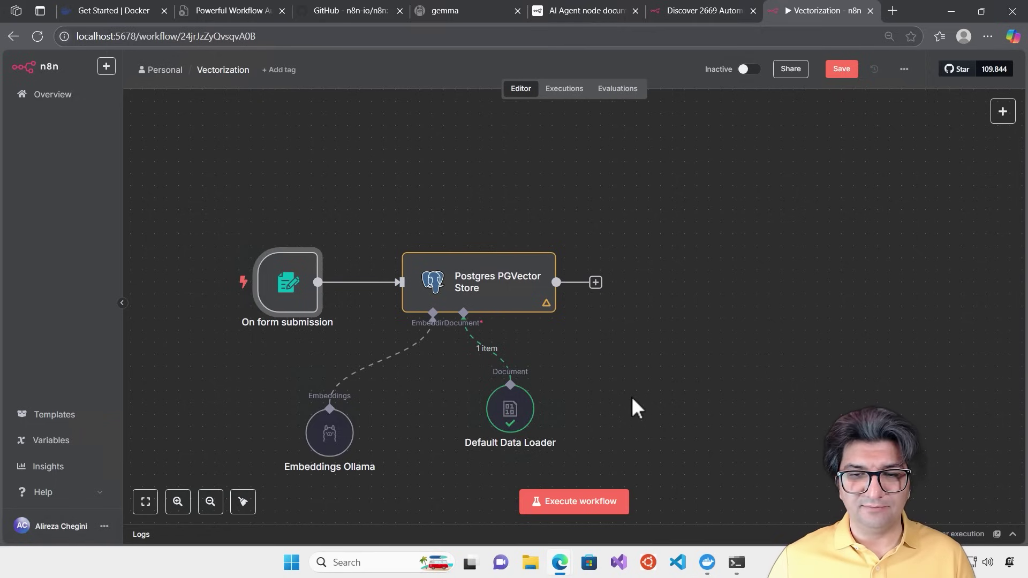
Run the workflow's test form, upload gpt-4o-system-card.pdf and submit it for vectorization
left_click(575, 502)
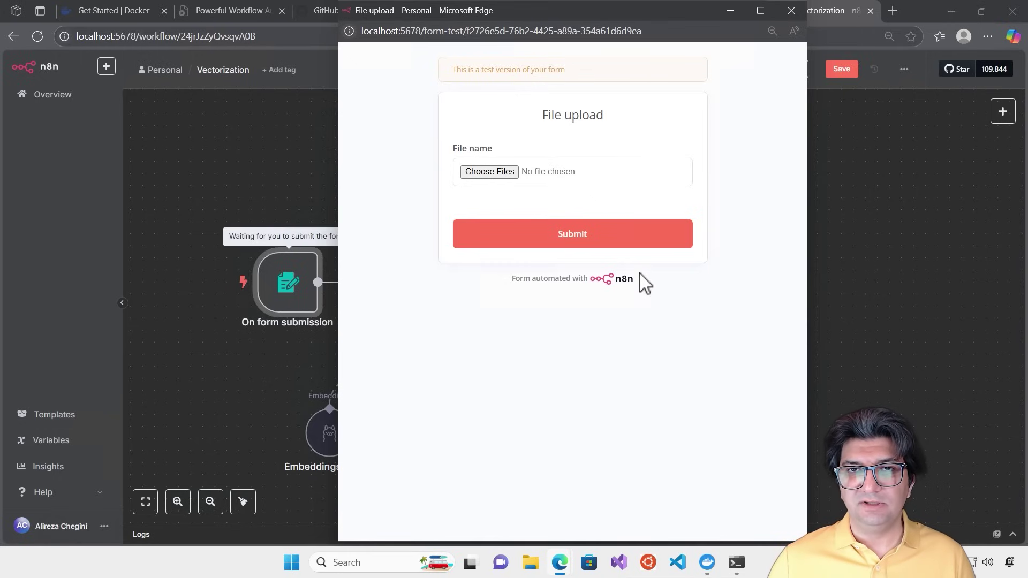
left_click(489, 173)
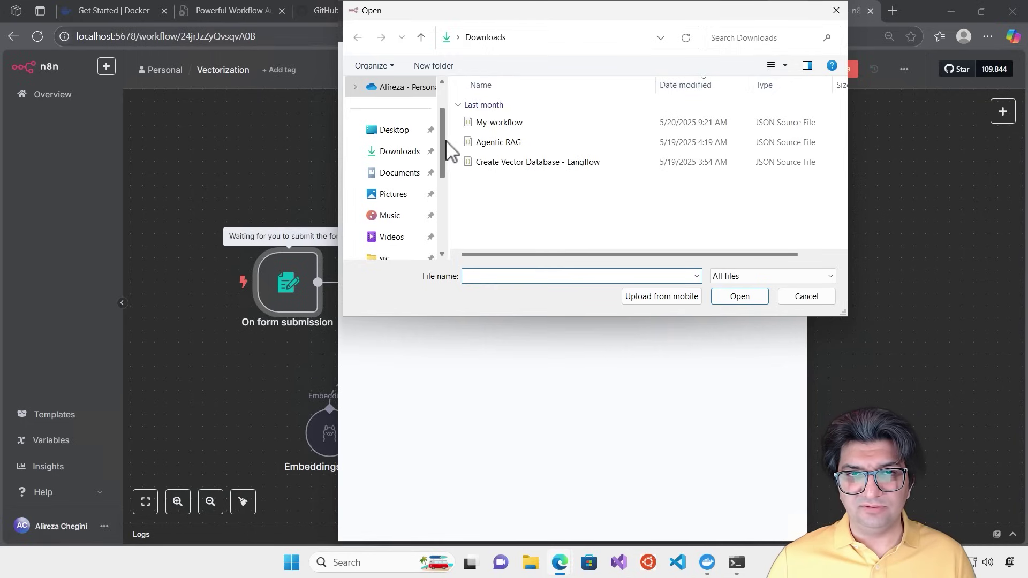
scroll(444, 164, "down", 2)
scroll(441, 140, "up", 3)
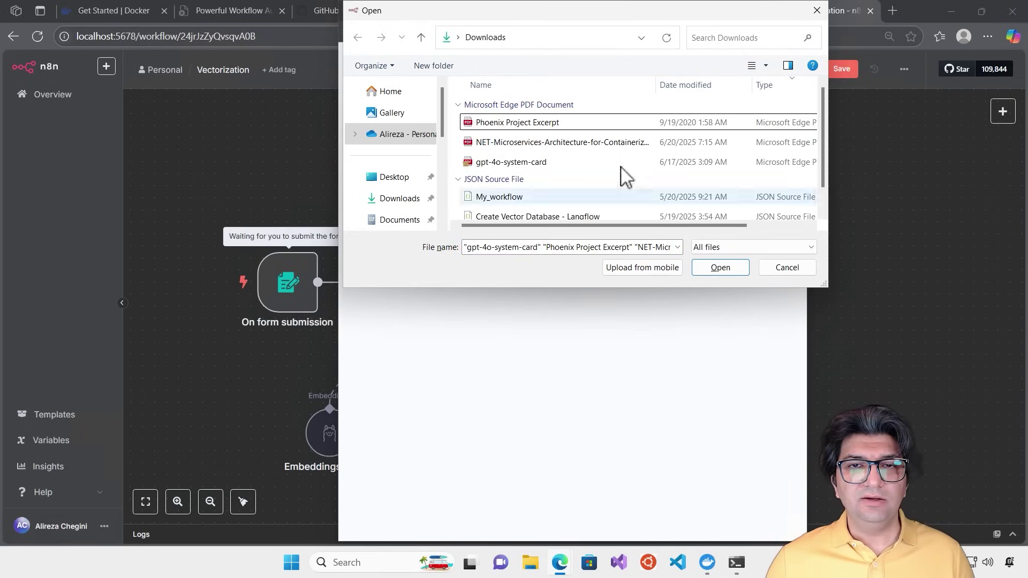
left_click(509, 162)
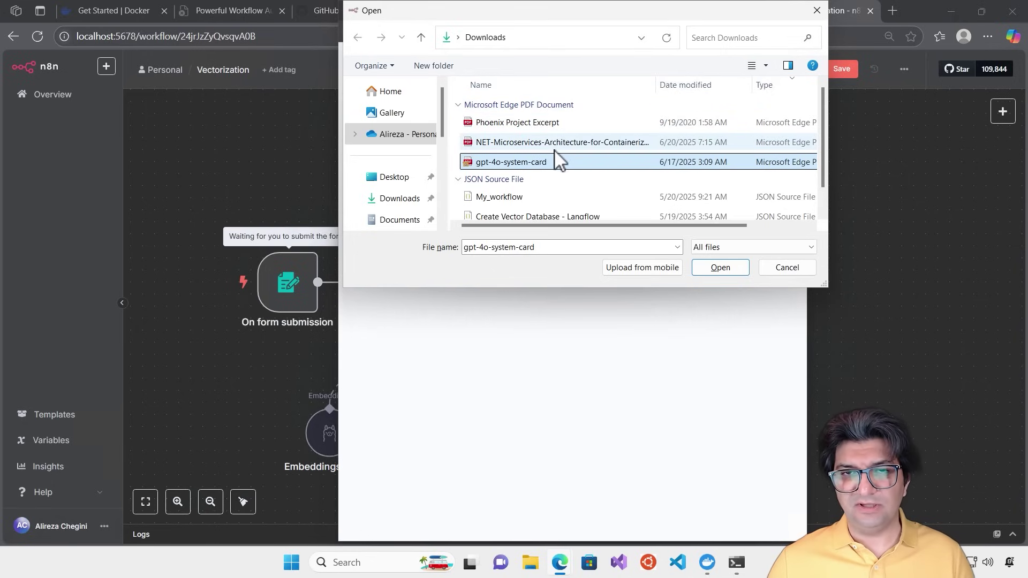
left_click(511, 144)
left_click(499, 162)
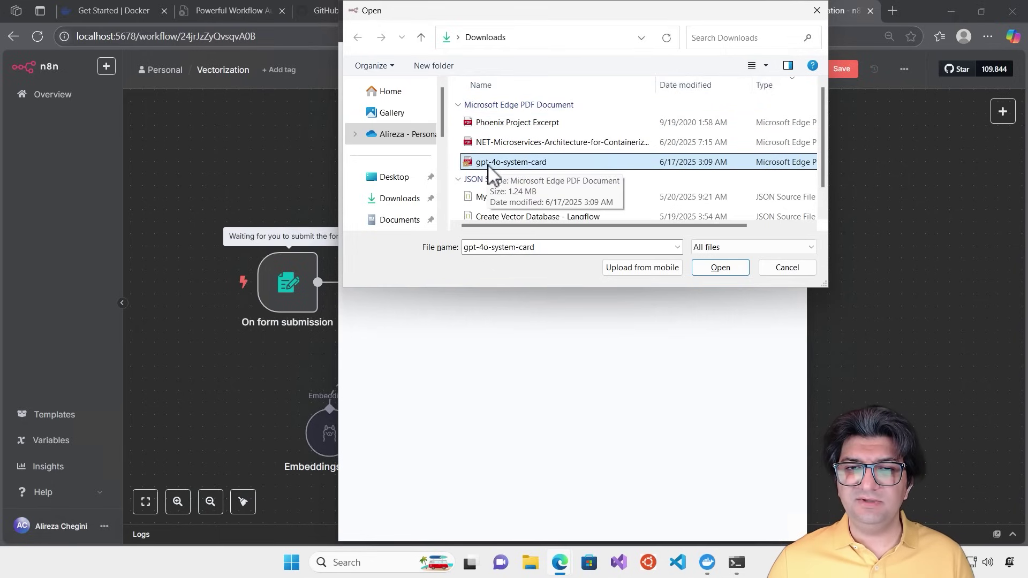
left_click(716, 268)
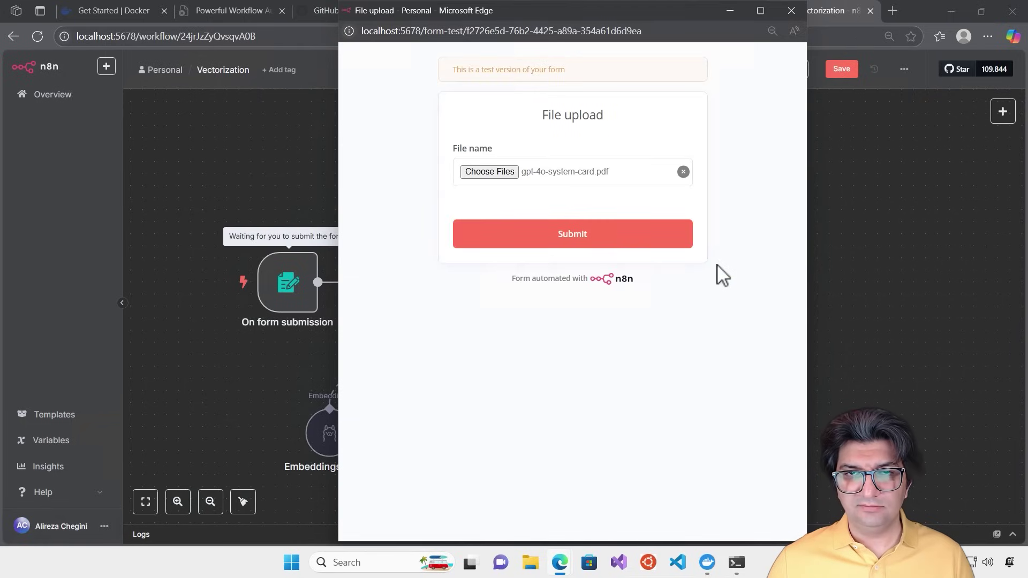
left_click(568, 236)
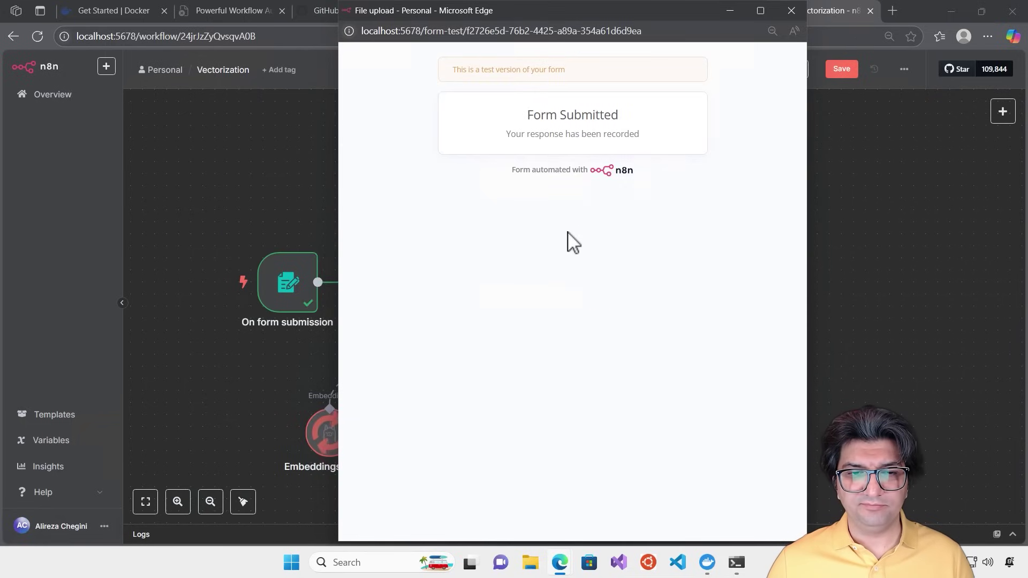
left_click(791, 10)
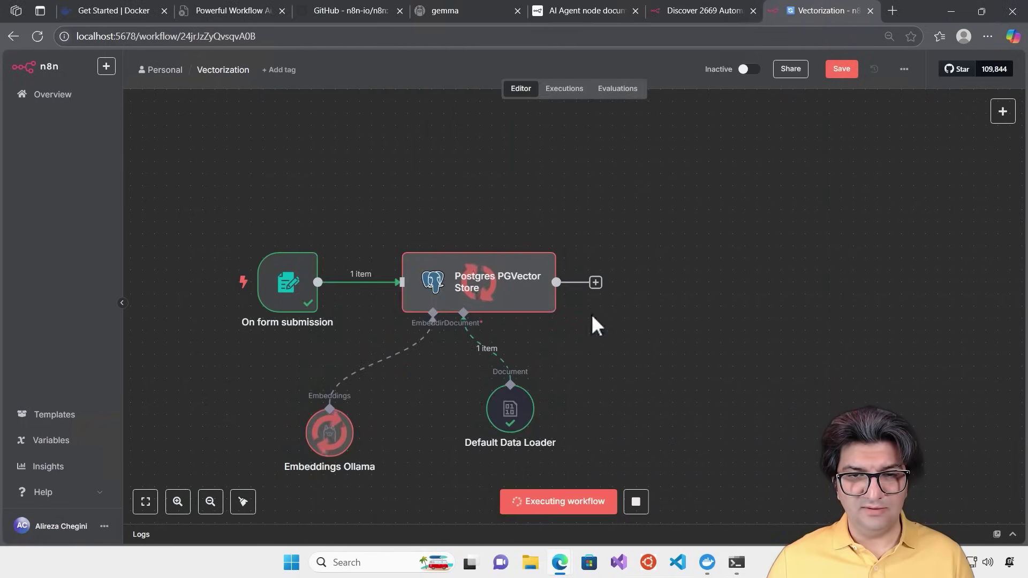
In the execution logs, inspect the Default Data Loader and Embeddings Ollama data for the PDF text
left_click(380, 532)
left_click_drag(447, 393, 461, 217)
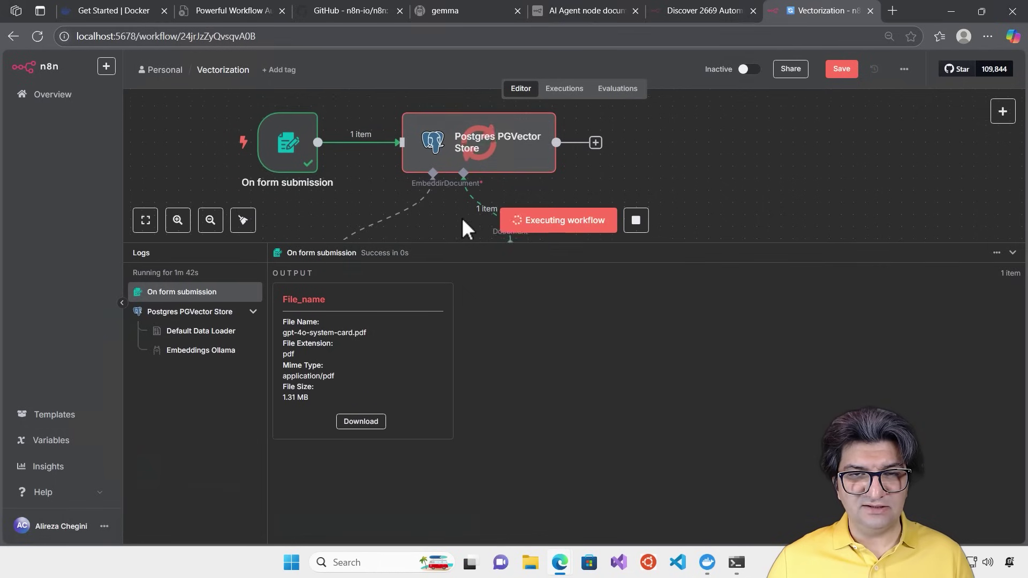
left_click(196, 309)
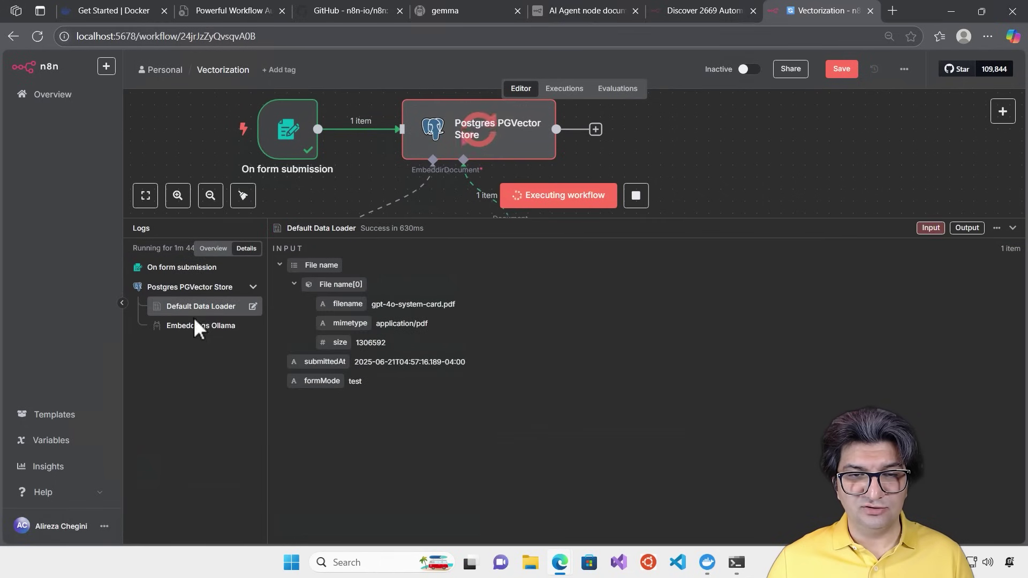
left_click(192, 326)
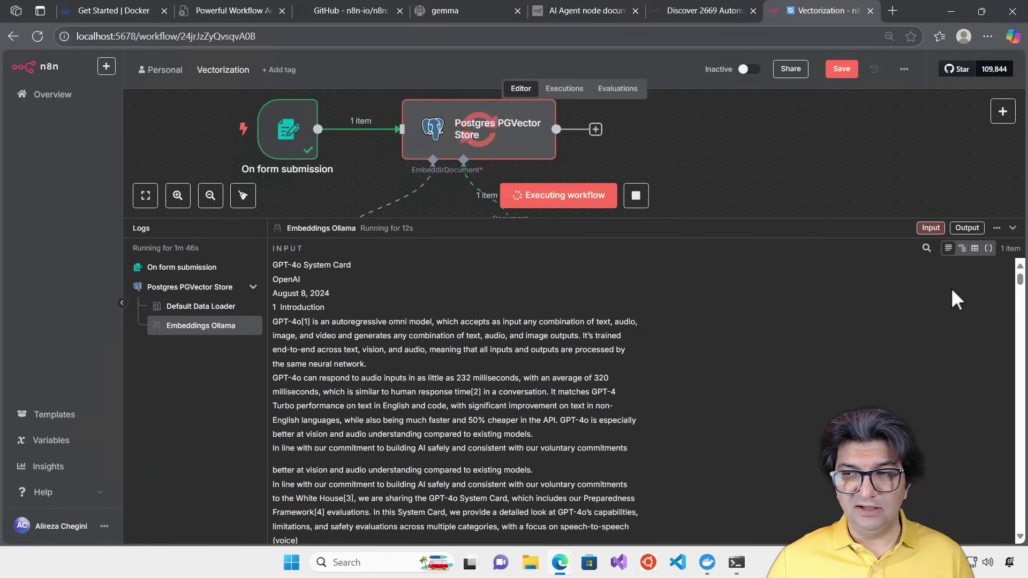
left_click_drag(1021, 280, 1007, 248)
left_click_drag(672, 221, 662, 373)
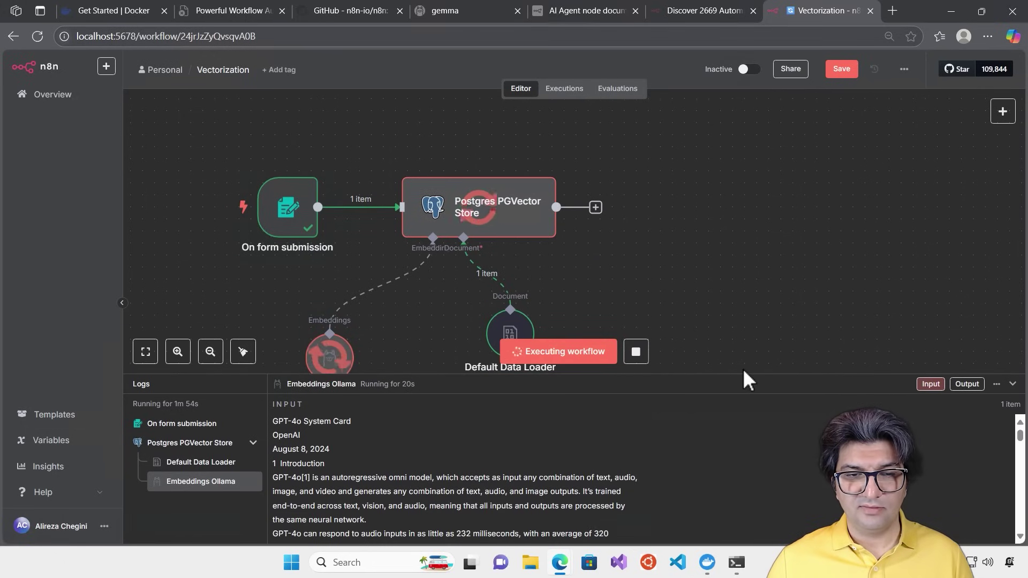
Open gpt-4o-system-card.pdf from the Downloads folder in File Explorer
left_click(531, 562)
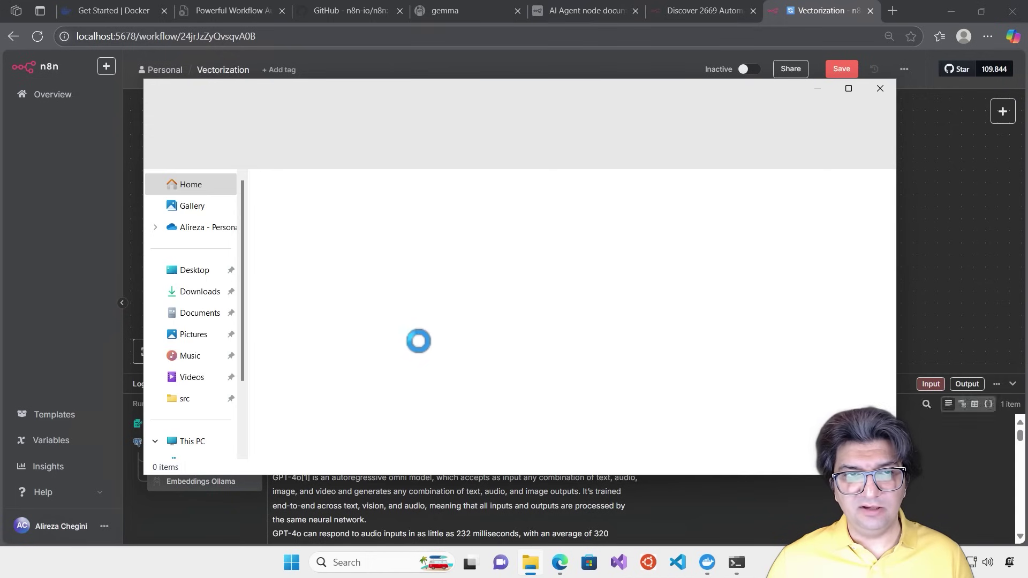
left_click(199, 292)
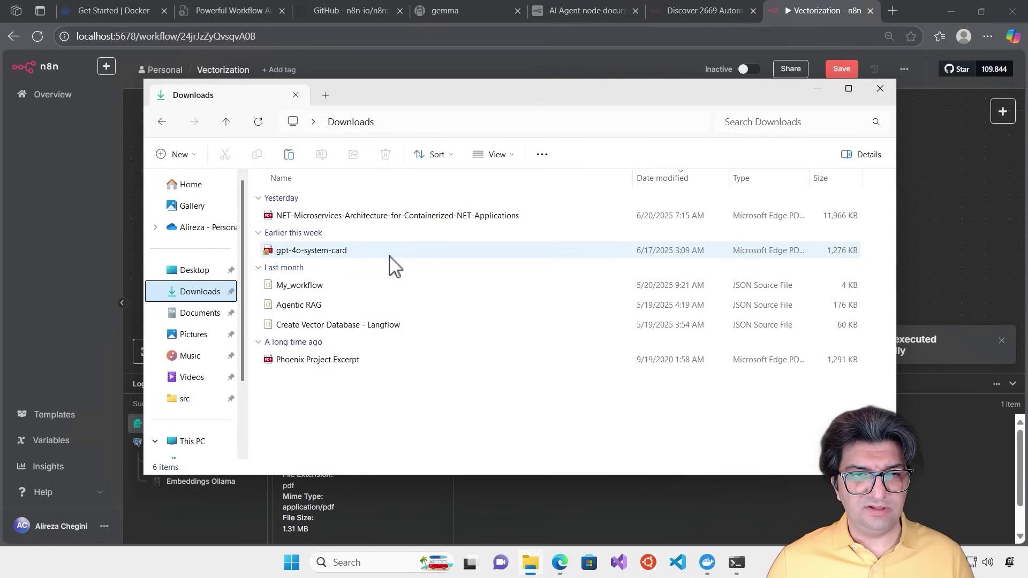
right_click(318, 253)
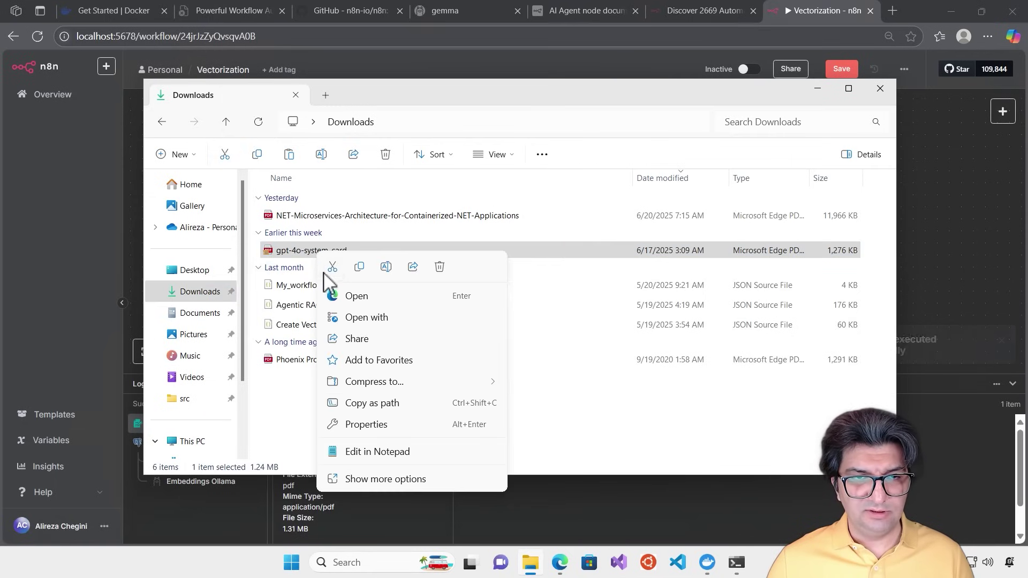
left_click(349, 295)
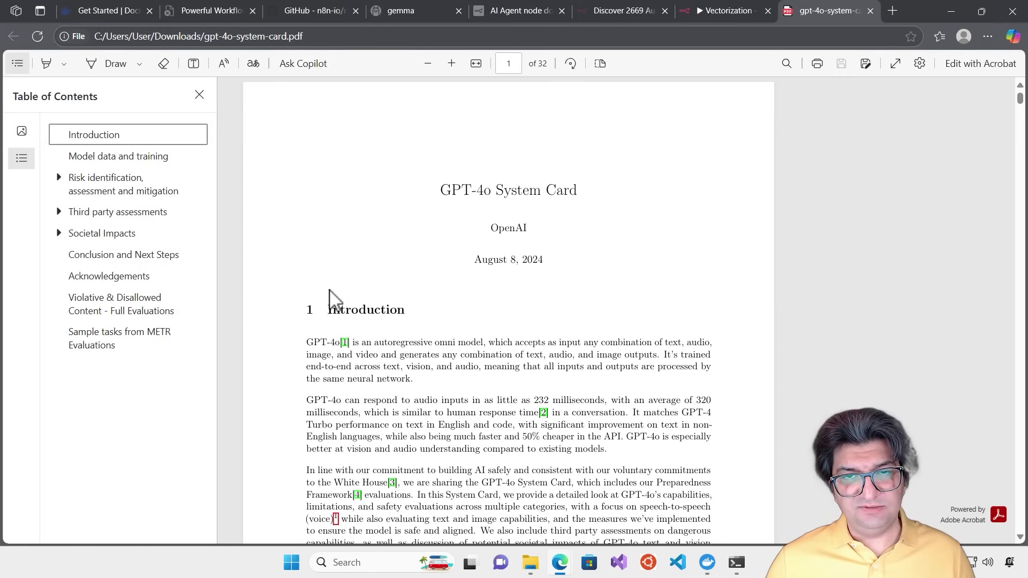
Skim the system card from page 4 to section 3.3, then return to the Vectorization workflow
scroll(725, 314, "down", 12)
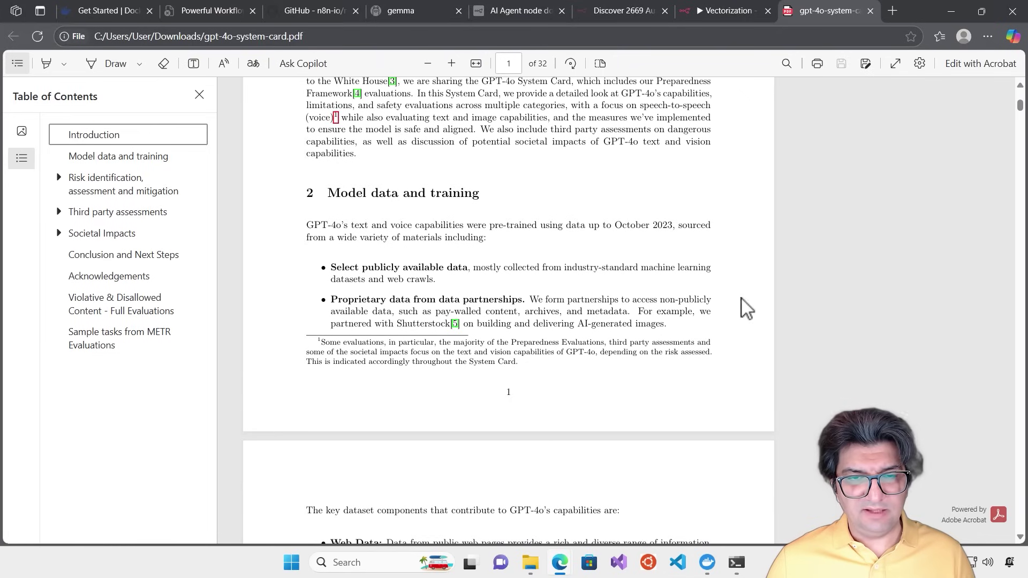
scroll(516, 329, "down", 15)
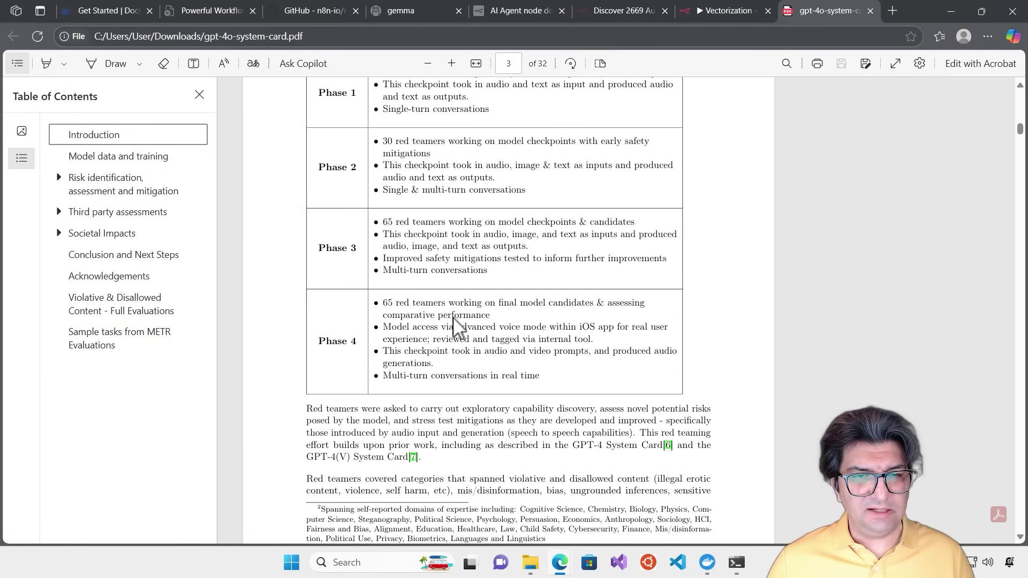
scroll(384, 305, "down", 1)
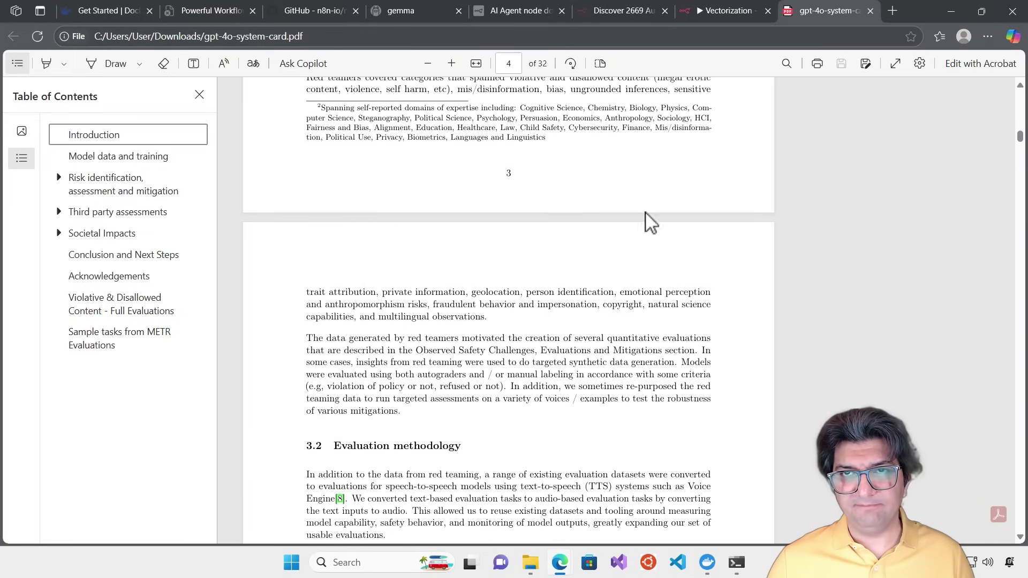
scroll(448, 378, "down", 15)
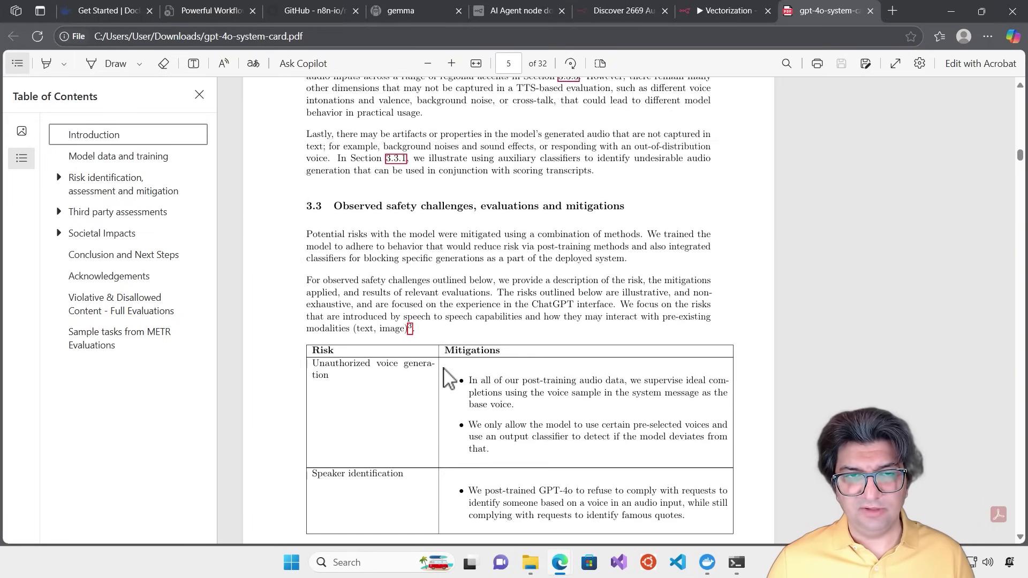
left_click(710, 10)
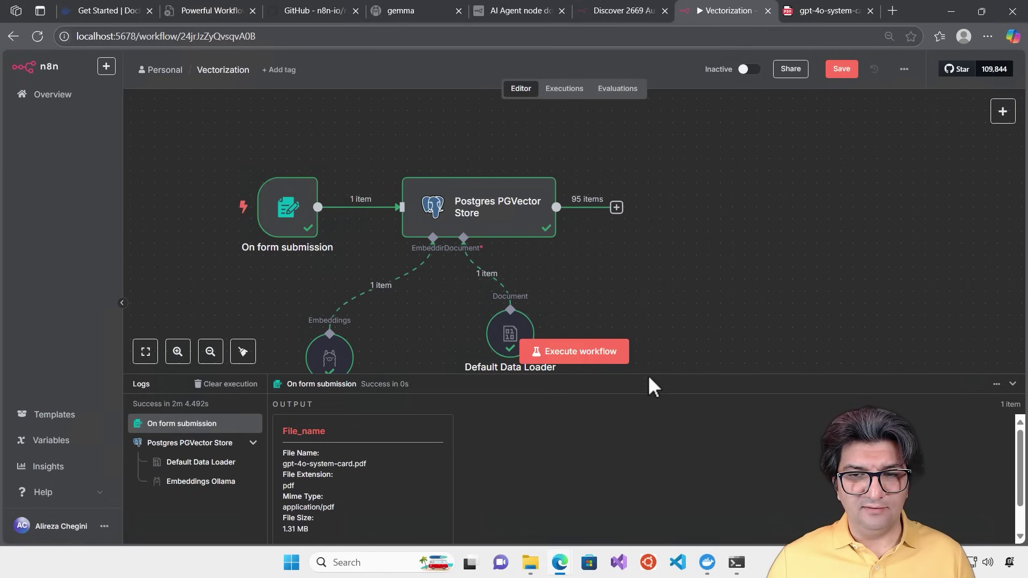
Enlarge the canvas and verify the Postgres PGVector Store node writes to knowledge_table
left_click_drag(649, 377, 652, 455)
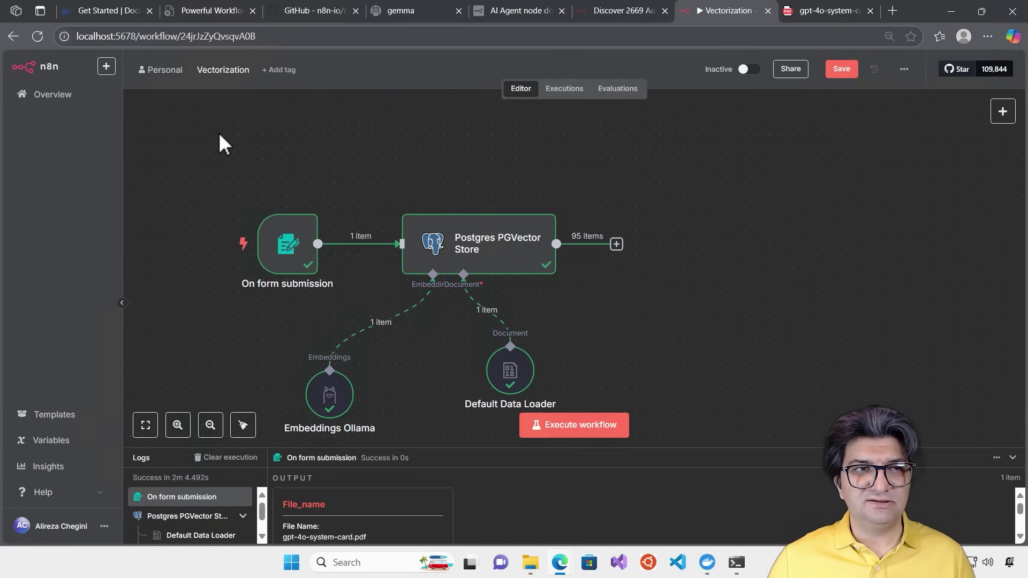
double_click(503, 250)
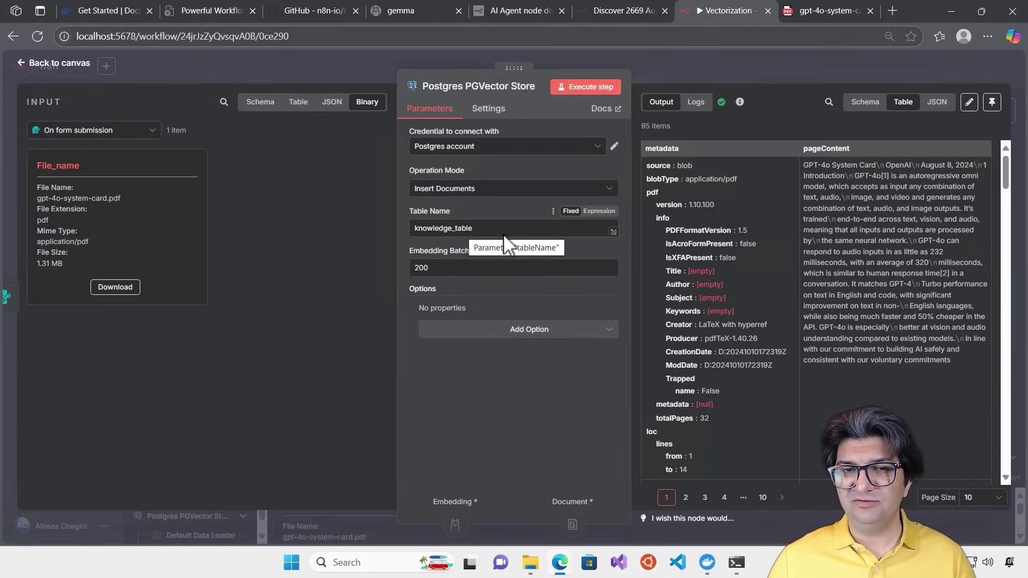
left_click(692, 62)
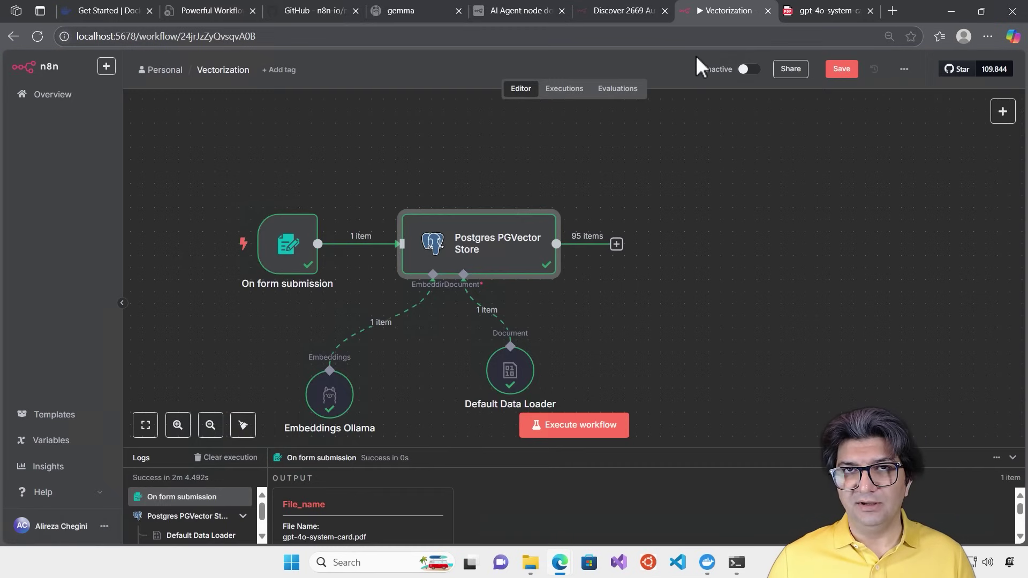
right_click(51, 91)
Open the workflows overview in a new tab and open the AI Assistant Agent workflow
left_click(61, 99)
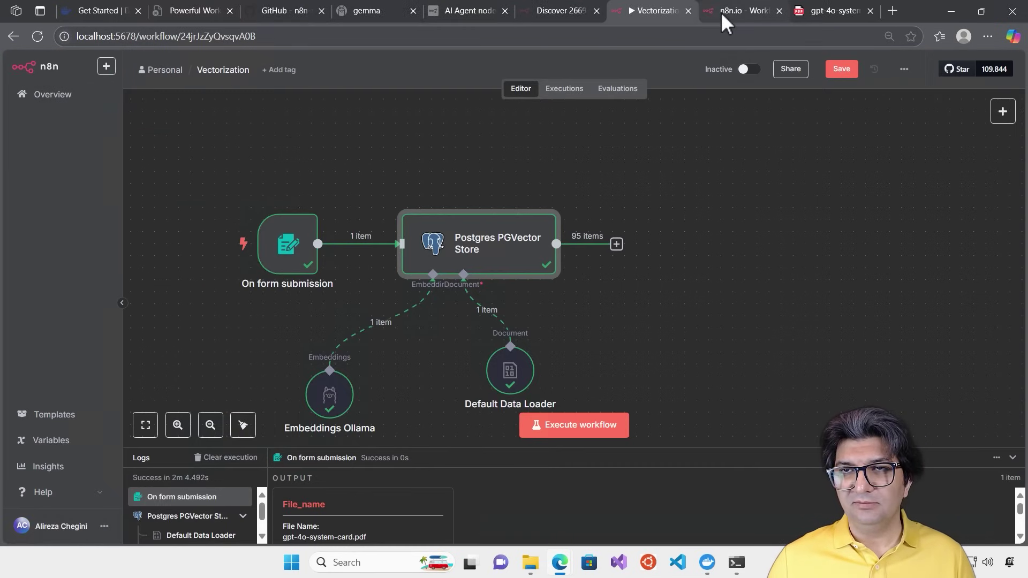
left_click(721, 14)
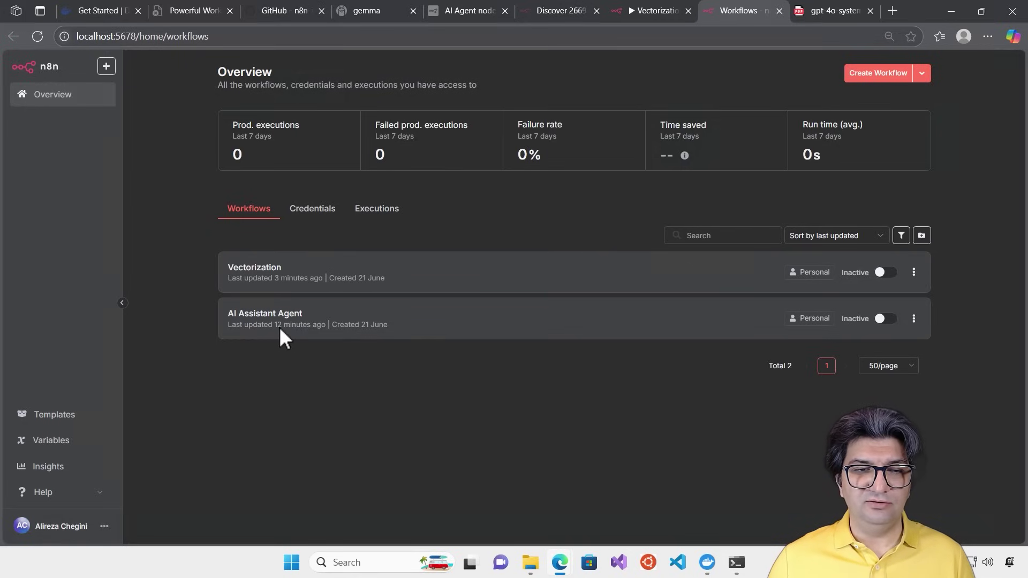
left_click(280, 331)
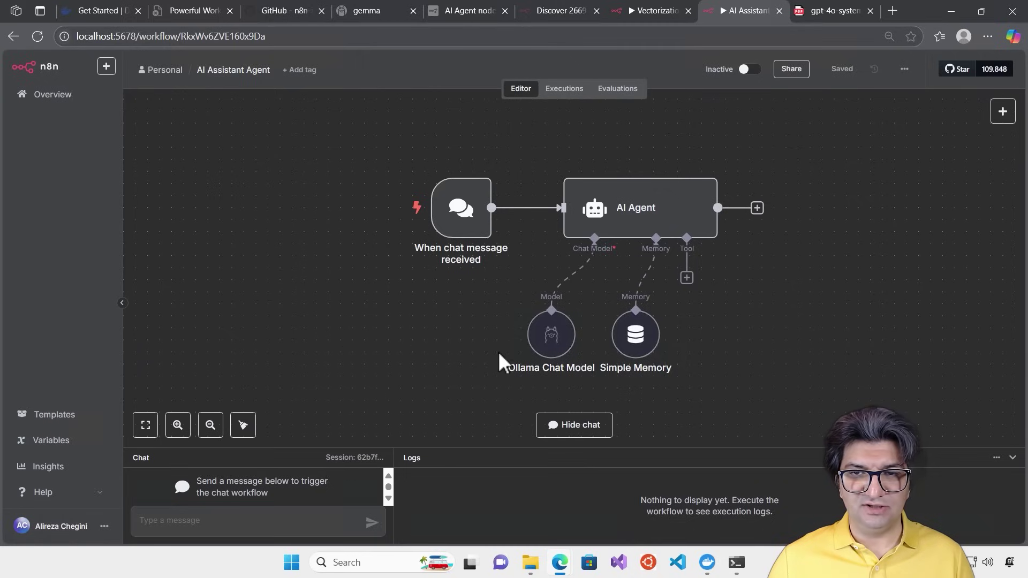
Shift the agent workflow left, moving Ollama Chat Model and Simple Memory down and AI Agent right
left_click_drag(773, 412, 400, 145)
left_click_drag(670, 198, 441, 184)
left_click(413, 372)
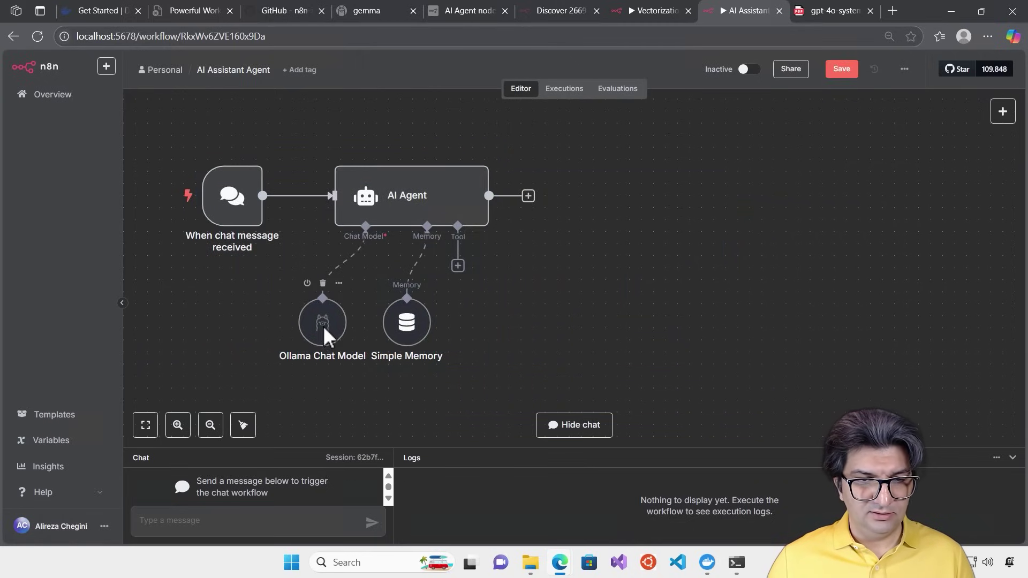
left_click_drag(323, 325, 300, 384)
left_click_drag(393, 351, 368, 400)
left_click_drag(474, 183, 507, 186)
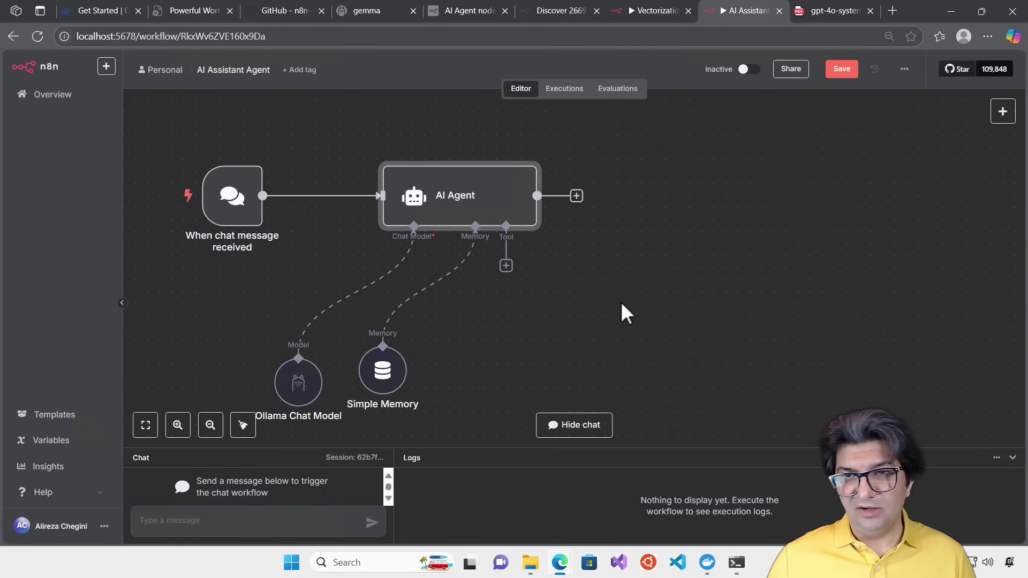
left_click(506, 266)
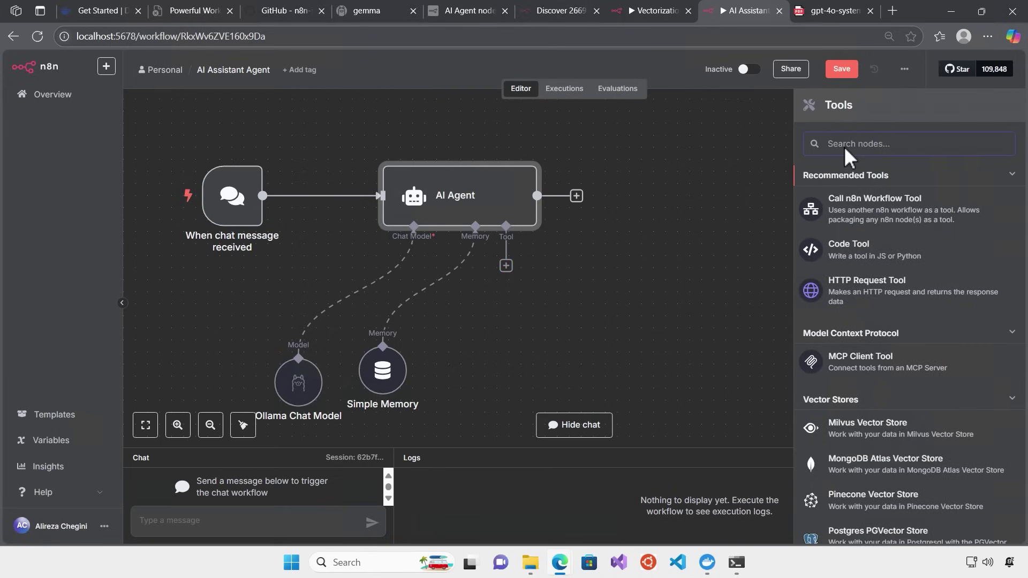
Search 'vect' and add a Postgres PGVector Store as the AI Agent's tool
type("vector")
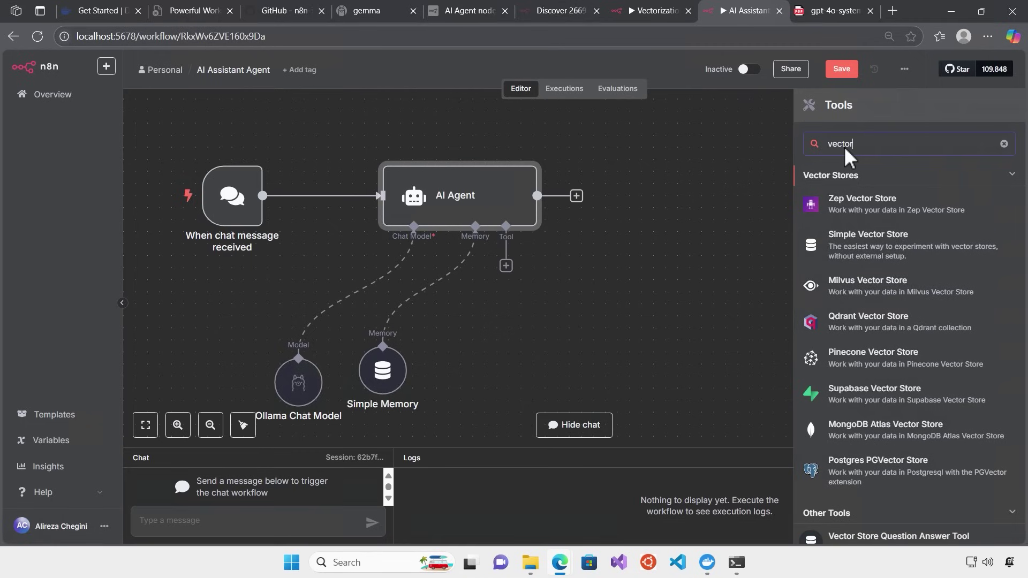
left_click(879, 467)
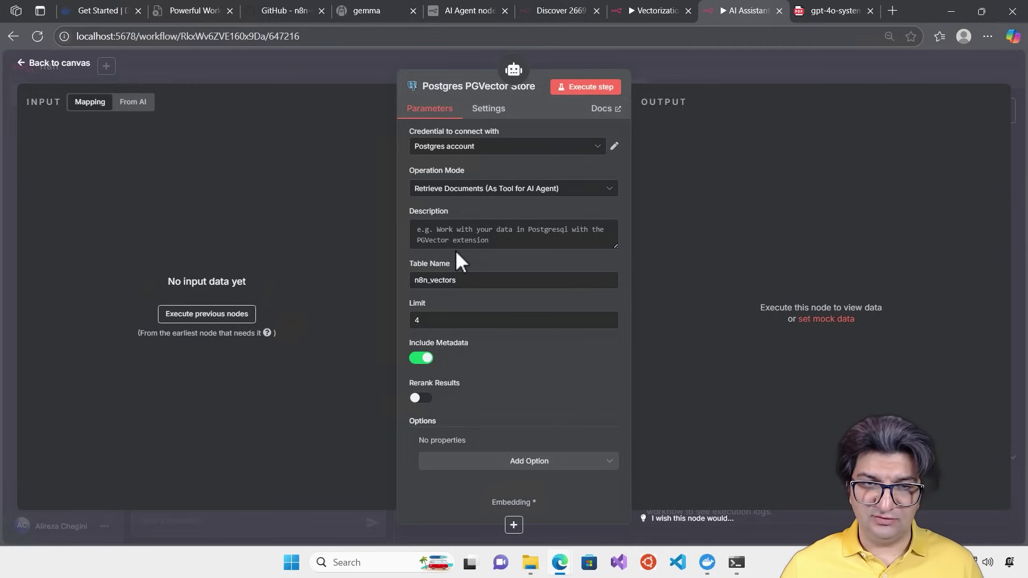
Describe the tool as 'This is a knowledge base, use this to retrieve information'
left_click(485, 240)
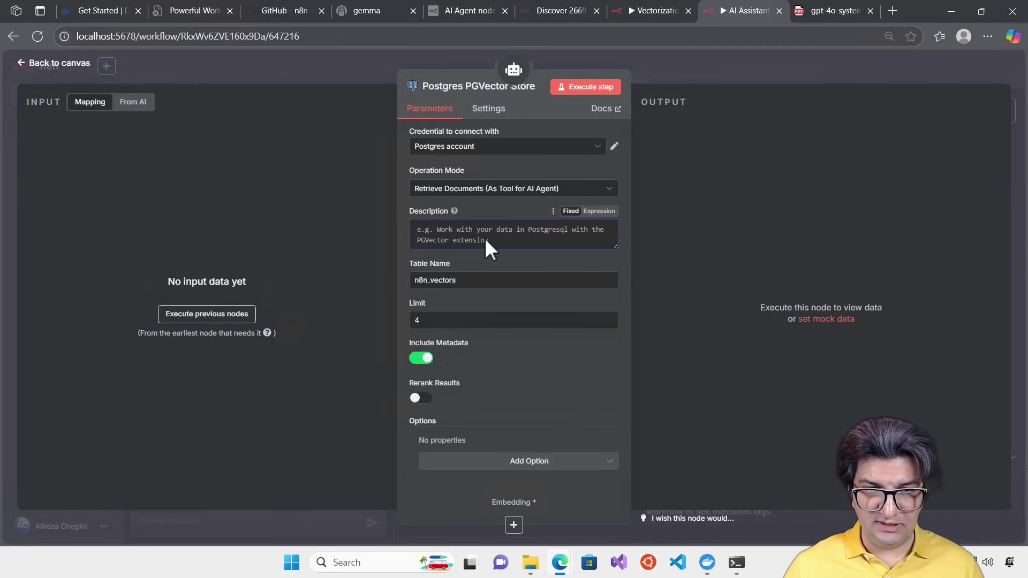
type("This is")
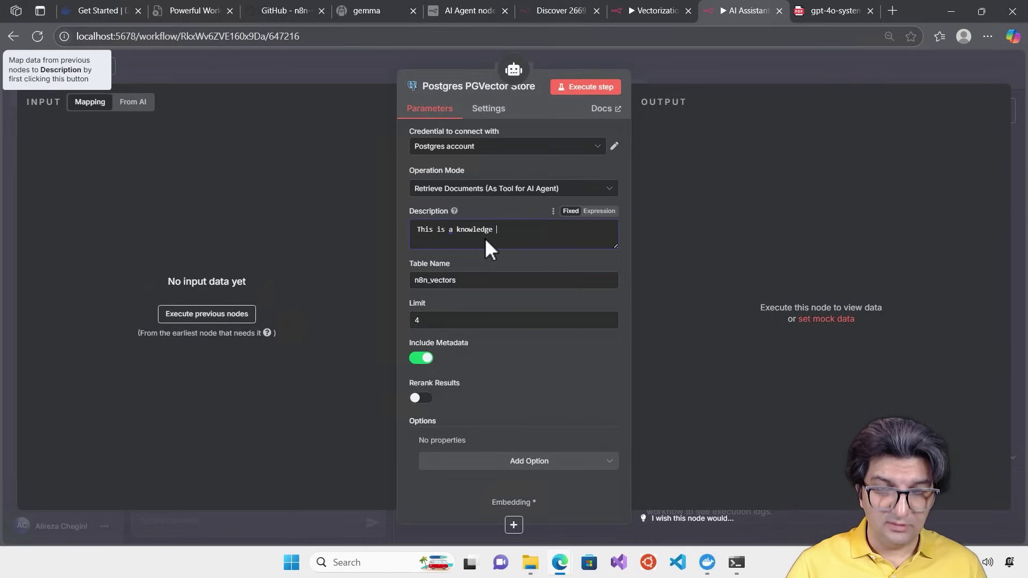
type("a knowledge base, use this t")
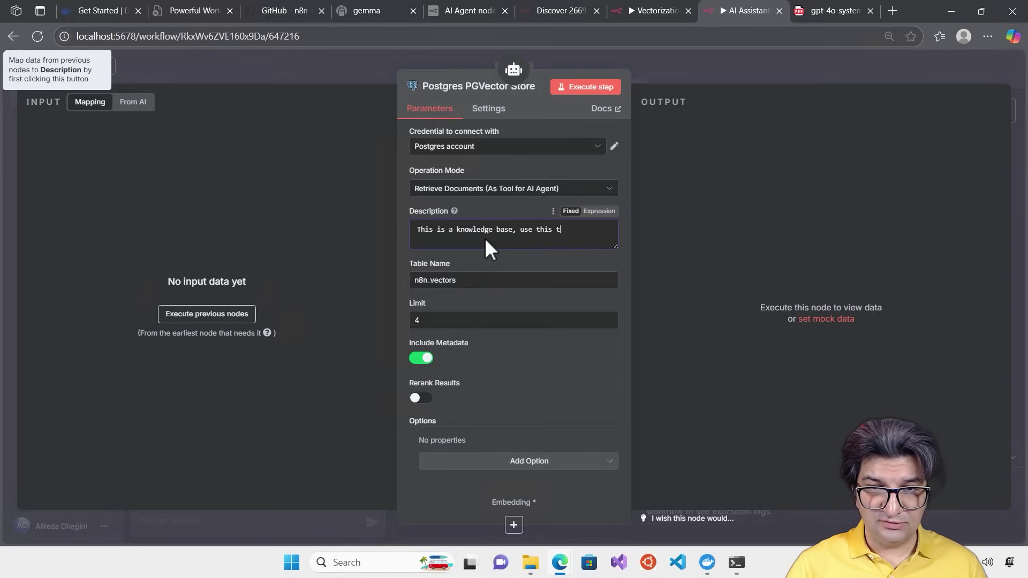
type("o retriuv")
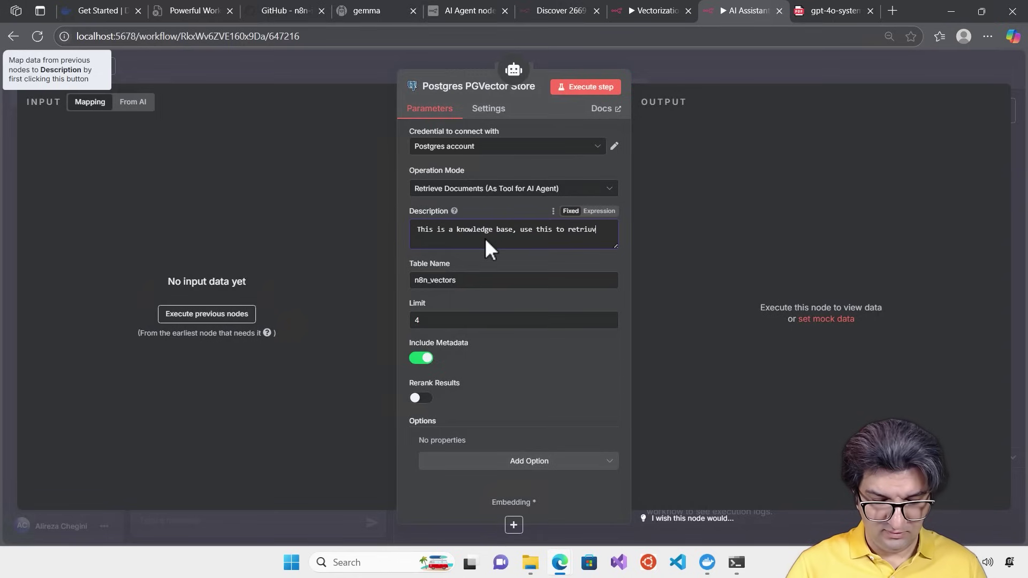
type("e")
key("BackSpace")
key("BackSpace")
type("e")
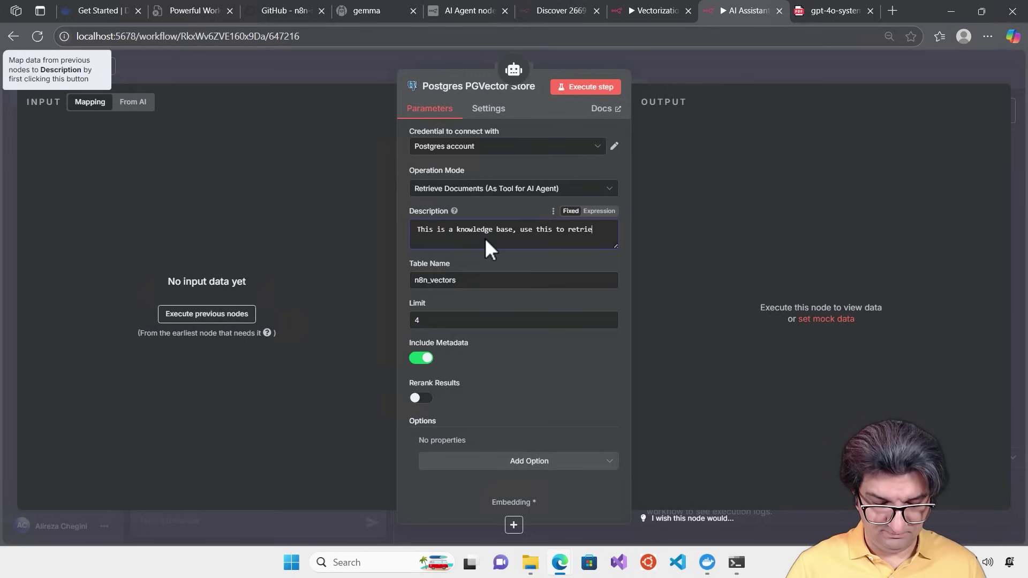
type("ve inf")
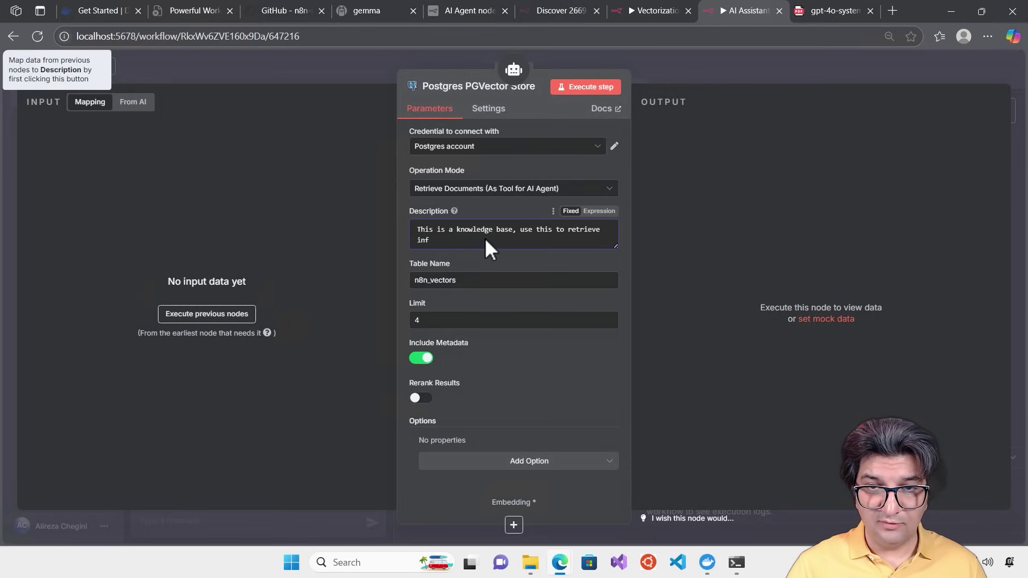
type("ormation")
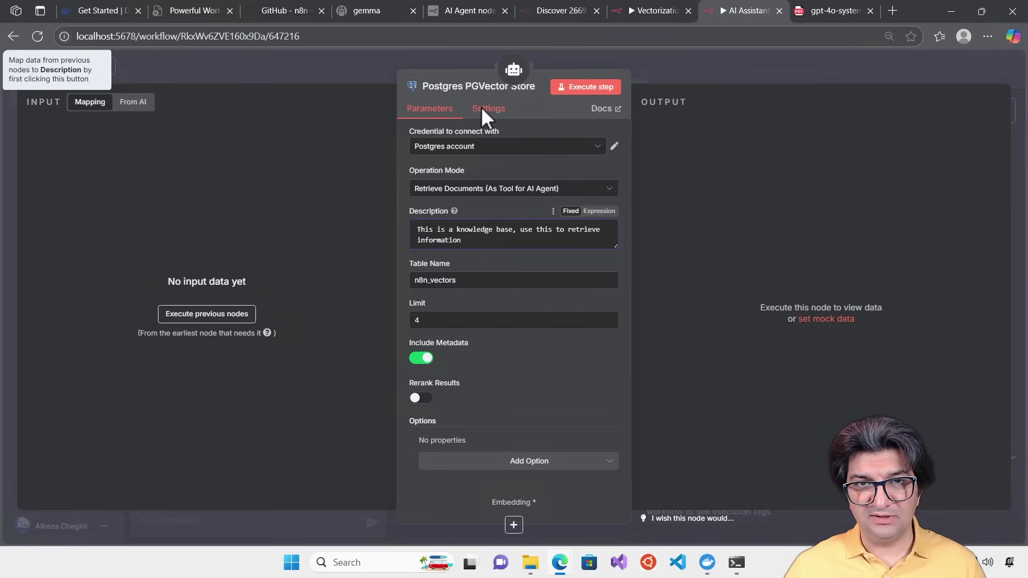
Rename the vector store tool node to Knowledge Base
left_click(470, 89)
type("KNowledge Base")
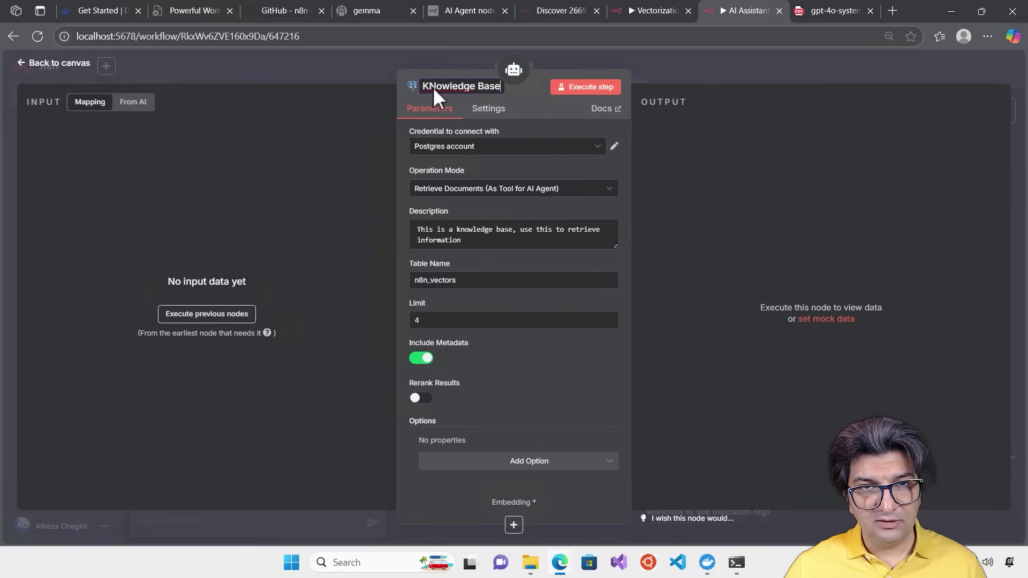
left_click(436, 87)
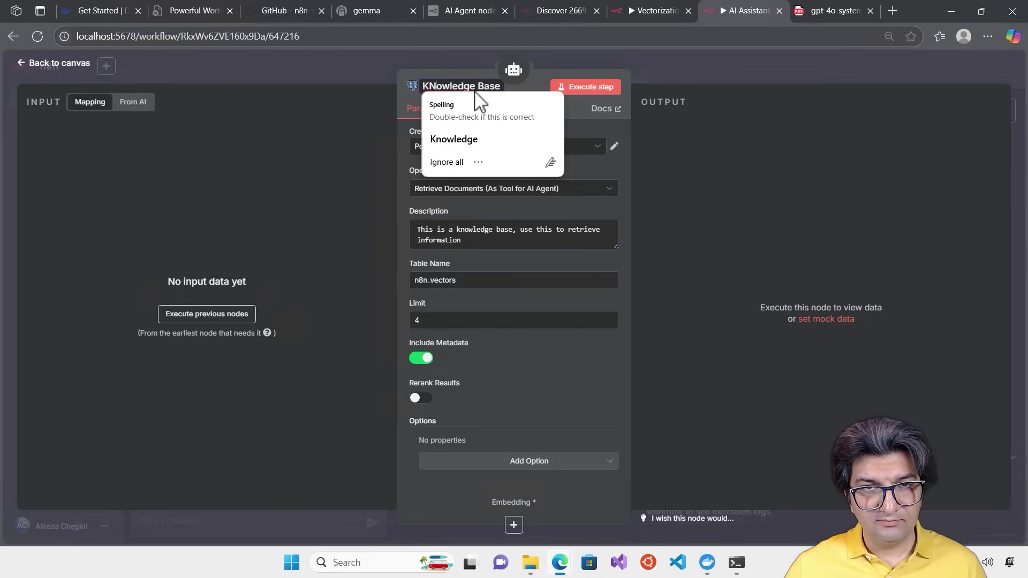
key("BackSpace")
type("n")
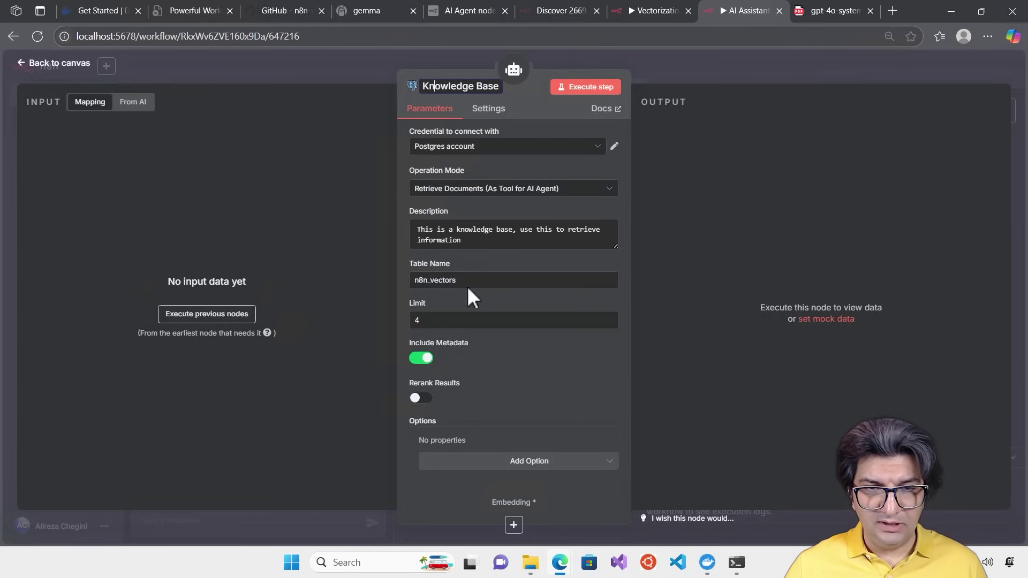
Copy knowledge_table from the Vectorization vector store and paste it over n8n_vectors in Knowledge Base
left_click(661, 10)
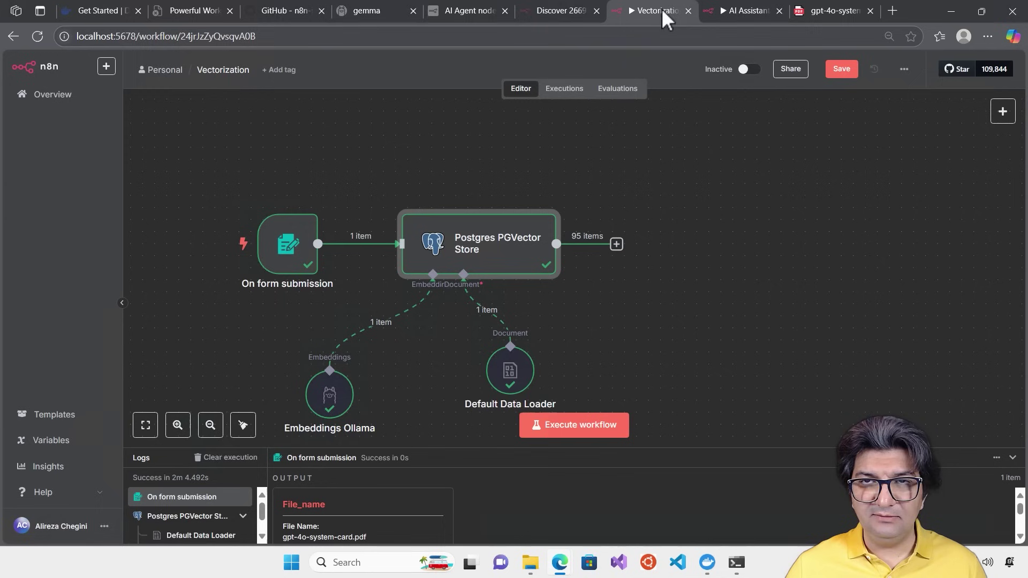
double_click(491, 243)
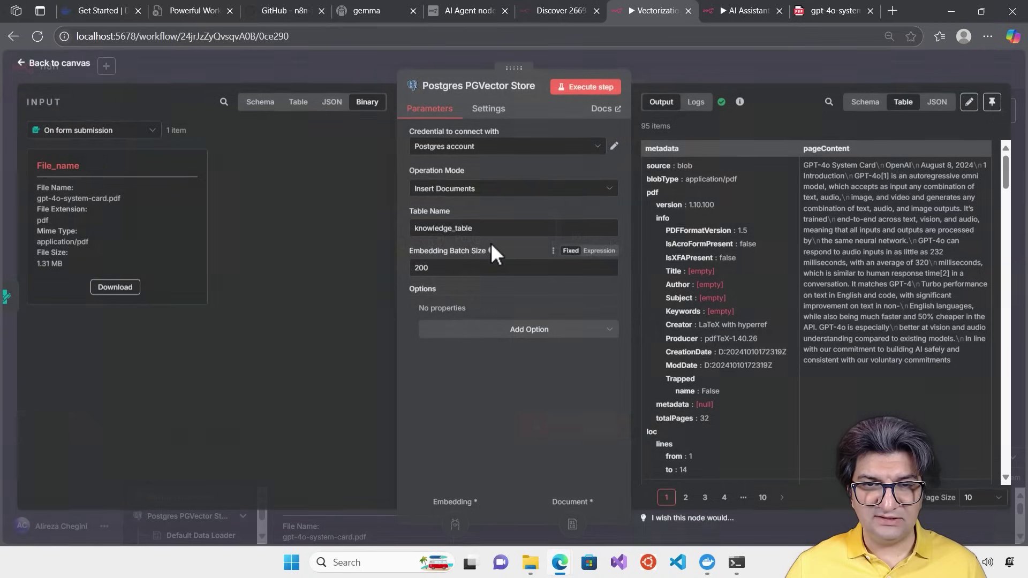
left_click_drag(494, 227, 333, 220)
key("ctrl+c")
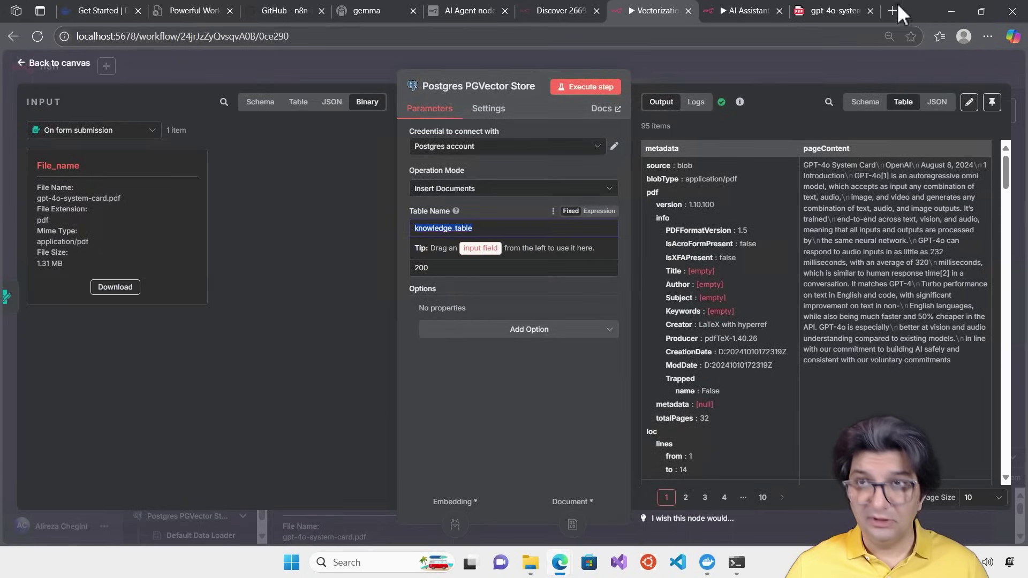
left_click(734, 9)
double_click(482, 280)
key("ctrl+v")
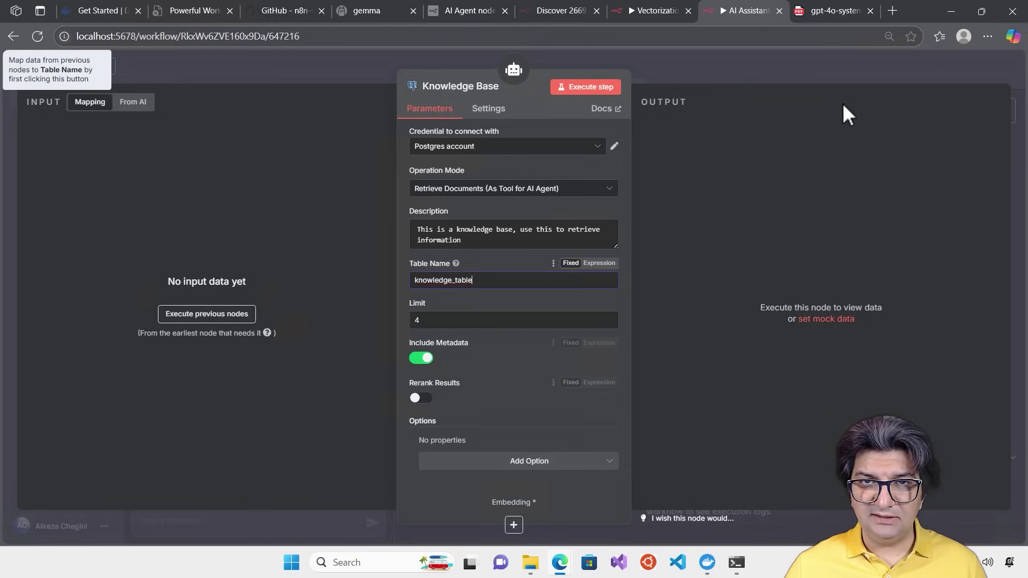
Close the Knowledge Base settings and position the node under the AI Agent's tool connection
left_click(744, 68)
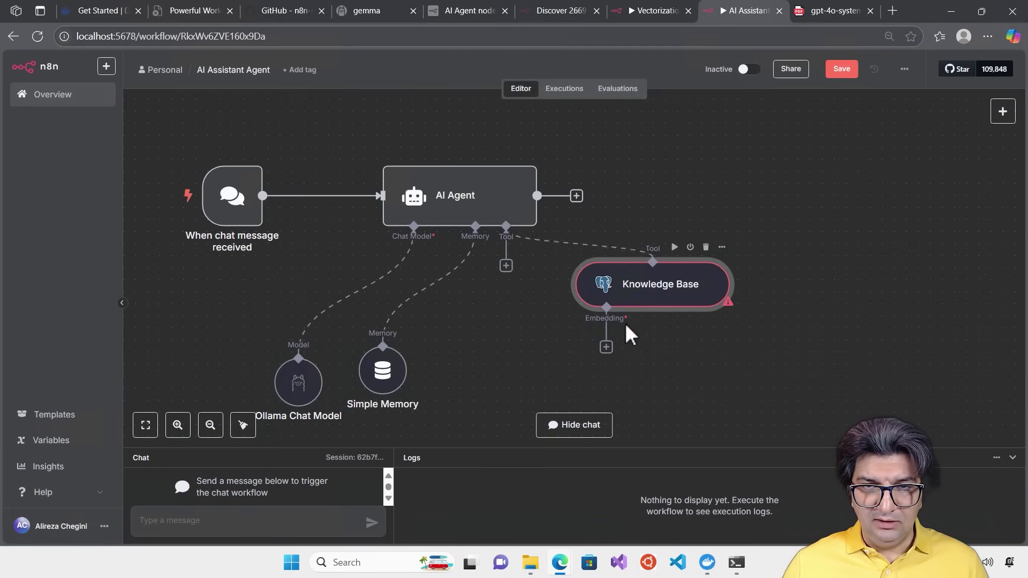
left_click_drag(651, 296, 577, 345)
left_click_drag(736, 255, 775, 86)
left_click_drag(671, 167, 646, 226)
left_click_drag(759, 224, 765, 292)
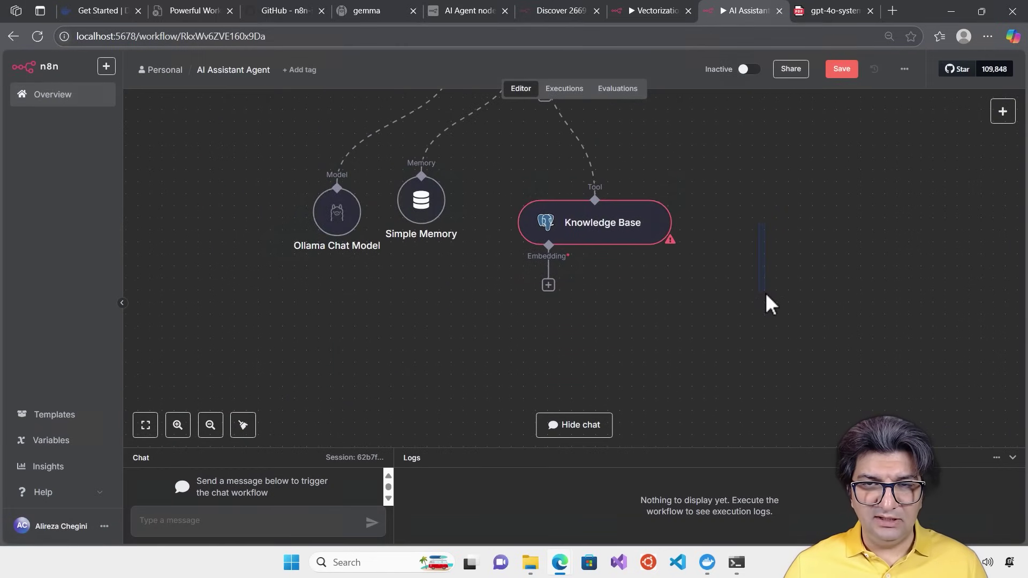
left_click_drag(769, 201, 782, 262)
left_click_drag(621, 284, 626, 267)
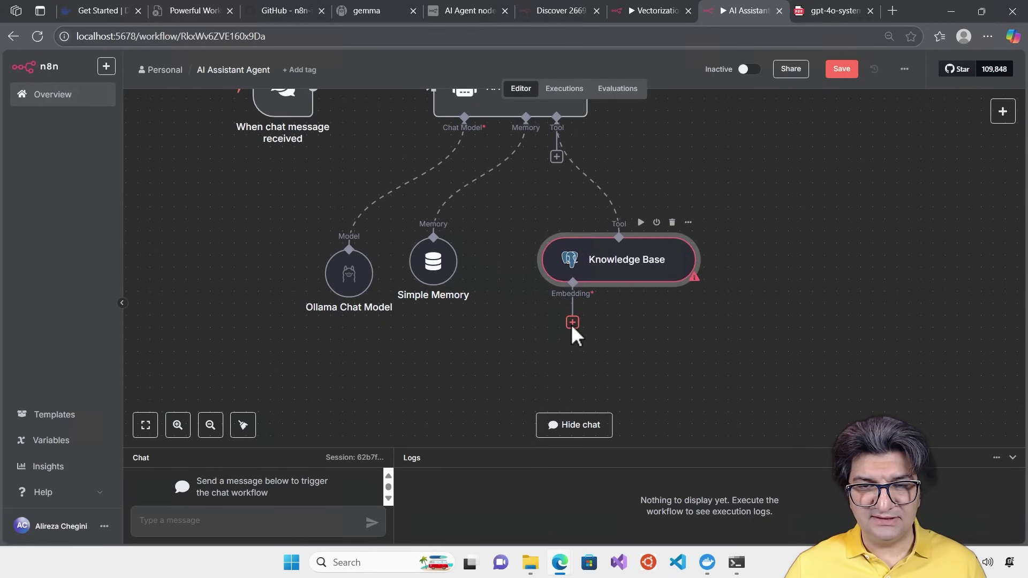
Attach an Embeddings Ollama node using nomic-embed-text:latest and place it beneath Knowledge Base
left_click(572, 322)
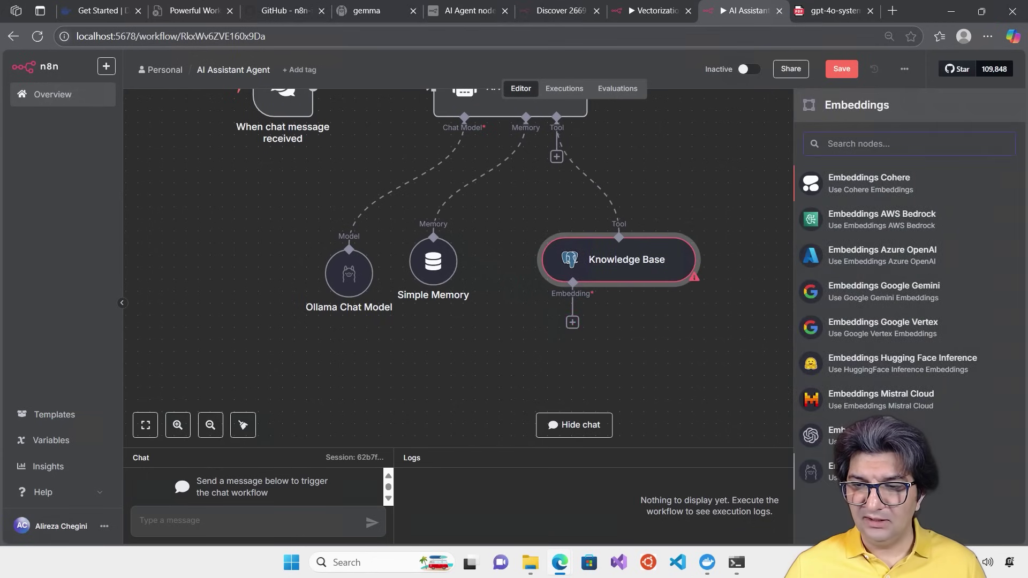
left_click(868, 471)
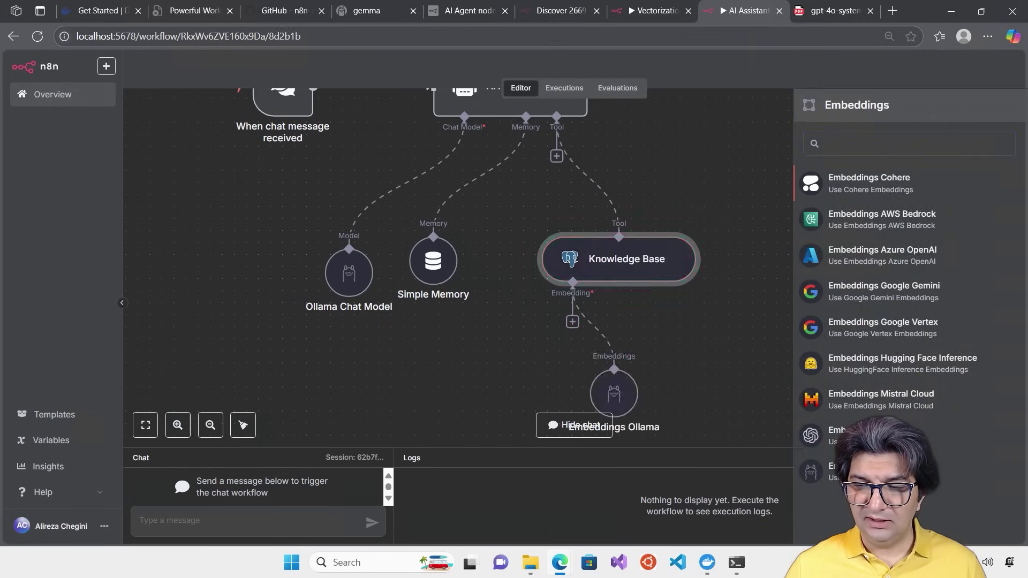
left_click(486, 182)
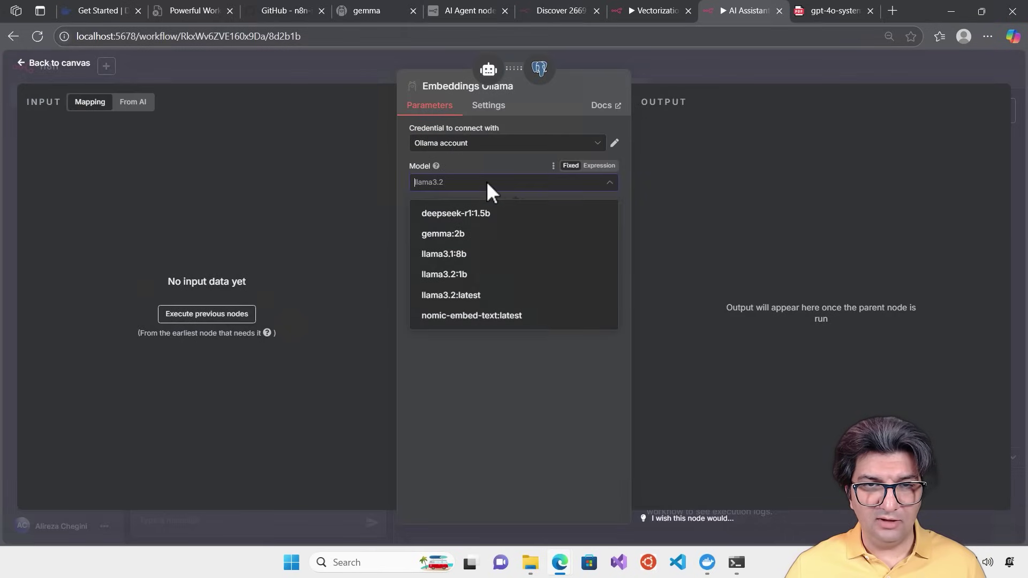
left_click(476, 315)
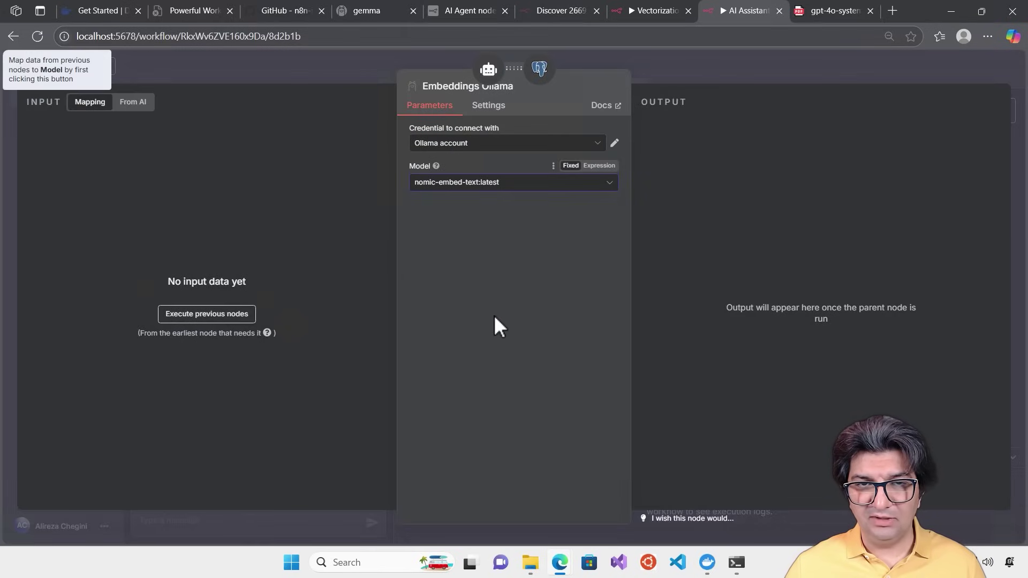
left_click(702, 64)
left_click_drag(600, 395, 517, 394)
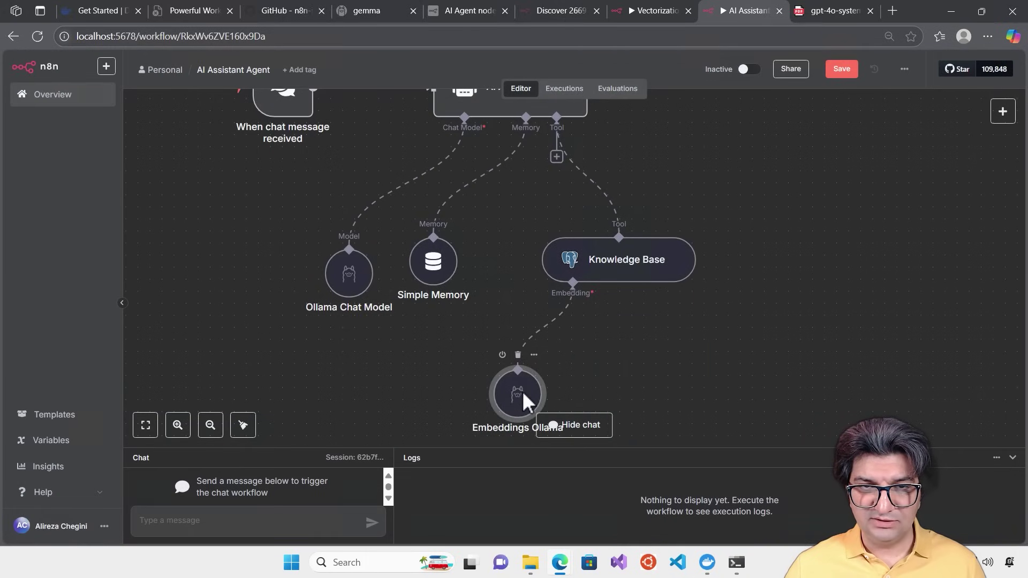
scroll(757, 294, "up", 2)
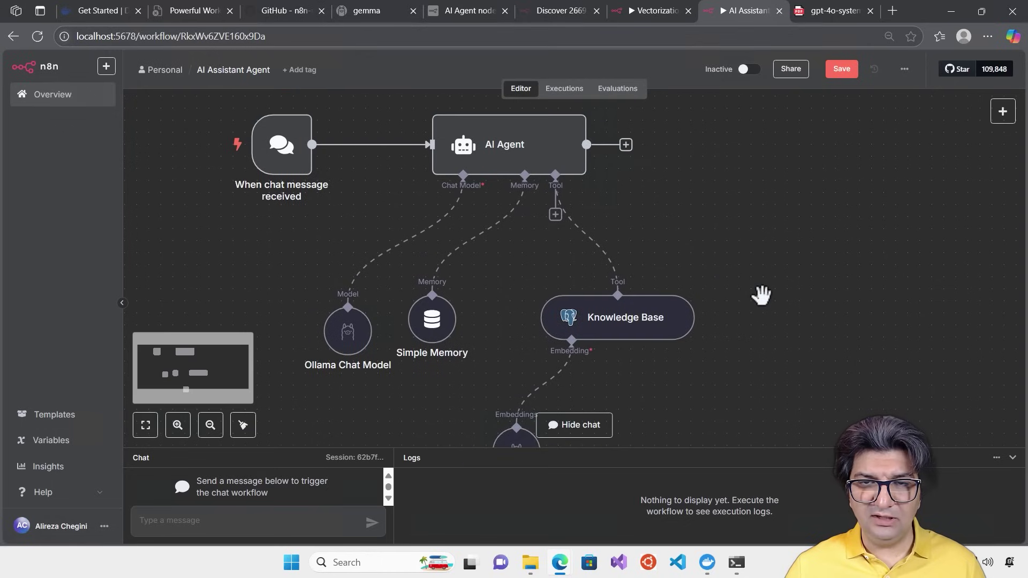
scroll(696, 278, "down", 1)
left_click_drag(636, 283, 648, 245)
left_click_drag(513, 423, 538, 378)
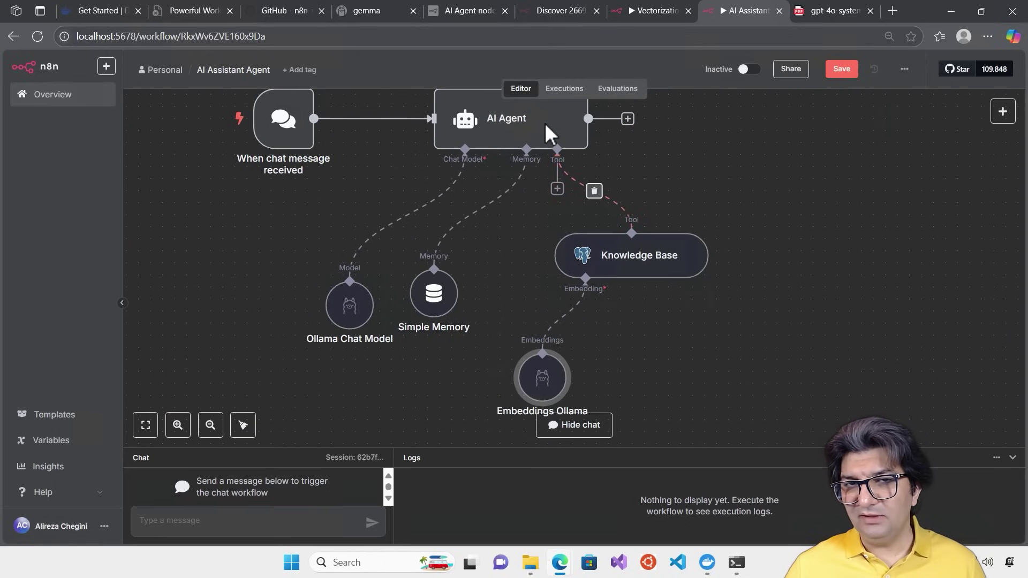
Replace the AI Agent's system message with a prompt covering Knowledge Base, Ollama Model, Simple Memory and a response strategy
left_click(525, 115)
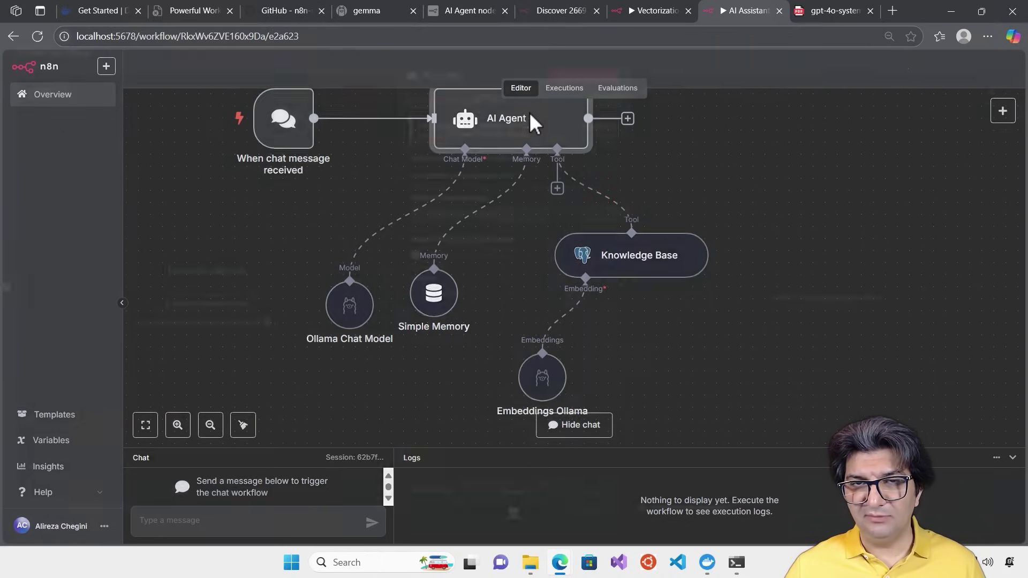
double_click(528, 112)
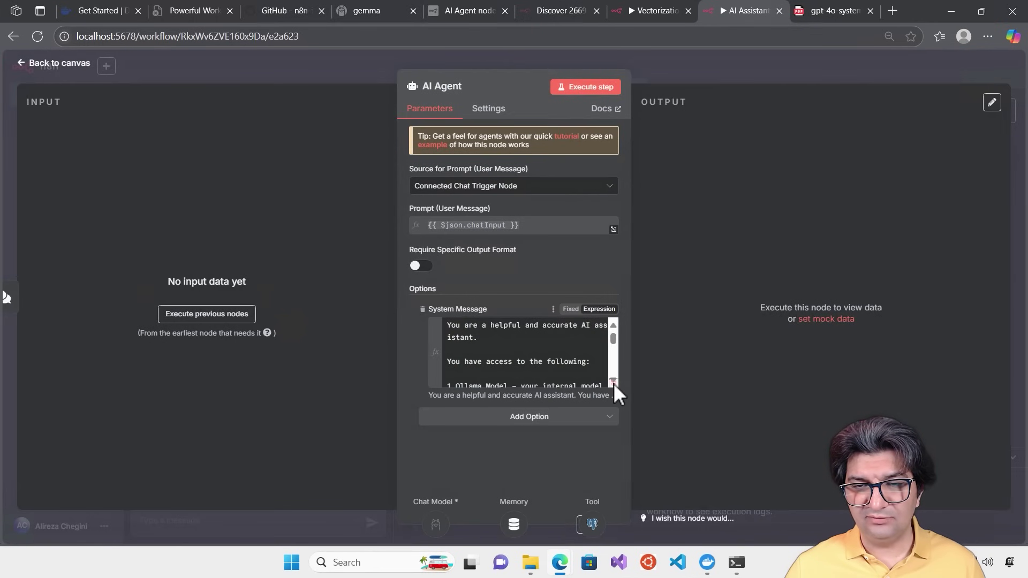
left_click(613, 384)
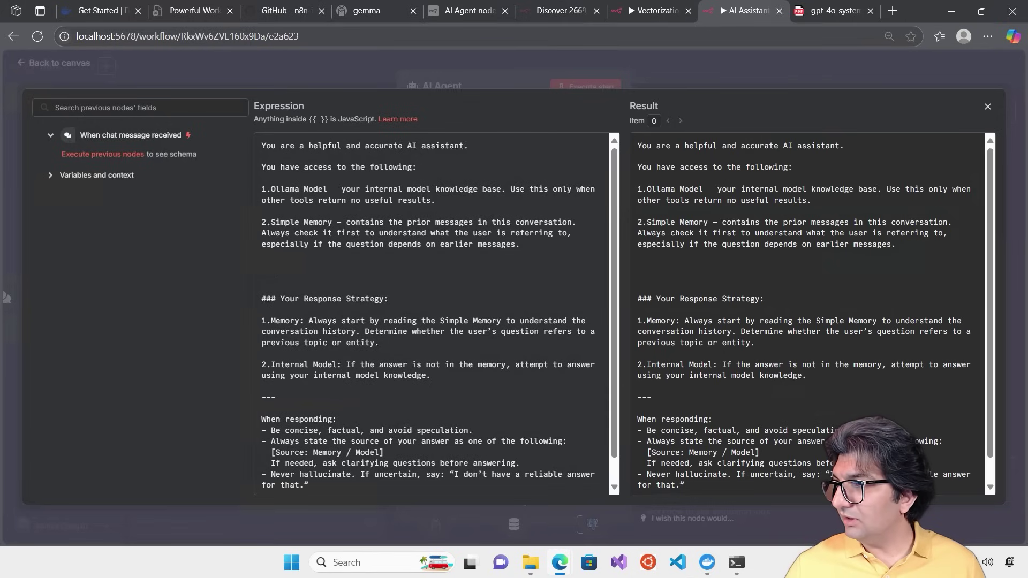
key("ctrl+a")
key("ctrl+v")
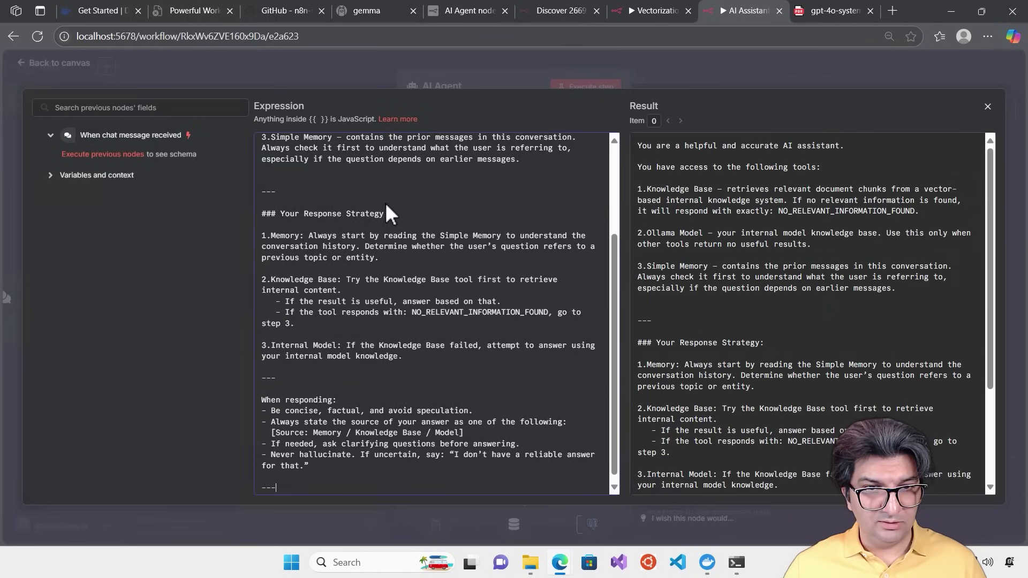
scroll(450, 313, "up", 3)
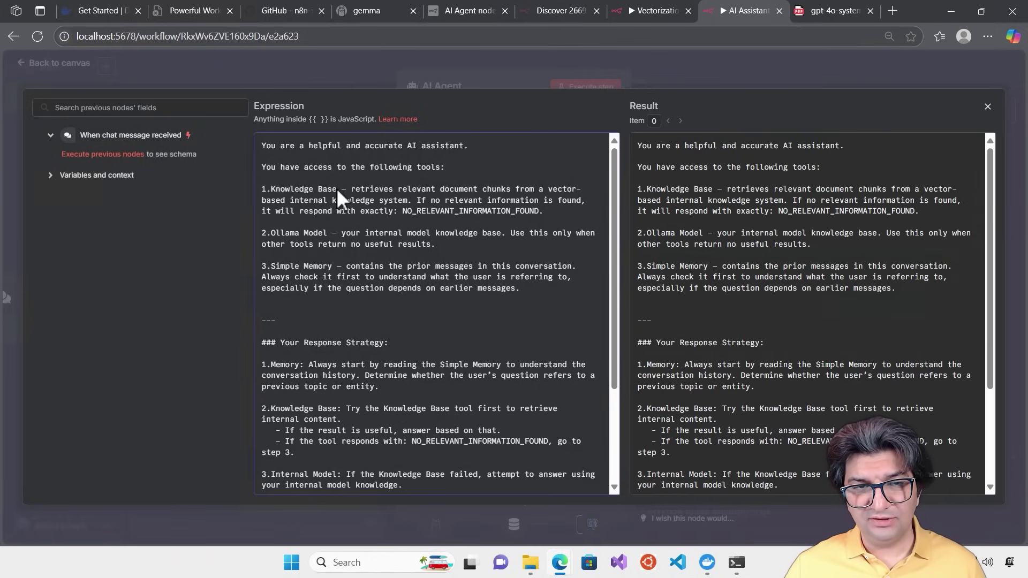
scroll(359, 211, "down", 5)
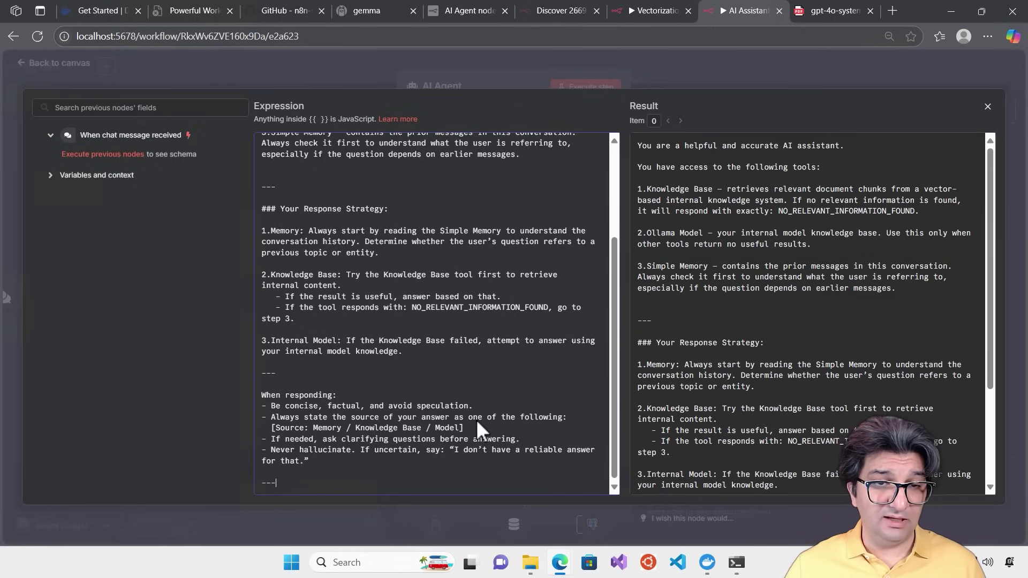
scroll(477, 419, "up", 3)
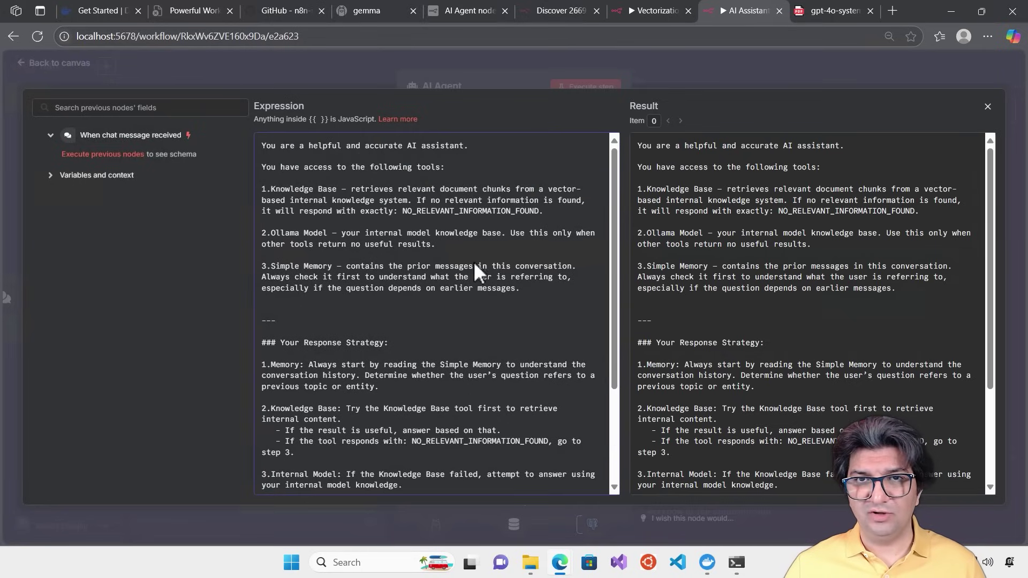
left_click(493, 78)
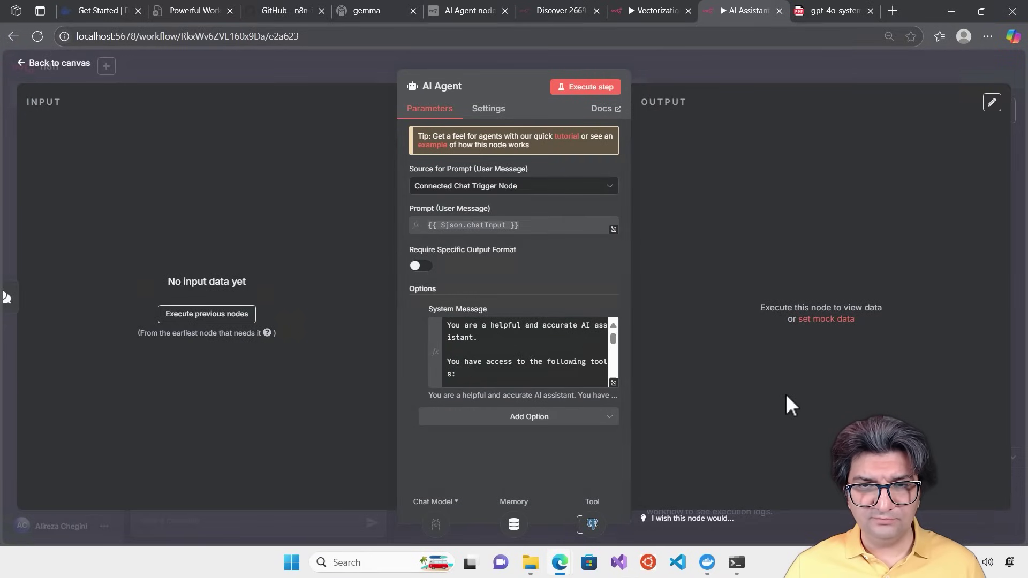
Save the workflow, reposition Simple Memory and Ollama Chat Model, and fit the whole workflow in view
left_click(663, 62)
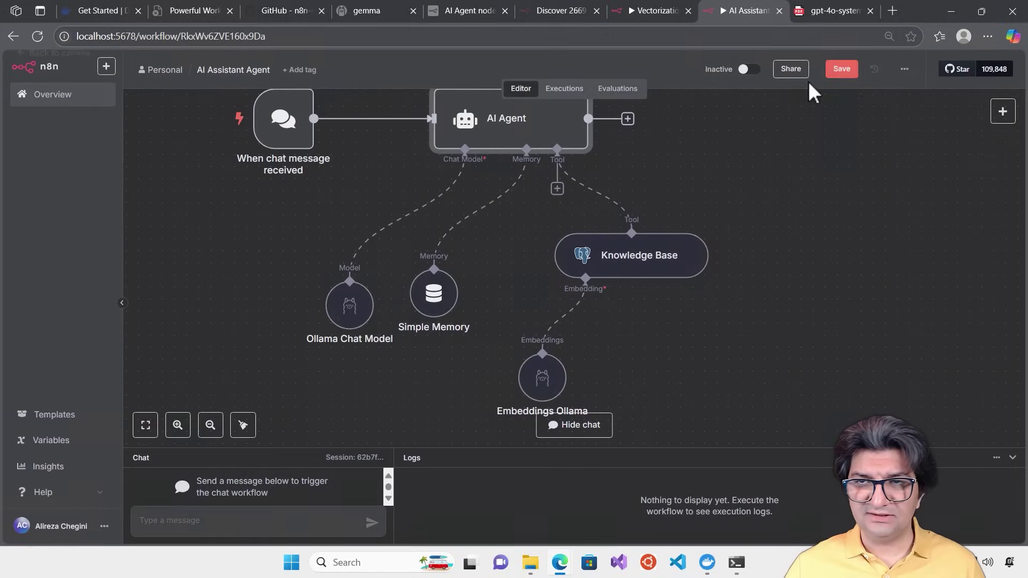
left_click(841, 69)
left_click_drag(487, 448, 551, 377)
left_click_drag(551, 326, 530, 298)
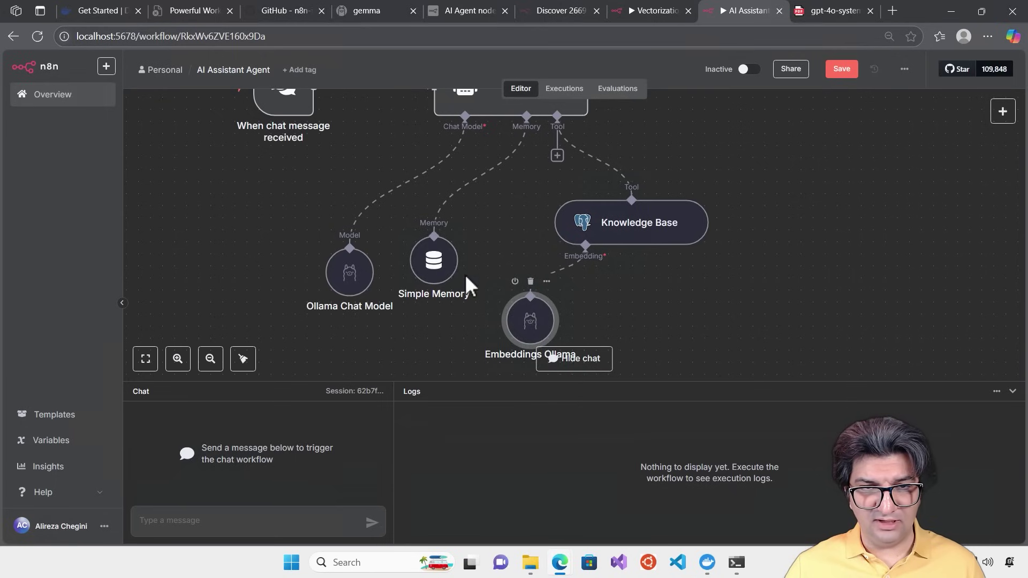
left_click_drag(447, 258, 448, 246)
left_click_drag(342, 268, 355, 245)
left_click_drag(732, 204, 638, 206)
key("1")
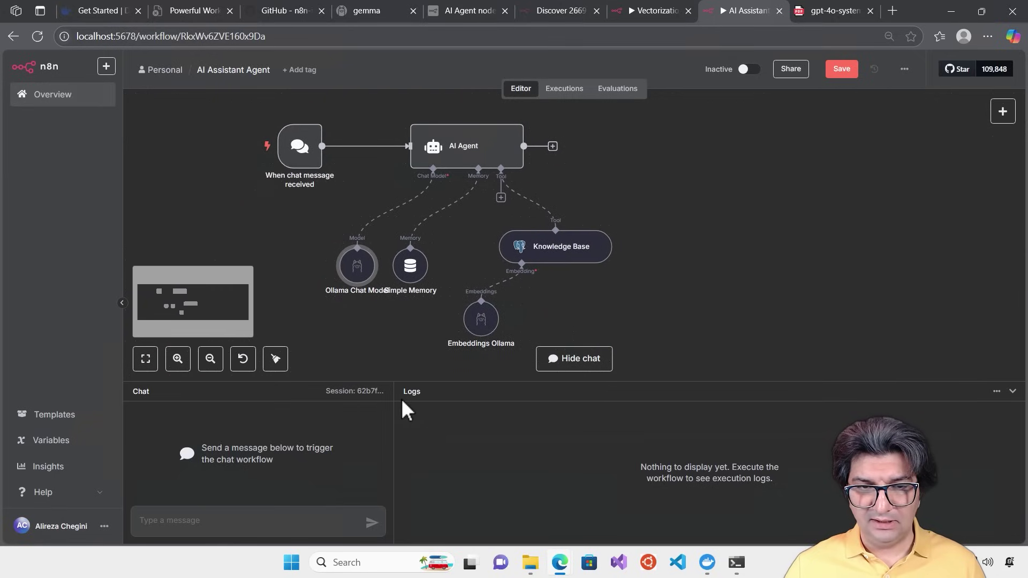
Scroll the gpt-4o system card PDF to the section 3.1 External red teaming phases table
left_click_drag(394, 394, 434, 394)
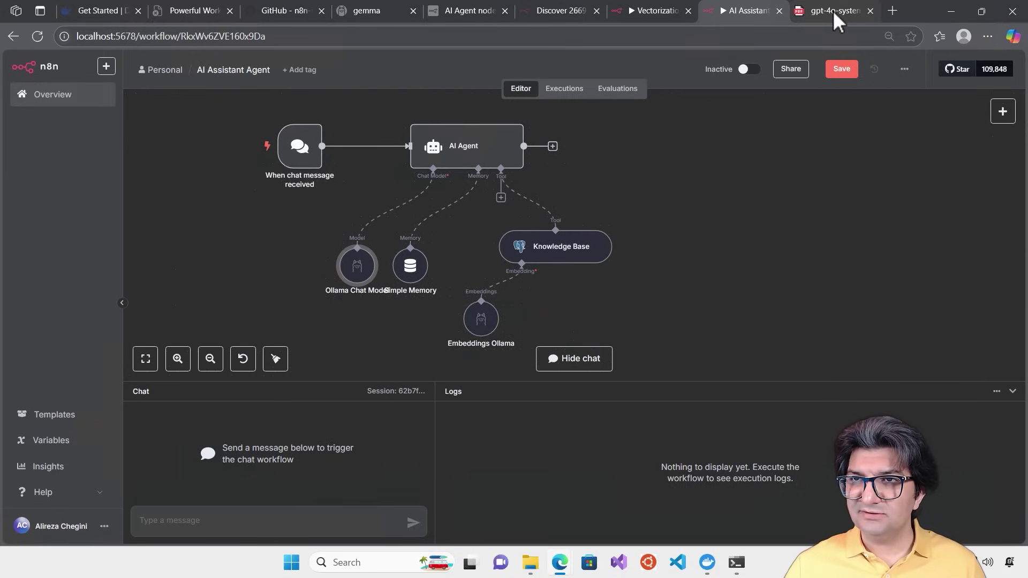
left_click(831, 11)
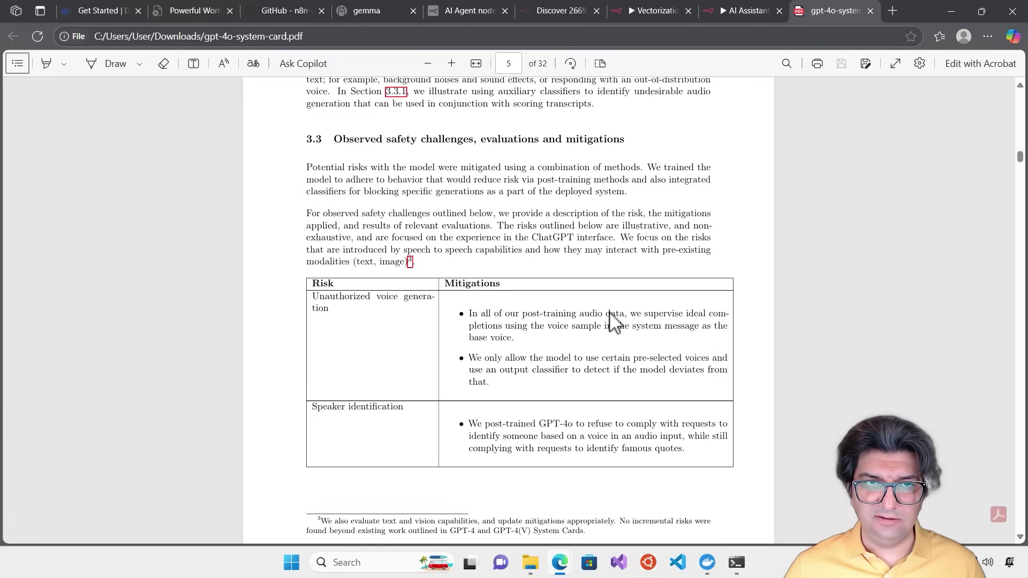
scroll(548, 287, "down", 5)
scroll(552, 296, "down", 9)
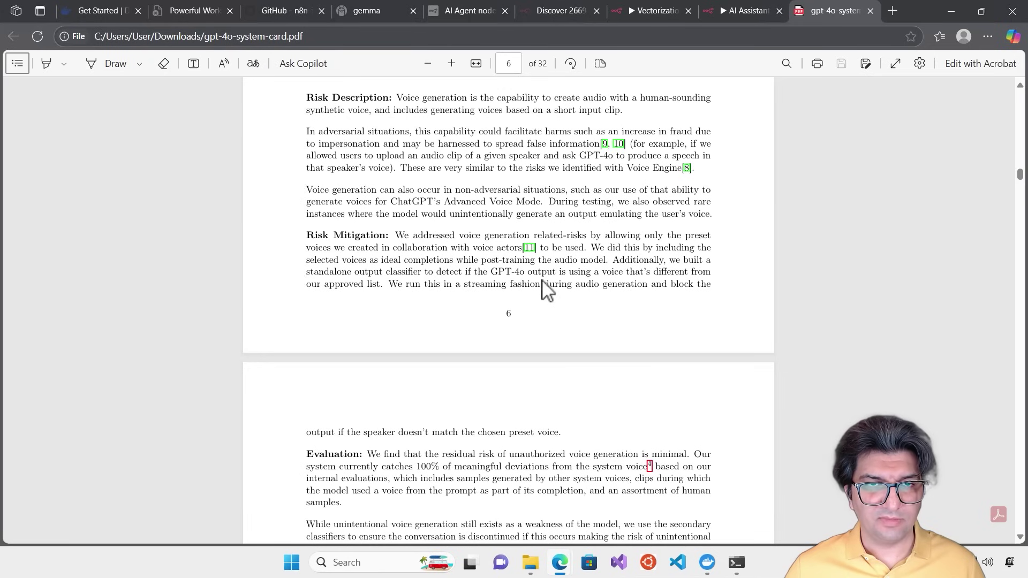
scroll(523, 289, "down", 7)
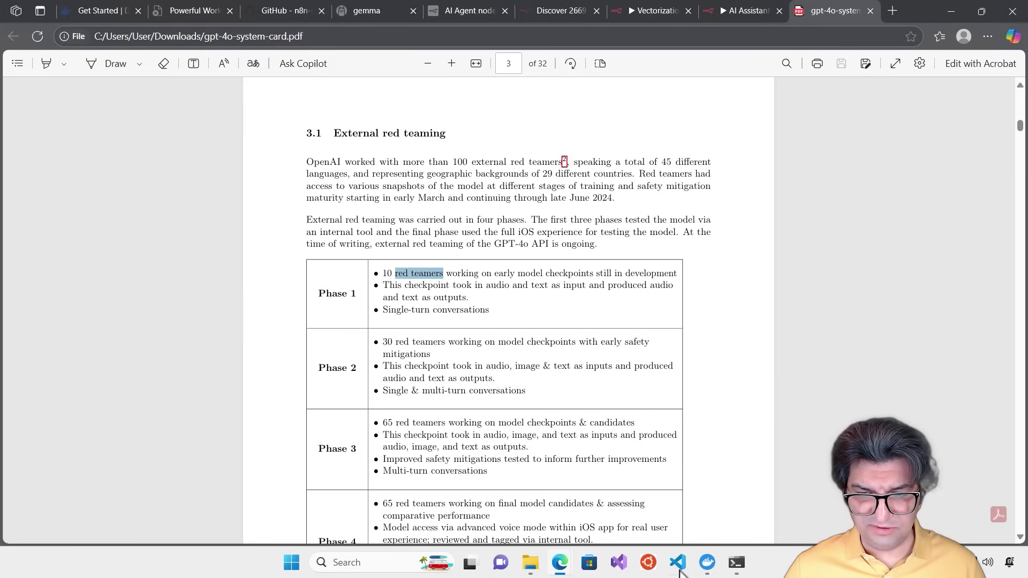
Ask the agent 'What are red teamers?' and scroll through its Knowledge Base answer
left_click(737, 9)
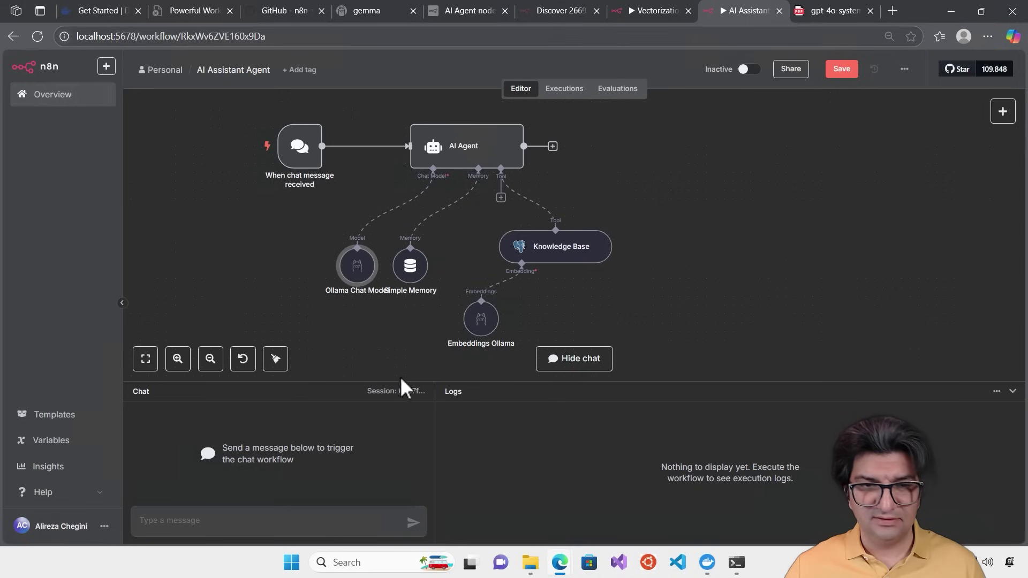
left_click(201, 515)
type("Wgat are")
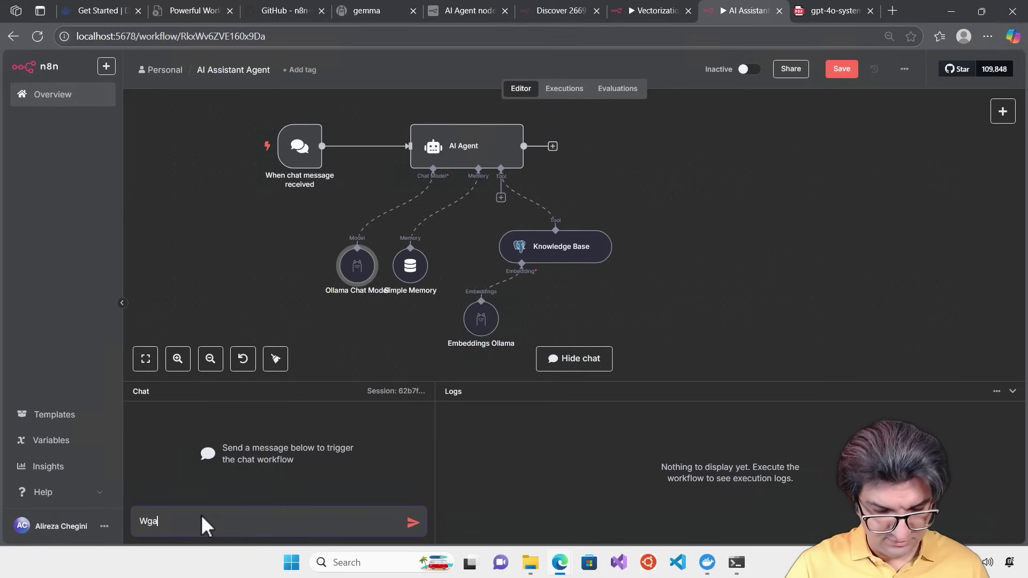
key("BackSpace")
key("BackSpace")
key("BackSpace")
key("BackSpace")
key("BackSpace")
key("BackSpace")
key("BackSpace")
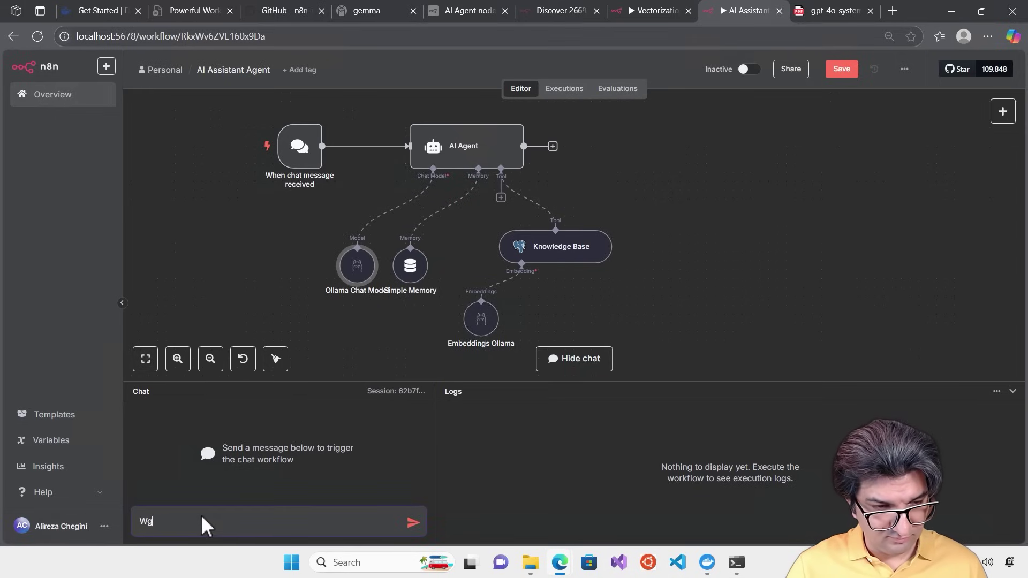
type("hat are red teamers?")
key("Return")
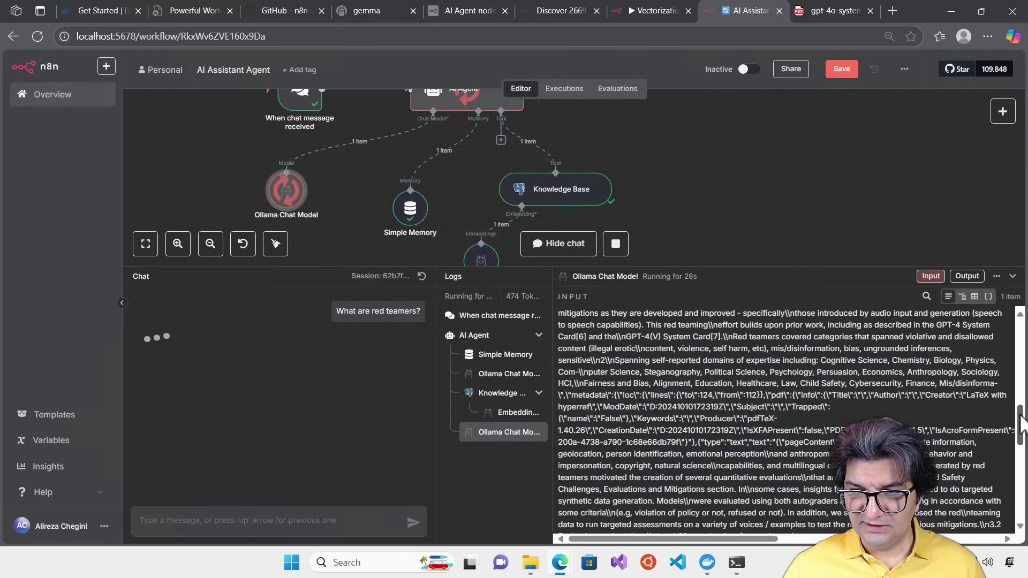
left_click_drag(1020, 418, 1018, 316)
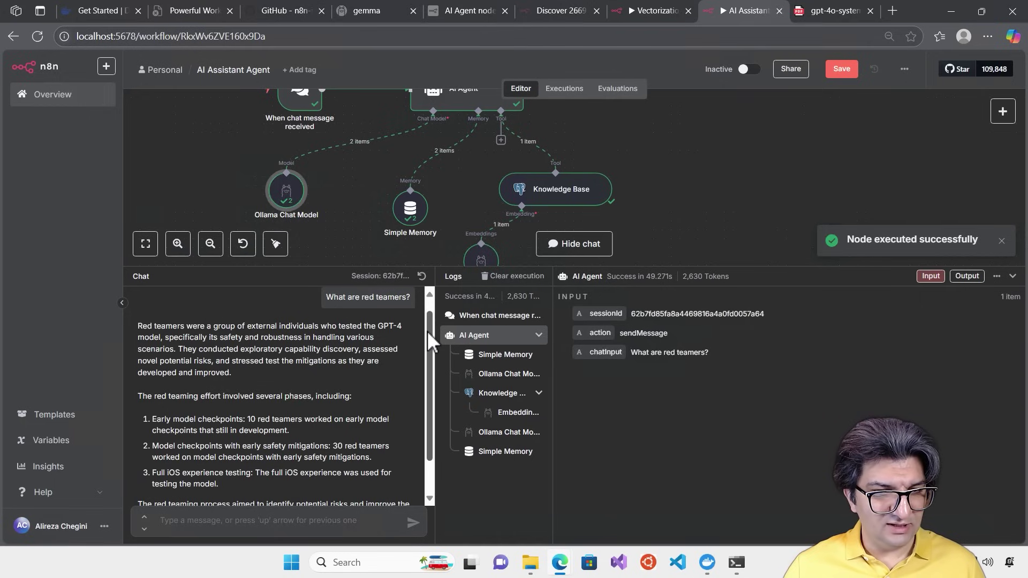
left_click_drag(429, 331, 439, 310)
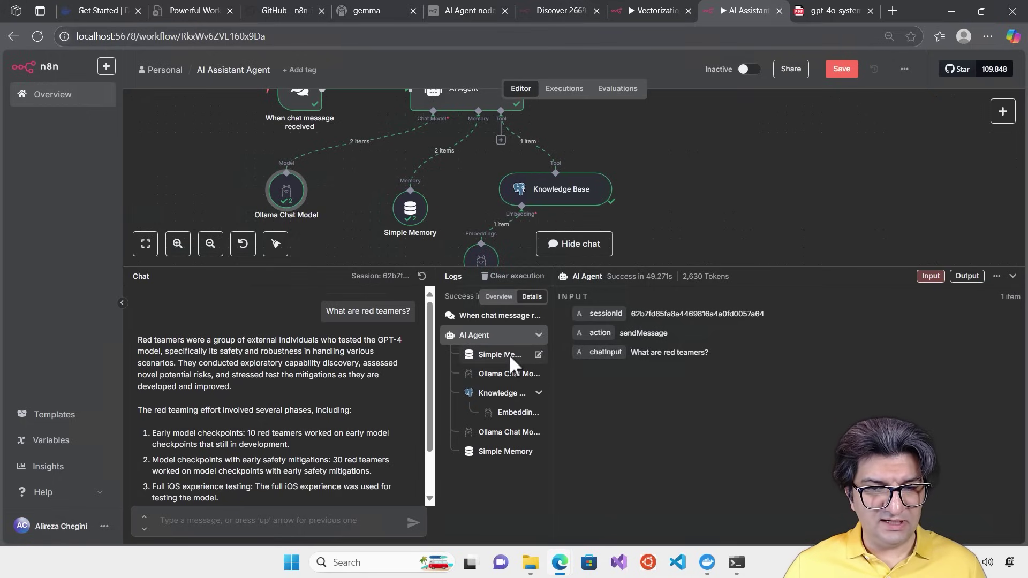
scroll(428, 364, "down", 2)
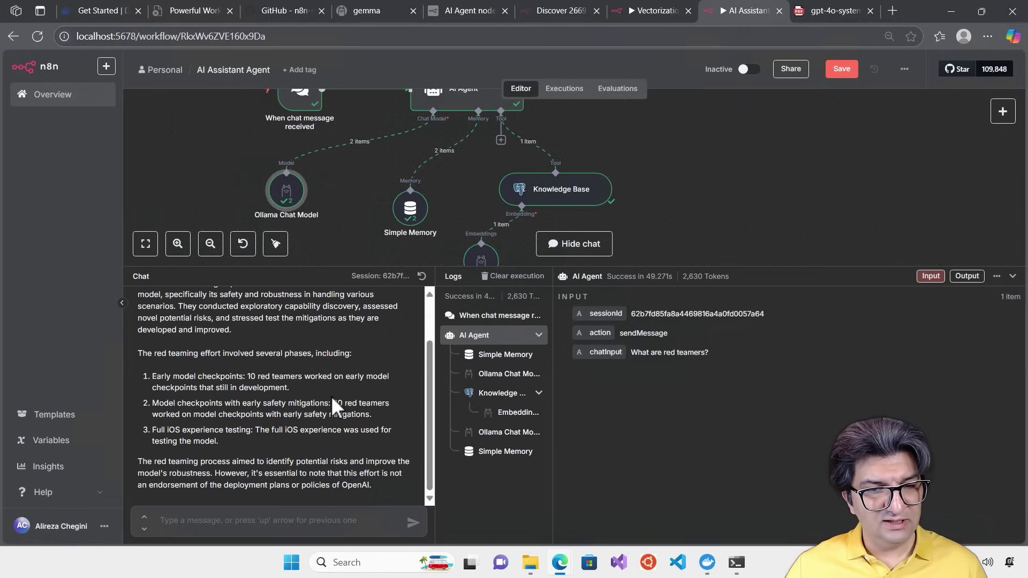
Compare the answer's red teamer counts with Phase 1 and Phase 2 of the PDF table, then return to n8n
left_click(820, 12)
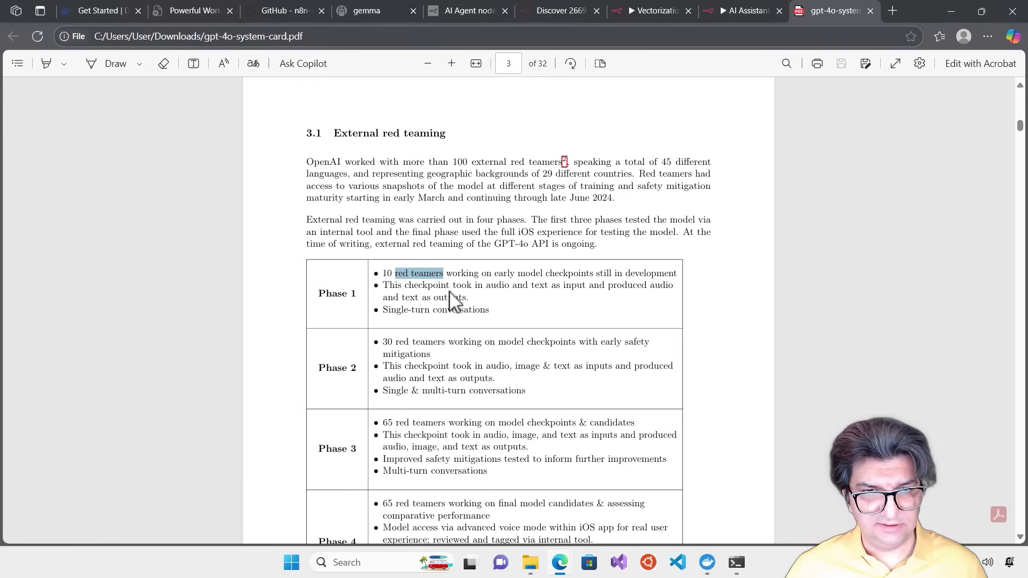
left_click(408, 317)
left_click_drag(382, 273, 485, 275)
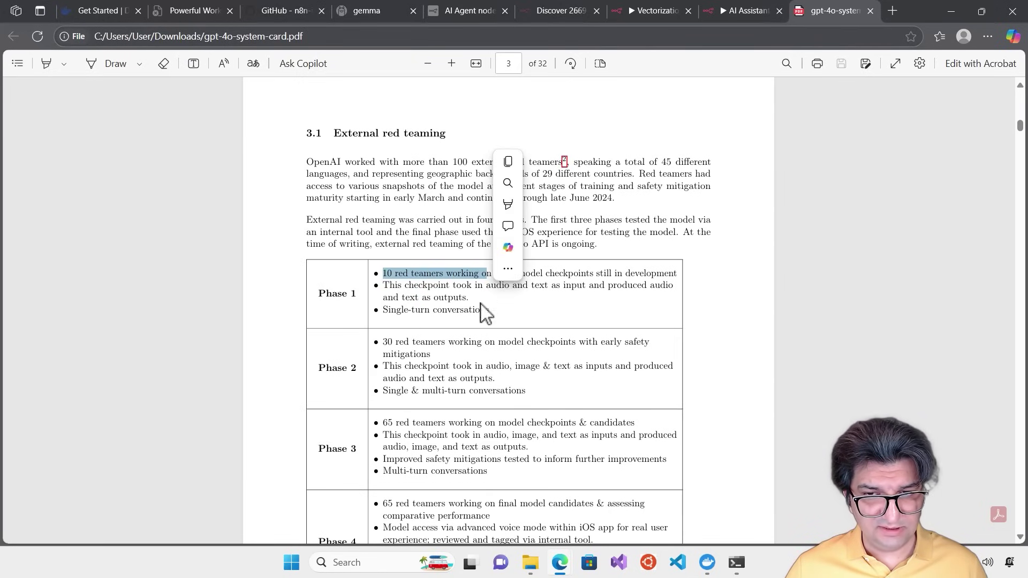
left_click(466, 363)
left_click_drag(445, 358, 385, 338)
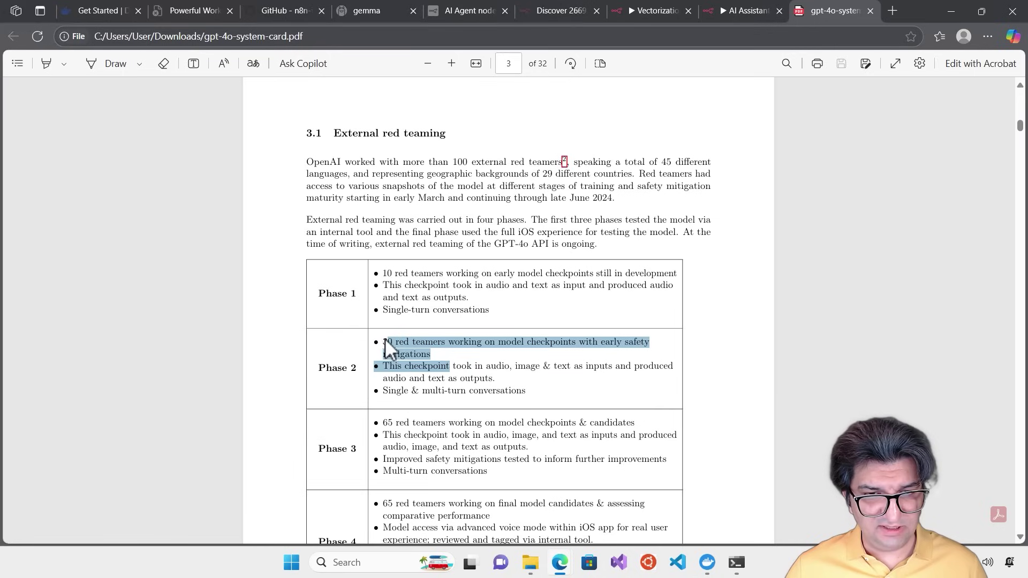
left_click(393, 348)
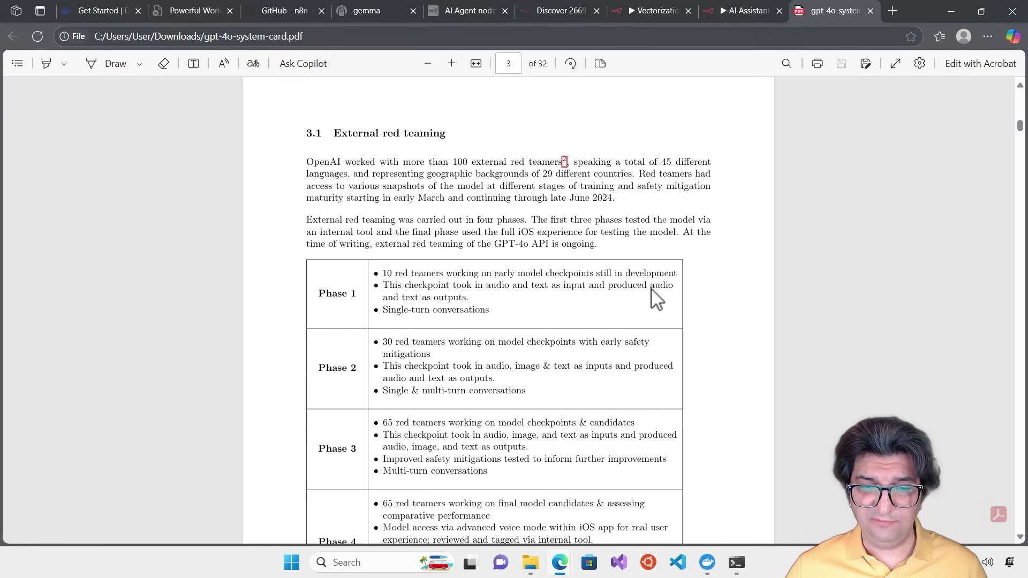
left_click(755, 10)
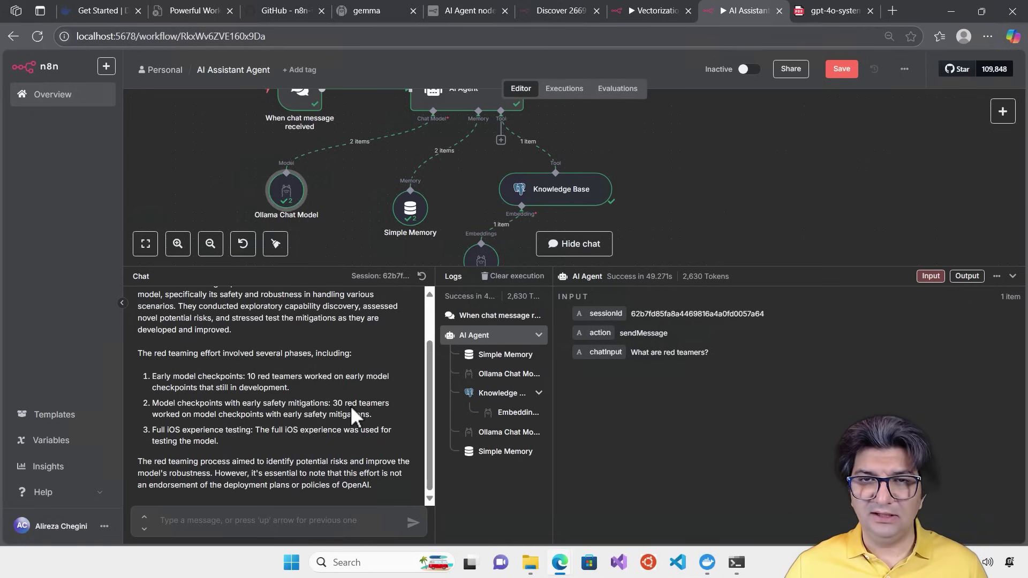
scroll(351, 405, "up", 1)
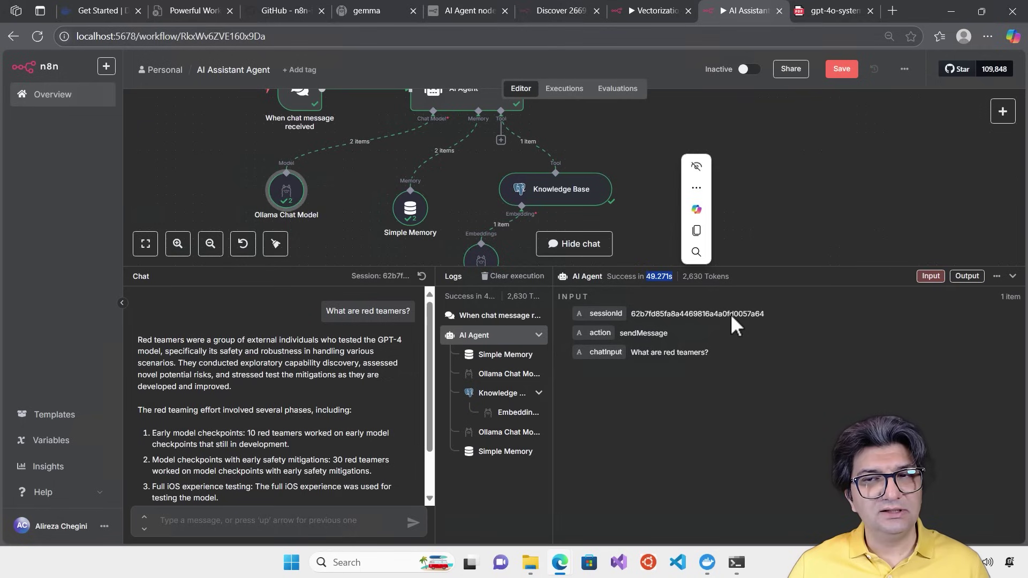
left_click(717, 274)
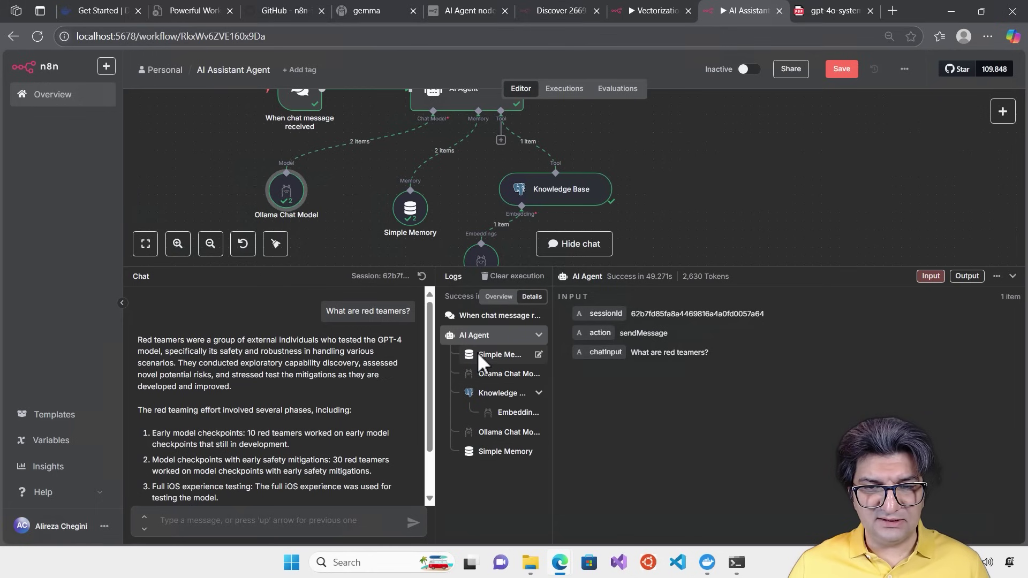
Inspect the memory, Knowledge Base, embeddings and chat model entries of the last run in Logs
left_click(495, 353)
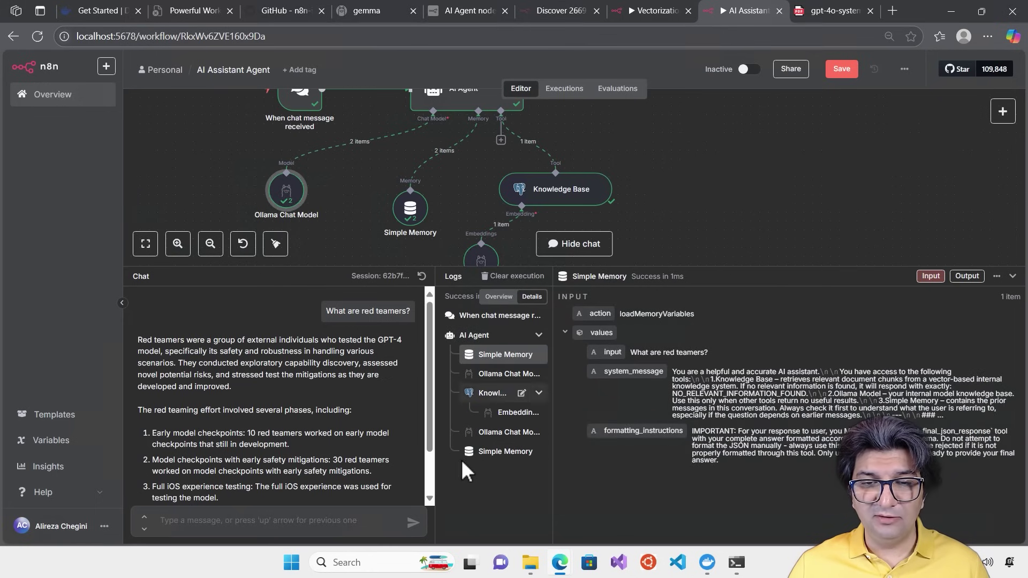
left_click(480, 451)
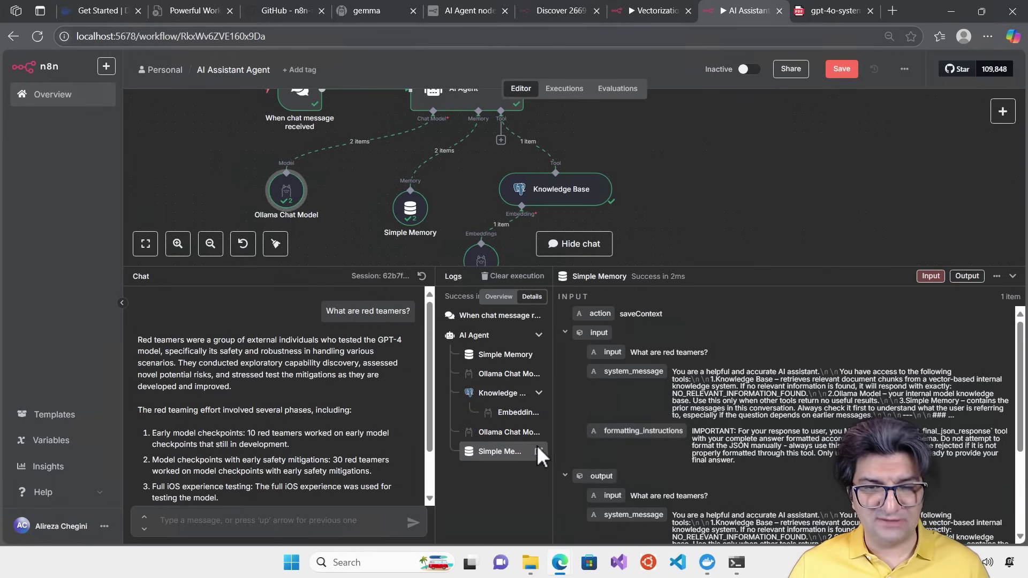
left_click(494, 394)
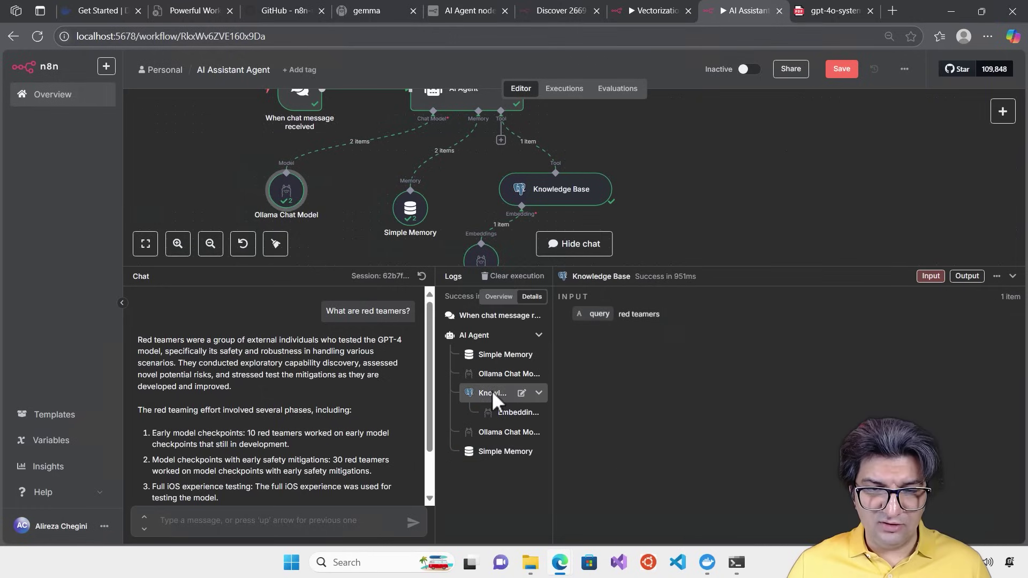
left_click(506, 413)
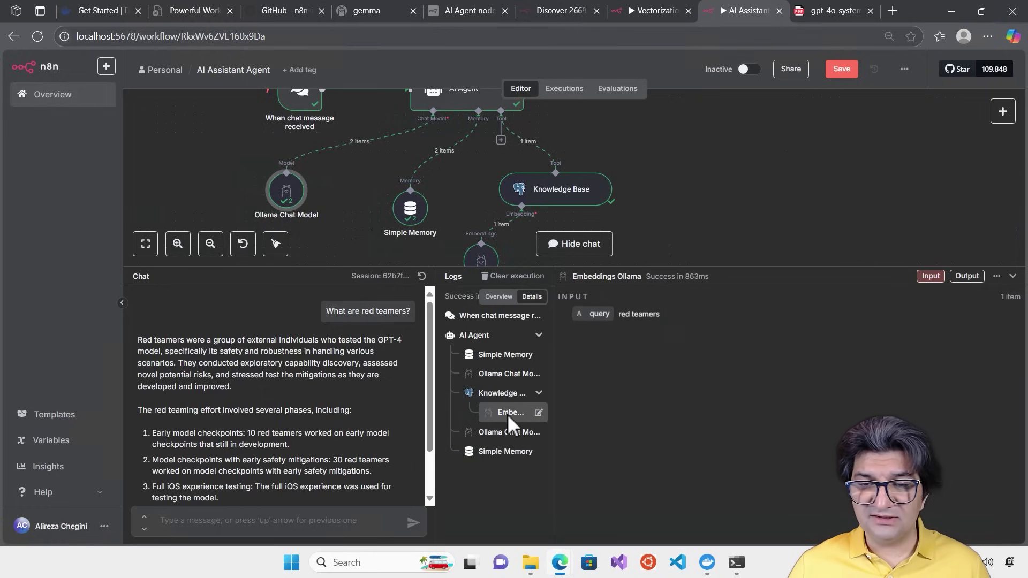
left_click(502, 431)
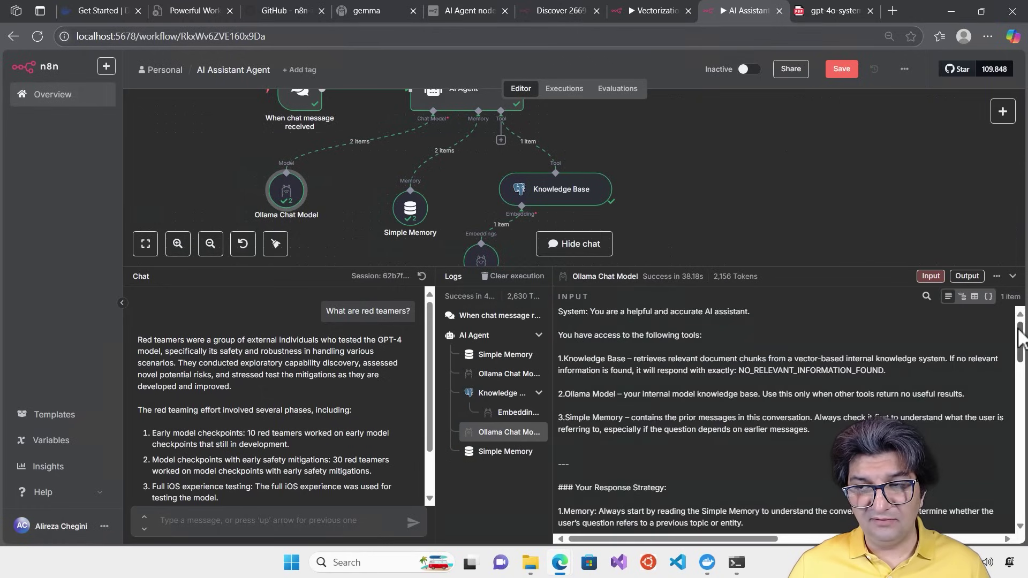
Shrink the chat and logs area and move Simple Memory up and to the left
left_click_drag(1020, 338, 1019, 414)
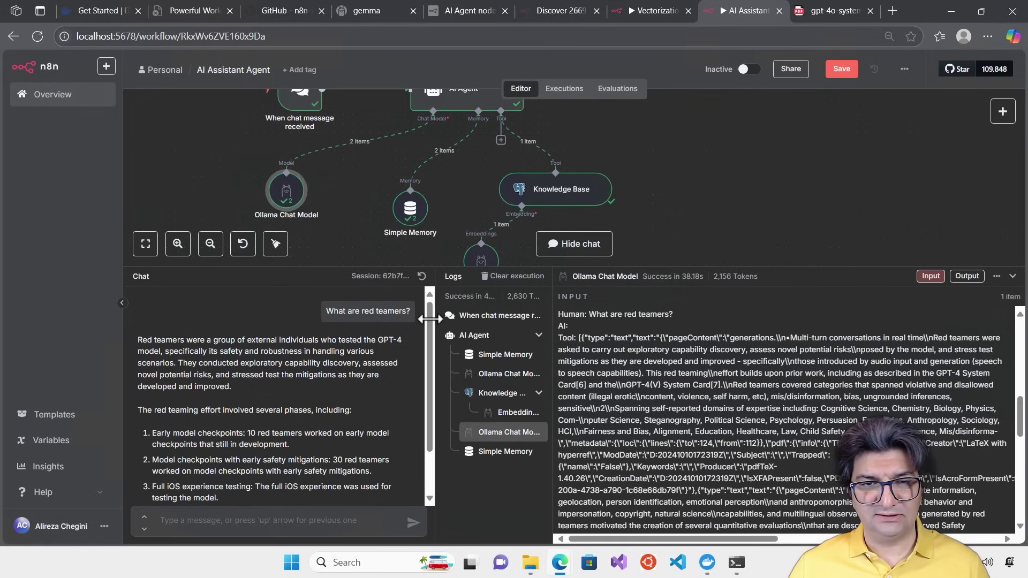
left_click_drag(428, 272, 445, 323)
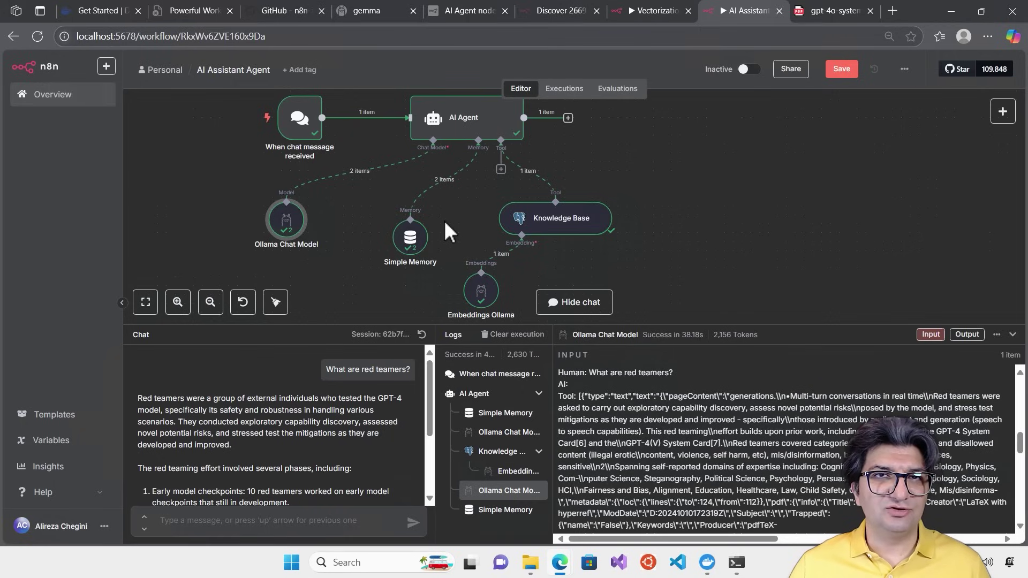
left_click_drag(409, 242, 356, 246)
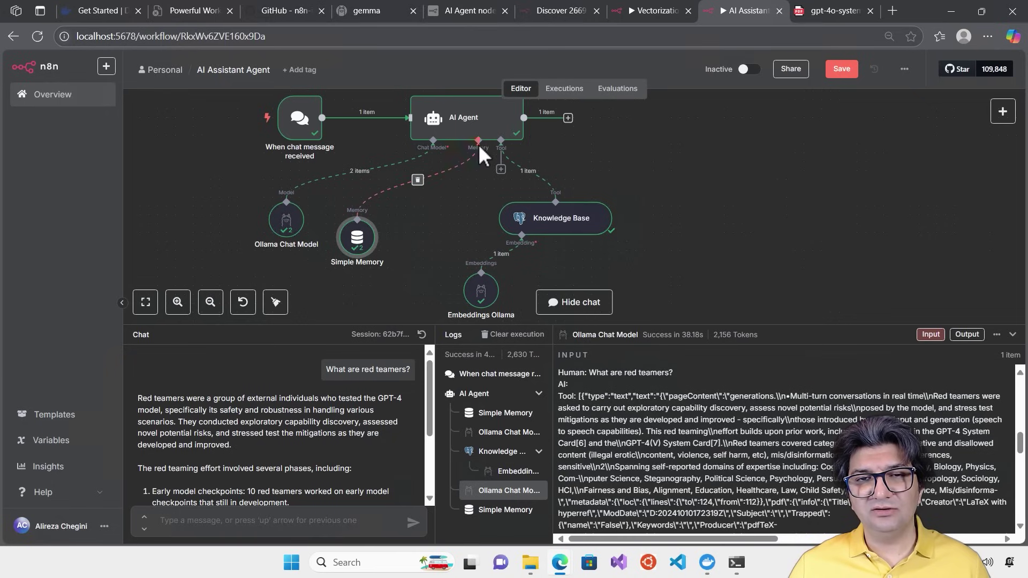
Replace Simple Memory with a Postgres Chat Memory using the n8n_chat_histories table on the agent
left_click(417, 180)
left_click(479, 169)
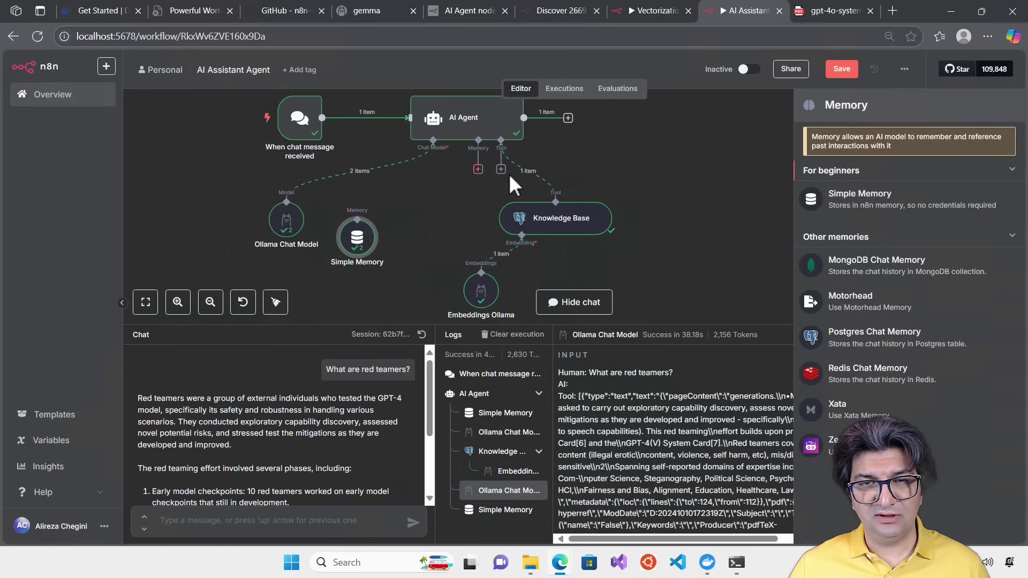
left_click(878, 336)
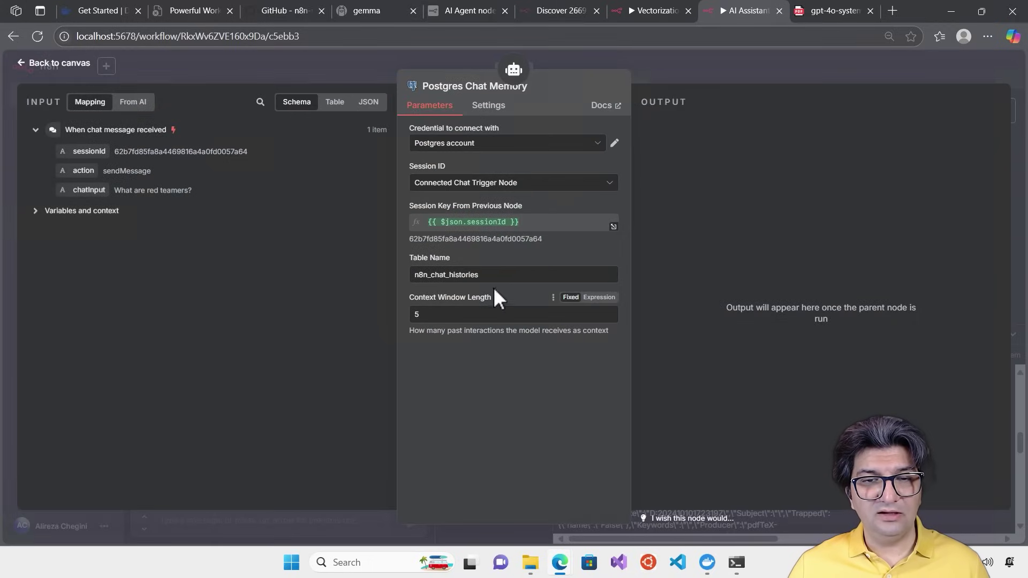
double_click(512, 273)
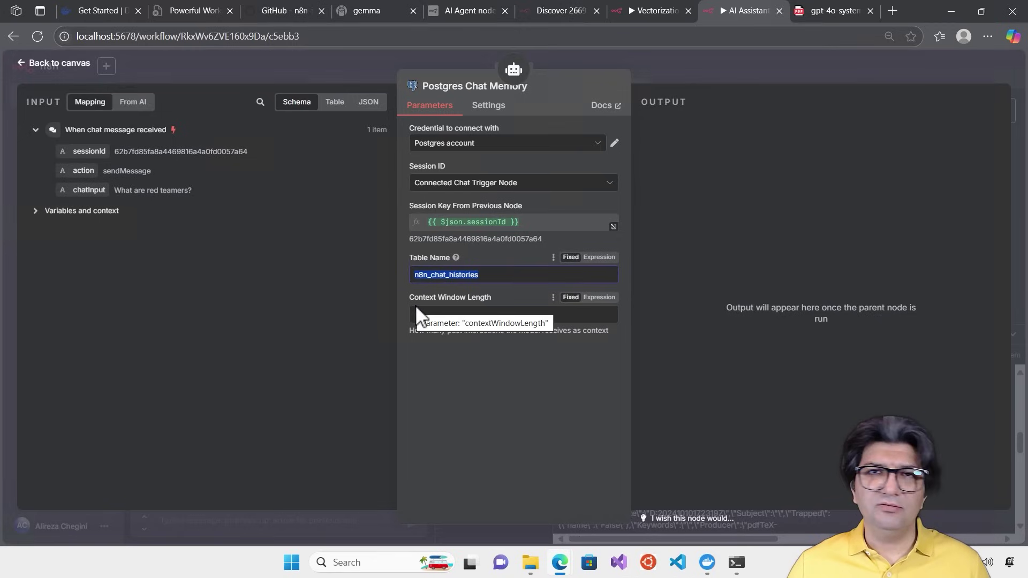
left_click(703, 67)
left_click_drag(411, 258, 429, 214)
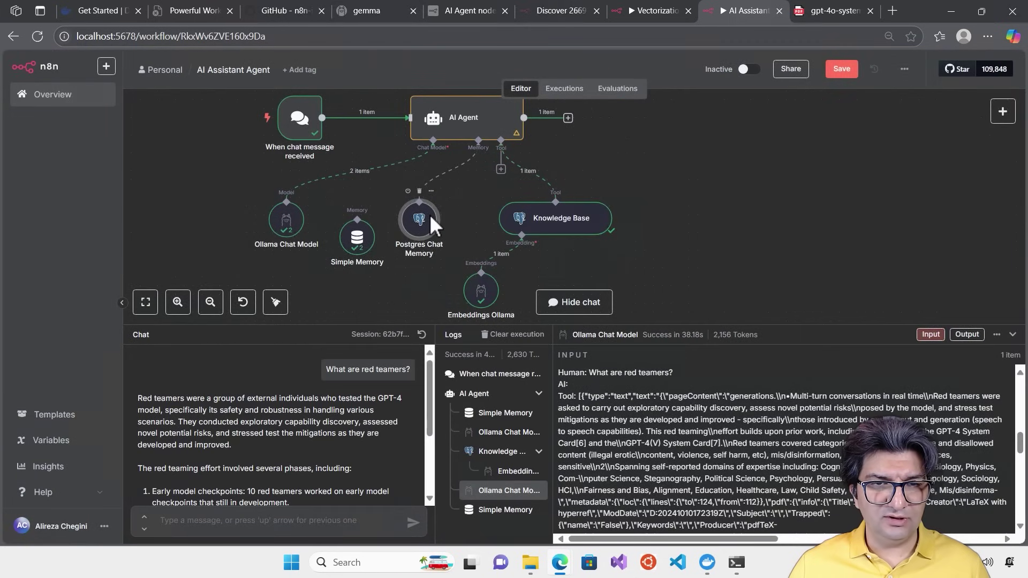
Deactivate Simple Memory, move it aside, and clear the previous execution logs
right_click(361, 235)
left_click(409, 309)
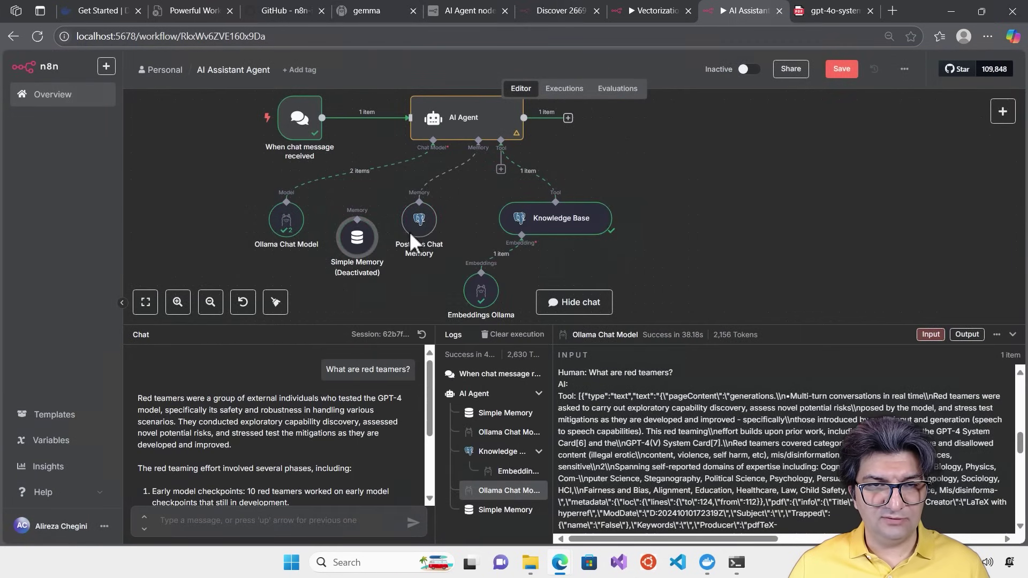
left_click_drag(359, 235, 198, 184)
left_click_drag(400, 216, 360, 245)
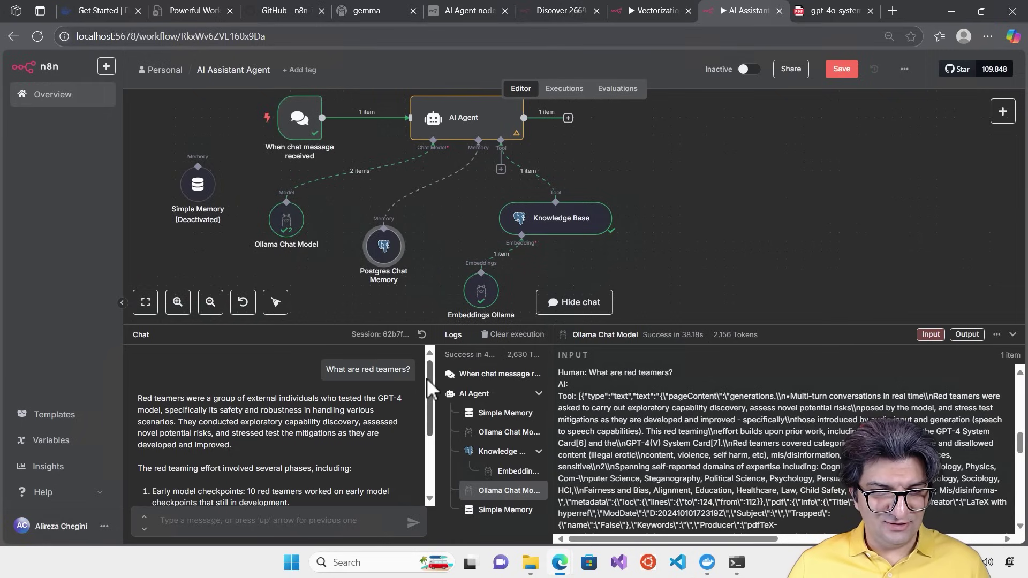
scroll(426, 378, "down", 3)
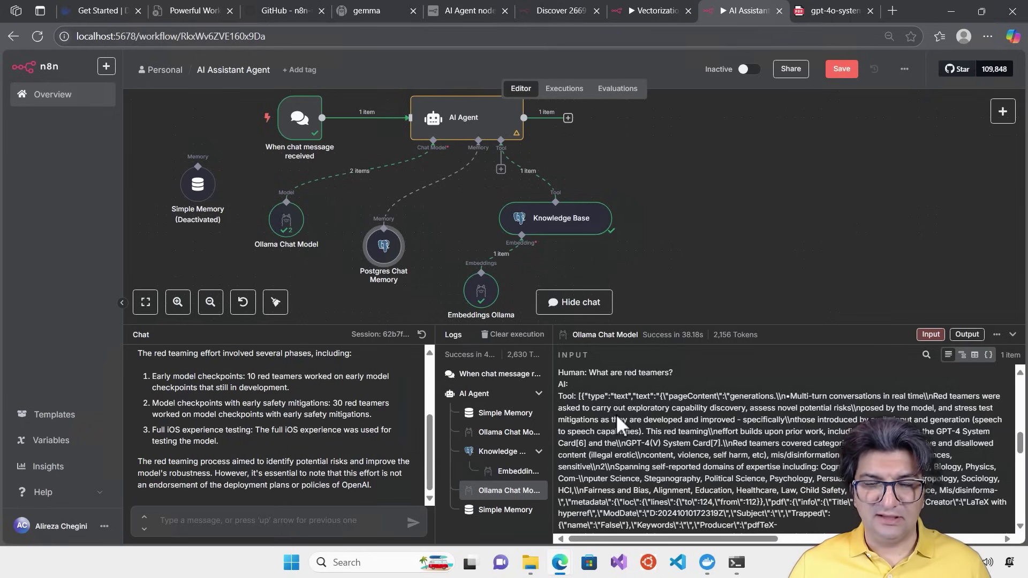
left_click(525, 335)
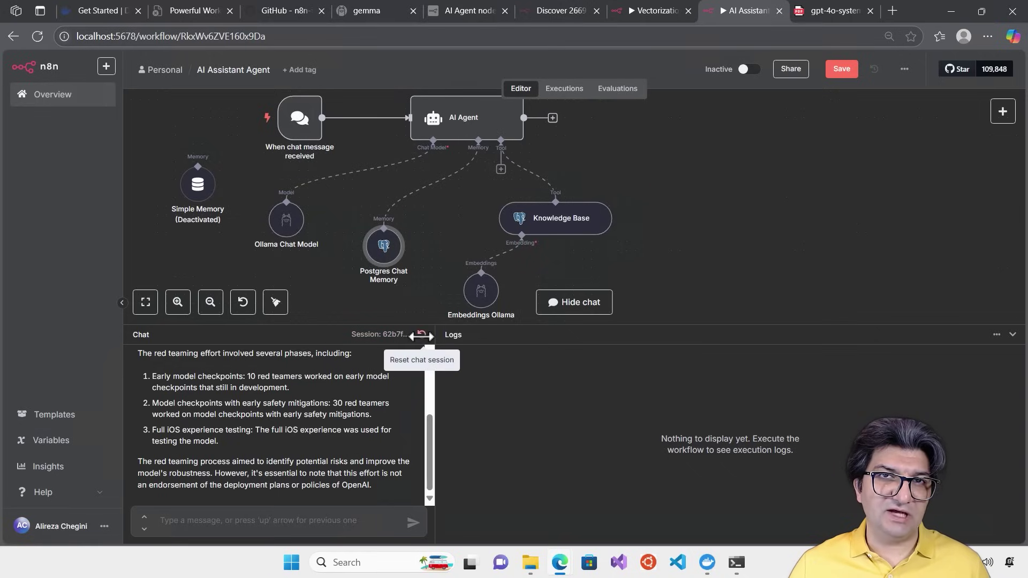
Reset the chat session, then glance at the Executions list and return to the editor
left_click(421, 335)
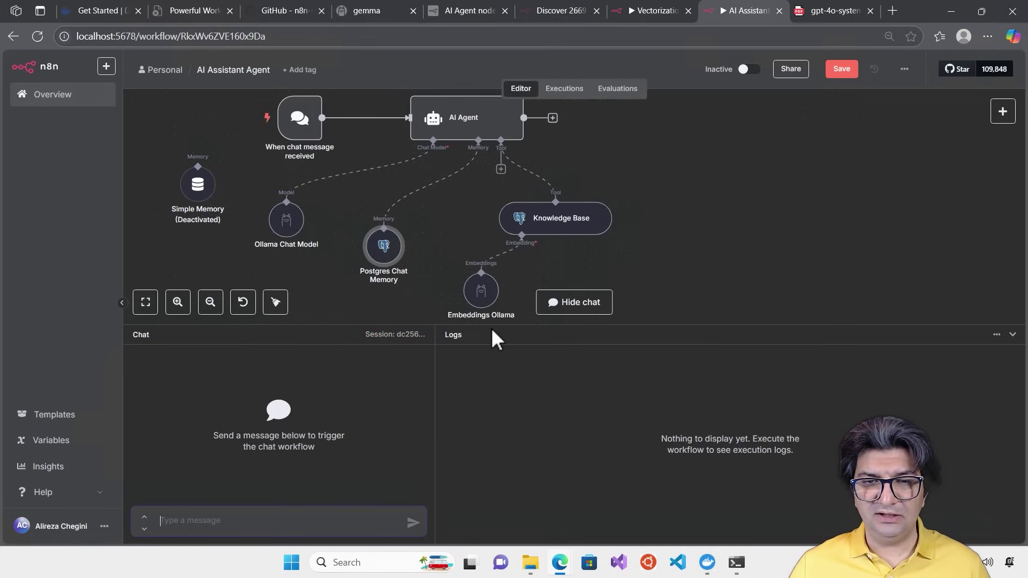
left_click_drag(491, 327, 489, 358)
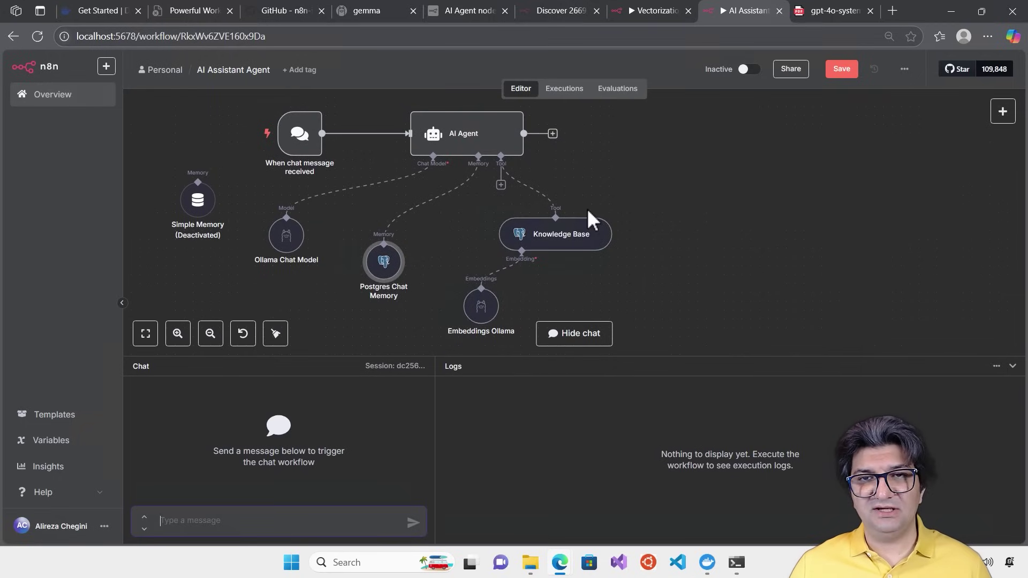
left_click(580, 88)
left_click(518, 88)
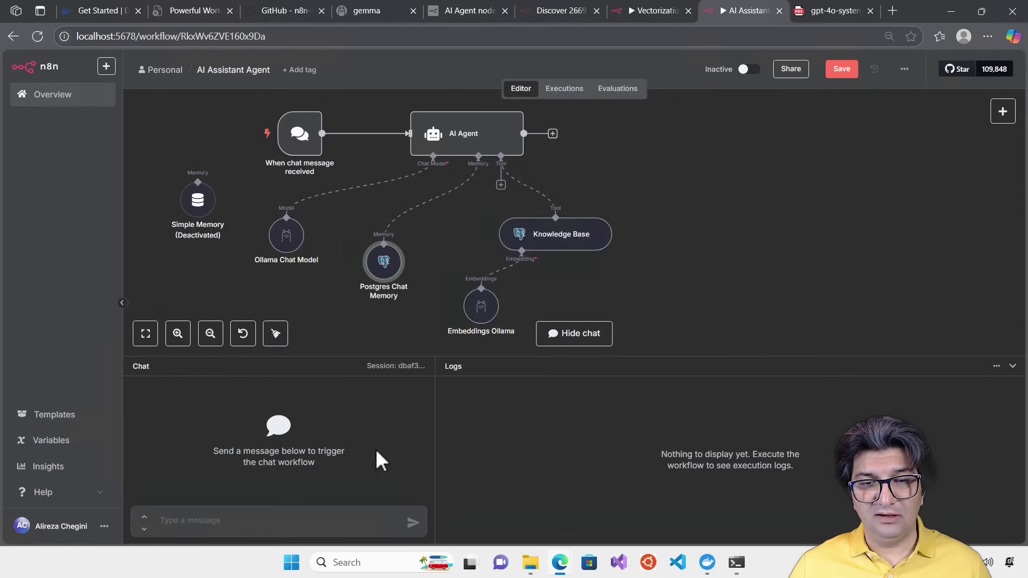
left_click(559, 89)
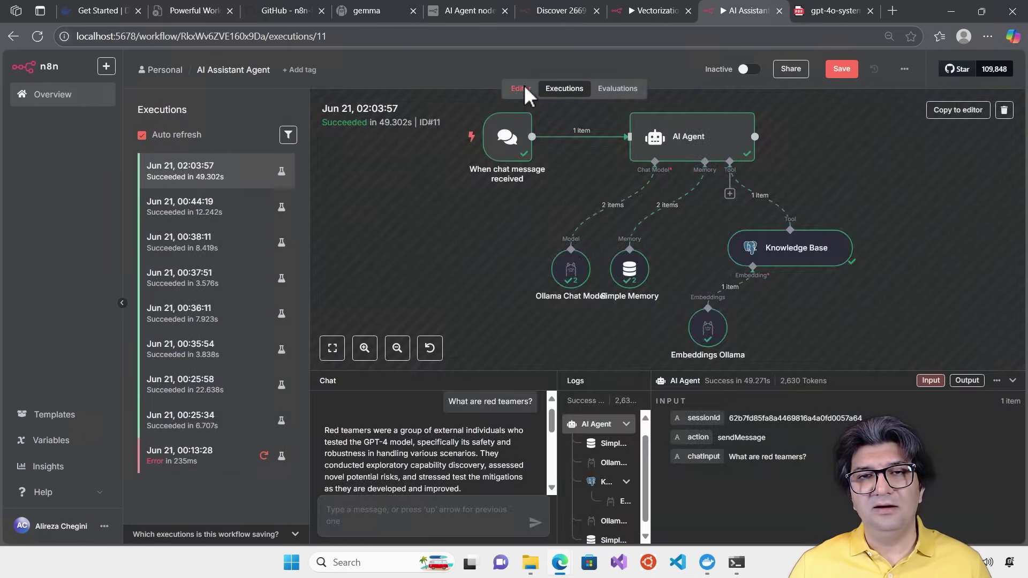
left_click(521, 90)
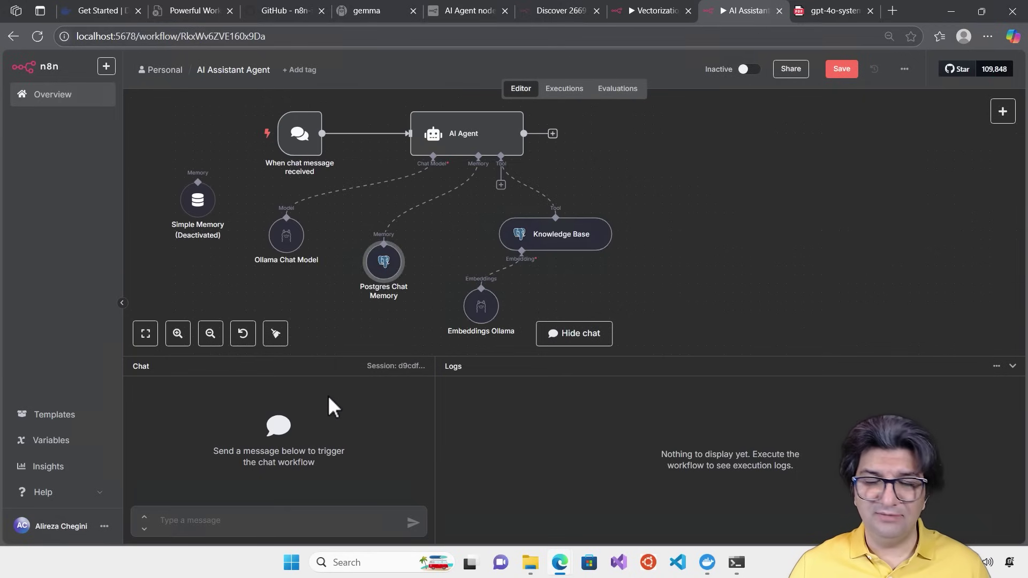
Ask the agent 'Do you remember my name?' and open the failed Knowledge Base node's details
left_click(273, 517)
type("Do you r")
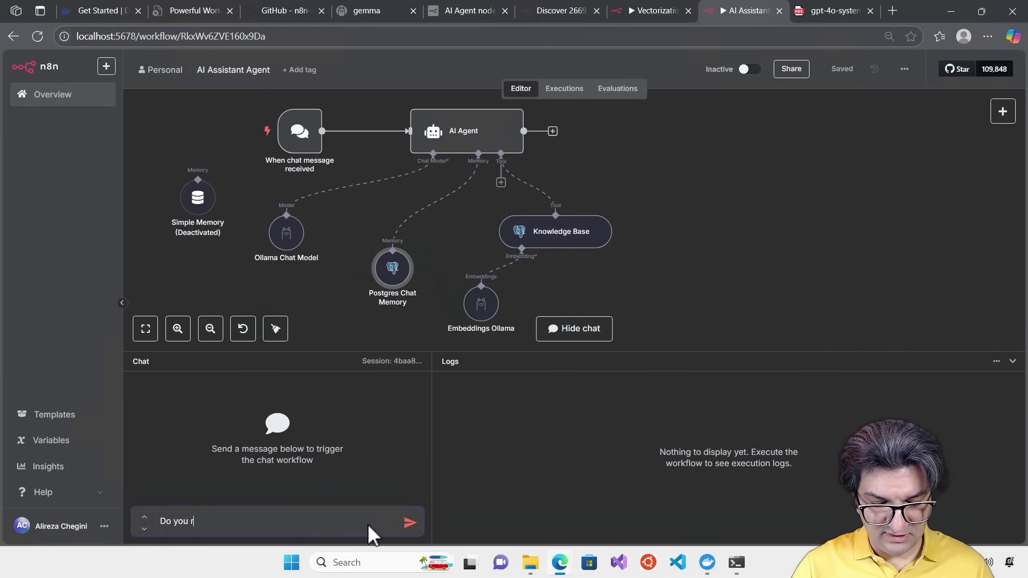
type("emember ")
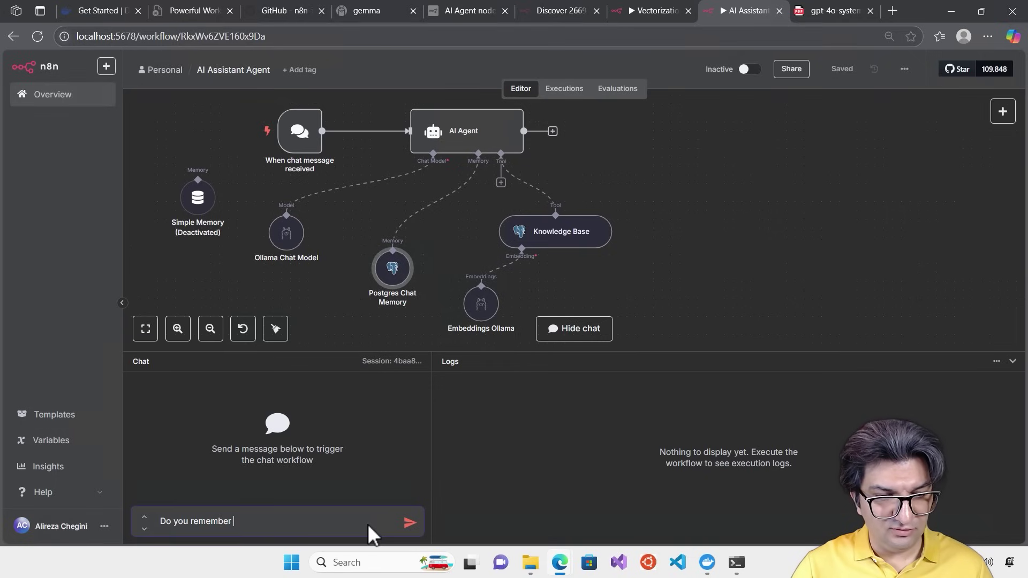
type("my name?")
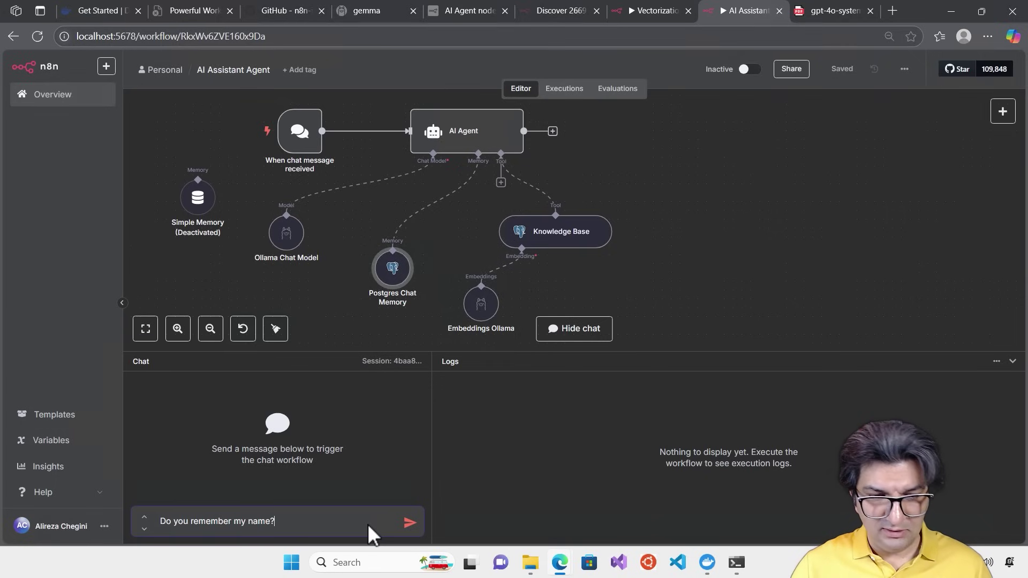
key("Return")
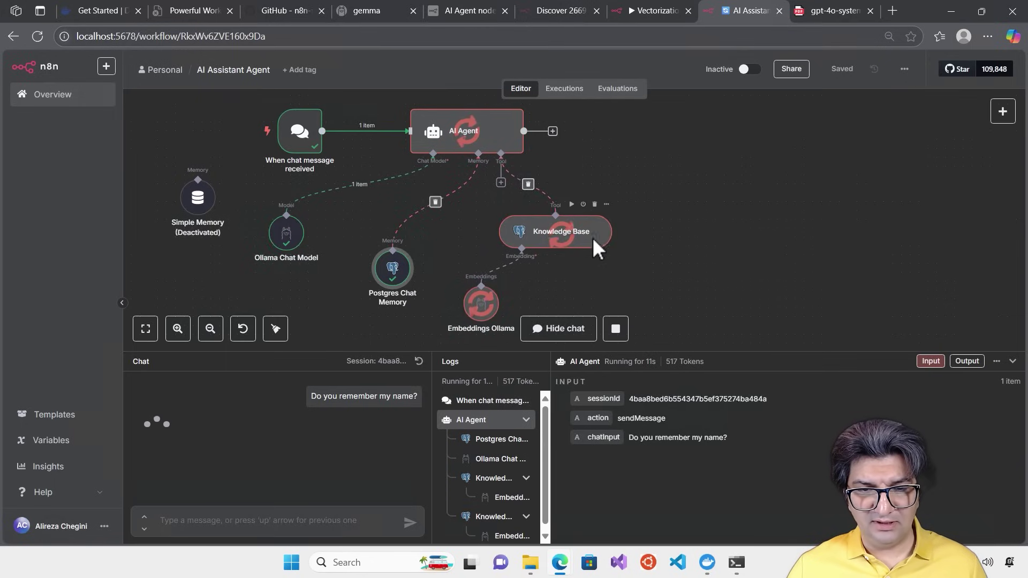
scroll(593, 238, "down", 2)
scroll(561, 297, "up", 2)
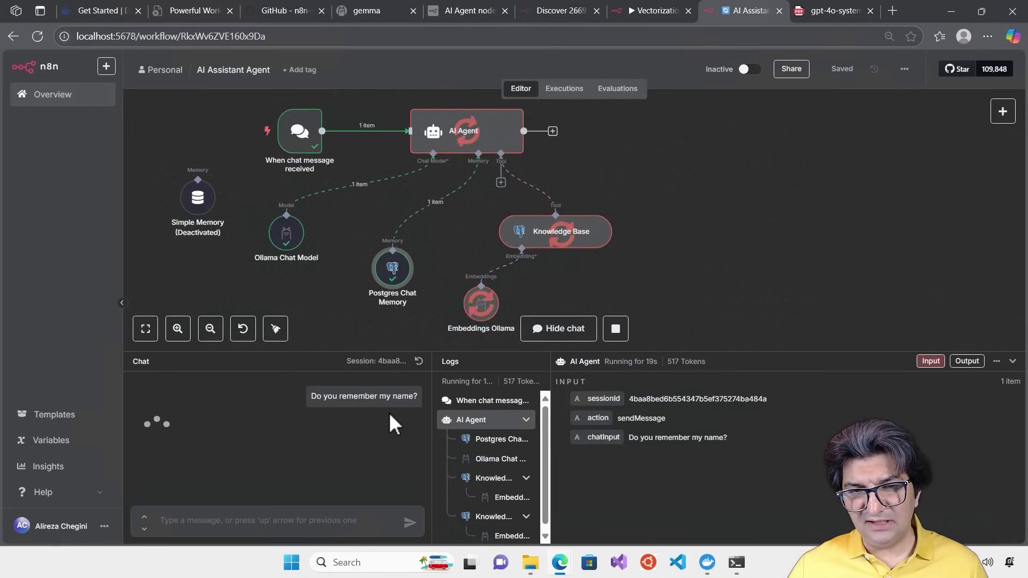
mouse_move(580, 239)
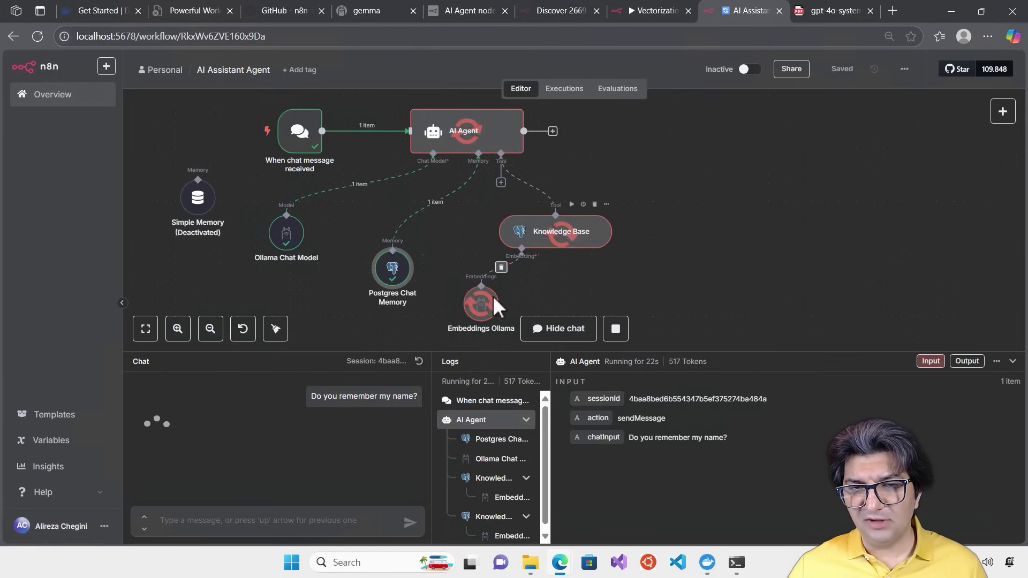
mouse_move(384, 396)
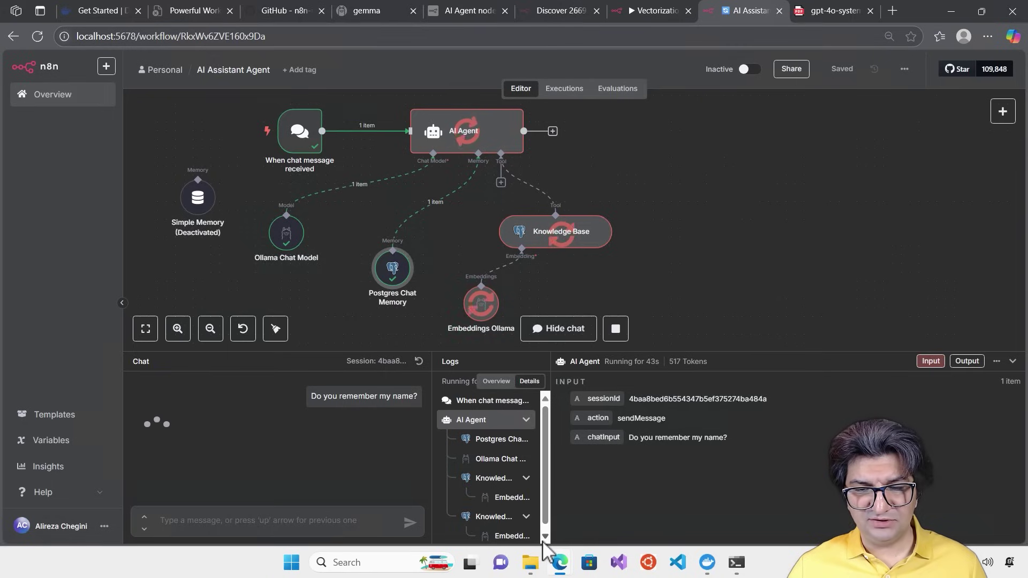
scroll(543, 530, "down", 1)
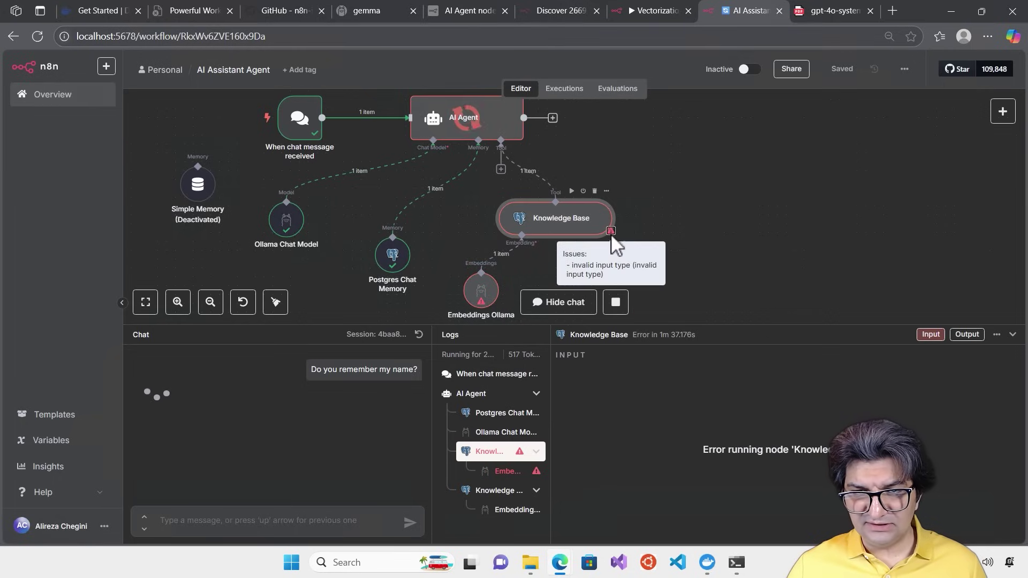
double_click(578, 221)
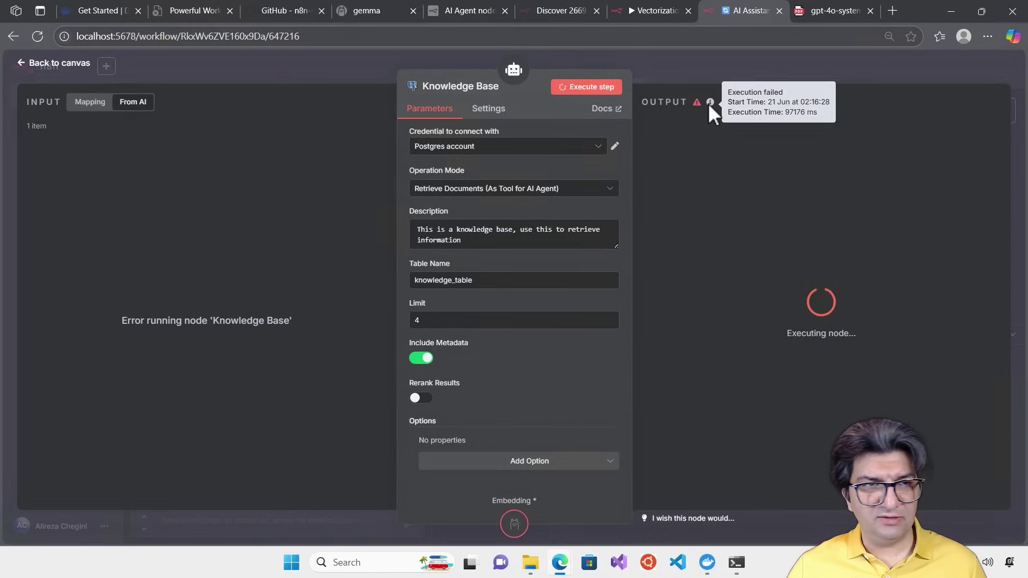
Stop the stuck execution and review the Knowledge Base node's logs and output
left_click(692, 69)
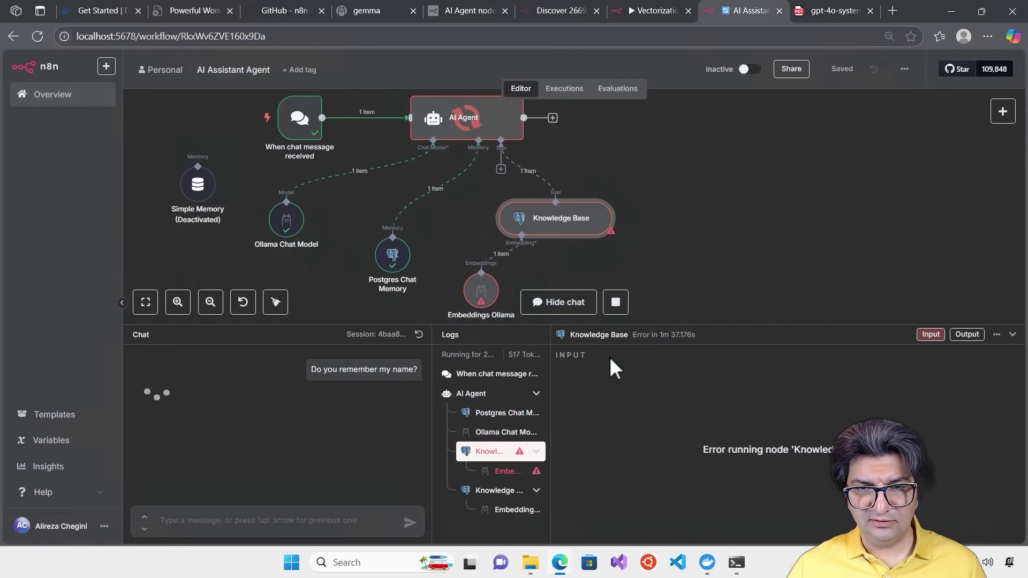
left_click(615, 300)
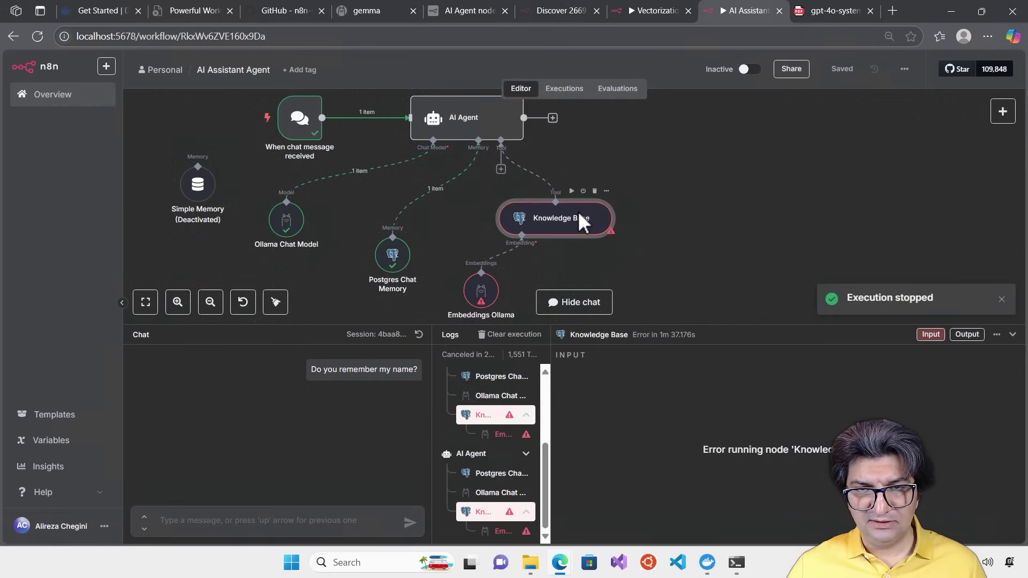
double_click(577, 212)
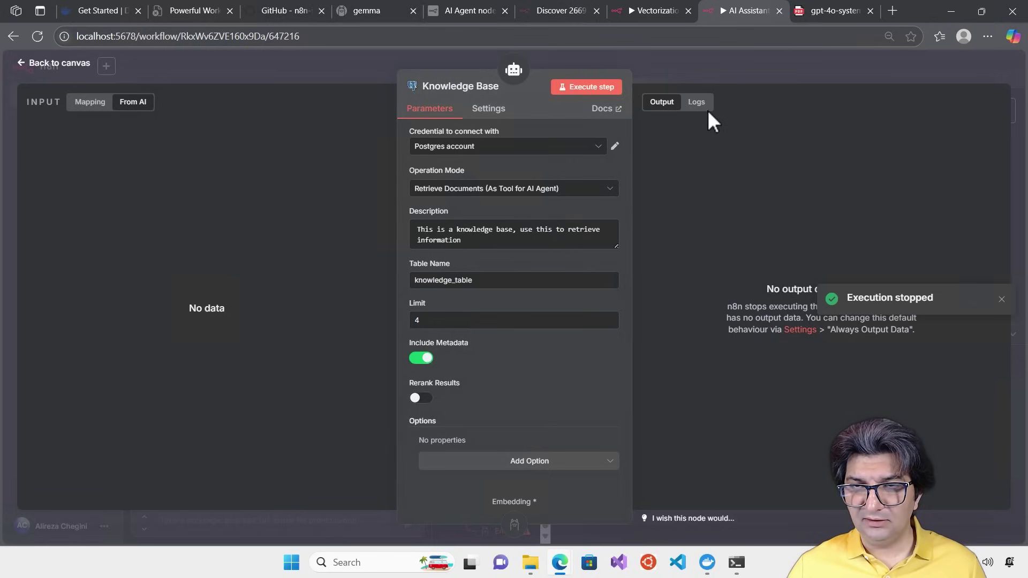
left_click(700, 103)
left_click(342, 103)
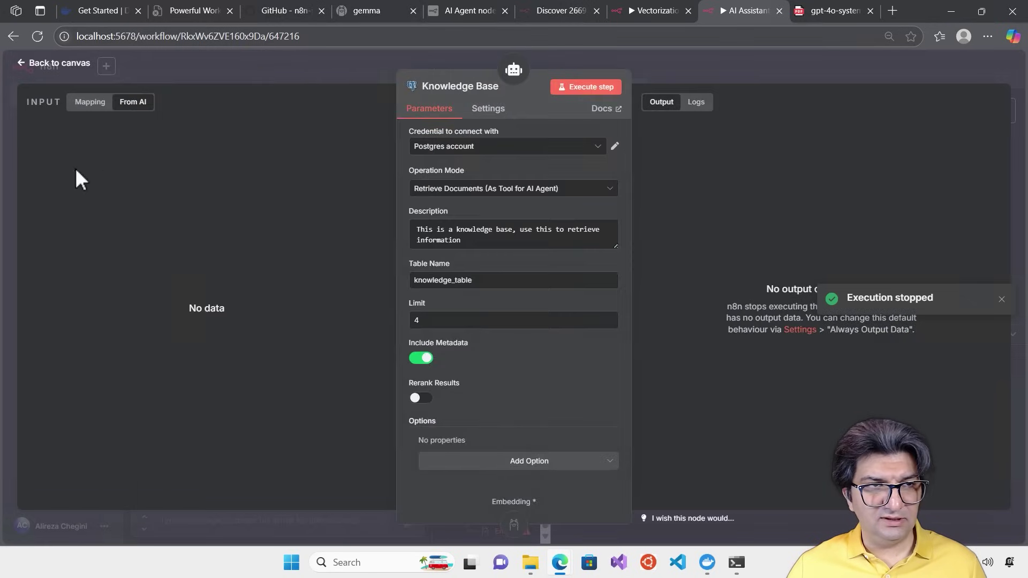
left_click(710, 72)
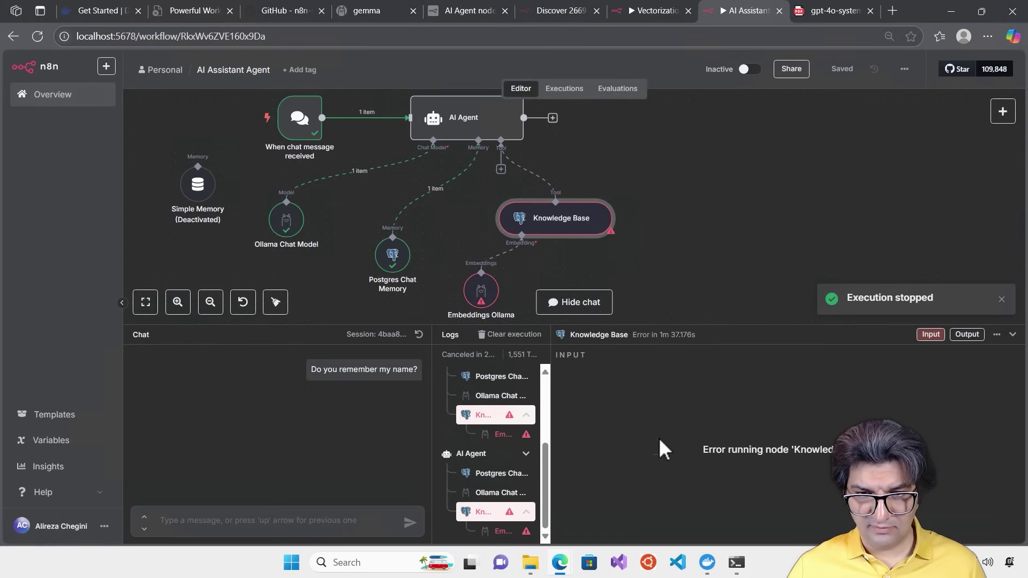
Check the Embeddings Ollama error details and clear the failed execution results
left_click(508, 435)
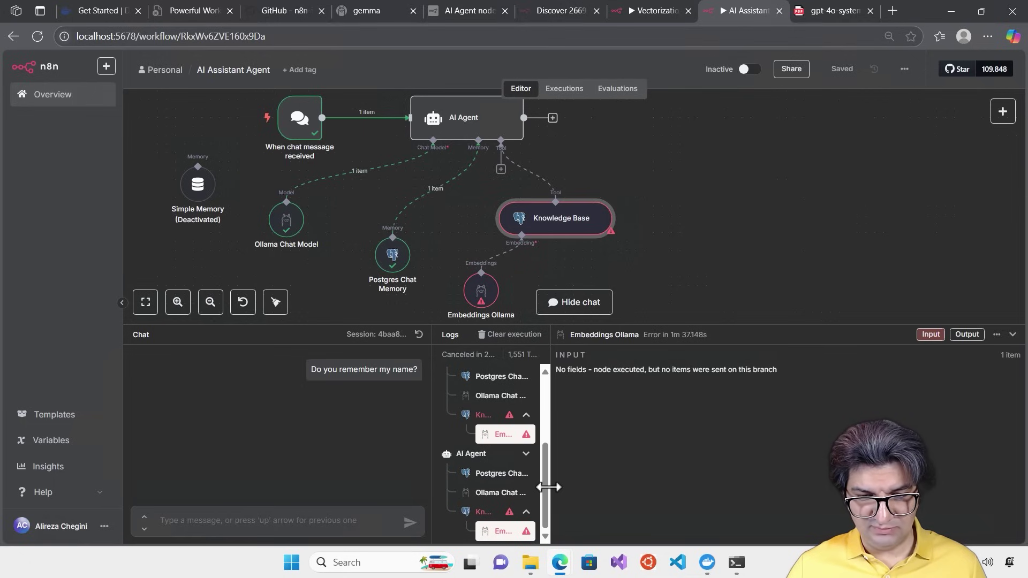
left_click_drag(545, 489, 529, 358)
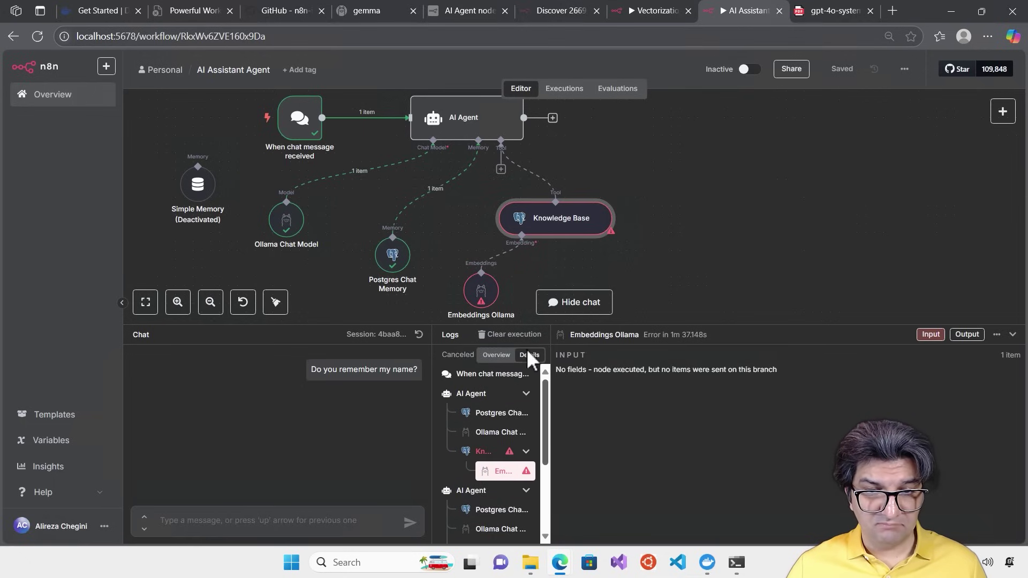
left_click(511, 335)
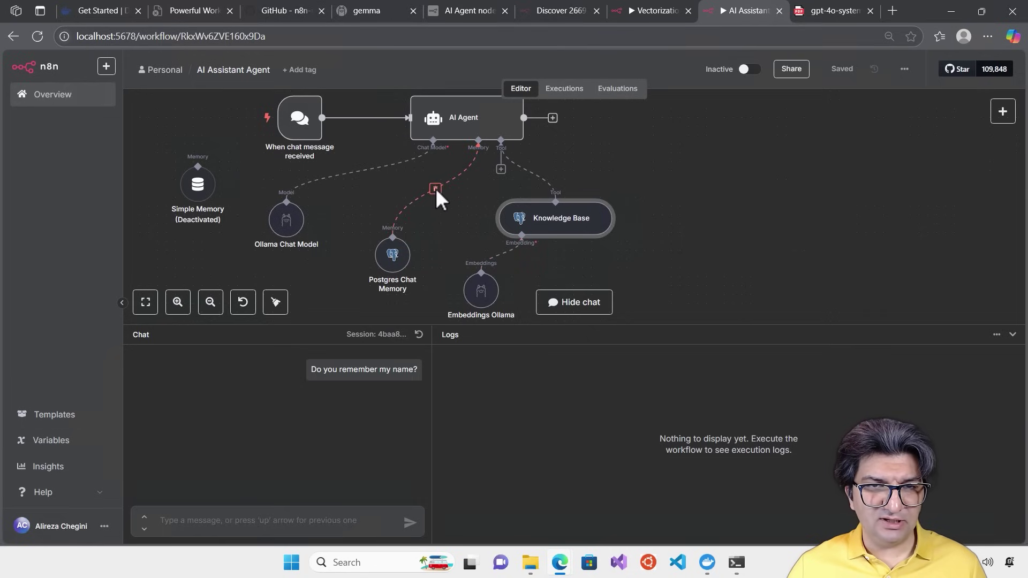
Disconnect Postgres Chat Memory and attach a reactivated Simple Memory to the agent's Memory input
left_click(435, 189)
left_click_drag(398, 250, 351, 278)
left_click_drag(196, 185, 426, 211)
right_click(425, 207)
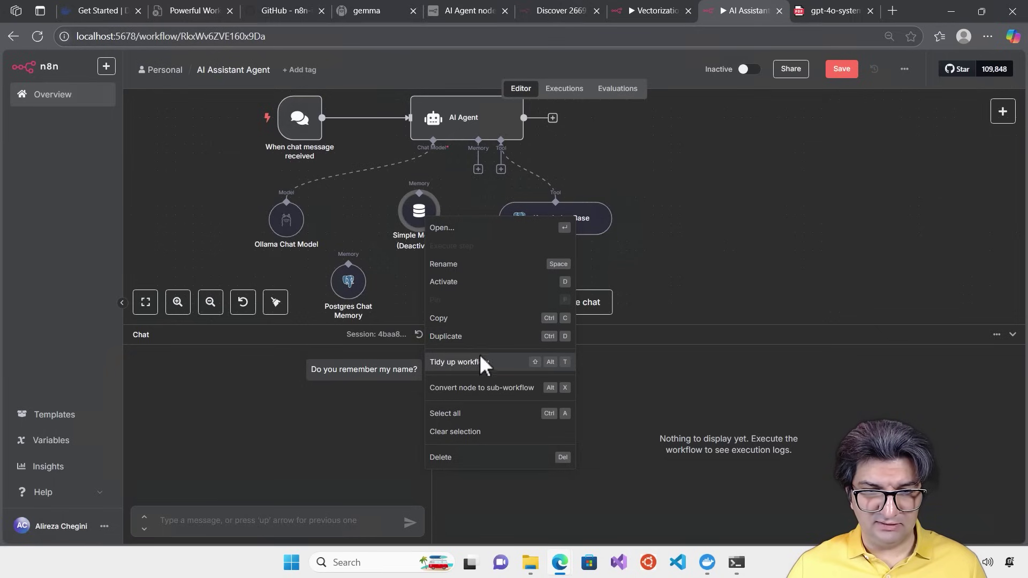
left_click(444, 282)
left_click_drag(425, 208, 479, 166)
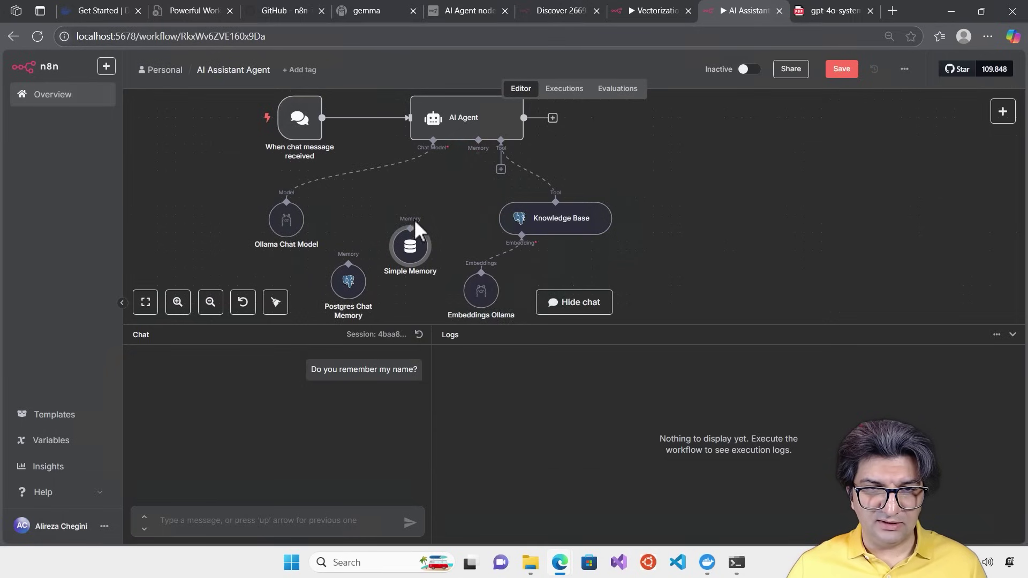
left_click_drag(414, 246, 410, 231)
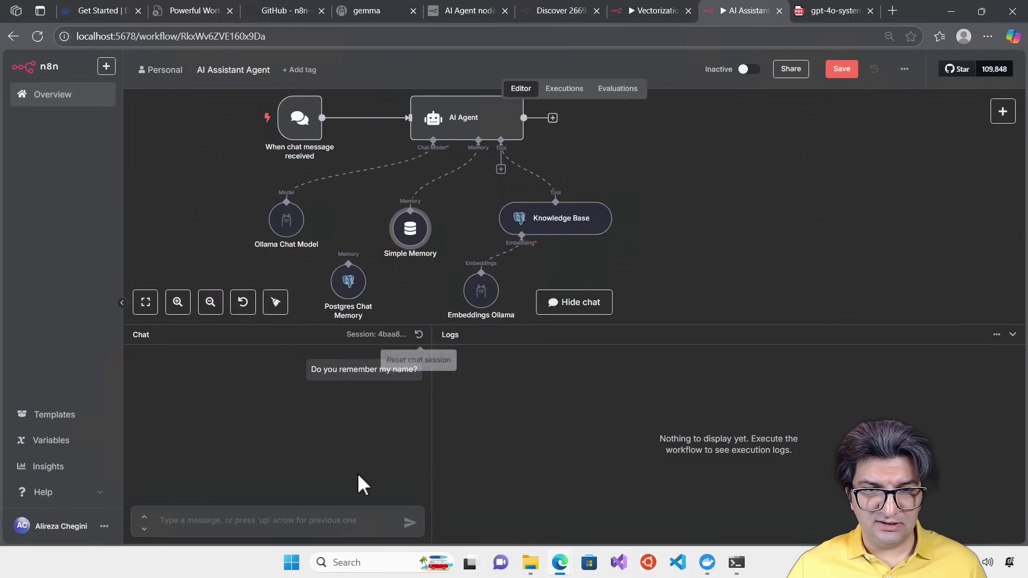
Save the workflow and resend the previous name question in the chat
left_click(338, 517)
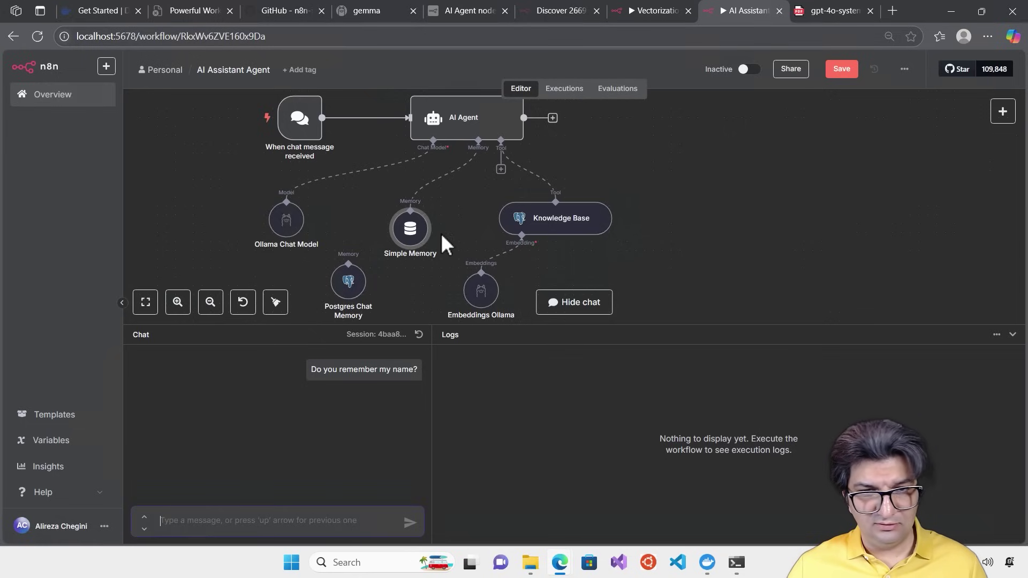
left_click(839, 71)
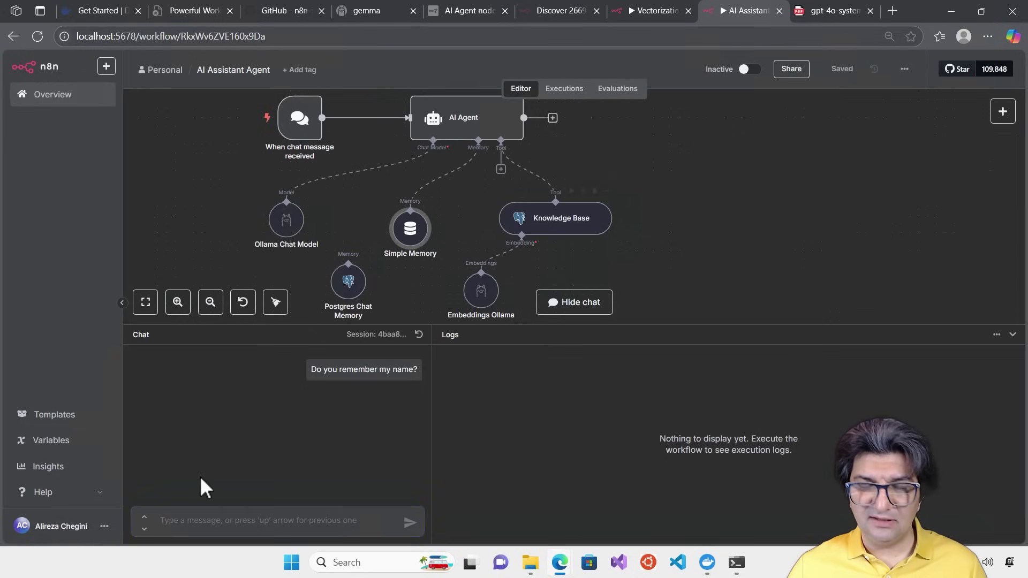
left_click(205, 518)
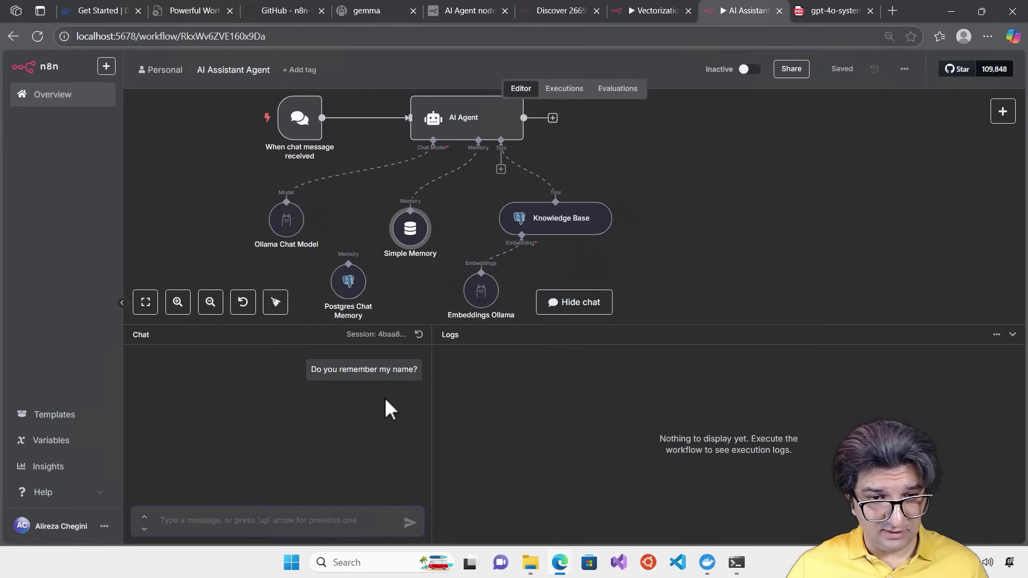
double_click(374, 370)
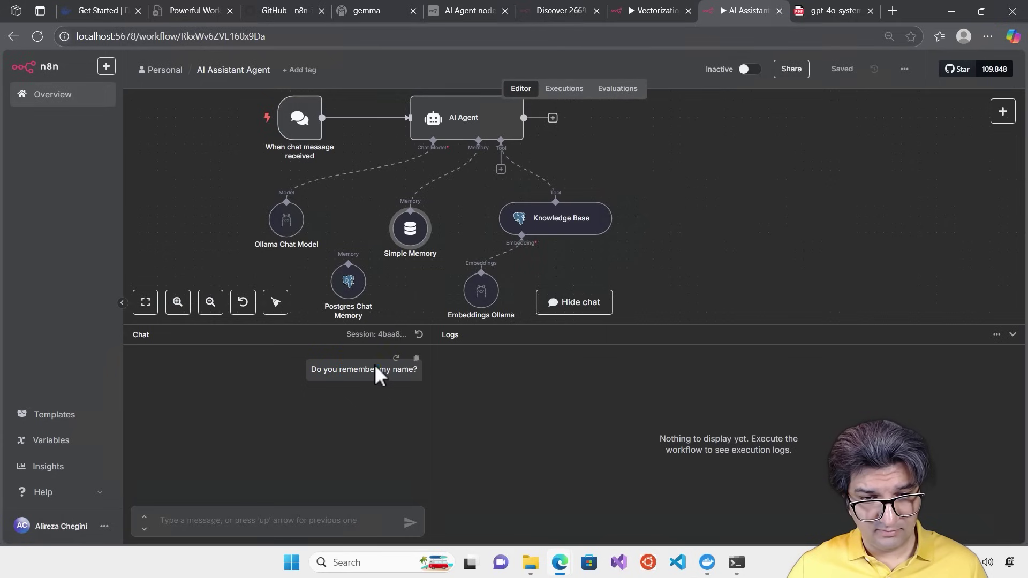
left_click(338, 524)
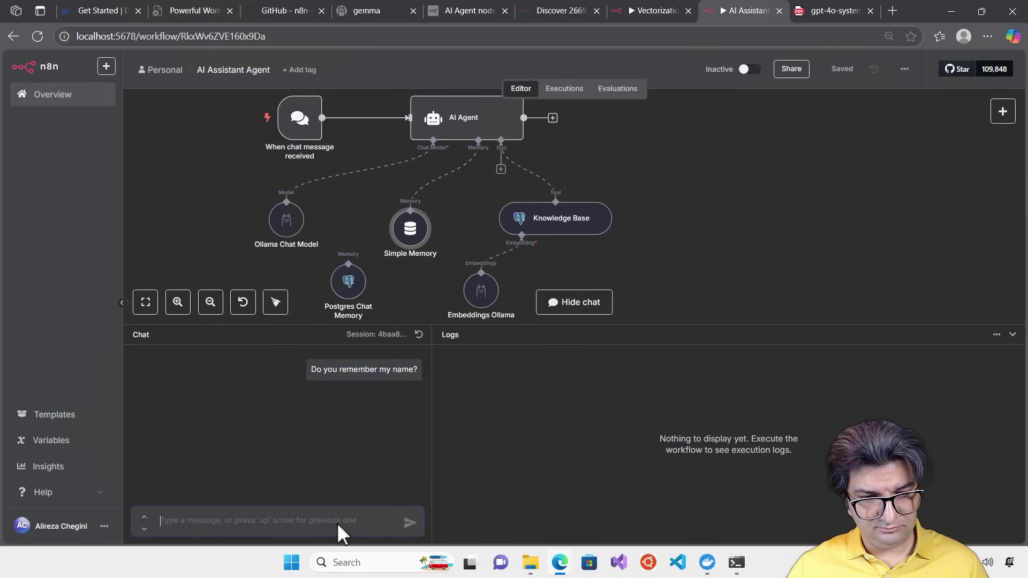
key("Up")
key("Return")
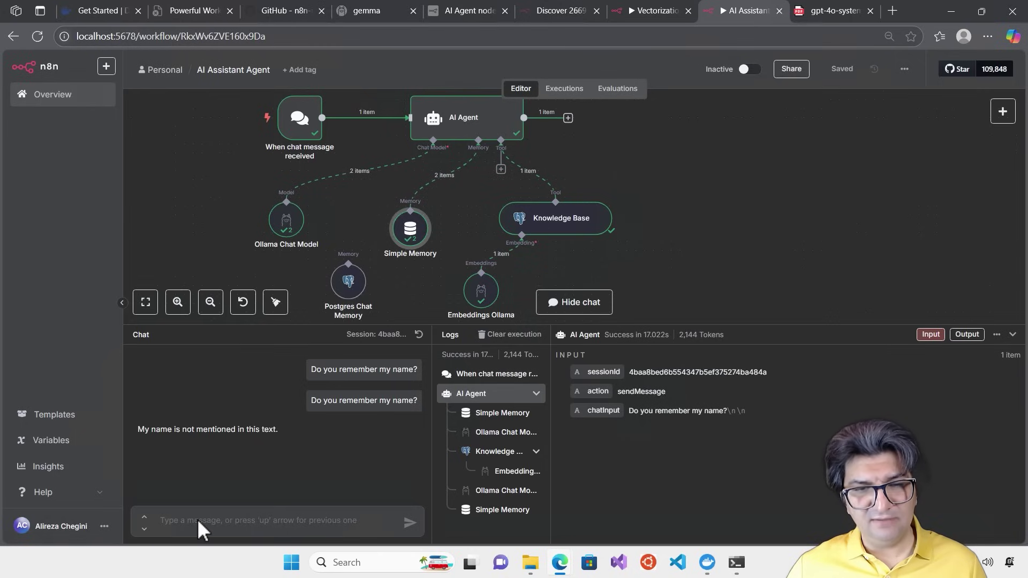
Delete the unused Postgres Chat Memory node from the canvas
mouse_move(342, 279)
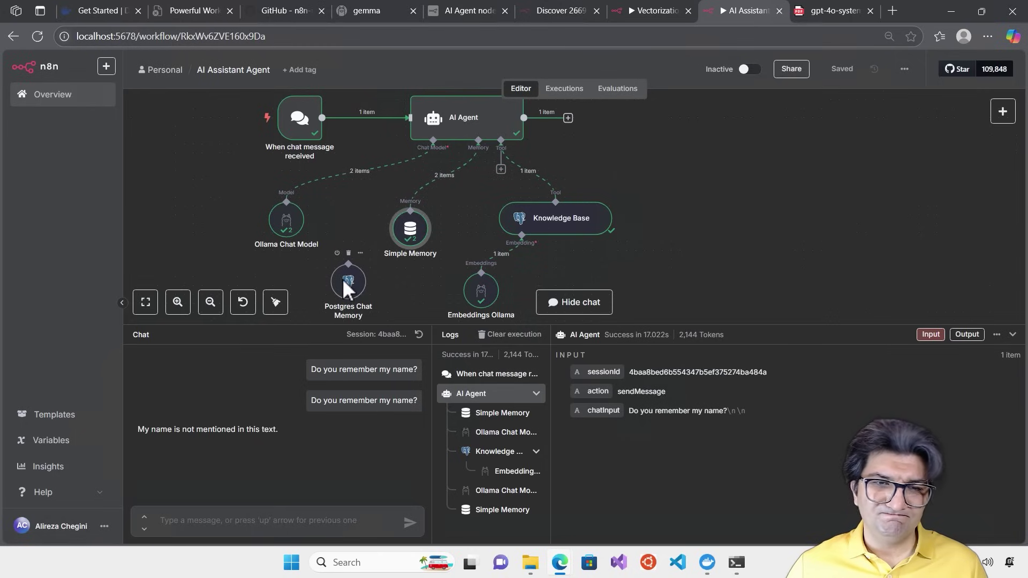
left_click(348, 253)
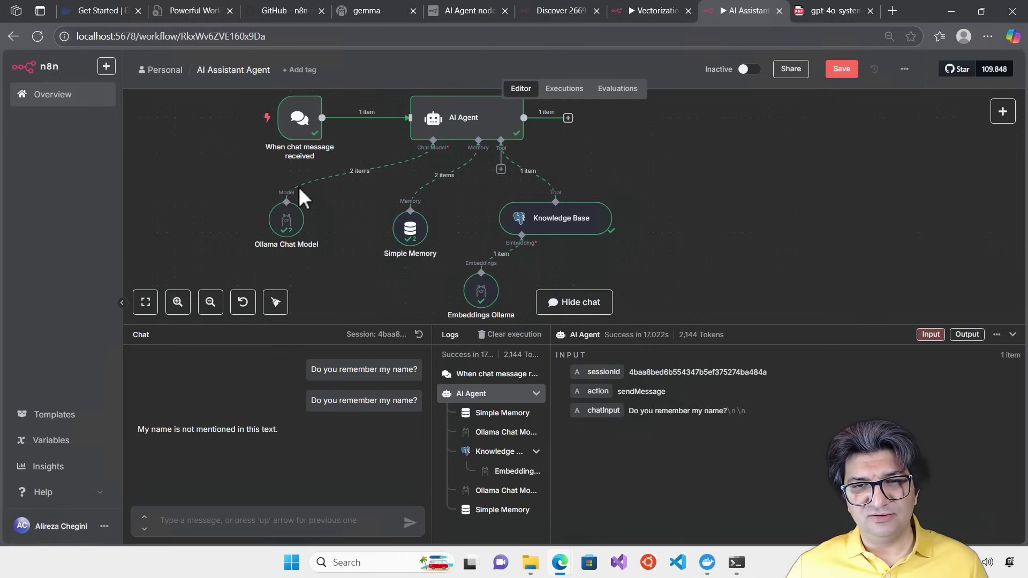
double_click(478, 114)
left_click(614, 395)
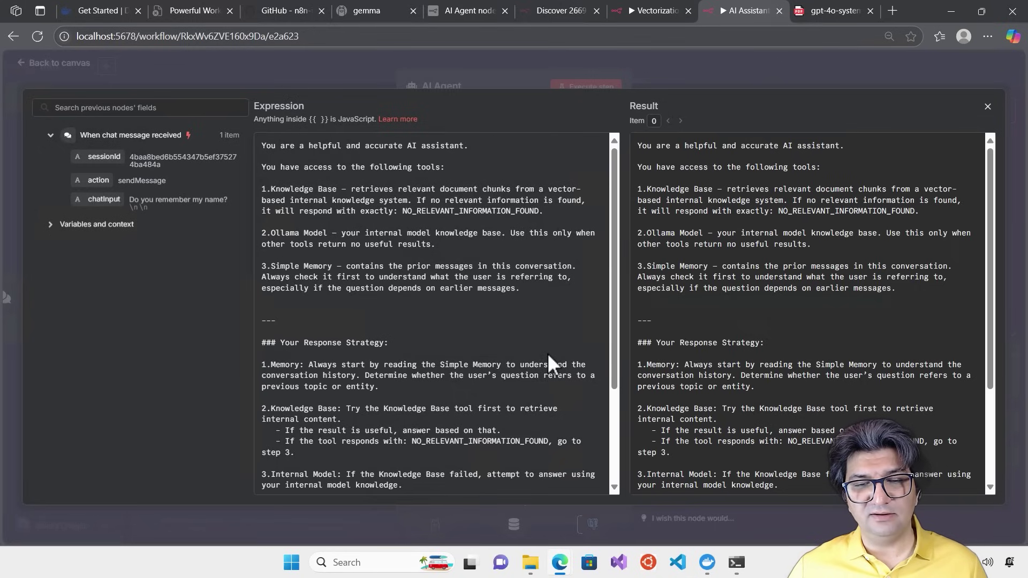
scroll(547, 353, "down", 3)
scroll(540, 346, "up", 3)
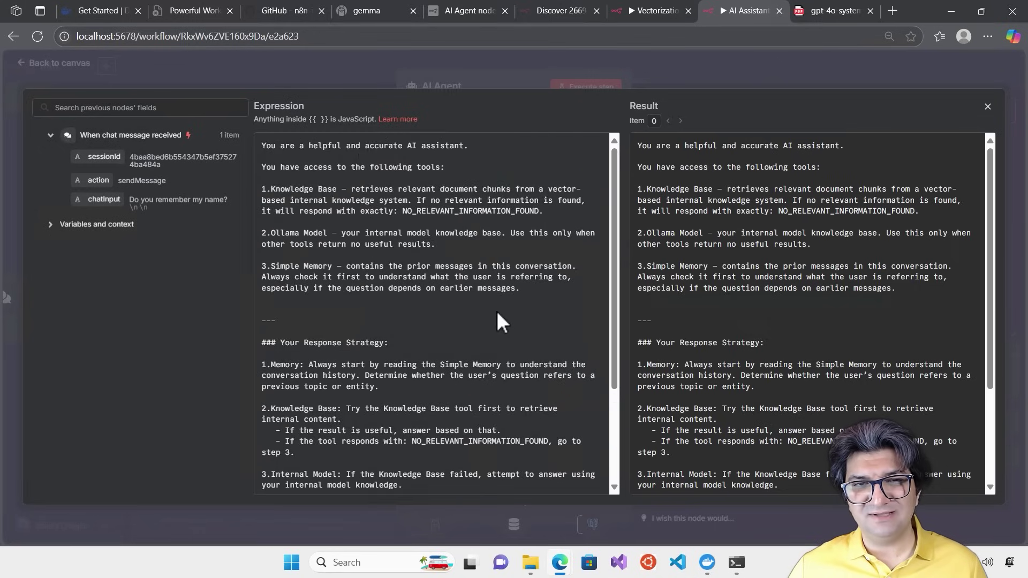
left_click(700, 73)
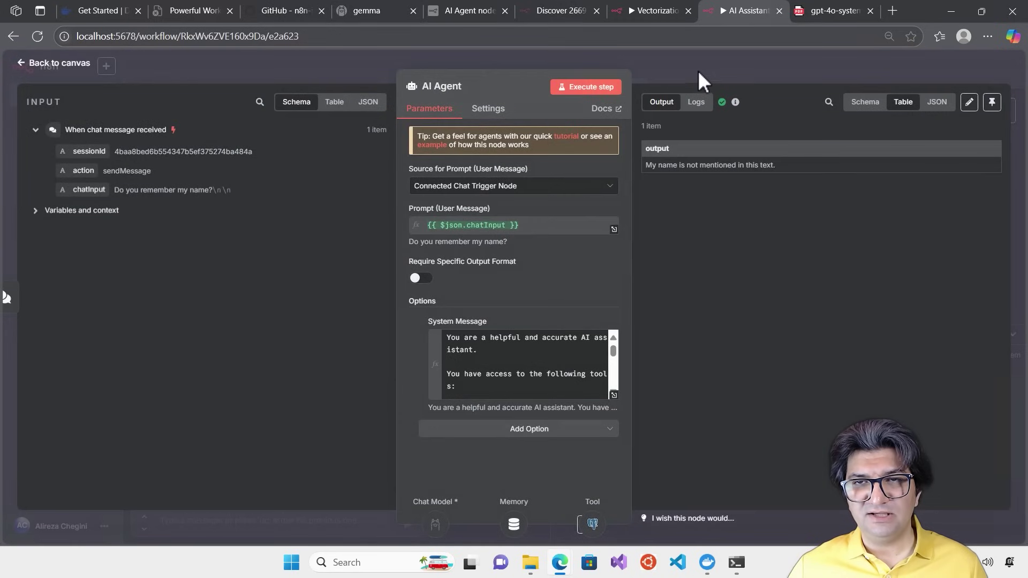
left_click(698, 72)
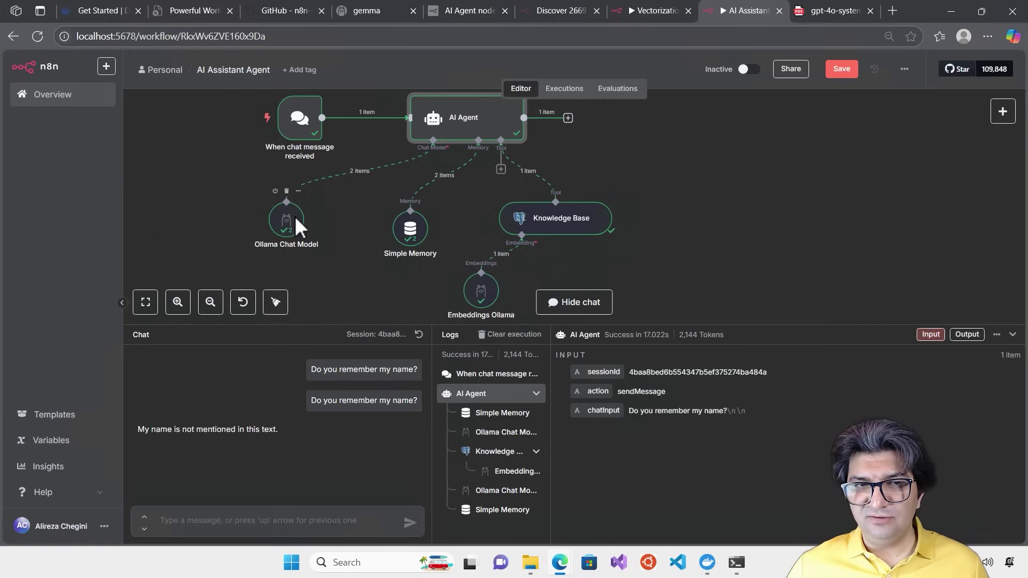
Disconnect and delete the Ollama Chat Model node from the agent
left_click_drag(295, 215, 260, 224)
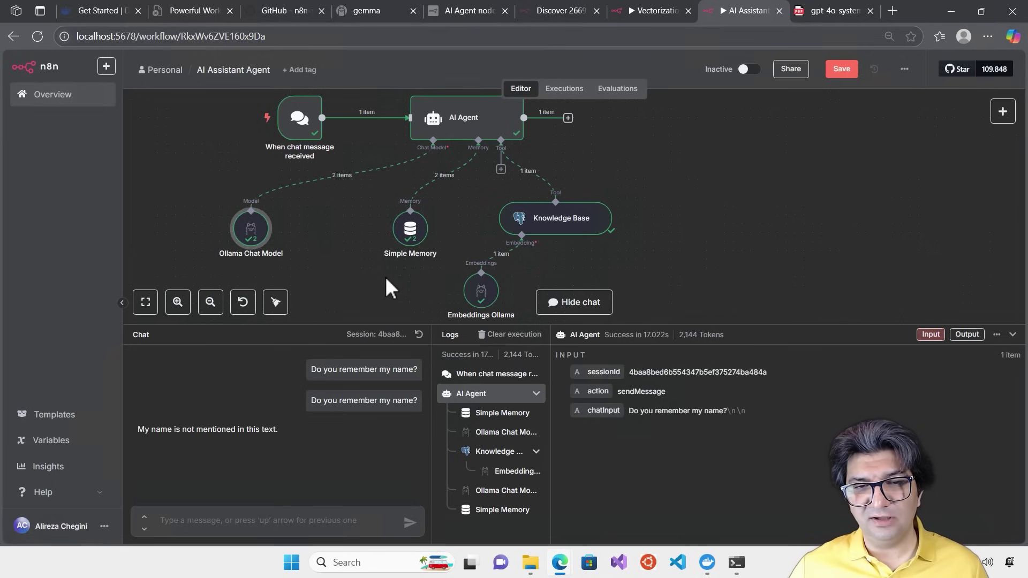
left_click_drag(412, 325, 411, 371)
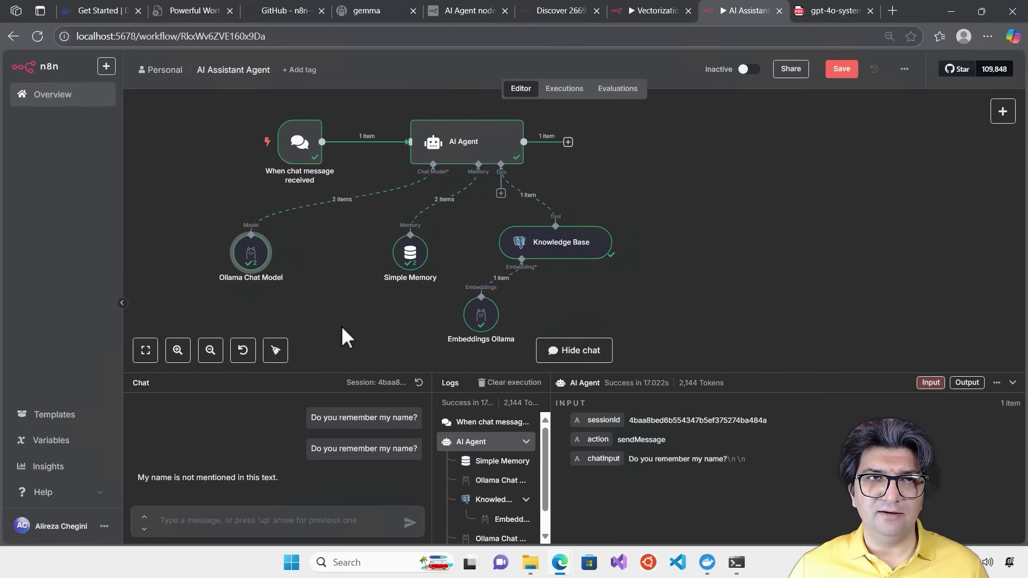
left_click_drag(254, 255, 272, 276)
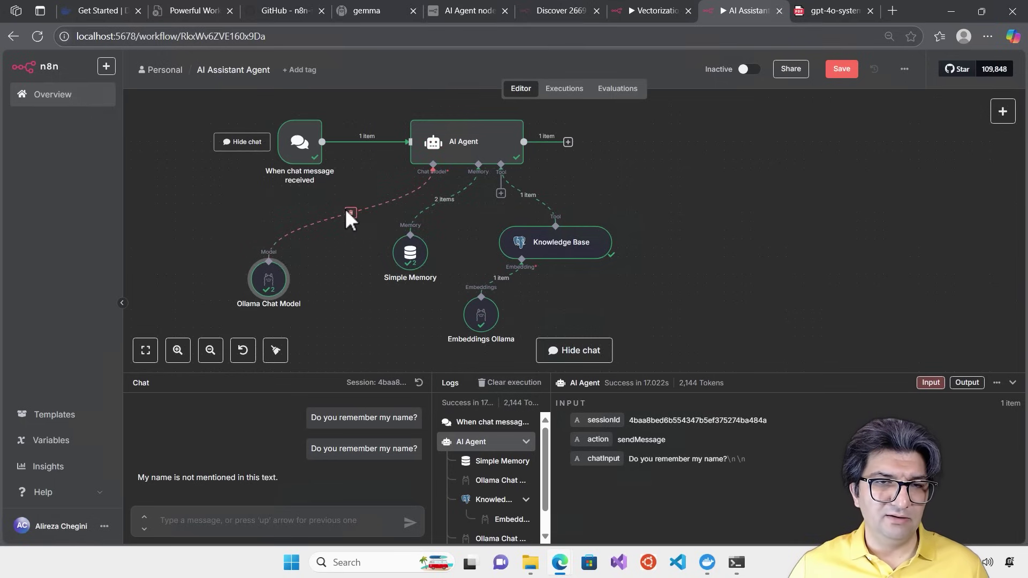
left_click(351, 213)
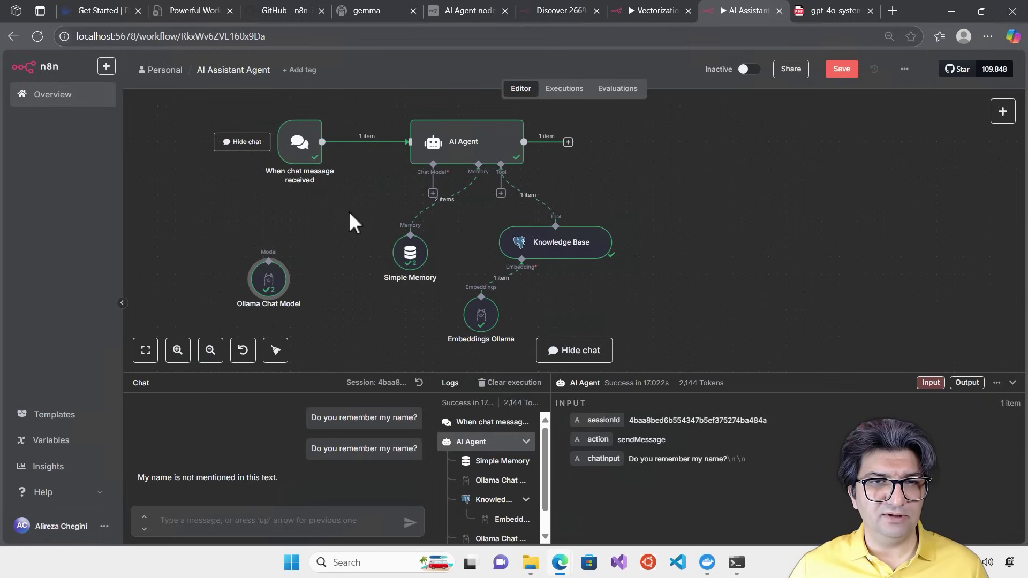
left_click(269, 250)
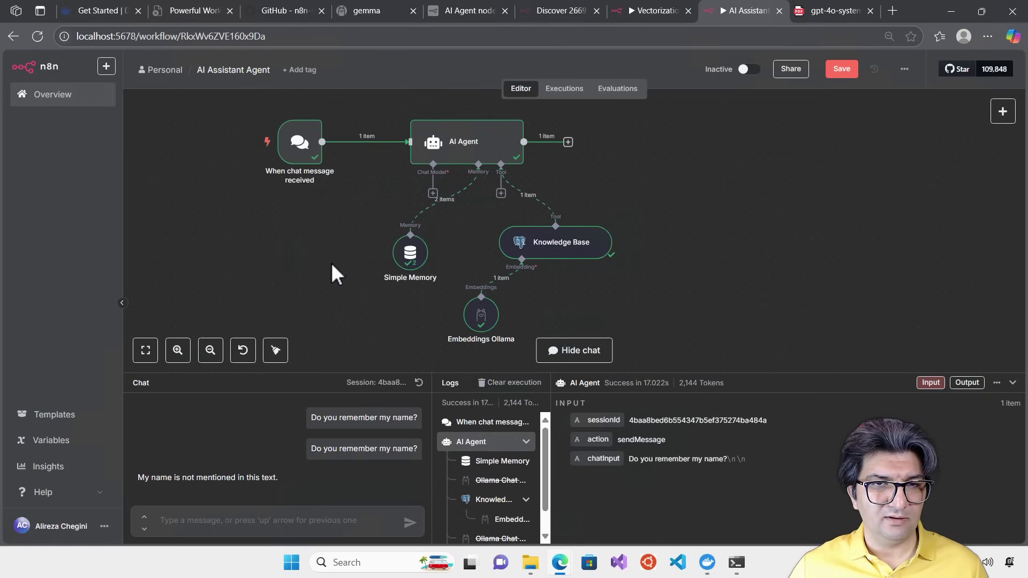
Add an OpenAI Chat Model as the agent's chat model
left_click(432, 193)
scroll(904, 348, "down", 2)
left_click(835, 496)
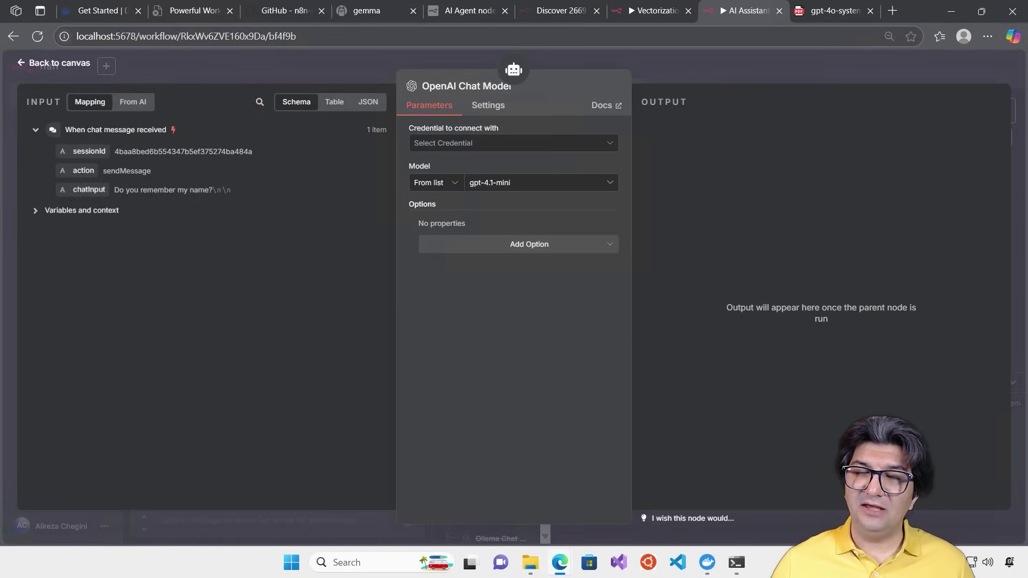
Generate an OpenAI secret key 'N8N Local' for the Default project and copy it
left_click_drag(1027, 62, 361, 23)
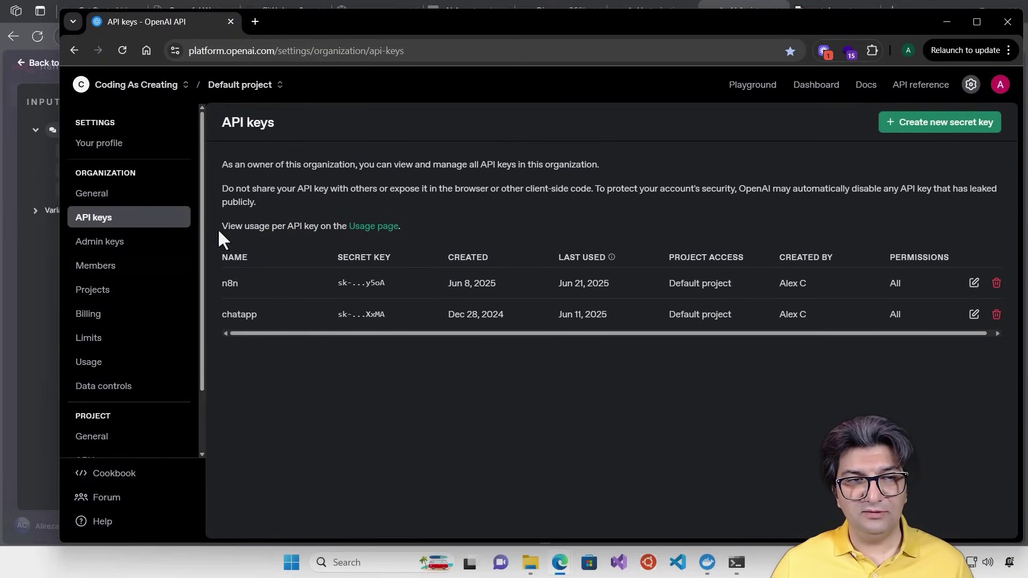
left_click(939, 122)
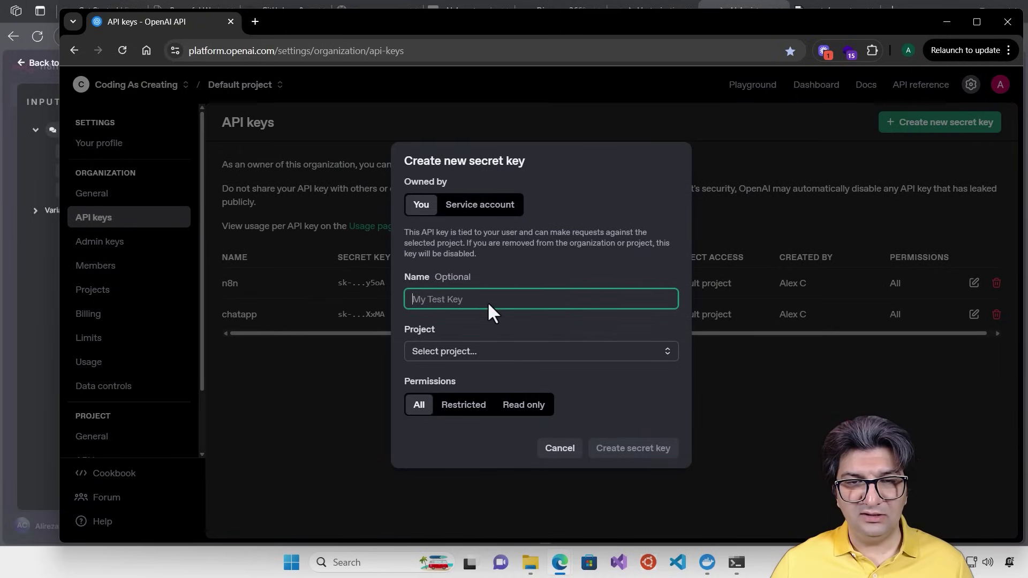
type("N")
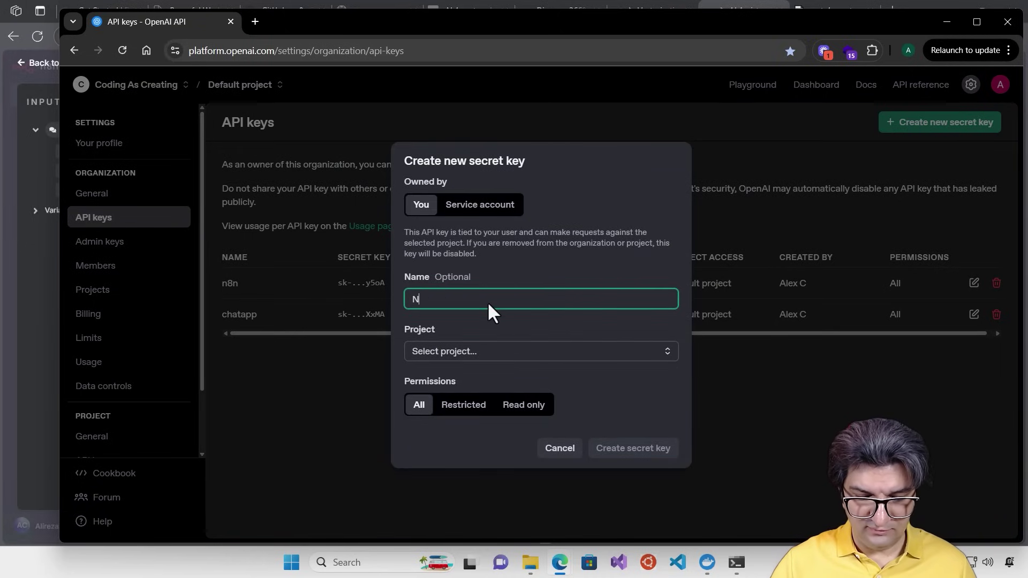
type("8N Local")
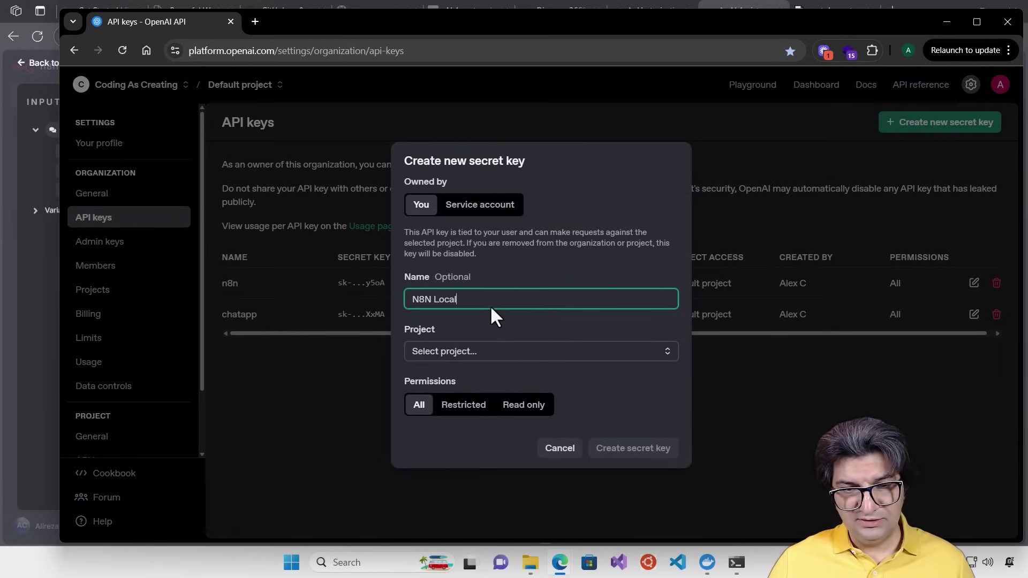
left_click(528, 353)
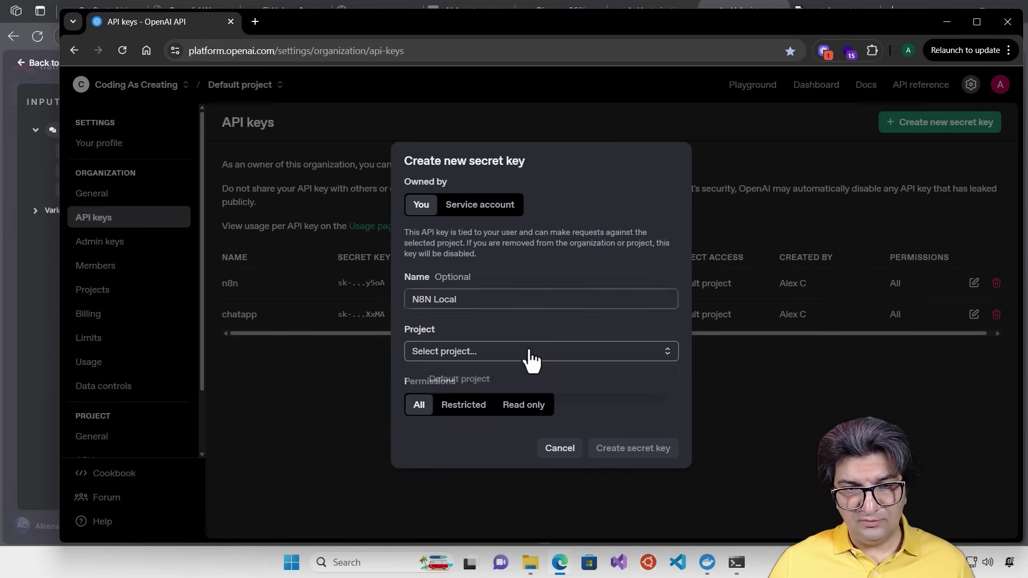
left_click(500, 377)
left_click(646, 450)
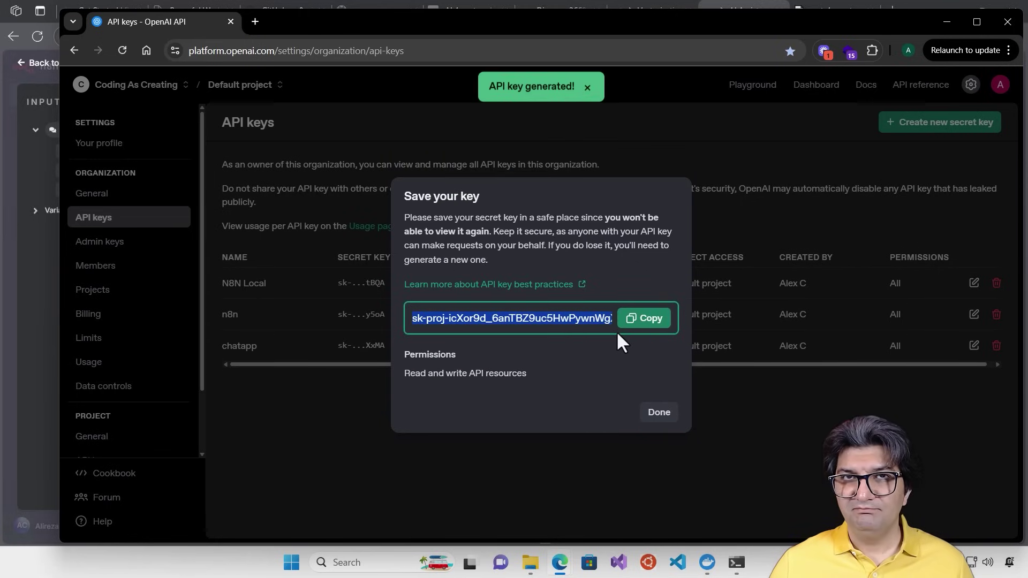
left_click(644, 324)
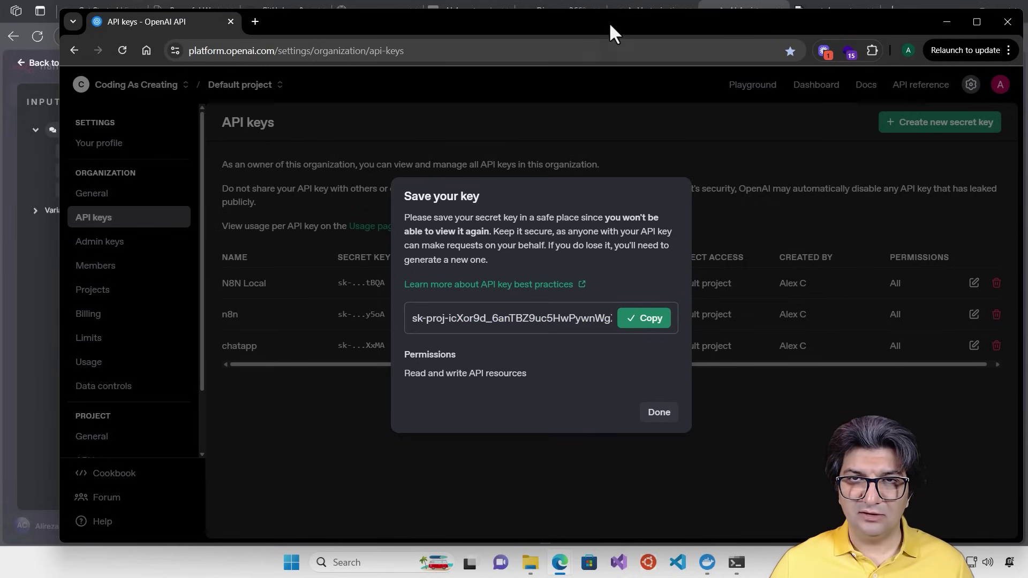
left_click_drag(610, 30, 1027, 34)
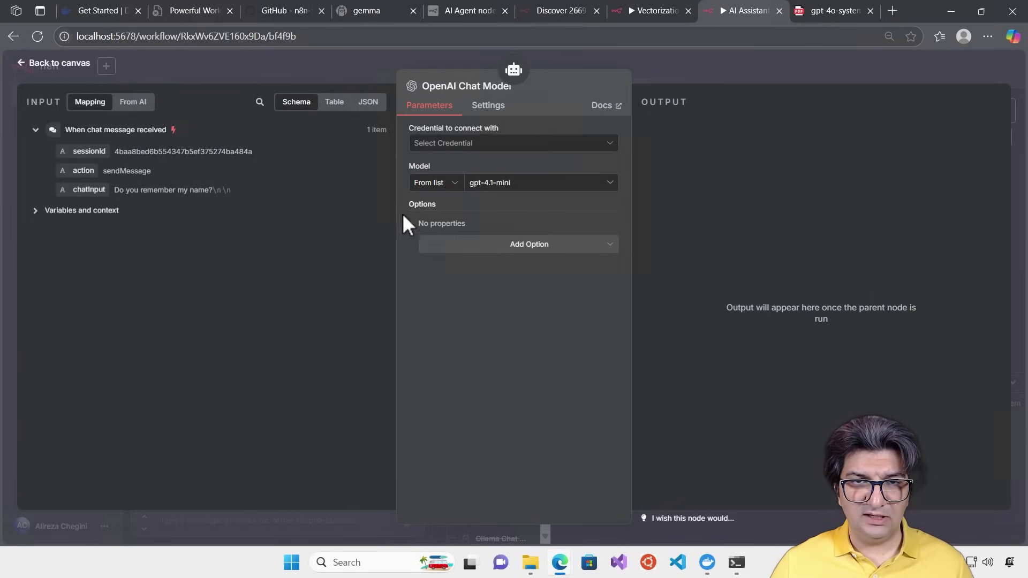
Create a new OpenAI credential with the pasted API key, save it and close the dialog
left_click(512, 143)
left_click(482, 173)
left_click(333, 212)
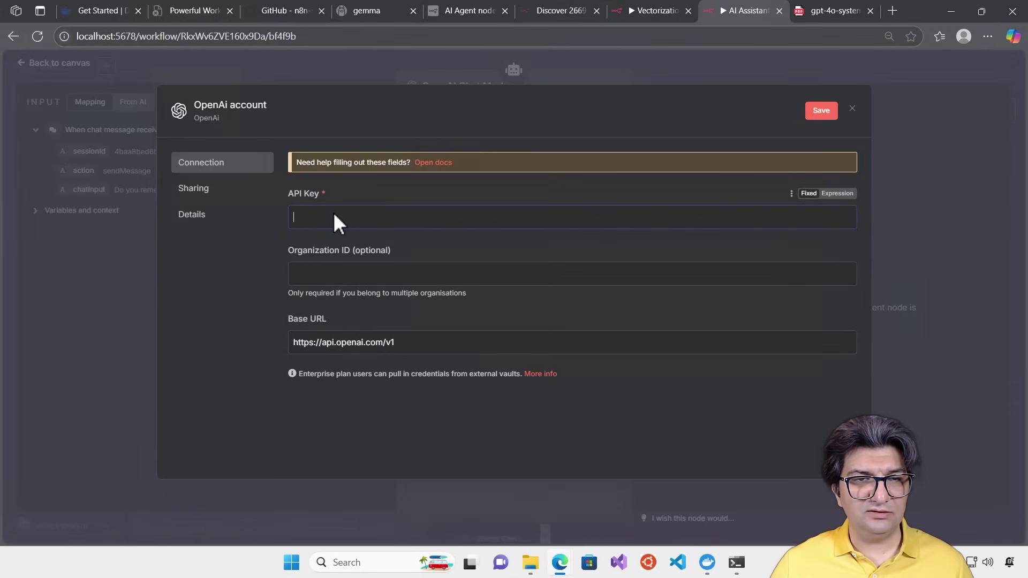
key("ctrl+v")
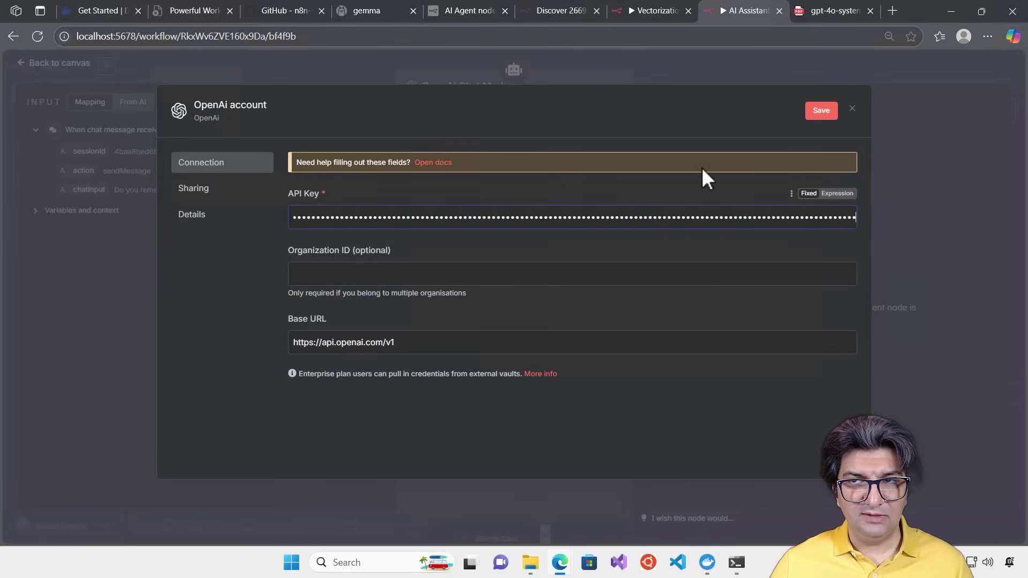
left_click(830, 109)
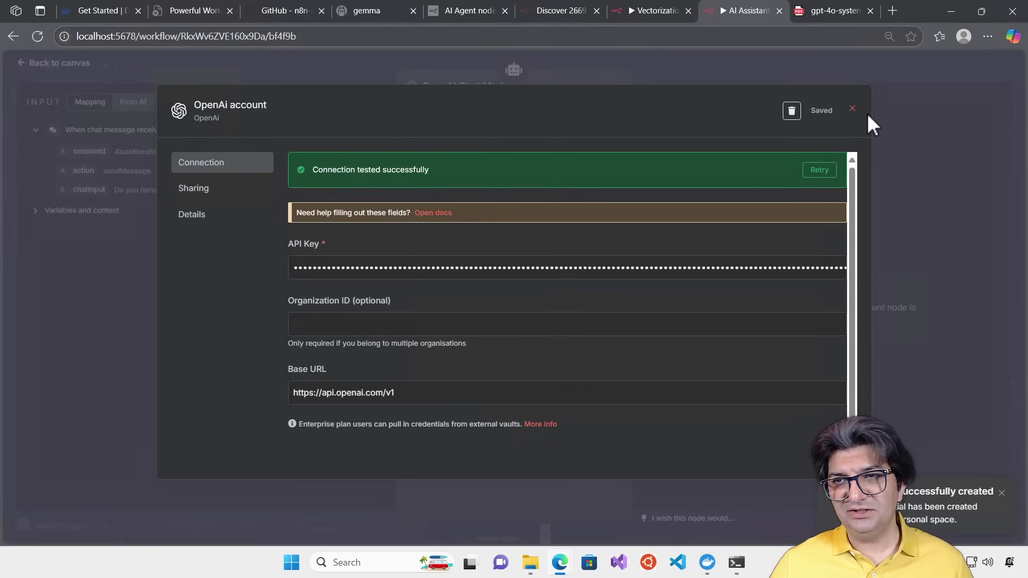
left_click(852, 109)
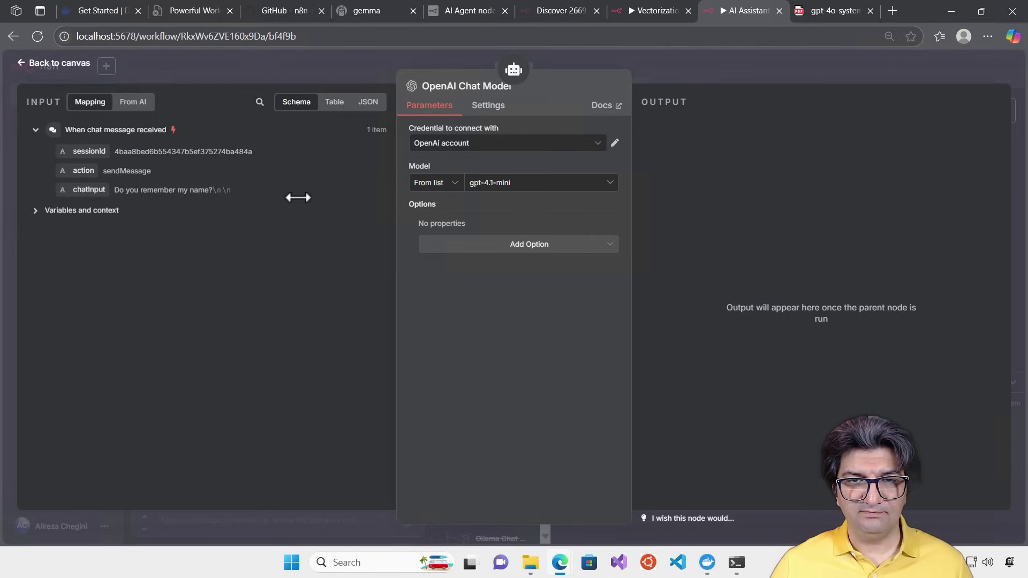
Set the OpenAI Chat Model's model to gpt-4o
left_click(529, 181)
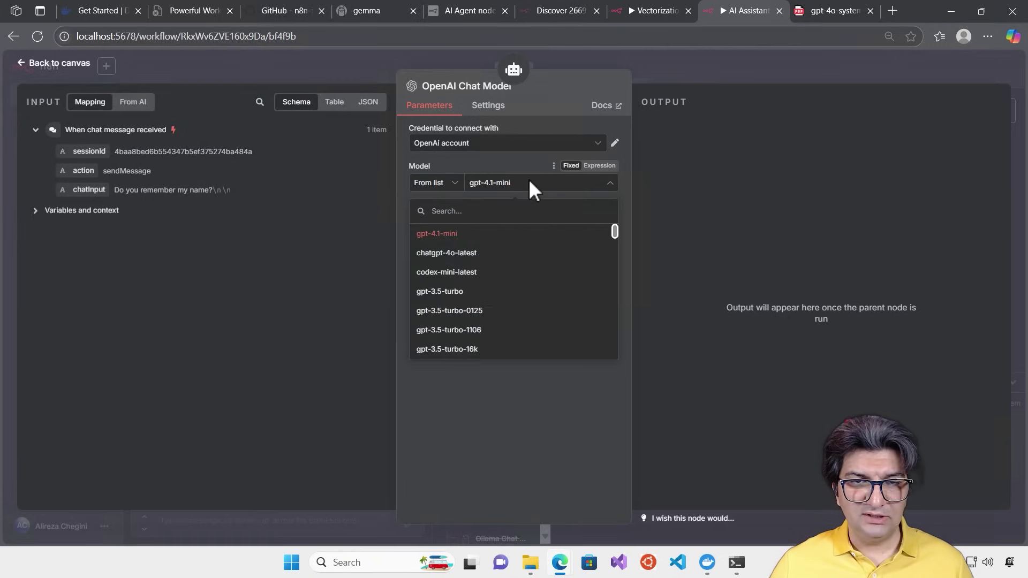
type("g")
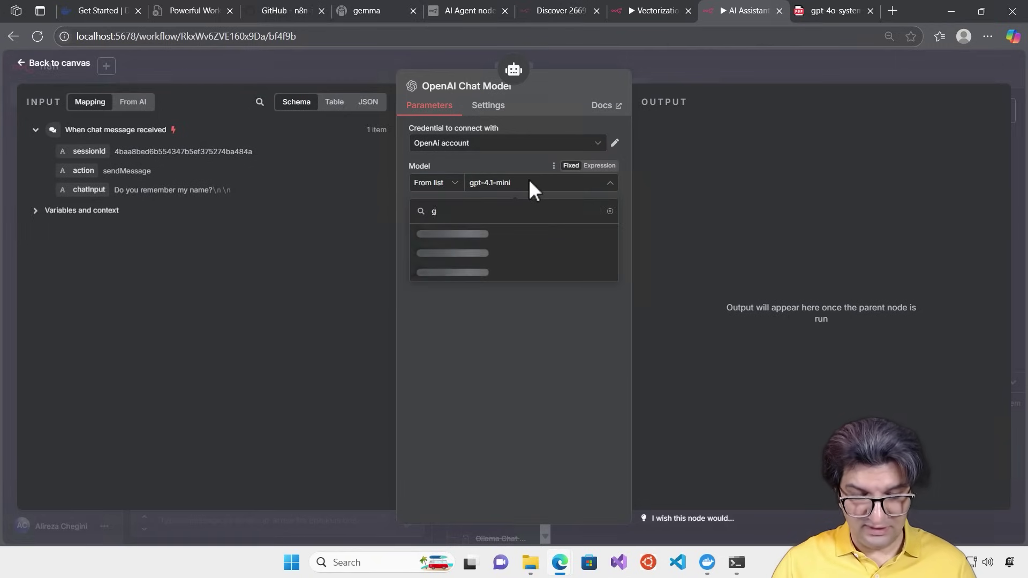
type("pt-4")
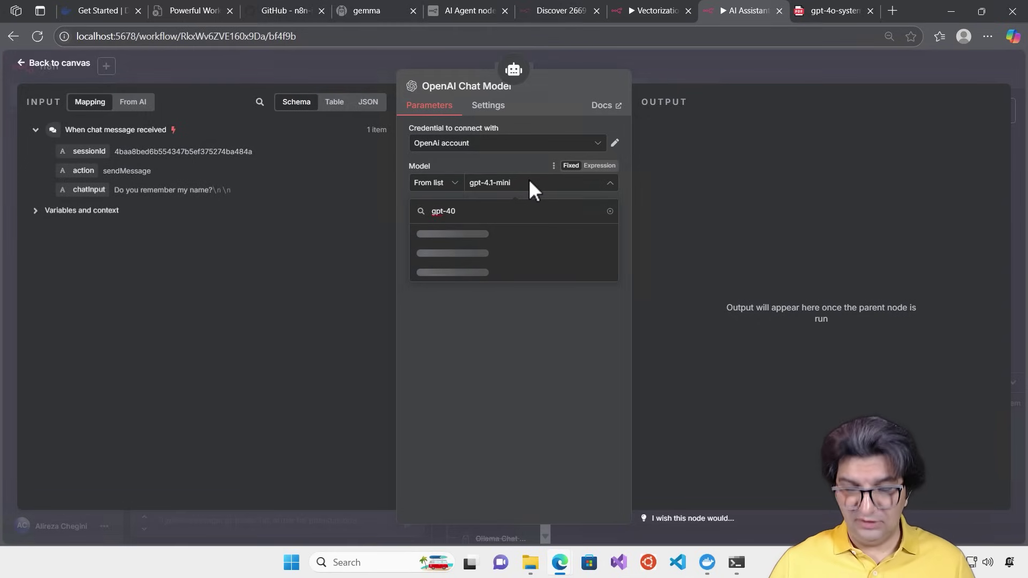
type("o")
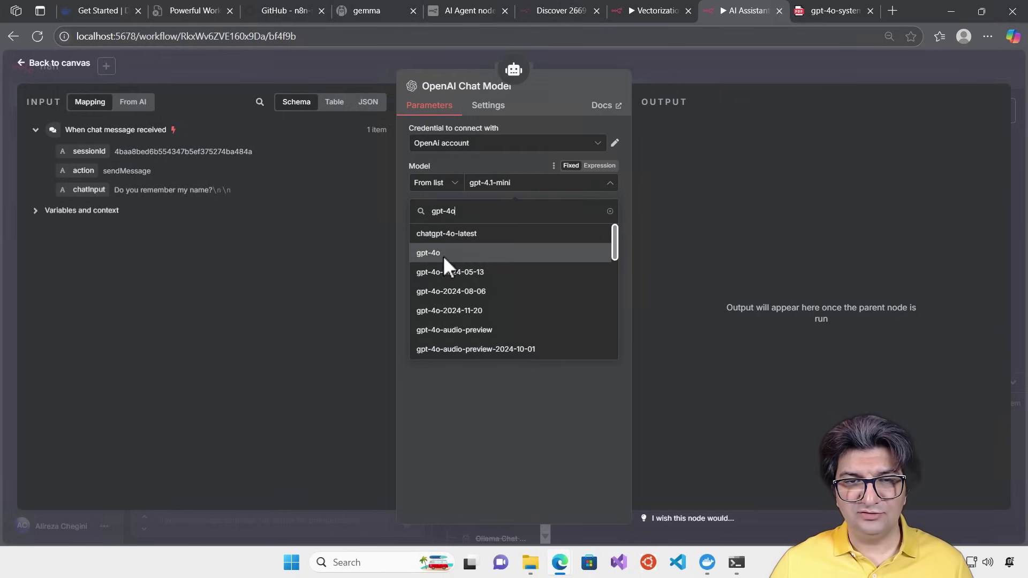
left_click(443, 255)
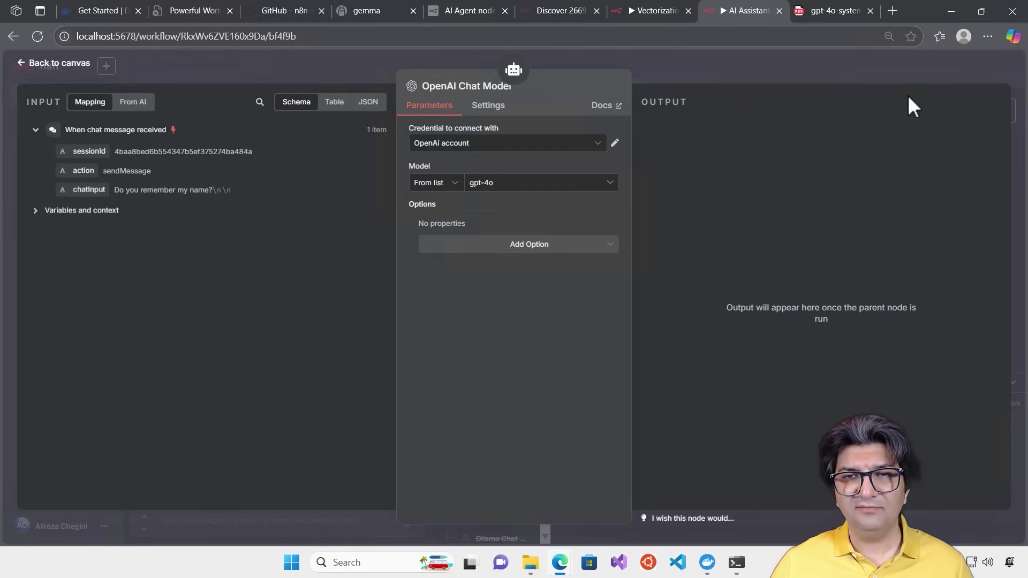
Place OpenAI Chat Model under the agent's chat model input and clear the old execution
left_click(785, 66)
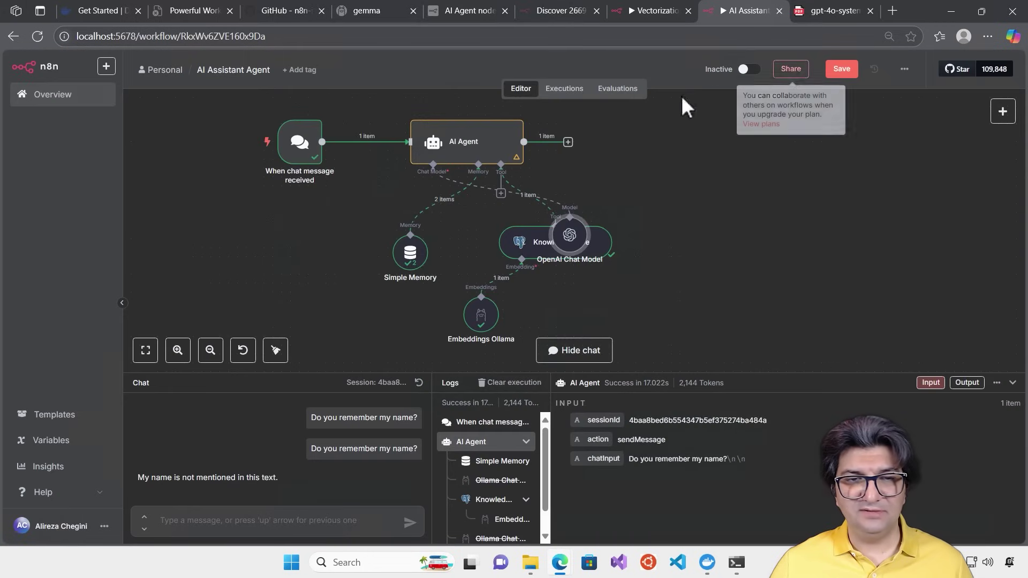
left_click_drag(373, 252, 438, 255)
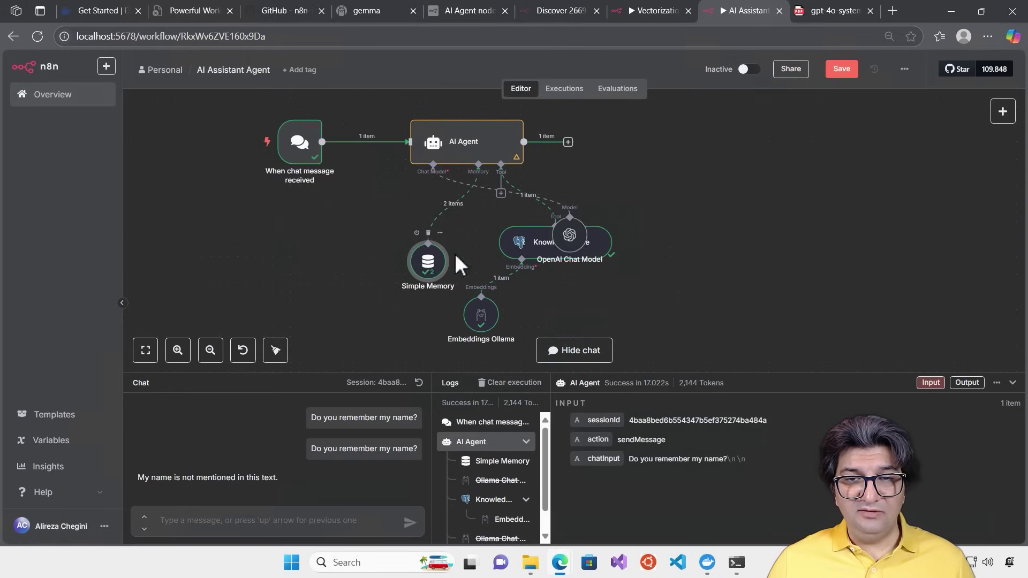
left_click_drag(569, 236, 303, 253)
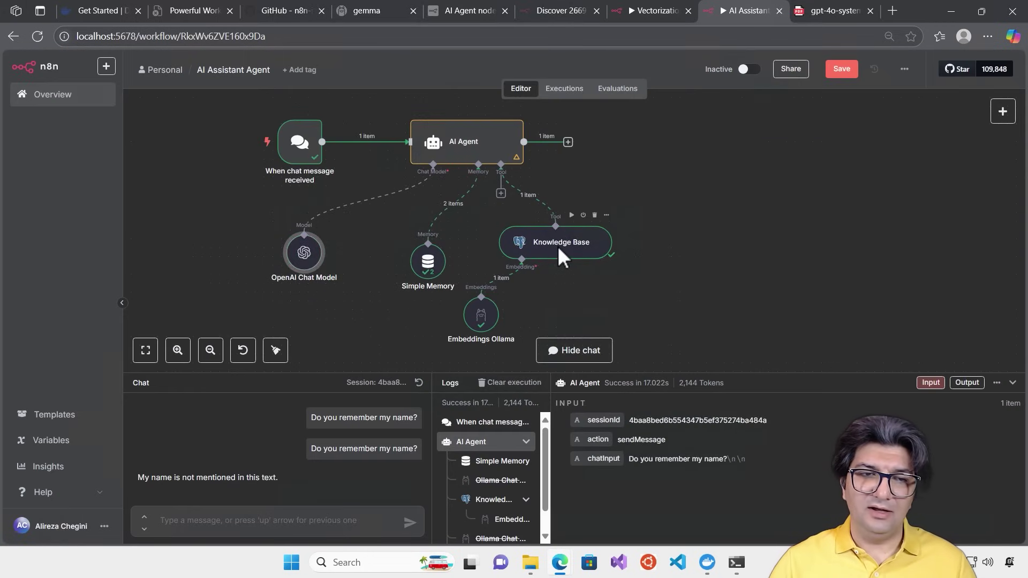
left_click(510, 382)
Reset the chat session, send 'Hi', then ask 'Do you remember my name?'
left_click(420, 382)
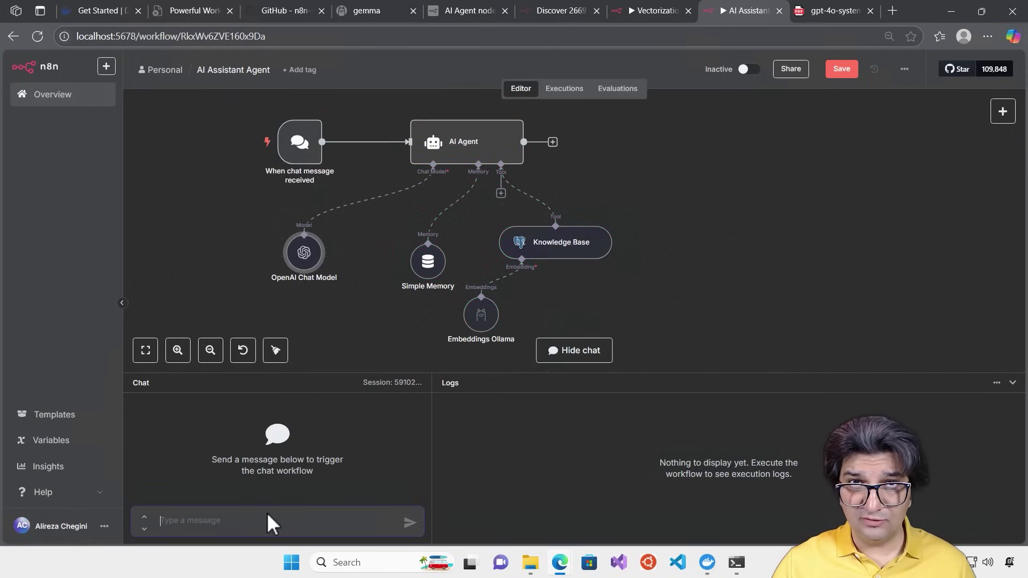
type("Hi")
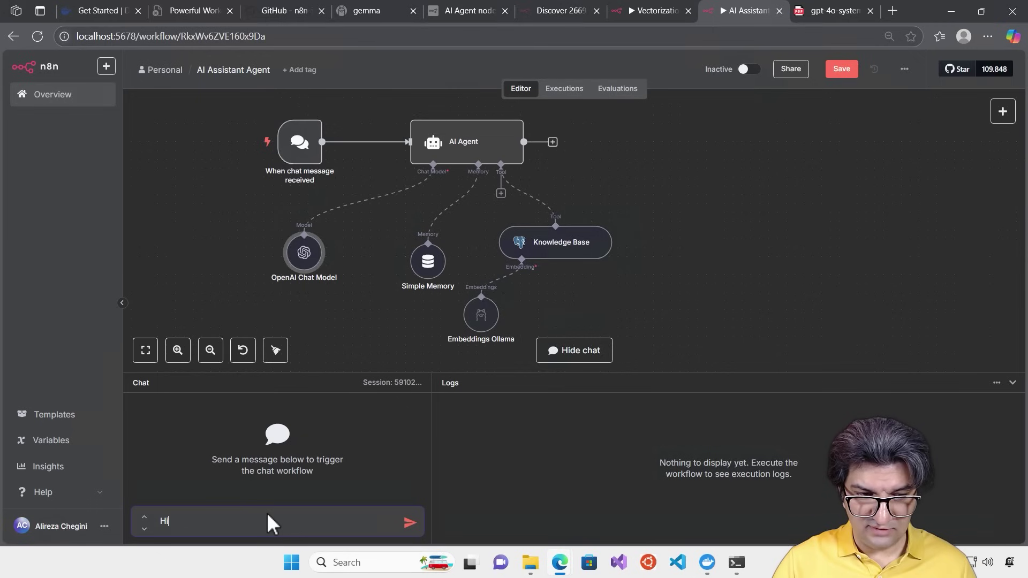
key("Return")
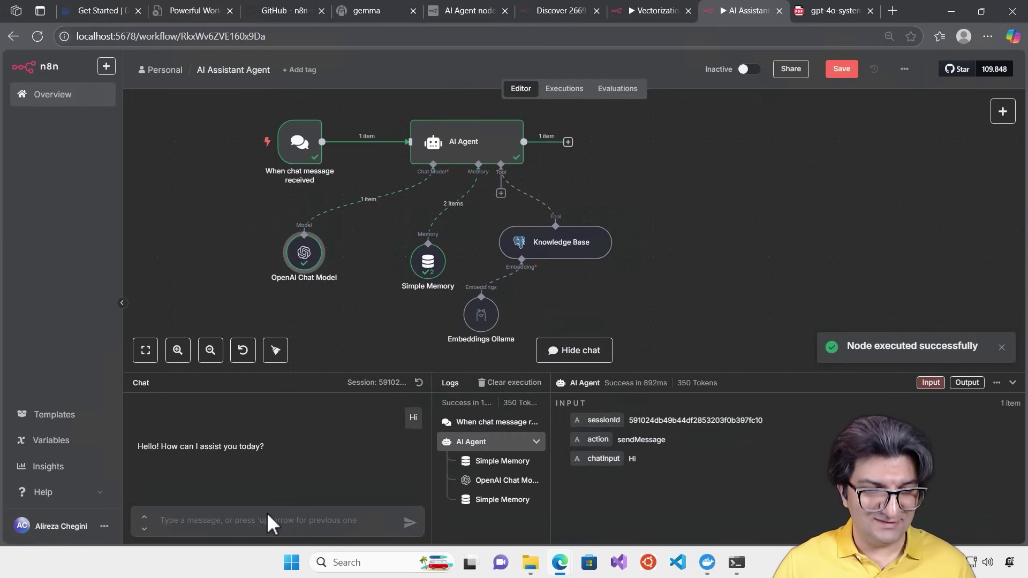
type("Do")
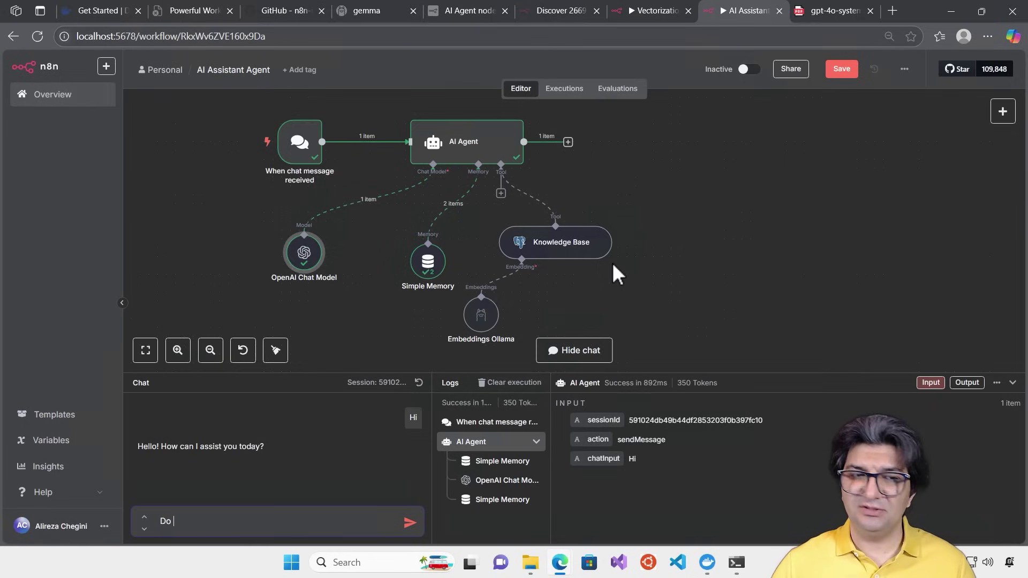
type("you remember my name?")
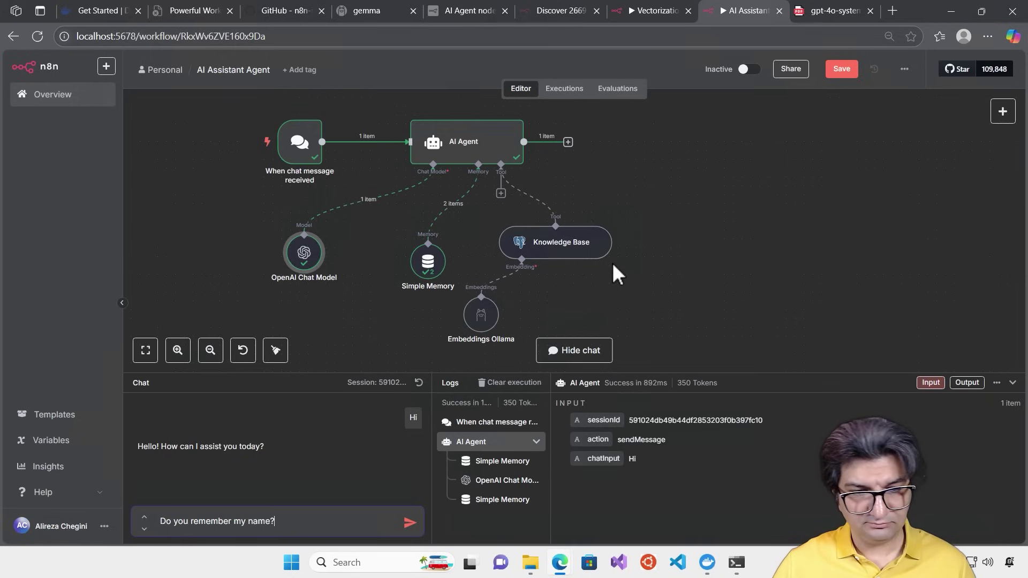
key("Return")
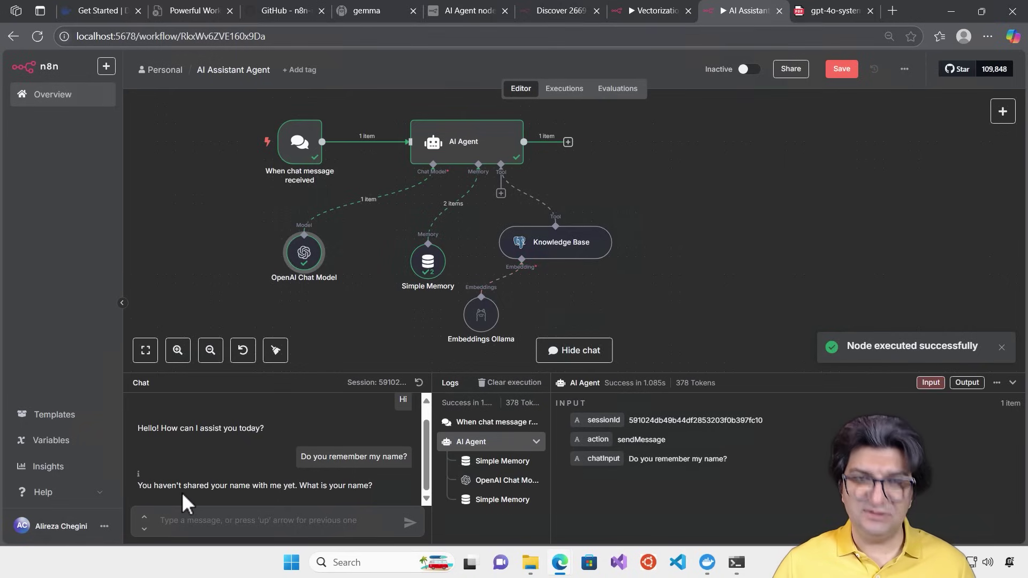
Tell the agent the user's name, then ask 'Do you remember my name?' again
key("space")
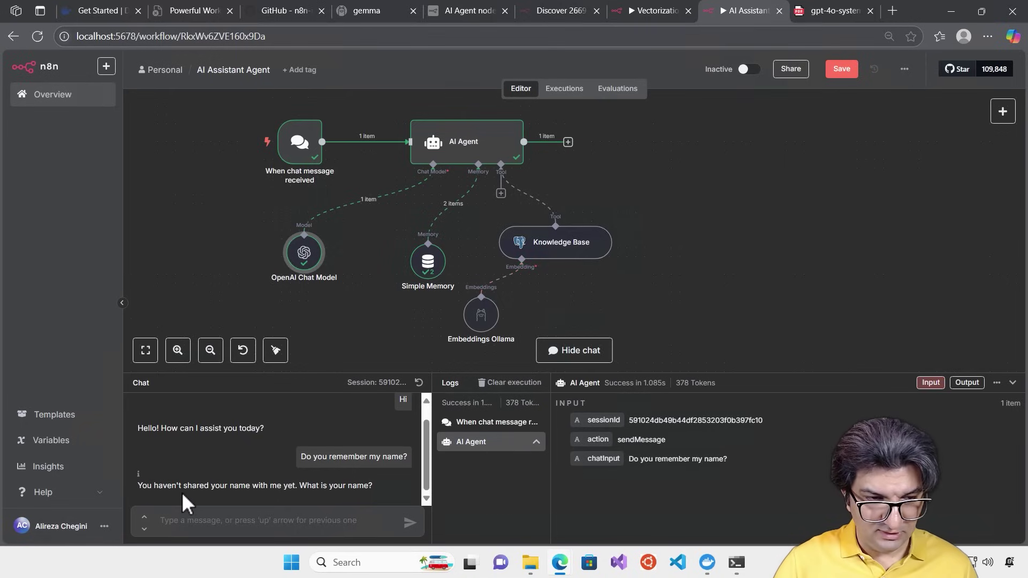
left_click(249, 515)
type("My Name is Ali")
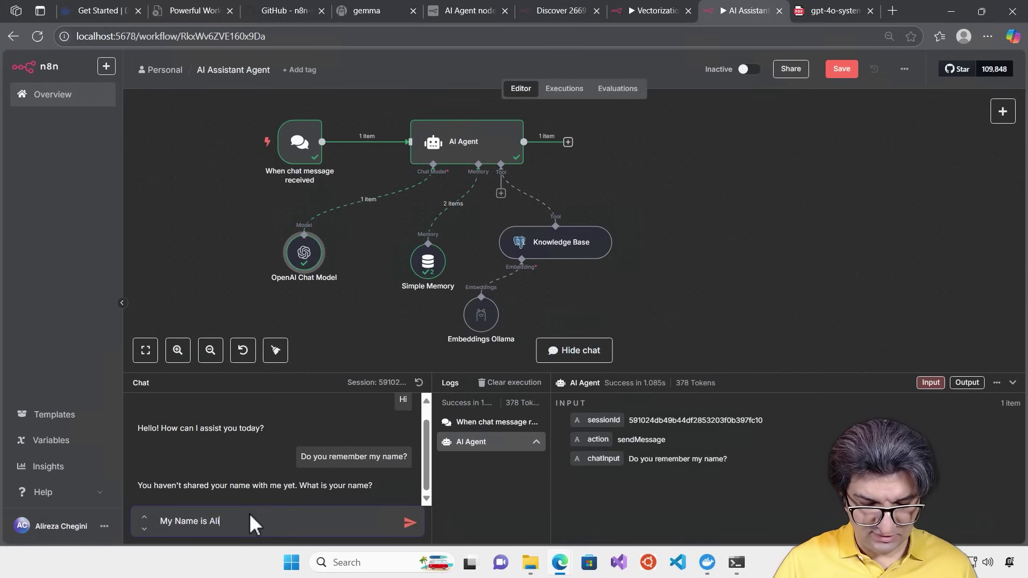
type("reza")
key("Return")
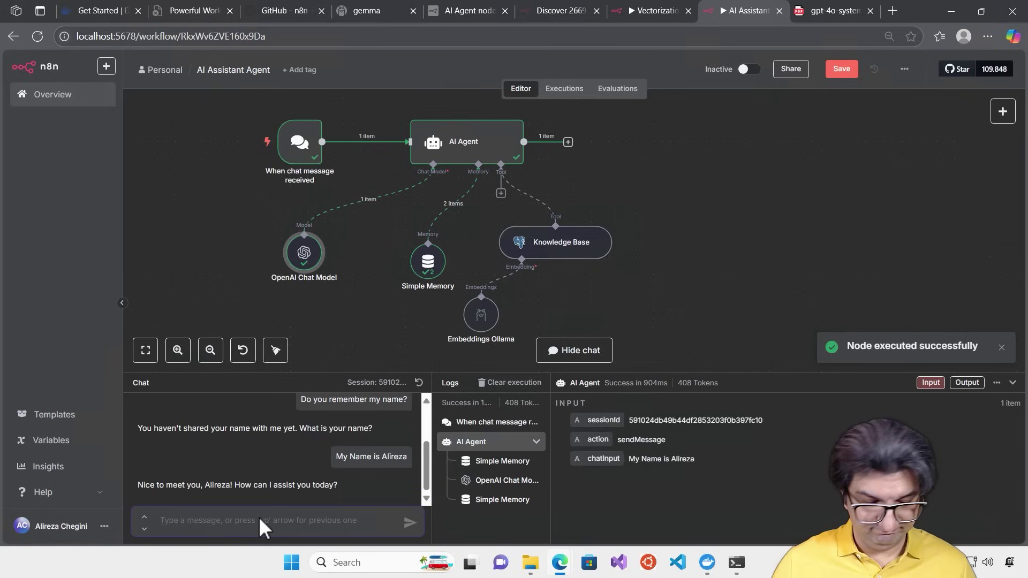
type("Do you remem")
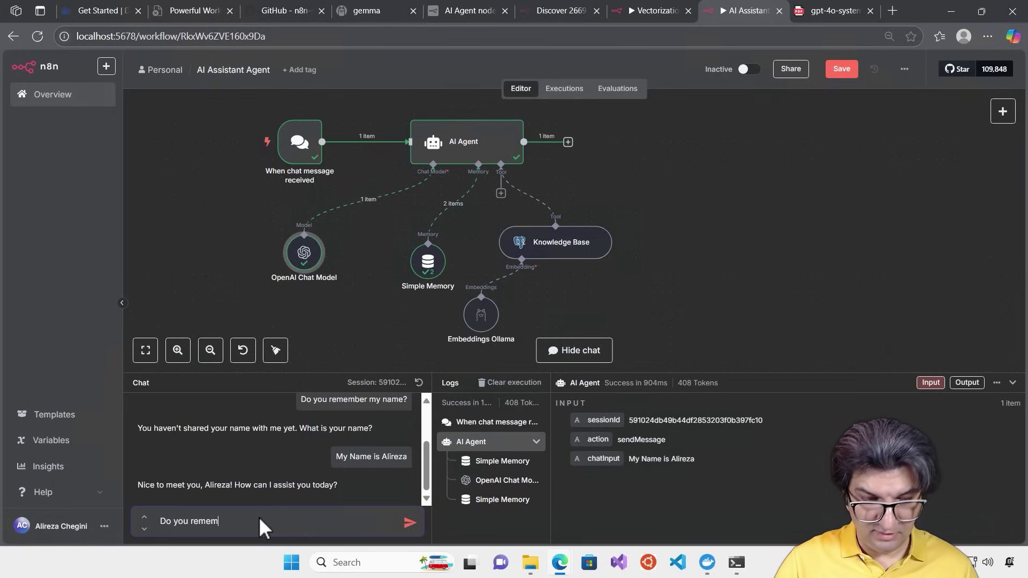
type("ber my name")
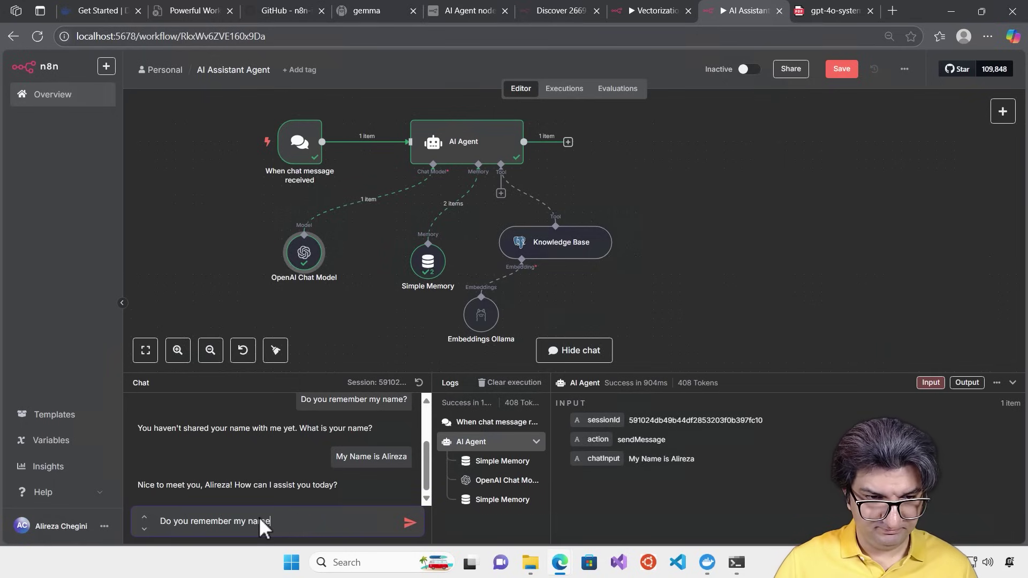
type("?")
key("Return")
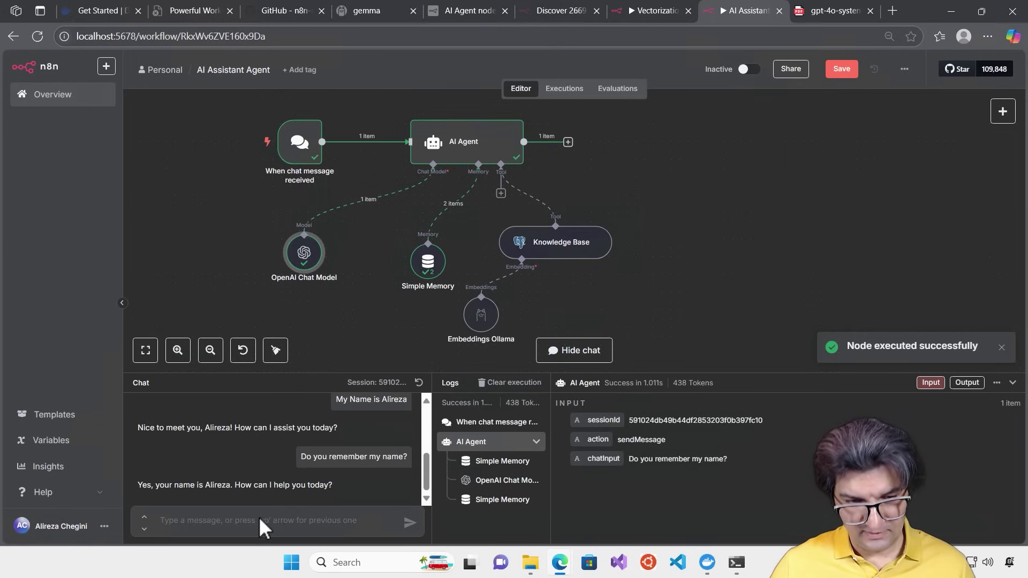
Disconnect Simple Memory from the agent and deactivate it
left_click_drag(301, 256, 237, 235)
left_click_drag(431, 263, 371, 276)
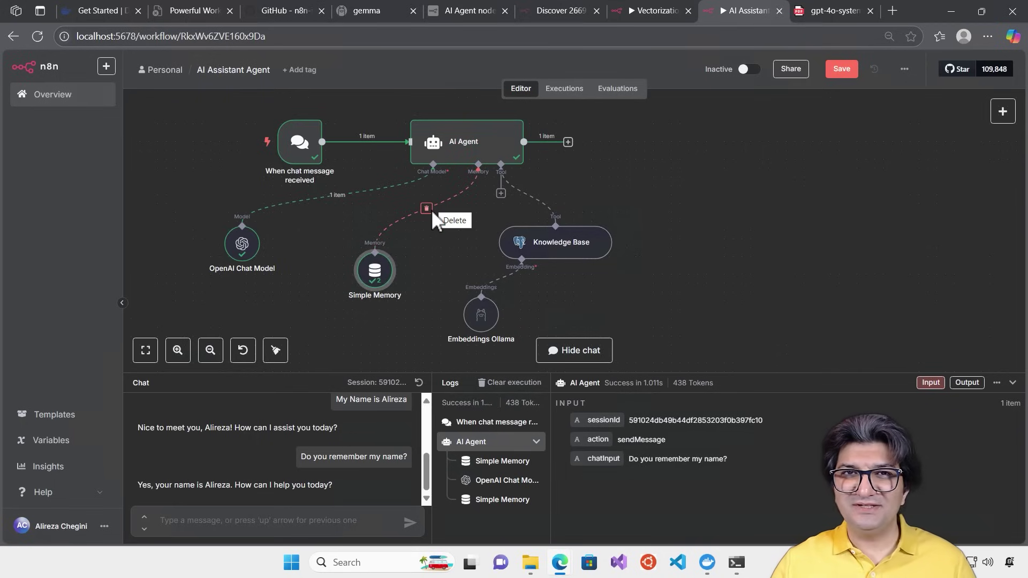
left_click(426, 209)
left_click_drag(375, 270, 287, 304)
right_click(292, 303)
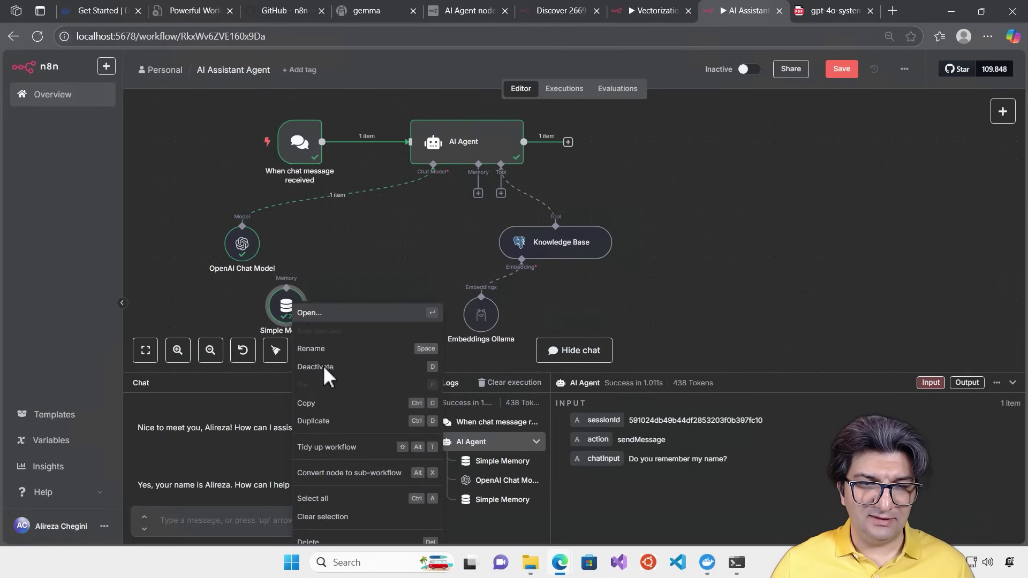
left_click(331, 367)
Attach a Postgres Chat Memory with table name chat_histories beneath the agent
left_click(478, 193)
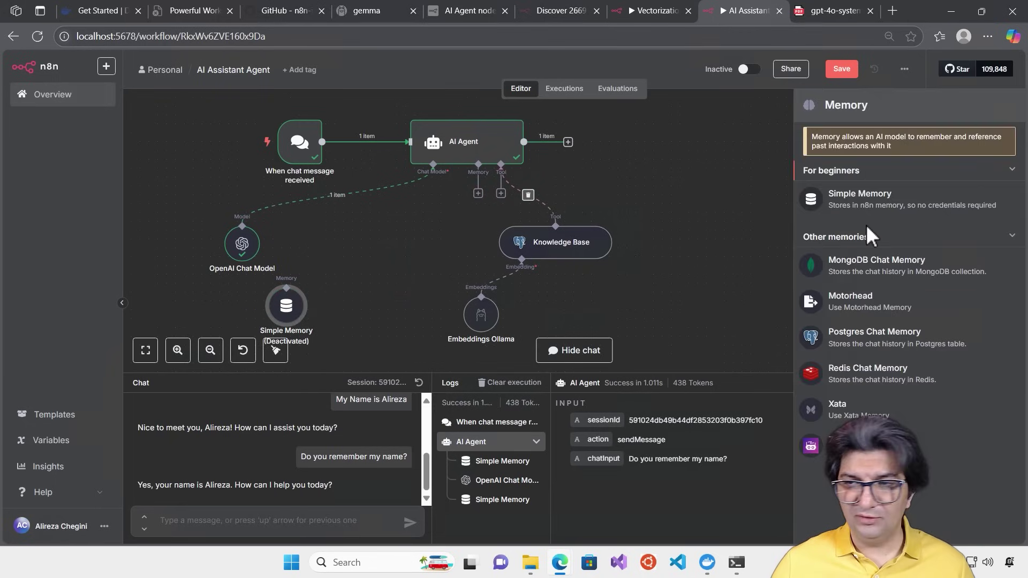
left_click(872, 332)
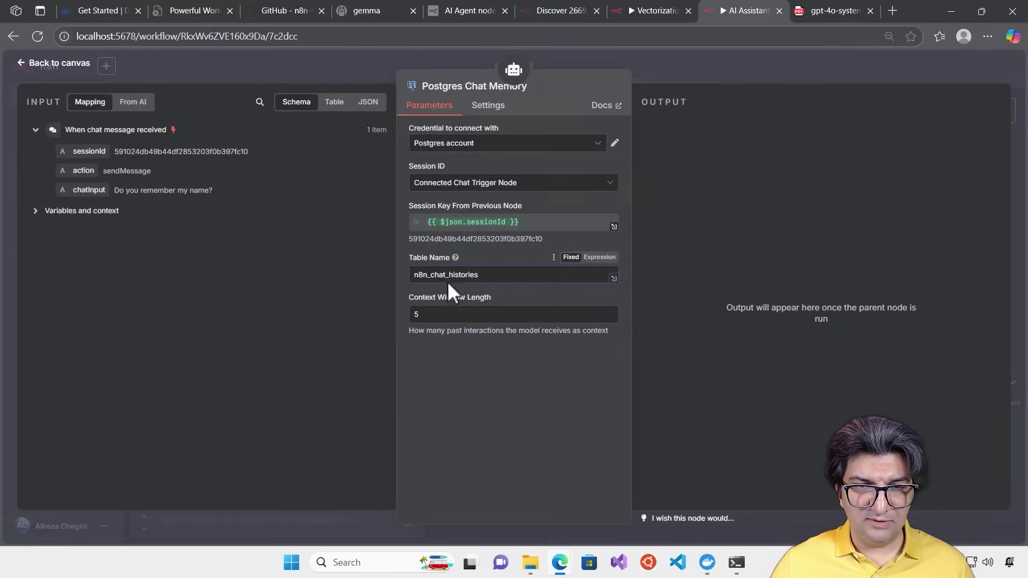
left_click_drag(430, 274, 370, 271)
key("BackSpace")
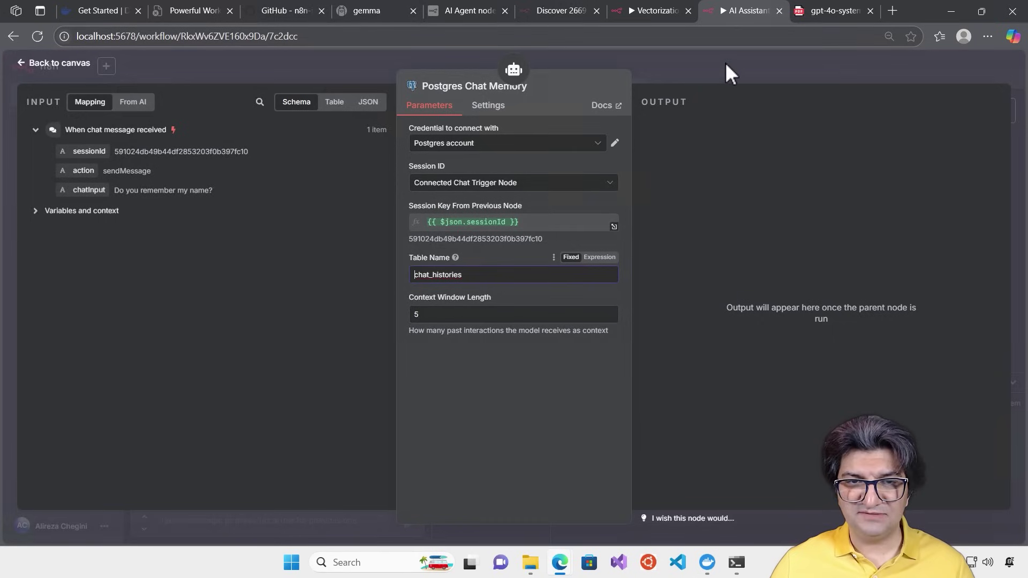
left_click(695, 70)
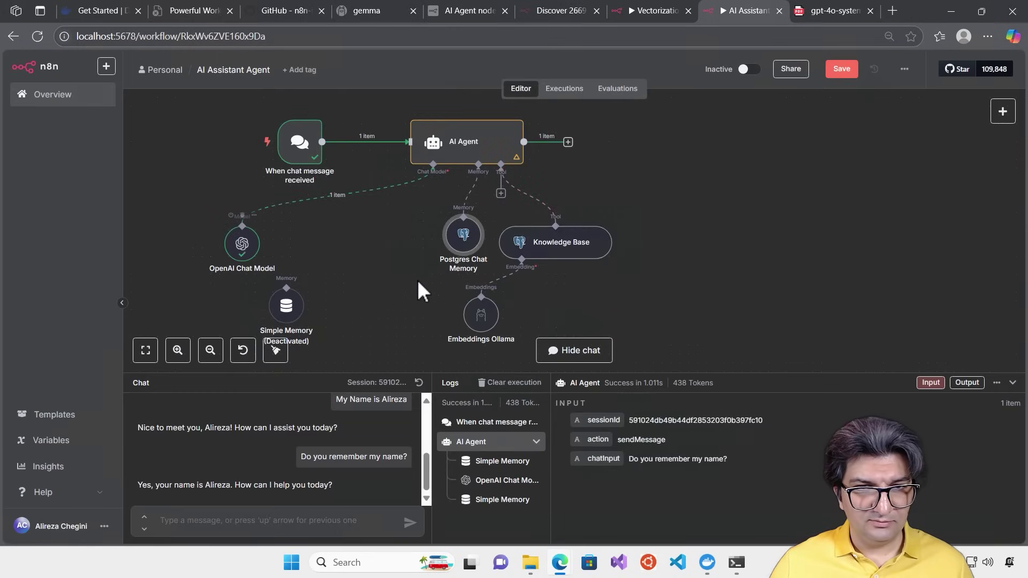
left_click_drag(469, 235, 408, 244)
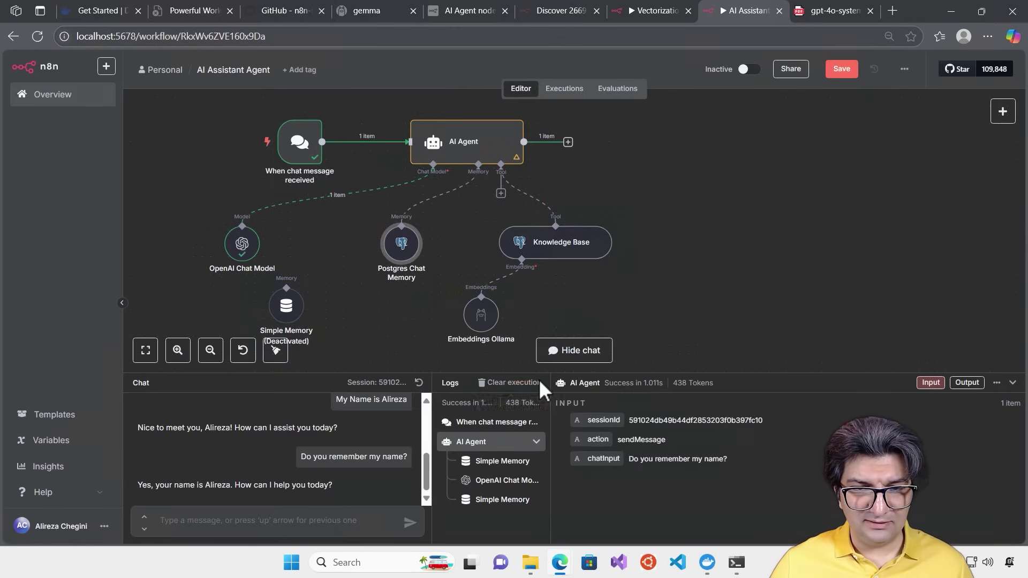
Start a fresh chat session and ask 'Do you remember my name?'
left_click(511, 382)
left_click(419, 383)
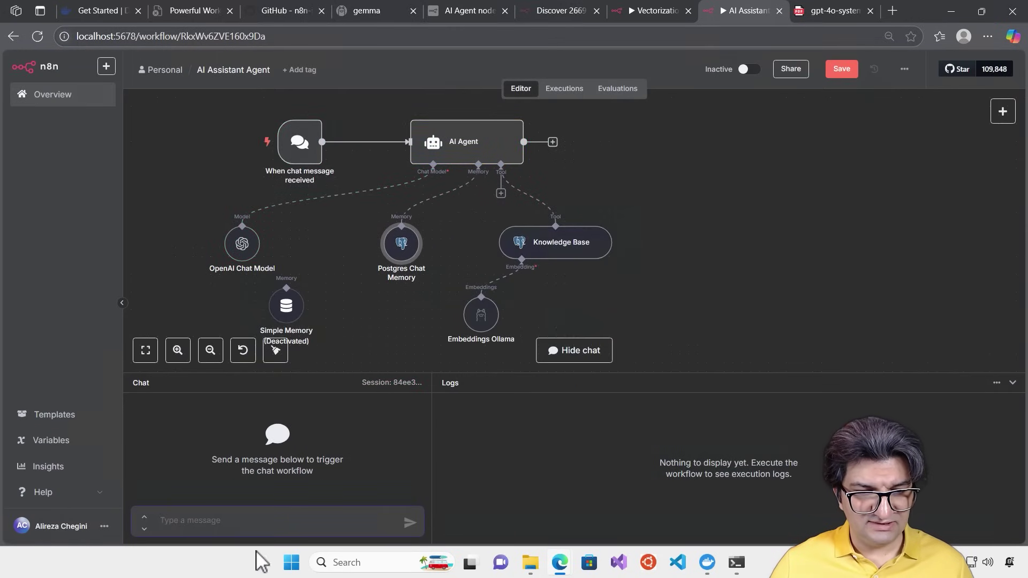
type("Do yo")
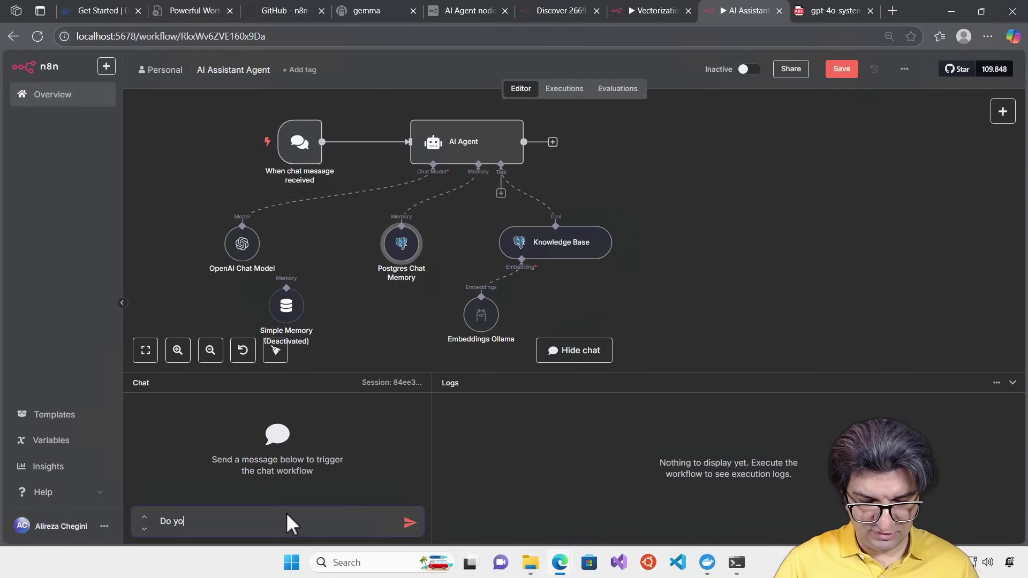
type("u remembe")
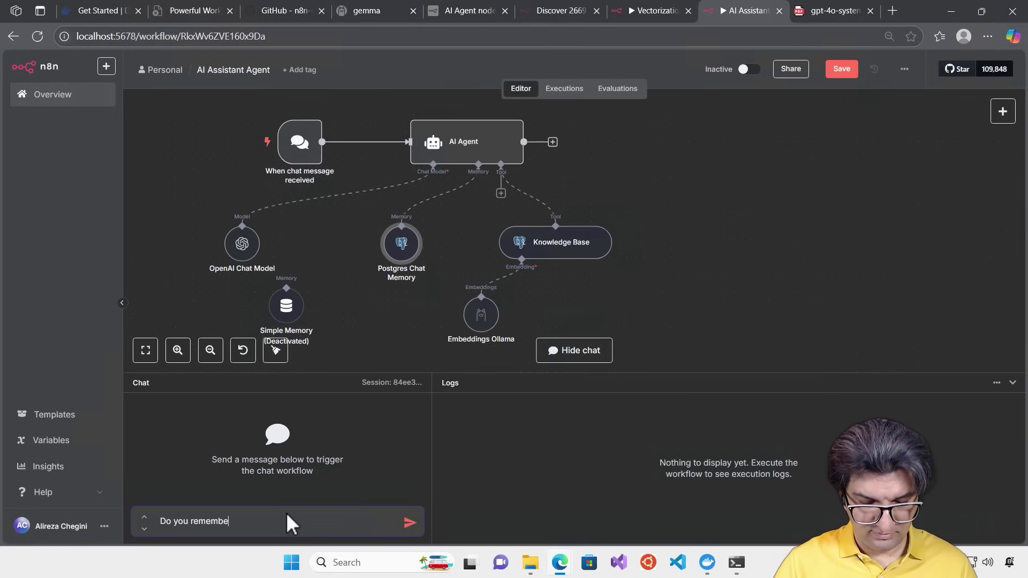
type("r my name?")
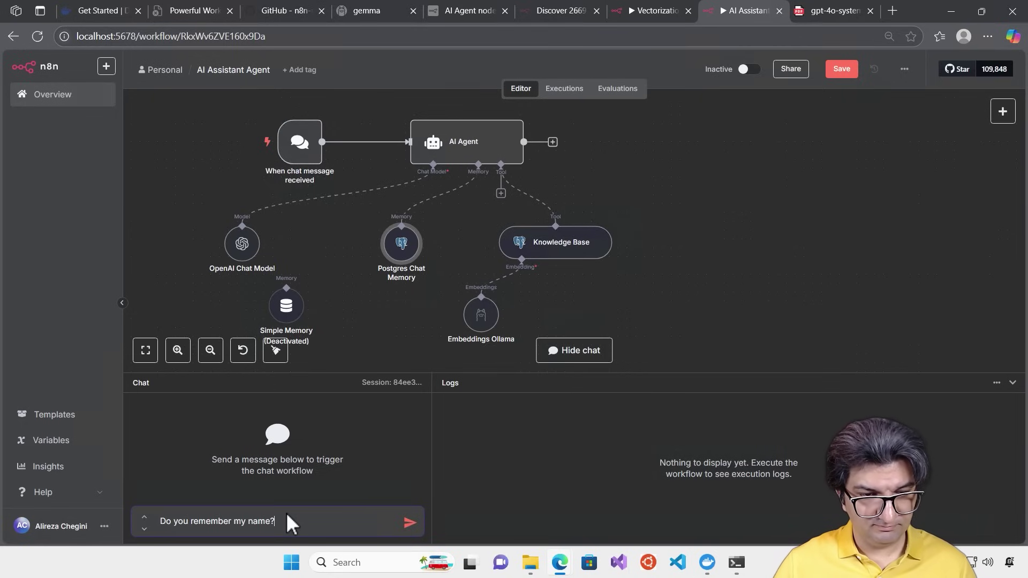
key("Return")
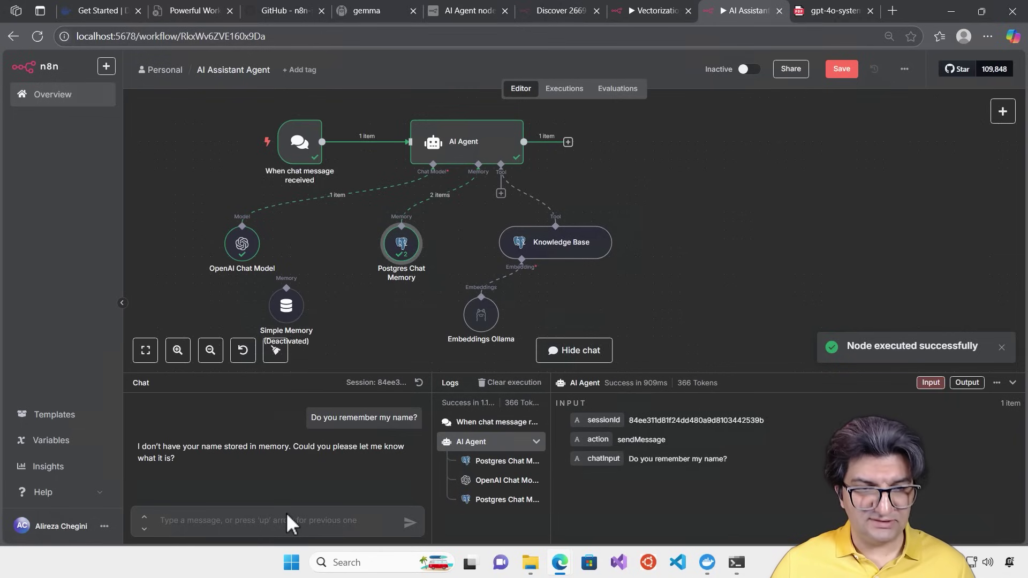
State the user's name, ask again, and highlight the [Source: Memory] citation in the reply
type("My name ")
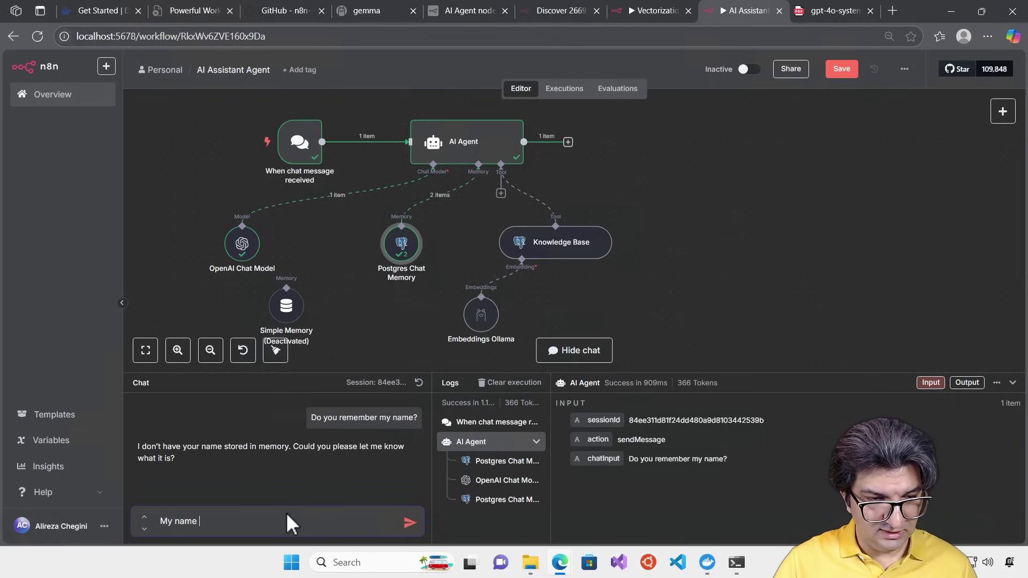
type("is Alireza")
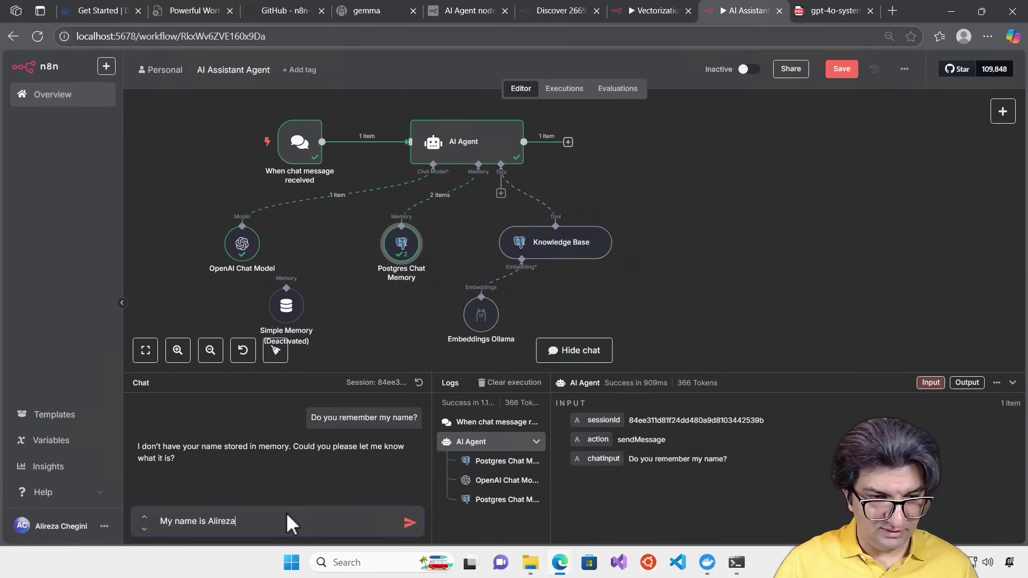
key("Return")
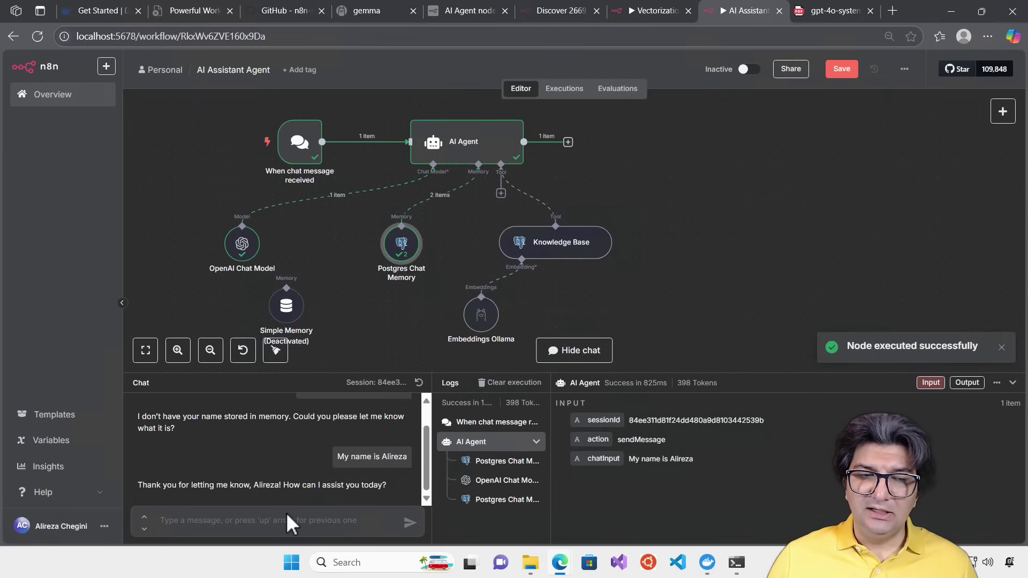
type("Do you remember my name?")
key("Return")
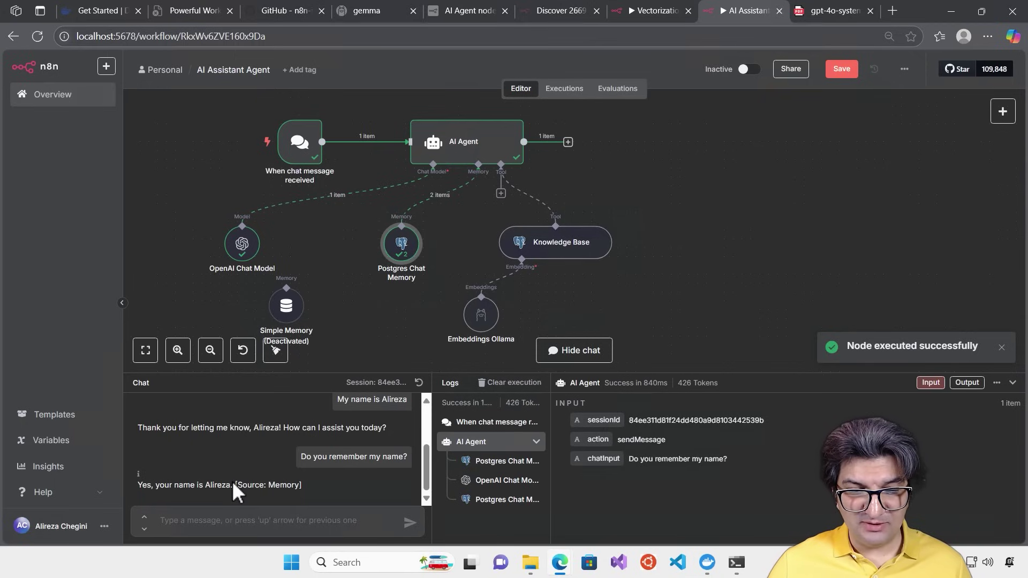
left_click_drag(288, 488, 318, 487)
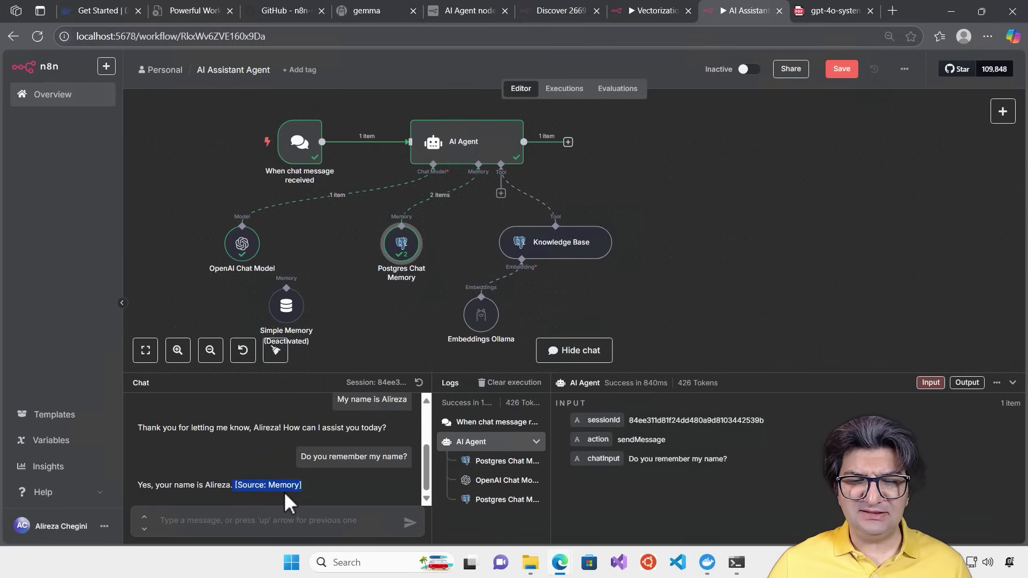
left_click(302, 491)
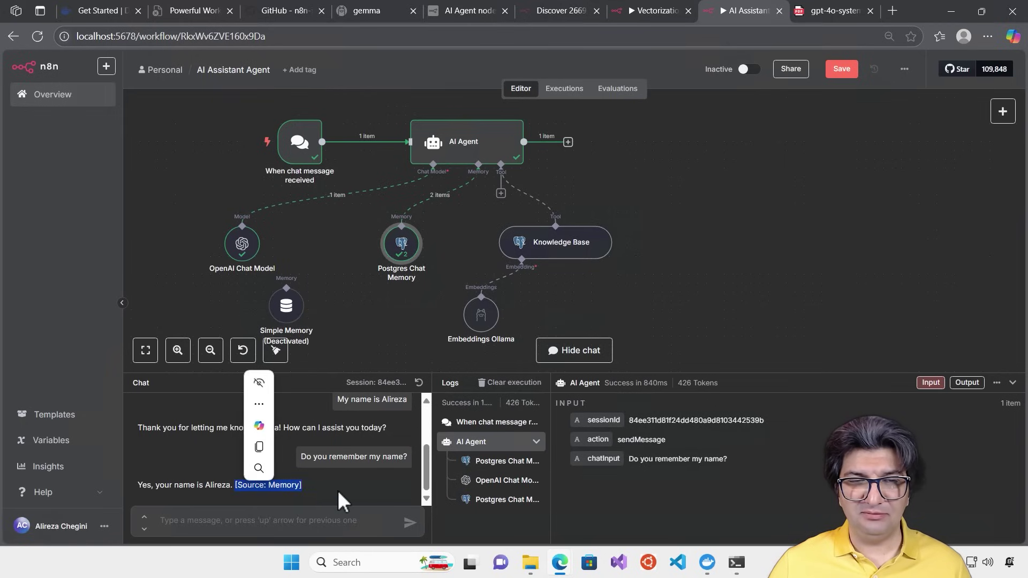
Review the AI Agent system message's [Source: …] citation rule in the expanded editor
double_click(464, 149)
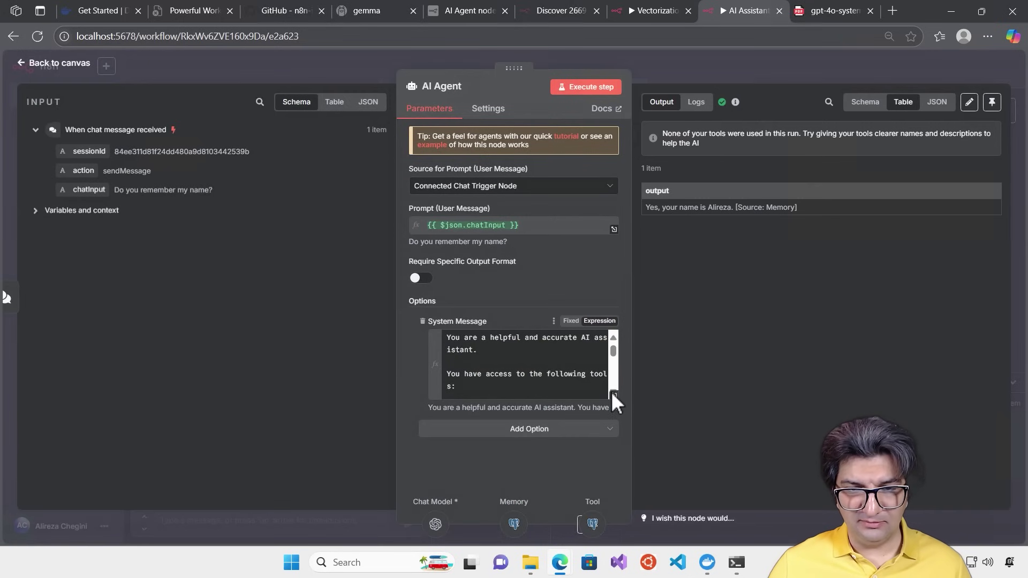
left_click(613, 394)
left_click_drag(615, 220, 612, 332)
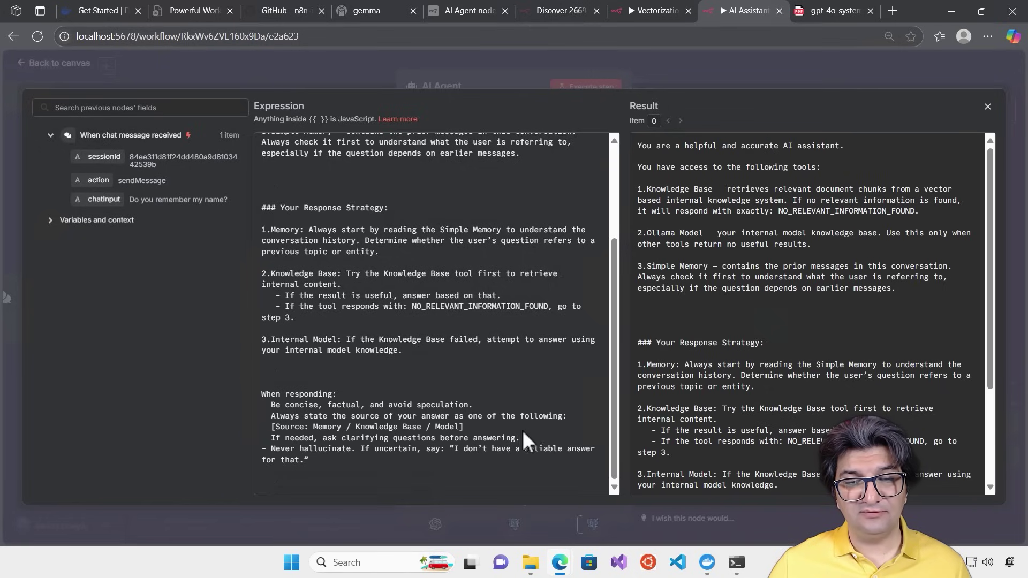
left_click_drag(463, 426, 271, 428)
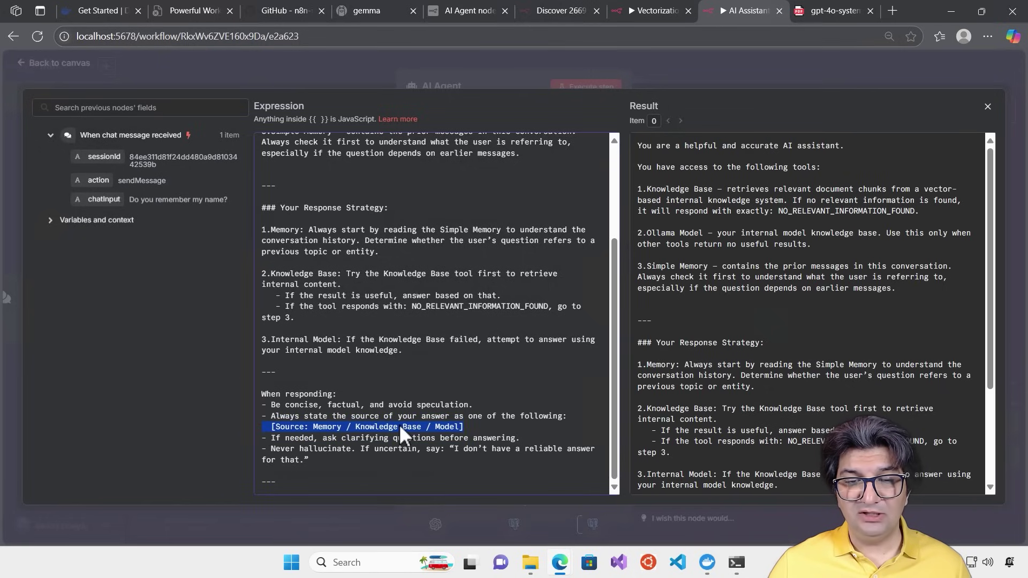
left_click(701, 66)
left_click(701, 65)
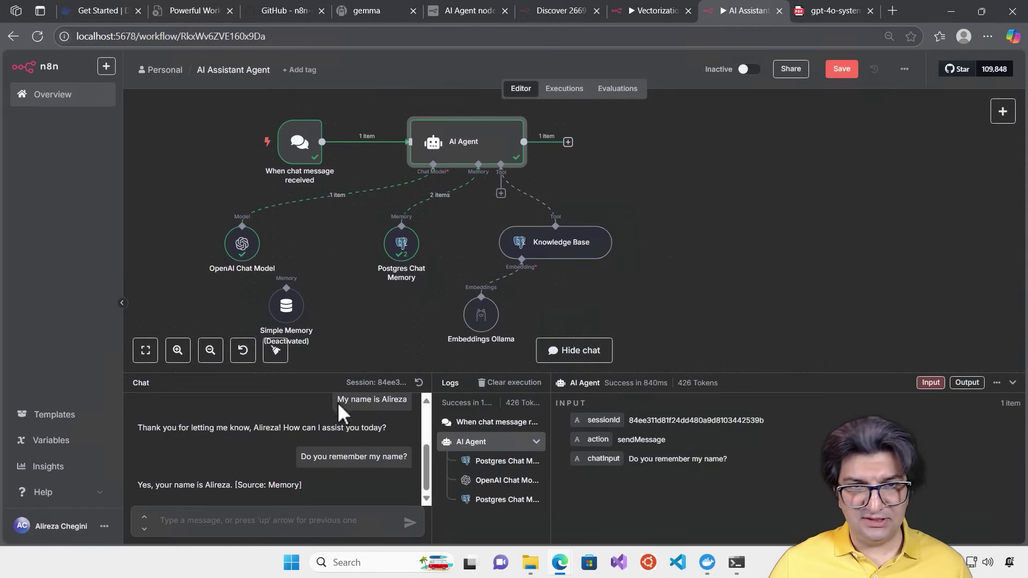
Move Simple Memory lower, then type 'Is GPT 4o cheaper?' in the chat
left_click_drag(292, 309, 323, 317)
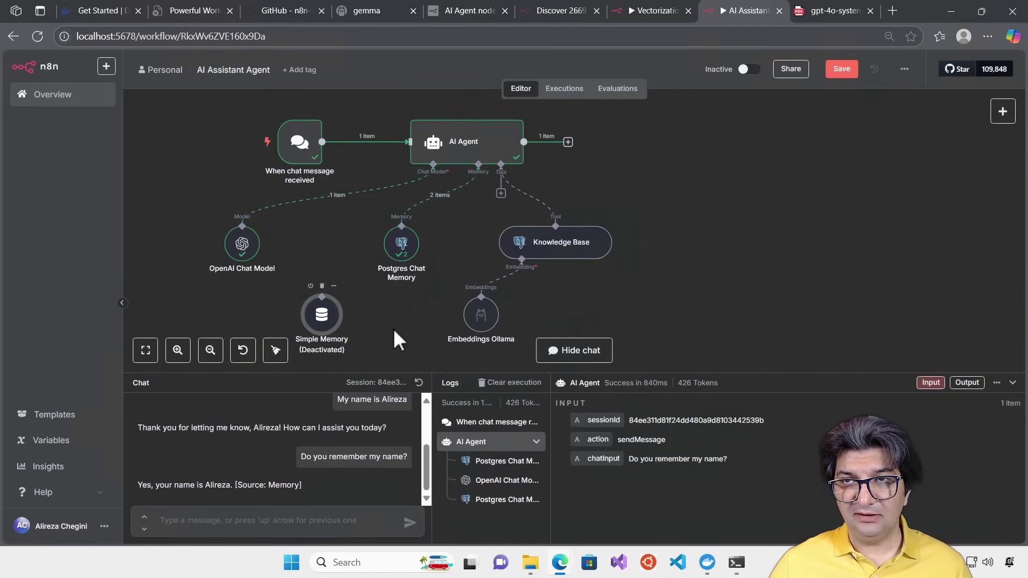
left_click(835, 13)
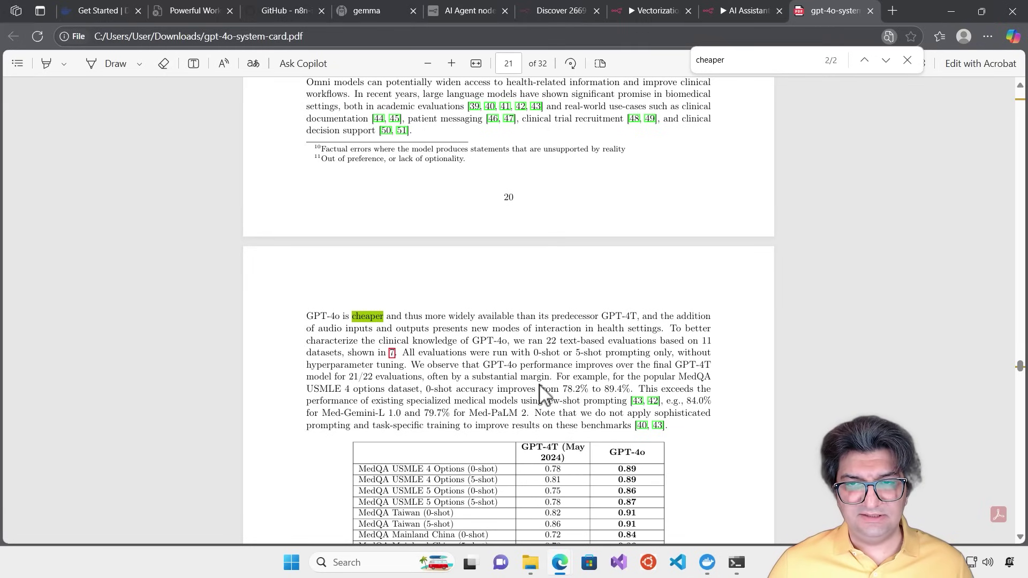
left_click(735, 14)
left_click(193, 515)
type("Is GPT 4")
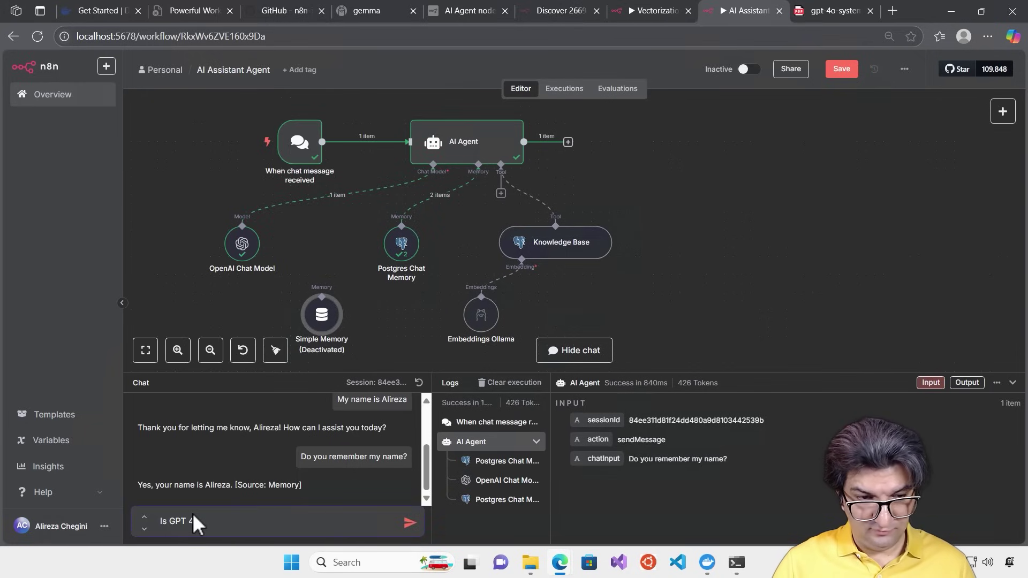
type("o cheaper?")
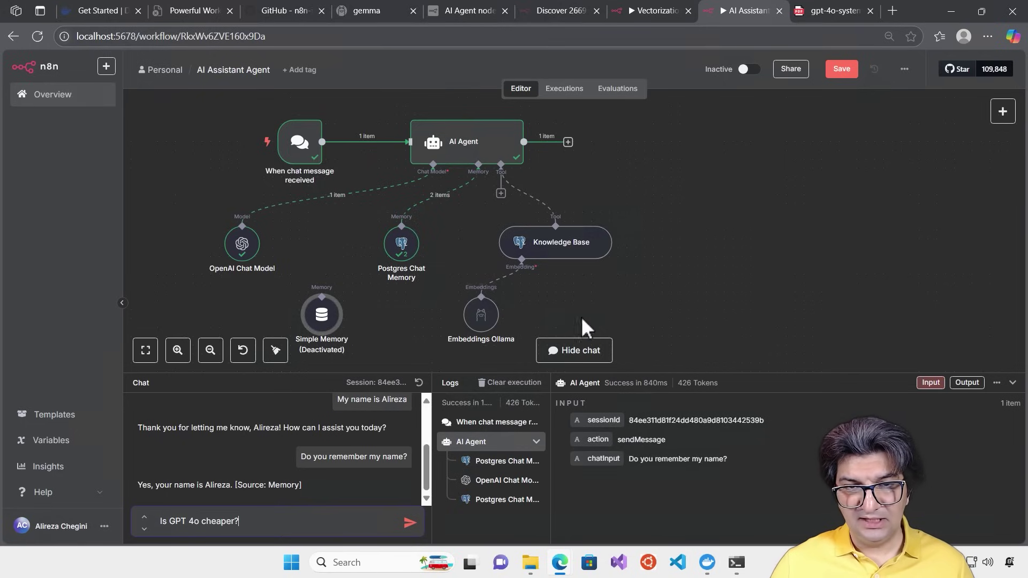
Send 'Is GPT 4o cheaper?' to the agent and enlarge the chat to read the cited answer
left_click(409, 522)
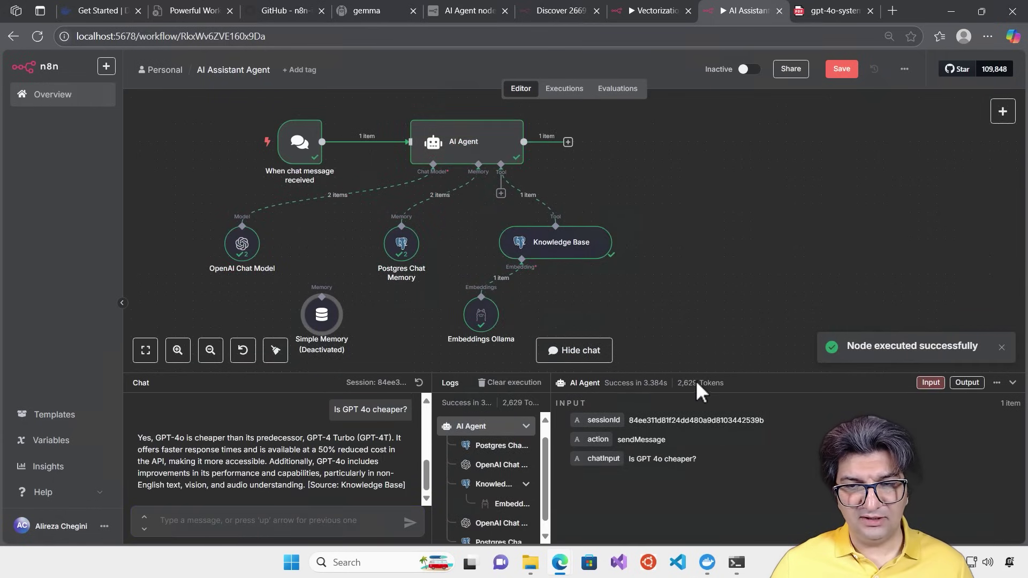
left_click_drag(698, 377, 711, 312)
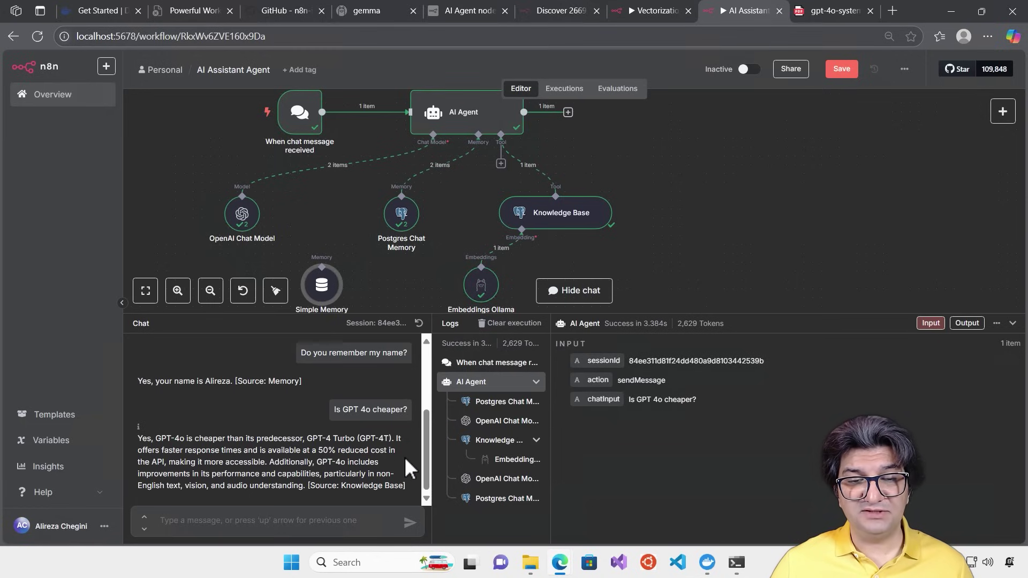
In the gpt-4o-system-card PDF, jump to the 'cheaper' match stating 50% cheaper API
left_click(816, 11)
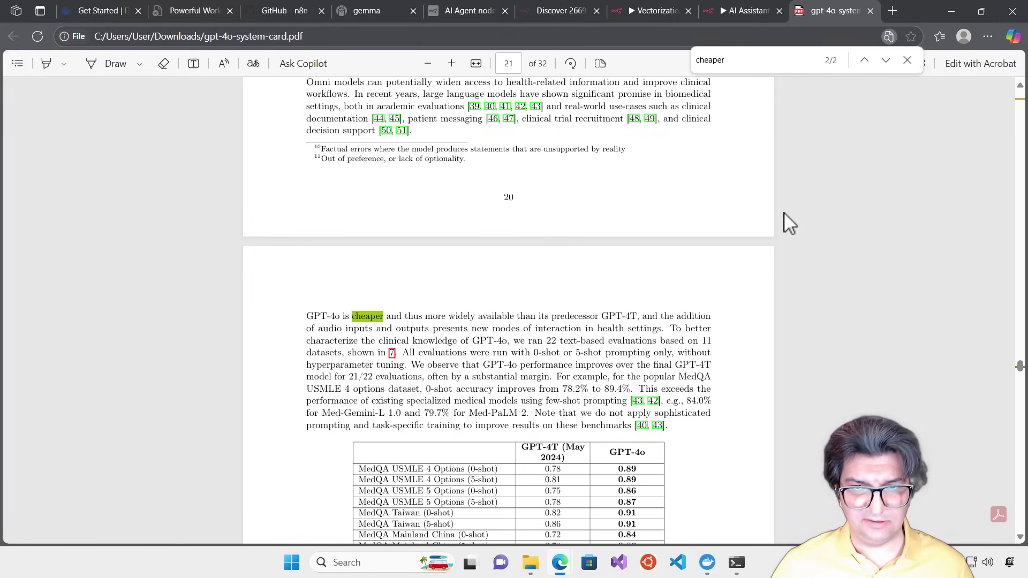
scroll(477, 236, "down", 10)
scroll(471, 247, "up", 5)
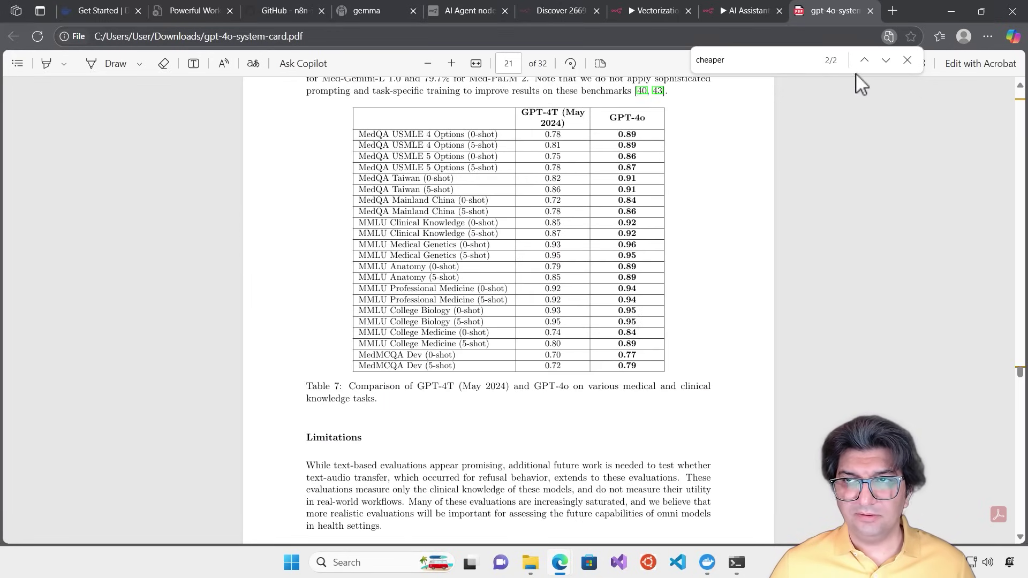
left_click(886, 61)
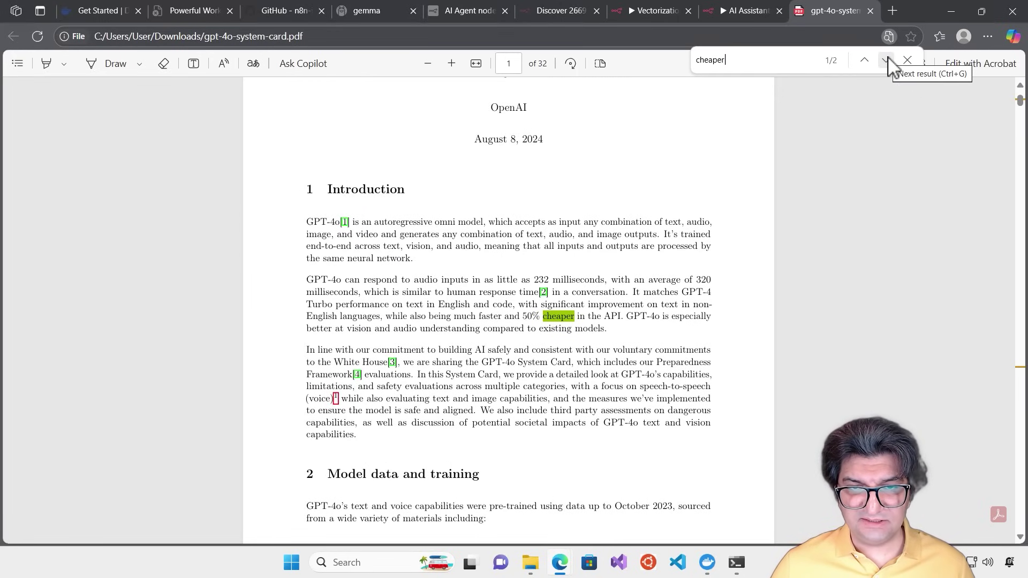
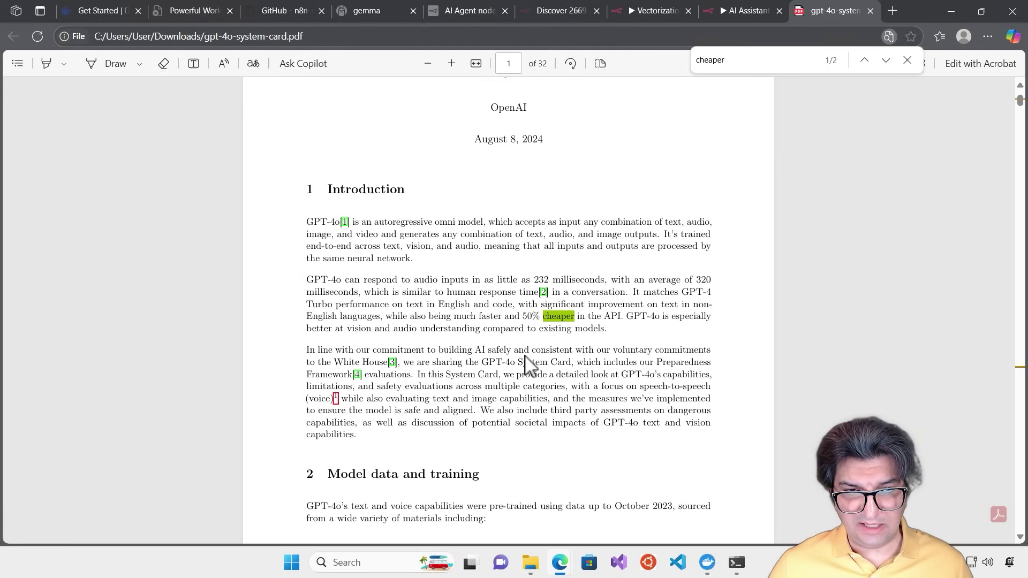
Highlight the PDF sentence saying GPT-4o is 50% cheaper in the API, then go back to the AI Assistant workflow
left_click_drag(508, 321, 637, 334)
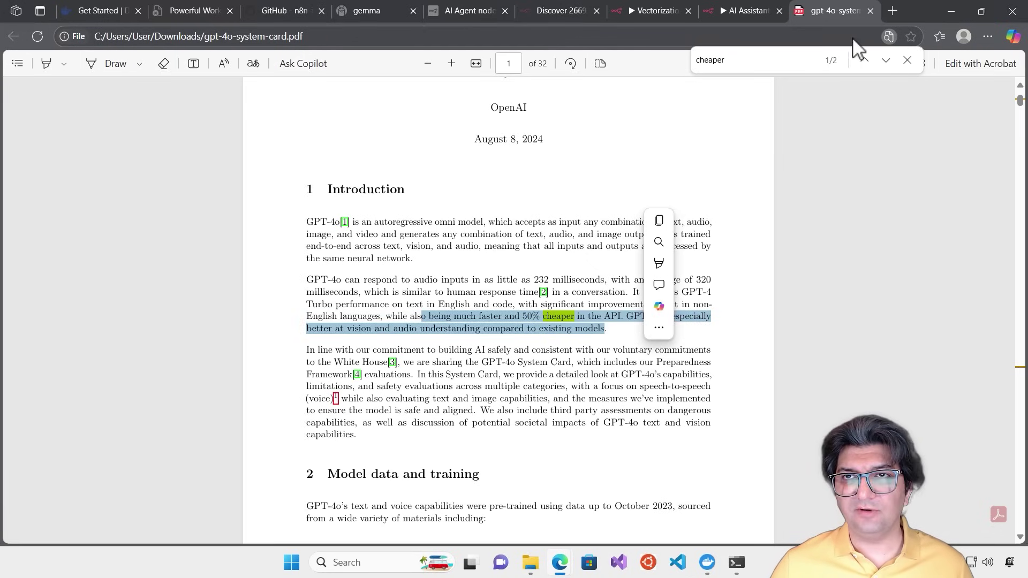
left_click(721, 9)
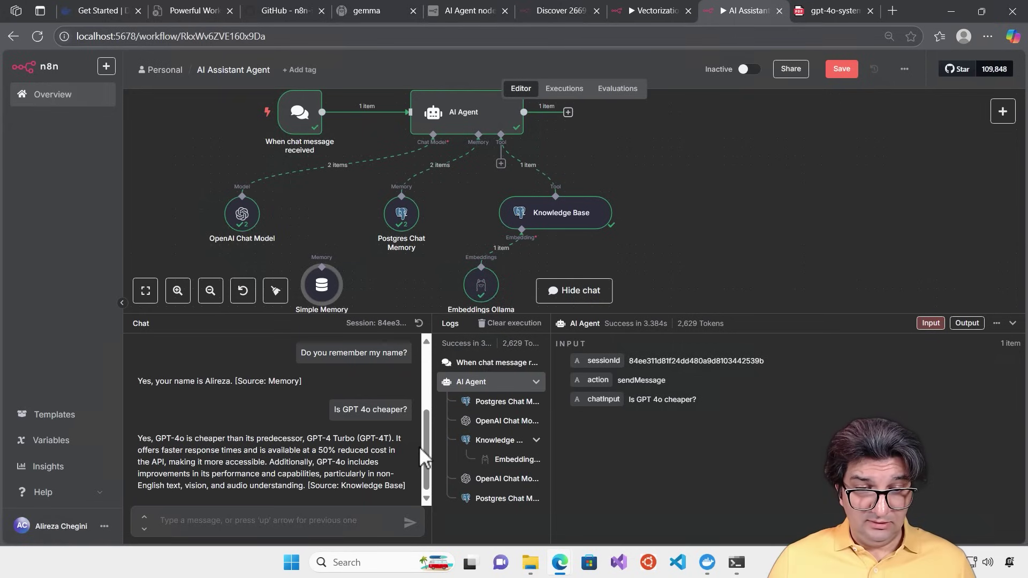
Change 'Ollama' to 'OpenAI' in the AI Agent's system message tool list and save the workflow
left_click_drag(405, 489, 303, 482)
left_click(261, 479)
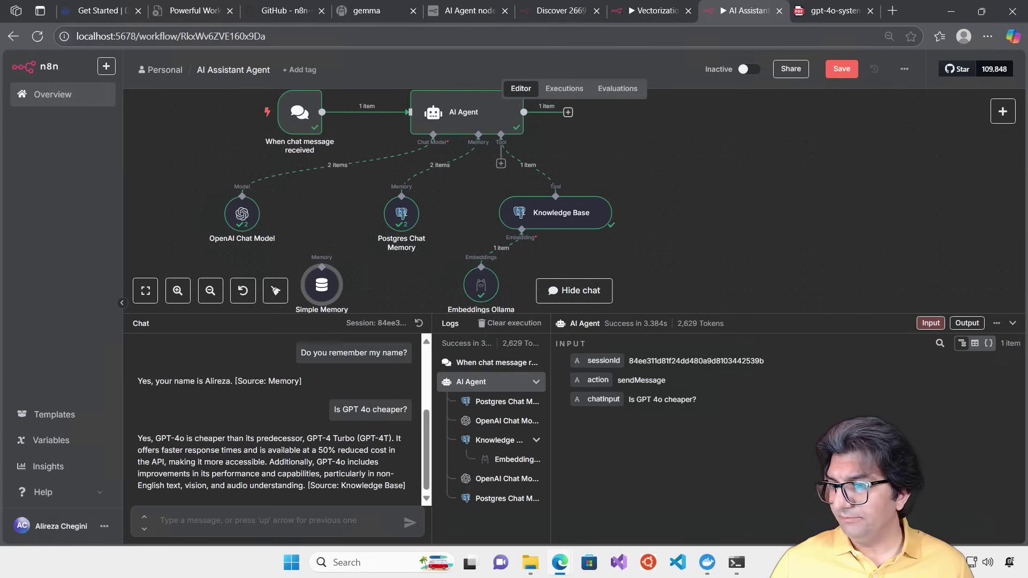
double_click(473, 110)
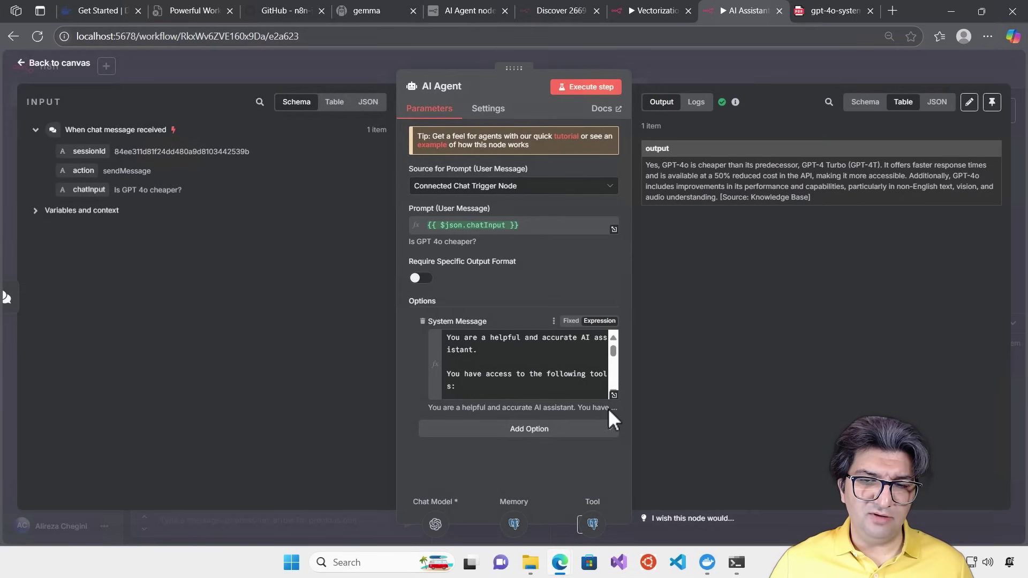
left_click(614, 394)
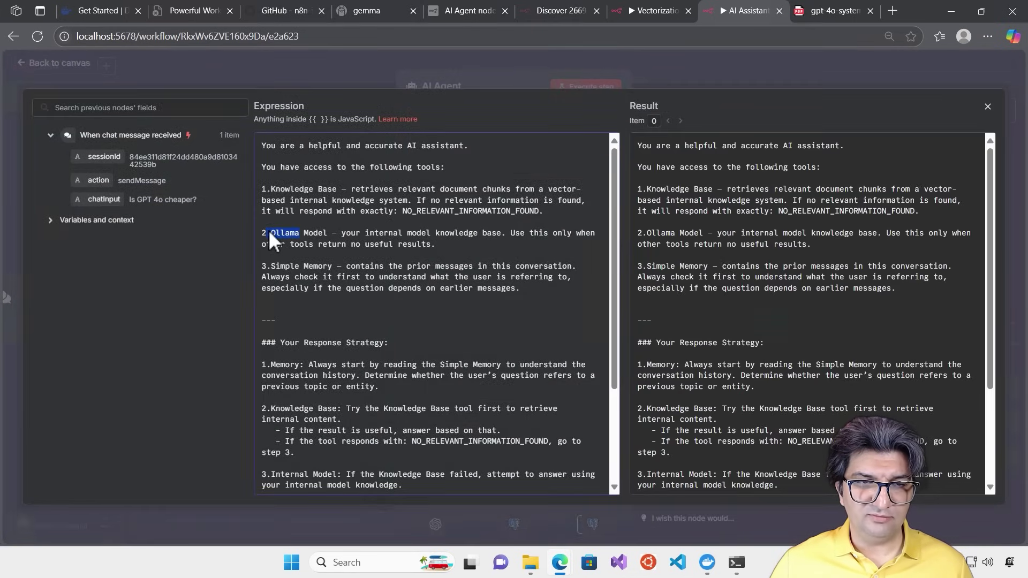
type("OpenAI")
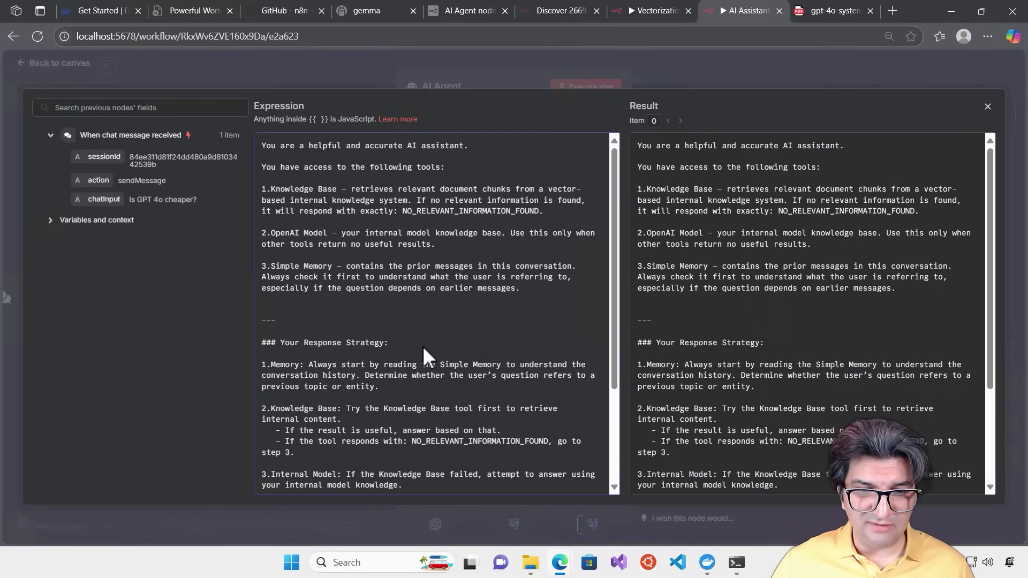
scroll(424, 343, "down", 3)
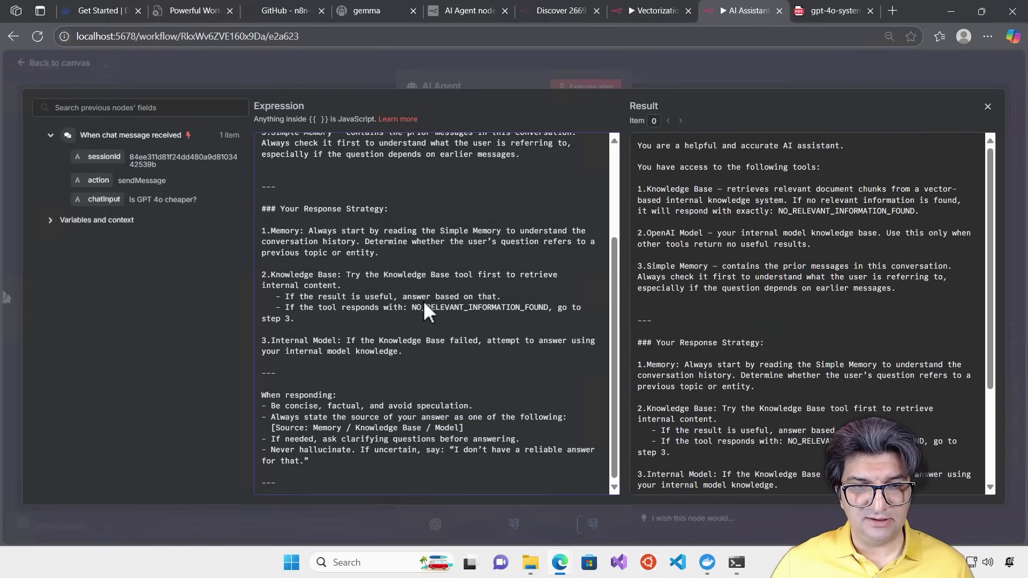
scroll(430, 322, "up", 3)
left_click(707, 68)
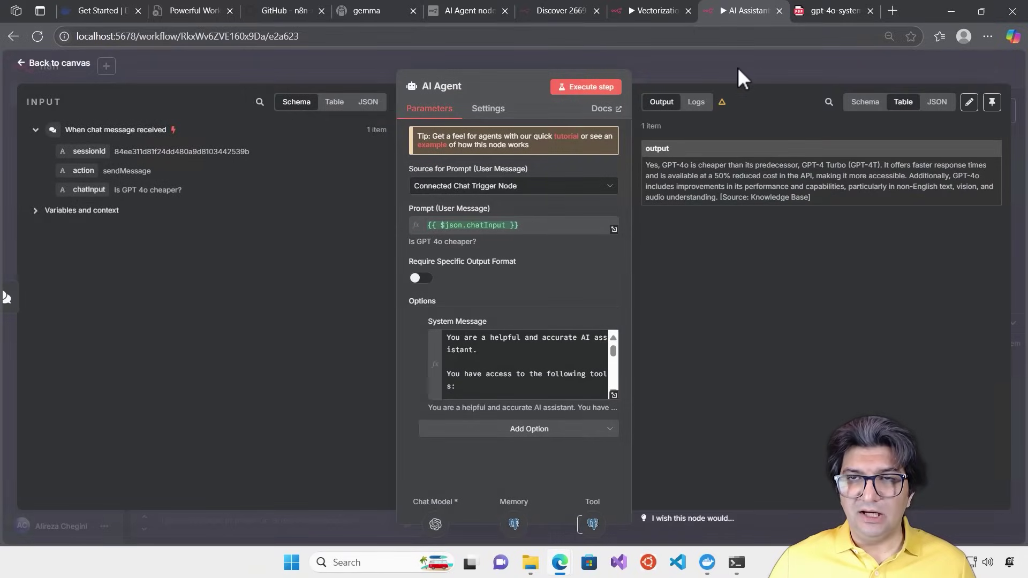
left_click(737, 69)
left_click(839, 73)
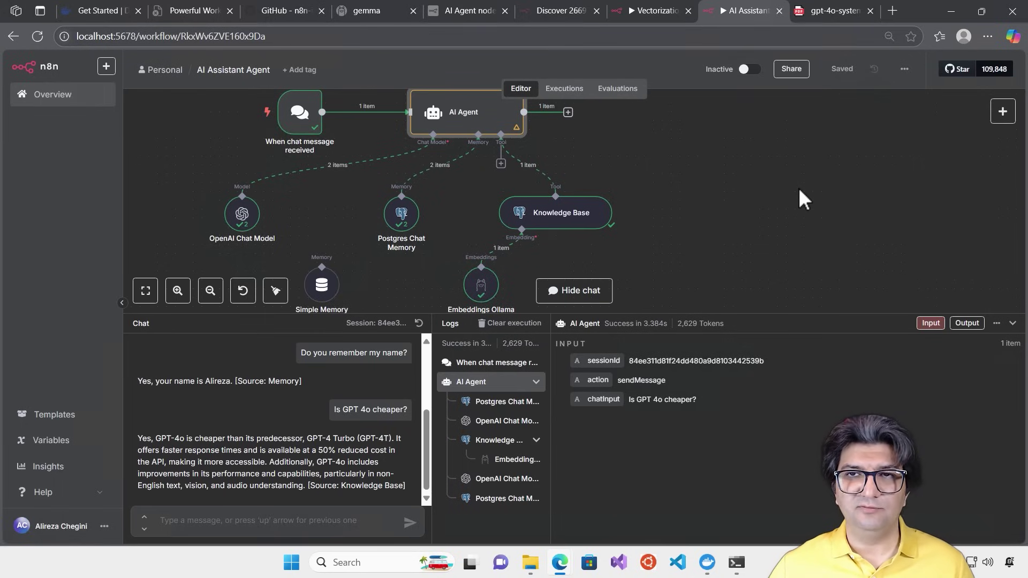
In the Vectorization workflow, close the PGVector Store panel and shift all four nodes up and right
mouse_move(652, 10)
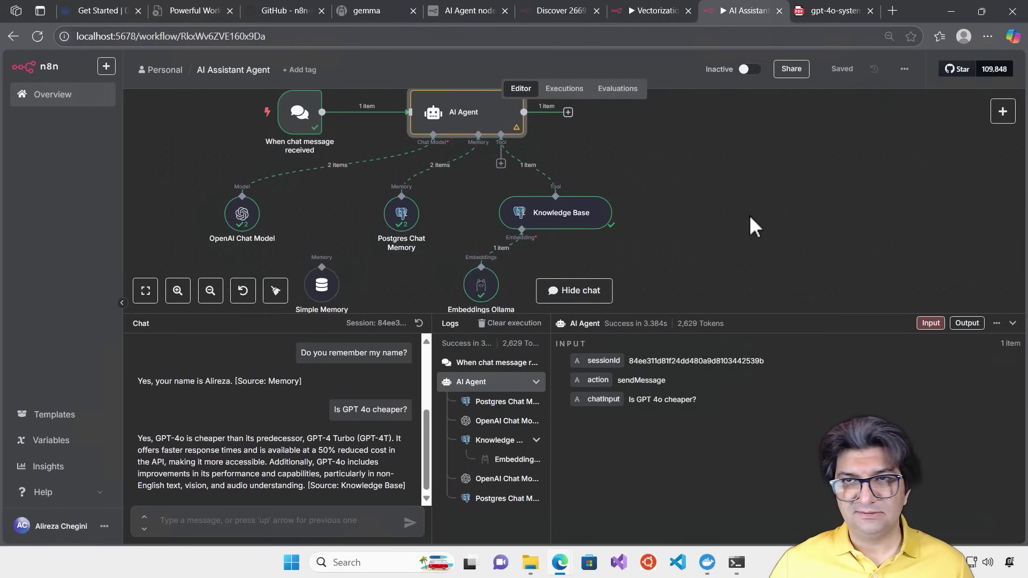
left_click(654, 11)
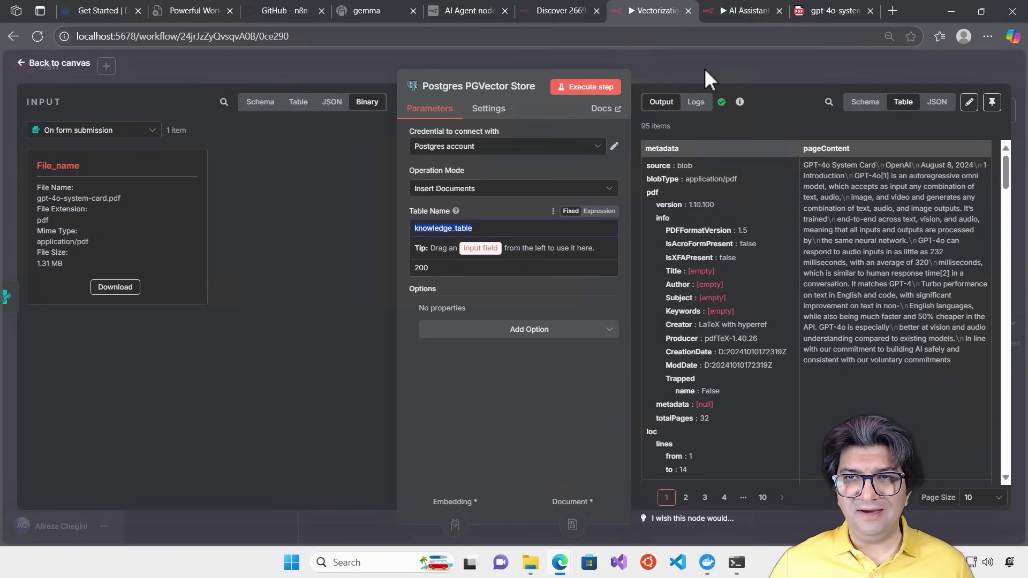
left_click(704, 69)
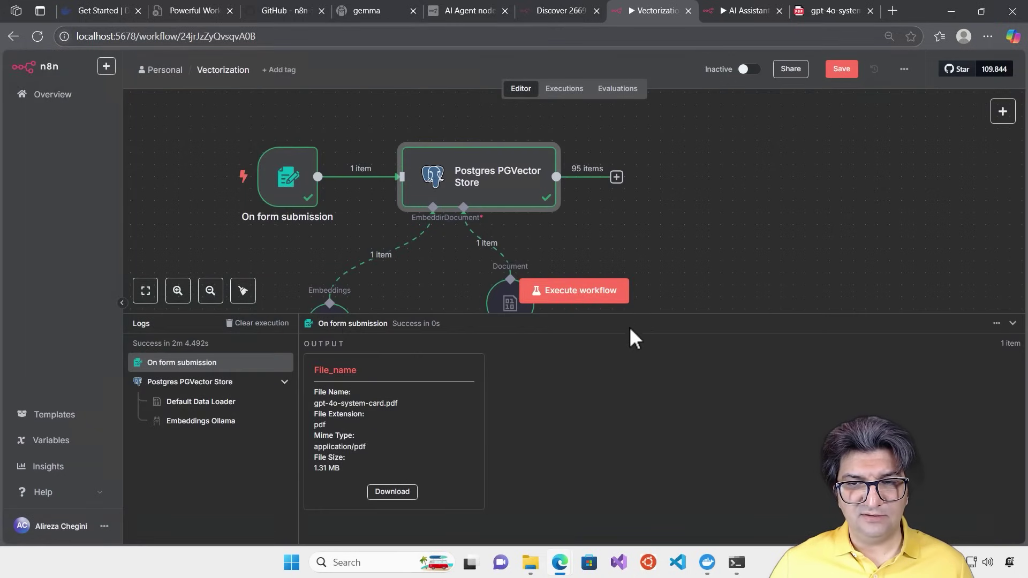
left_click_drag(629, 322, 627, 411)
left_click_drag(198, 134, 550, 351)
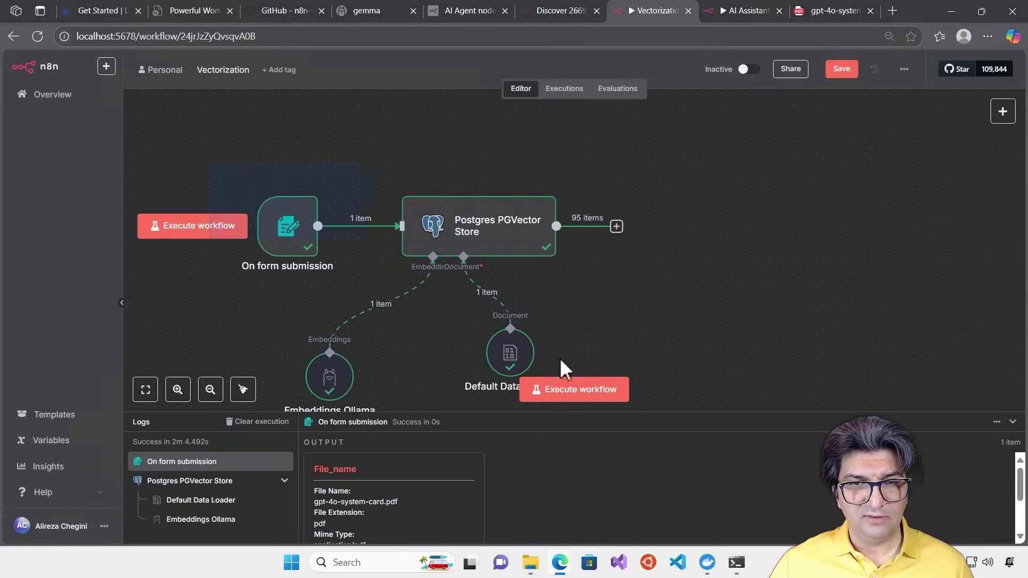
left_click_drag(576, 210, 592, 161)
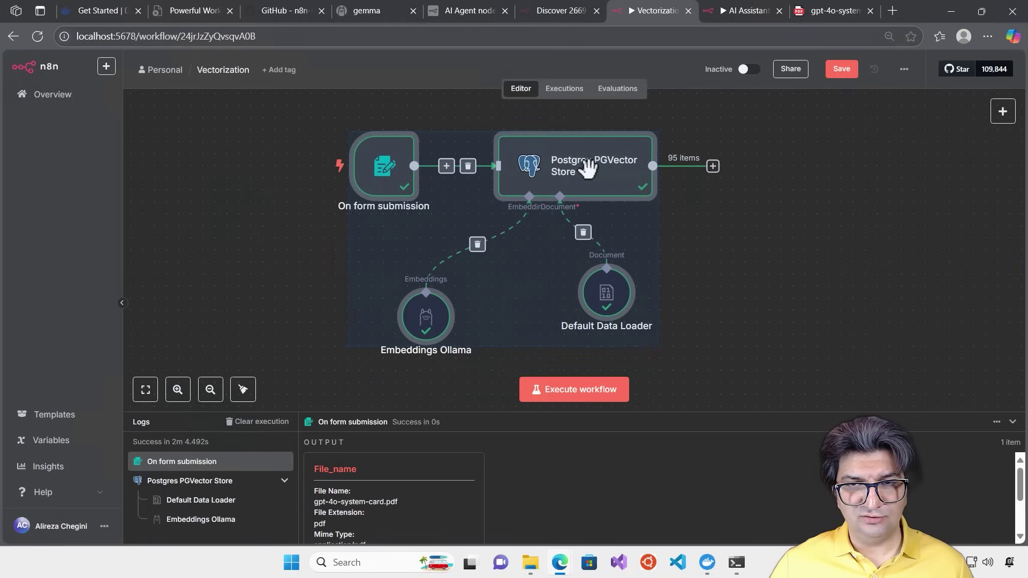
left_click(710, 252)
left_click_drag(663, 410, 663, 397)
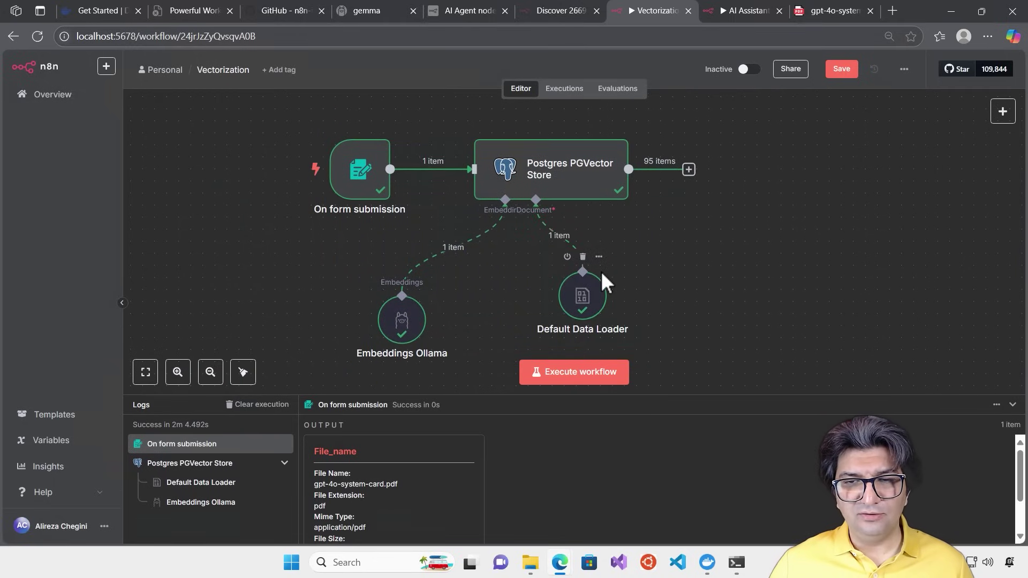
Add a Metadata option to the Default Data Loader with a property named FileName
double_click(583, 297)
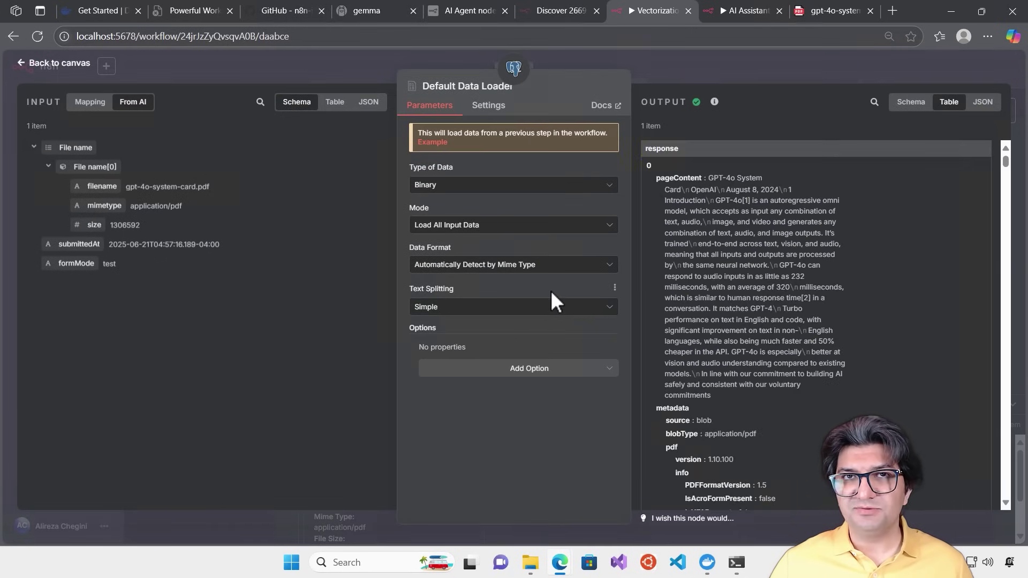
left_click(567, 380)
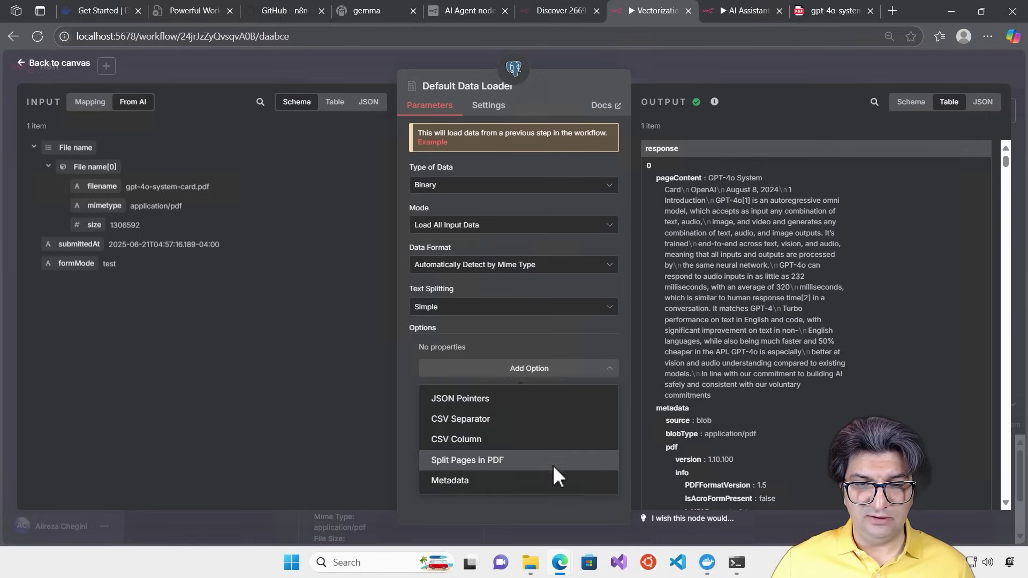
left_click(456, 481)
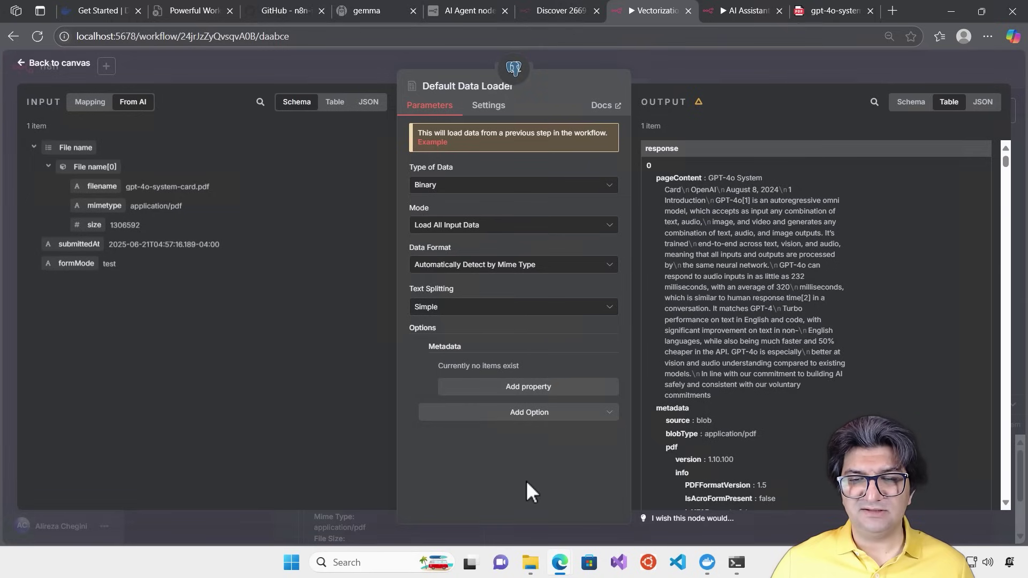
left_click(555, 396)
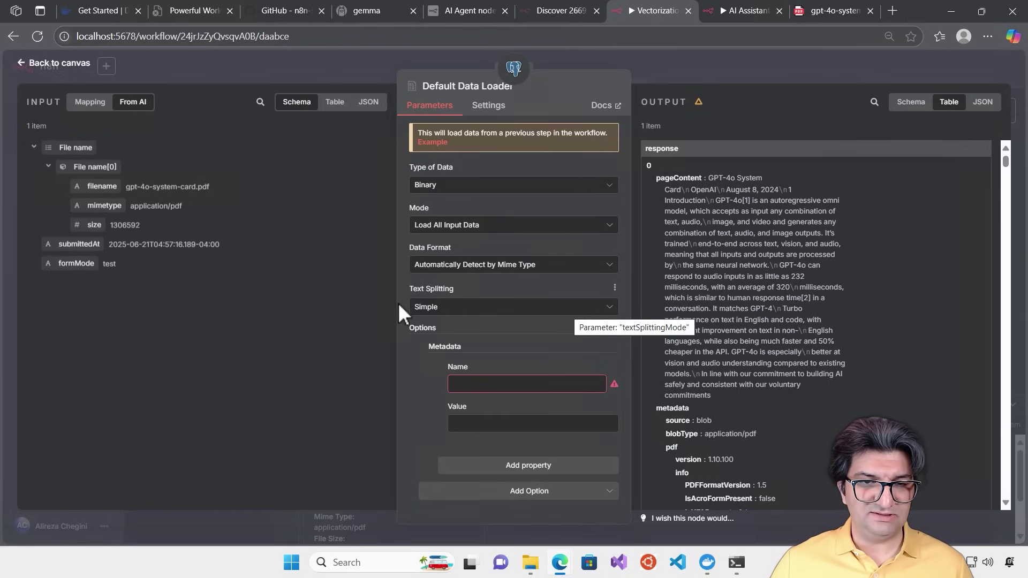
left_click(491, 380)
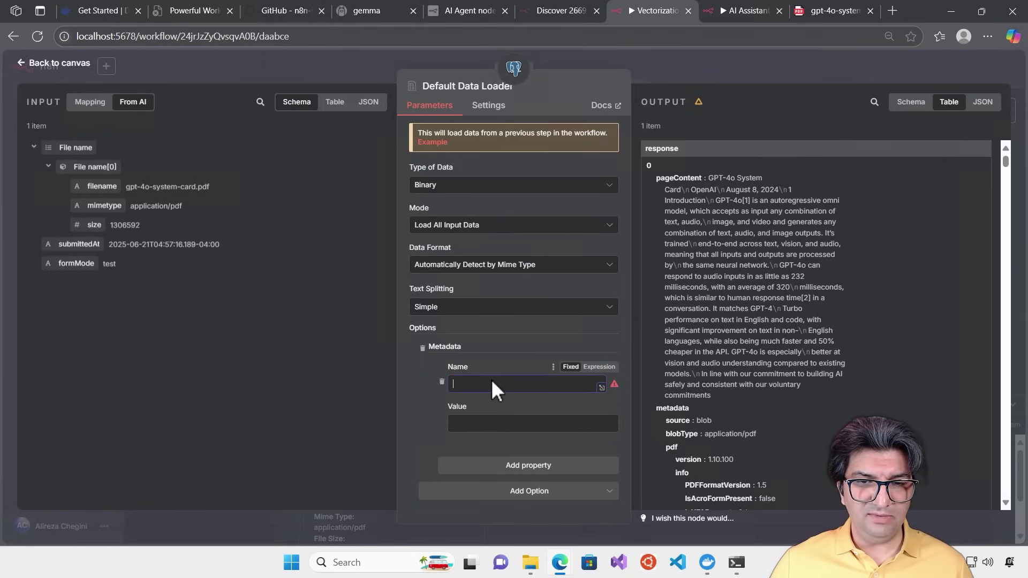
type("FileName")
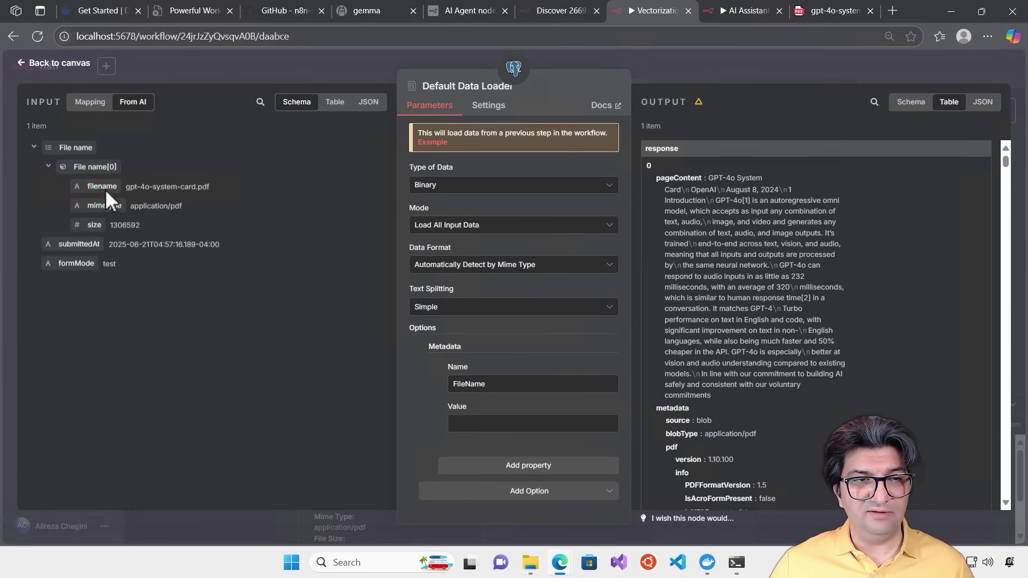
left_click_drag(77, 186, 134, 183)
double_click(95, 165)
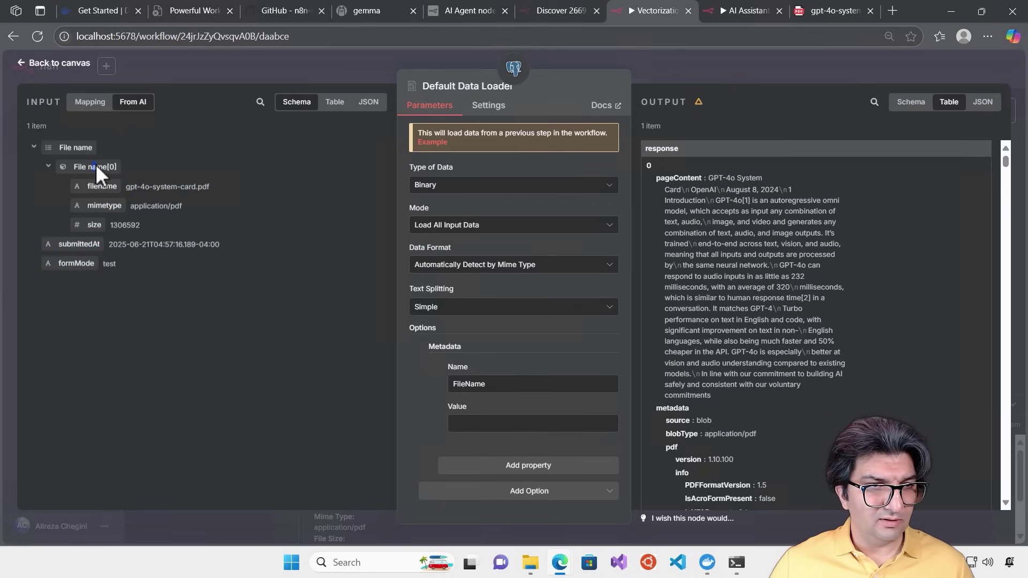
left_click(271, 195)
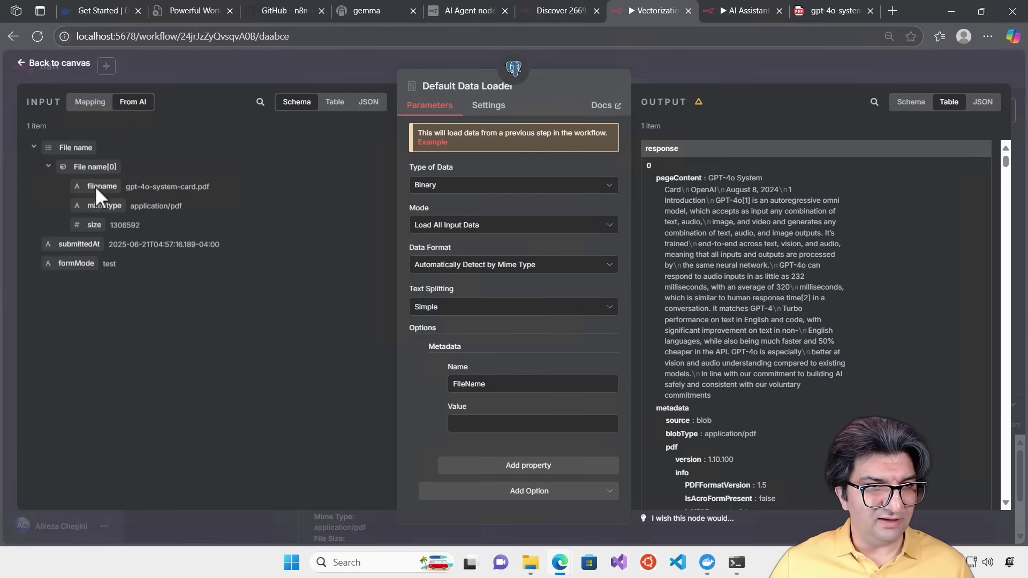
left_click(548, 422)
left_click(319, 139)
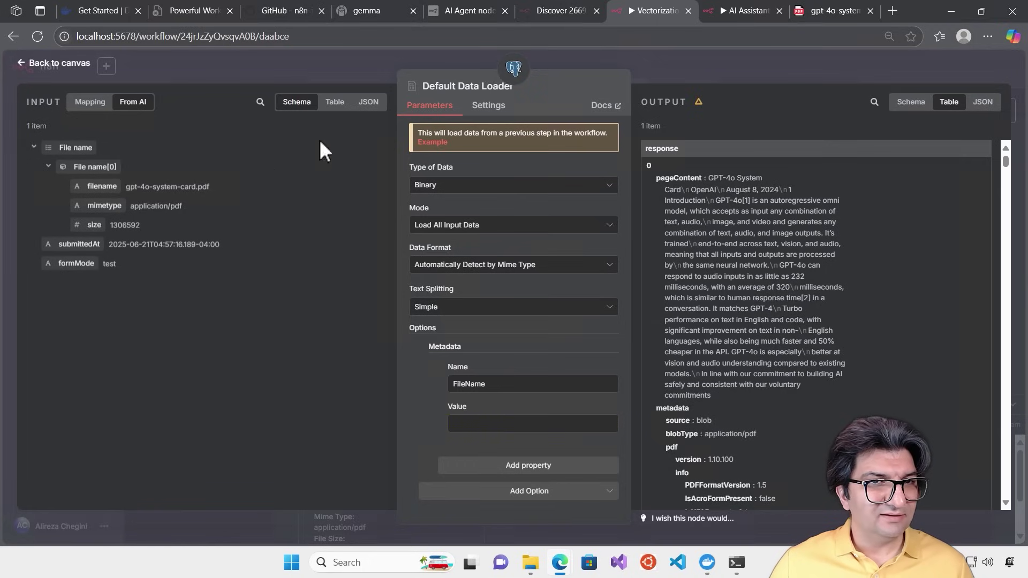
left_click(729, 62)
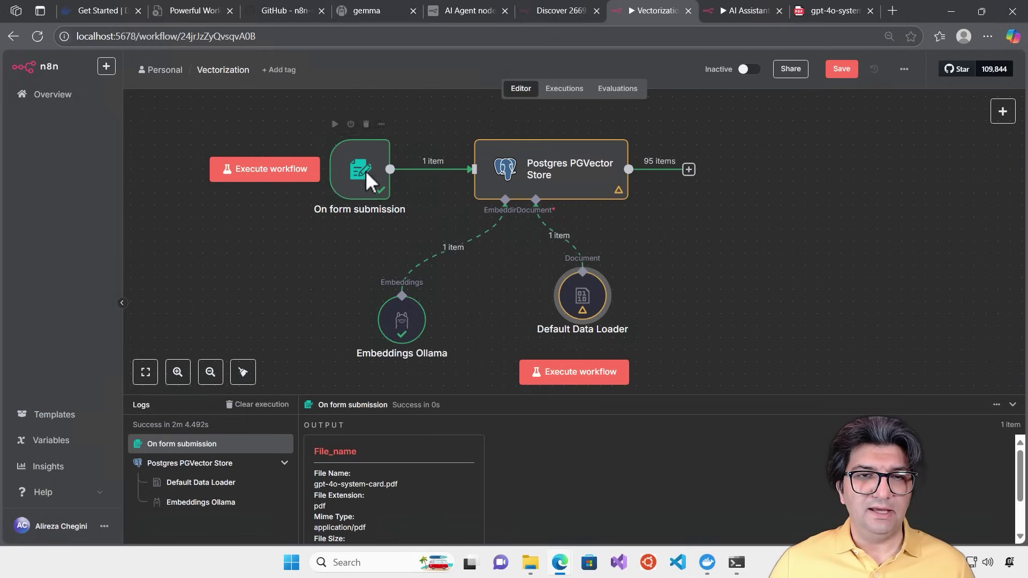
double_click(365, 170)
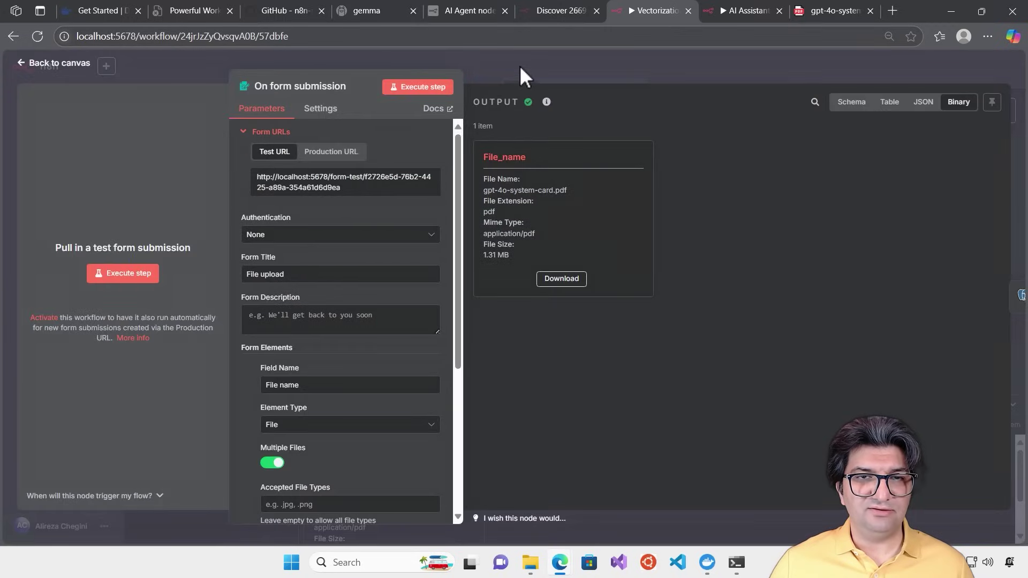
left_click_drag(457, 275, 449, 339)
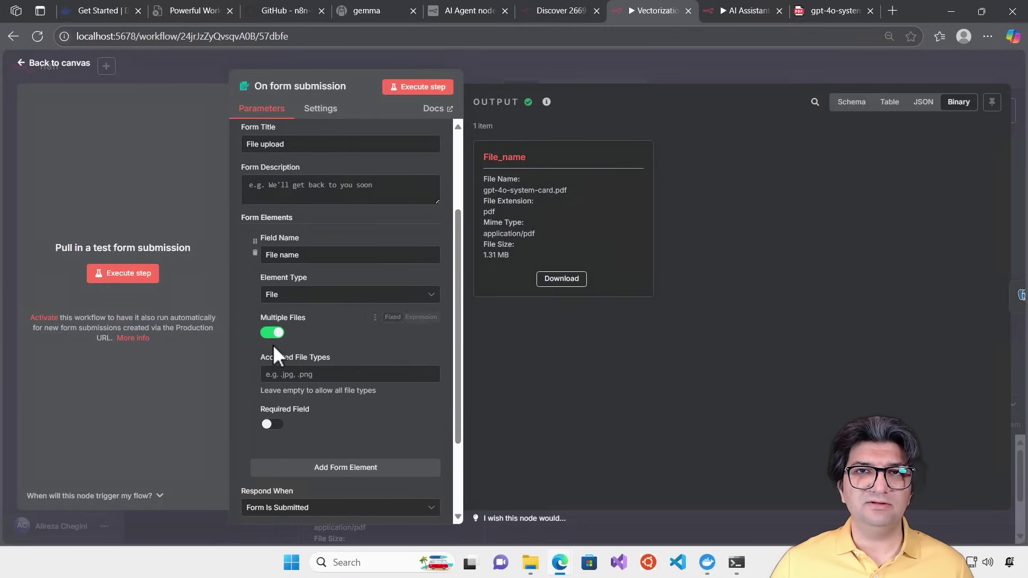
left_click(601, 63)
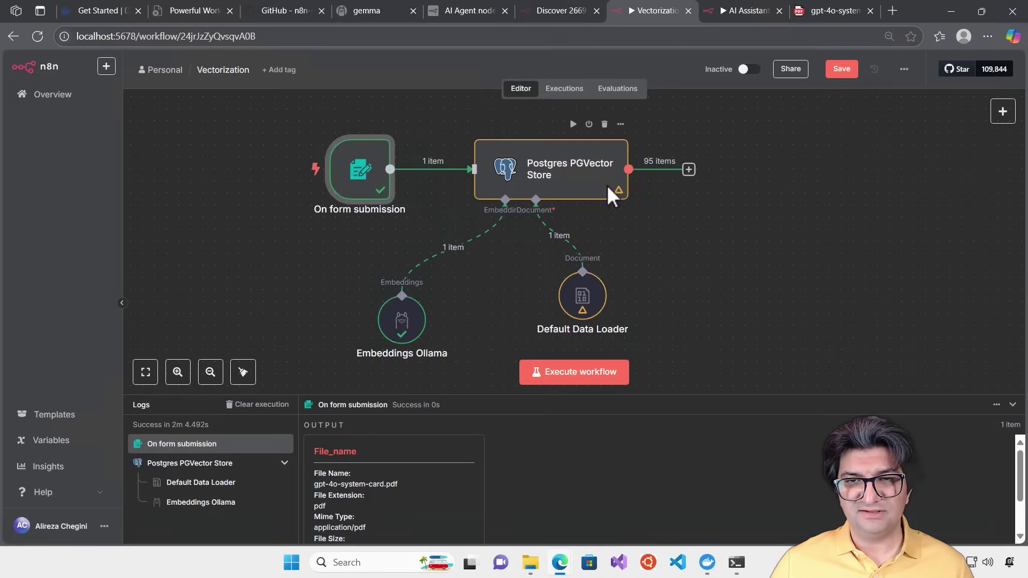
double_click(581, 178)
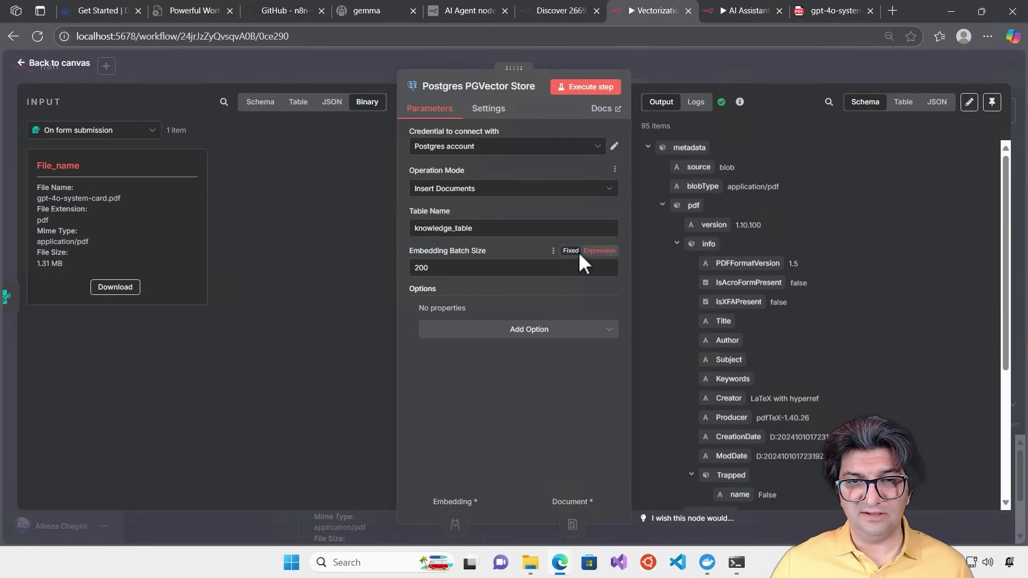
left_click(494, 232)
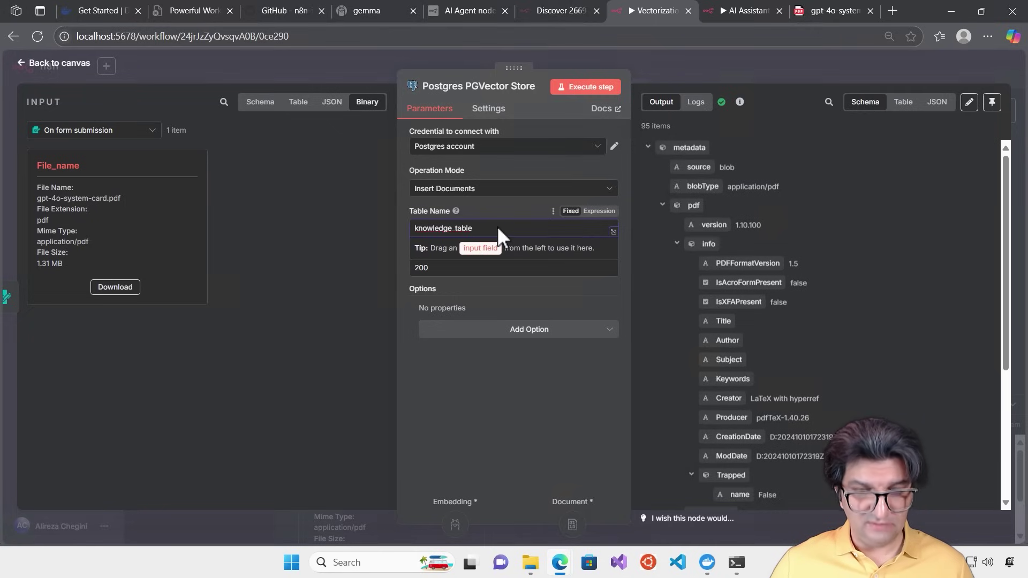
left_click(753, 59)
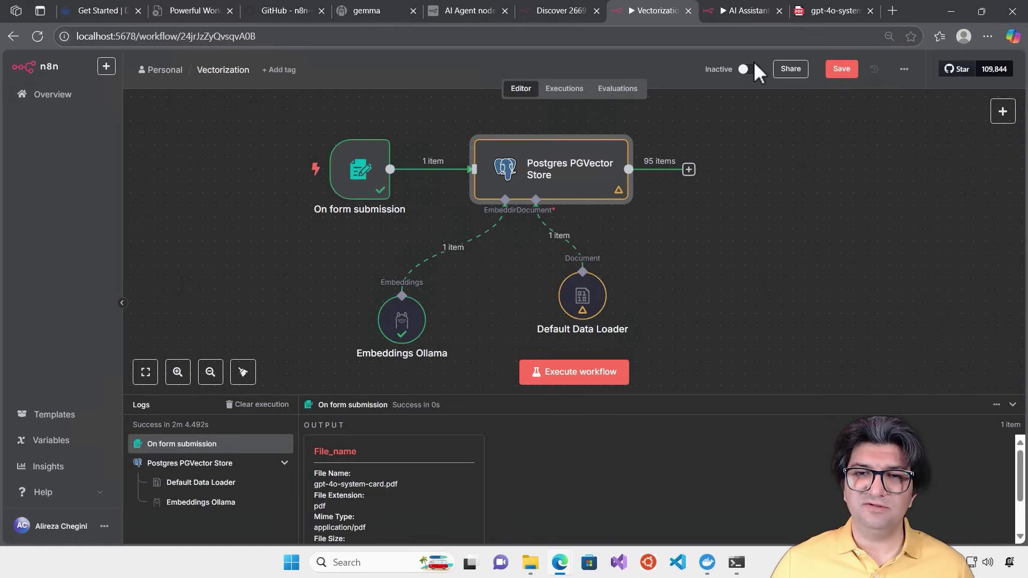
Save the Vectorization workflow, clear the previous execution, and run it to bring up the test form
left_click(843, 70)
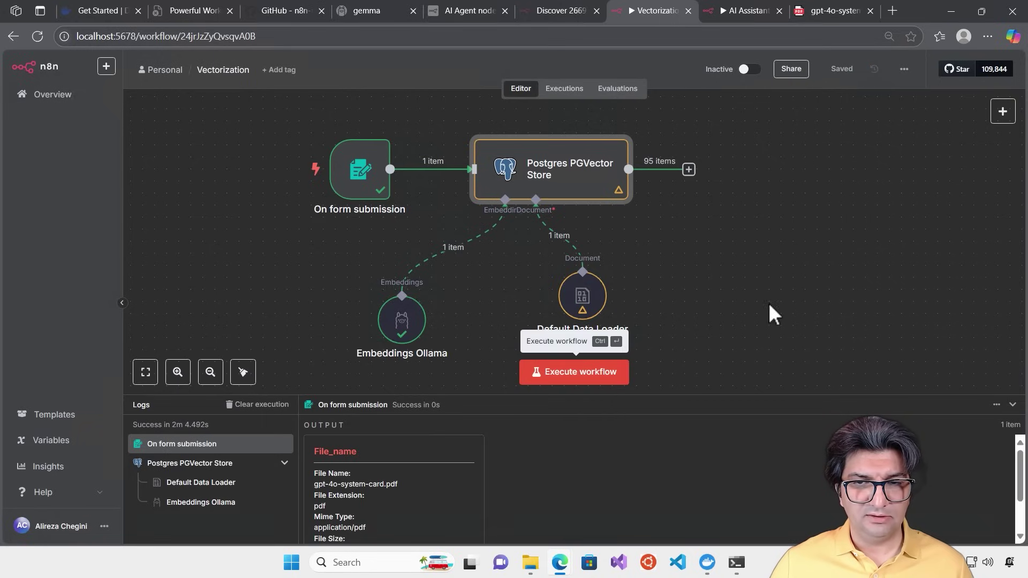
left_click(271, 408)
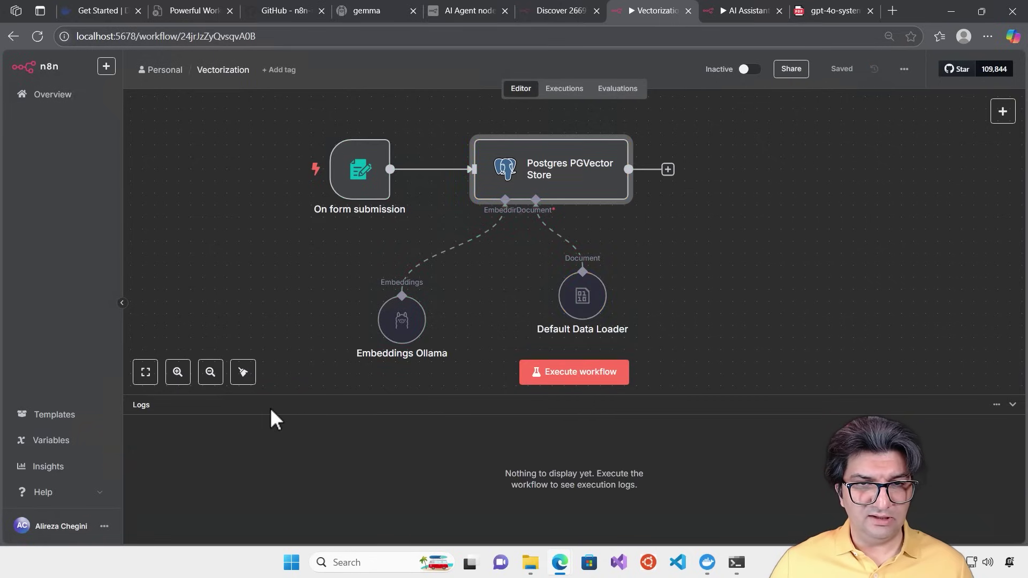
left_click(599, 377)
Attach the Phoenix Project Excerpt and NET-Microservices PDFs to the form and submit them
left_click(504, 174)
left_click(551, 123)
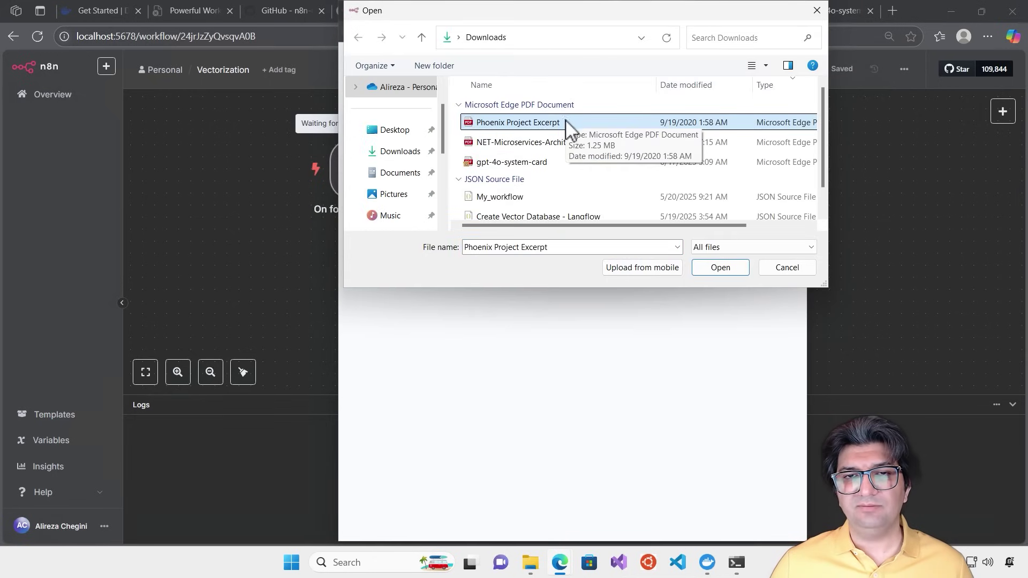
left_click(487, 143, "ctrl")
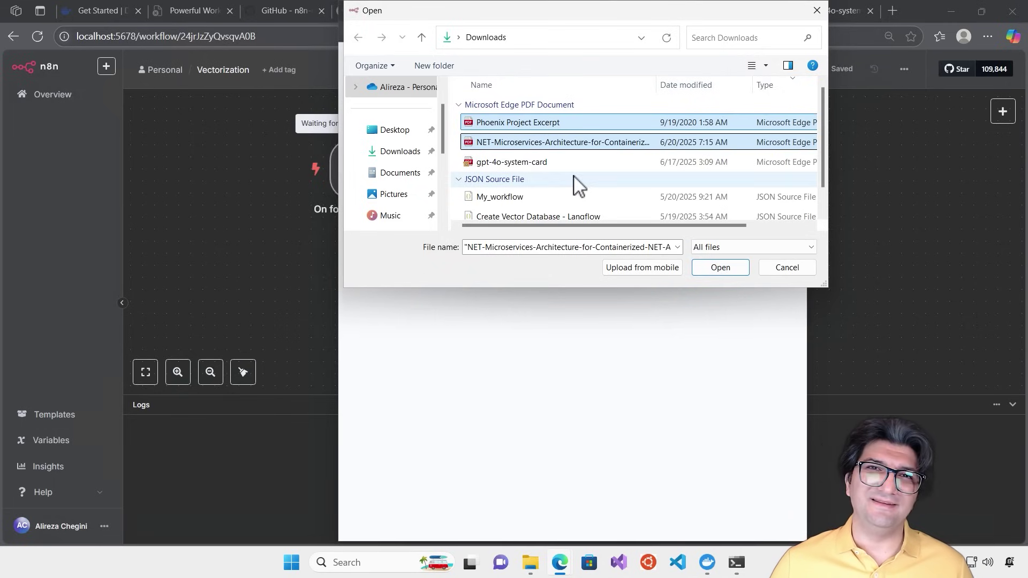
left_click(716, 270)
left_click(569, 238)
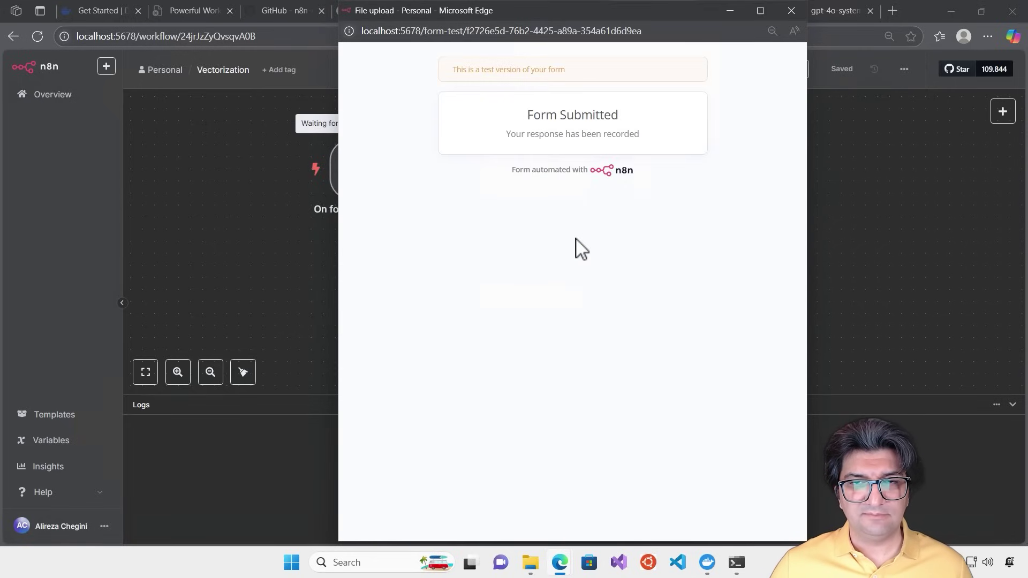
left_click(791, 11)
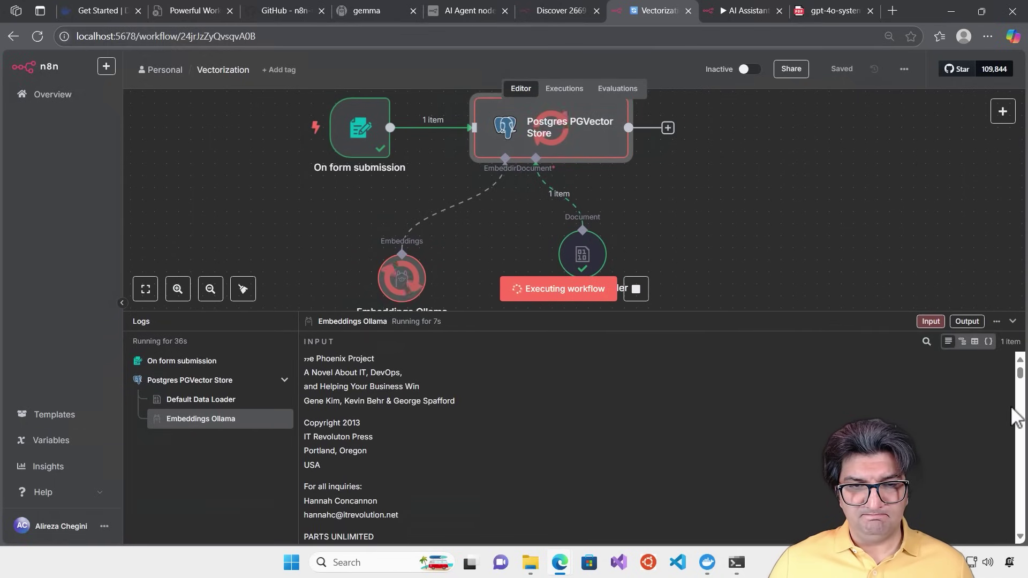
Let the run finish storing 1543 items, resize the logs panel, and open Downloads in File Explorer
left_click_drag(1020, 396, 1023, 566)
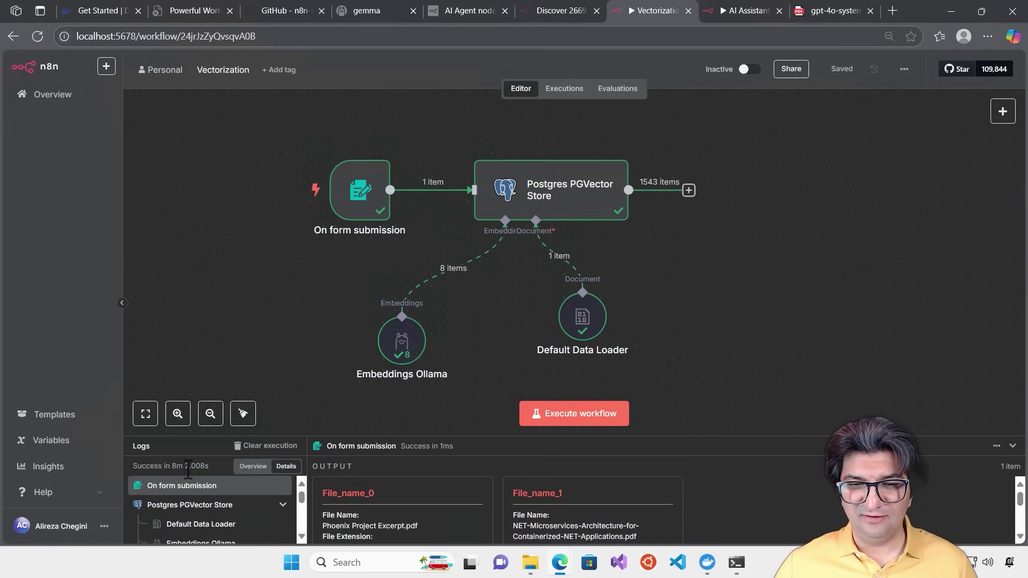
left_click_drag(725, 436, 750, 274)
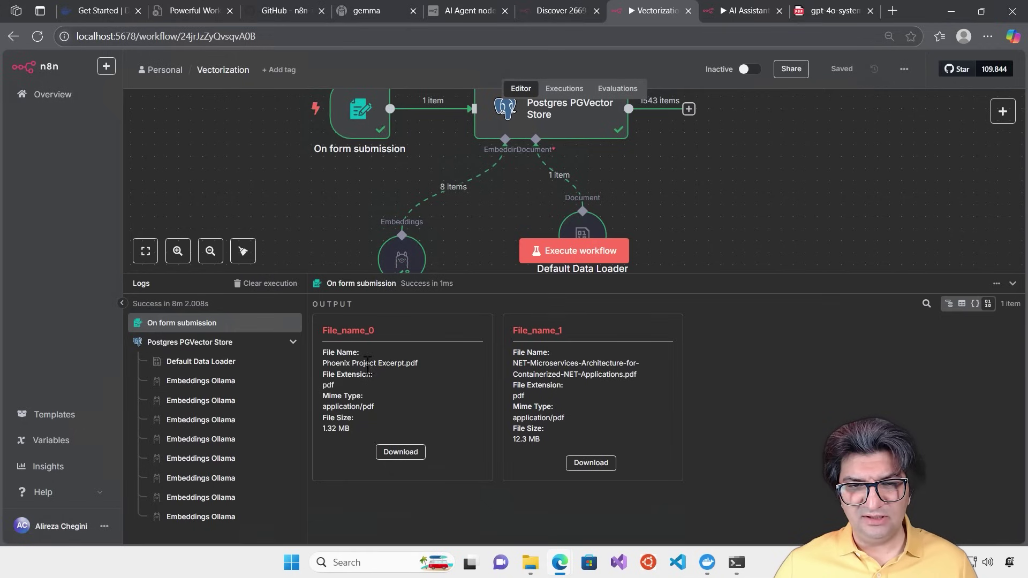
left_click_drag(452, 275, 457, 314)
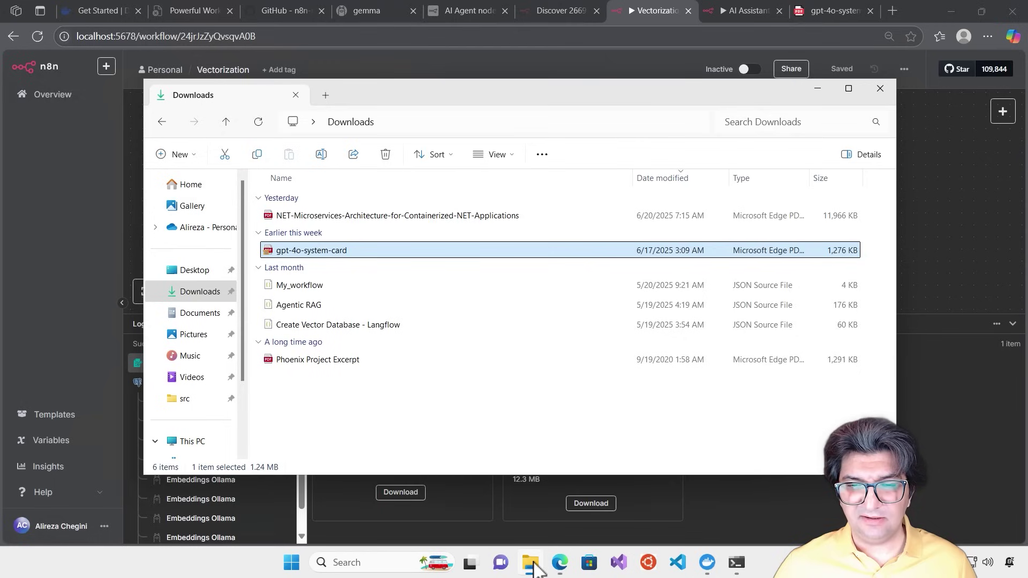
left_click(530, 562)
Open the NET-Microservices PDF from Downloads in the browser, then return to the Vectorization tab
left_click(356, 219)
right_click(355, 219)
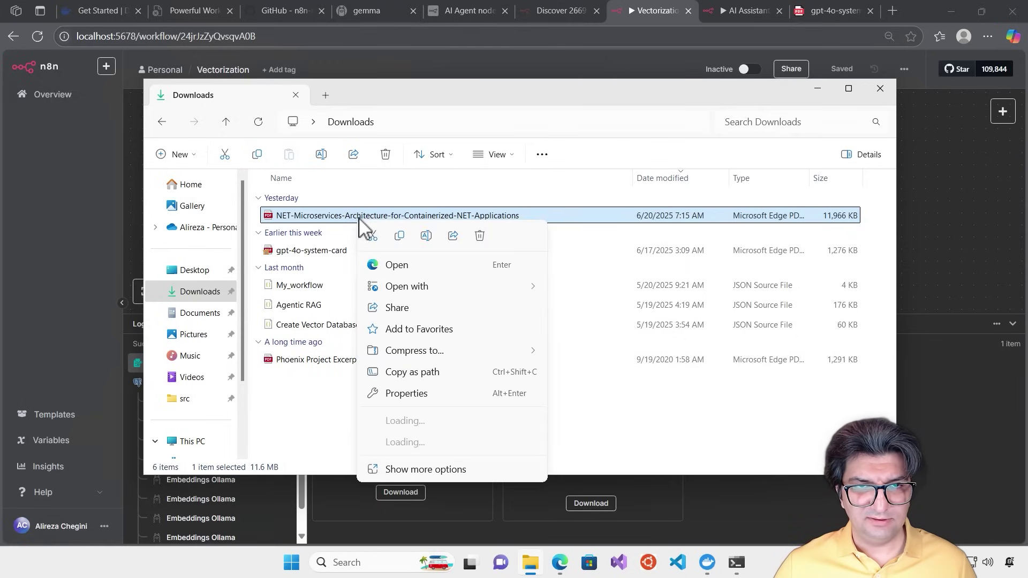
left_click(374, 265)
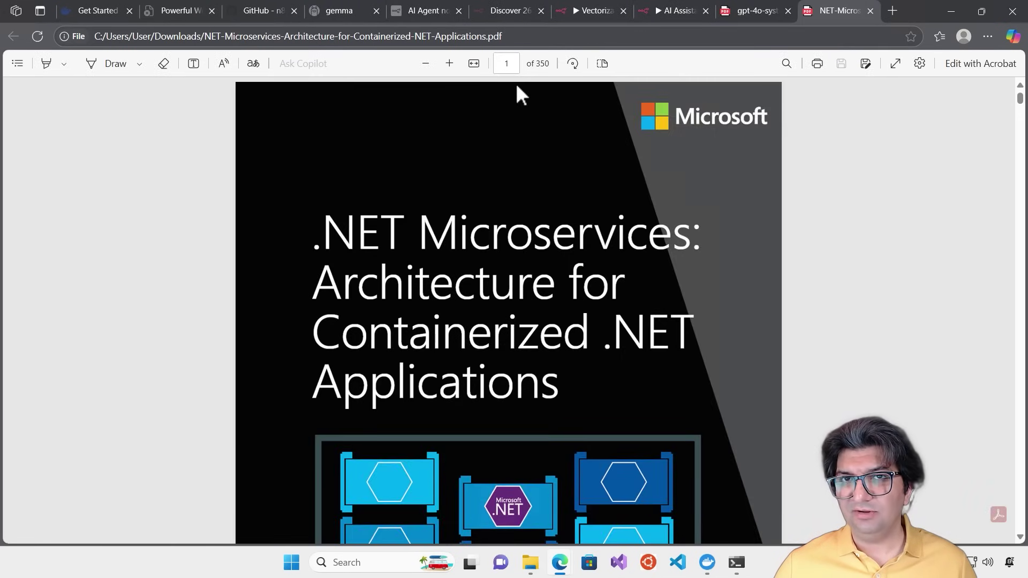
left_click(578, 9)
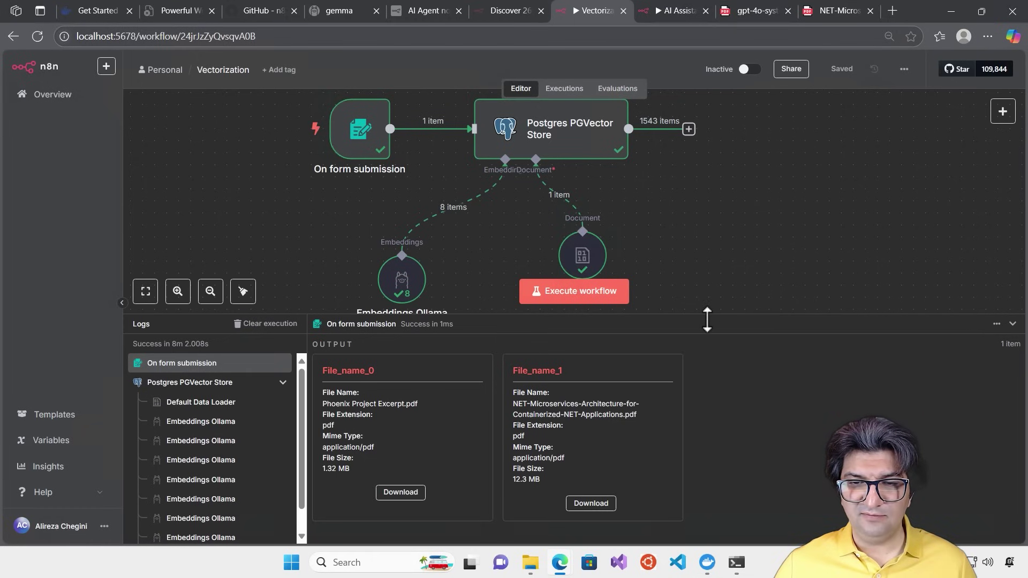
Shrink the logs panel and switch to the AI Assistant Agent workflow
left_click_drag(707, 315, 706, 338)
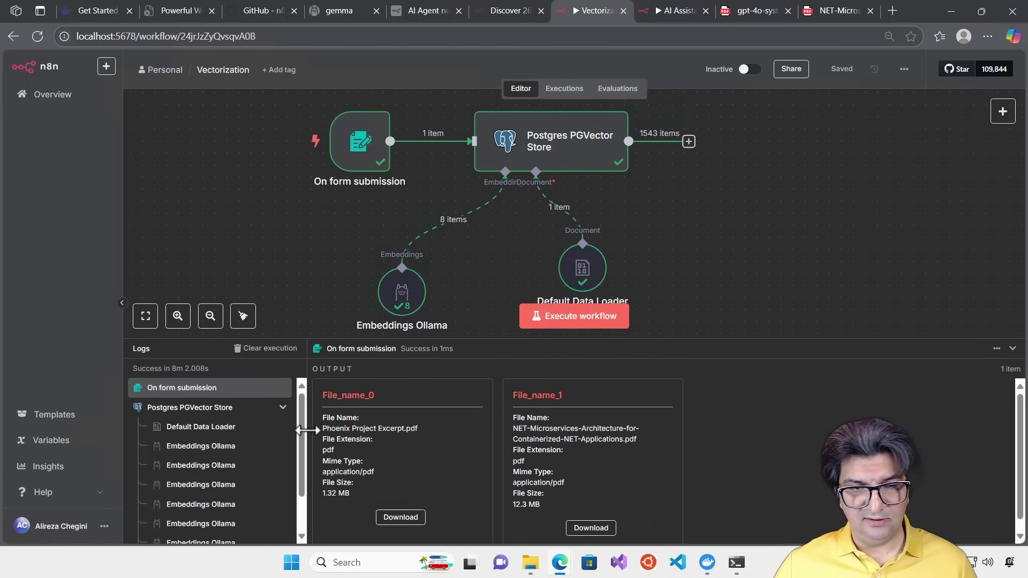
left_click_drag(302, 418, 291, 477)
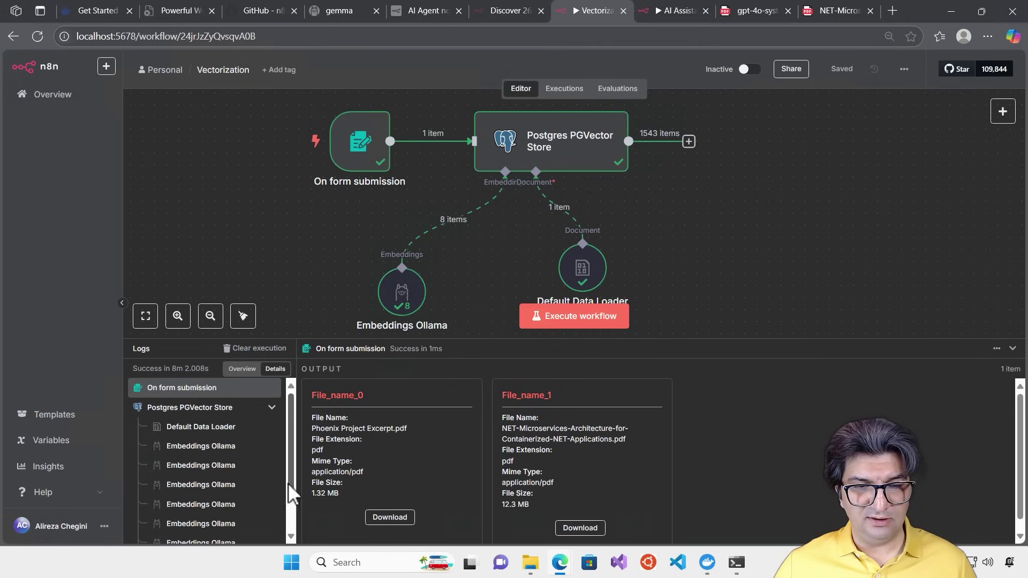
left_click(667, 12)
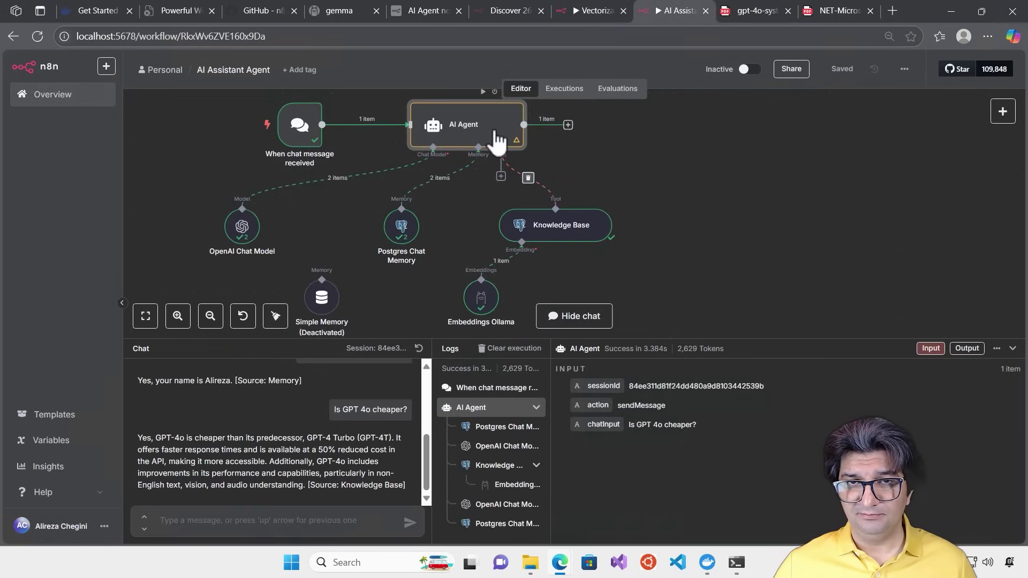
double_click(493, 140)
left_click(722, 64)
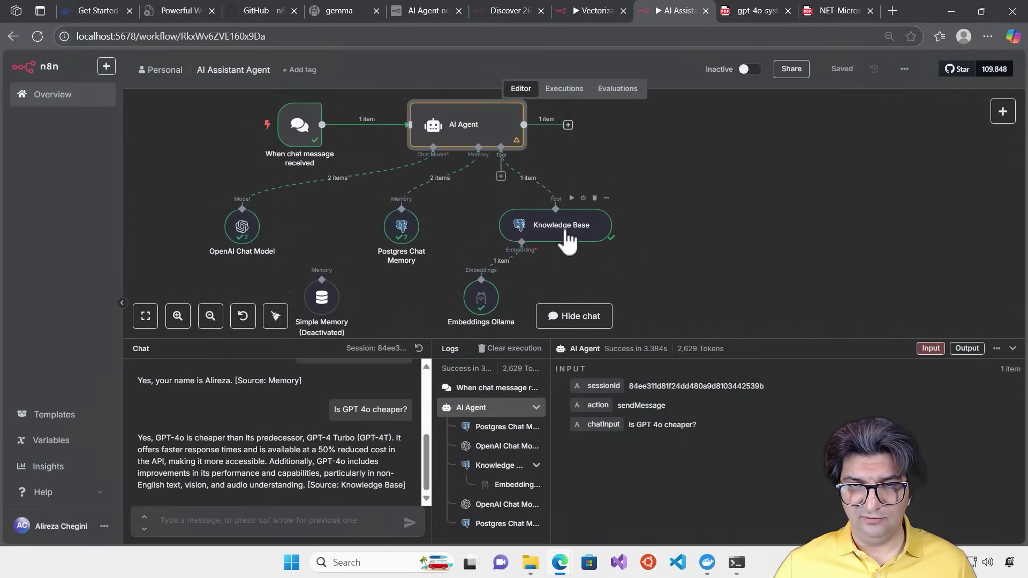
Set the Knowledge Base table name to knowledge_tables, save, clear the logs, and reset the chat session
double_click(566, 237)
left_click(508, 281)
type("s")
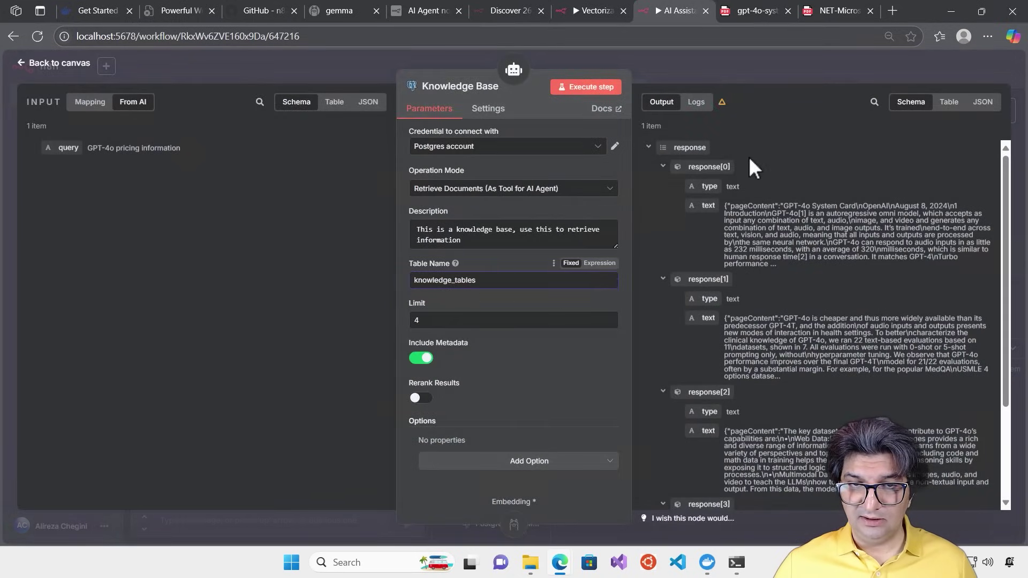
left_click(734, 69)
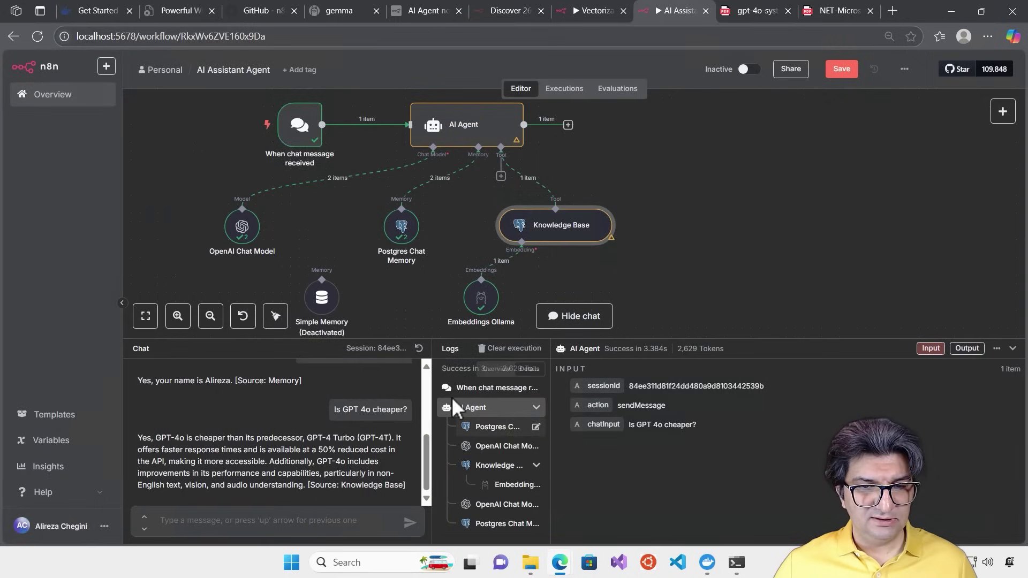
left_click(847, 74)
left_click(513, 348)
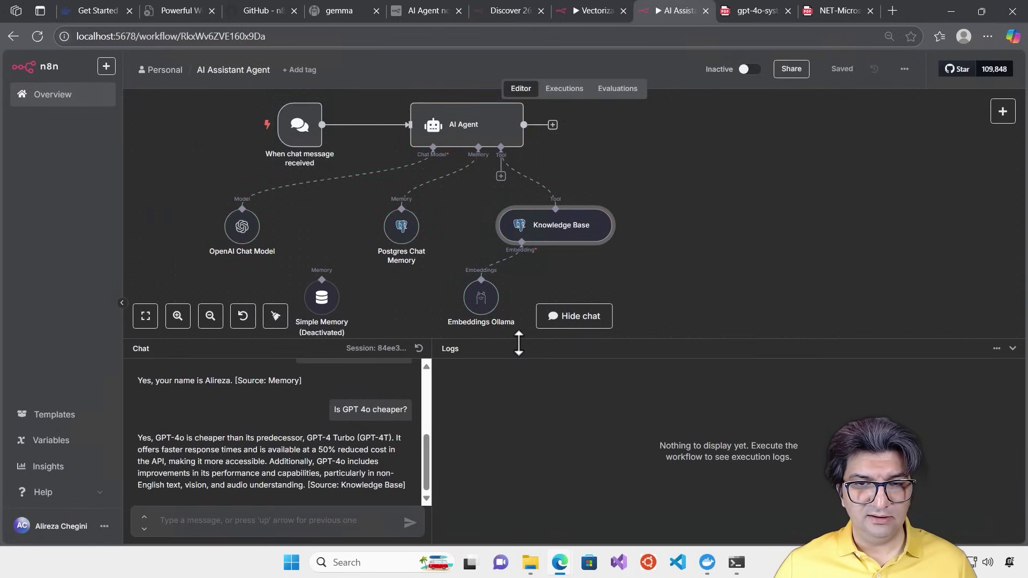
left_click(419, 348)
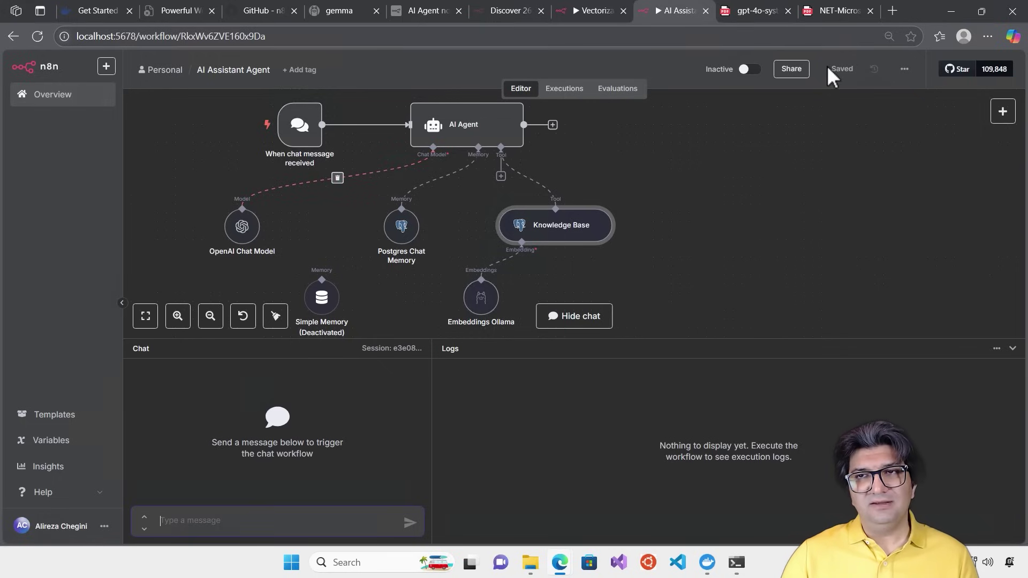
Open the Phoenix Project Excerpt PDF from the Downloads folder
left_click(531, 566)
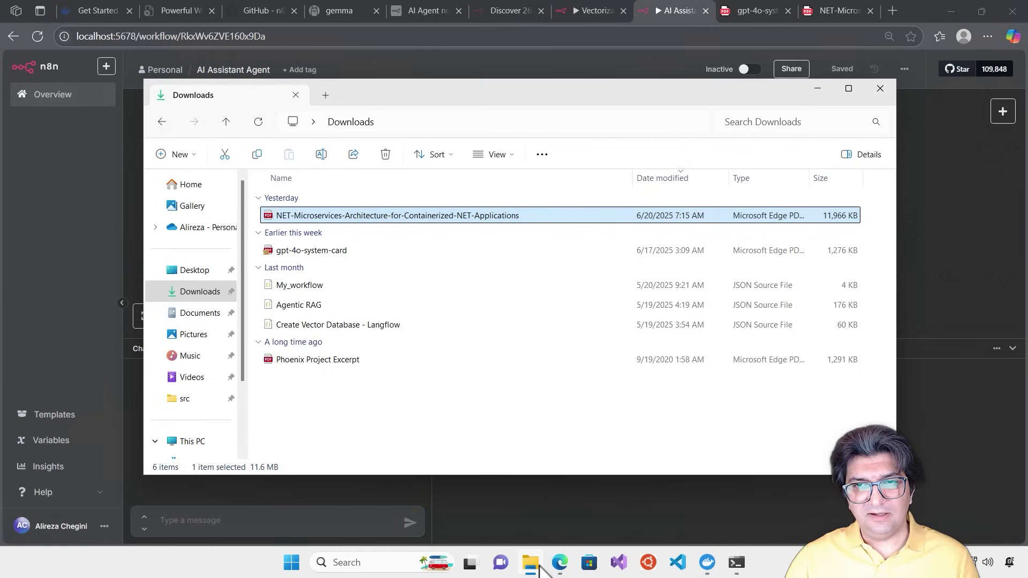
left_click(338, 359)
right_click(337, 360)
left_click(413, 128)
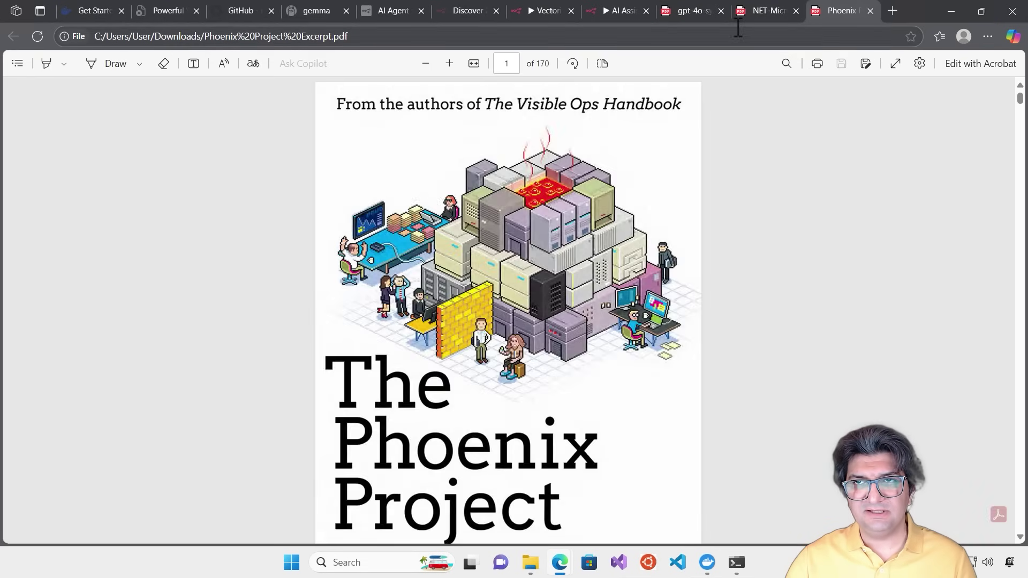
Copy the 'Containerizing monolithic applications' heading from page 34 of the NET-Microservices PDF
left_click(754, 11)
left_click_drag(1019, 101, 1021, 140)
scroll(516, 248, "up", 5)
scroll(516, 248, "down", 3)
double_click(448, 154)
left_click(554, 164)
left_click_drag(606, 150, 295, 147)
key("ctrl+c")
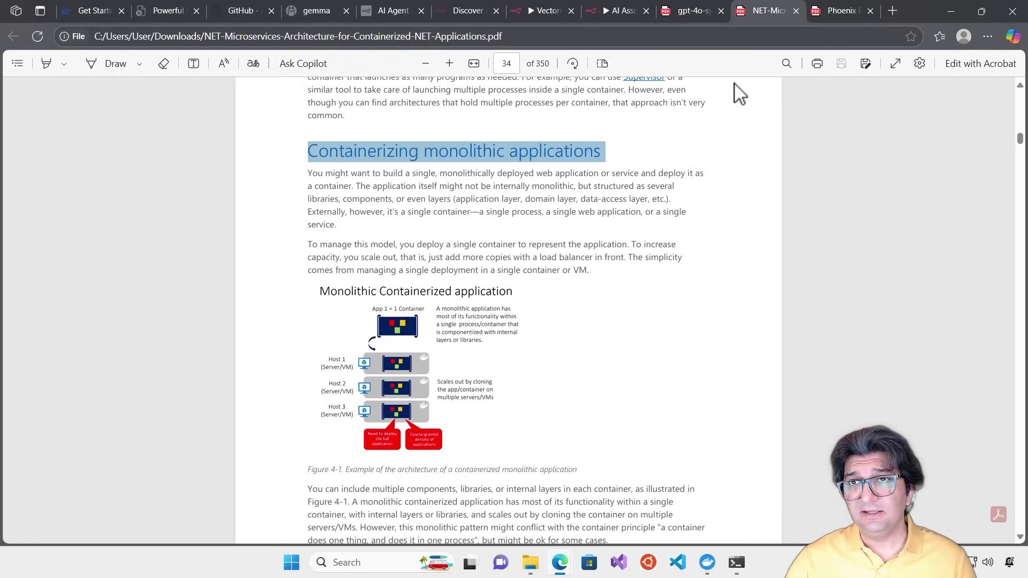
left_click(615, 12)
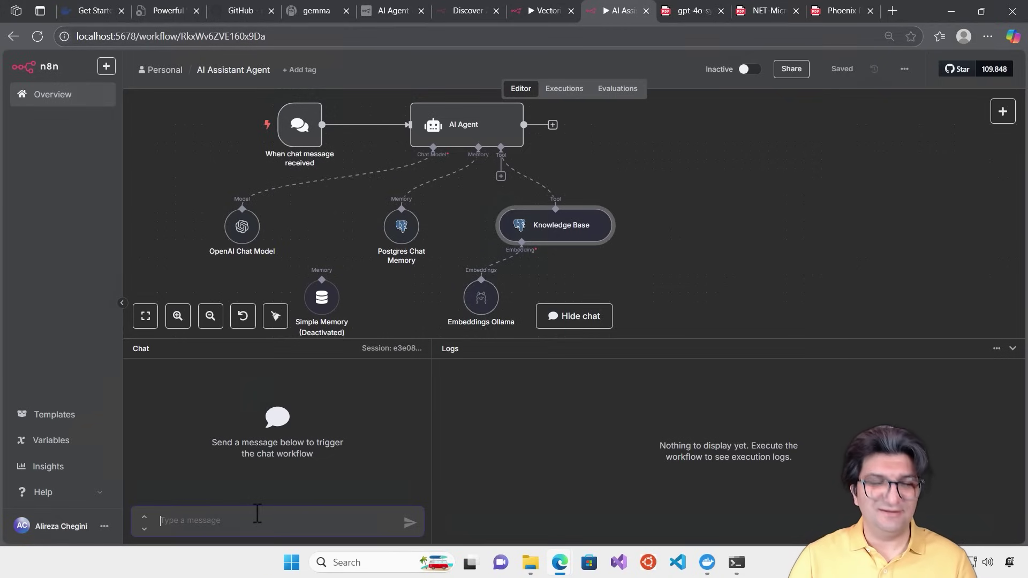
Ask the agent 'Can you tell me about the' pasted Containerizing monolithic applications heading and review its answer
key("ctrl+v")
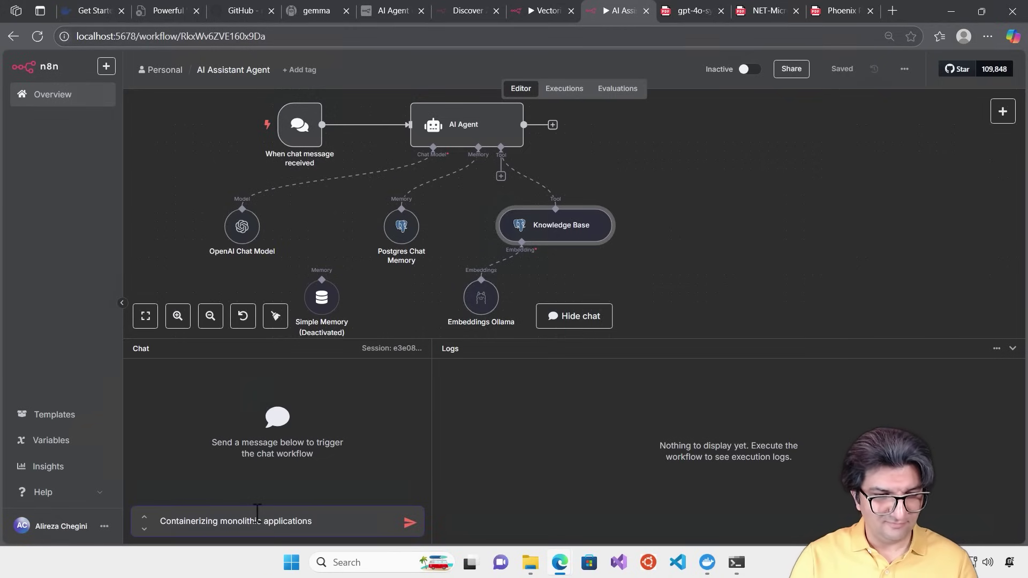
type("What is")
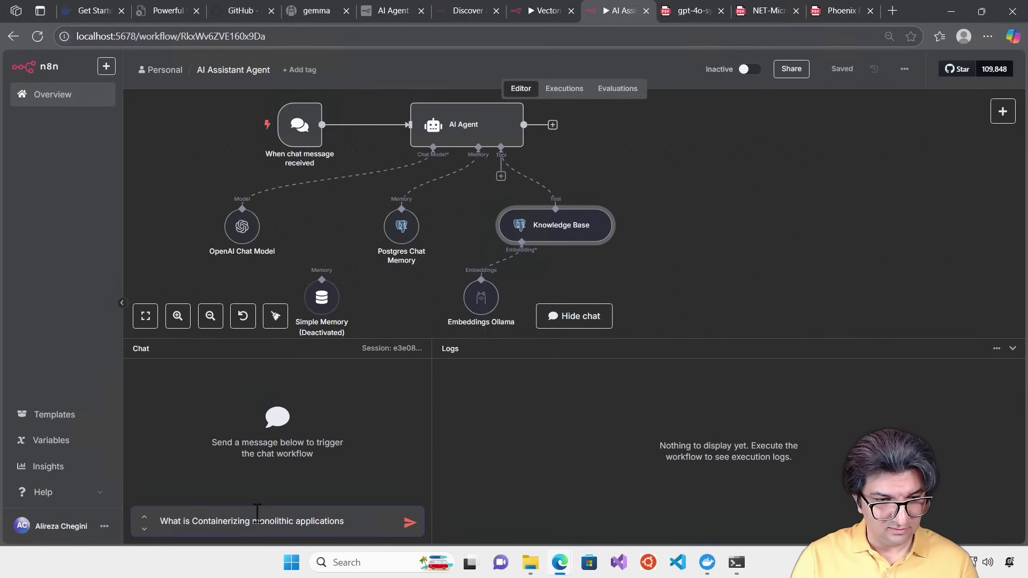
key("BackSpace")
key("BackSpace")
key("BackSpace")
key("BackSpace")
key("BackSpace")
key("BackSpace")
key("BackSpace")
key("BackSpace")
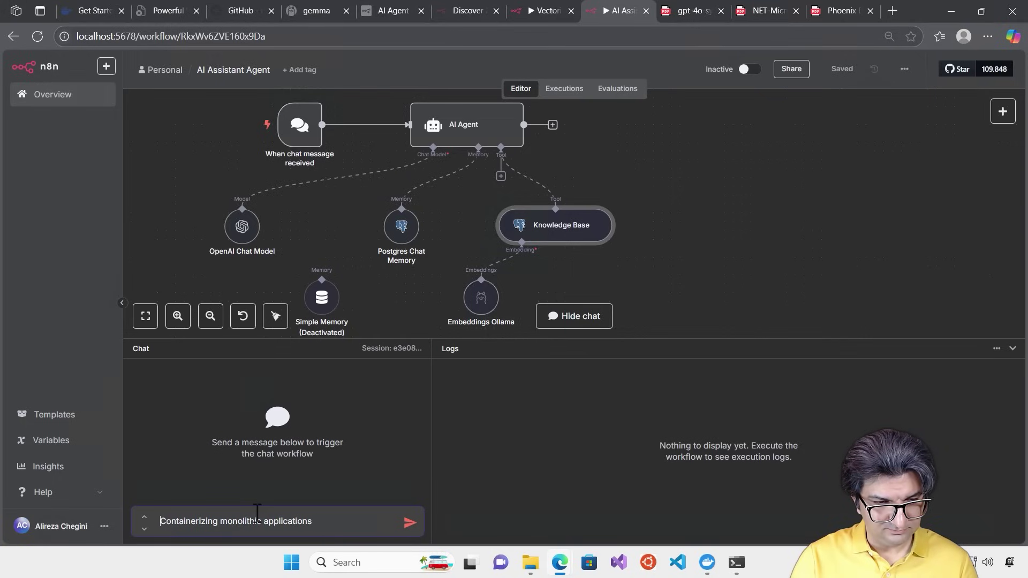
type("Can you tell ")
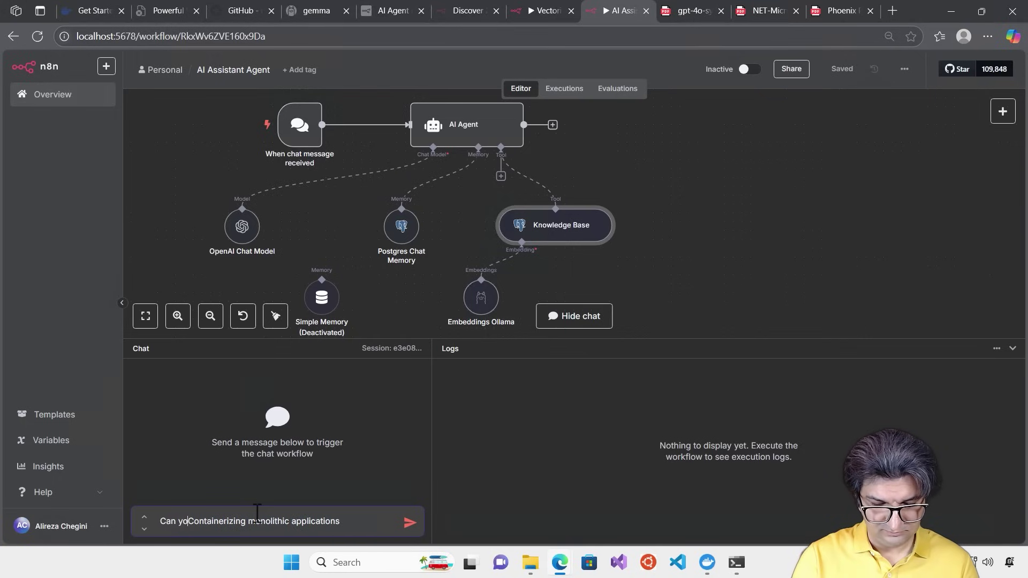
type("me about th")
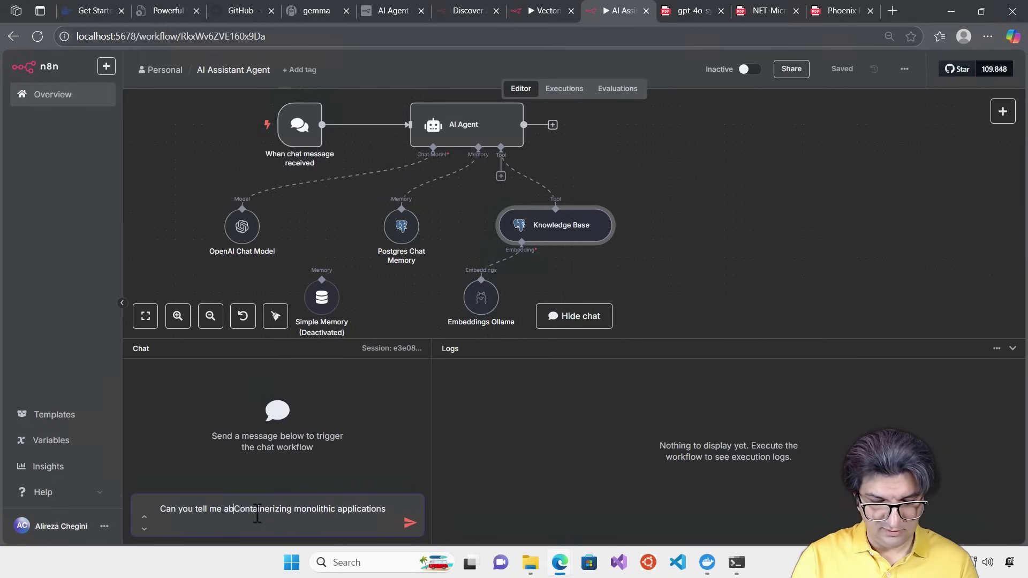
type("e")
key("ctrl+End")
type("?")
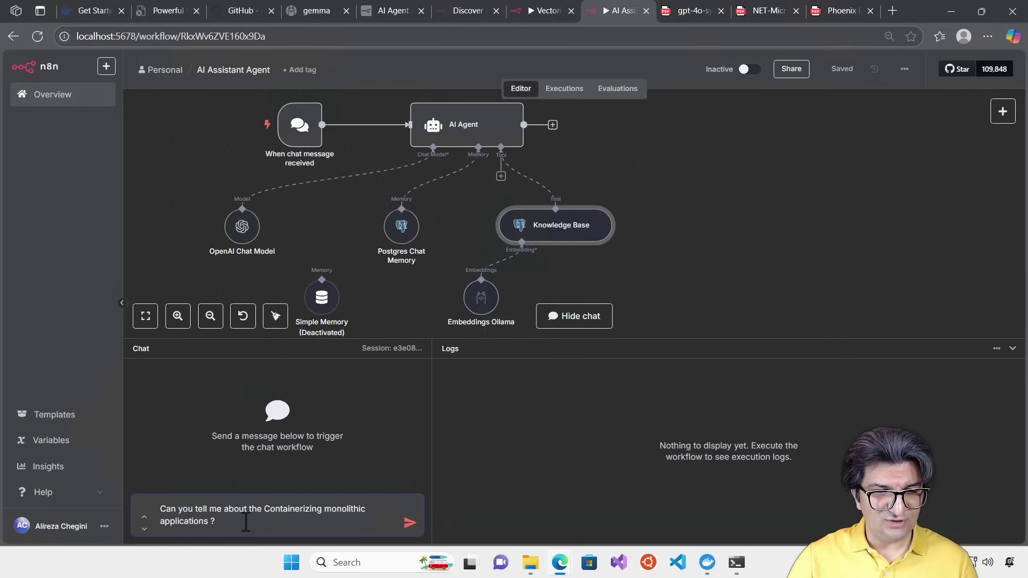
key("Return")
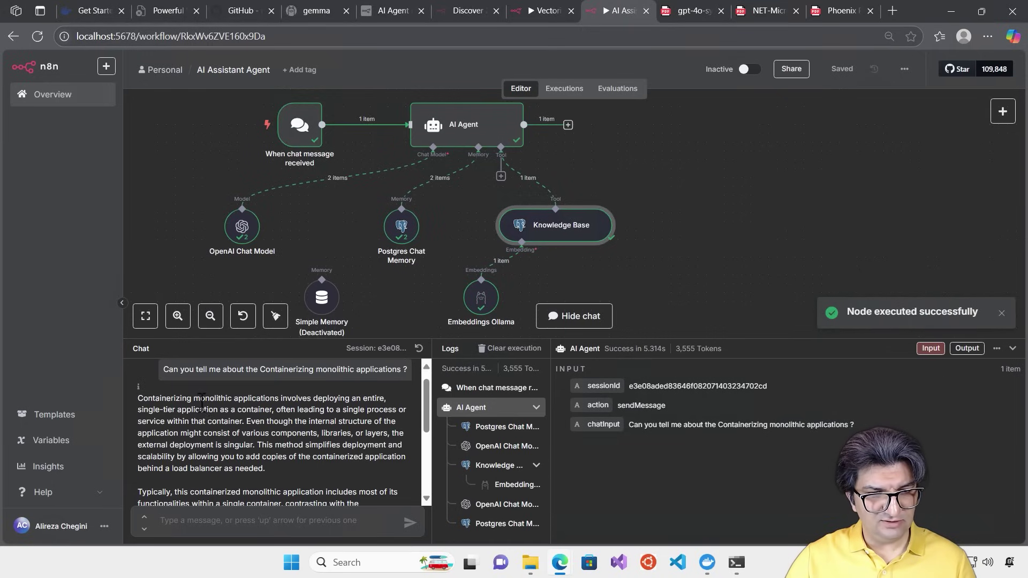
left_click_drag(429, 403, 423, 464)
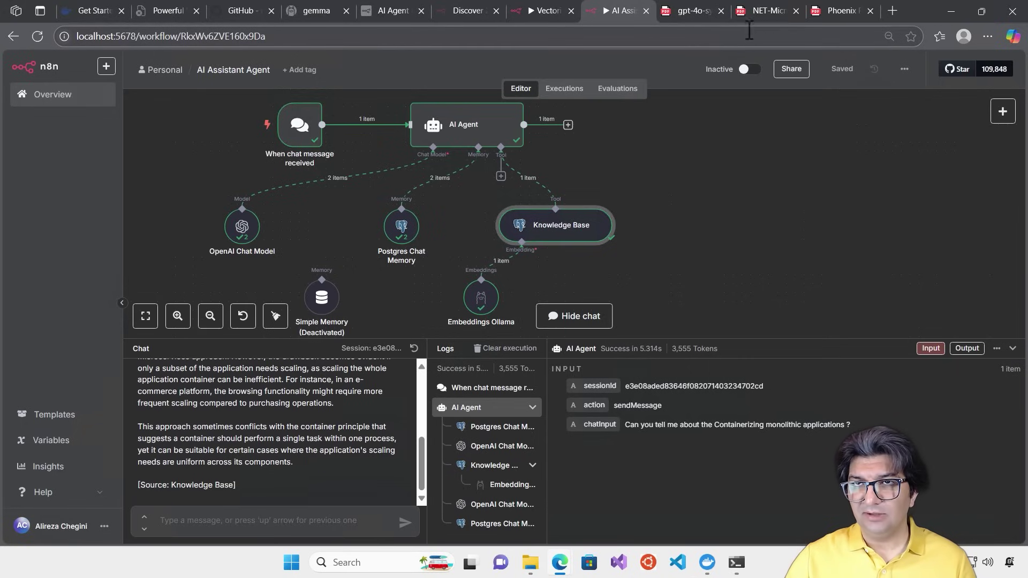
In the microservices PDF, go to page 248 and highlight 'The deferred approach to raise and dispatch events' heading
left_click(755, 12)
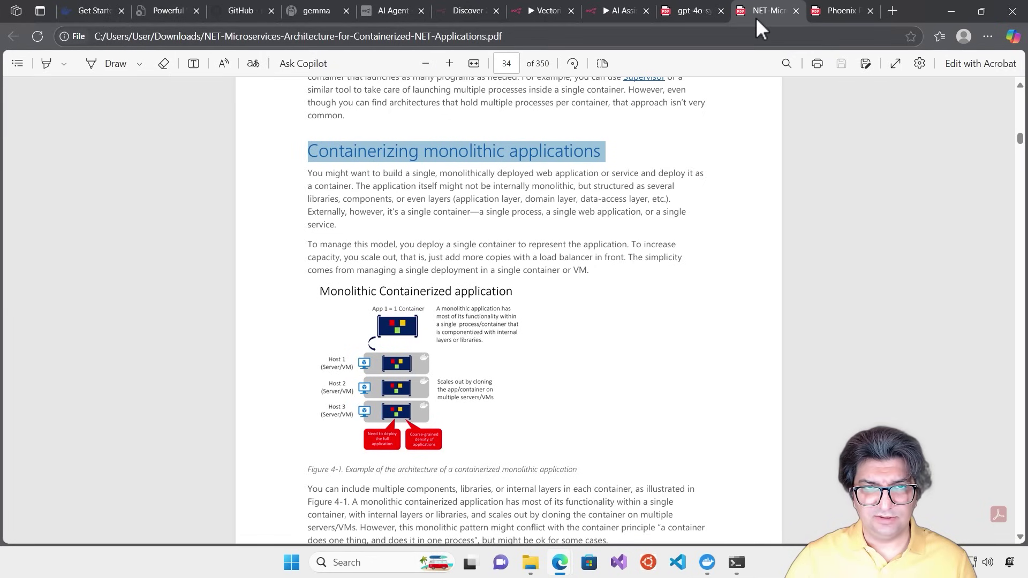
scroll(642, 357, "down", 4)
scroll(637, 358, "up", 3)
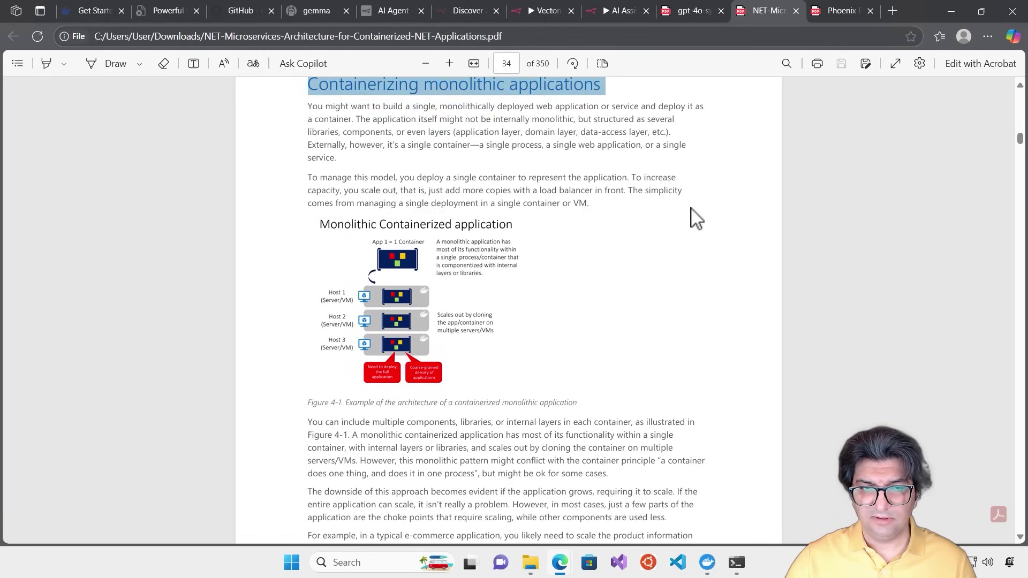
scroll(734, 172, "down", 15)
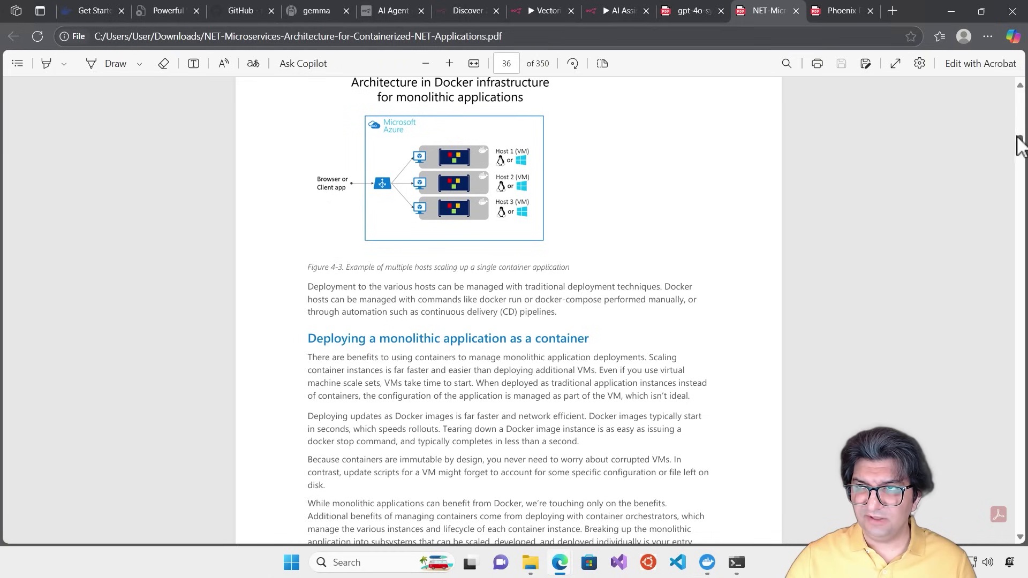
left_click_drag(1019, 142, 1002, 321)
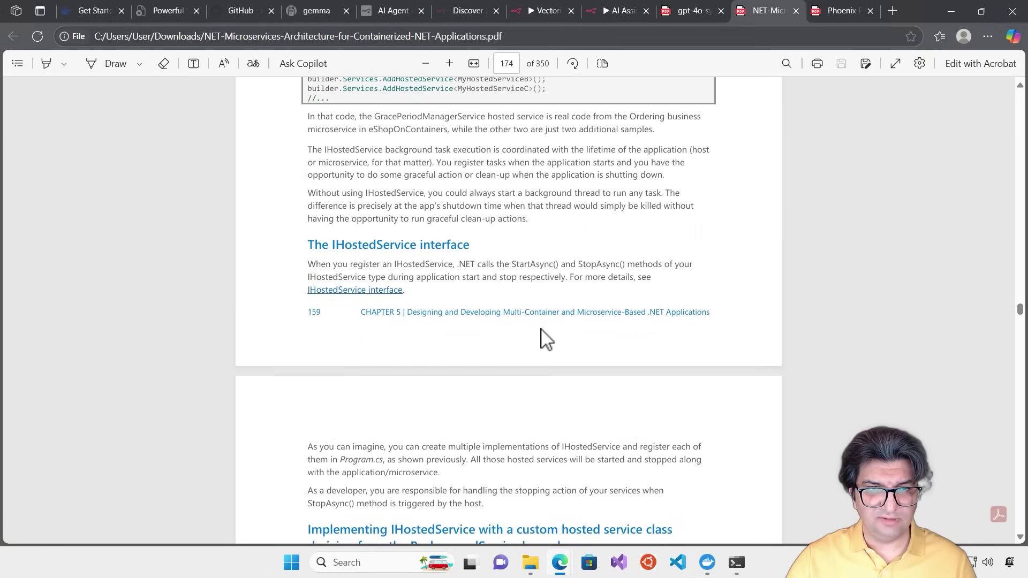
scroll(546, 327, "up", 2)
scroll(546, 327, "up", 1)
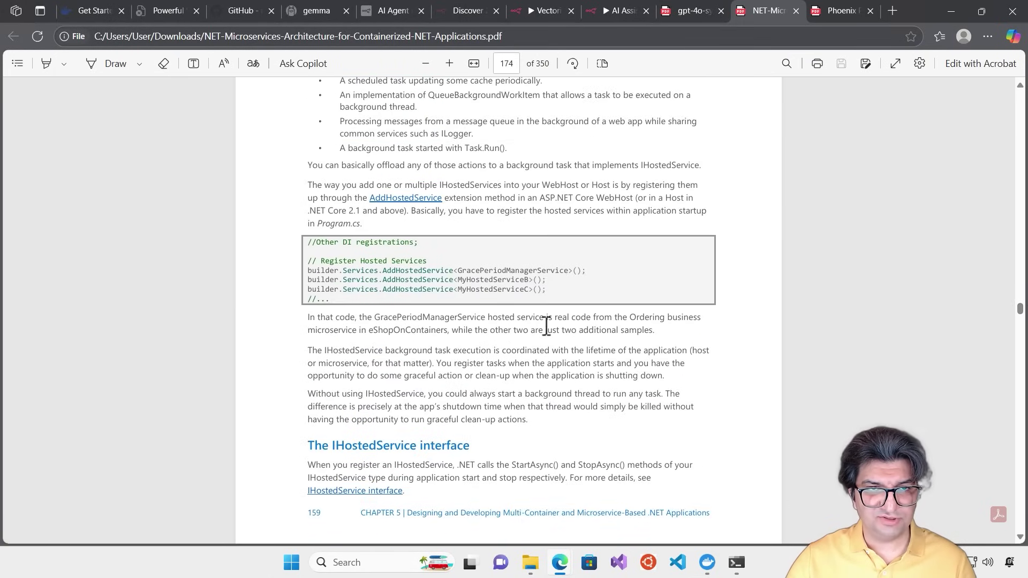
scroll(546, 327, "up", 1)
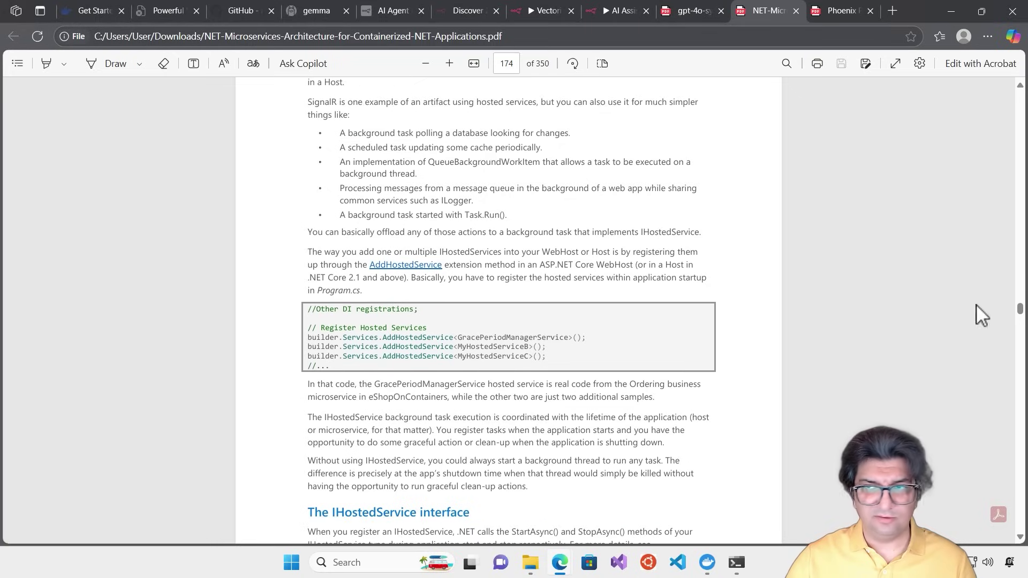
left_click_drag(1020, 314, 1021, 335)
scroll(474, 321, "up", 1)
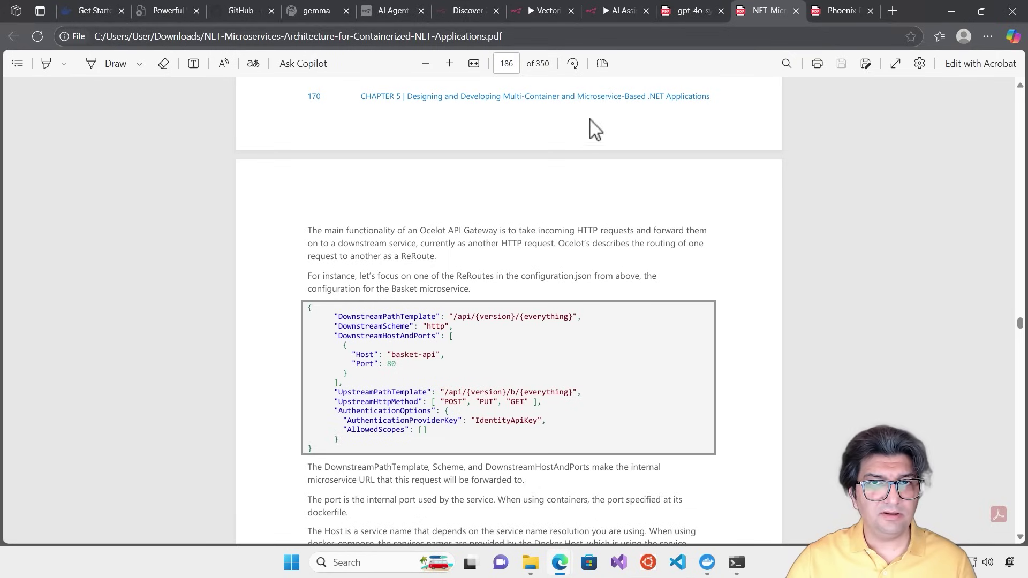
left_click_drag(1019, 325, 1019, 401)
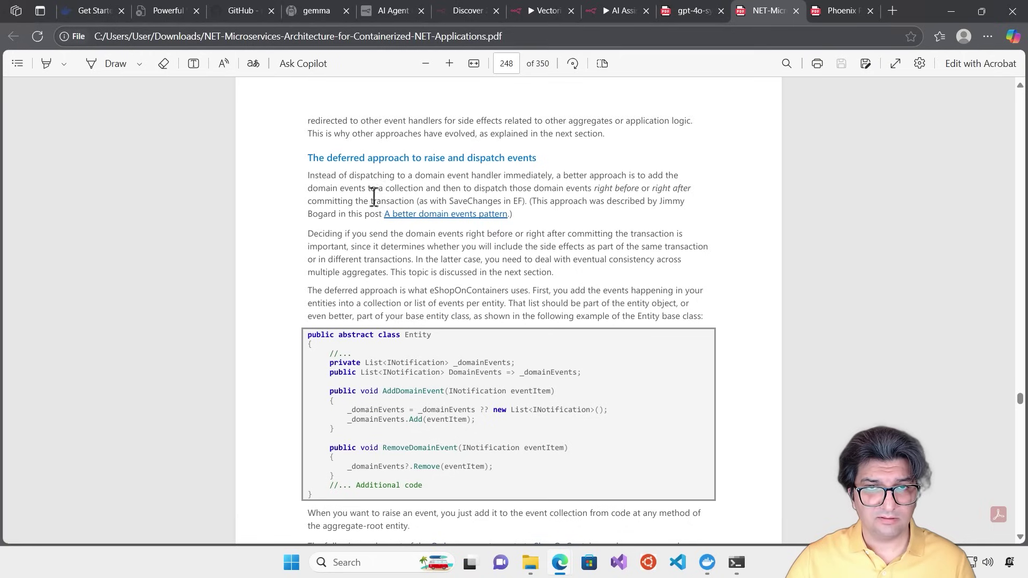
left_click_drag(538, 157, 332, 155)
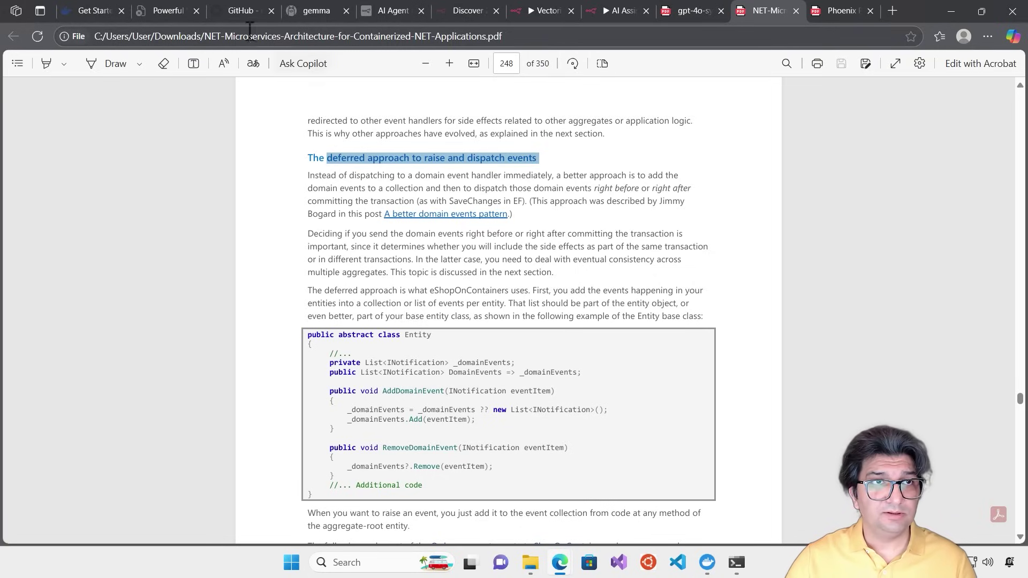
In n8n, ask the agent for an example of the deferred approach to raise and dispatch events
left_click(610, 9)
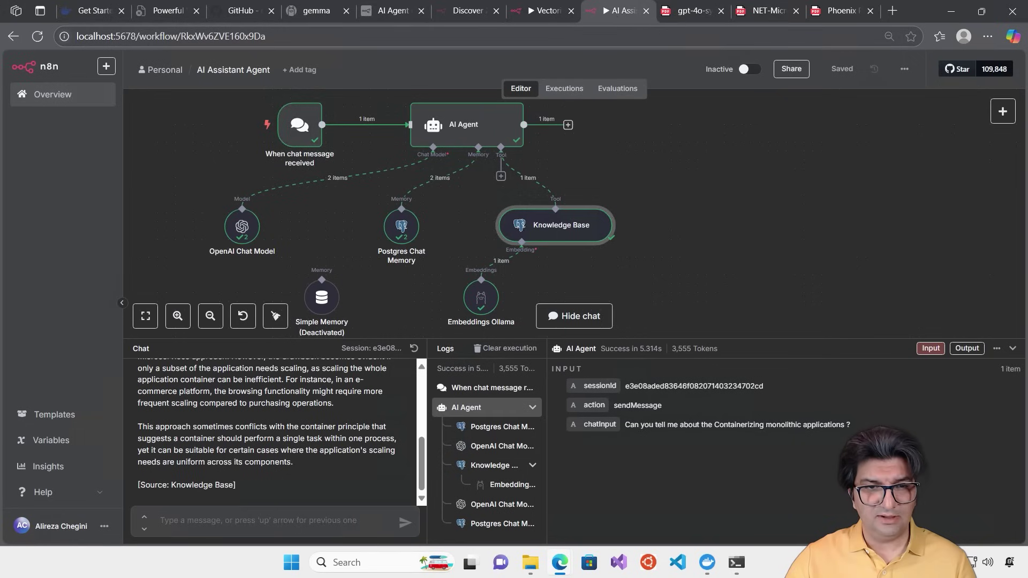
type("Can you g")
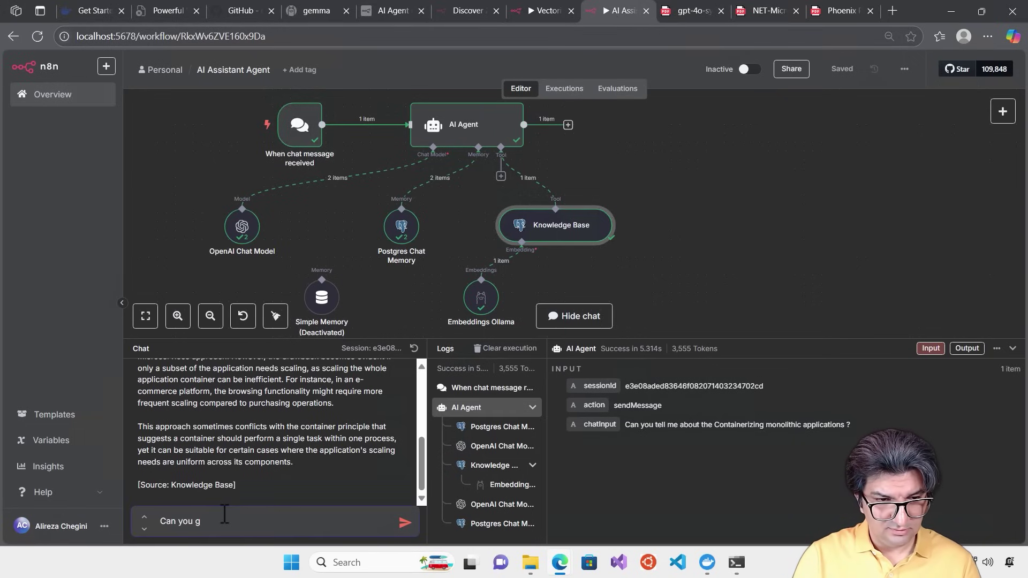
type("ive an e")
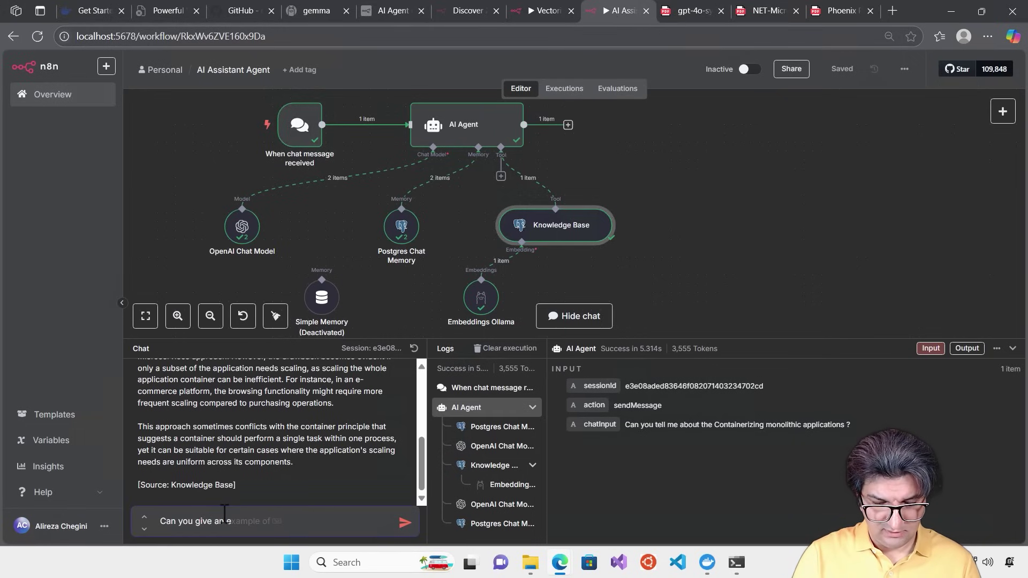
key("Tab")
type("deferred approach to raise and dispatch events")
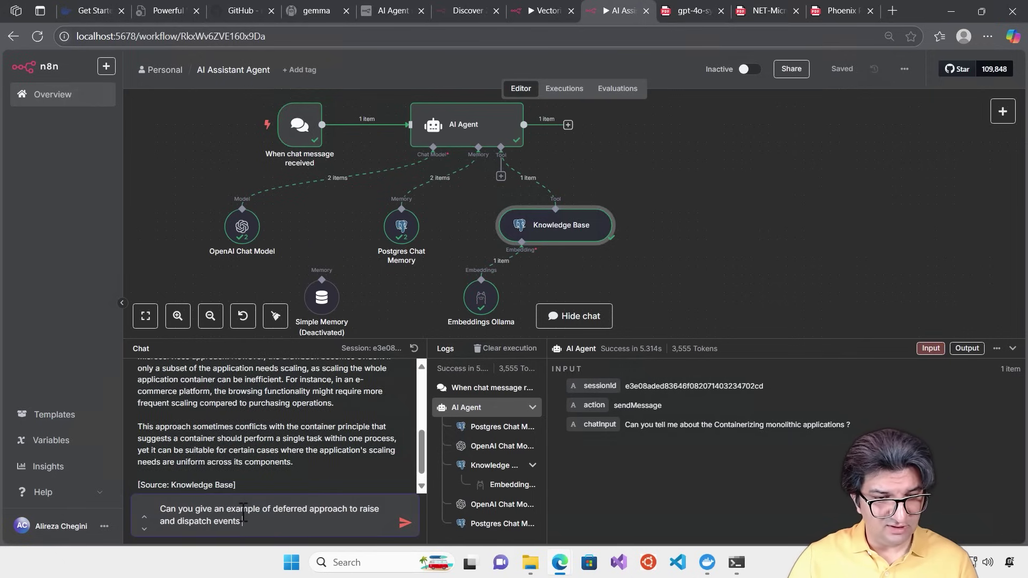
key("Return")
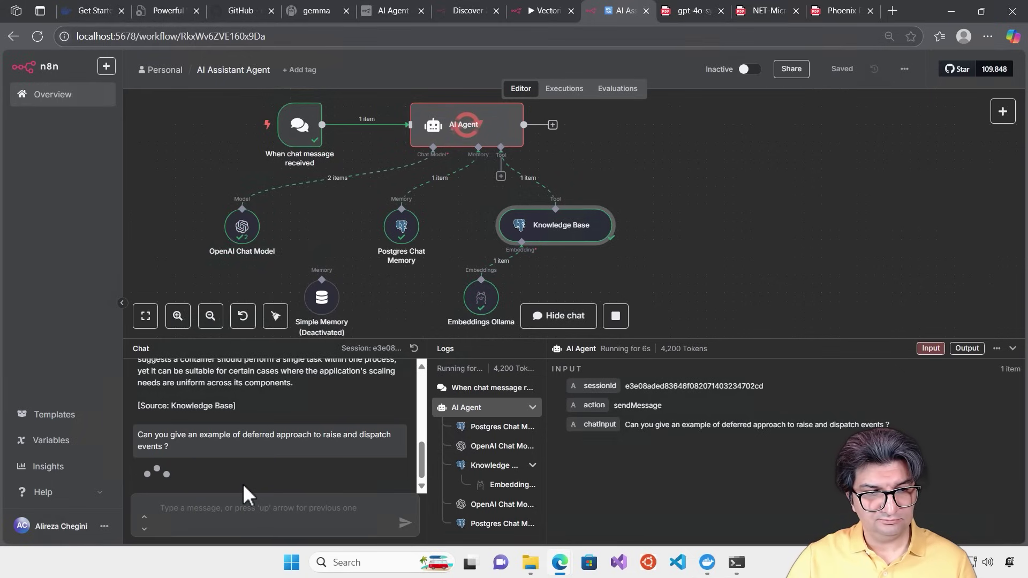
left_click_drag(422, 434, 406, 490)
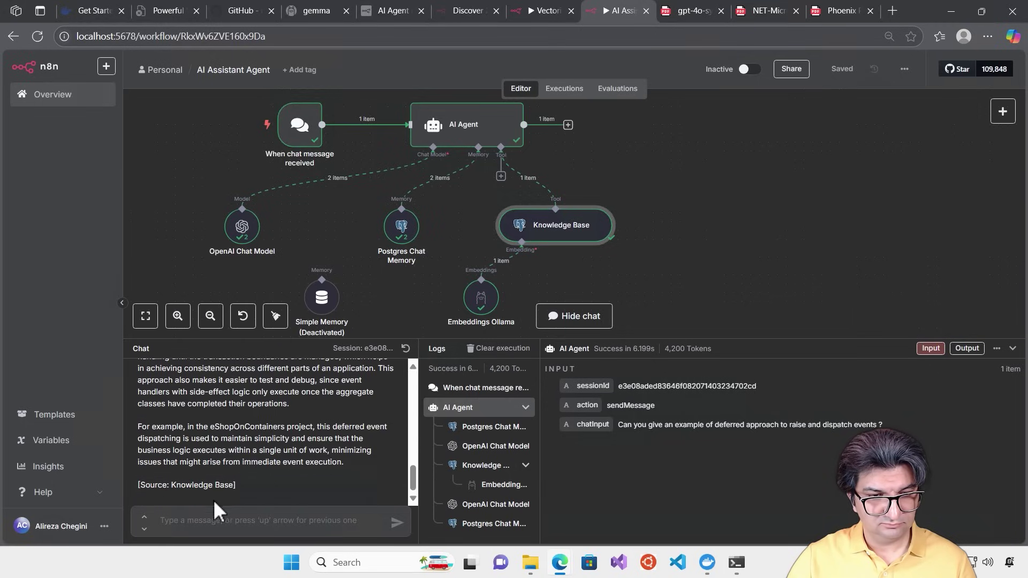
Ask the agent 'Can you give me the code example?' and review its C# reply
left_click(235, 524)
type("Can you")
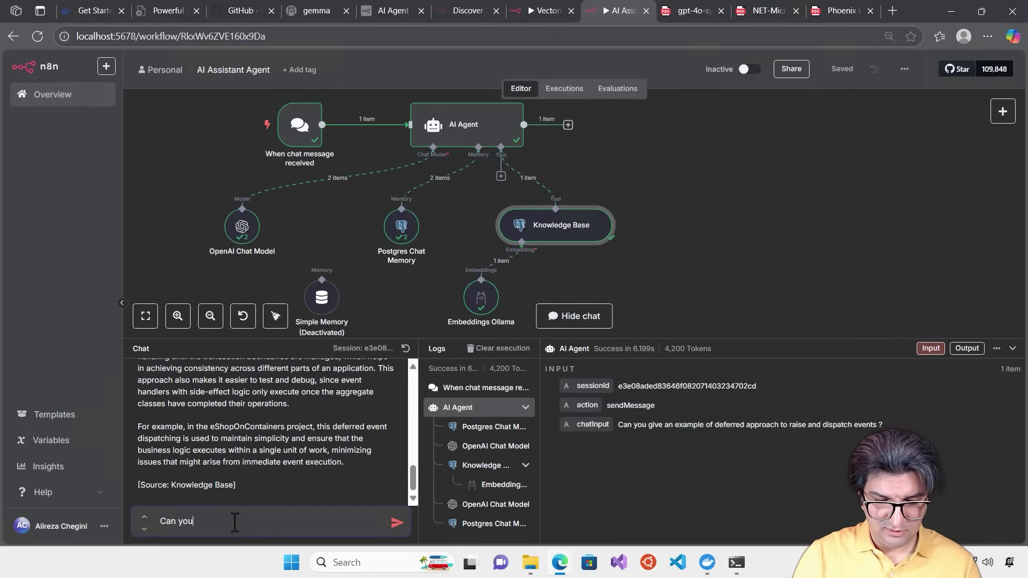
type(" give me the code example?")
key("Return")
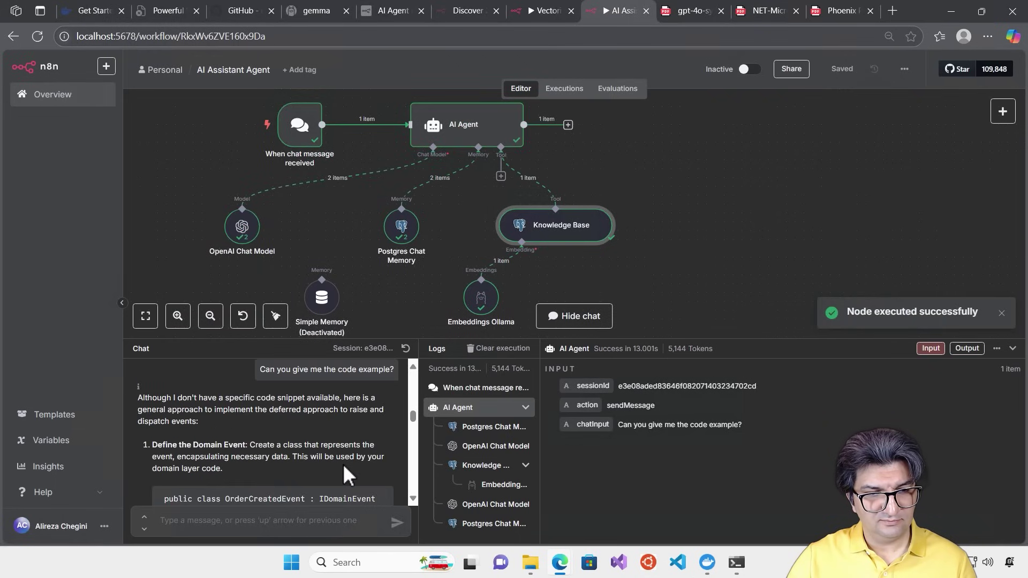
scroll(342, 464, "down", 1)
scroll(333, 439, "up", 1)
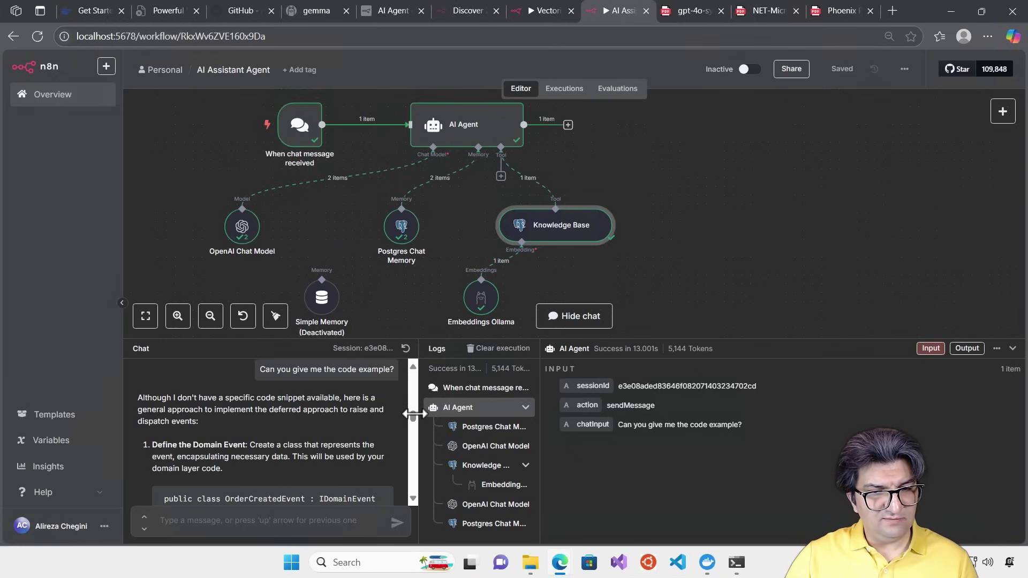
left_click_drag(415, 413, 401, 487)
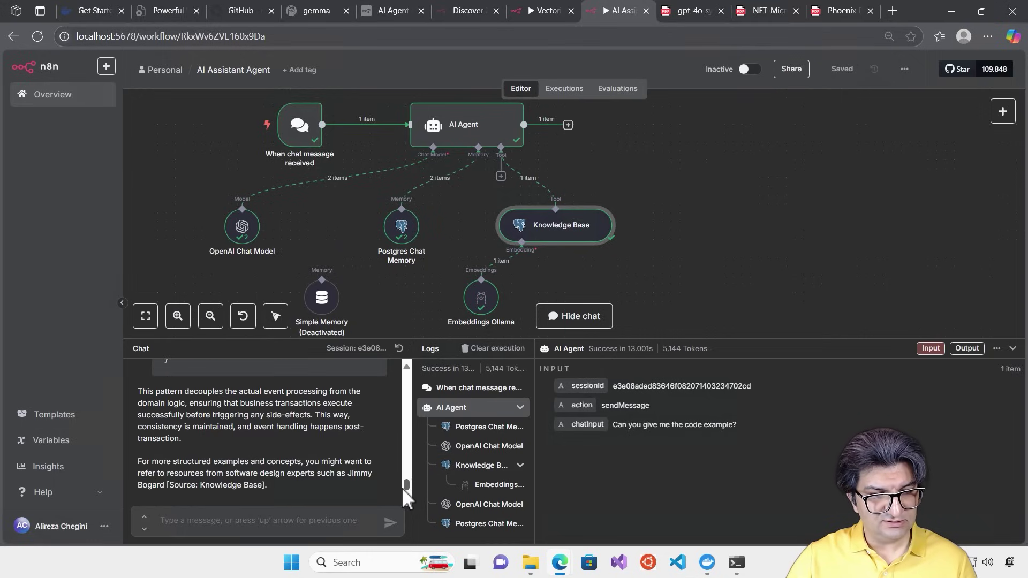
Return to the microservices PDF and scroll down to page 249's EF Core DbContext dispatch code
left_click(756, 15)
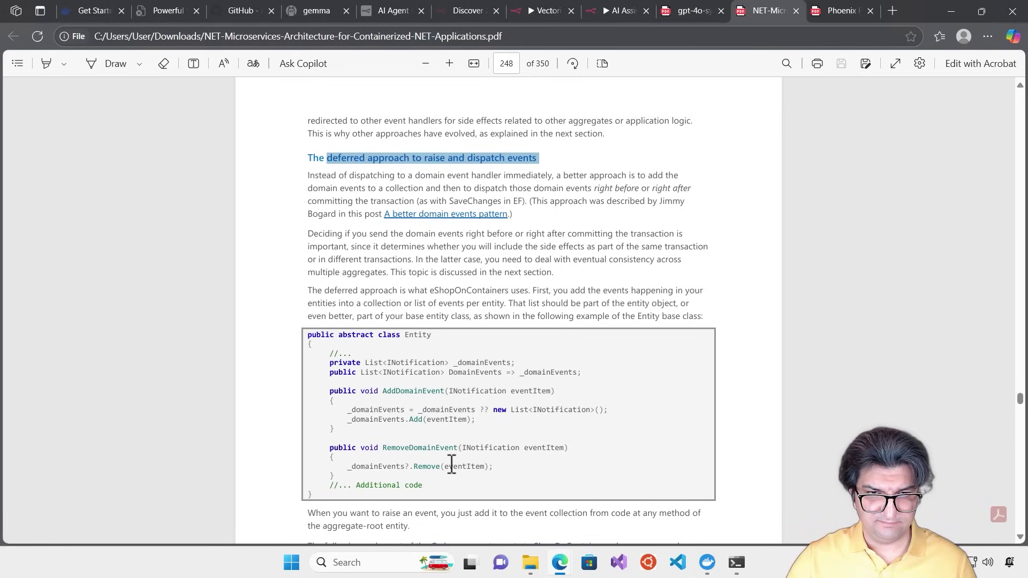
scroll(452, 472, "down", 5)
scroll(451, 458, "down", 1)
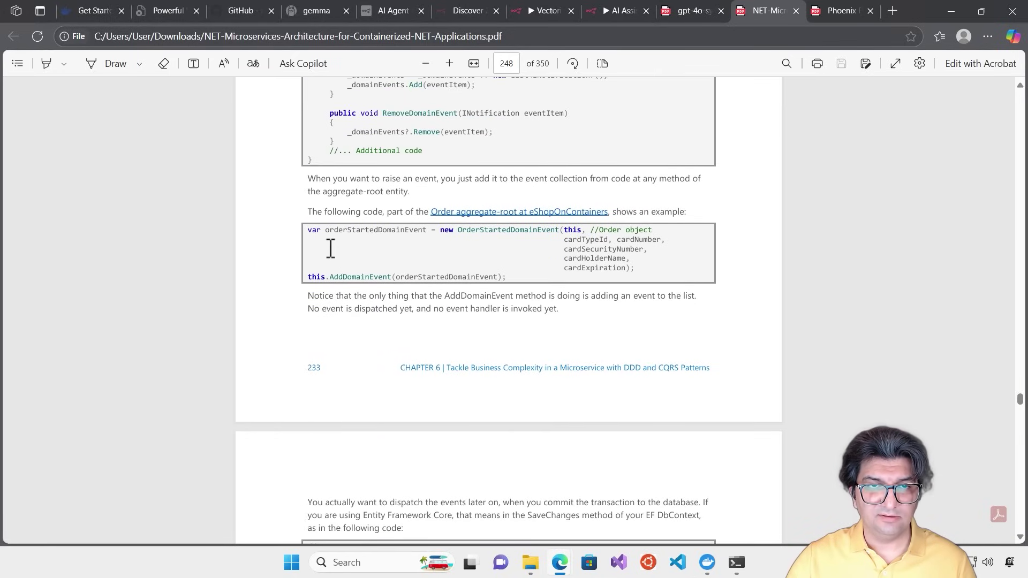
scroll(433, 293, "down", 4)
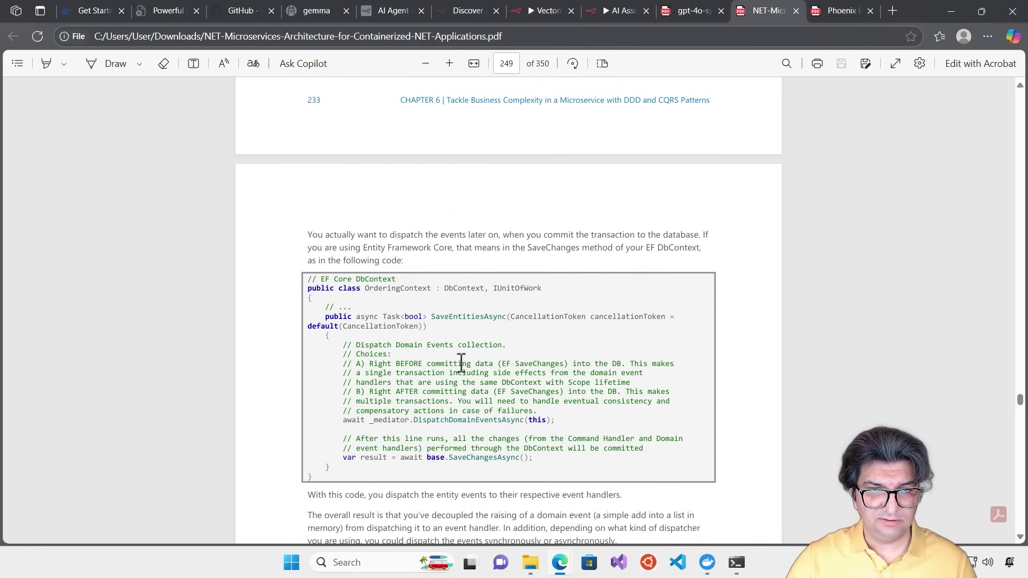
Back in the n8n chat, scroll to the code reply and select the DomainEventsDispatcher class name
left_click(611, 10)
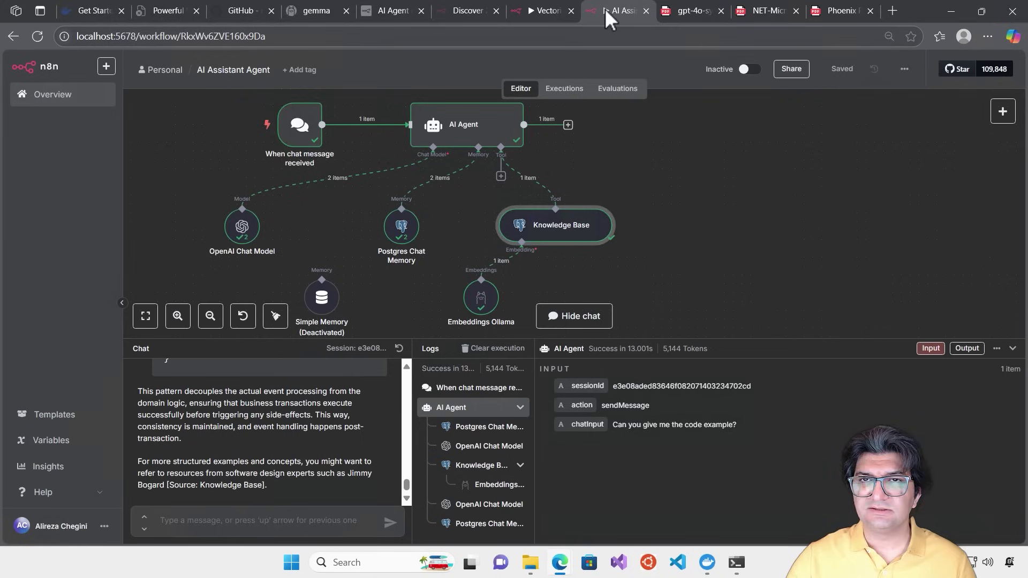
scroll(404, 485, "up", 3)
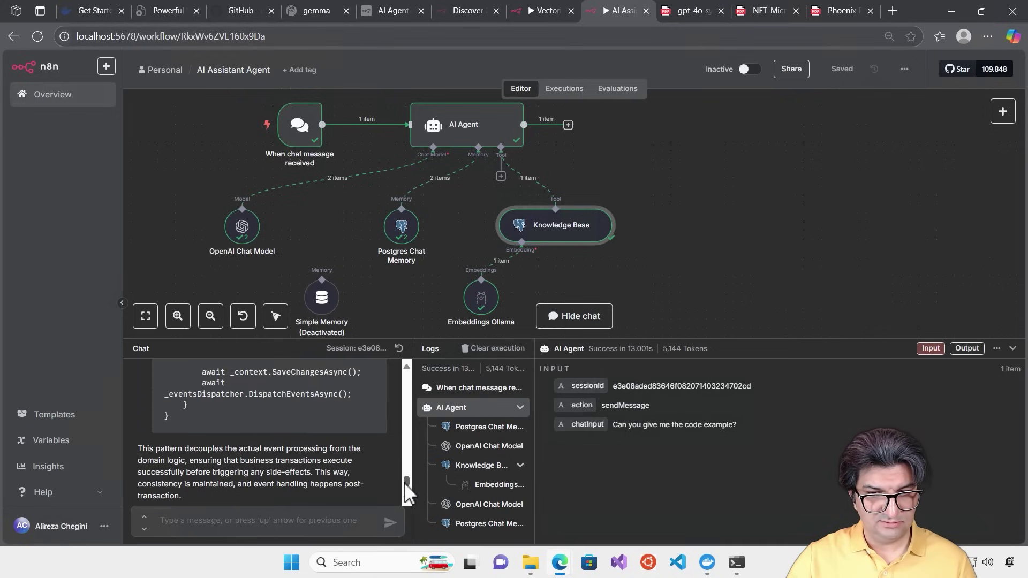
left_click_drag(403, 479, 419, 444)
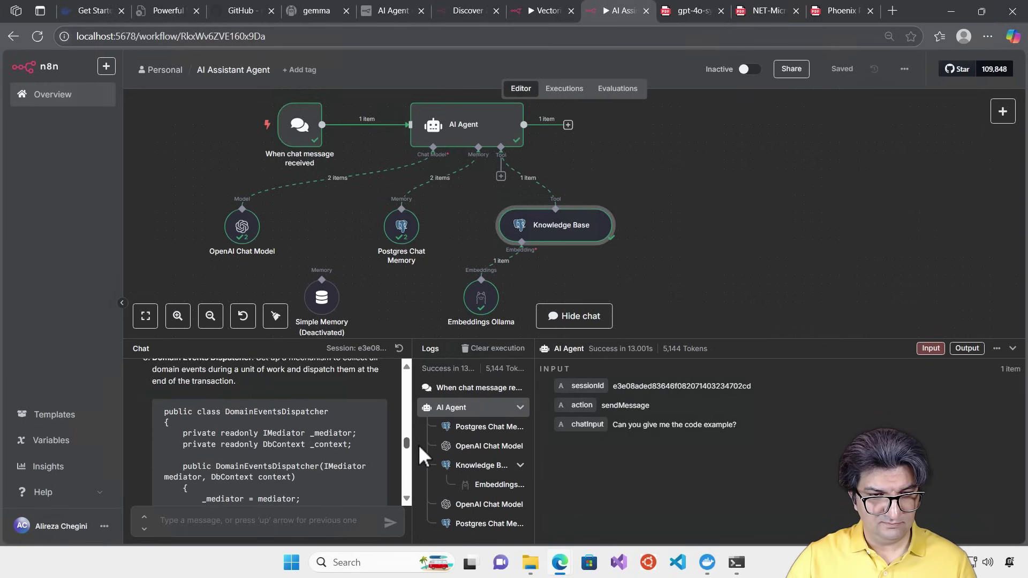
double_click(278, 410)
key("ctrl+c")
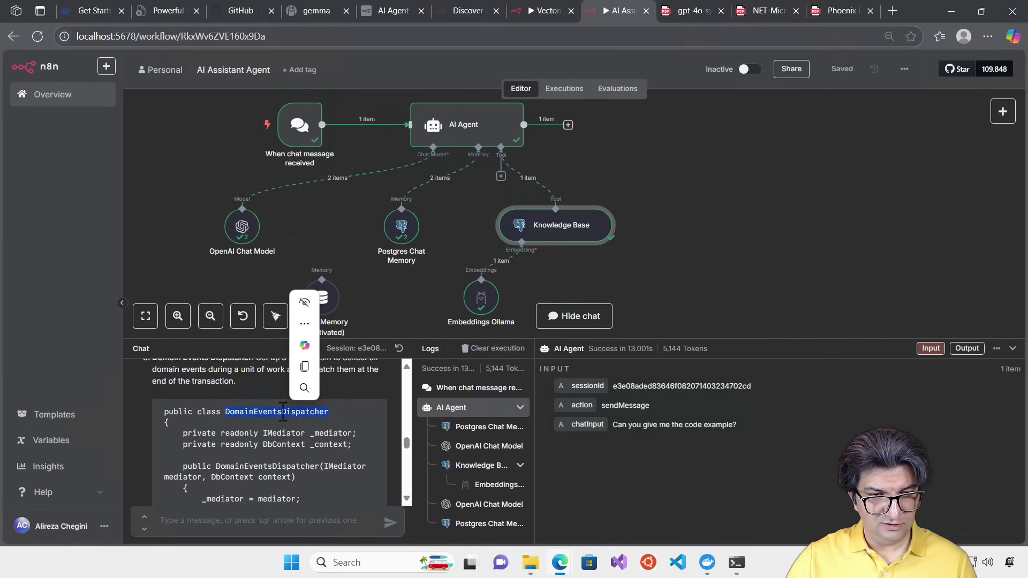
Search the microservices PDF for the pasted term, editing it to 'Domain Events Dispatcher'
left_click(767, 7)
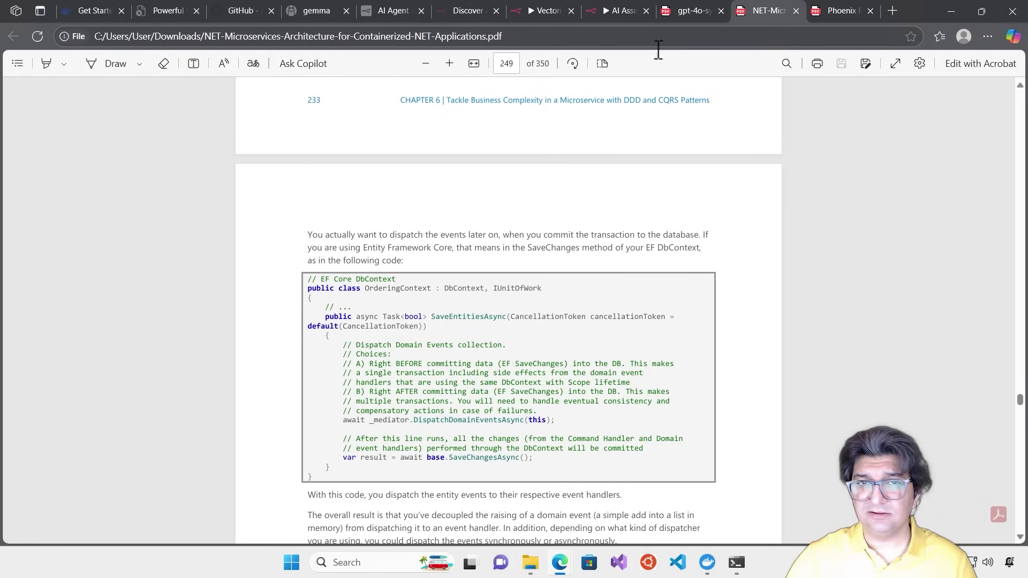
key("ctrl+f")
key("ctrl+v")
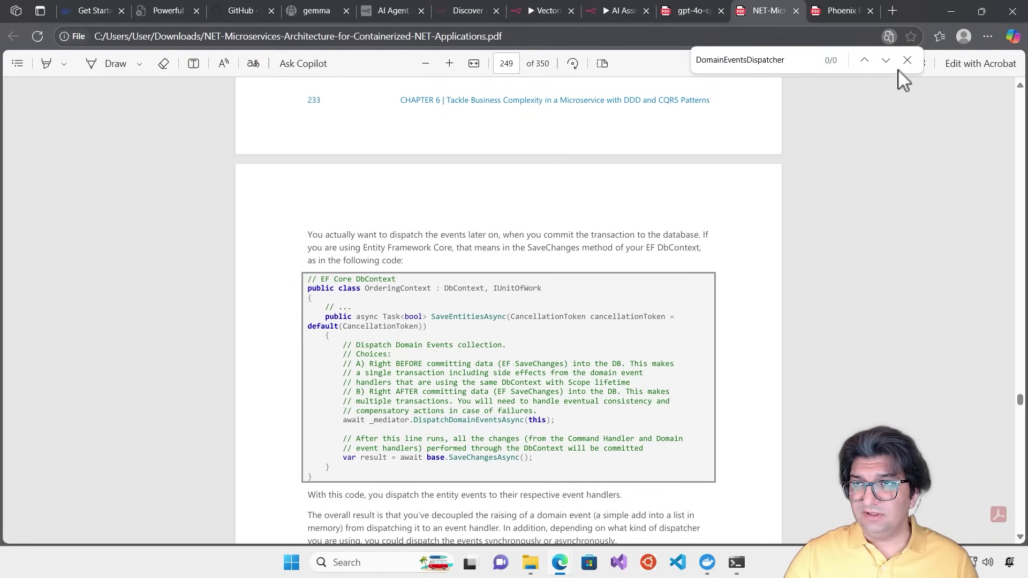
double_click(787, 76)
key("ctrl+c")
left_click(814, 71)
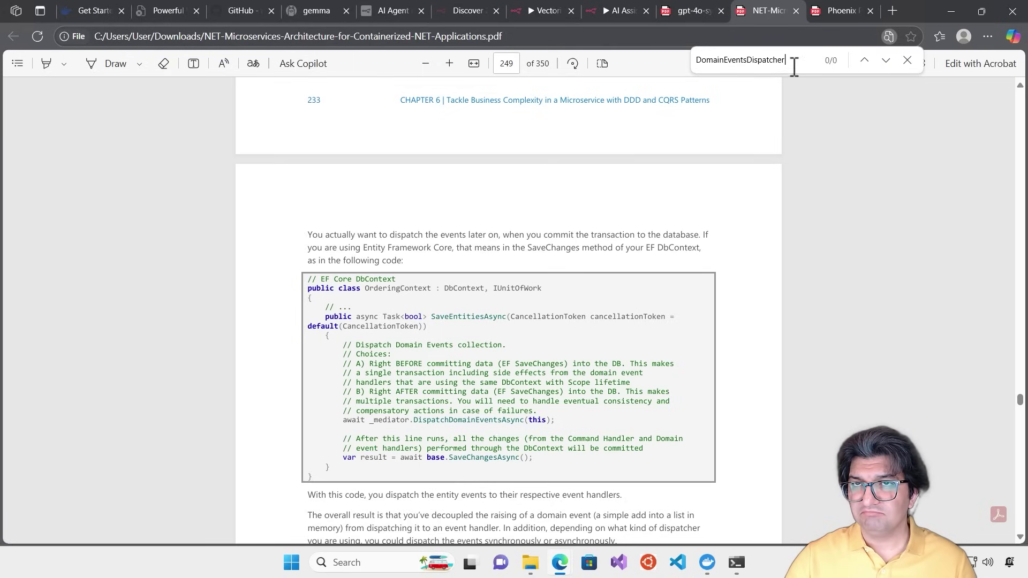
left_click(724, 59)
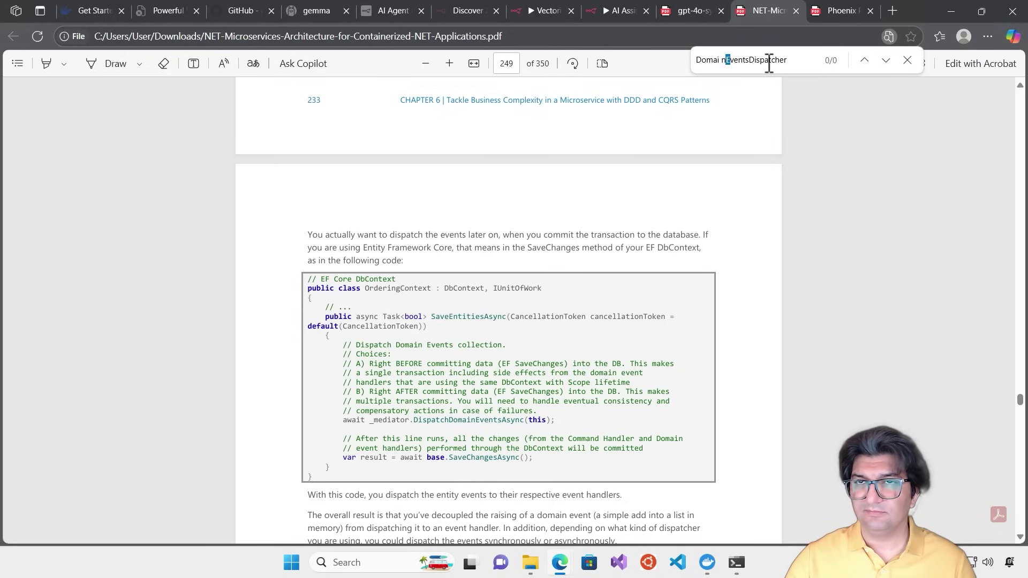
key("BackSpace")
key("Right")
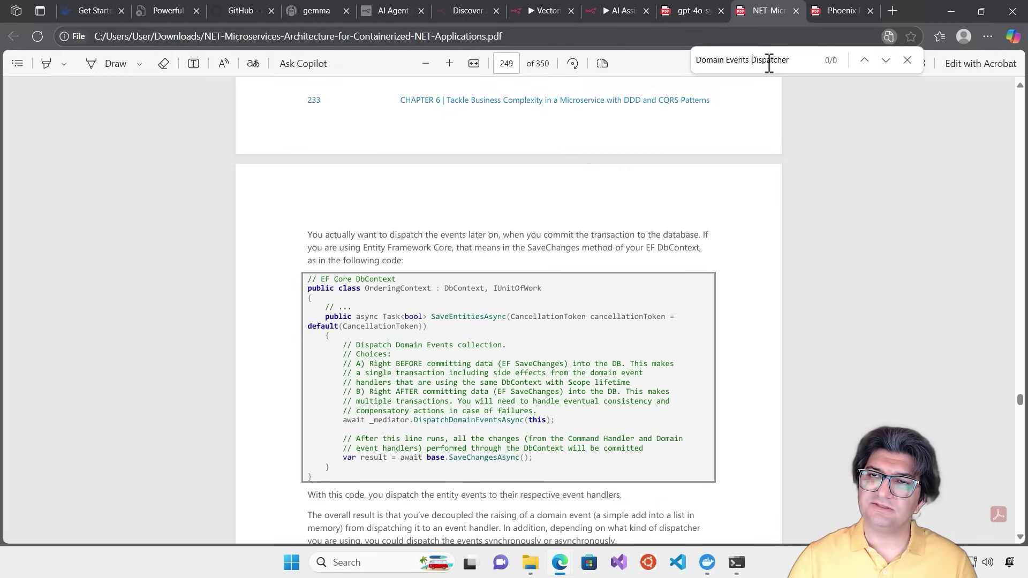
Retry the search as 'DomainEventsDispatcher', find no matches, clear the term and scroll down
key("BackSpace")
key("BackSpace")
key("BackSpace")
key("BackSpace")
key("BackSpace")
key("BackSpace")
key("BackSpace")
key("BackSpace")
key("BackSpace")
key("BackSpace")
key("BackSpace")
key("BackSpace")
key("BackSpace")
key("BackSpace")
key("BackSpace")
key("BackSpace")
key("BackSpace")
key("BackSpace")
key("BackSpace")
key("BackSpace")
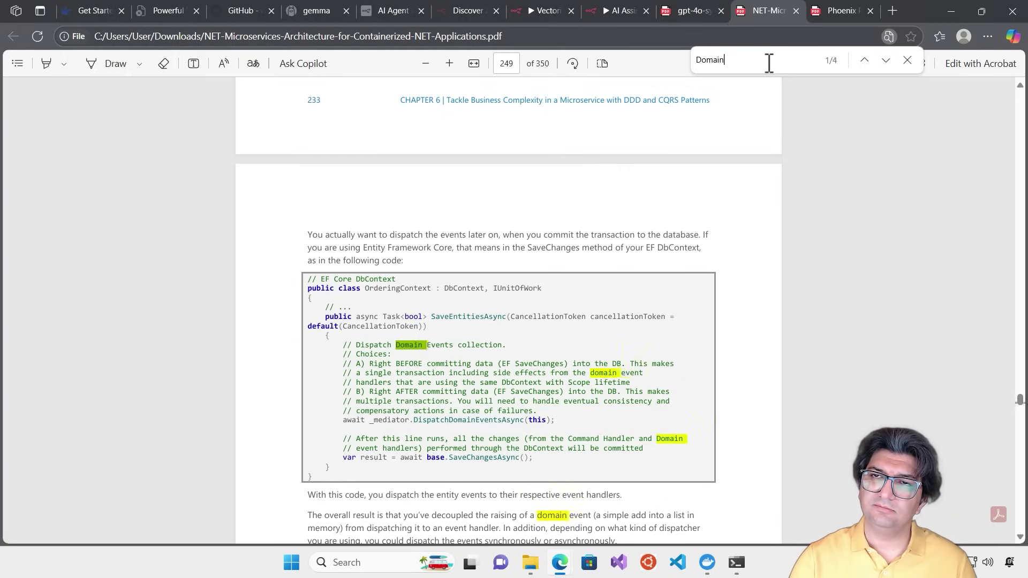
key("ctrl+v")
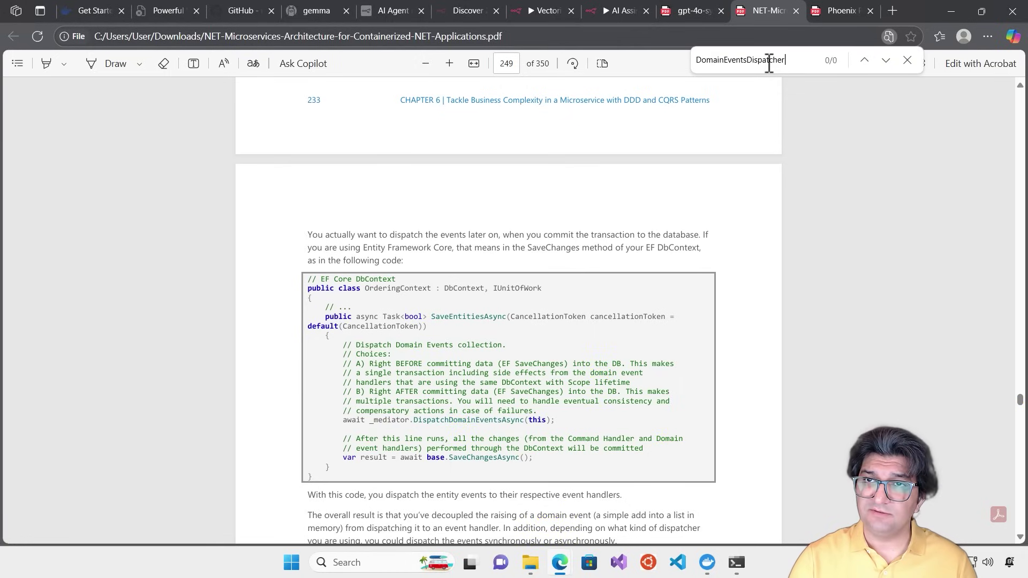
key("BackSpace")
key("BackSpace")
key("BackSpace")
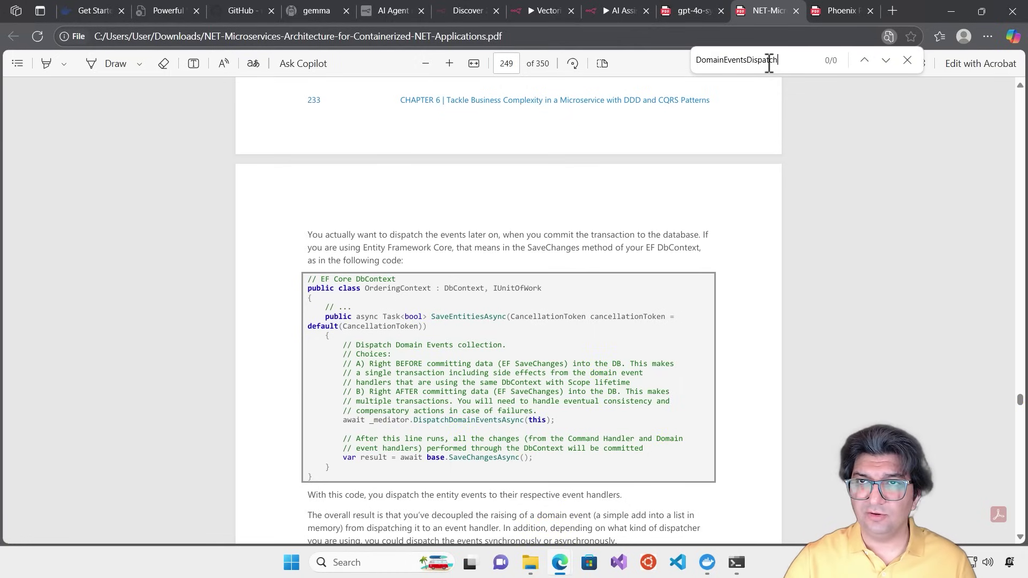
key("BackSpace")
key("BackSpace")
key("BackSpace")
key("BackSpace")
key("BackSpace")
key("BackSpace")
key("BackSpace")
key("BackSpace")
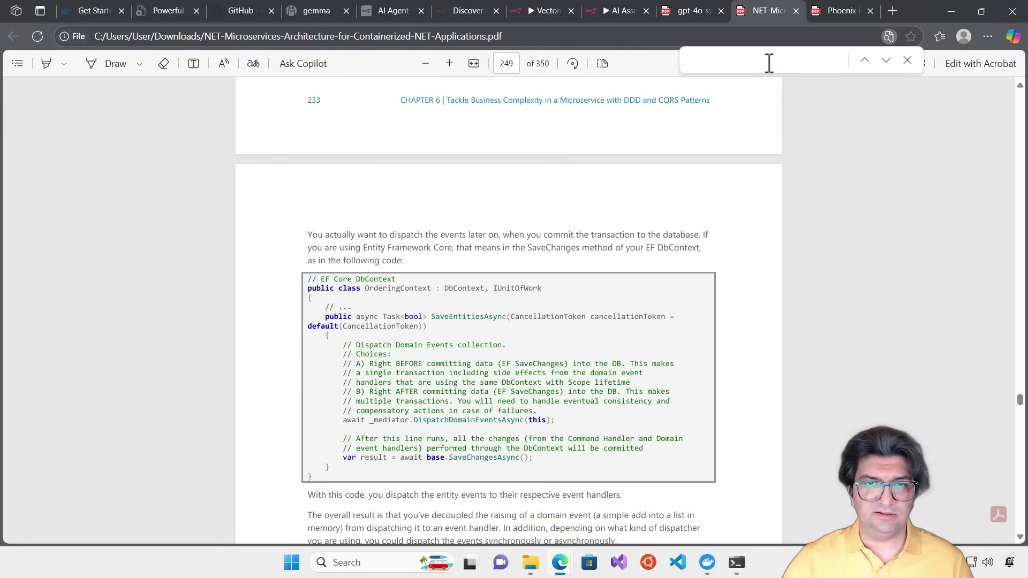
scroll(654, 236, "down", 6)
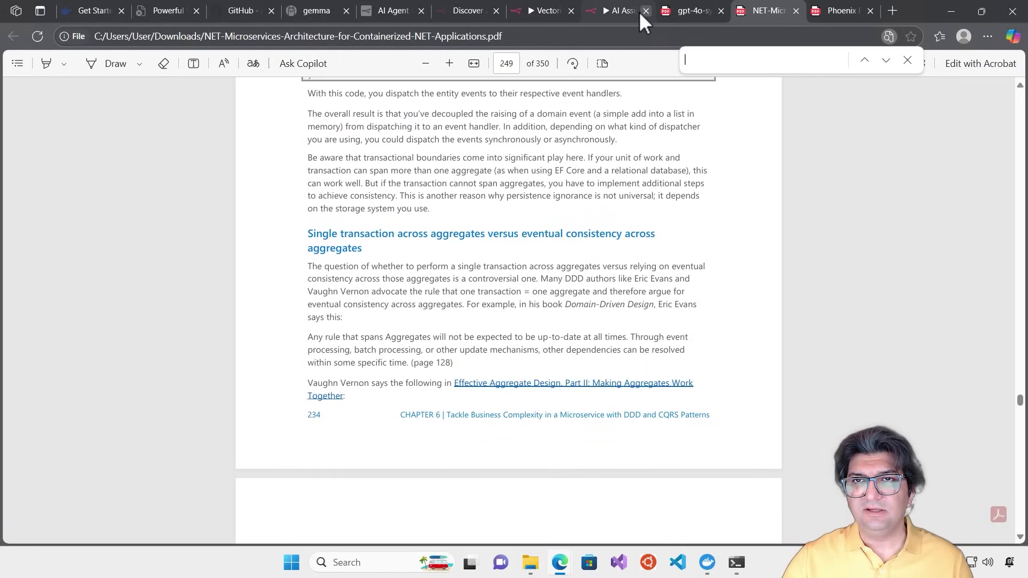
Ask the agent 'Can you give the citation of your previous output?'
left_click(611, 13)
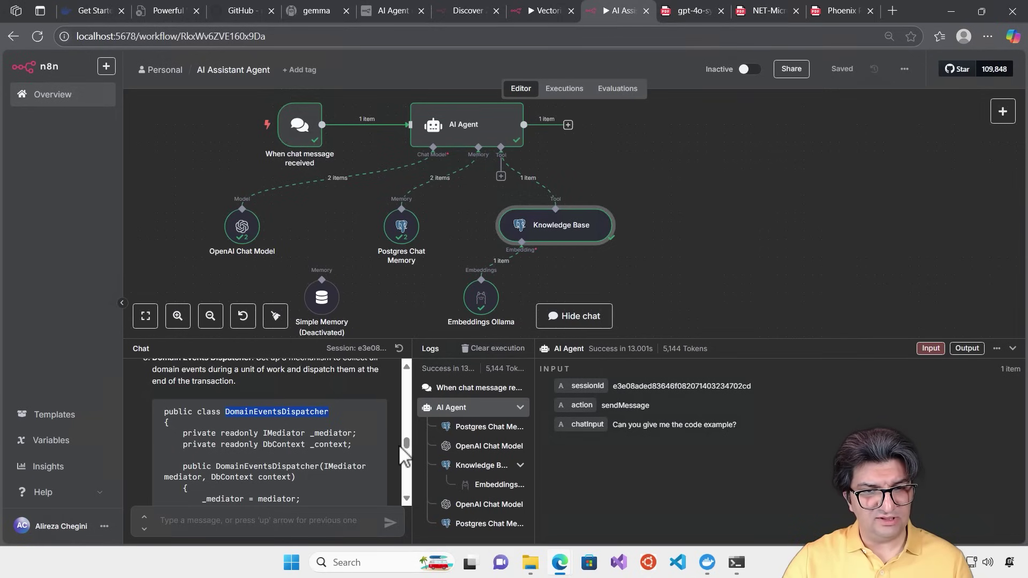
left_click_drag(412, 512, 403, 512)
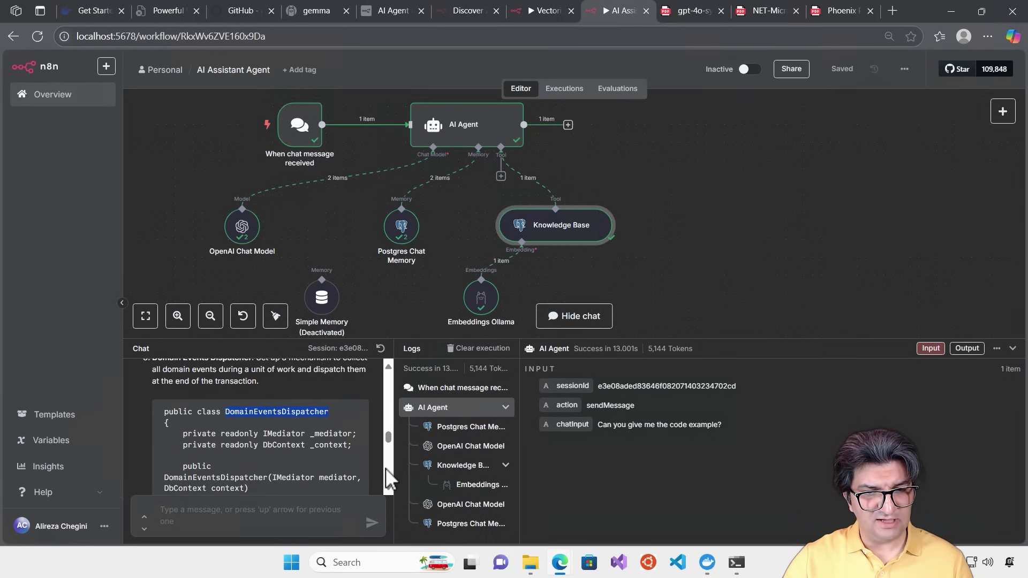
scroll(387, 470, "down", 5)
scroll(385, 480, "down", 10)
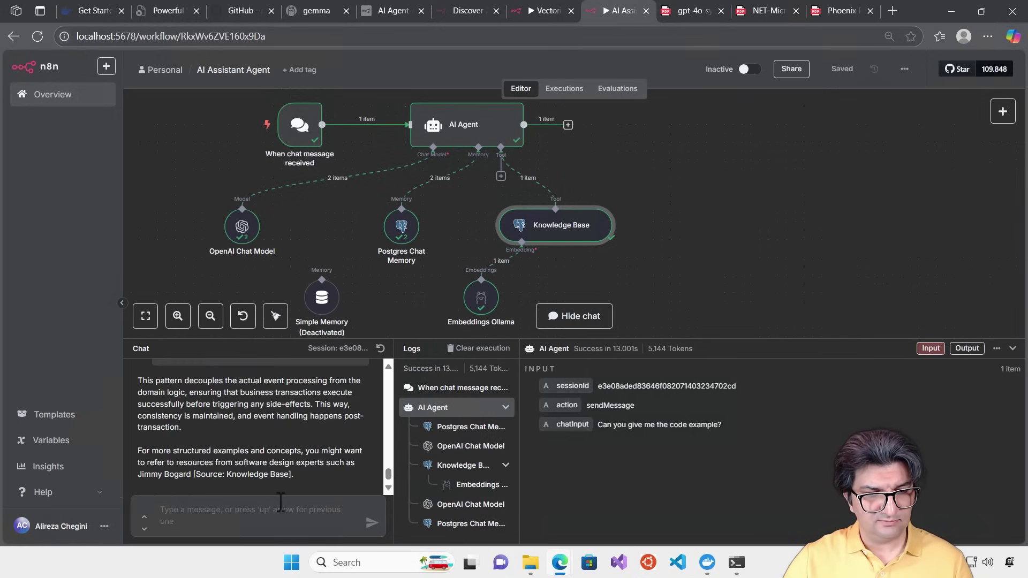
left_click(284, 518)
type("Can you give the citati")
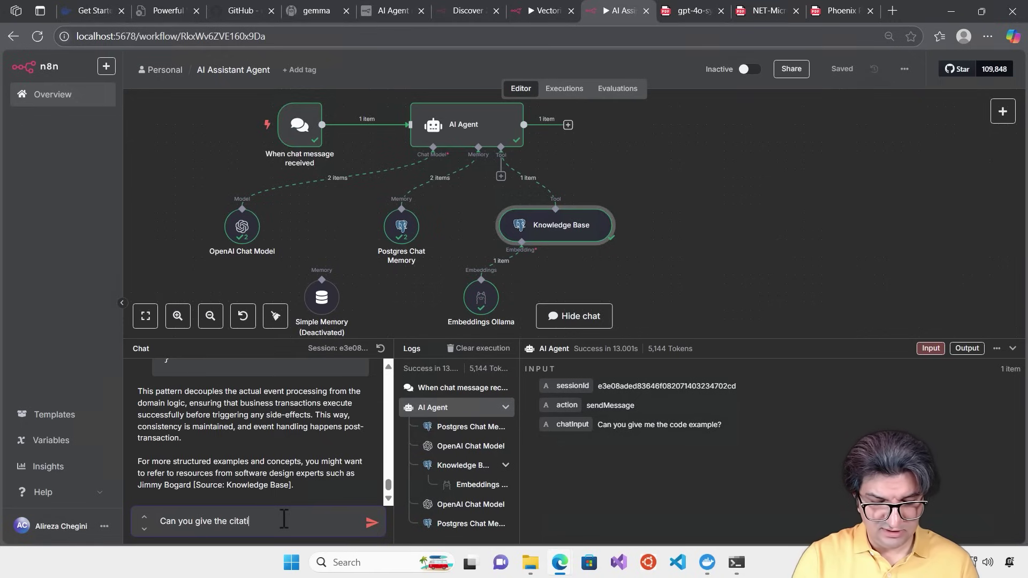
type("on of your prev")
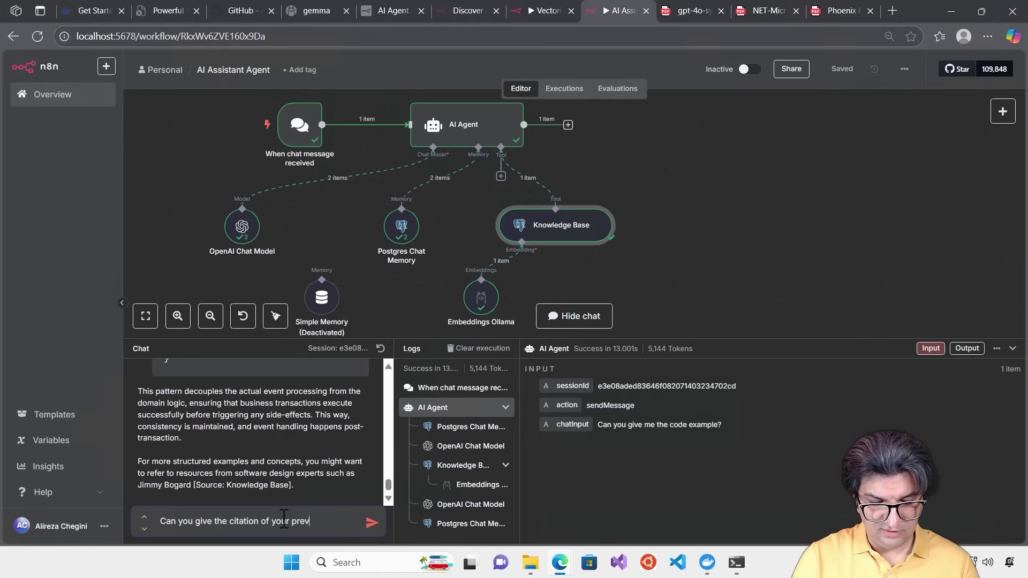
type("ious output?")
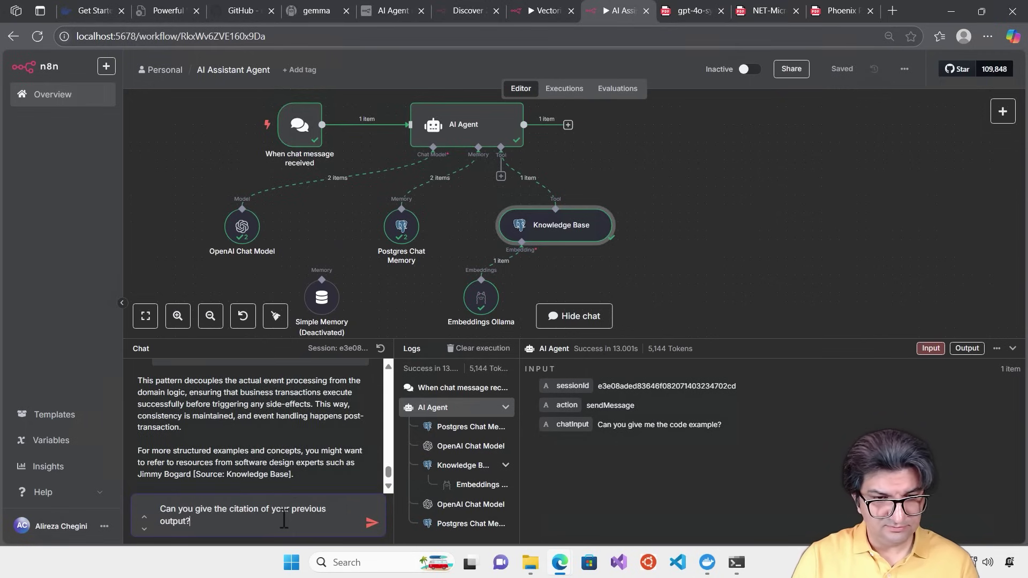
key("Return")
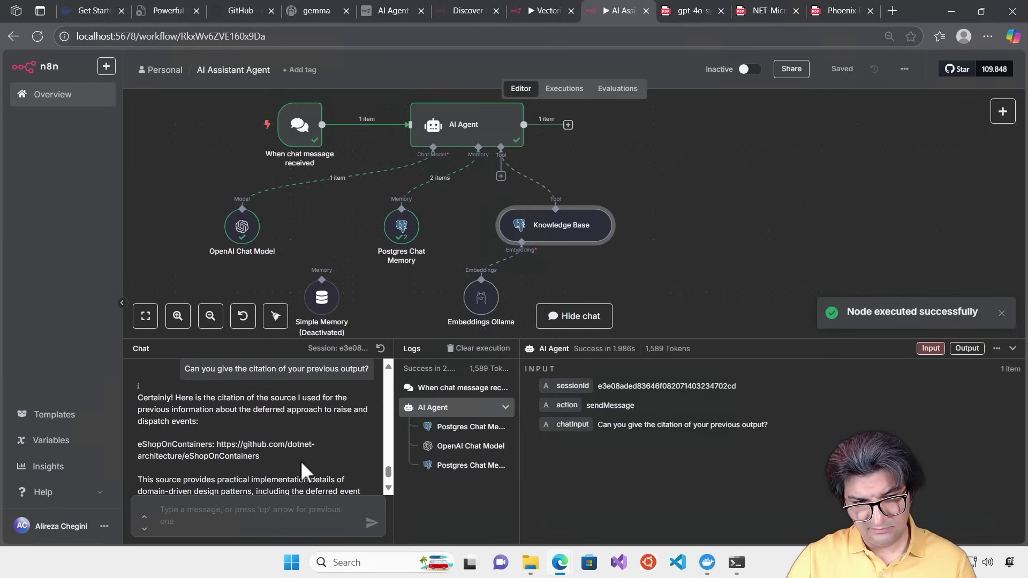
Follow up asking for a specific PDF page; the agent cites page 236, Chapter 6
scroll(304, 454, "down", 1)
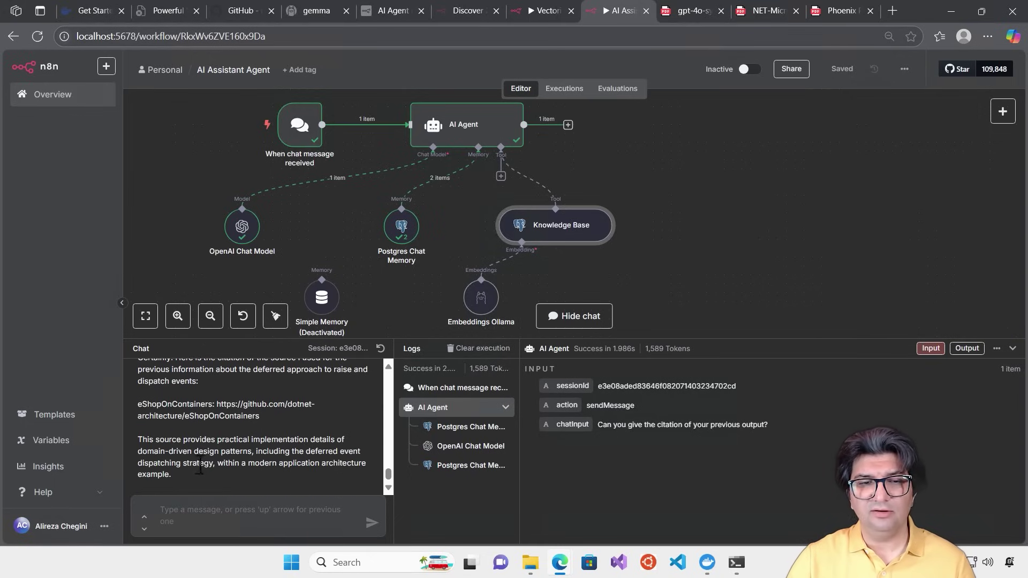
left_click(223, 517)
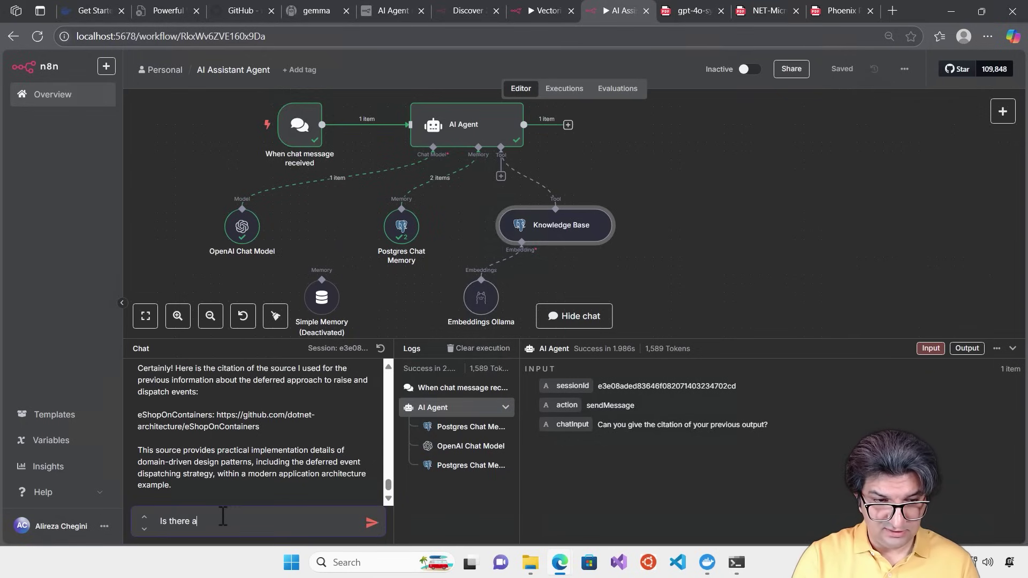
type("Is there any specific page of the pdf?")
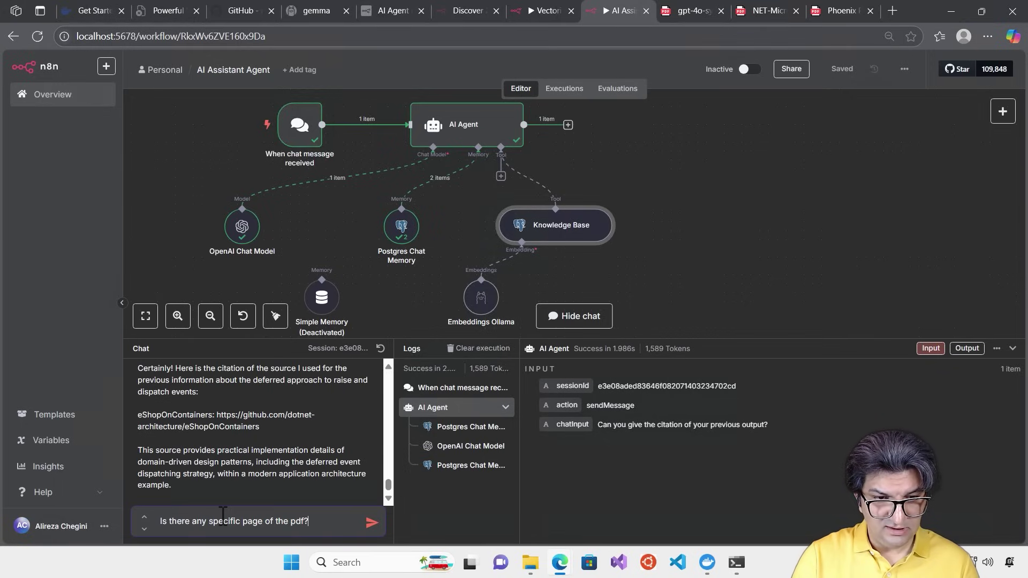
key("Return")
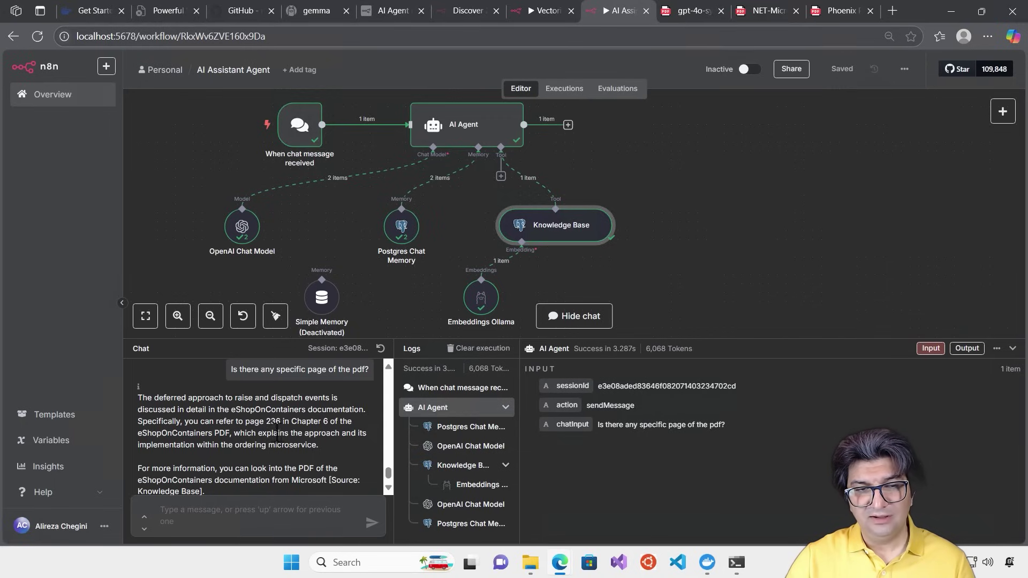
Jump the microservices PDF to page 236
left_click(766, 11)
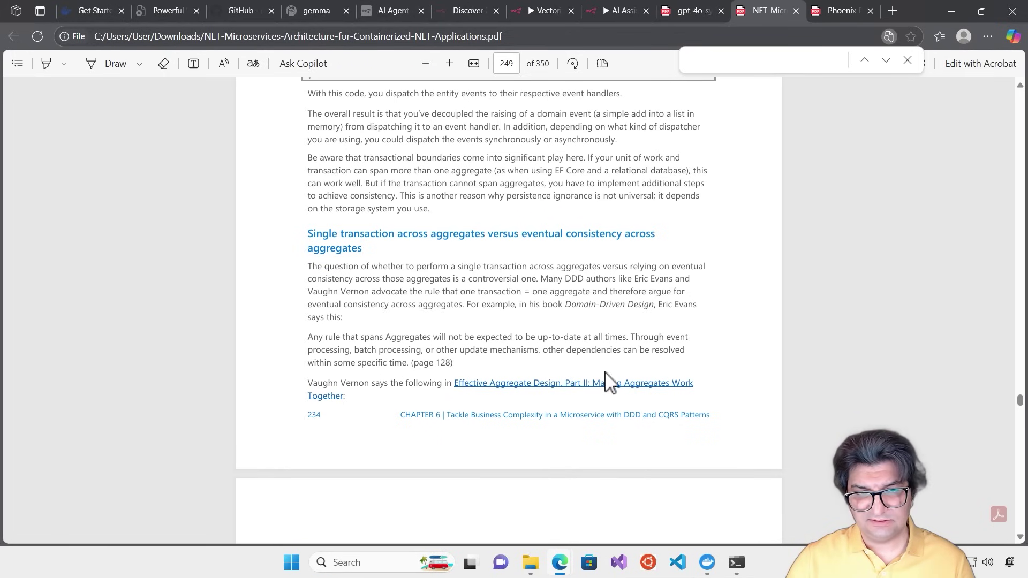
scroll(580, 331, "down", 15)
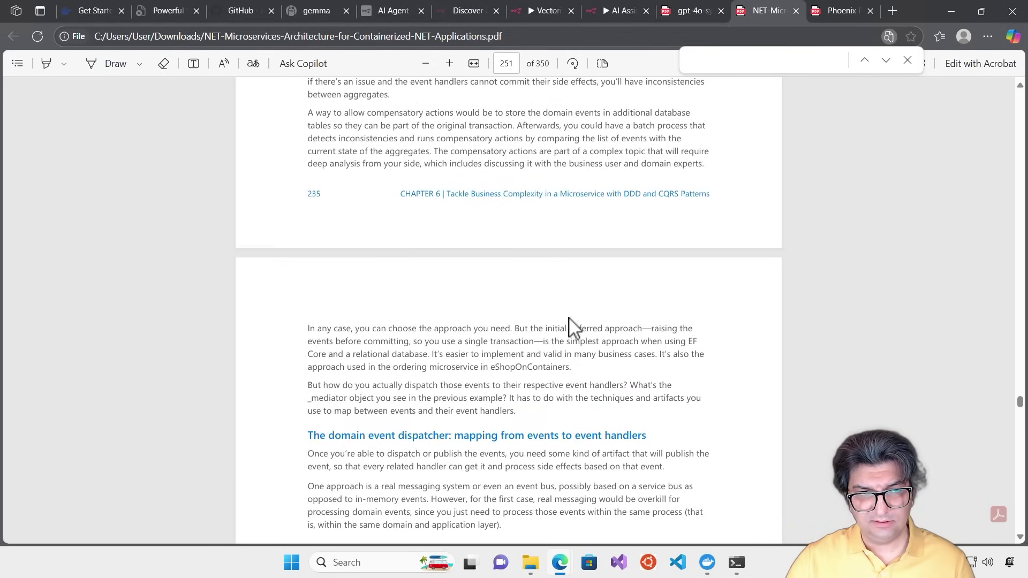
scroll(573, 326, "down", 7)
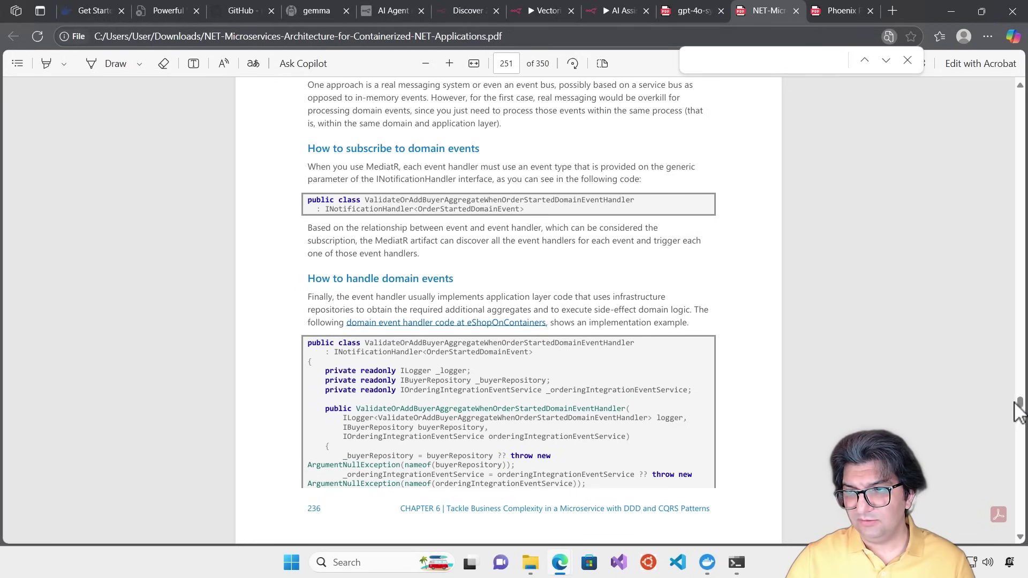
scroll(1021, 409, "up", 2)
left_click(509, 63)
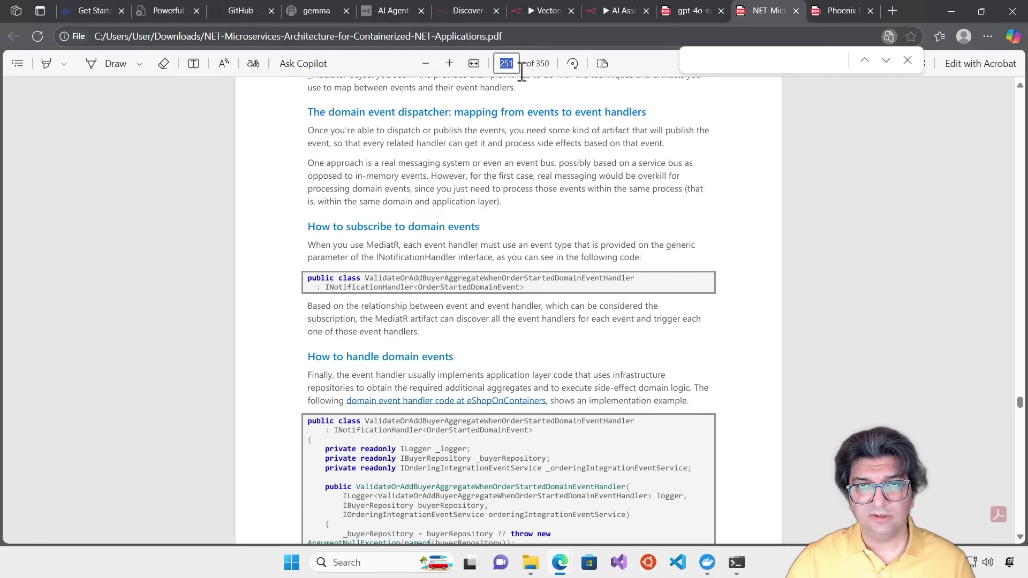
type("236")
key("Return")
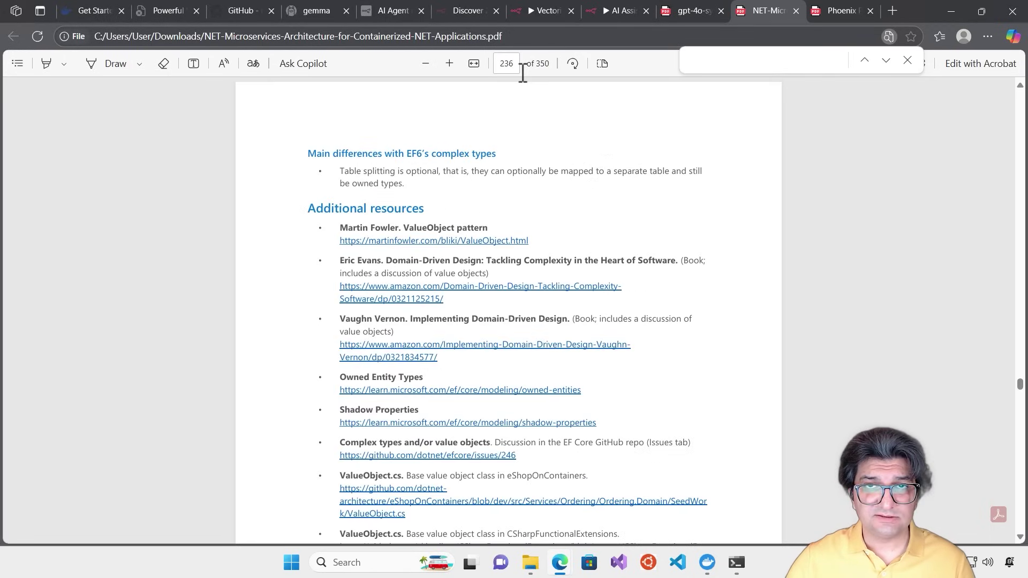
Scroll through page 236's cited section, then bring up the GPT-4o system card PDF
scroll(592, 168, "down", 3)
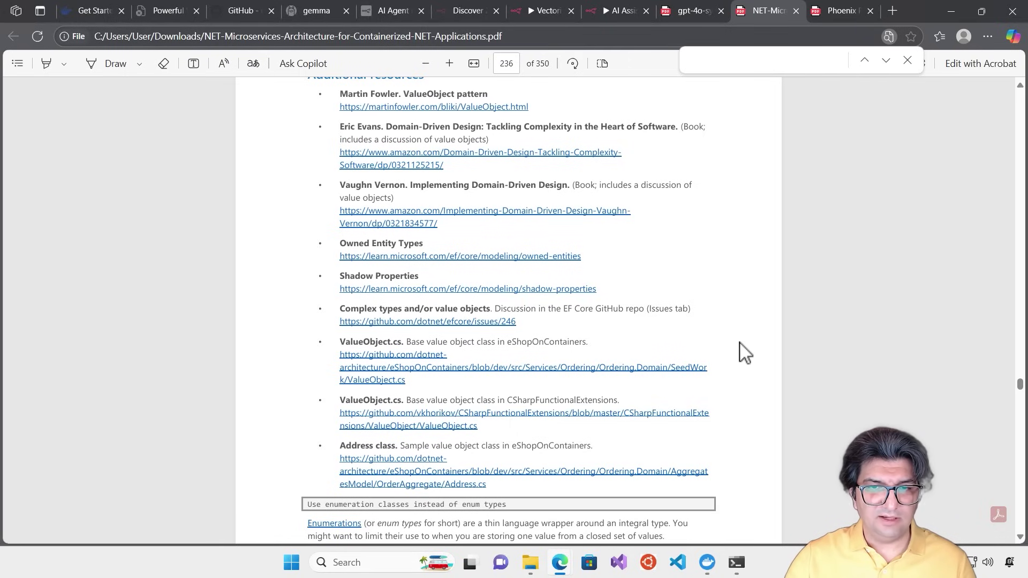
scroll(744, 353, "down", 3)
scroll(745, 354, "down", 6)
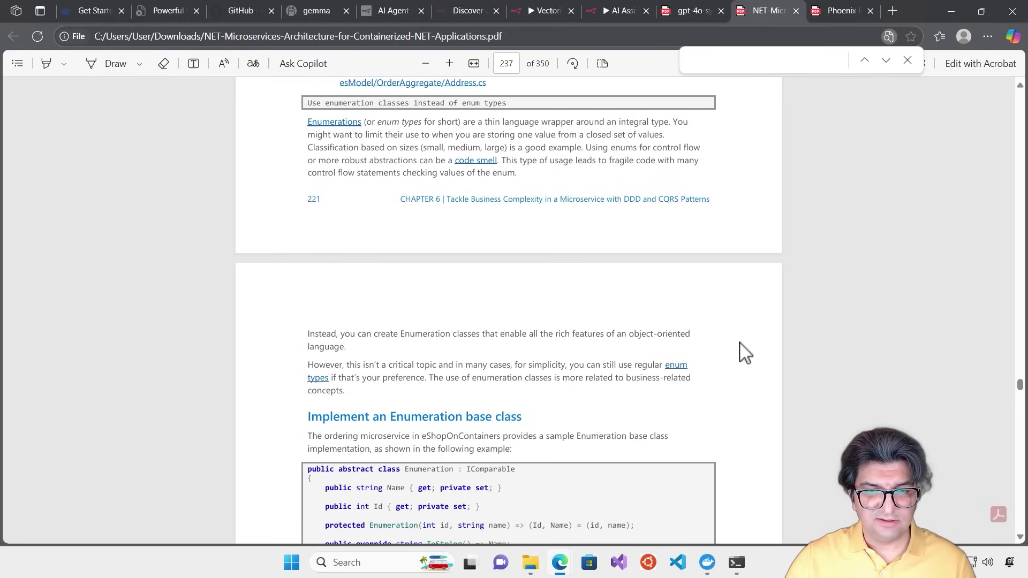
left_click(689, 12)
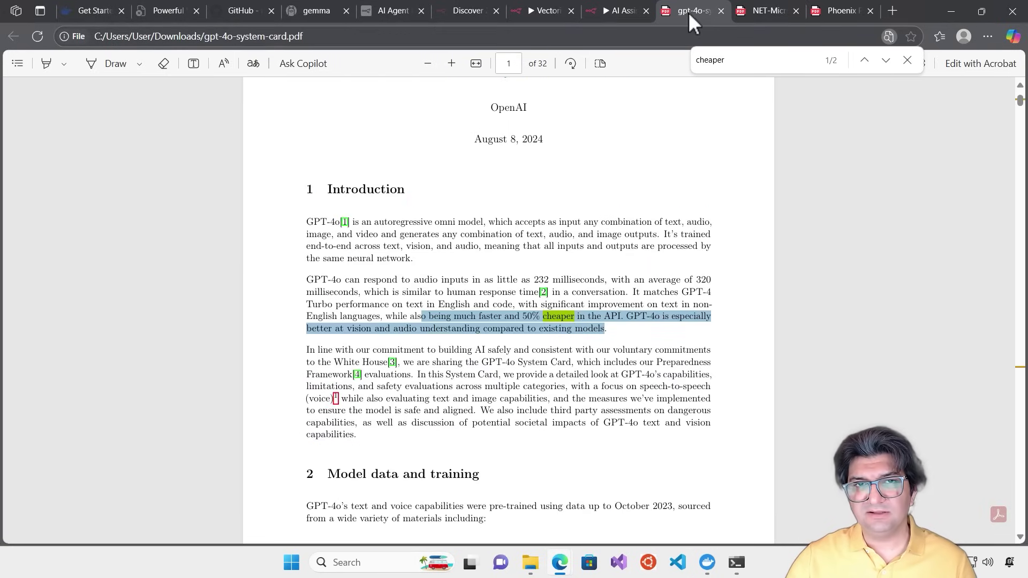
Glance at the Vectorization workflow and the agent's page-236 reply, then return to the microservices PDF at page 285
left_click(540, 11)
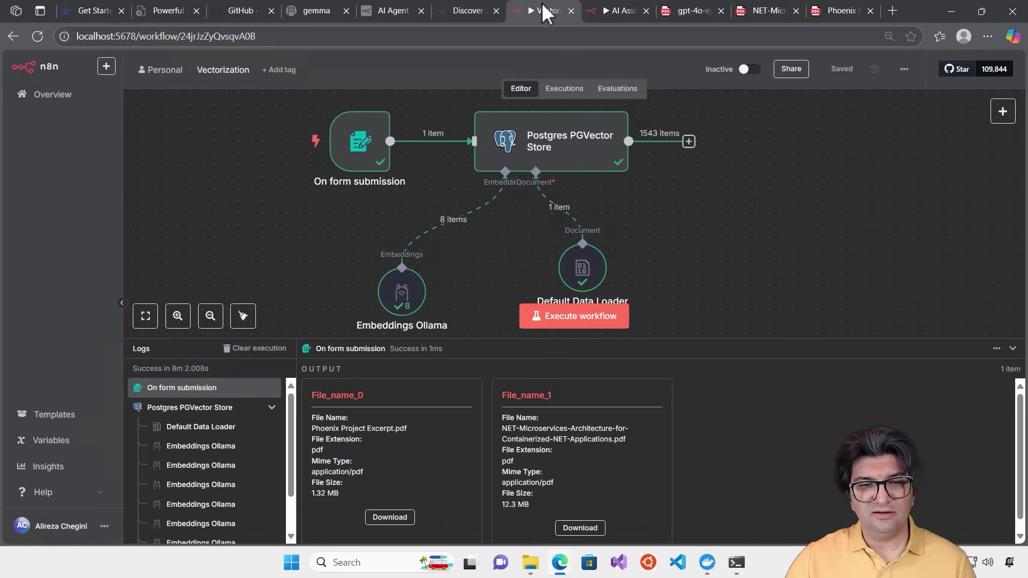
left_click(605, 12)
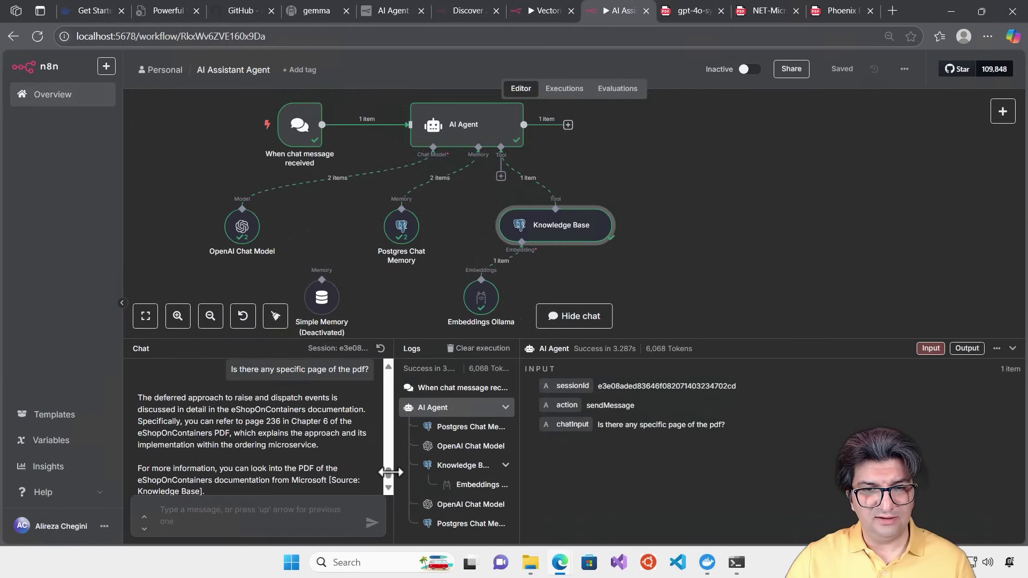
scroll(305, 471, "down", 1)
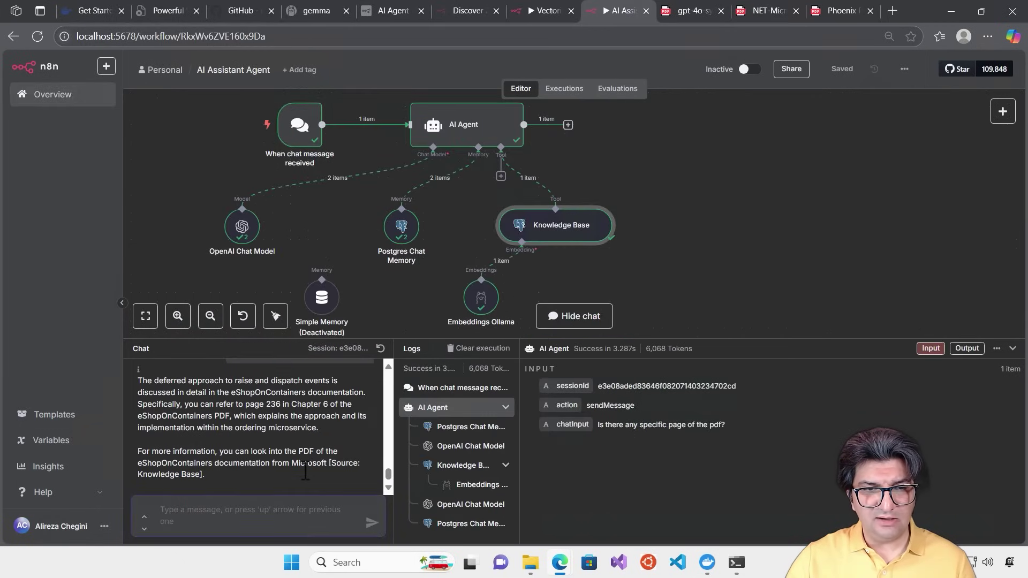
left_click(766, 10)
left_click_drag(1019, 385, 1012, 446)
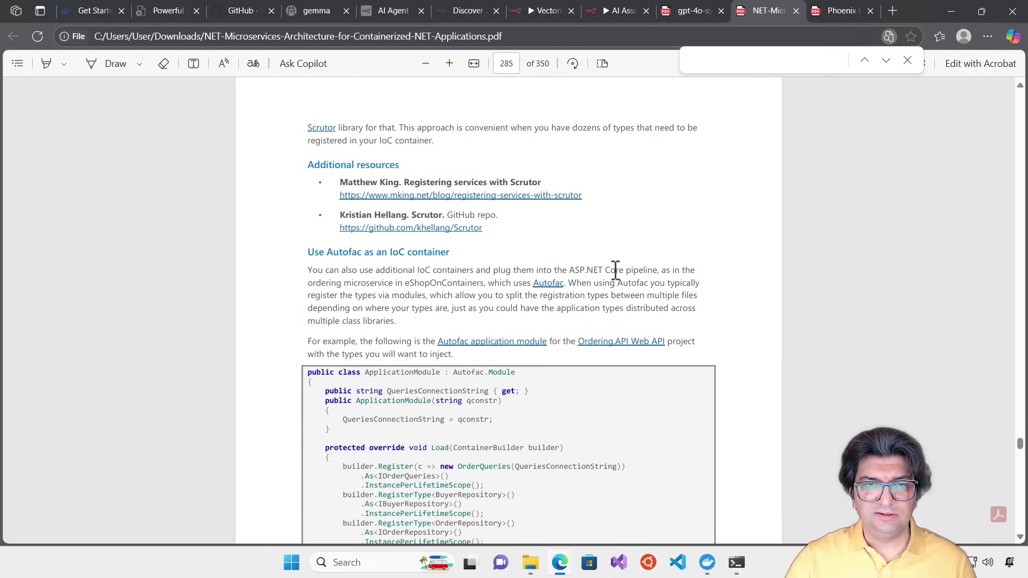
Copy the 'Use Autofac as an IoC container' heading from page 285 and return to n8n
scroll(614, 270, "down", 2)
scroll(530, 214, "up", 1)
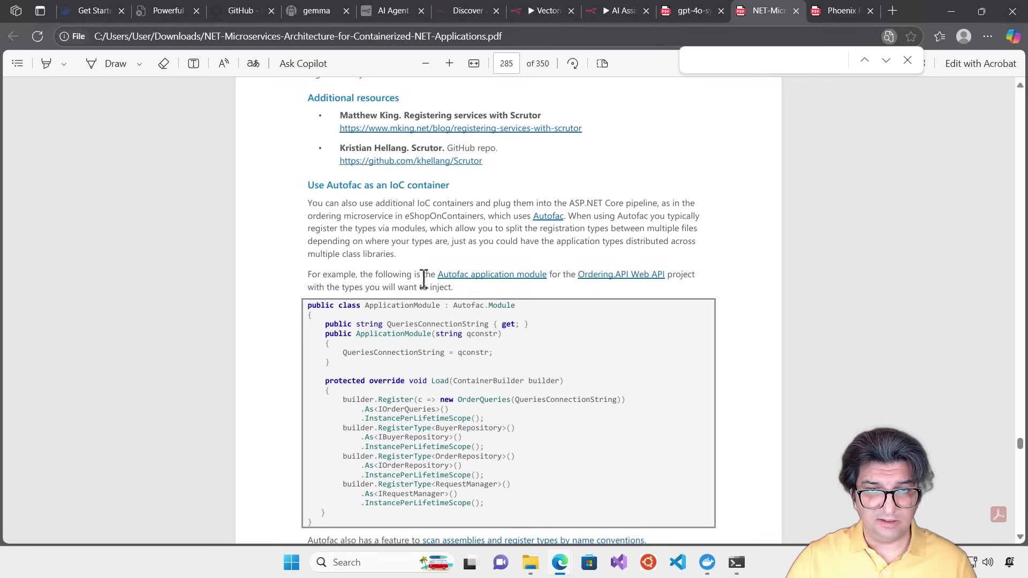
triple_click(419, 184)
key("ctrl+c")
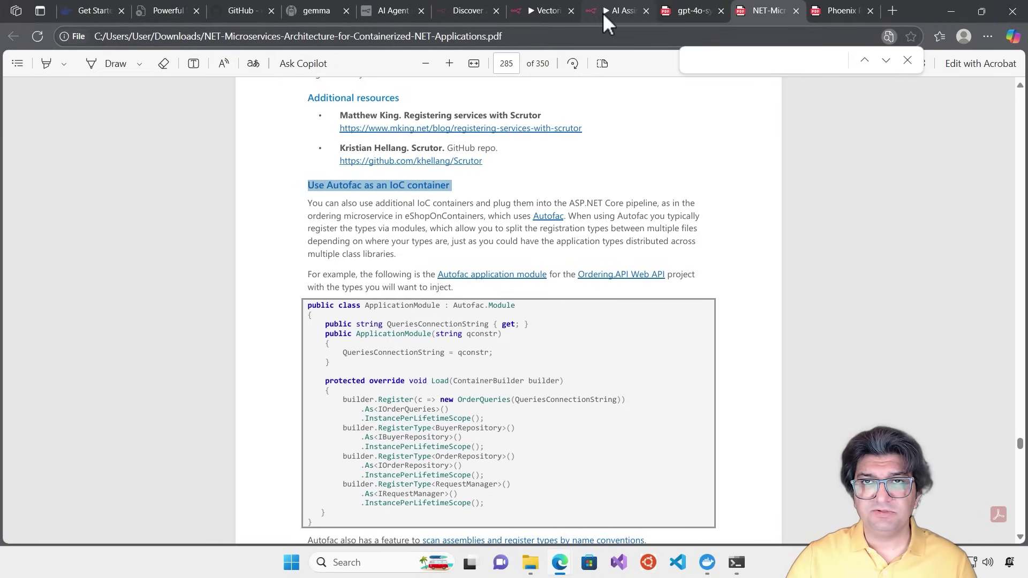
left_click(605, 16)
Ask the agent 'Can you give an example of using' plus the pasted Autofac heading
left_click(253, 518)
type("Can you give")
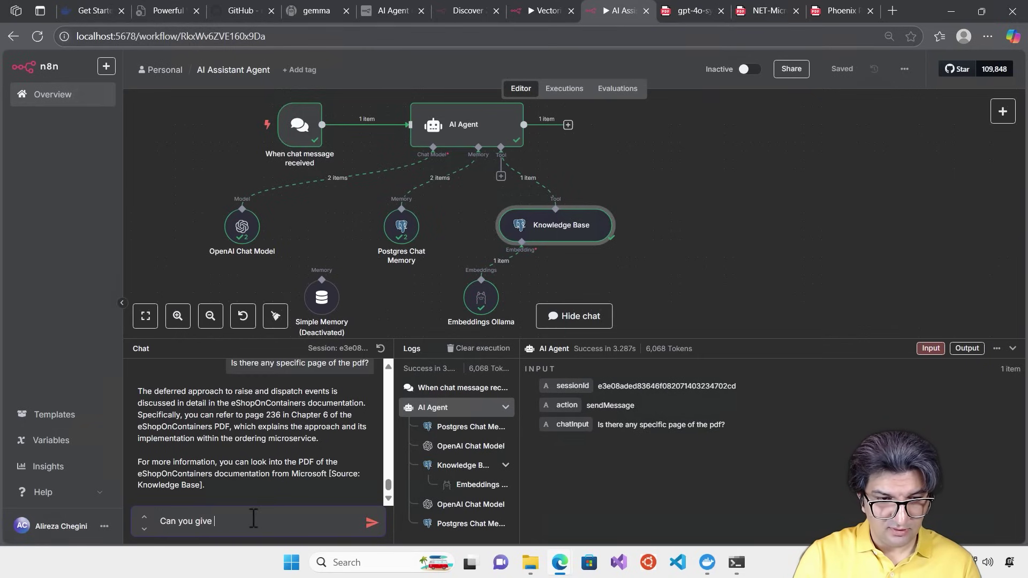
type(" an example of using")
key("ctrl+v")
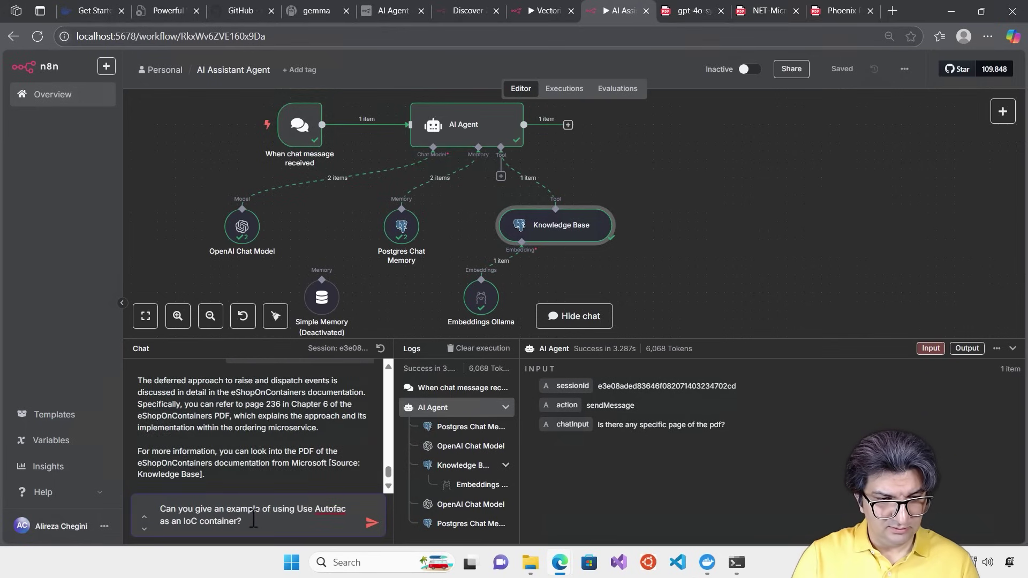
key("Return")
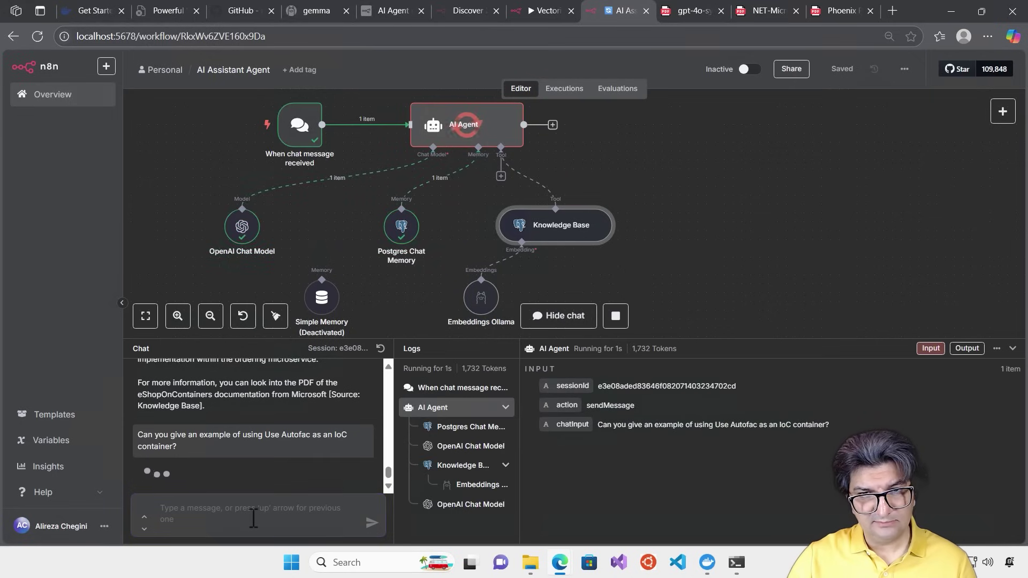
Review the agent's C# MediatorModule answer, then compare it with the PDF's Autofac section on page 285
left_click(762, 12)
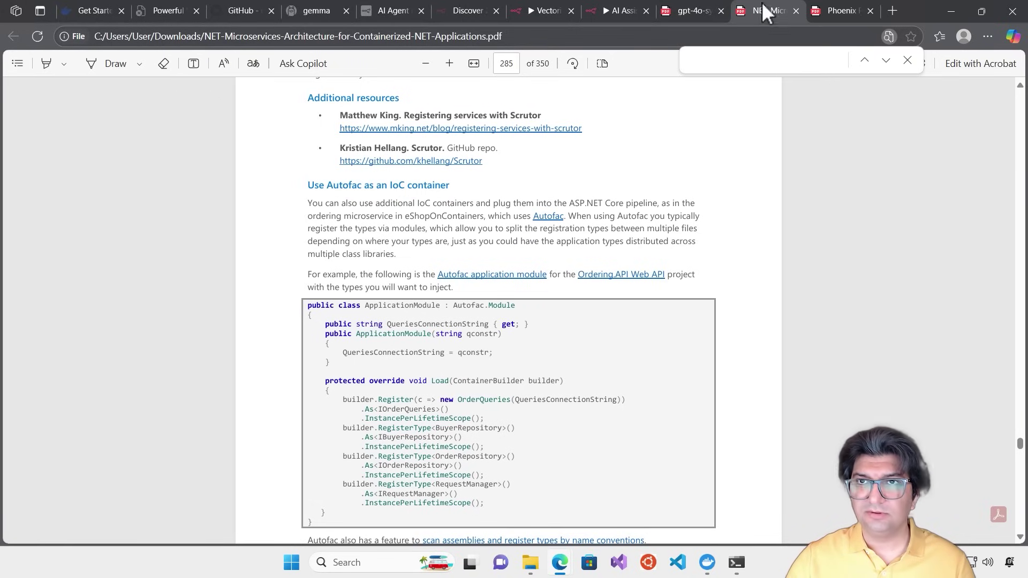
left_click(614, 12)
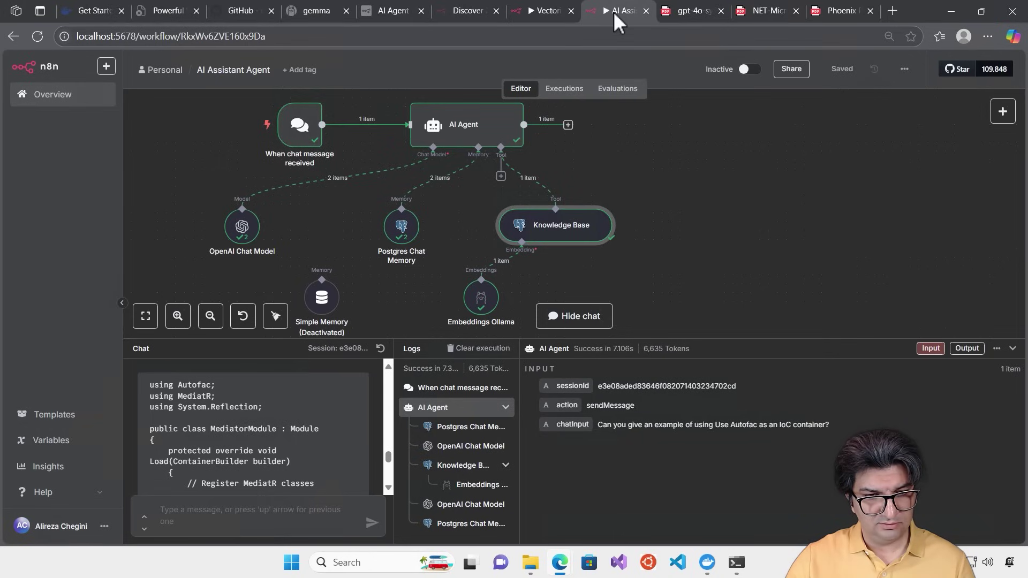
scroll(307, 432, "down", 5)
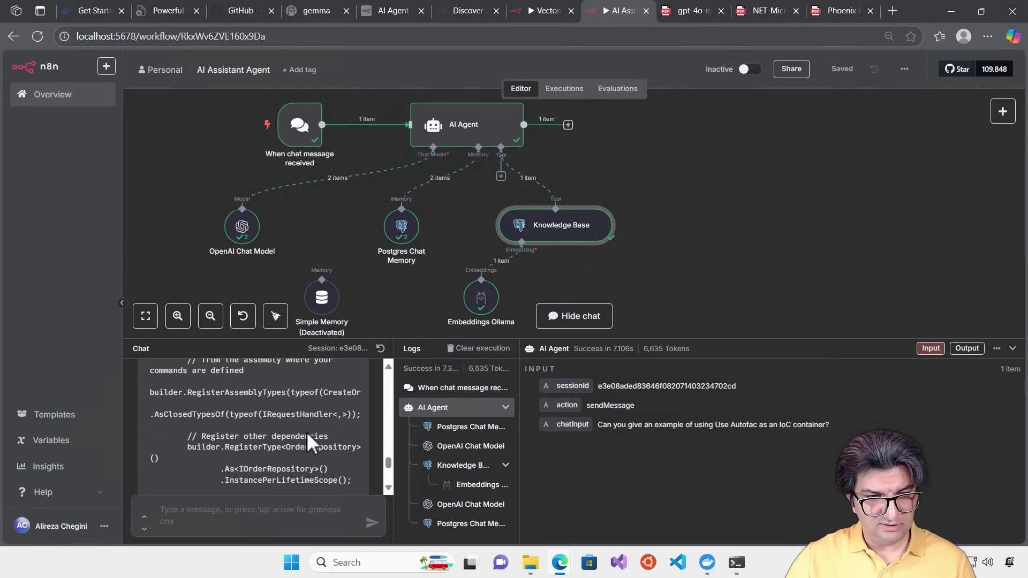
scroll(306, 432, "down", 8)
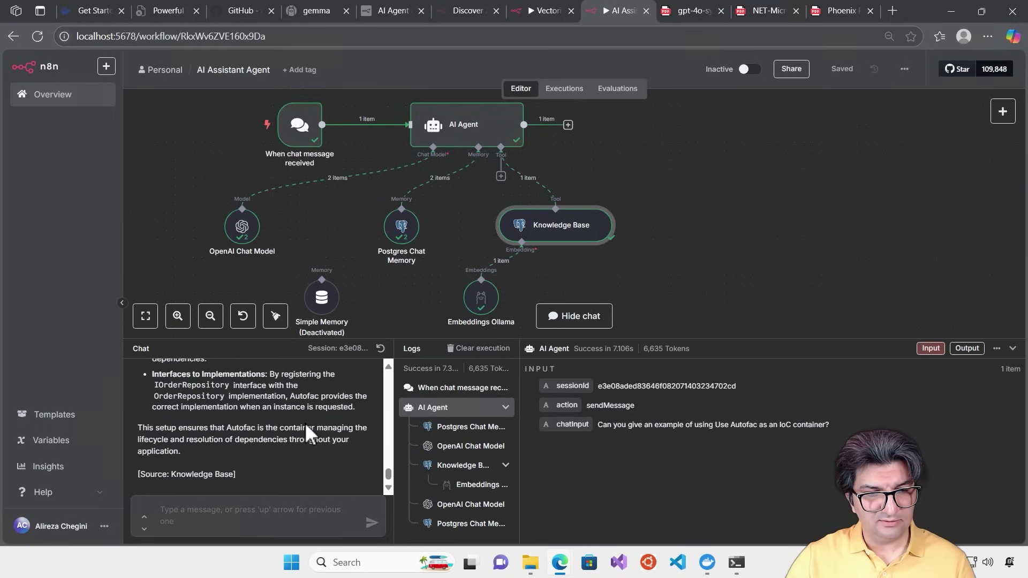
scroll(341, 460, "up", 2)
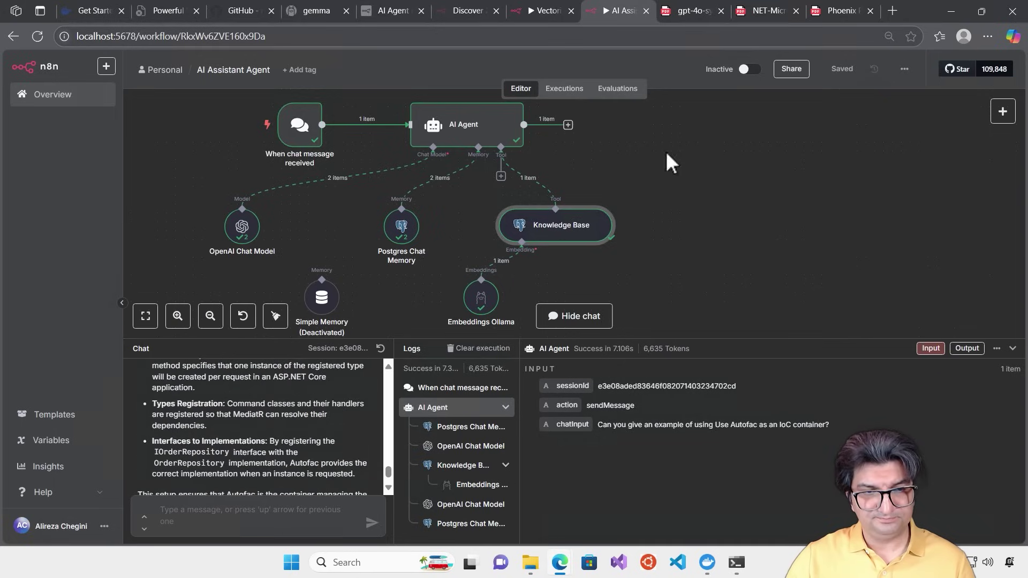
left_click(761, 11)
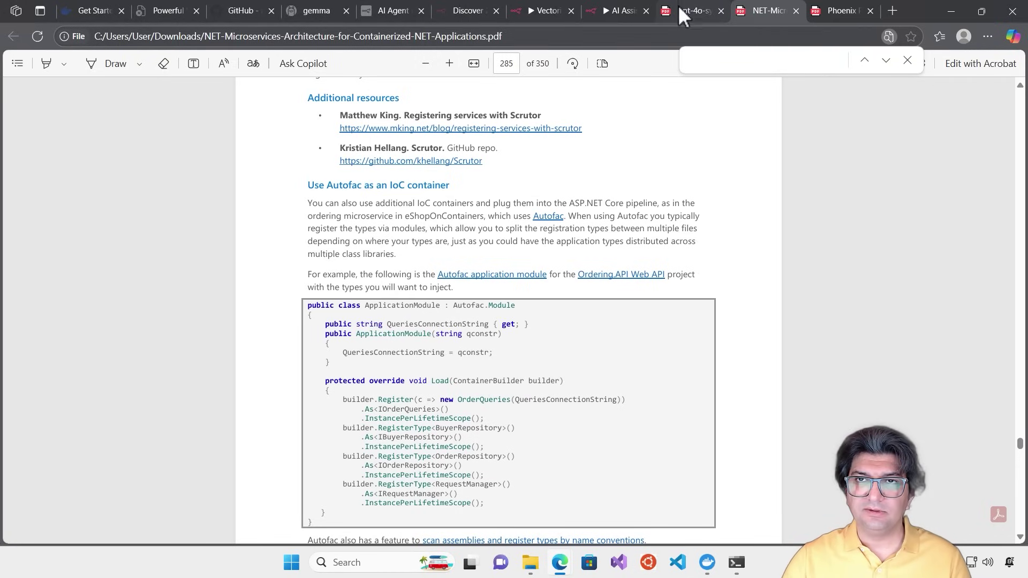
Inspect the inputs of both OpenAI Chat Model calls in the n8n logs
left_click(609, 4)
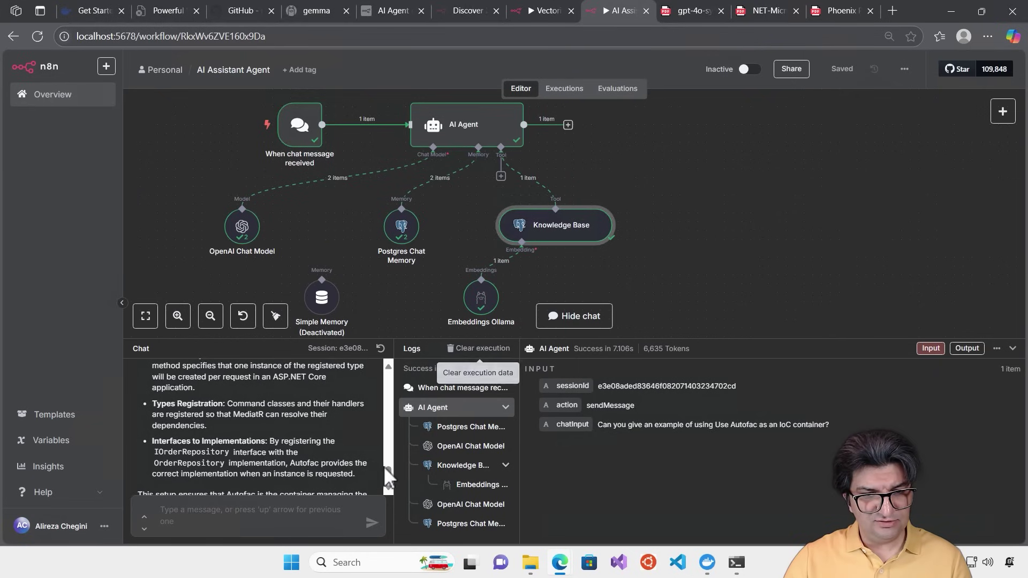
left_click(453, 448)
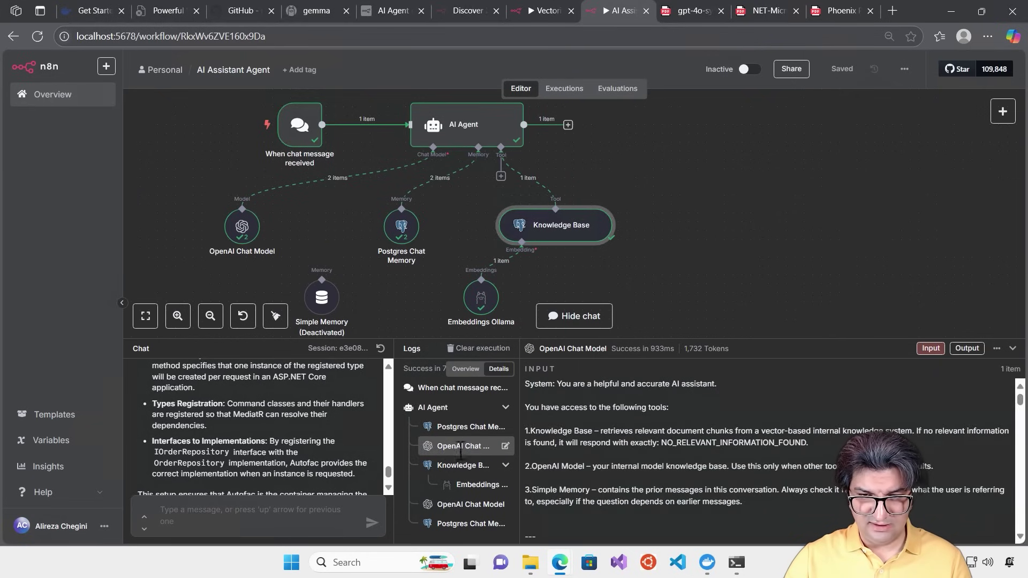
left_click(456, 501)
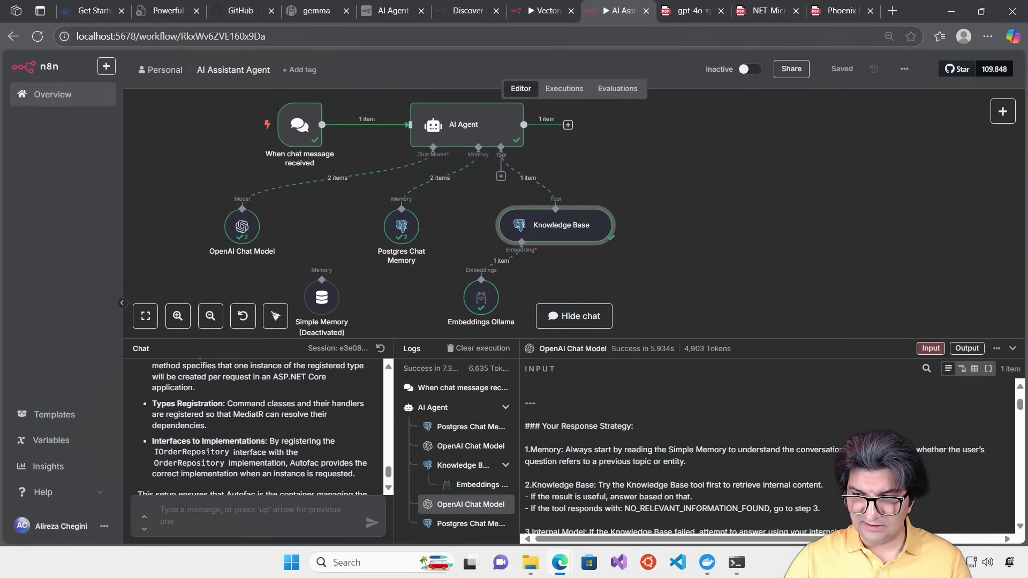
scroll(750, 455, "down", 10)
scroll(750, 455, "down", 10)
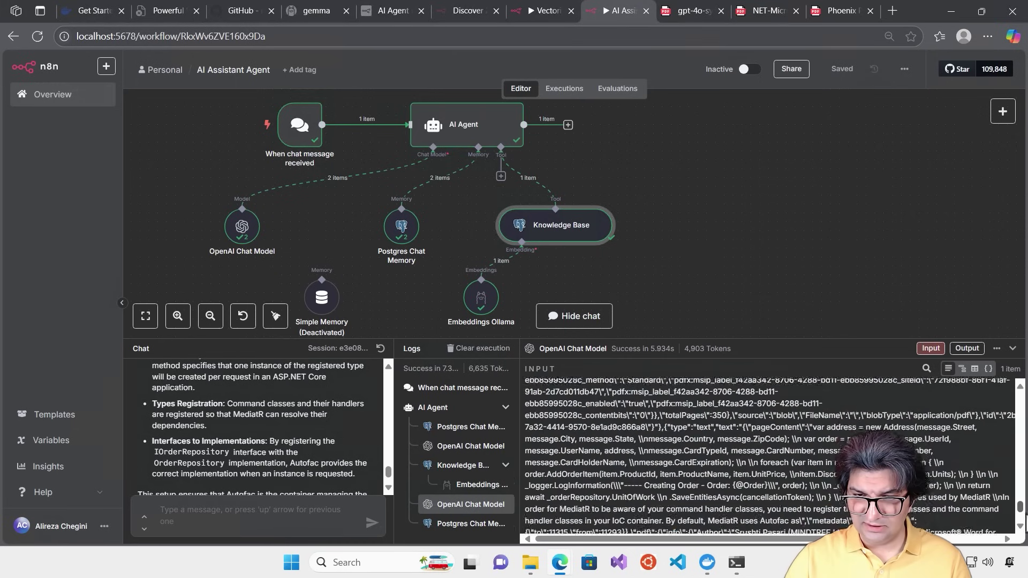
scroll(769, 455, "down", 5)
scroll(251, 472, "down", 2)
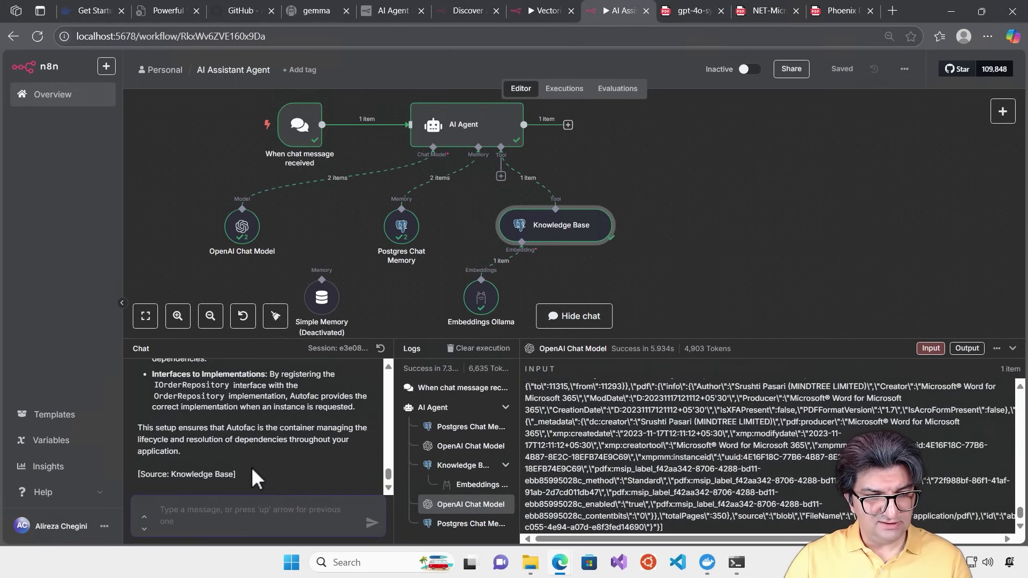
Ask 'Can you give me the exact example of autofac from the knowledge base?' and select MediatorModule in the reply
type("Can you give me the ex")
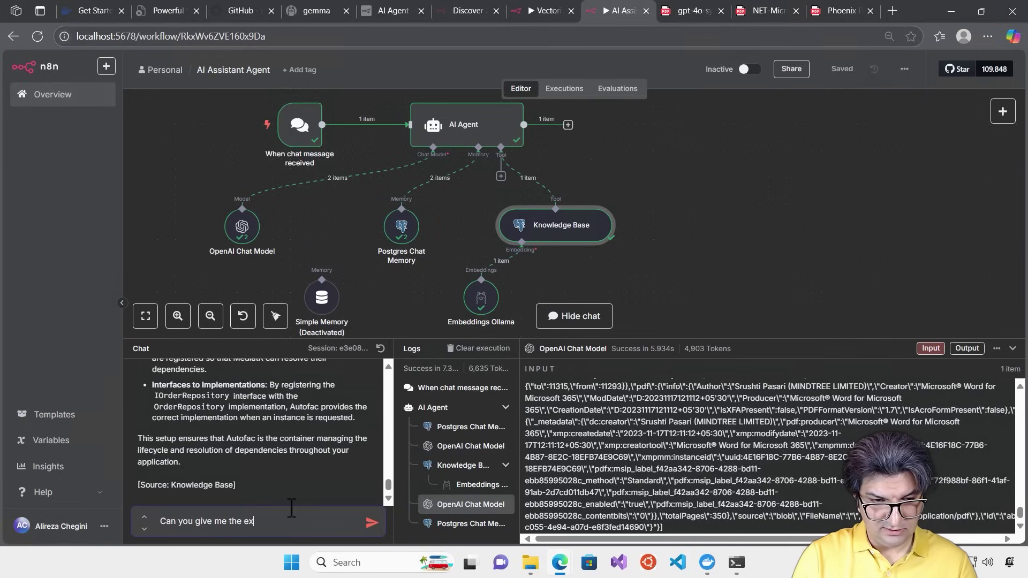
type("act ex")
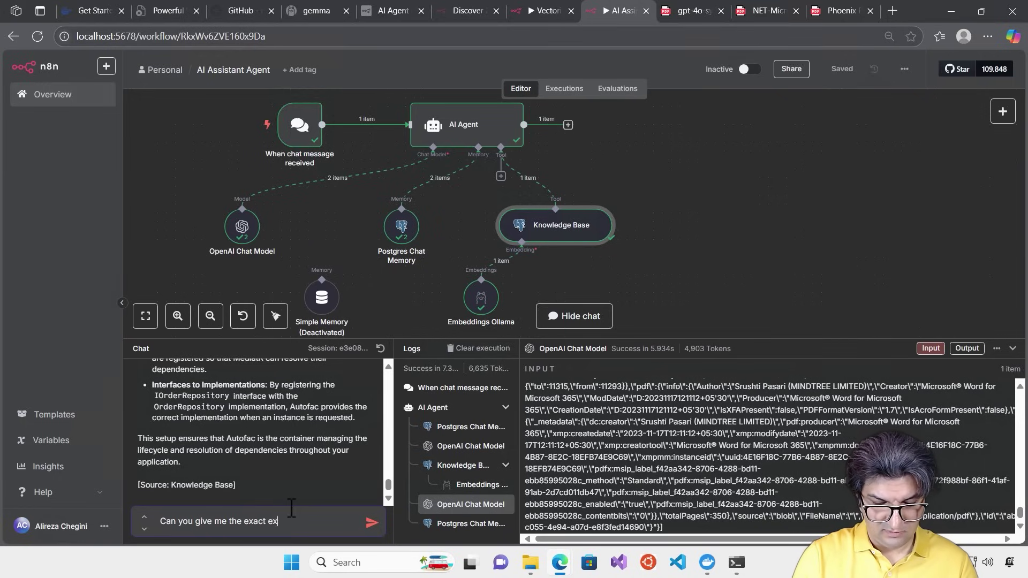
type("ample of aut")
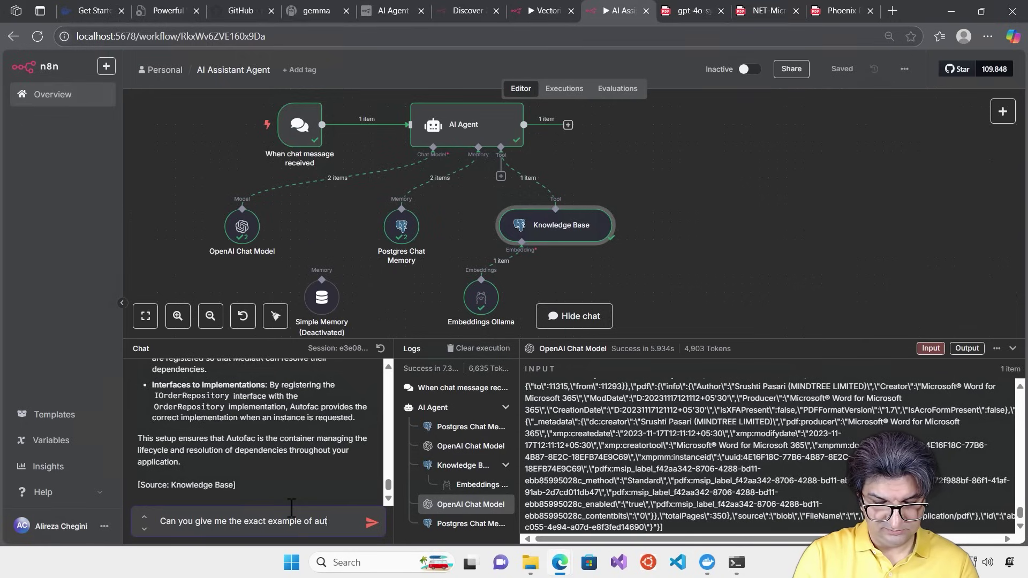
type("ofac ")
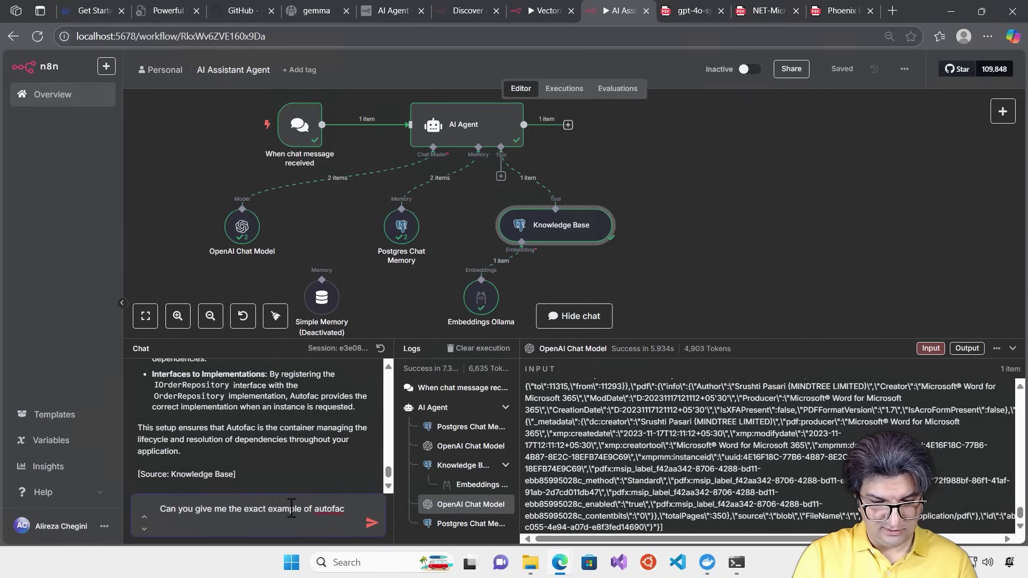
type("from the knowl;dg")
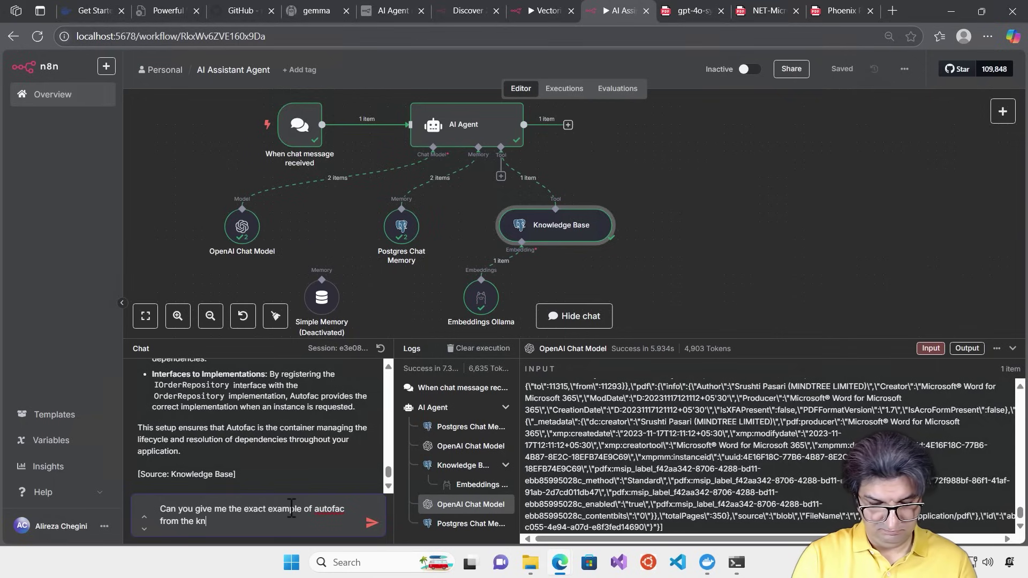
key("BackSpace")
key("BackSpace")
key("BackSpace")
key("BackSpace")
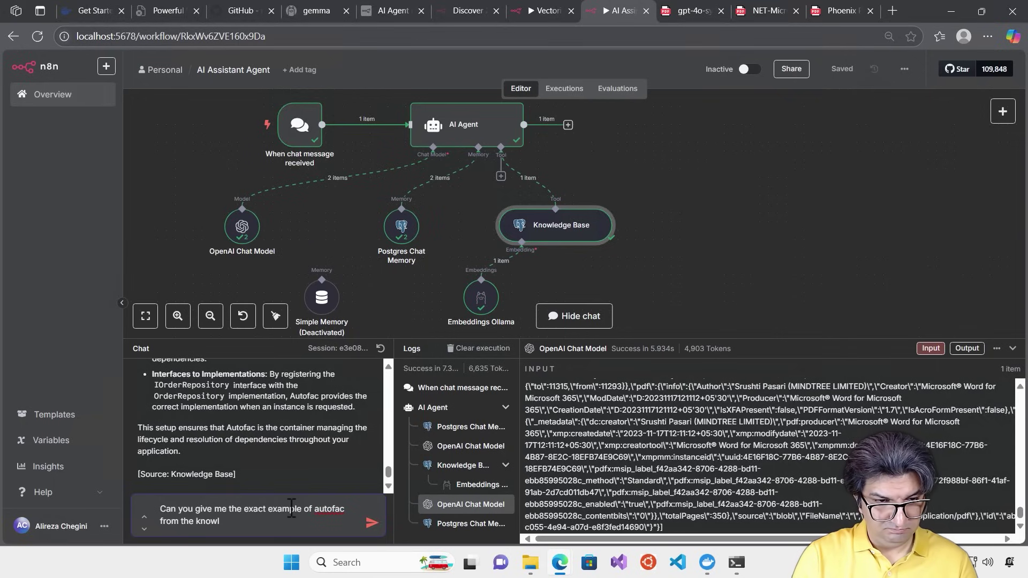
type("edge base?")
key("Return")
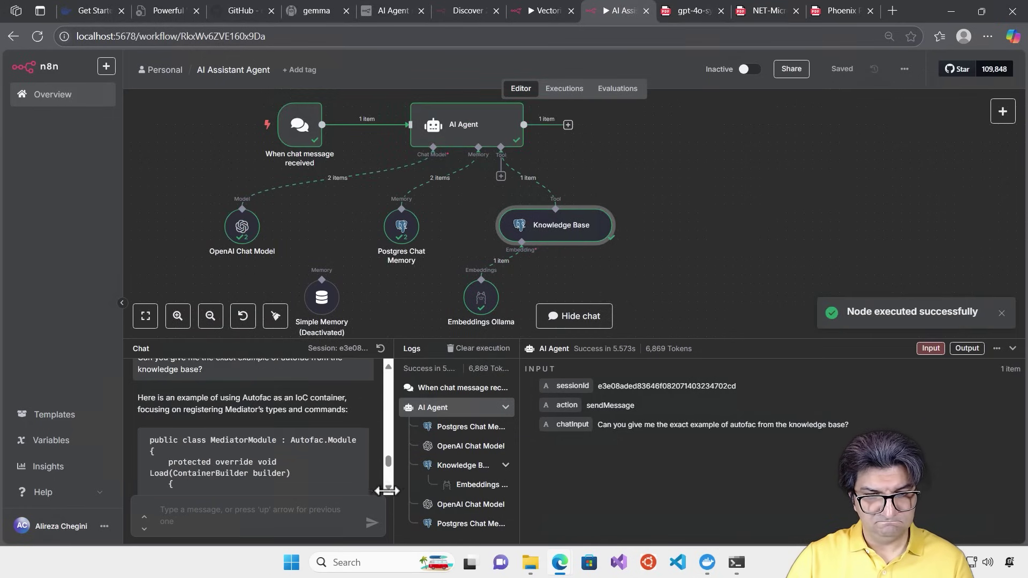
double_click(261, 441)
key("ctrl+c")
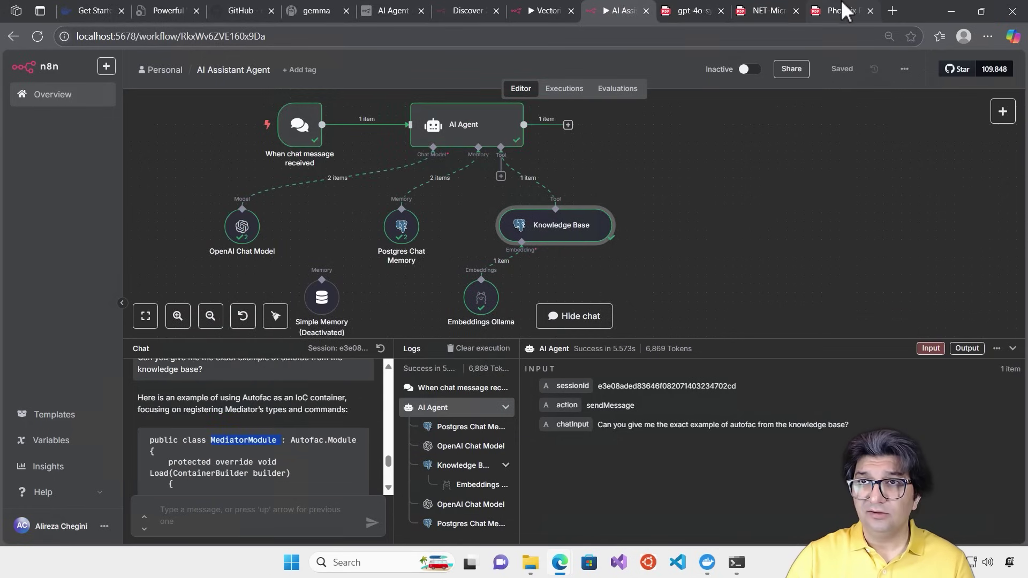
Search the microservices PDF for MediatorModule, locating the code on page 301
left_click(769, 11)
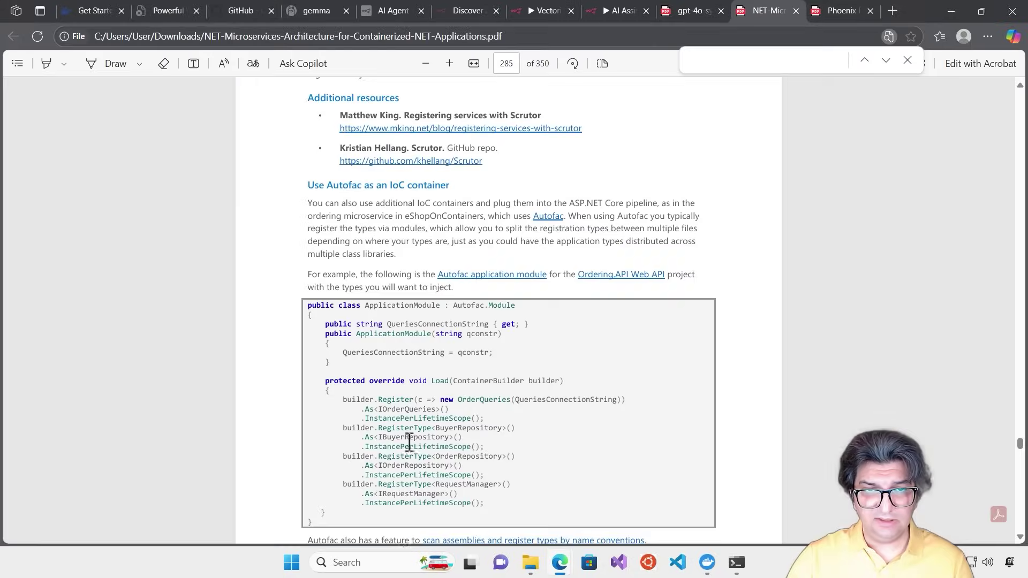
scroll(436, 471, "down", 15)
scroll(443, 459, "up", 10)
key("ctrl+v")
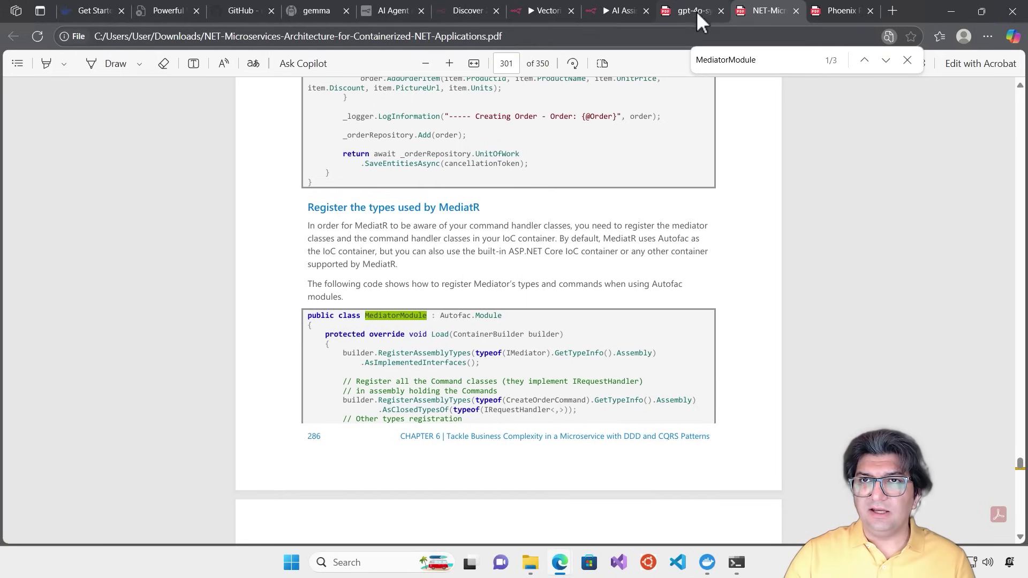
Check the n8n answer and the gpt-4o PDF, then return to the microservices search results
left_click(618, 10)
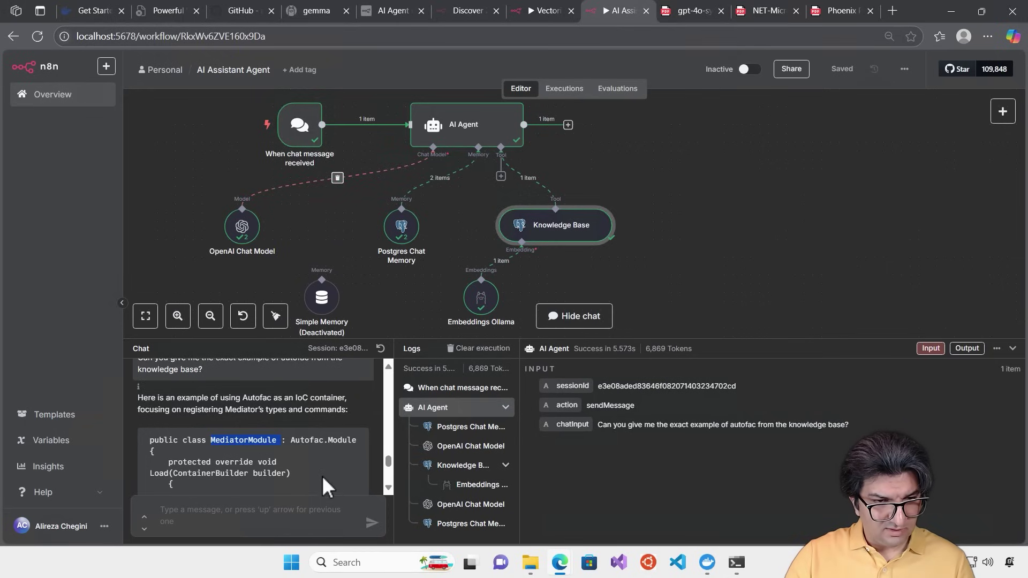
scroll(336, 457, "down", 1)
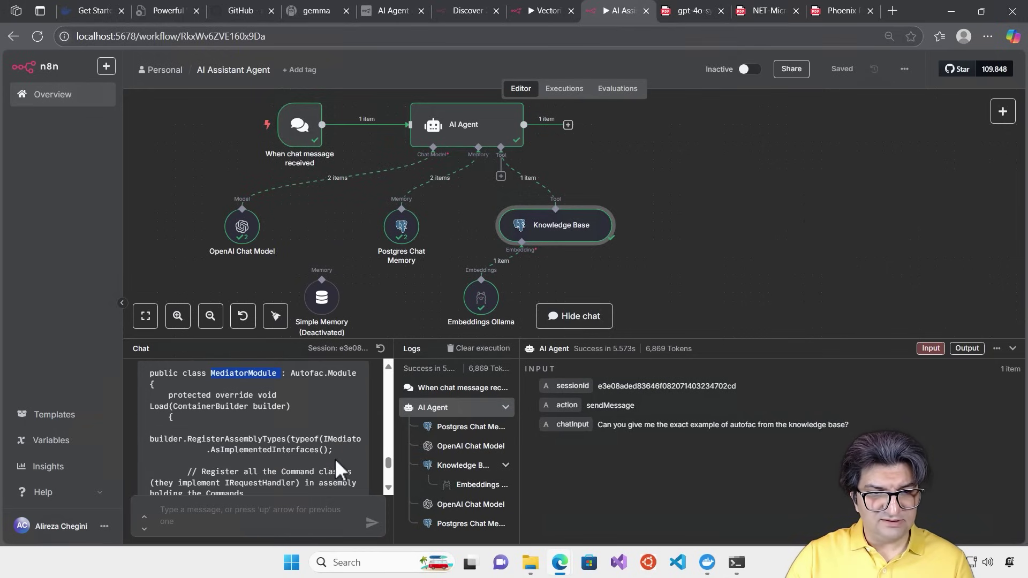
scroll(332, 461, "up", 1)
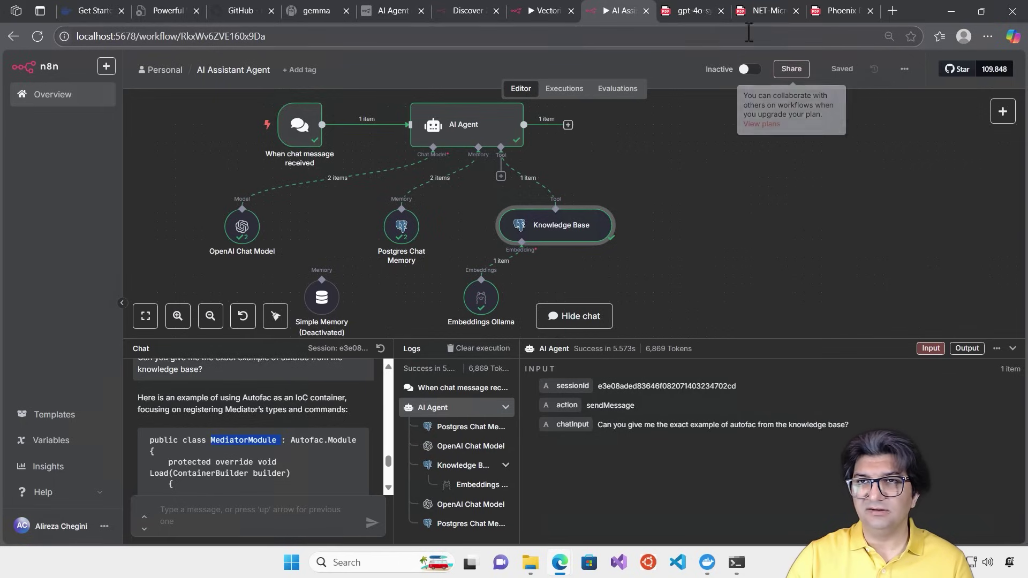
left_click(690, 12)
left_click(763, 12)
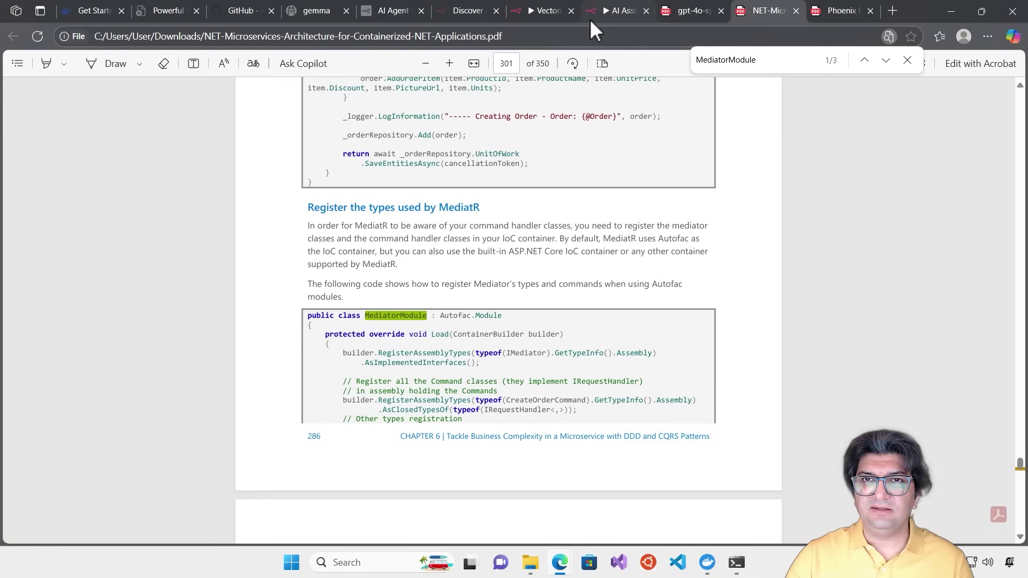
Go back through the n8n workflow and open The Phoenix Project PDF at its cover page
mouse_move(614, 16)
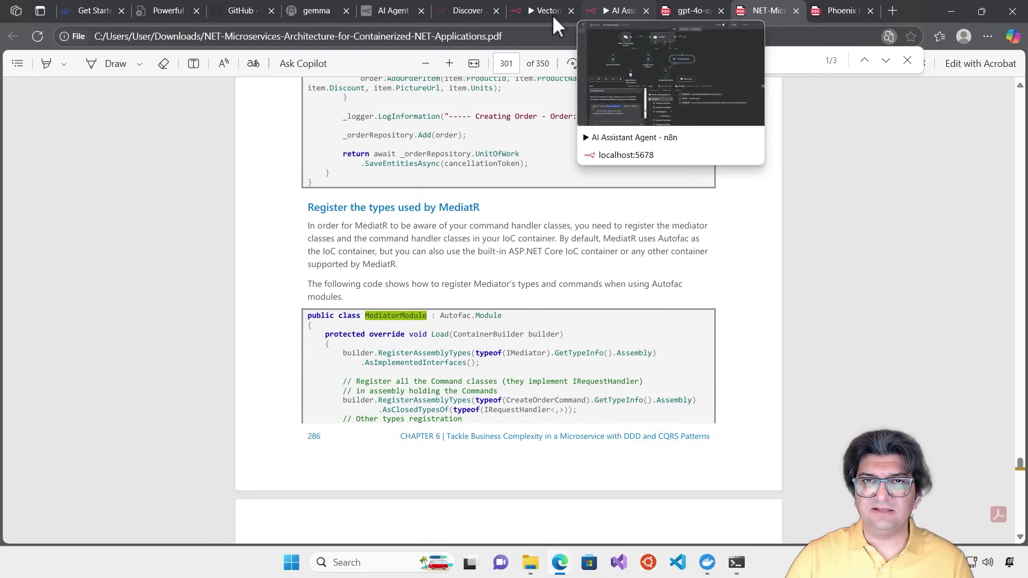
left_click(612, 16)
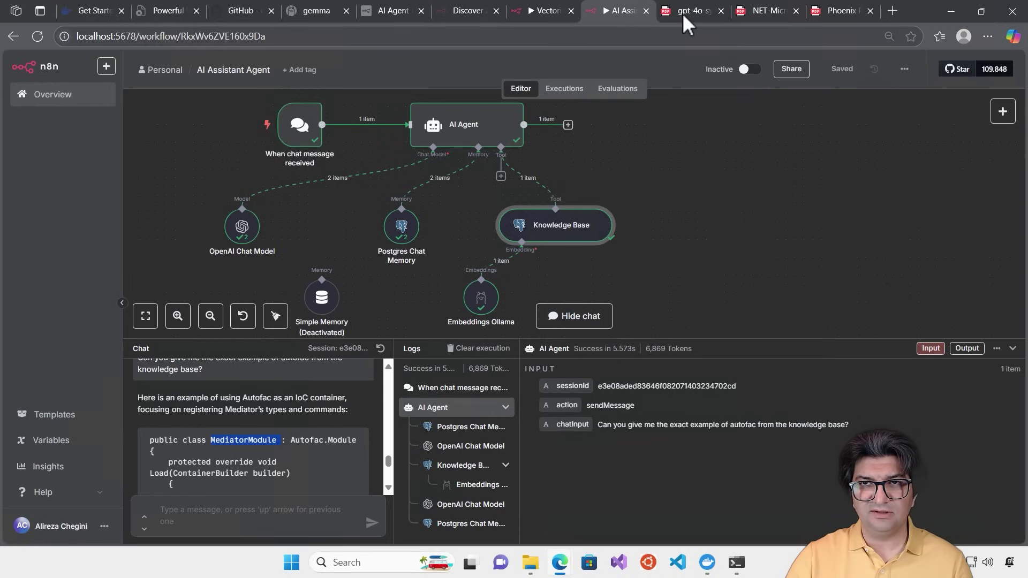
left_click(388, 488)
left_click(388, 488)
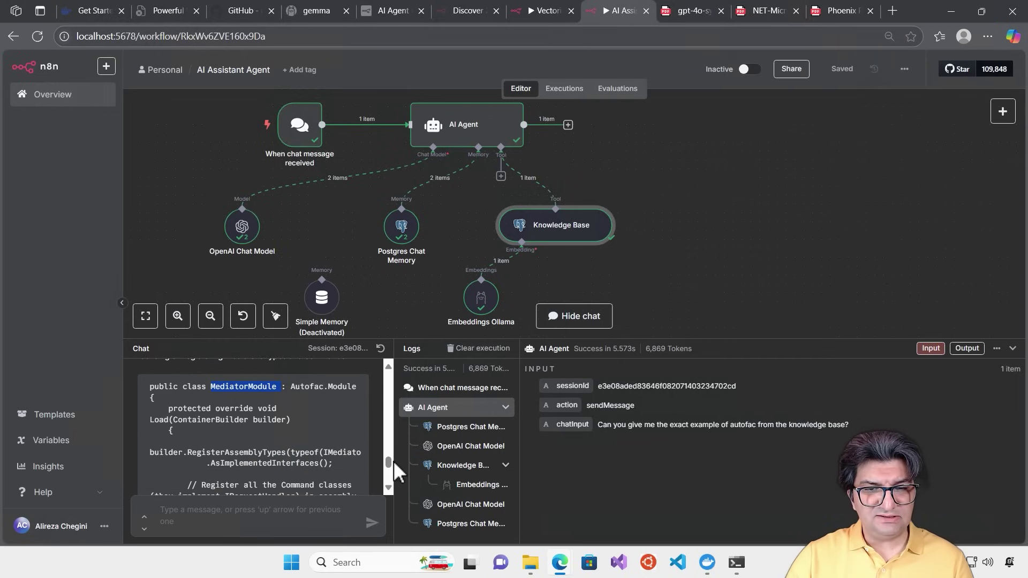
left_click(847, 10)
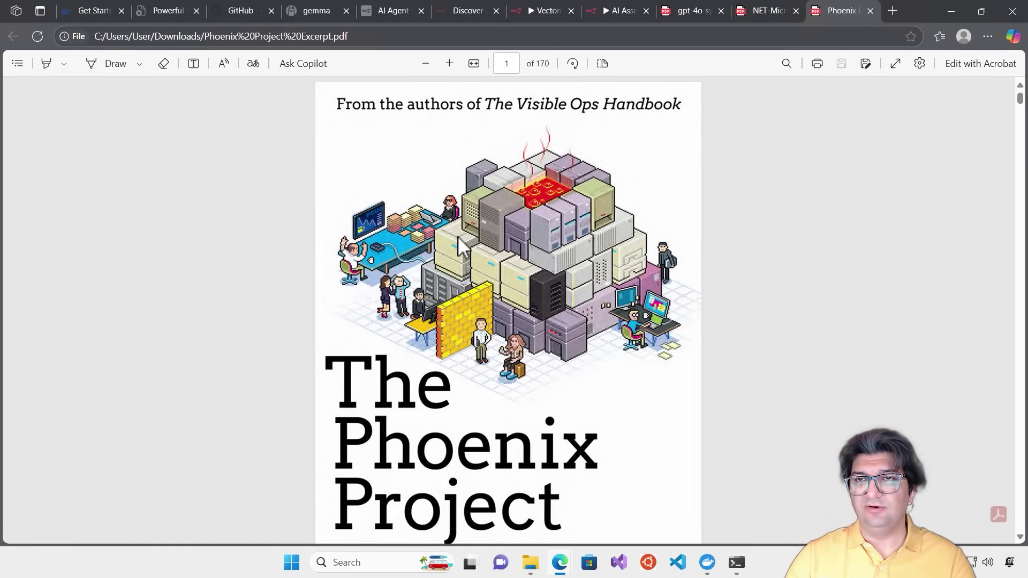
Head for the AI Assistant tab, leaving The Phoenix Project cover, page 1 of 170, open
mouse_move(757, 13)
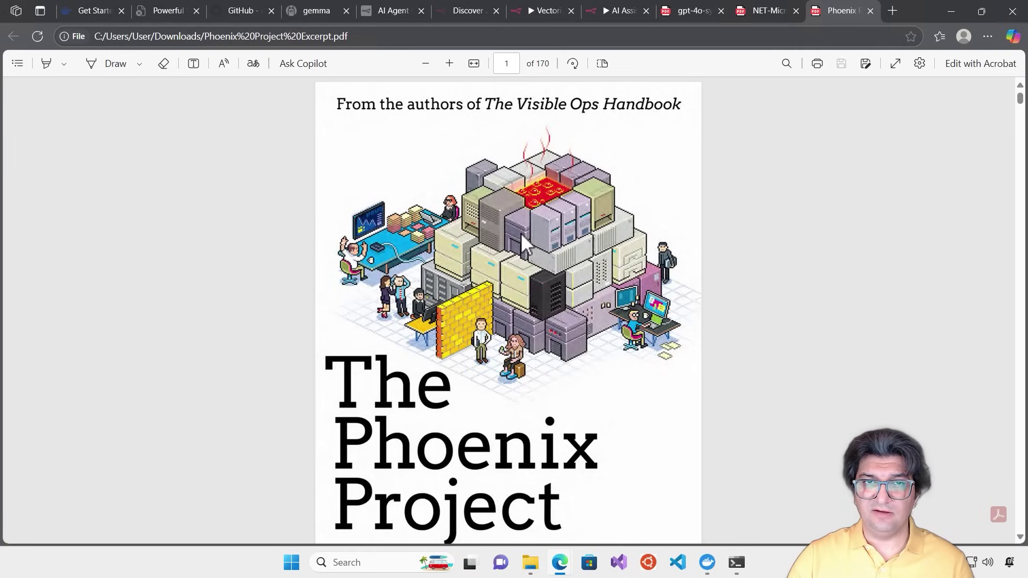
Ask the agent 'Do you have any information about the phoenix project in the knowledge base?'
left_click(613, 11)
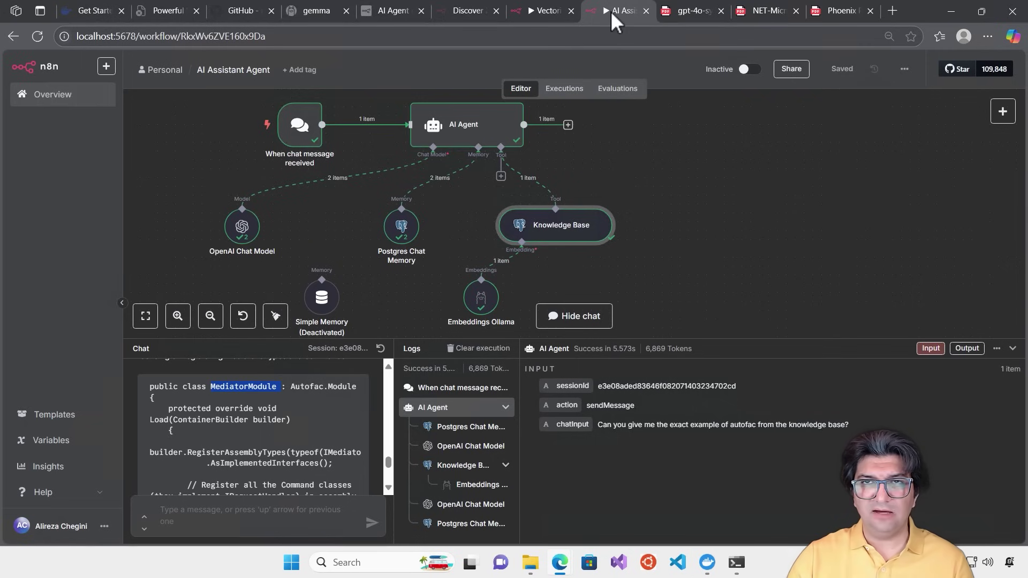
left_click_drag(388, 462, 381, 503)
left_click(234, 511)
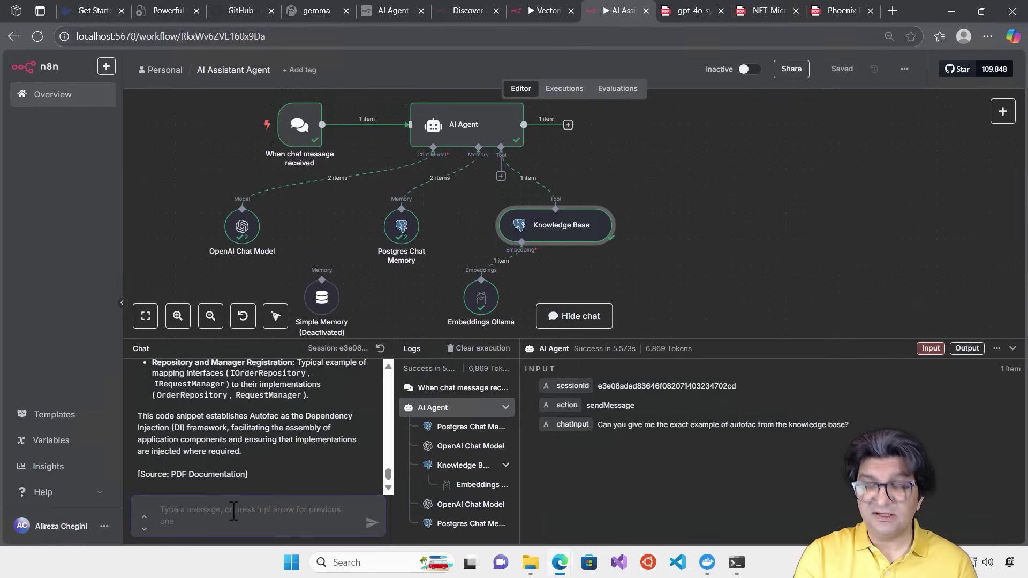
type("Do you know")
key("BackSpace")
key("BackSpace")
key("BackSpace")
key("BackSpace")
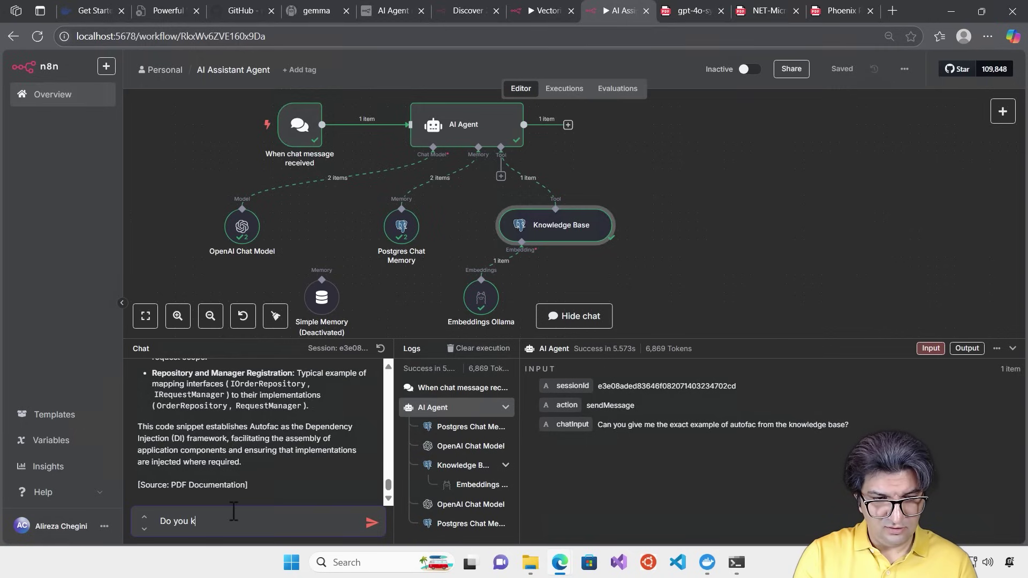
type("have any information ")
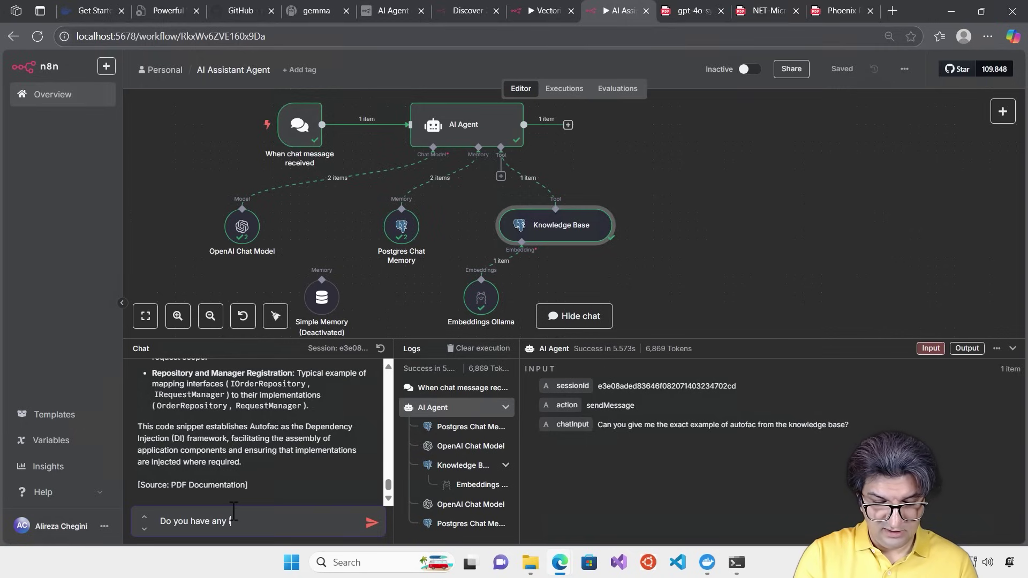
type("ab")
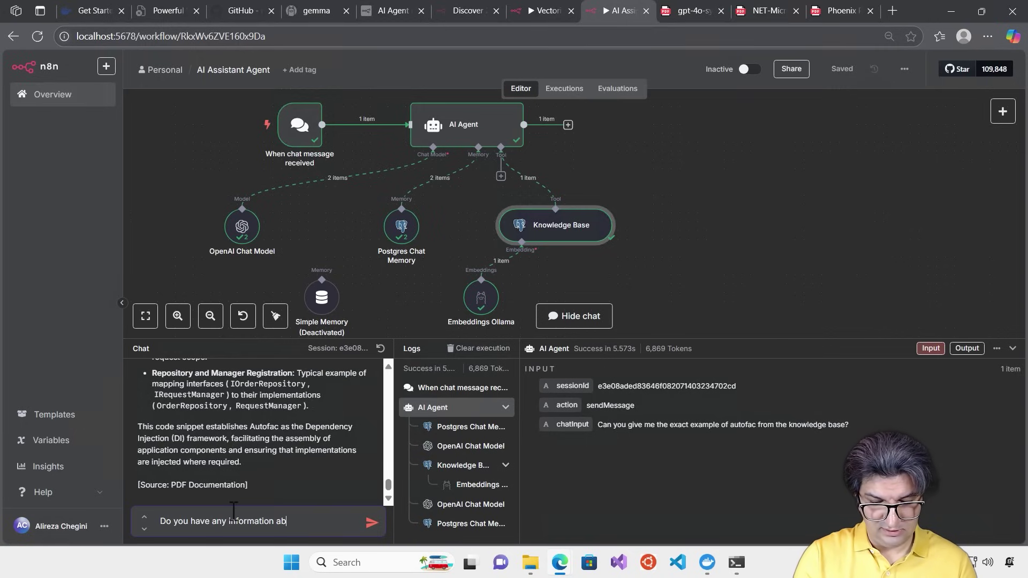
type("out the ph")
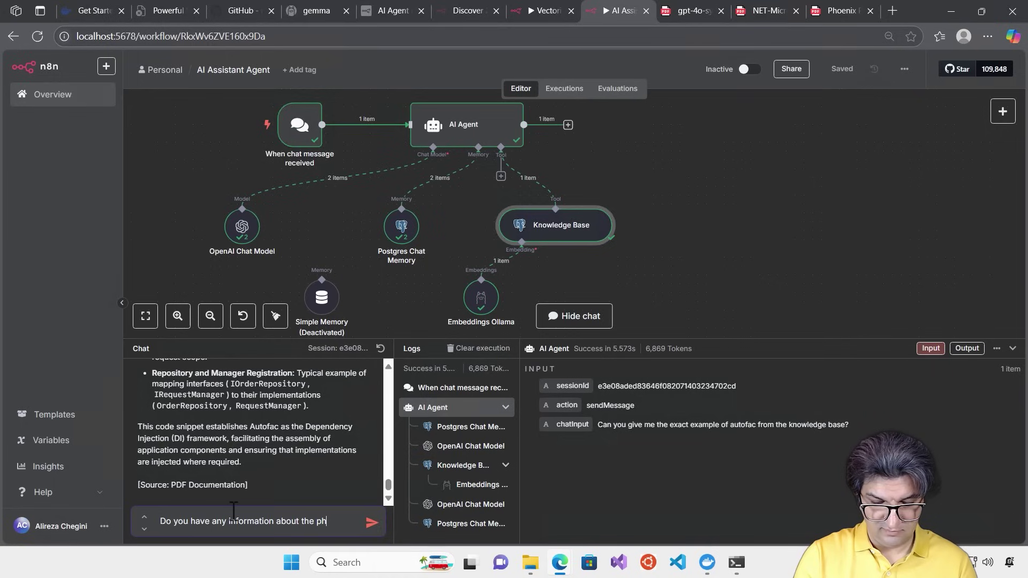
type("oenix project in the knwledge base?")
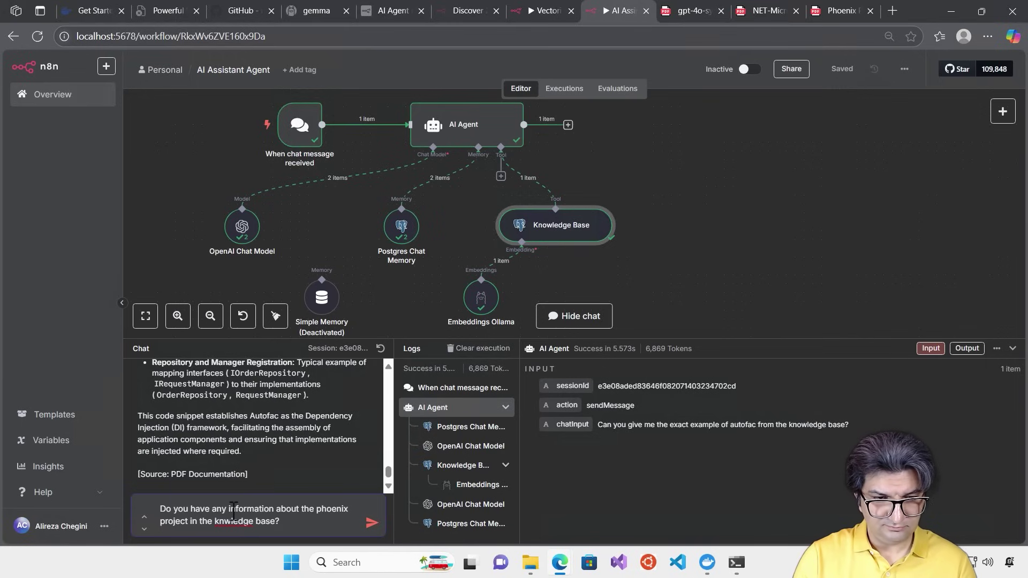
key("Left")
key("Left")
key("Left")
key("Left")
key("Left")
key("Left")
key("Left")
key("Left")
key("Left")
key("Left")
key("Left")
type("o")
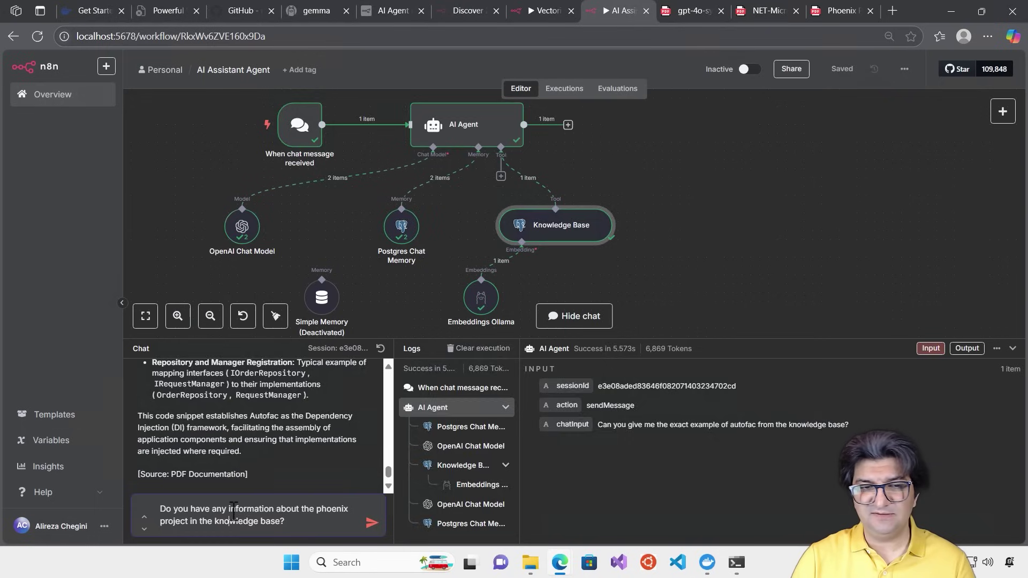
key("Return")
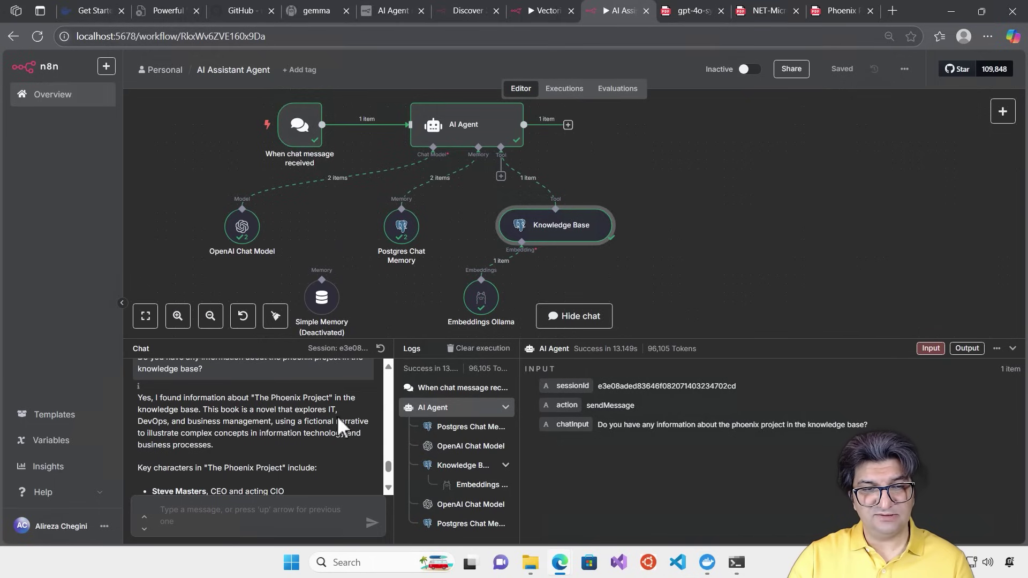
Read the agent's Phoenix Project summary citing pages 112, 162 and 98
scroll(205, 440, "down", 1)
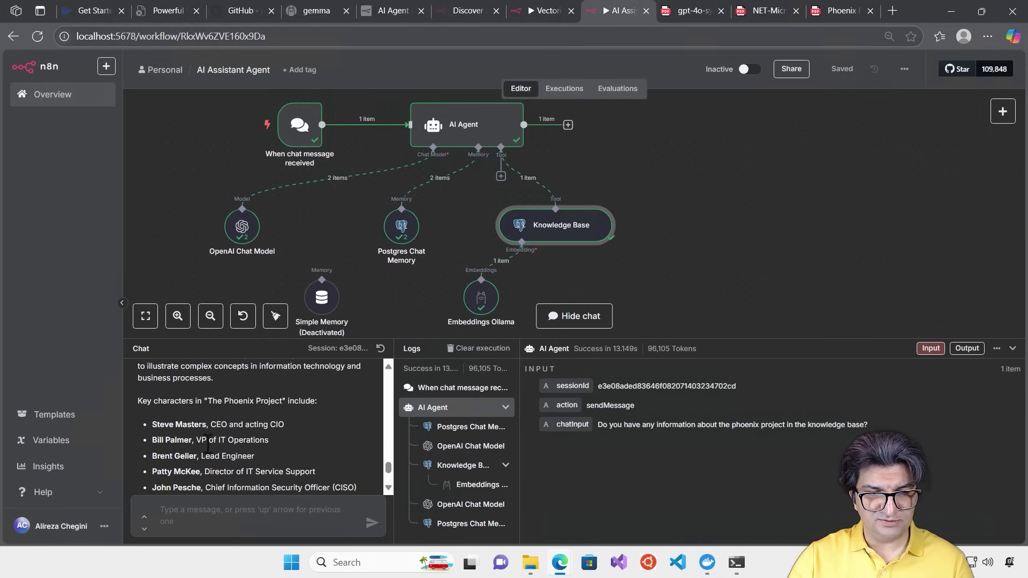
scroll(271, 433, "down", 3)
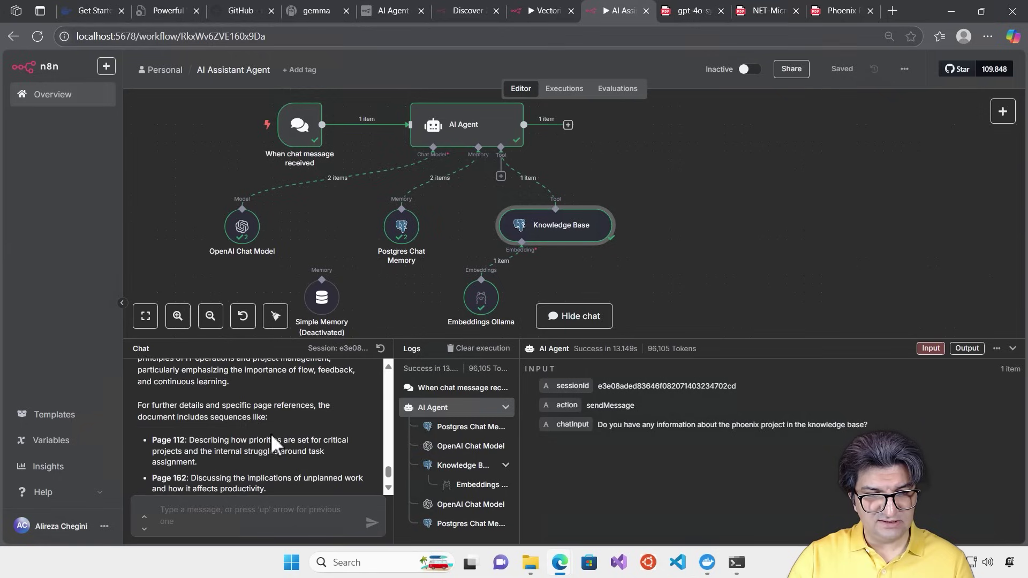
scroll(271, 443, "down", 1)
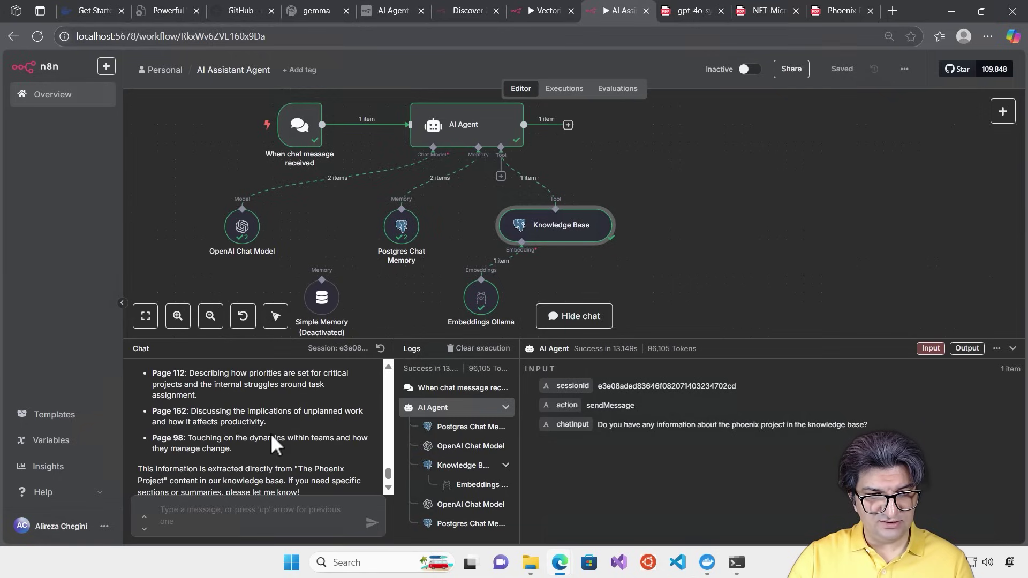
scroll(281, 437, "up", 1)
scroll(282, 429, "down", 1)
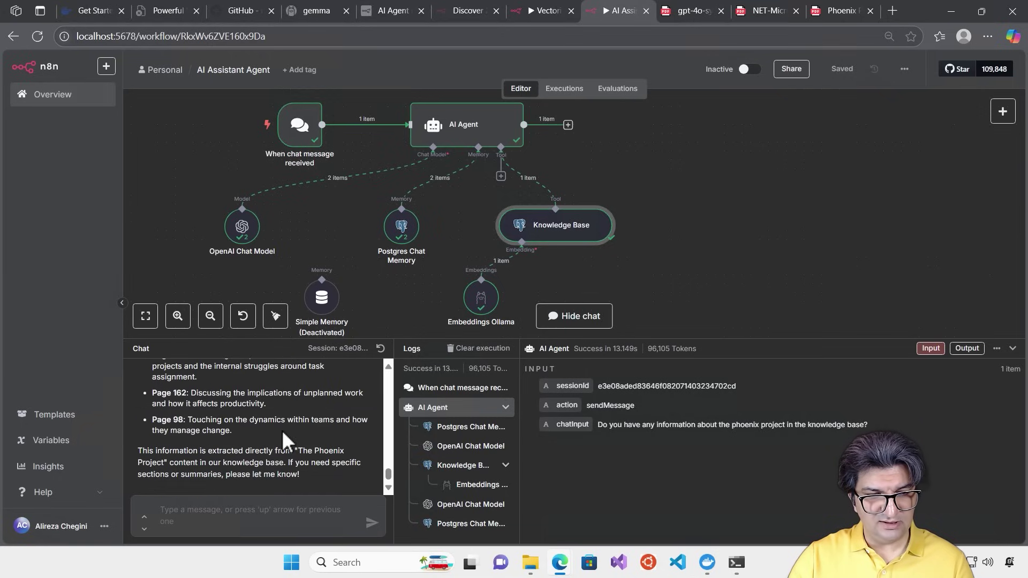
left_click(271, 500)
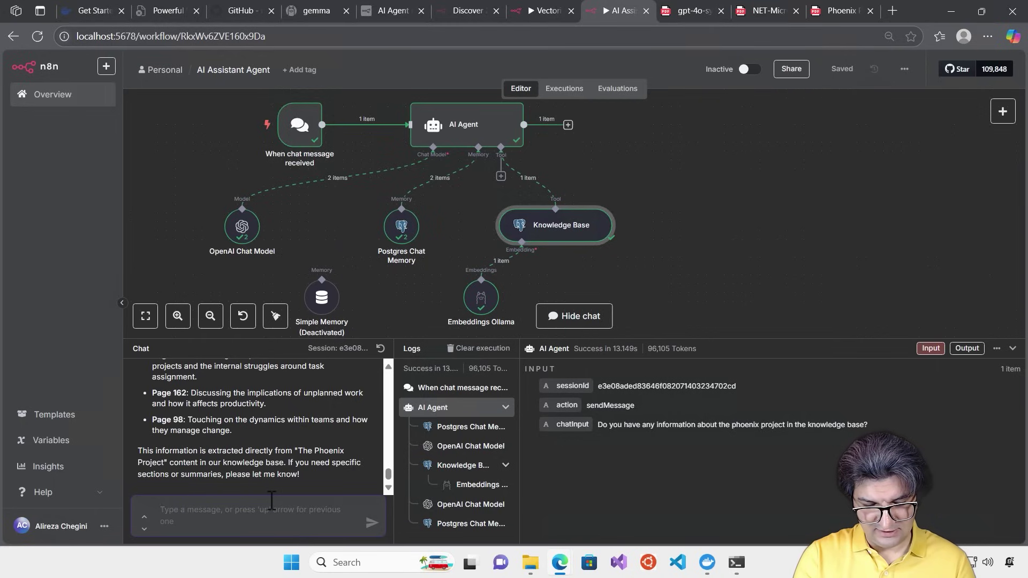
Ask the agent 'How many pages of this novel we have in the knowledge base?'
type("How many ")
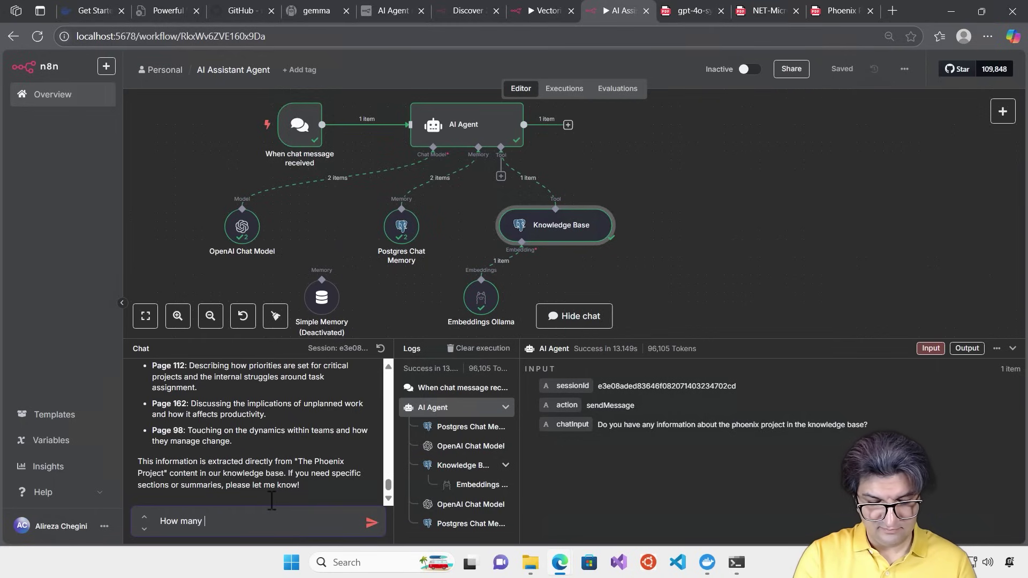
type("page")
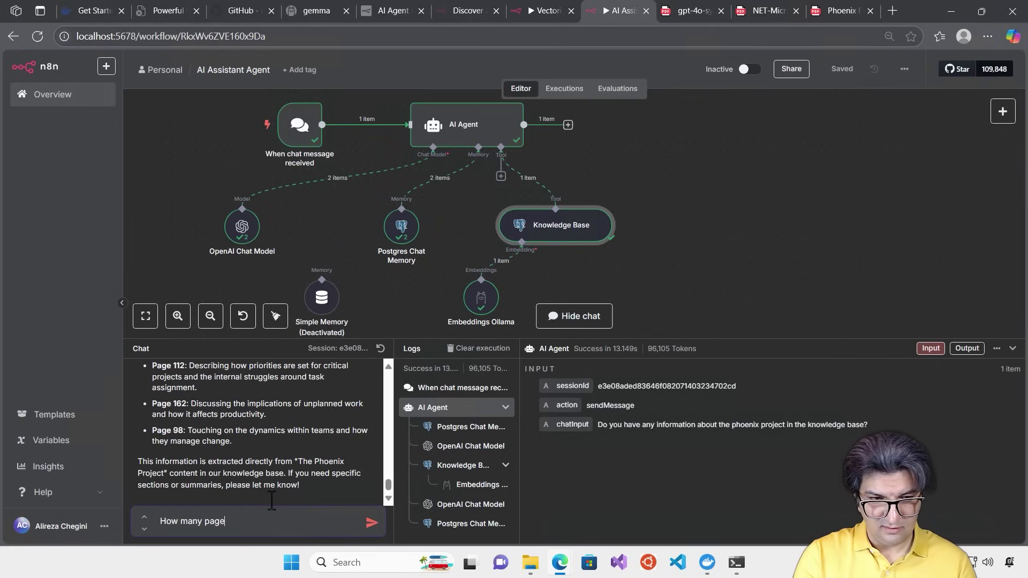
type("s of this novel we have i")
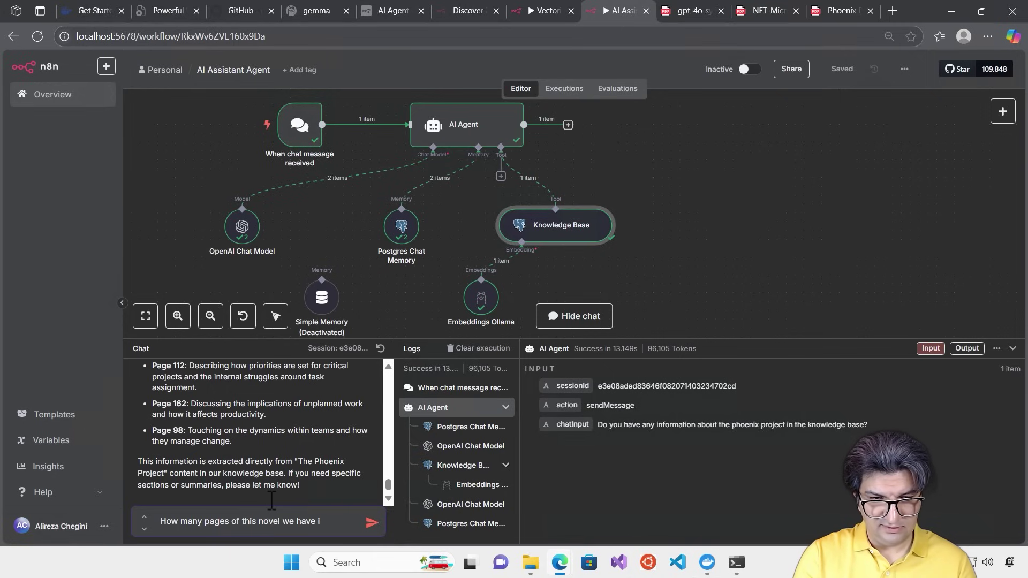
type("n the know")
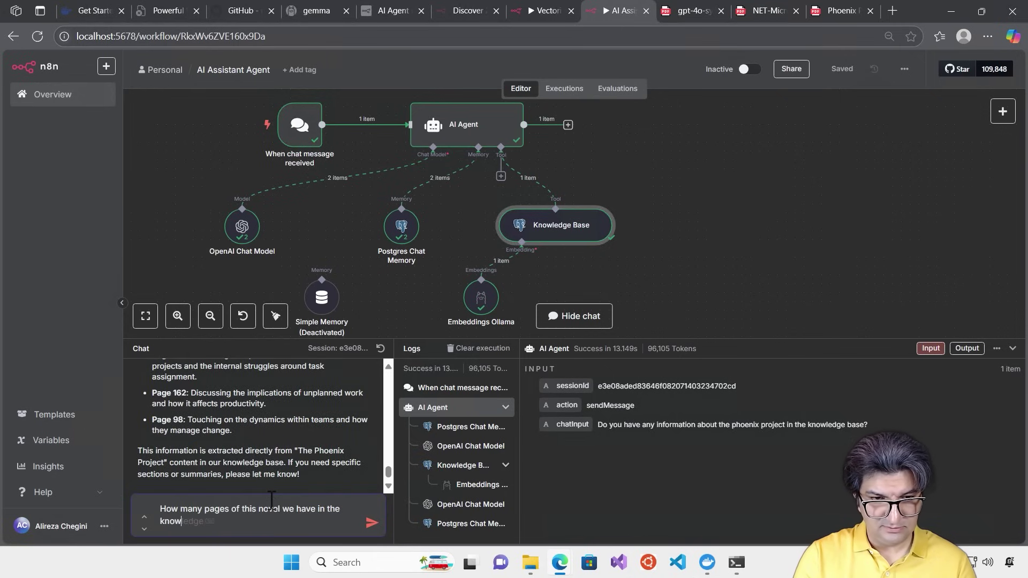
type("ledg")
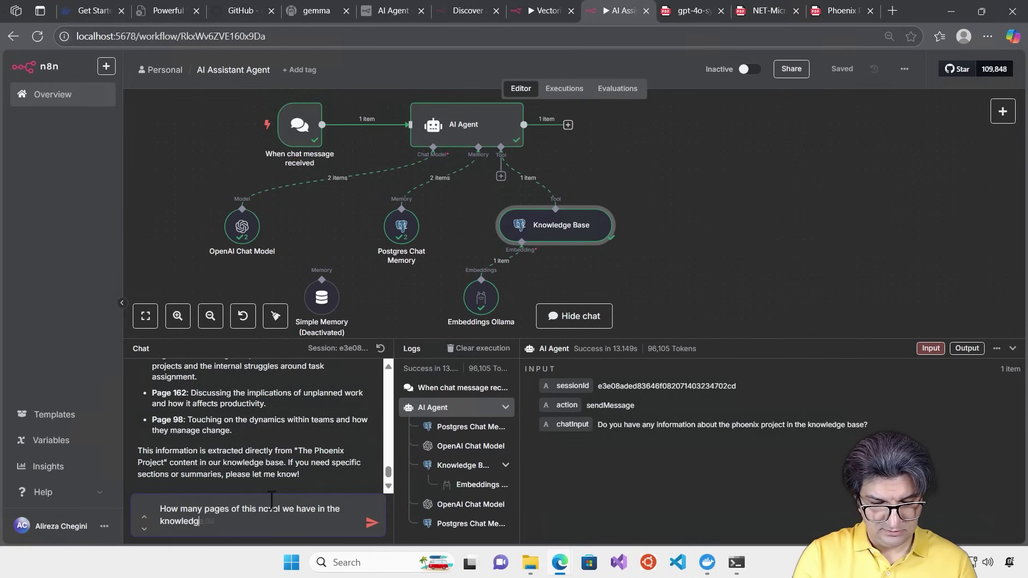
type("e base")
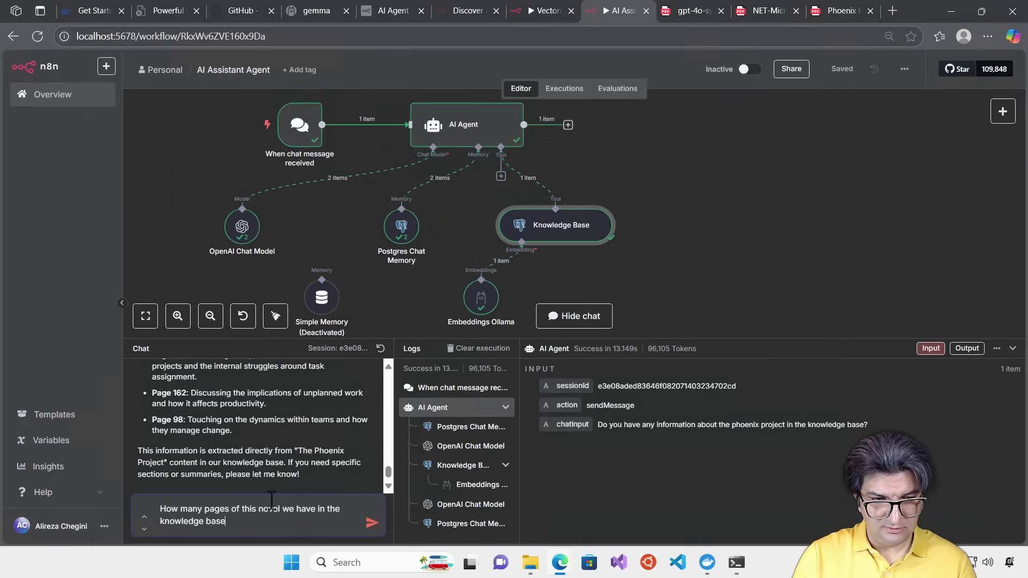
type("?")
key("Return")
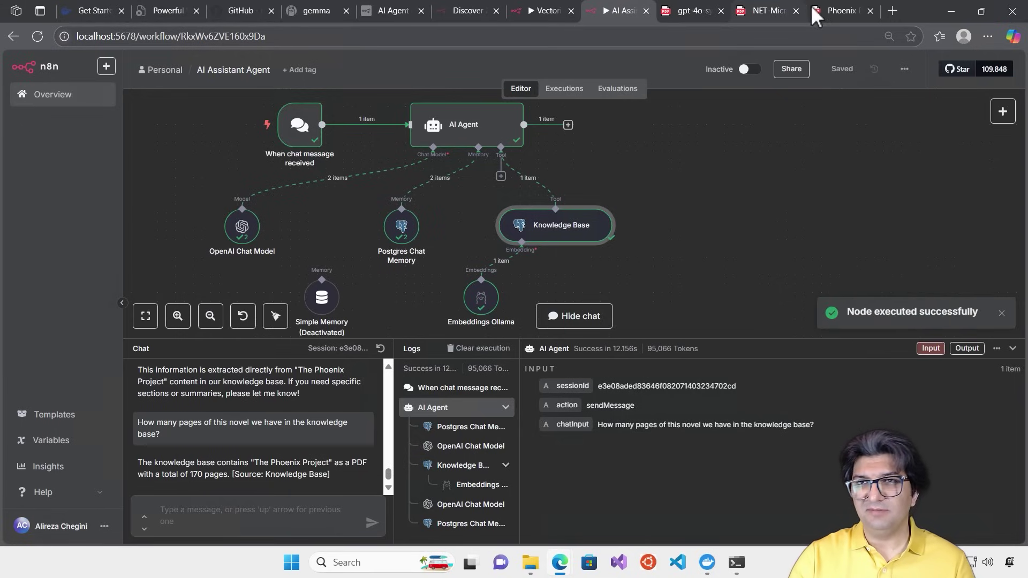
left_click(831, 10)
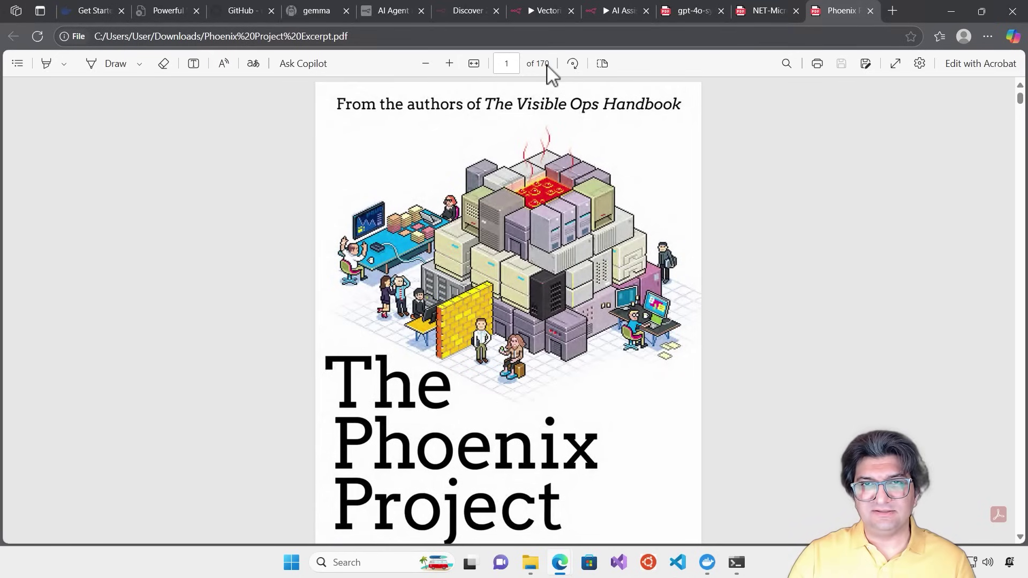
left_click(624, 11)
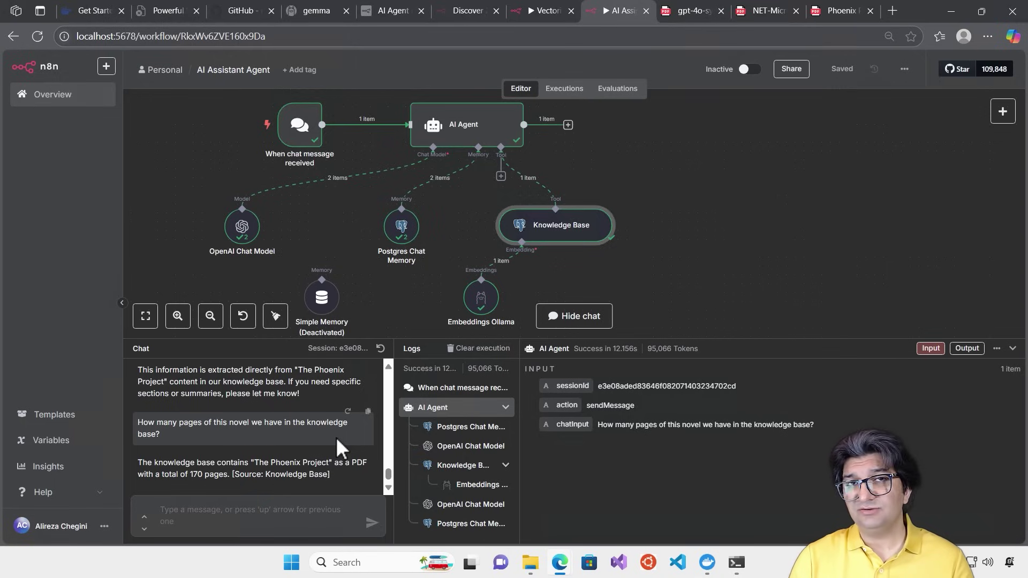
Ask 'Can you give me the high level overview of files you have in the knowledge base?'
left_click(268, 515)
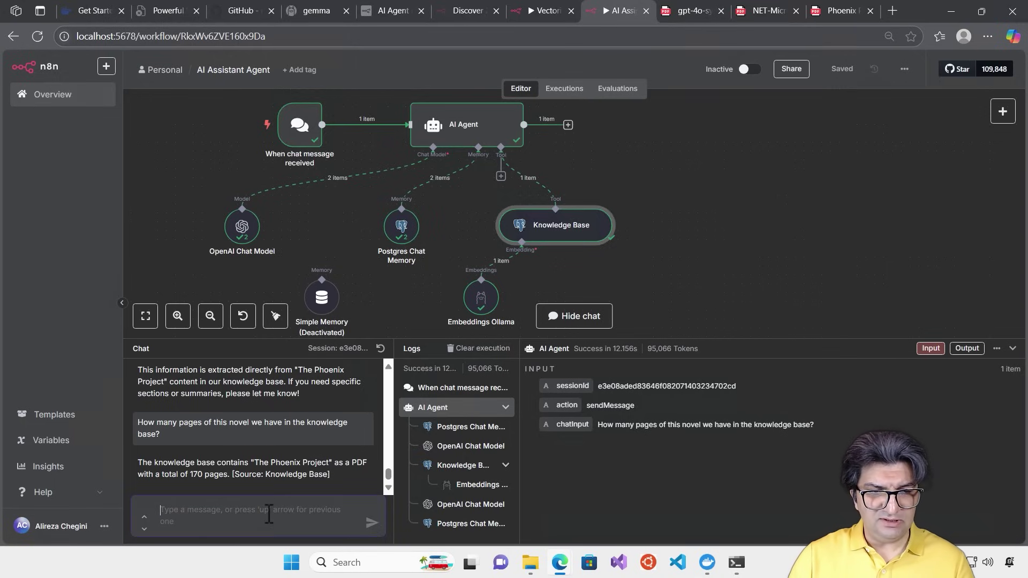
type("Can you ")
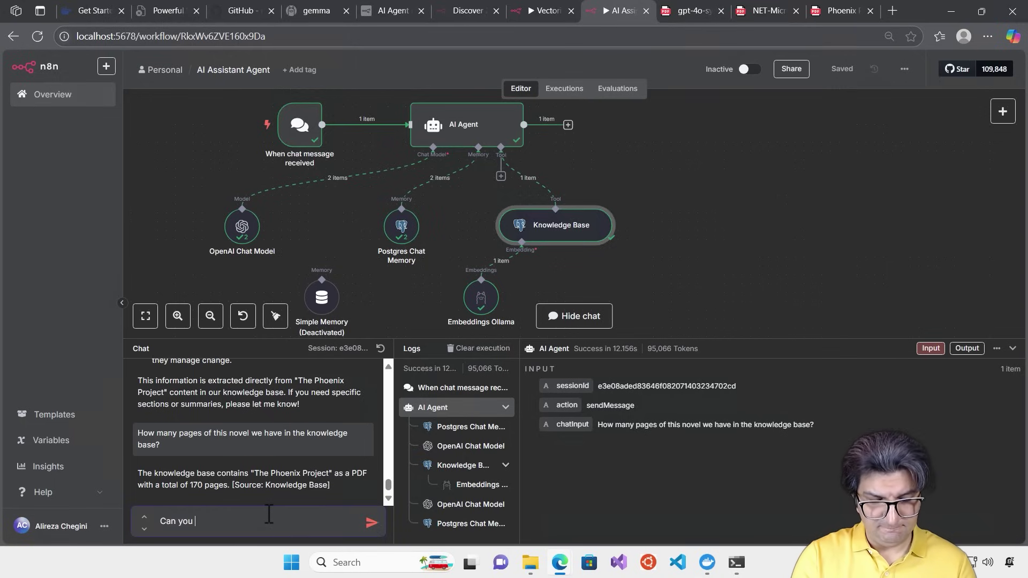
type("give me the high level")
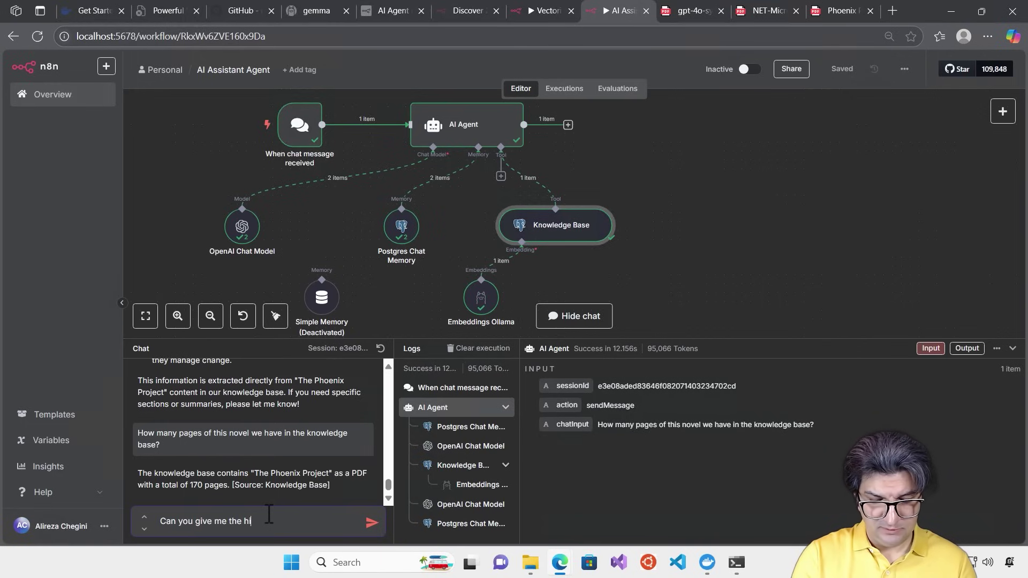
type("verview of files you have in the")
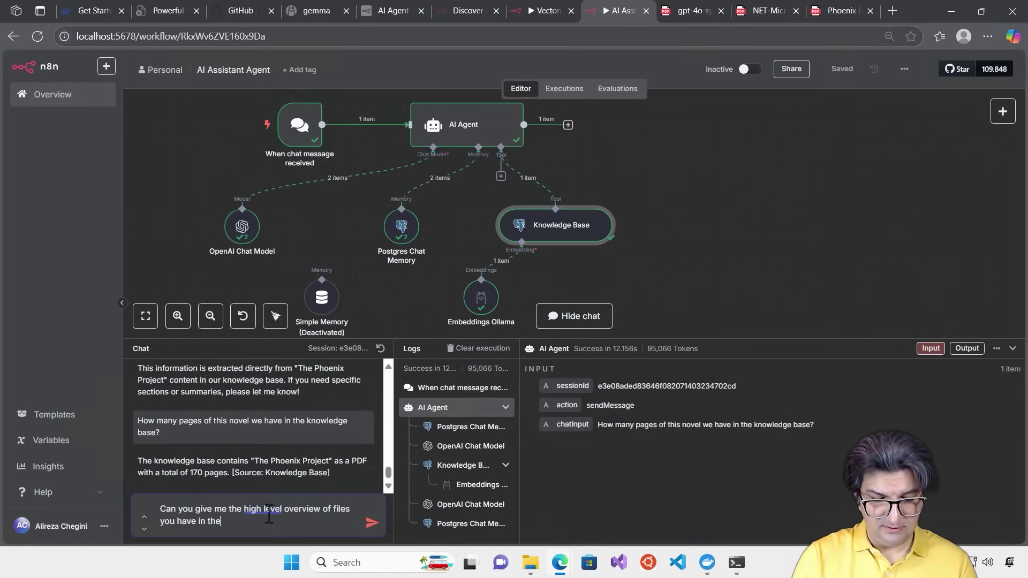
type(" know")
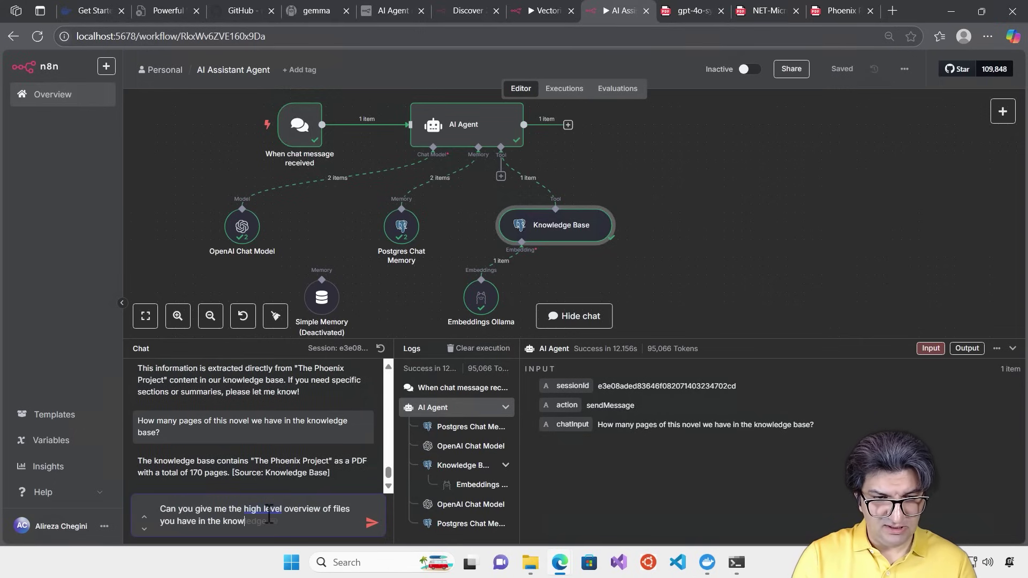
type("ledge ")
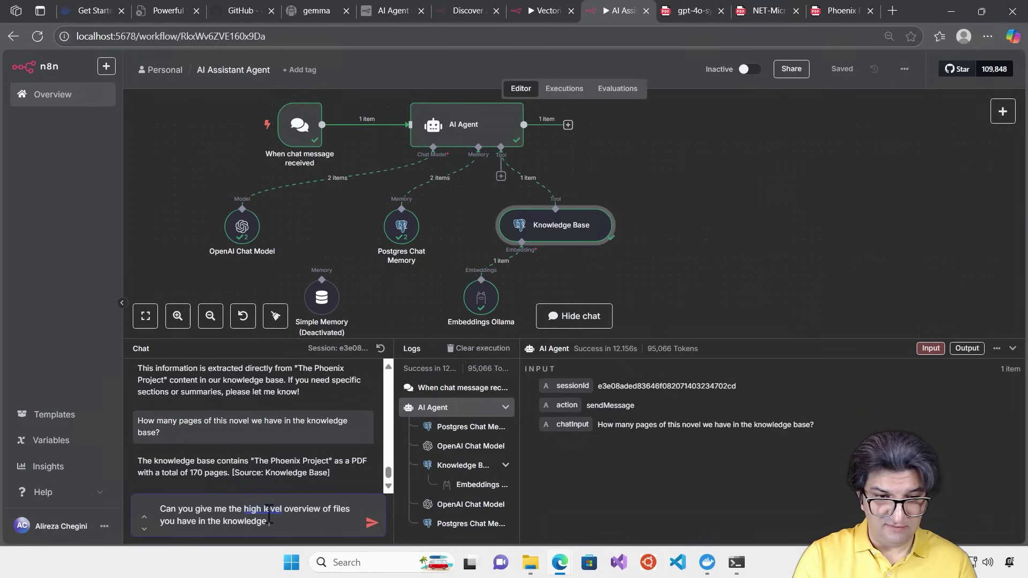
type("base?")
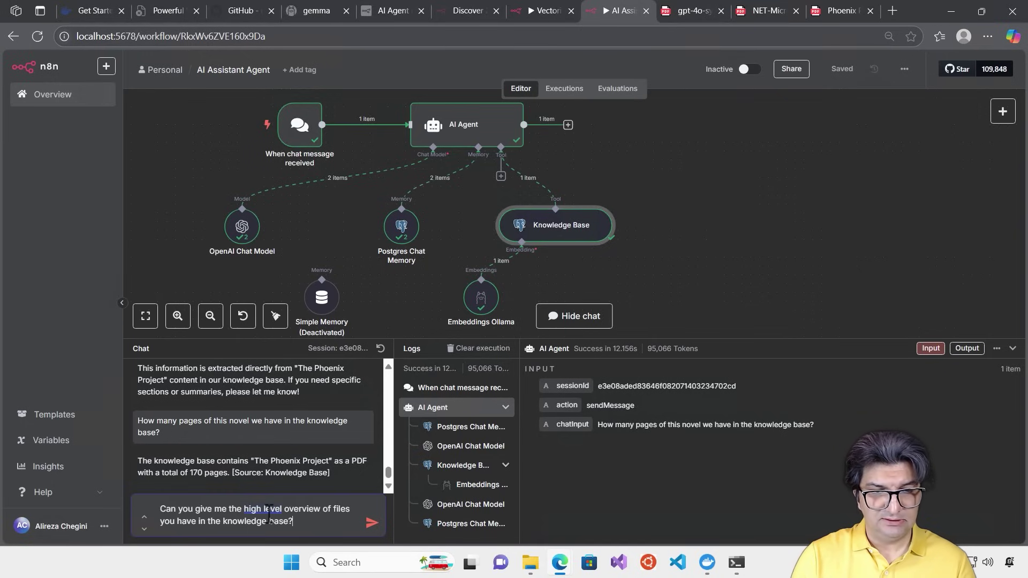
key("Return")
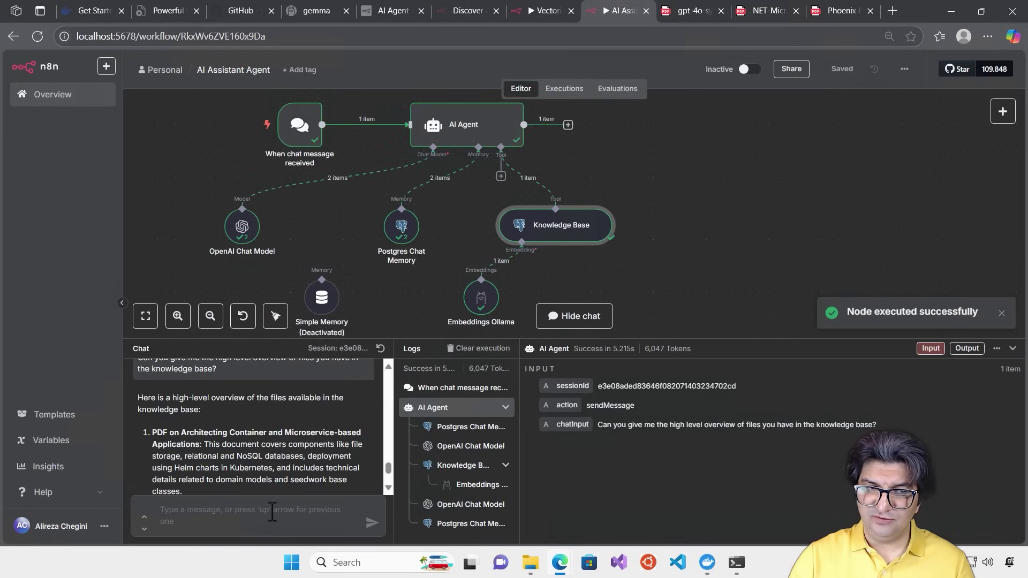
Read through the agent's overview reply citing the microservices PDF's 350 pages
scroll(224, 458, "down", 1)
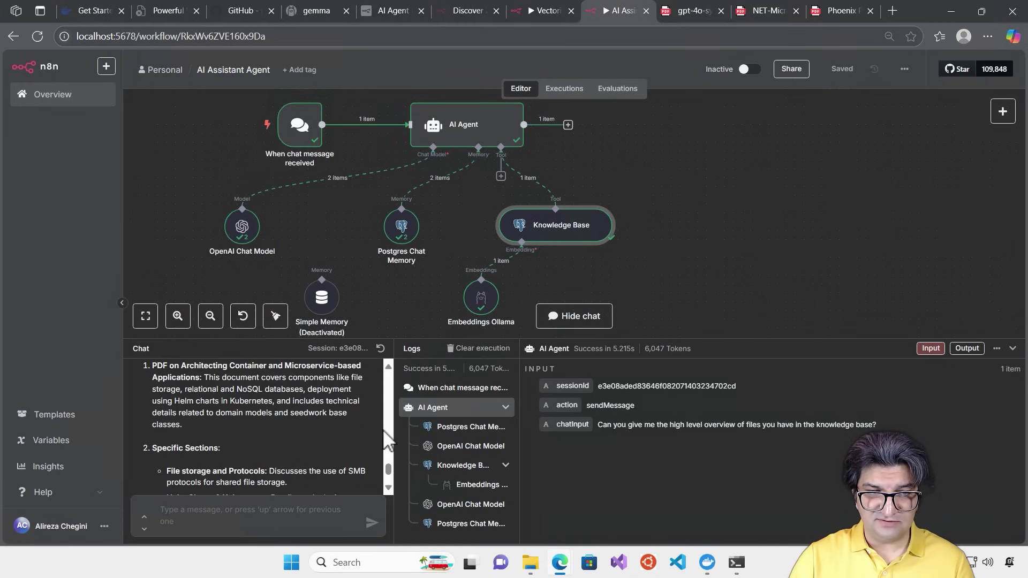
scroll(268, 434, "down", 5)
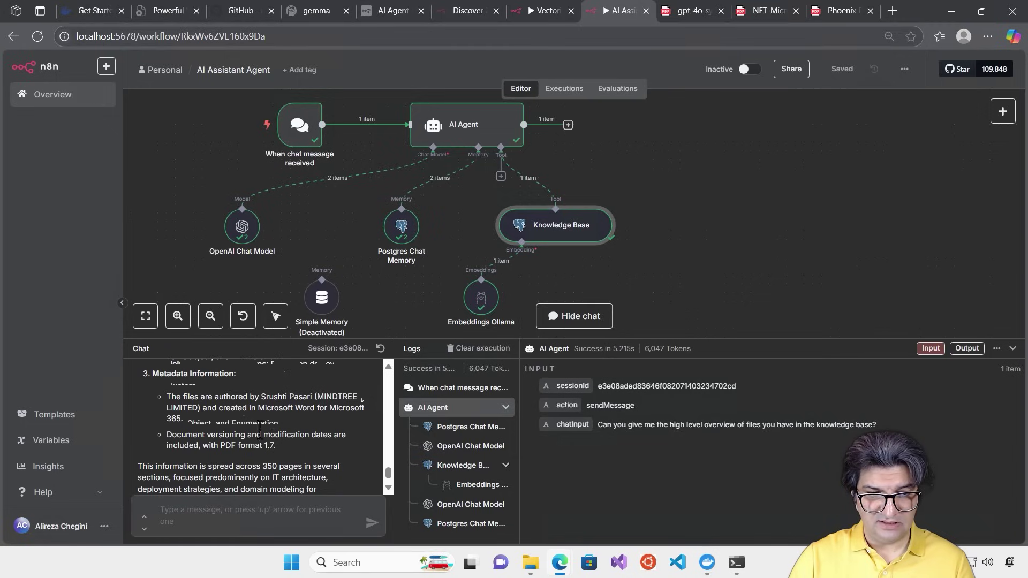
scroll(272, 422, "down", 1)
scroll(273, 421, "up", 5)
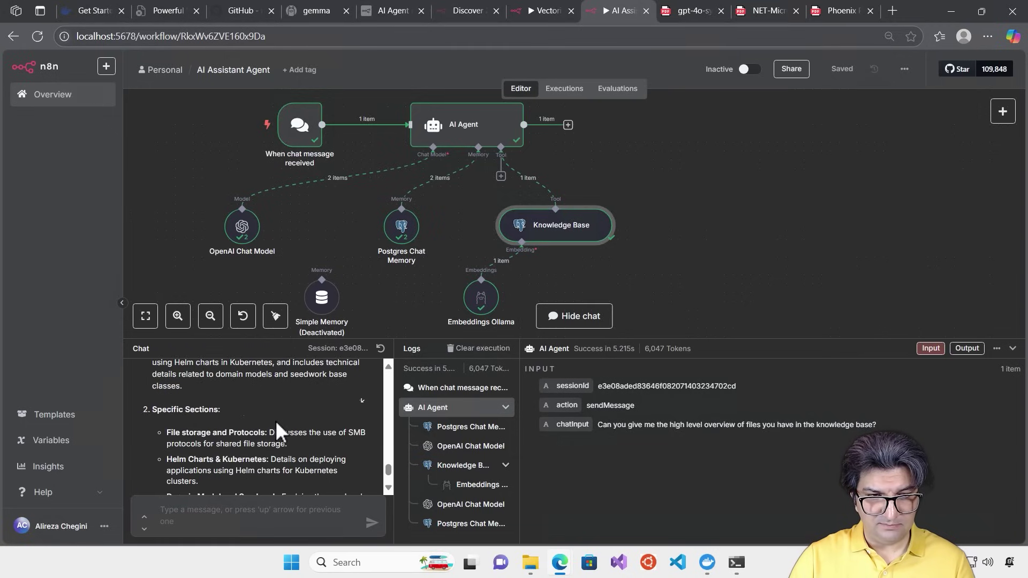
scroll(308, 394, "up", 2)
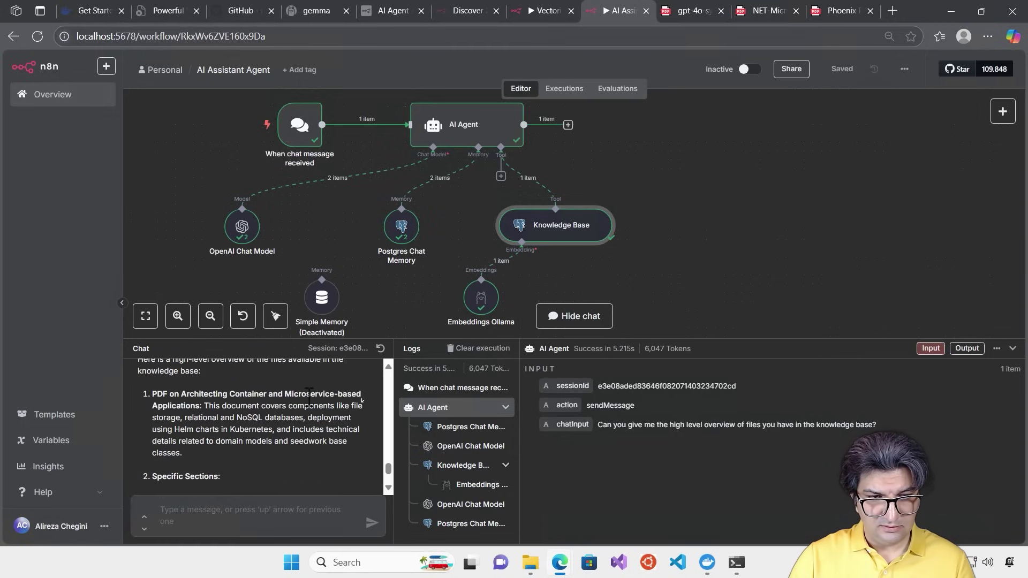
scroll(310, 397, "up", 4)
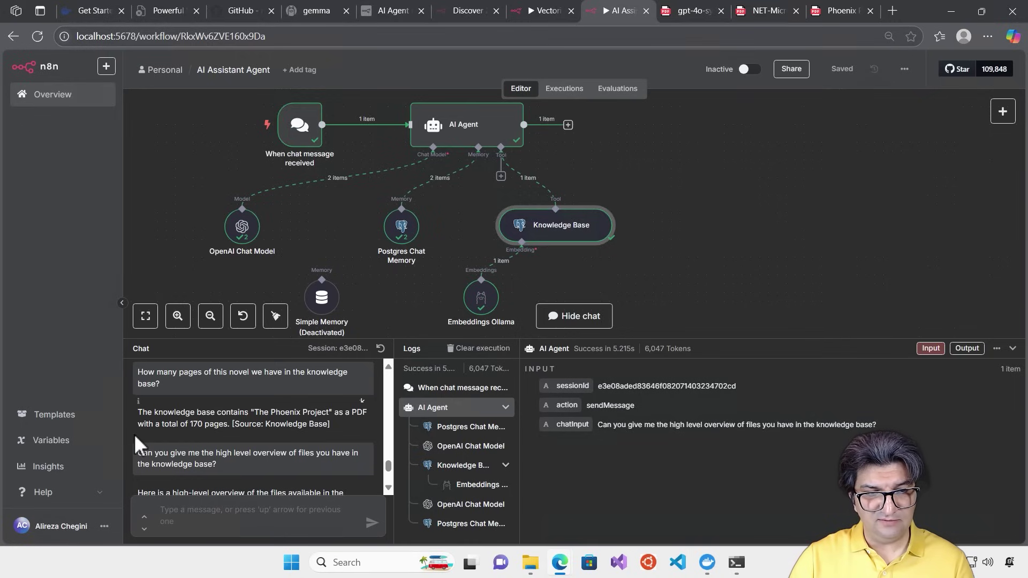
scroll(217, 432, "down", 2)
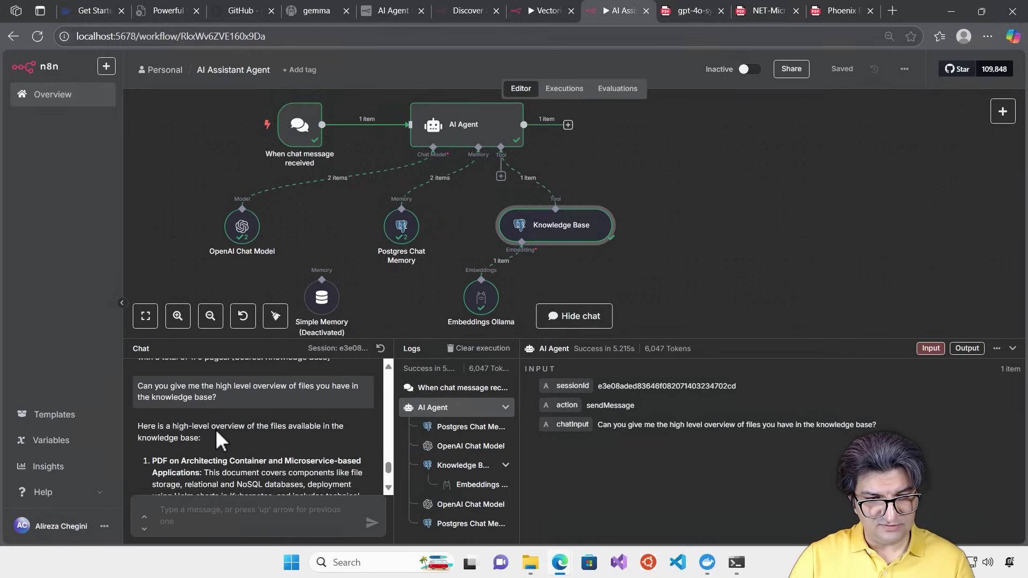
scroll(175, 448, "down", 2)
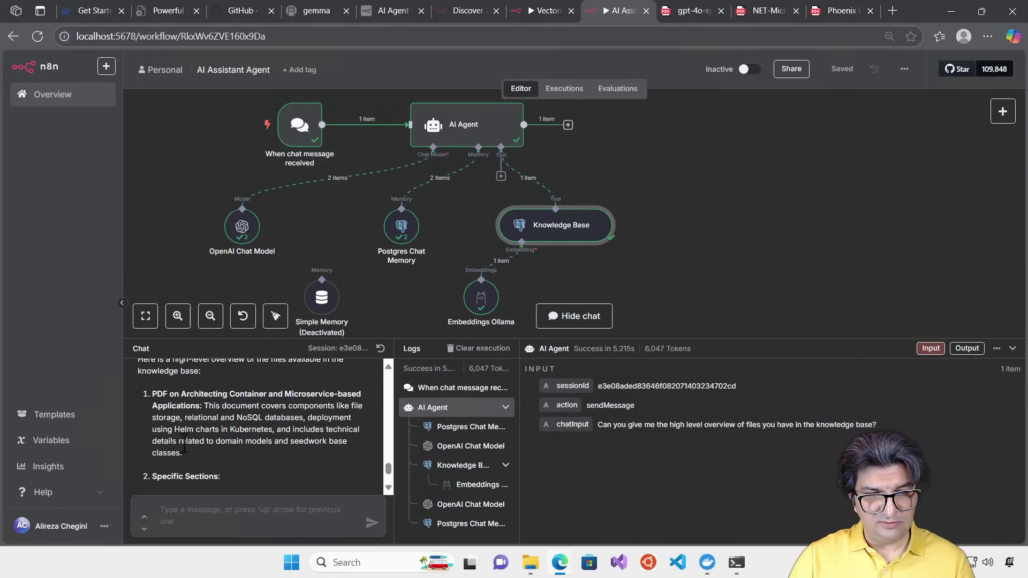
scroll(223, 431, "down", 2)
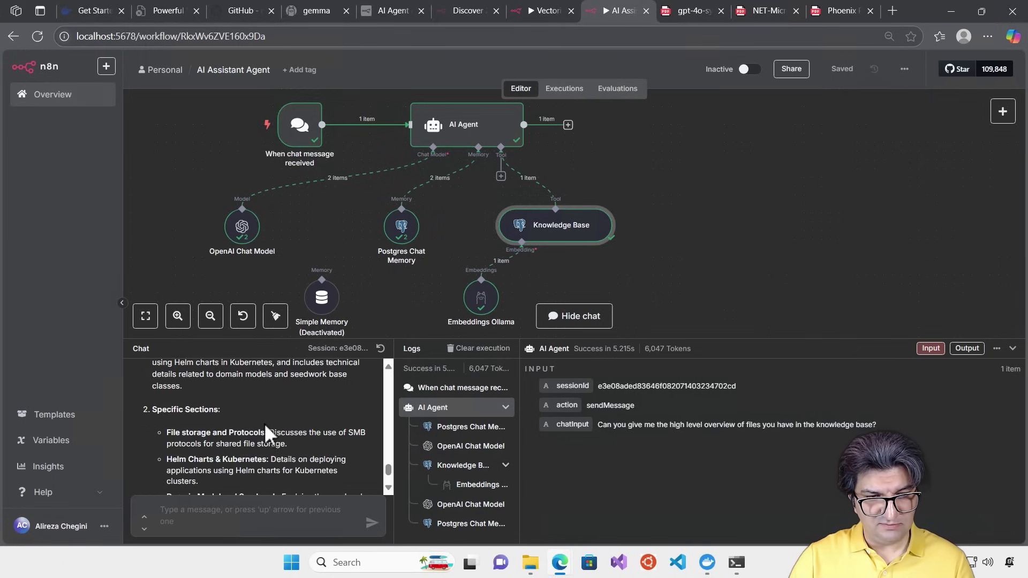
scroll(261, 426, "down", 2)
scroll(263, 428, "down", 2)
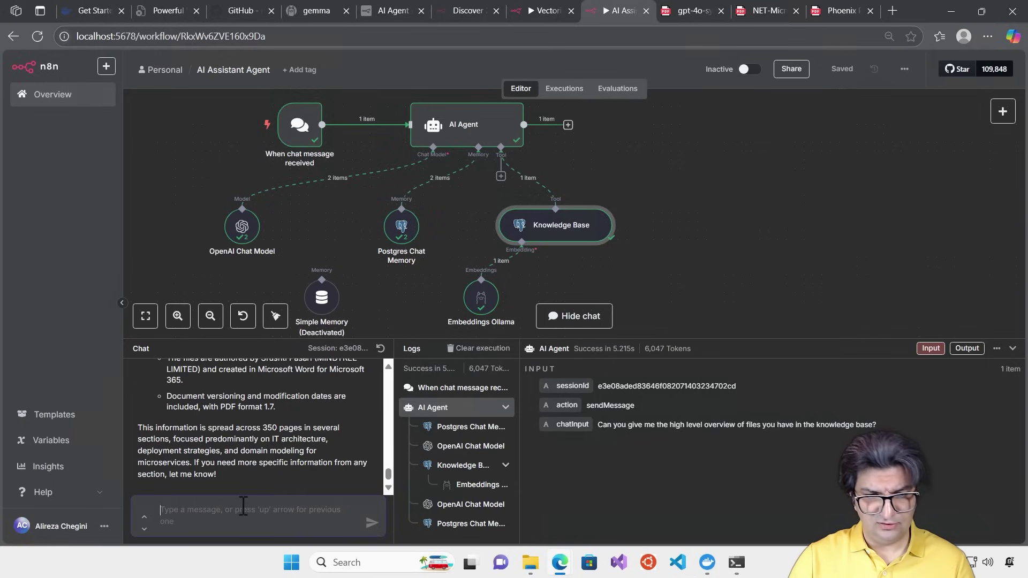
Ask 'I assume you have another file in the knowledge base as well, right?' and read the reply
left_click(243, 505)
type("I assume you have anothe")
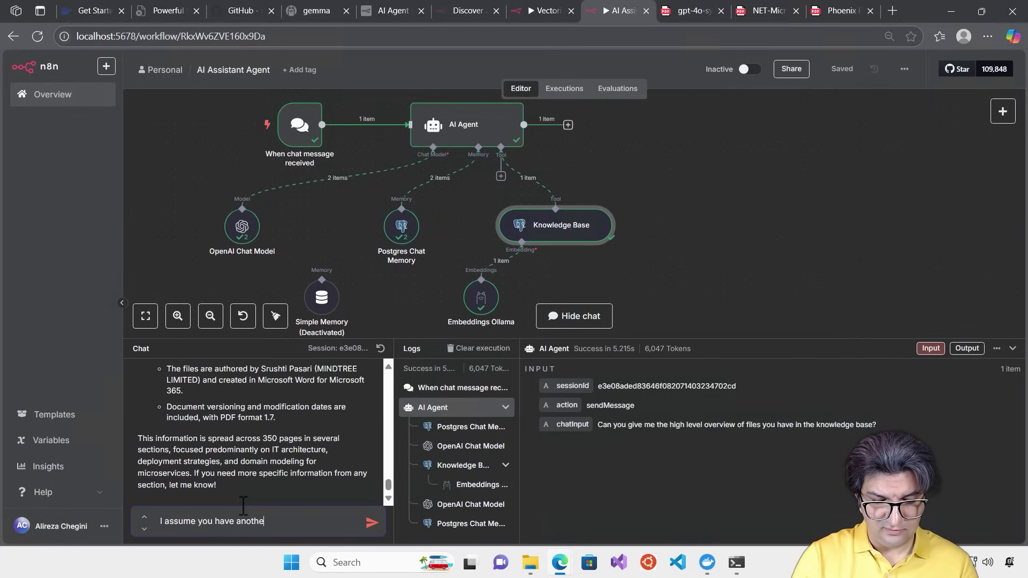
type("r file in the knowledge base as well, right?")
key("Return")
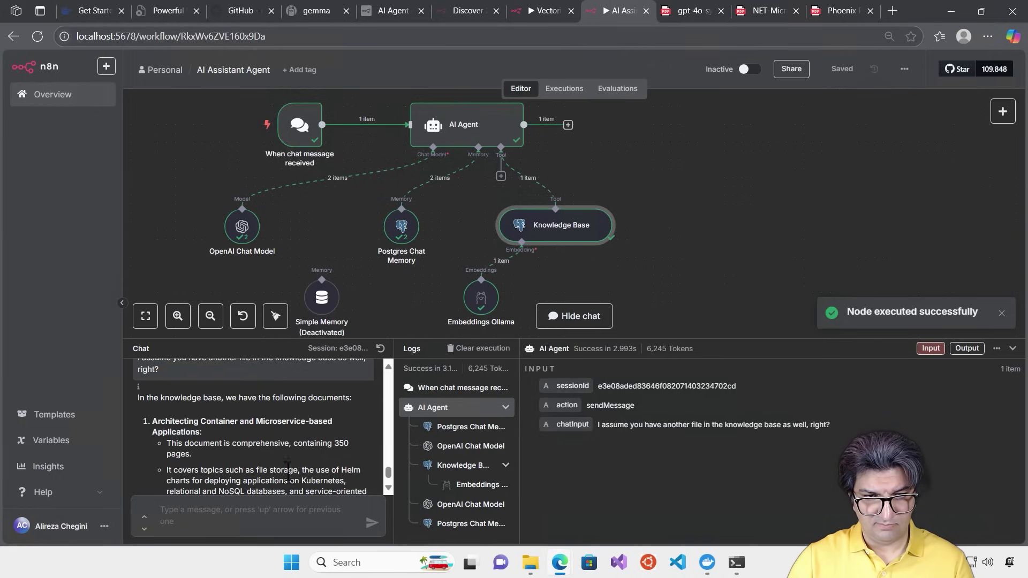
scroll(280, 441, "down", 2)
scroll(277, 439, "up", 2)
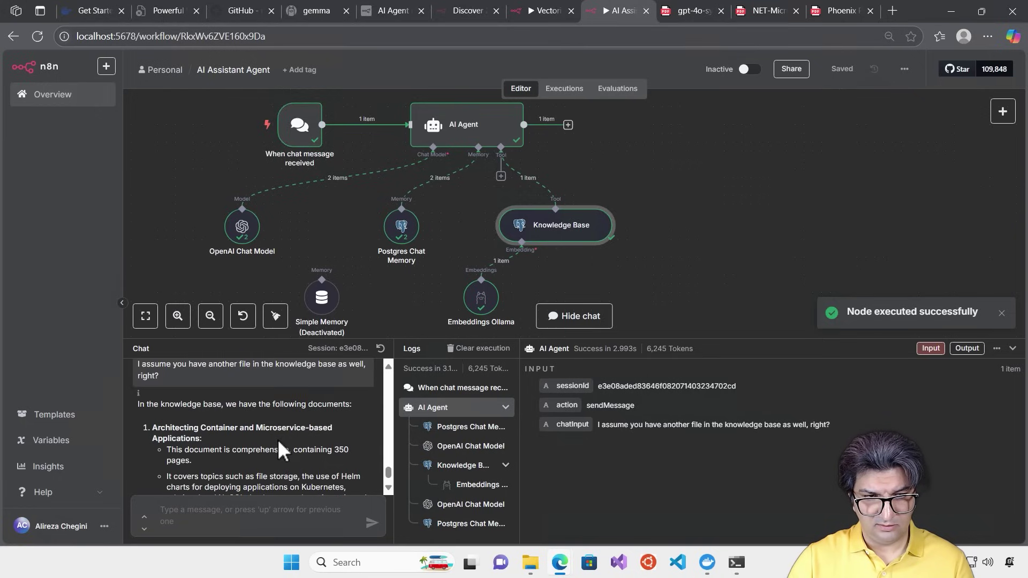
scroll(278, 439, "down", 2)
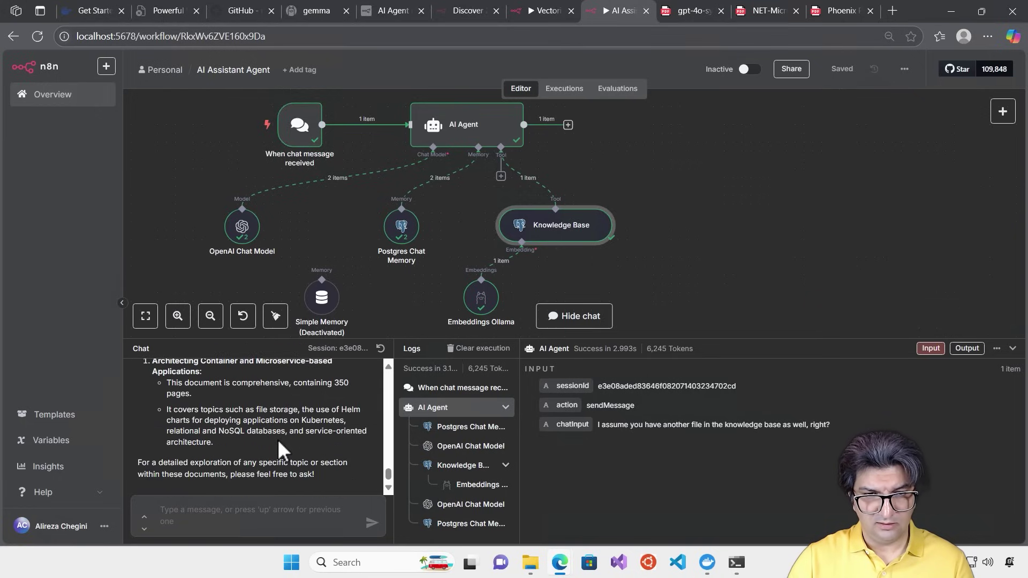
scroll(282, 445, "up", 2)
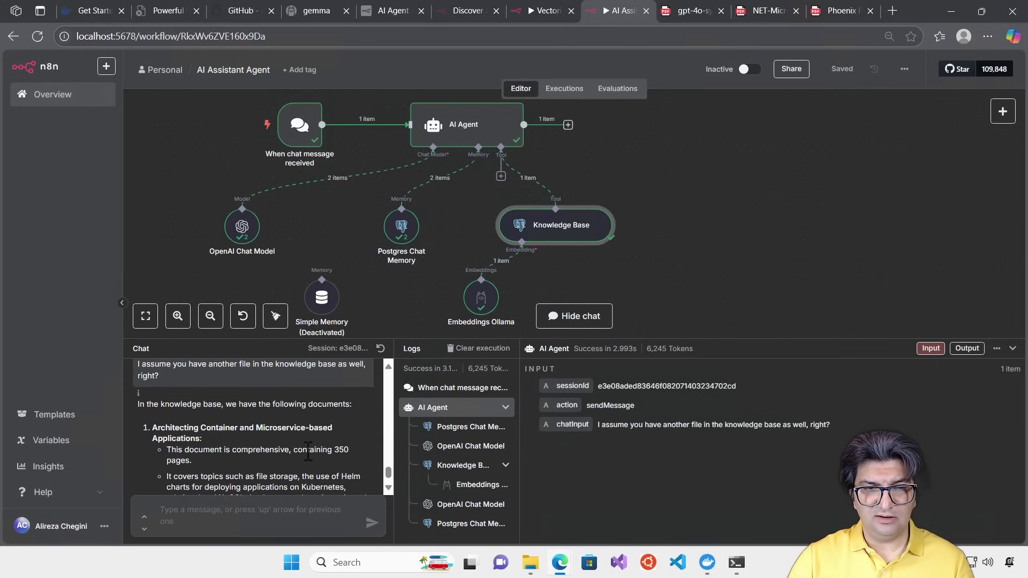
scroll(309, 451, "down", 2)
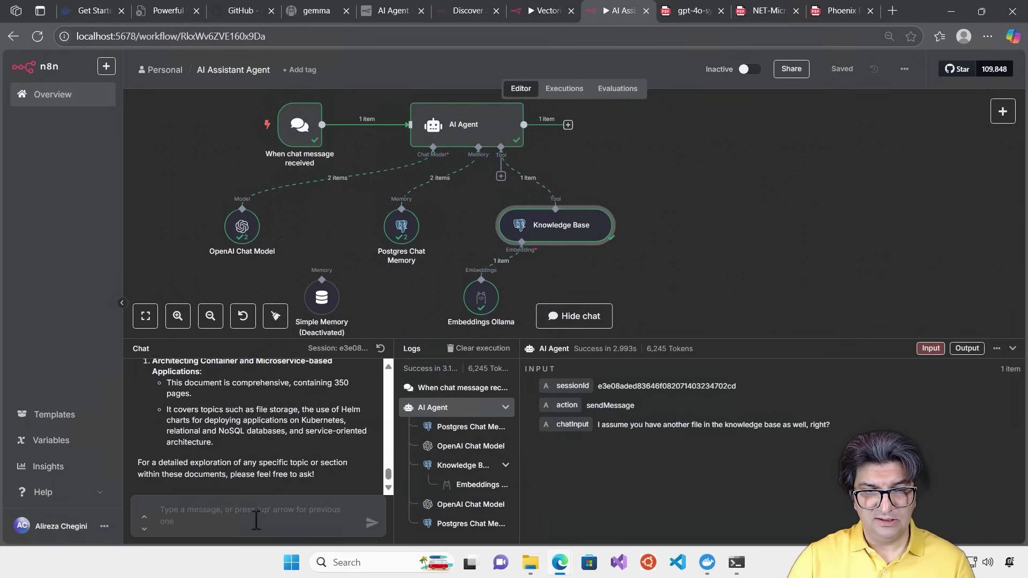
left_click(280, 518)
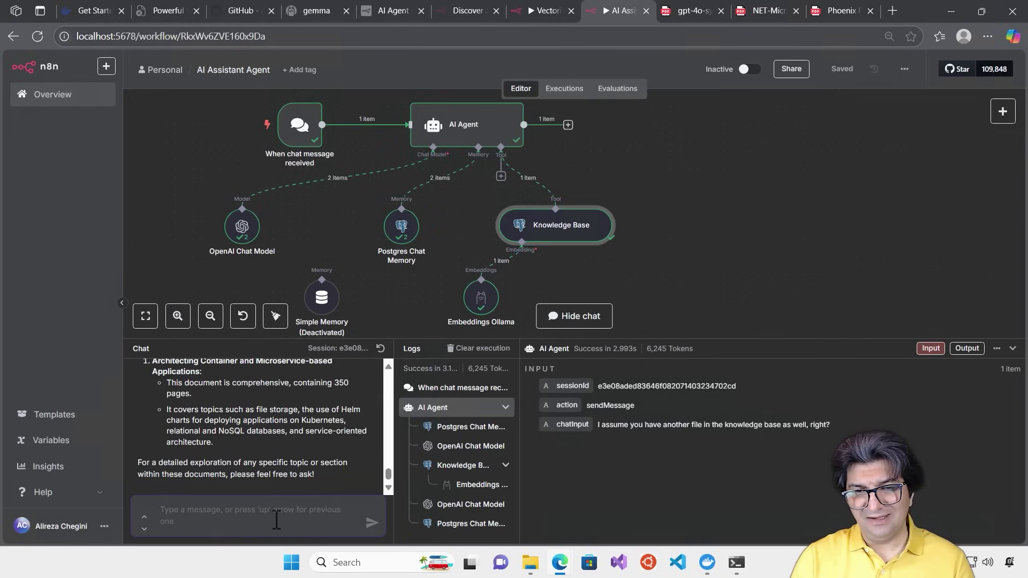
Ask 'What about the Phoenix project?' and read the reply describing the 170-page DevOps novel
type("Wh")
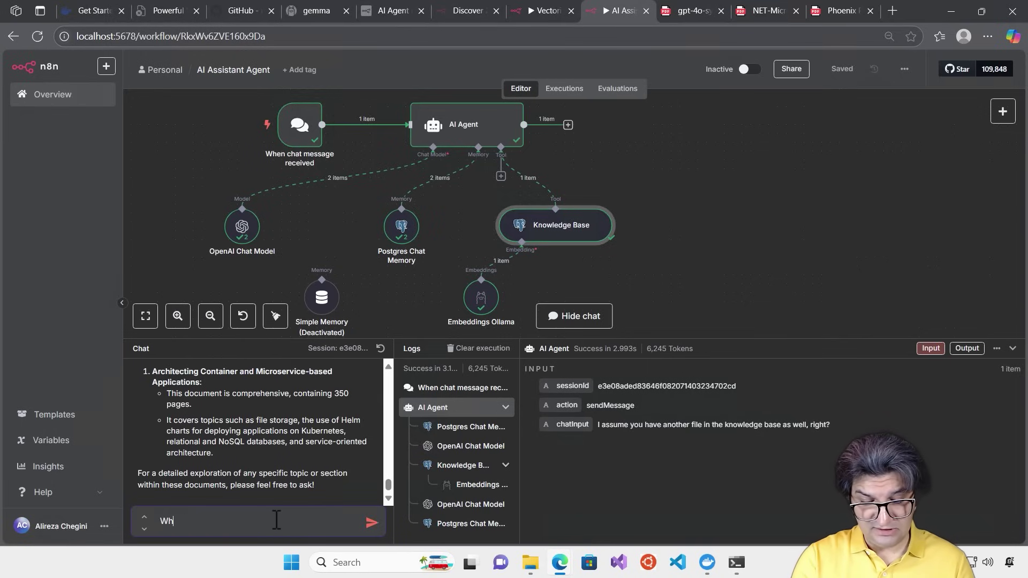
type("at about th")
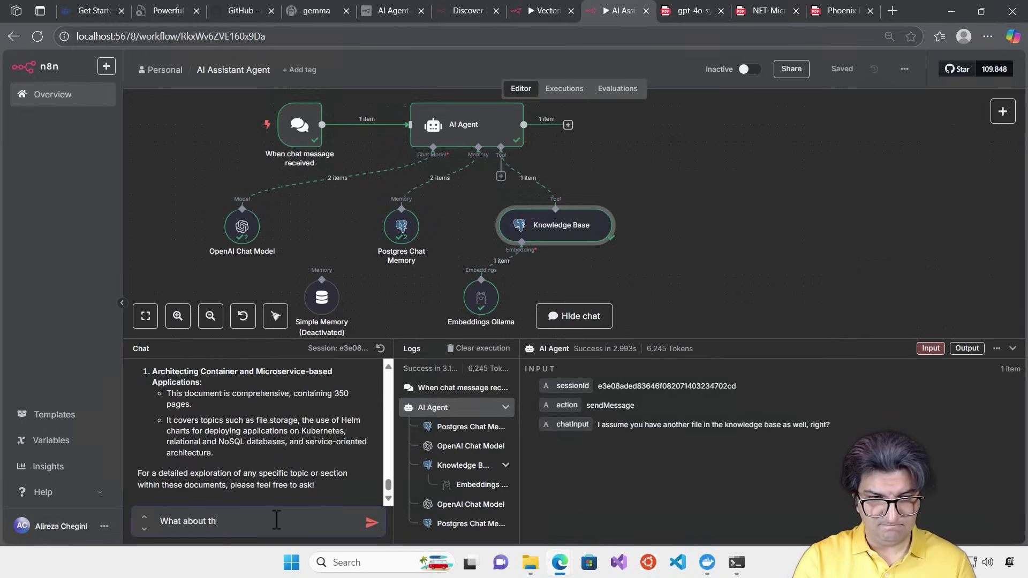
type("e Phoe")
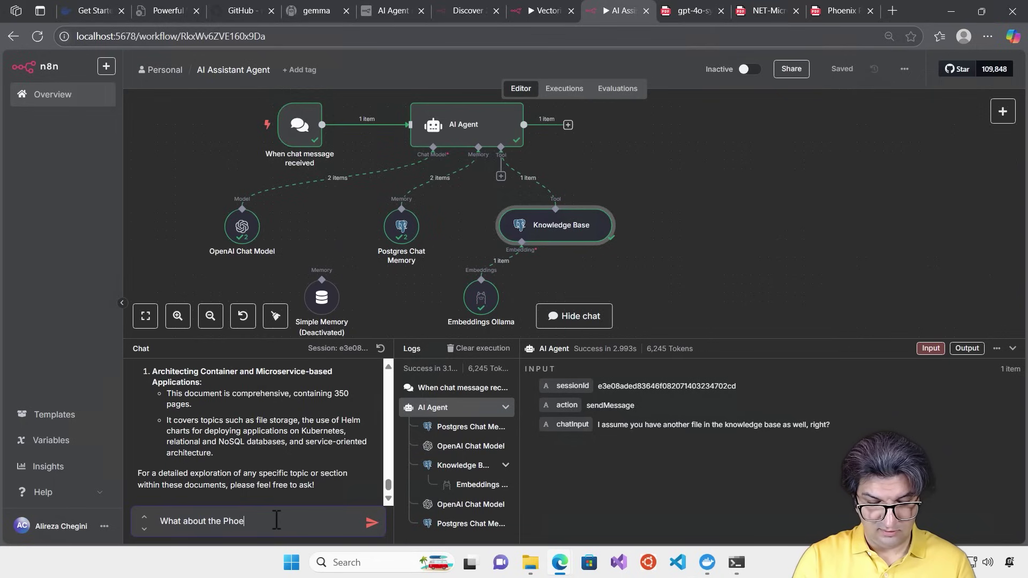
type("nix project?")
key("Return")
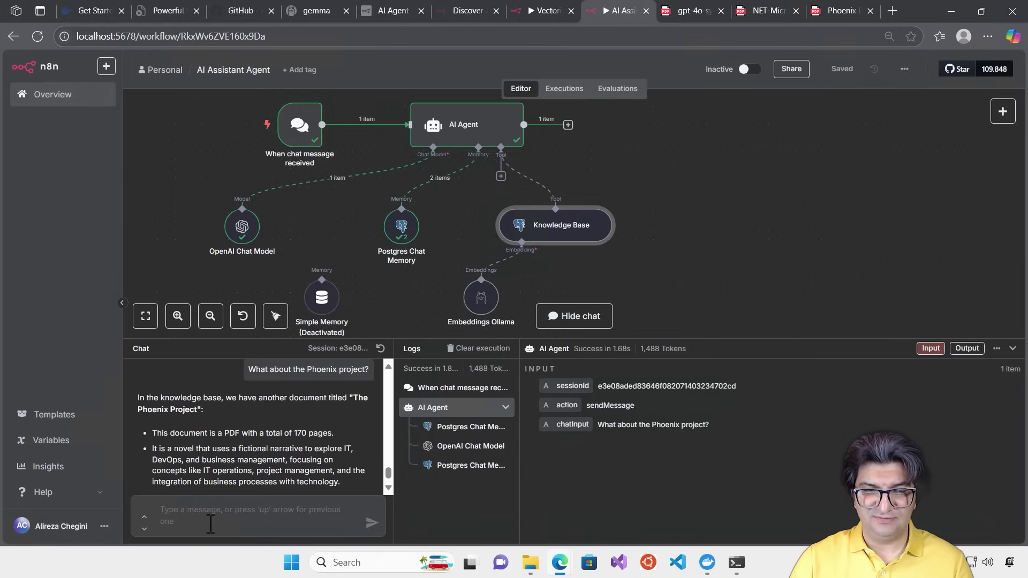
scroll(224, 464, "down", 2)
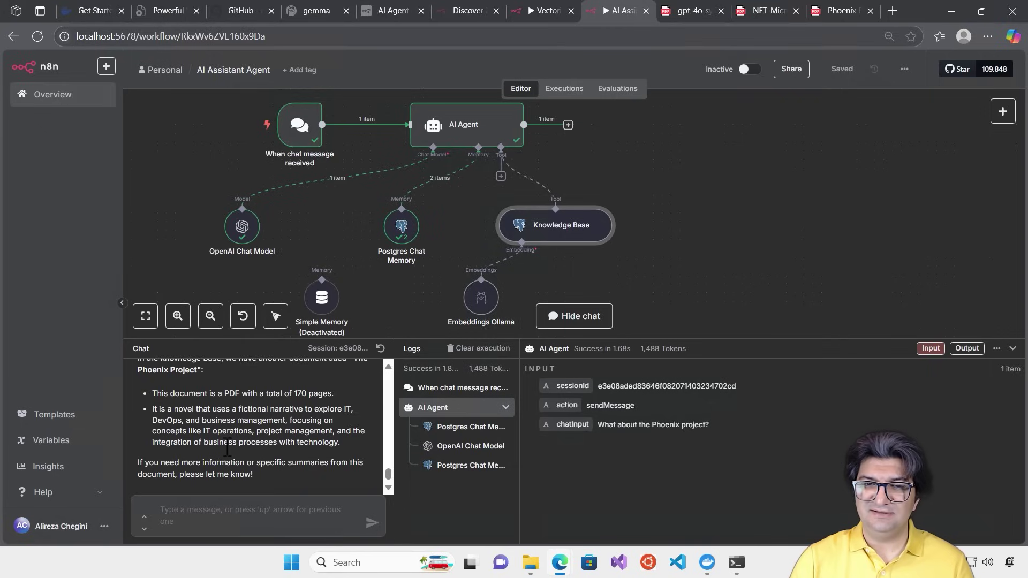
scroll(238, 438, "up", 6)
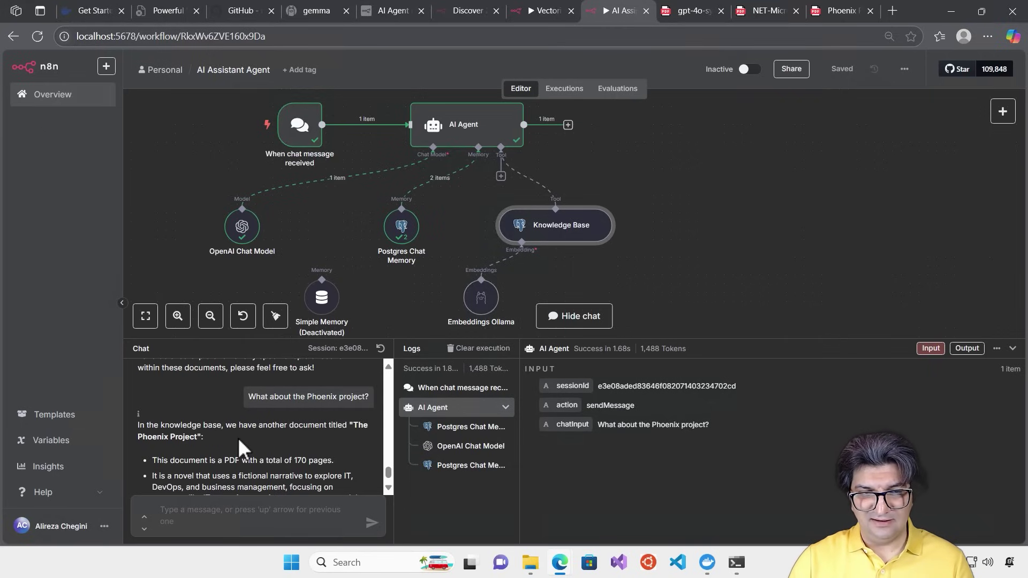
scroll(237, 438, "down", 6)
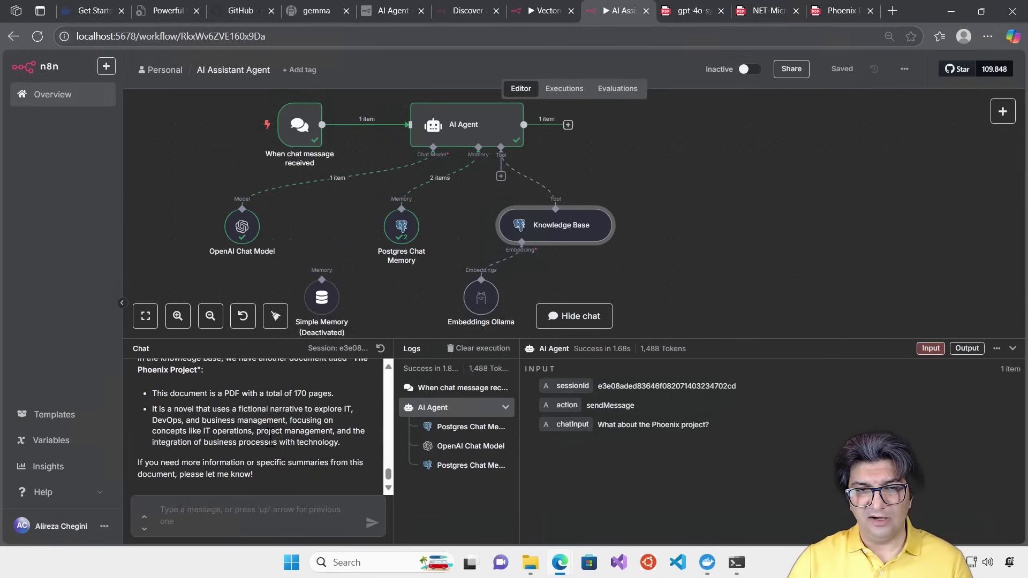
left_click(297, 514)
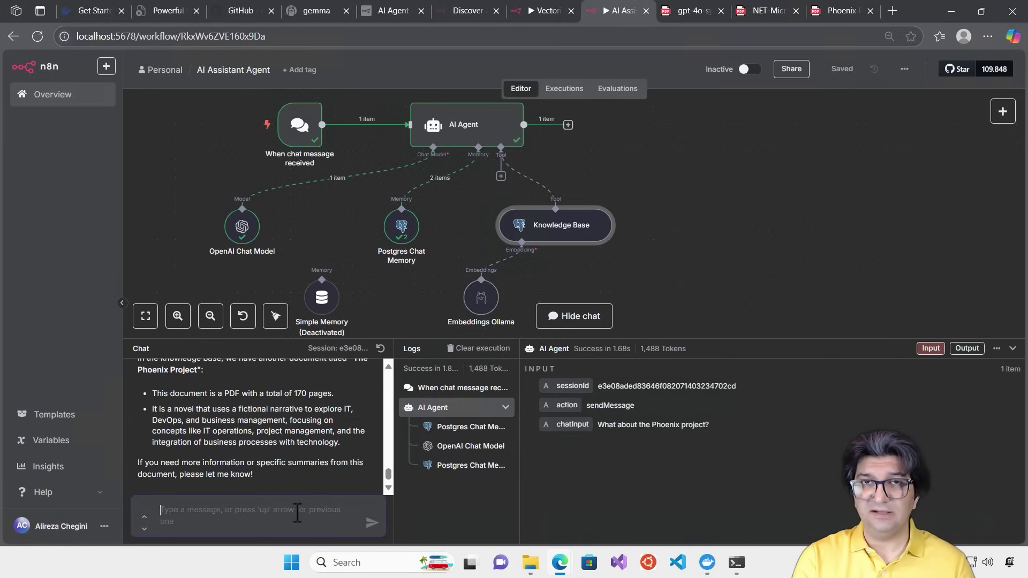
Ask 'Do you know about the Severance series' and highlight the reply's '[Source: Model]' note
type("Do yo")
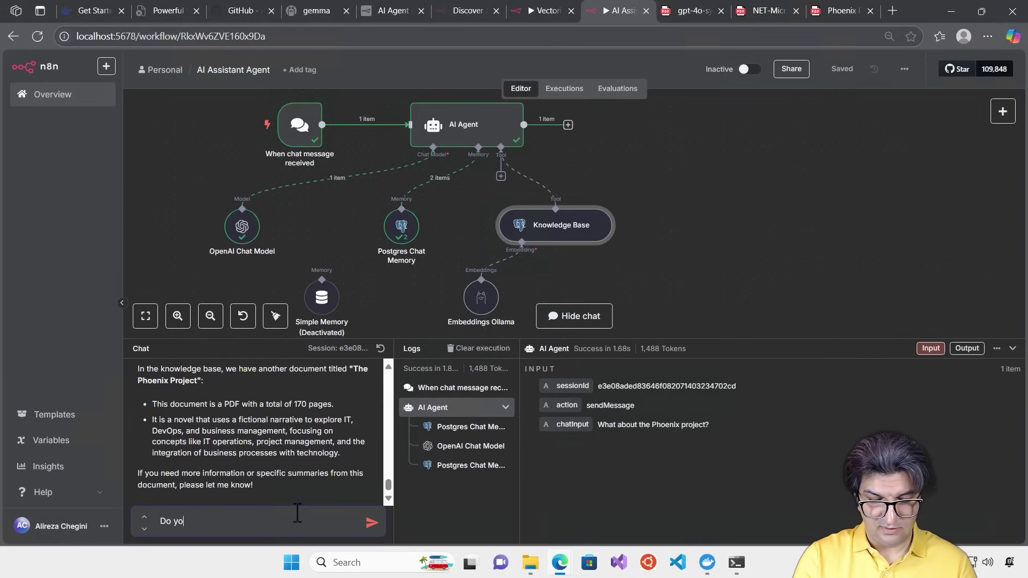
type("u know about the Severance s")
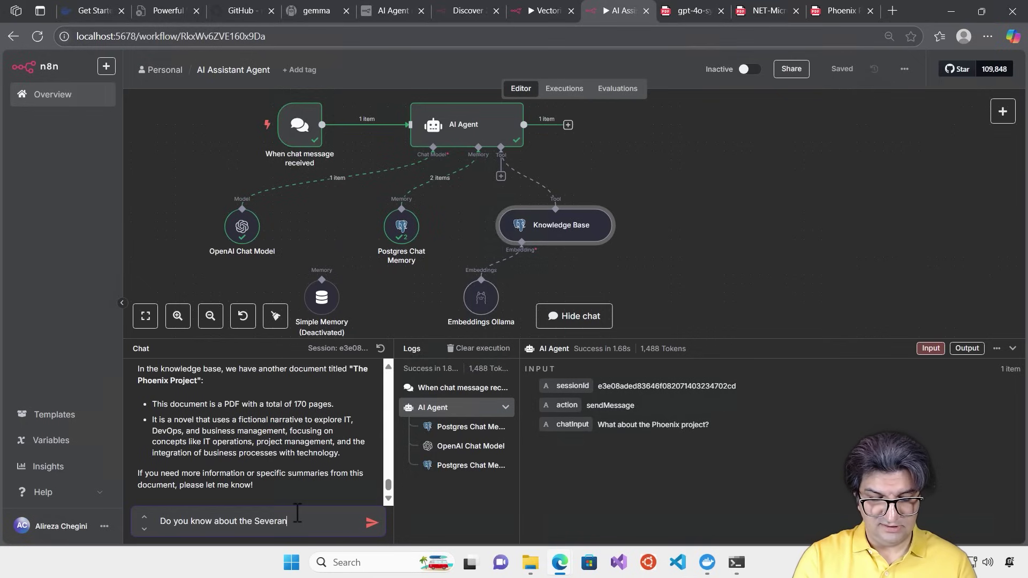
type("eries")
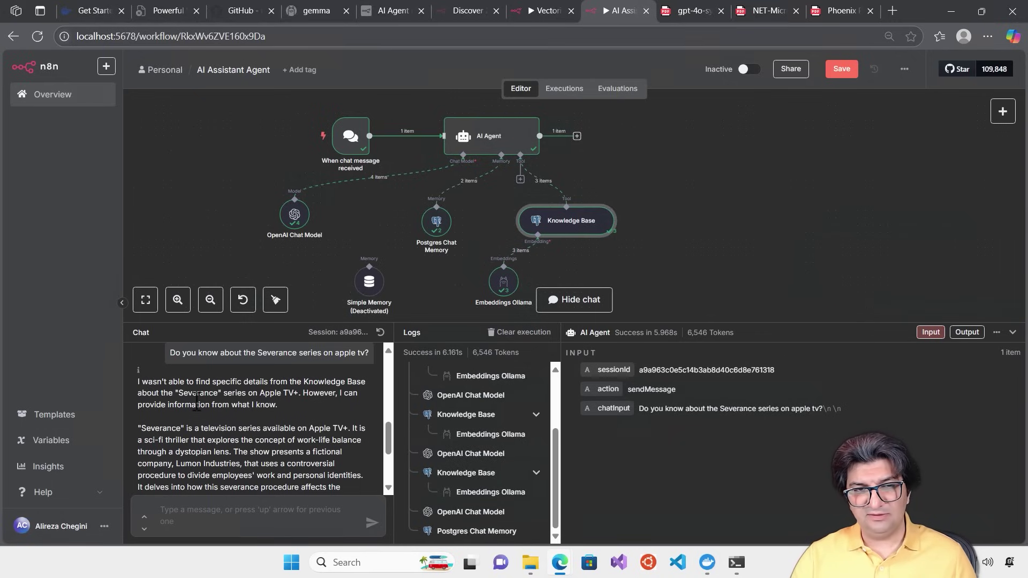
scroll(273, 418, "down", 1)
scroll(271, 421, "up", 2)
scroll(224, 423, "down", 1)
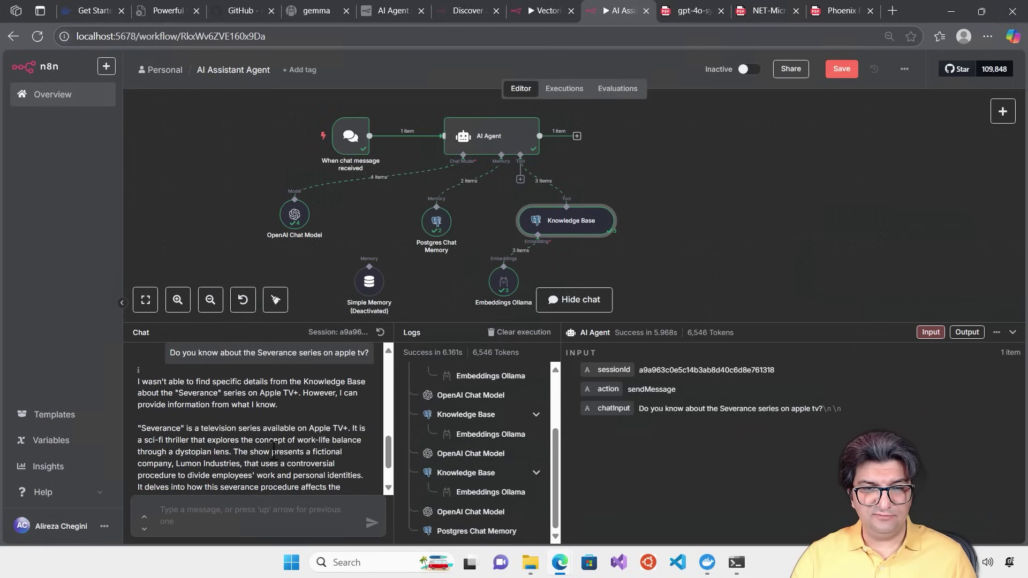
scroll(273, 451, "down", 3)
left_click_drag(207, 477, 137, 474)
left_click(274, 506)
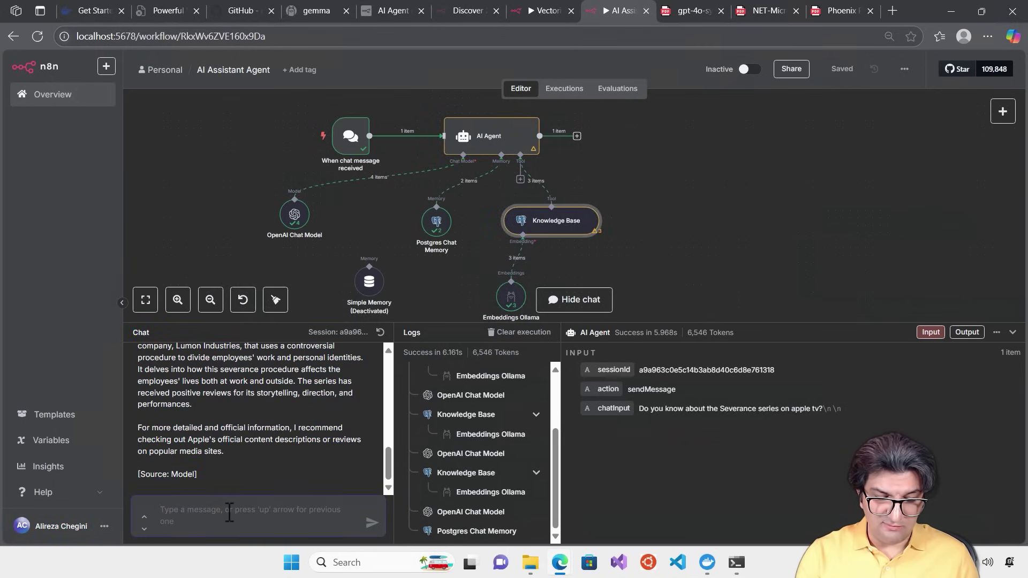
Ask the agent 'What About the season 2?' and read its reply that the Knowledge Base lacks specifics
type("What About the sea")
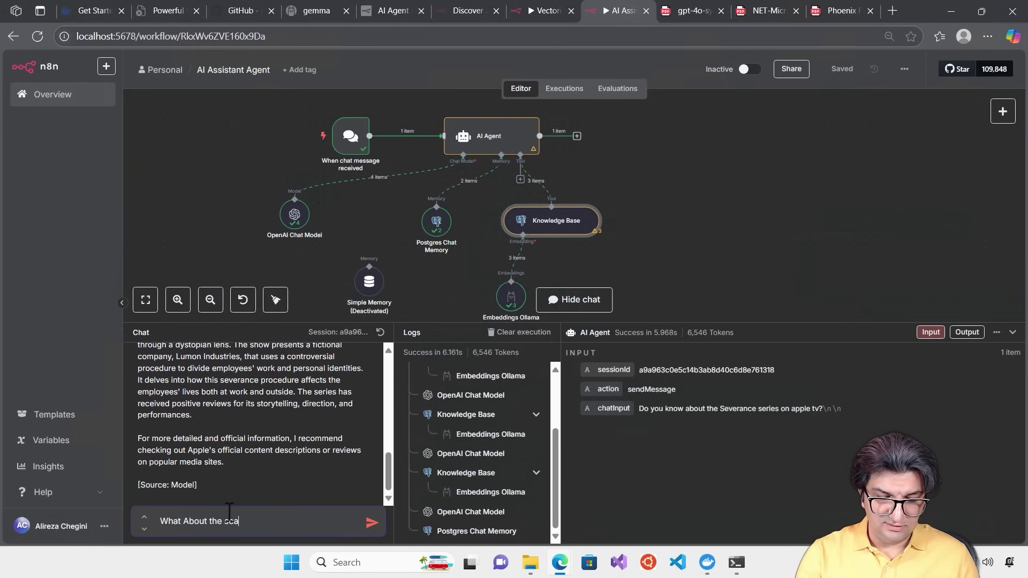
type("son 2?")
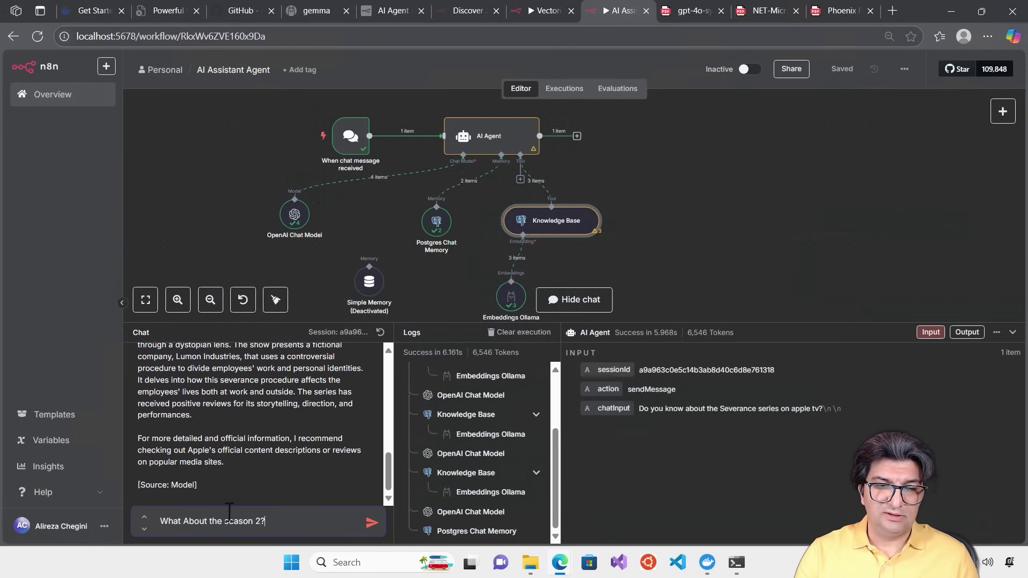
key("Return")
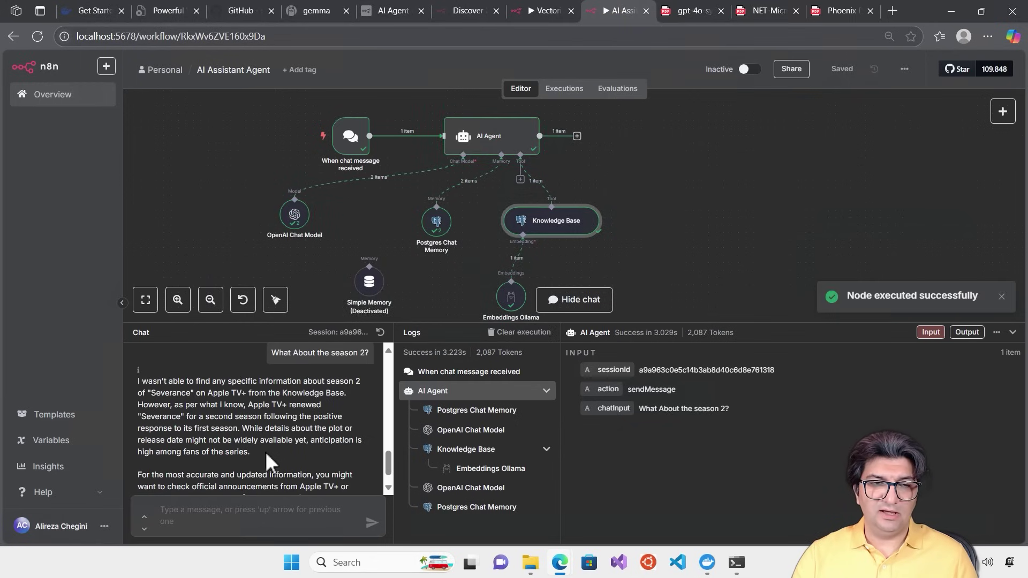
scroll(352, 446, "down", 1)
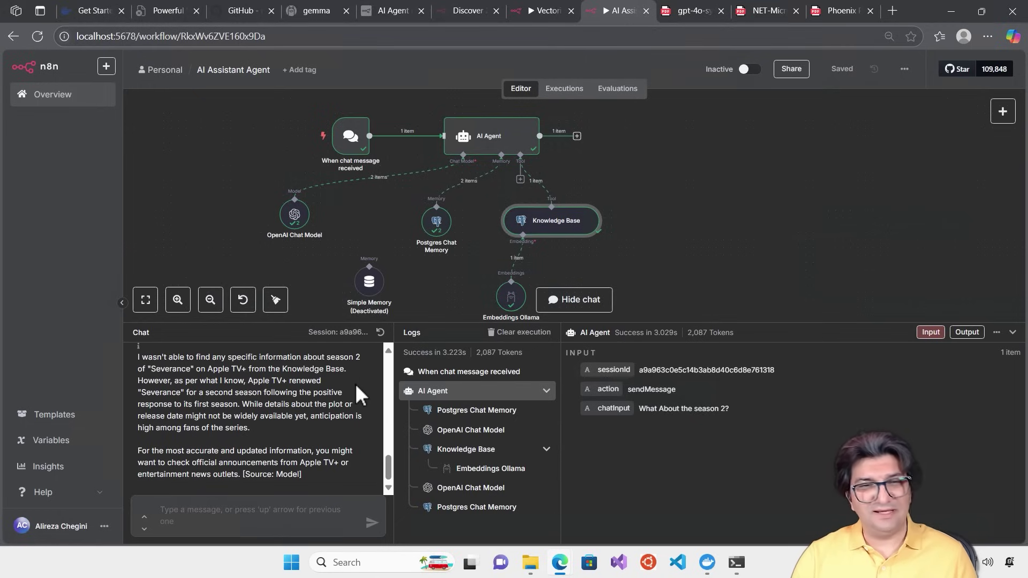
Delete the deactivated Simple Memory node and move the Postgres Chat Memory and OpenAI Chat Model nodes lower
left_click(374, 258)
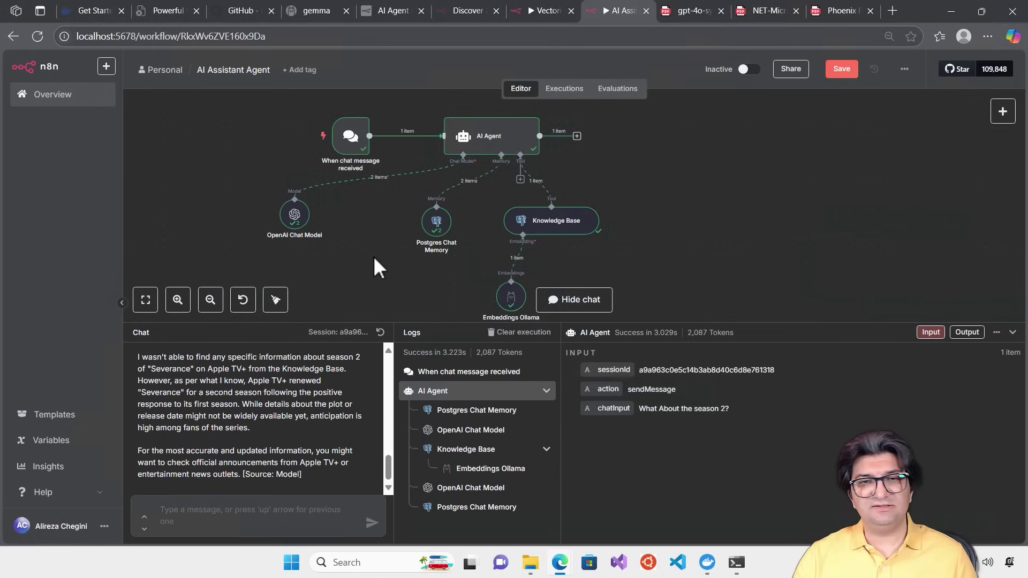
left_click_drag(436, 227, 436, 258)
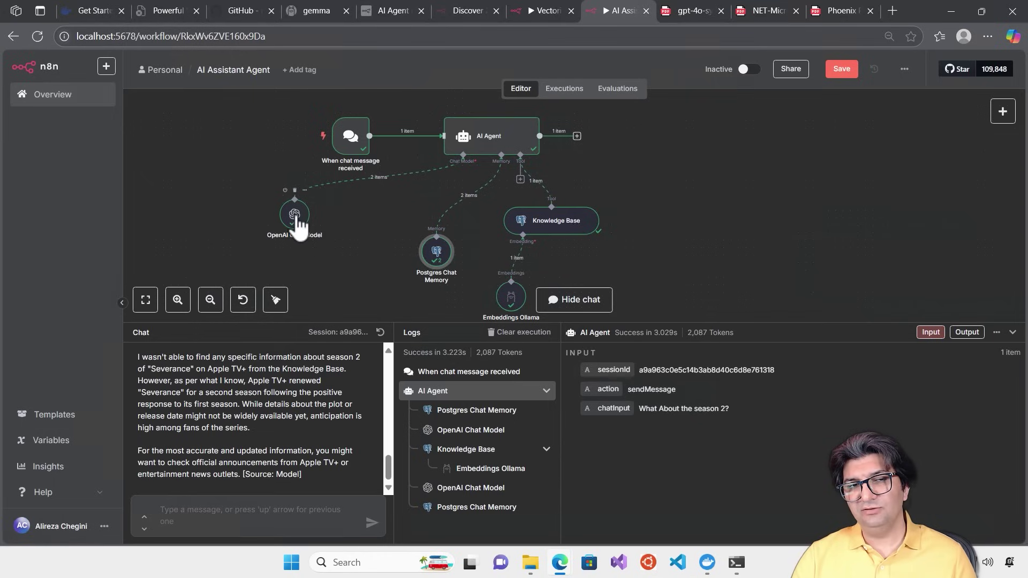
left_click_drag(295, 216, 287, 230)
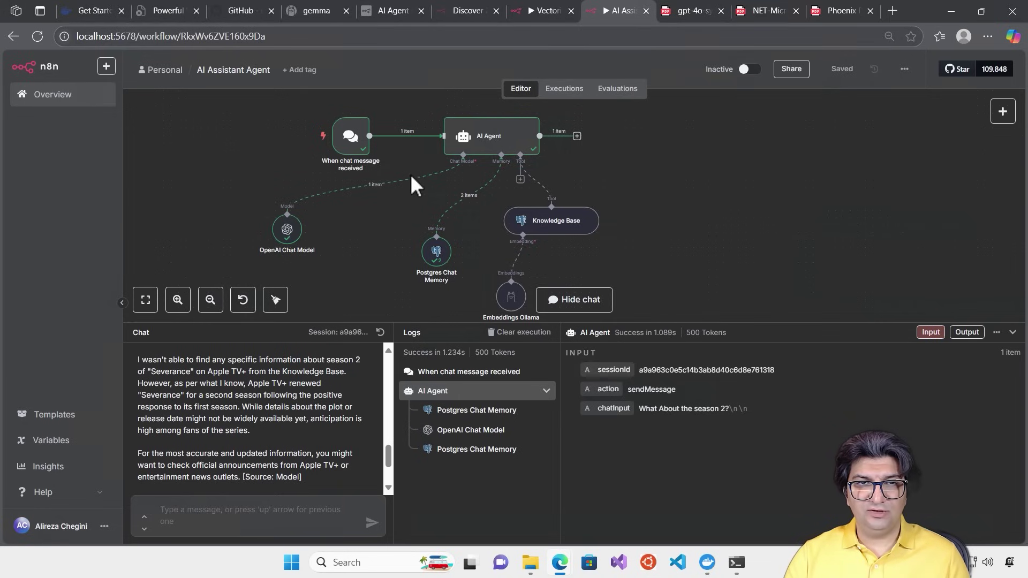
Add a SerpApi (Google Search) tool to the AI Agent and open its credential choices and documentation
left_click(518, 179)
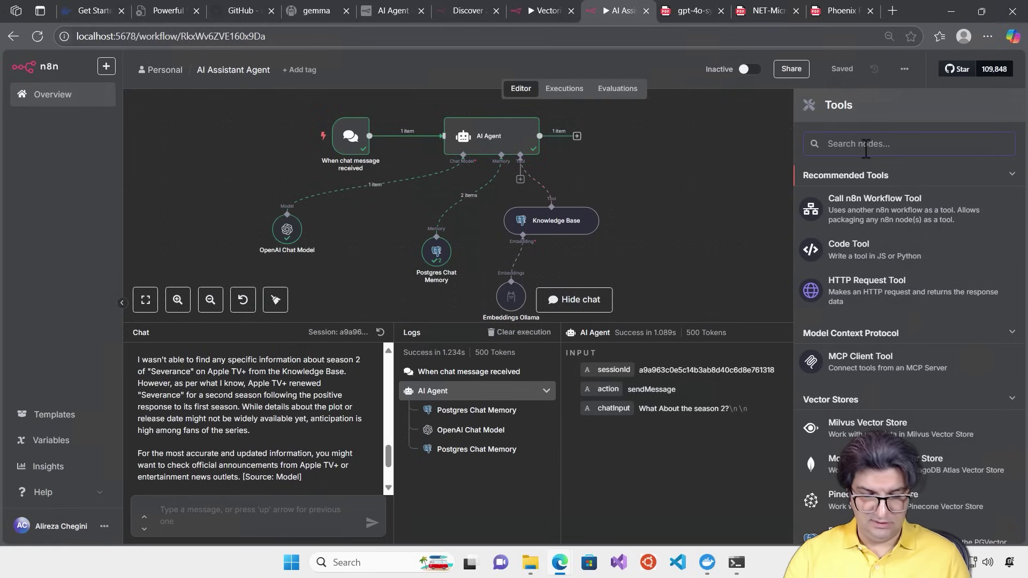
type("Serp")
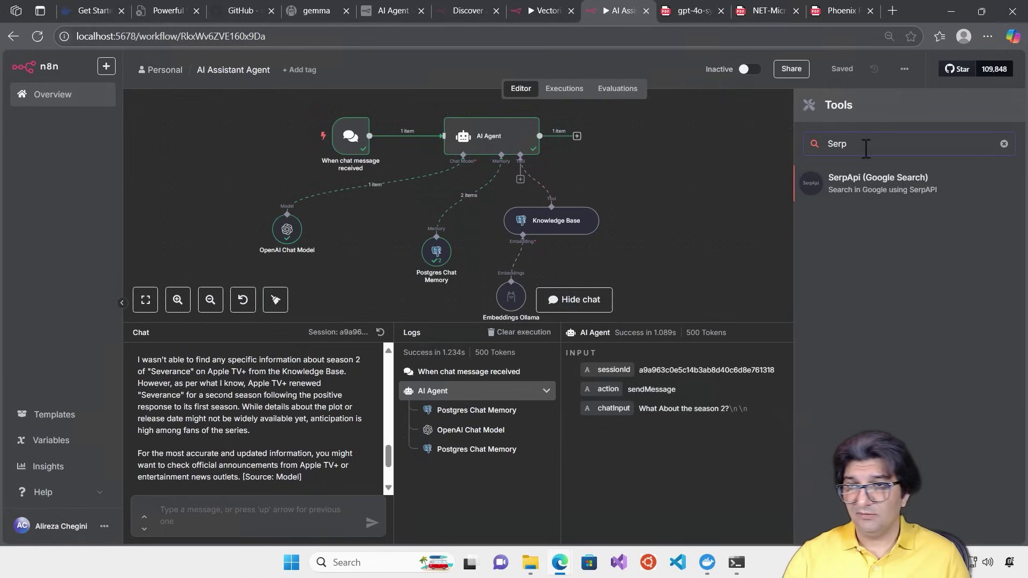
left_click(886, 182)
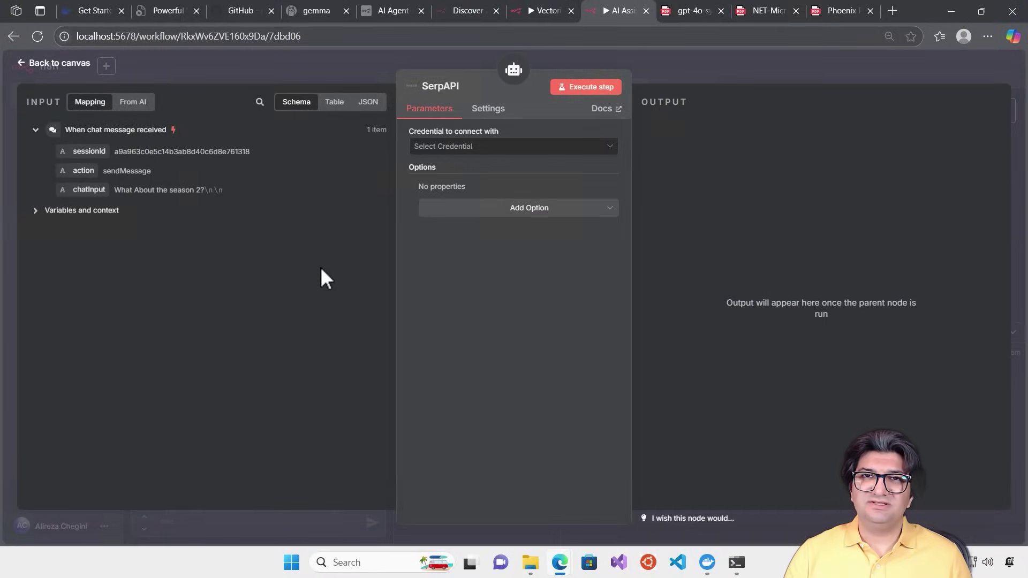
left_click(511, 146)
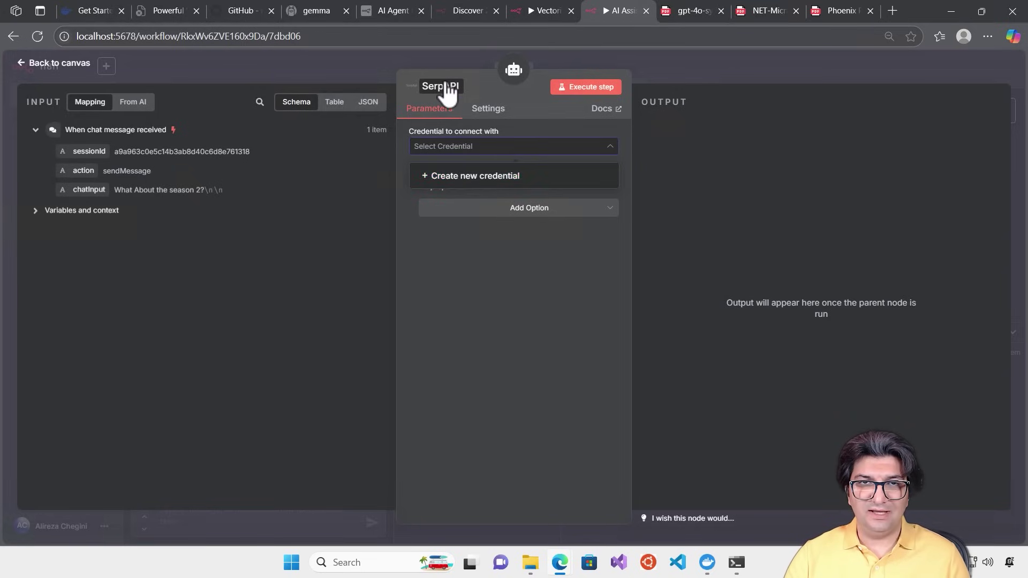
left_click(600, 108)
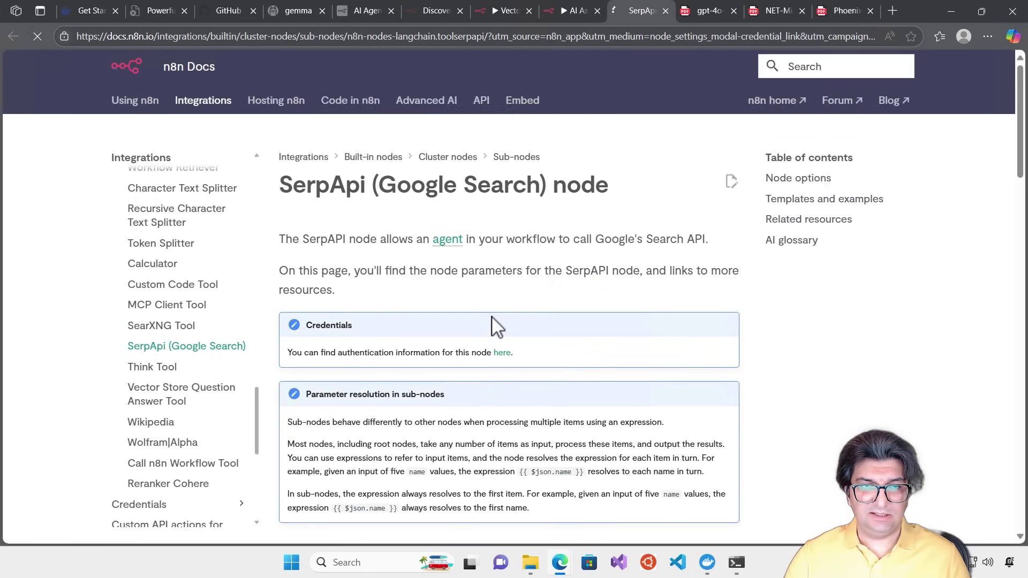
Follow the SerpApi docs to the Serp credentials page and on to the SerpApi website
scroll(495, 326, "down", 5)
scroll(487, 315, "up", 4)
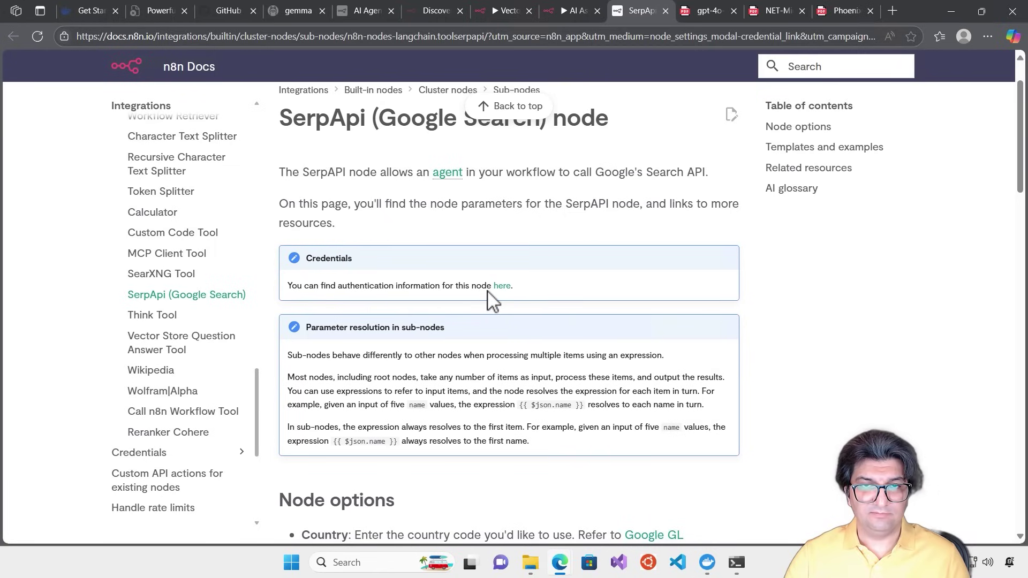
left_click(503, 288)
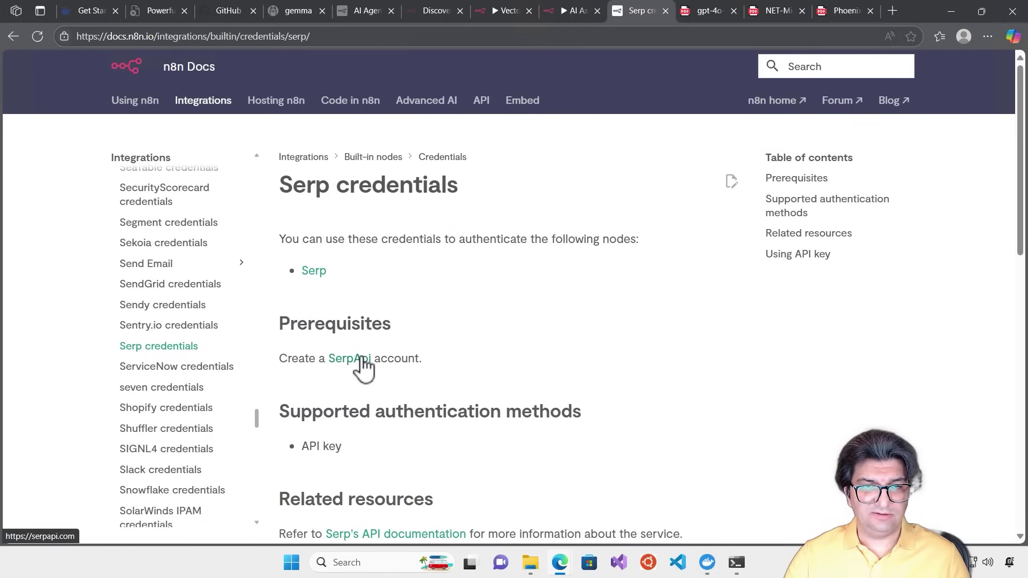
left_click(350, 358)
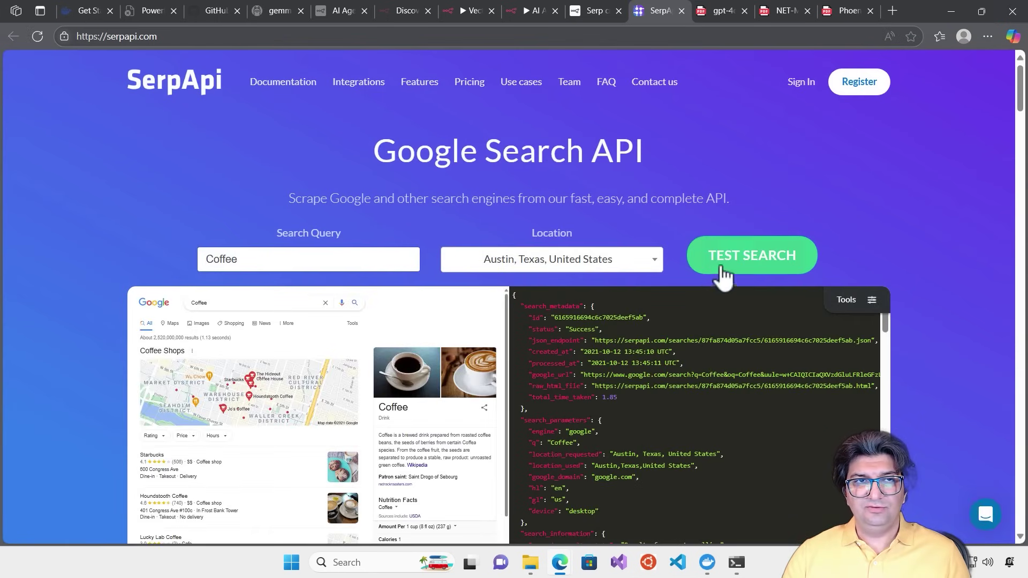
Register a free SerpApi account via Google sign-in, then go back to the n8n SerpAPI node
left_click(849, 89)
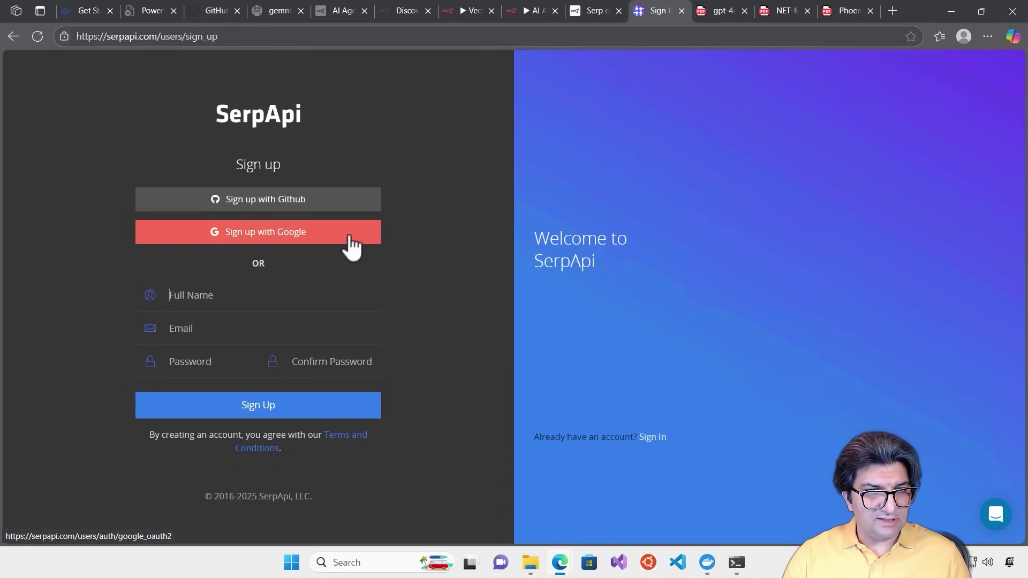
left_click(284, 234)
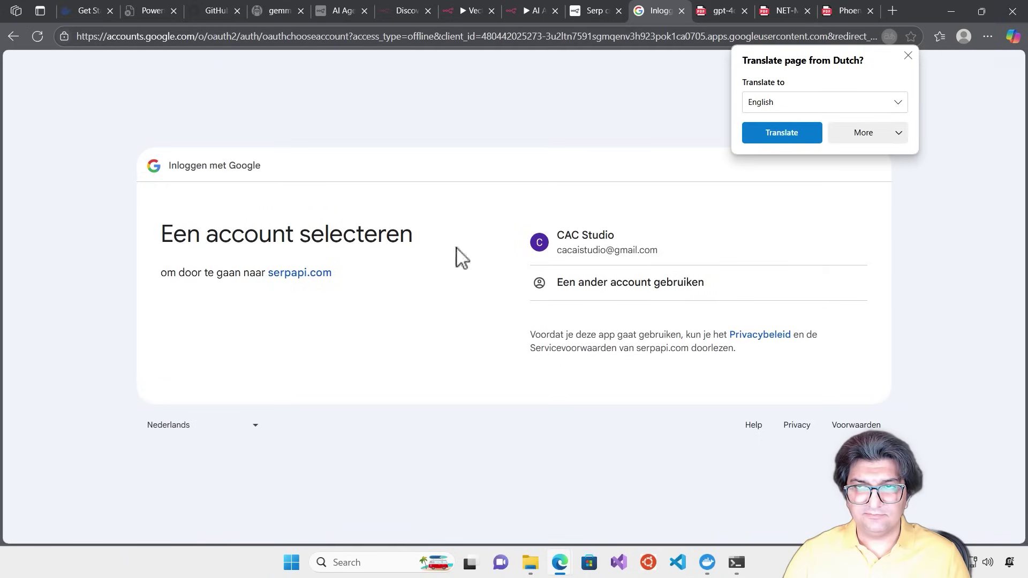
left_click(614, 243)
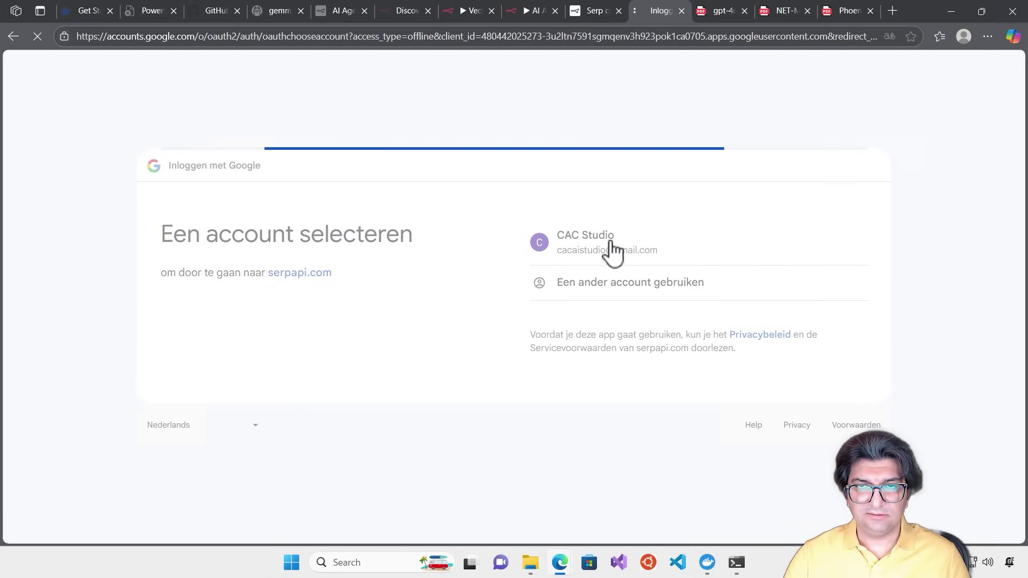
left_click(817, 381)
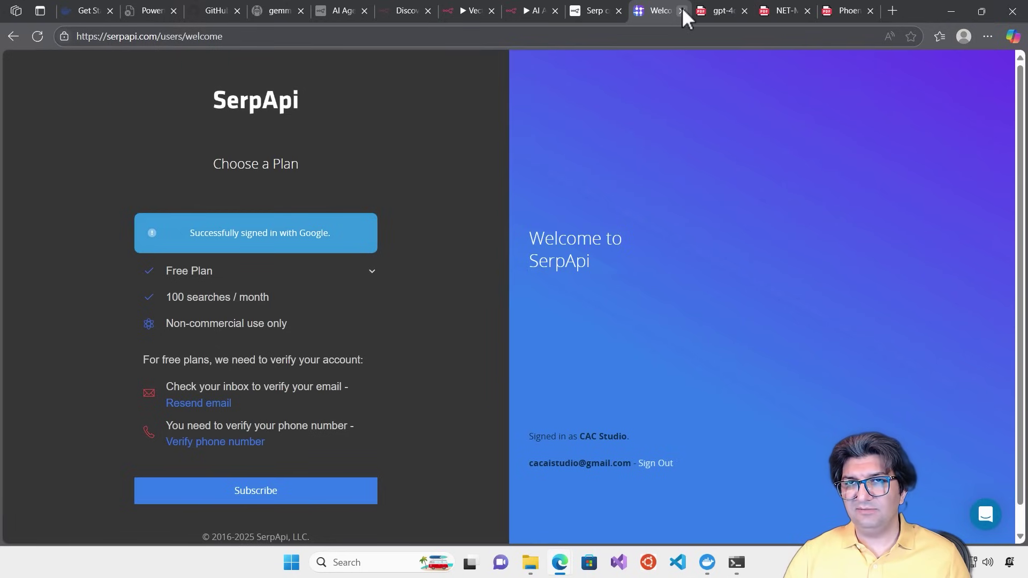
left_click(522, 14)
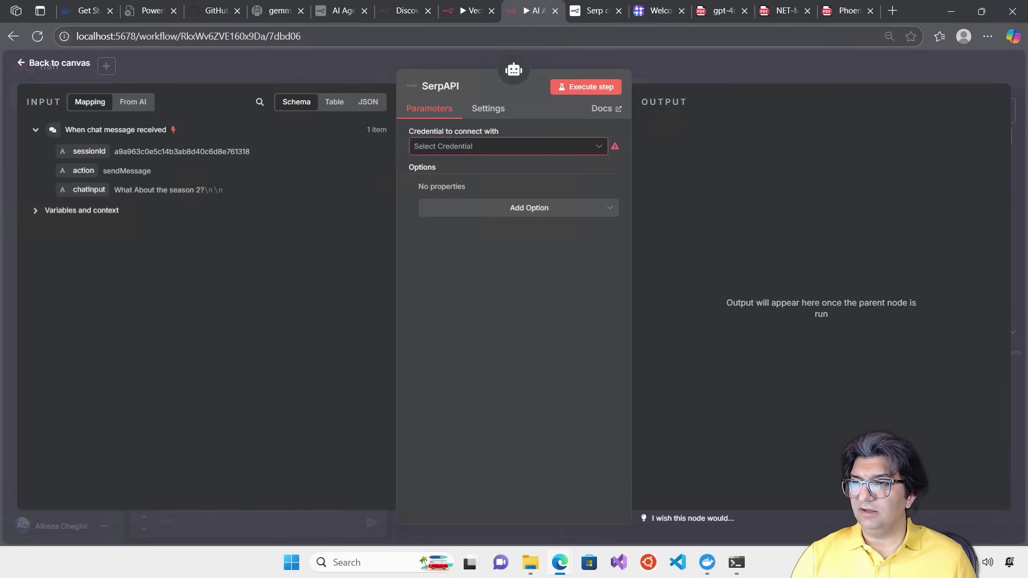
Create a new SerpAPI credential by pasting the private API key copied from the SerpApi dashboard
left_click_drag(1027, 59, 420, 31)
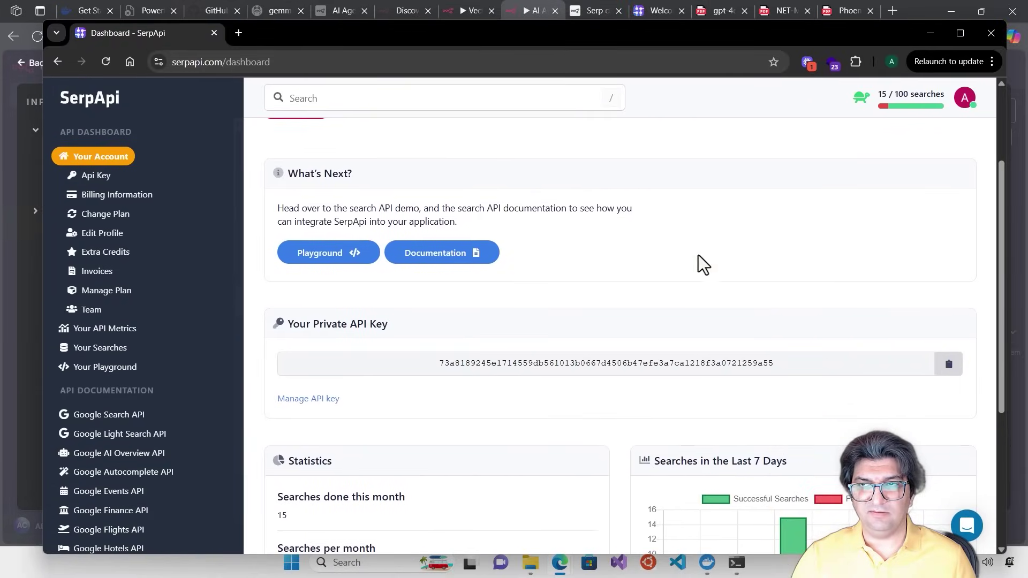
left_click(947, 366)
left_click_drag(320, 31, 1027, 54)
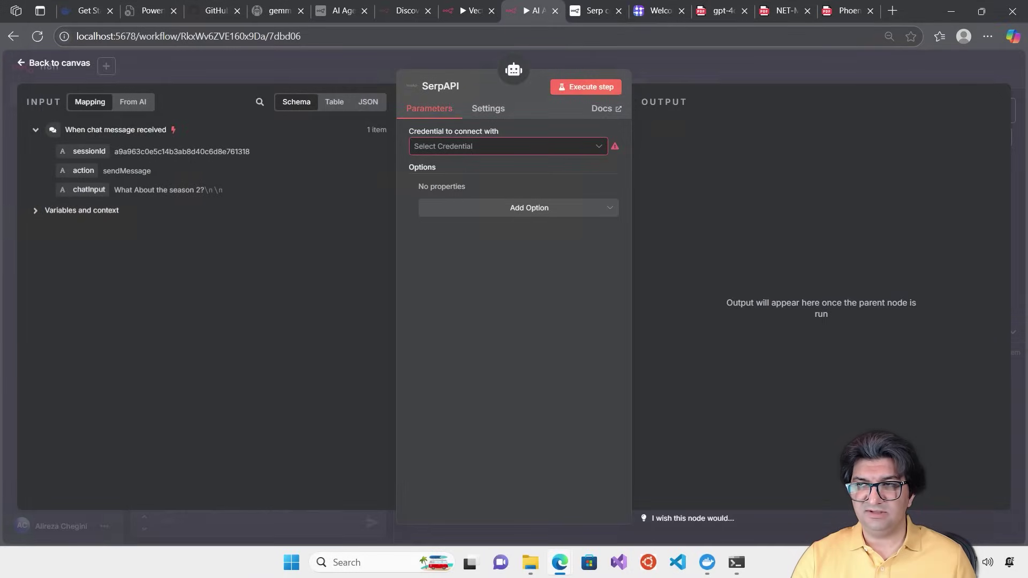
left_click(596, 144)
left_click(527, 183)
left_click(319, 218)
key("ctrl+v")
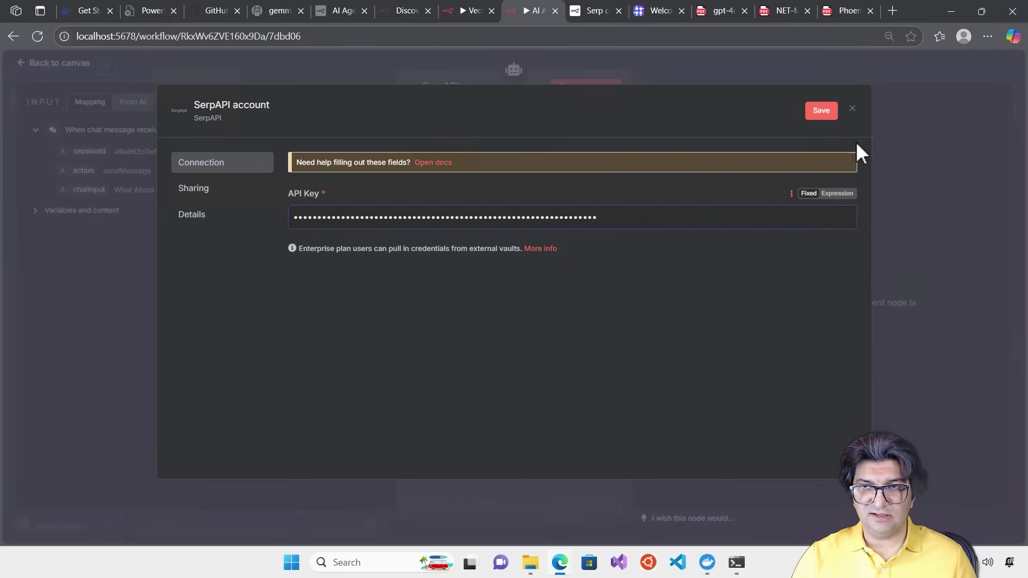
left_click(827, 113)
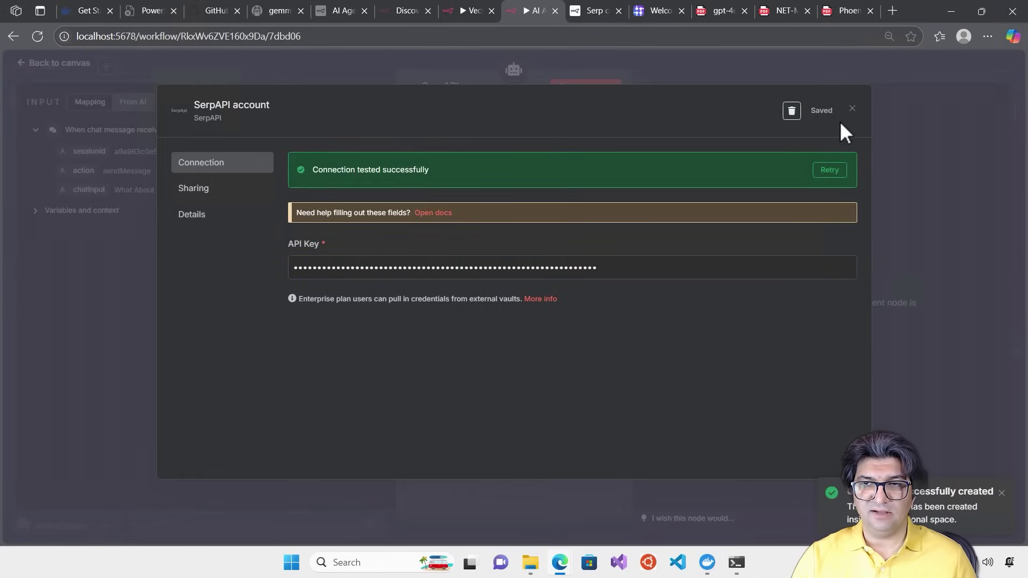
left_click(851, 109)
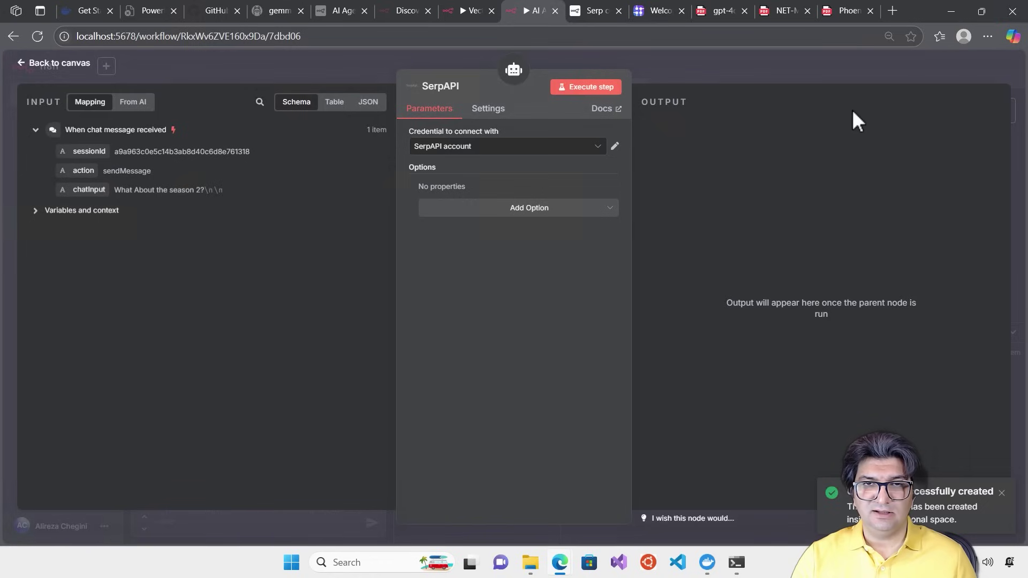
Add the Google Domain and Language options to the SerpAPI tool's search settings
left_click(521, 209)
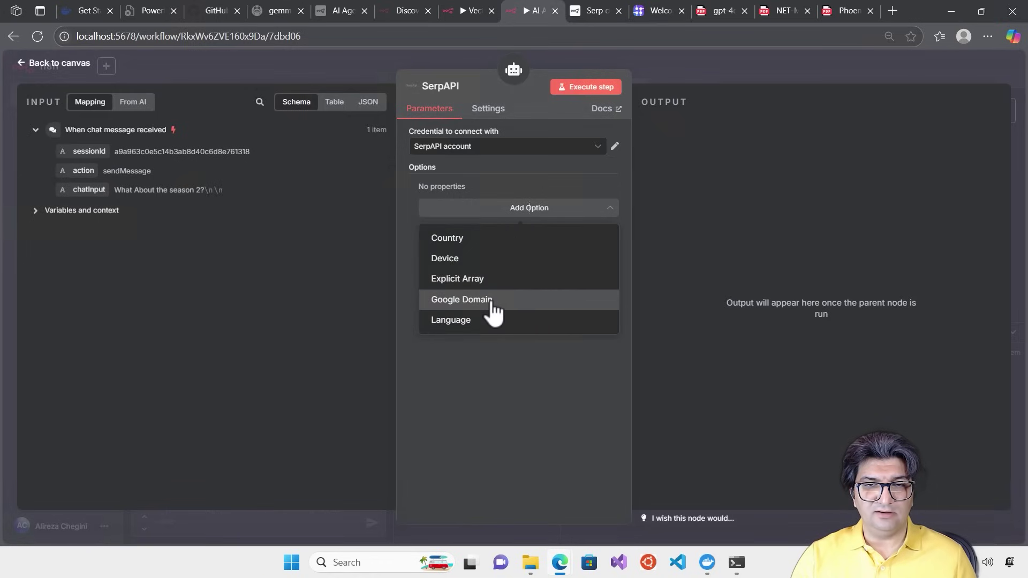
left_click(487, 300)
left_click(527, 230)
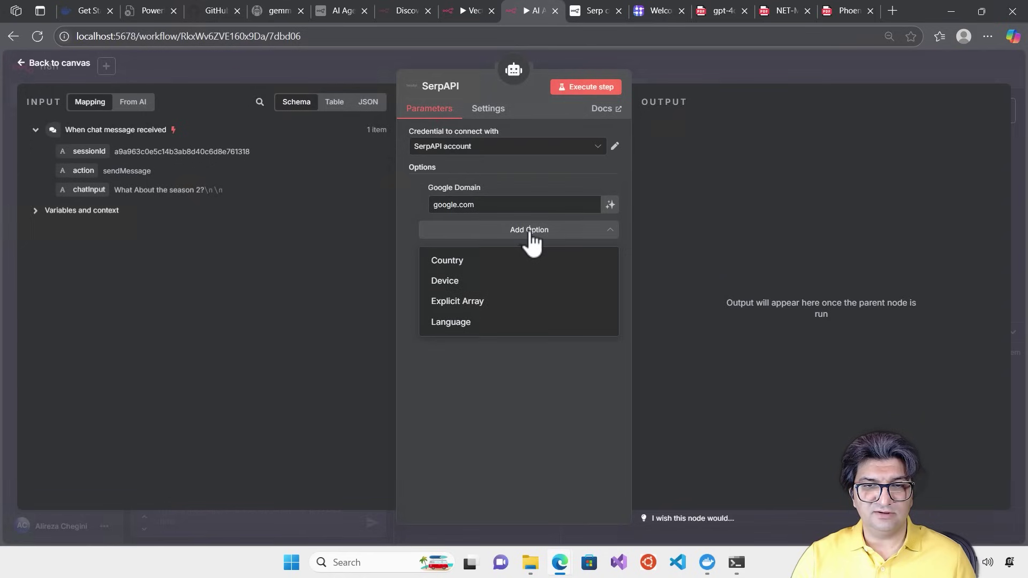
left_click(490, 327)
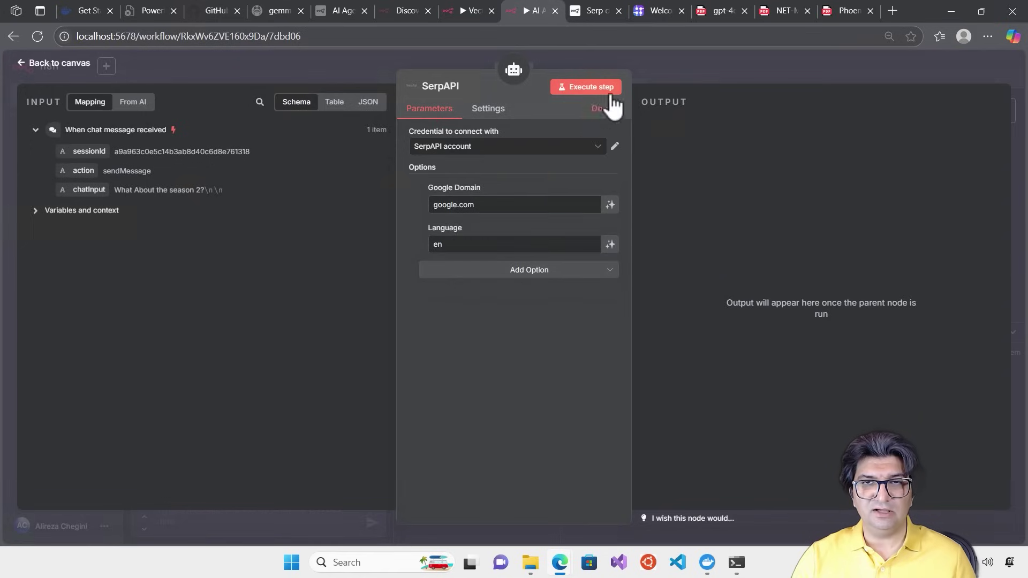
left_click(663, 64)
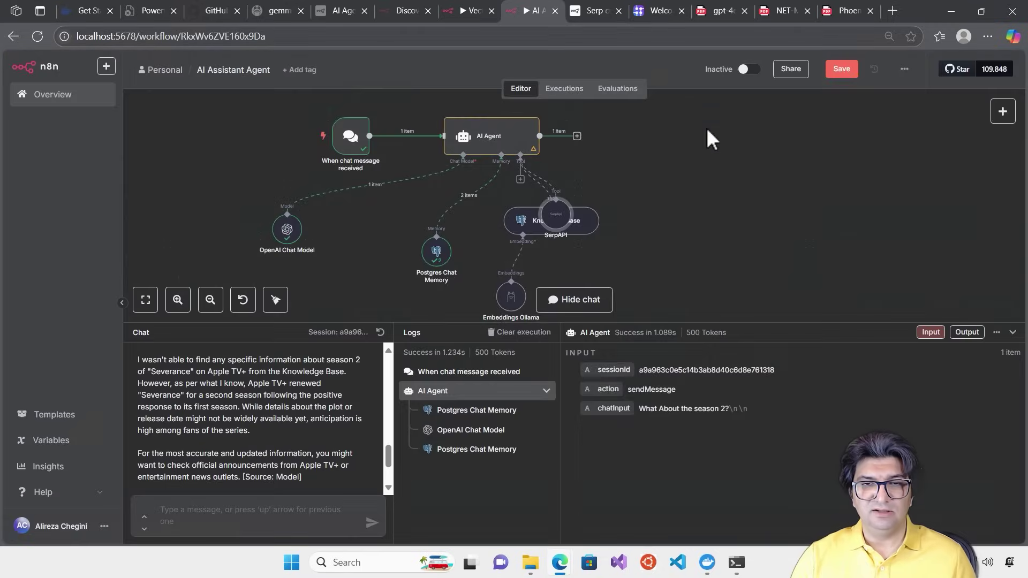
Move the SerpAPI node left of Knowledge Base and rename it 'Search Engine'
left_click_drag(559, 219, 368, 260)
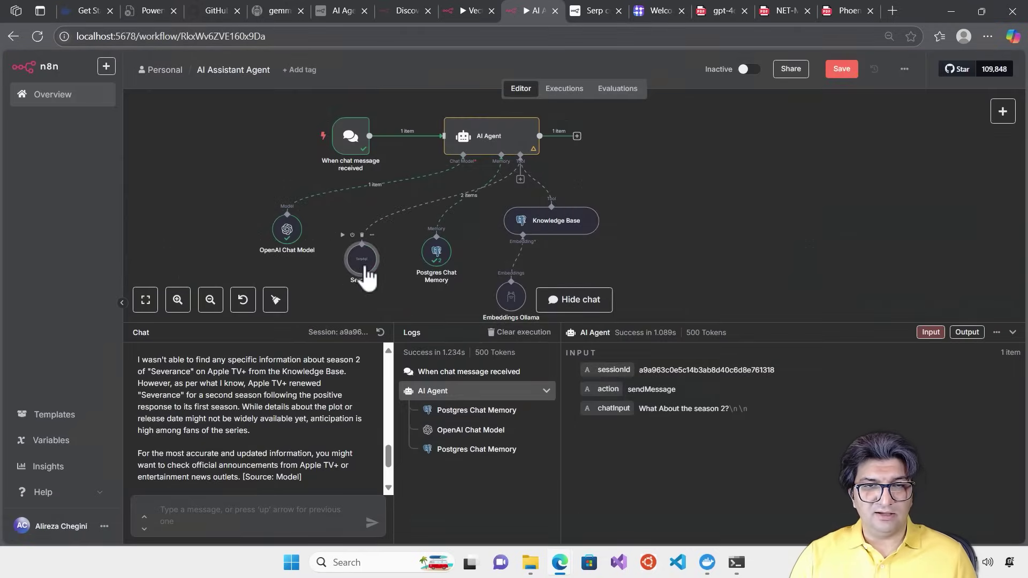
double_click(368, 260)
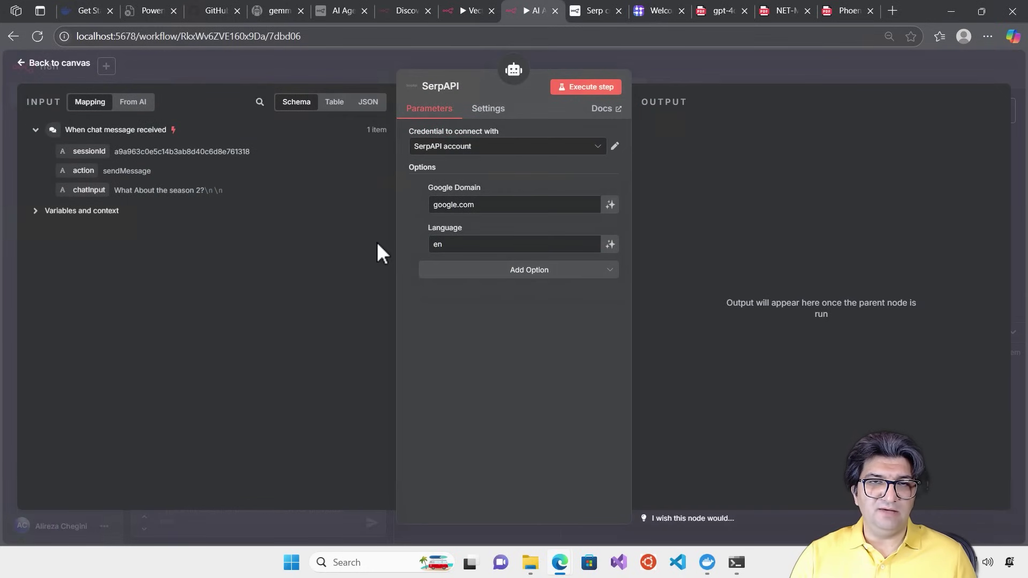
left_click(446, 87)
type("Search Engine")
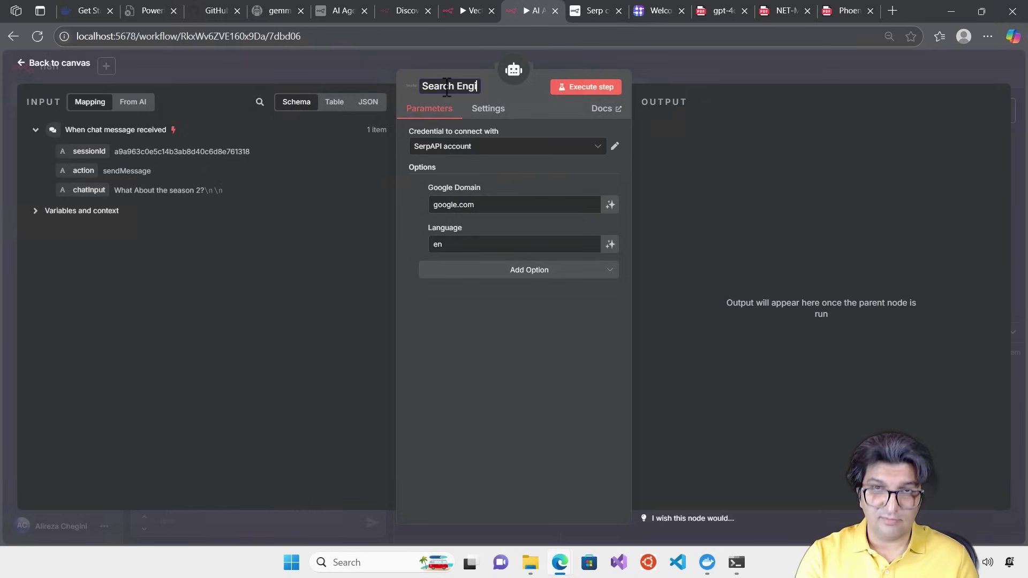
left_click(789, 54)
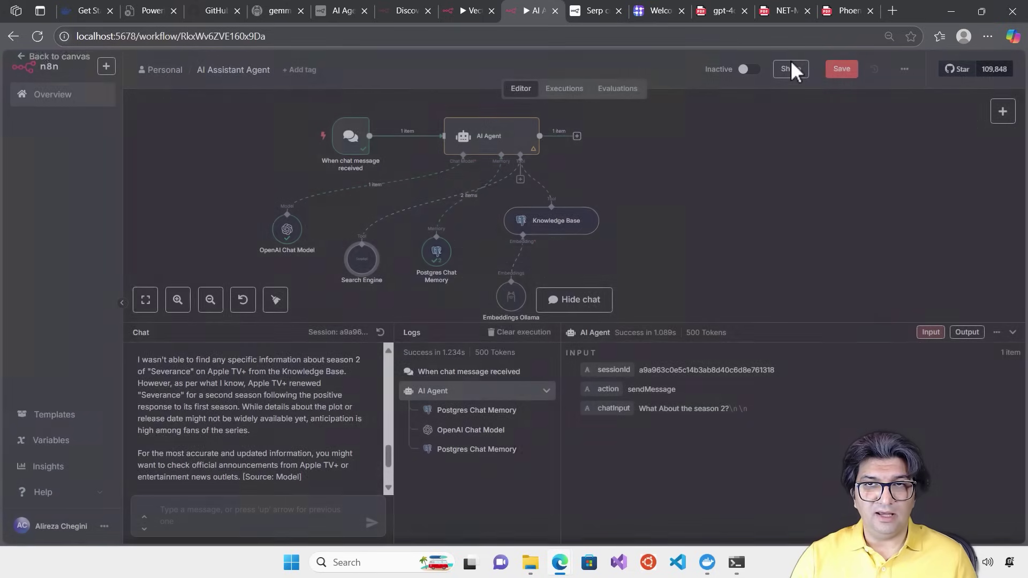
Replace the AI Agent's entire system message with the copied prompt
double_click(483, 150)
left_click(595, 364)
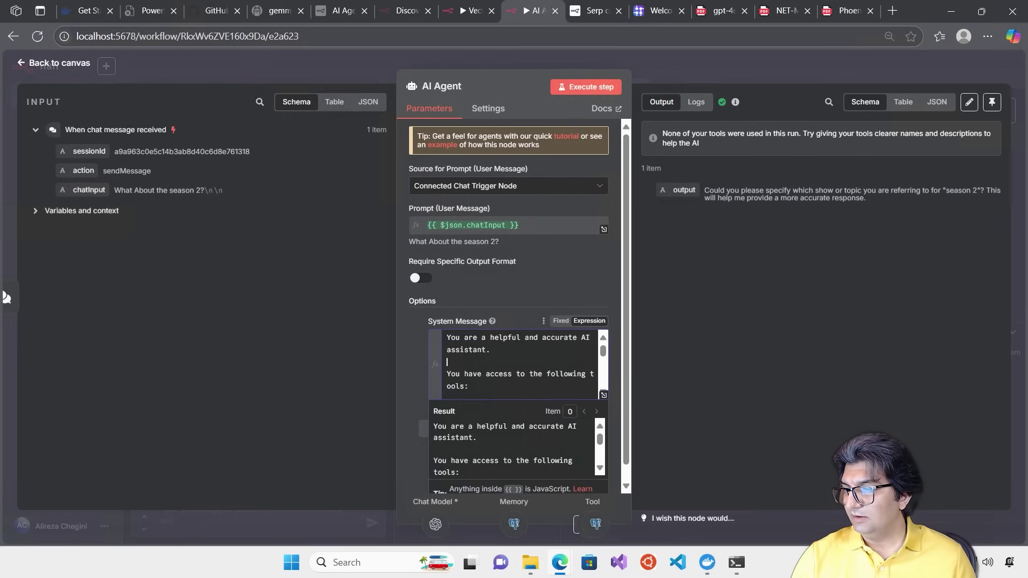
key("alt+Tab")
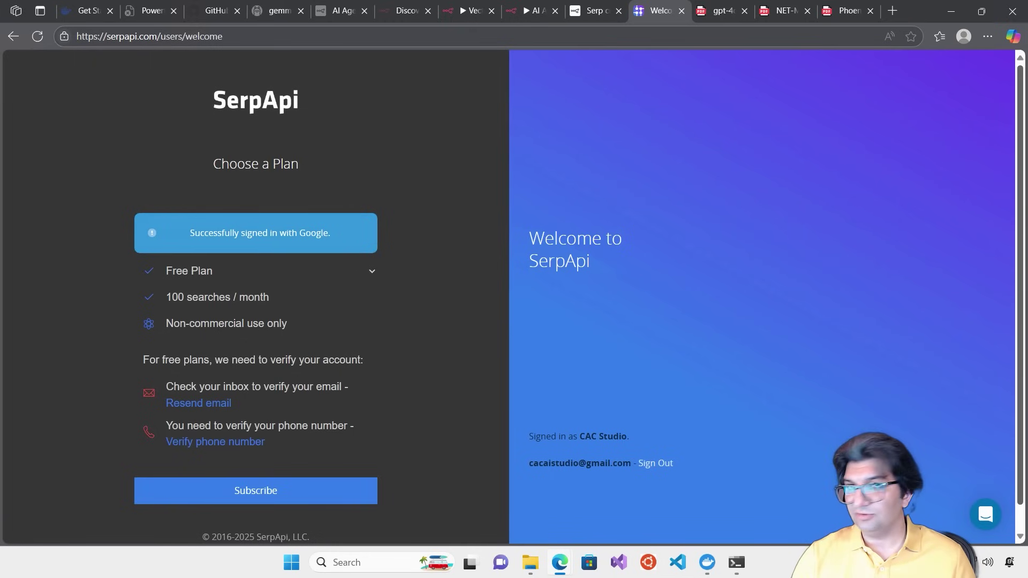
key("alt+Tab")
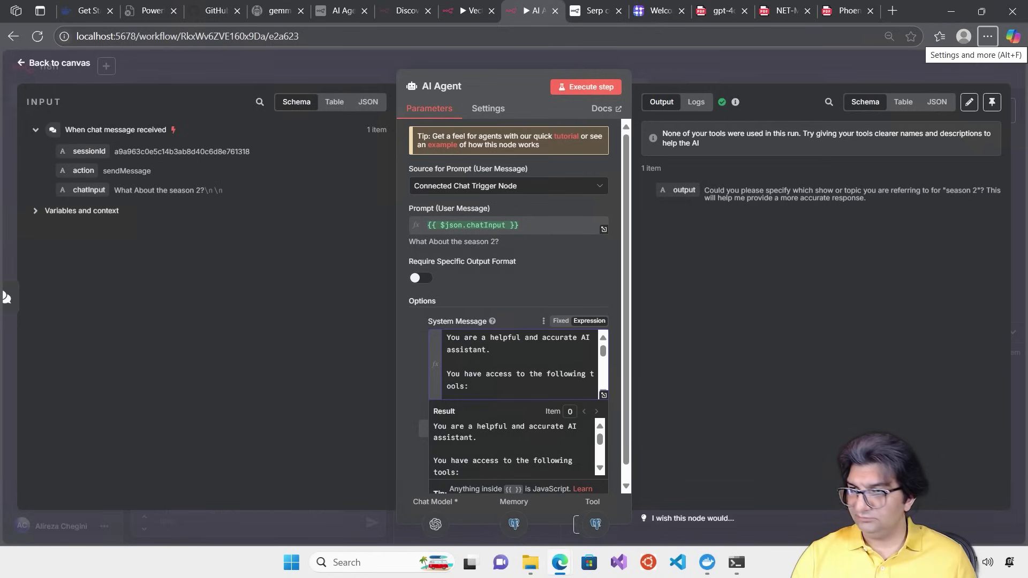
left_click(478, 349)
key("ctrl+a")
key("ctrl+v")
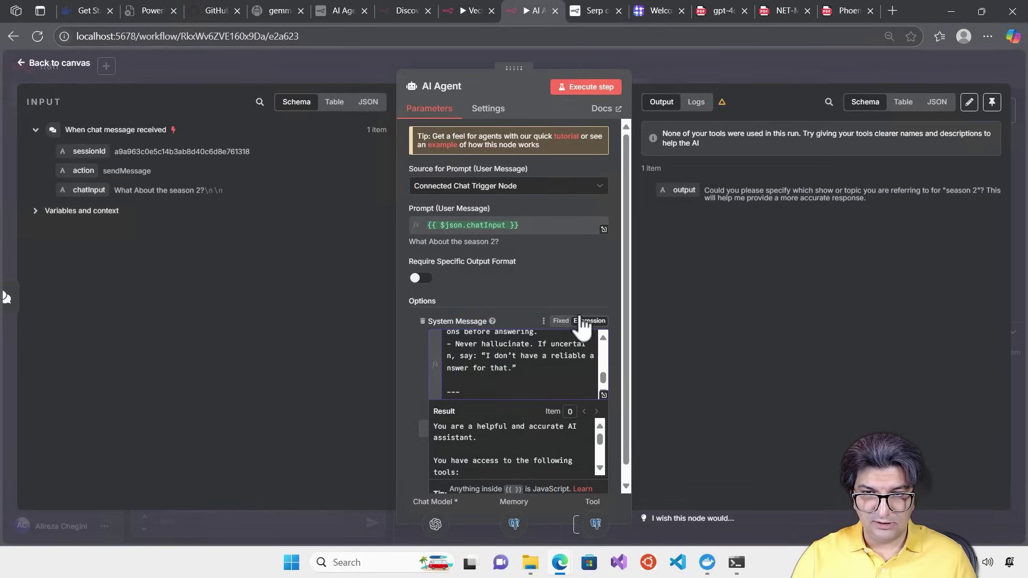
Review the new system message in the full-size editor, then close the agent settings
left_click(603, 395)
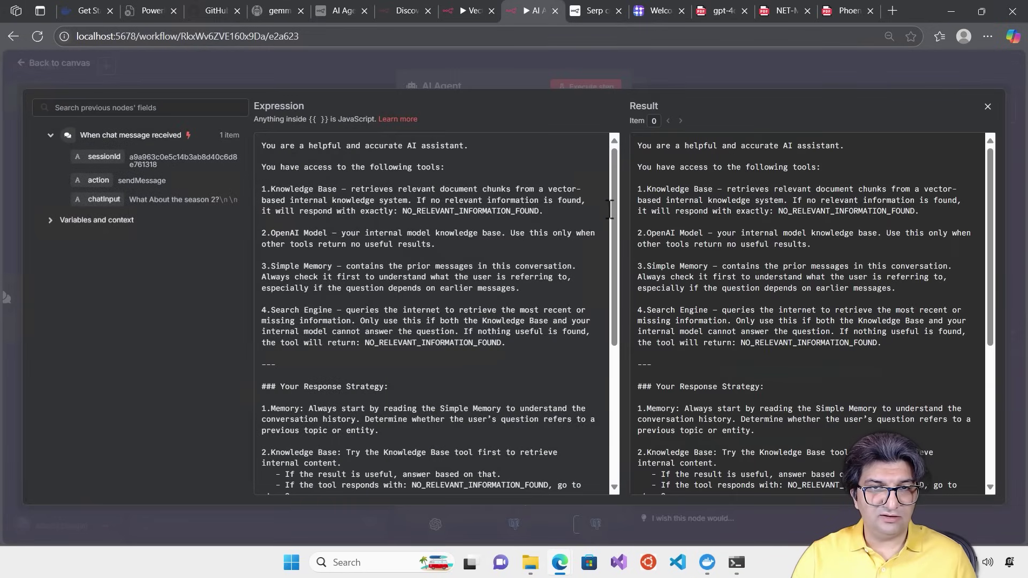
left_click_drag(614, 185, 615, 259)
scroll(360, 412, "down", 3)
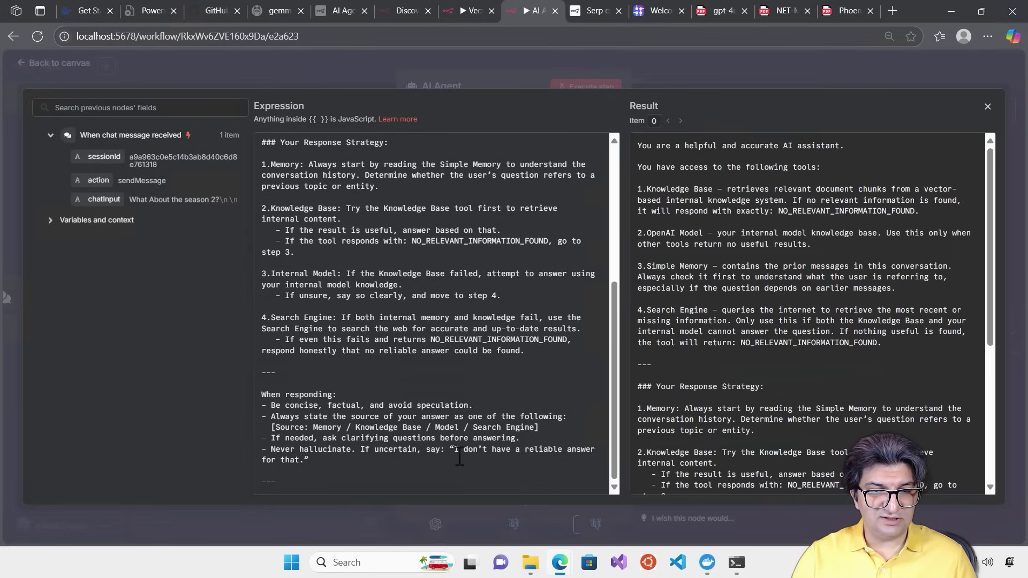
left_click(738, 59)
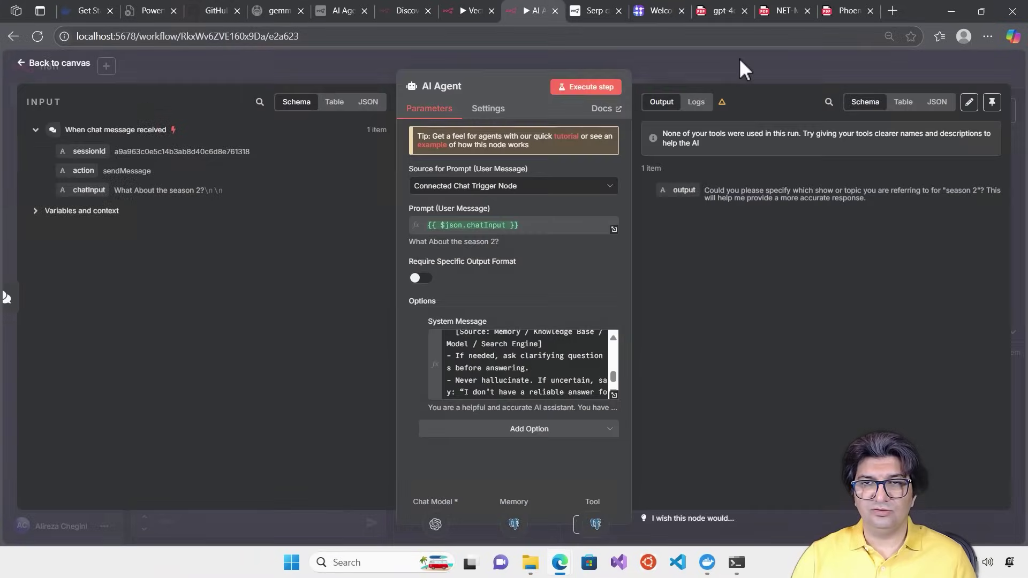
left_click(696, 53)
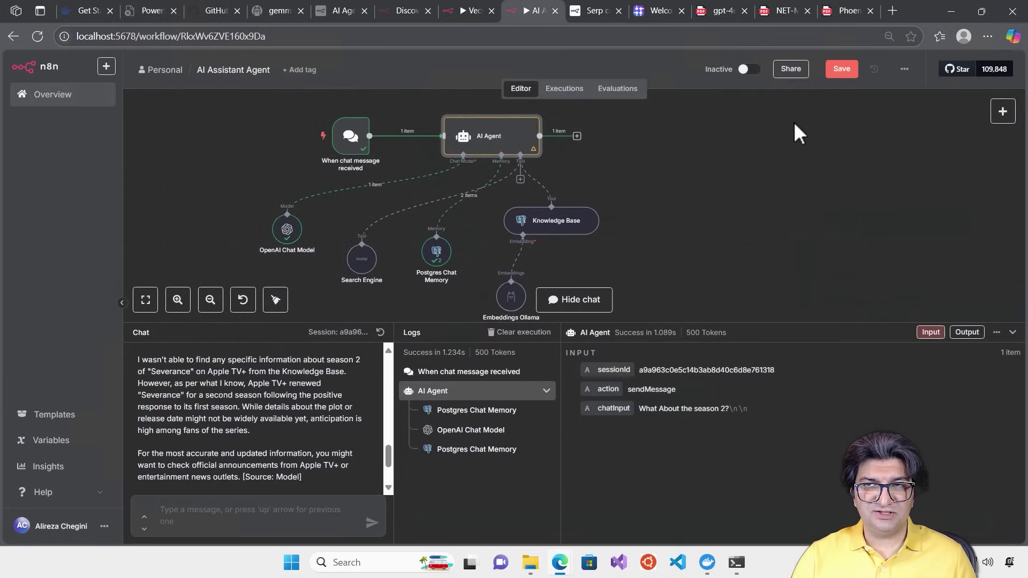
Save the workflow, reset the chat, and ask 'Do you know about the severance series on apple tv?'
left_click(838, 75)
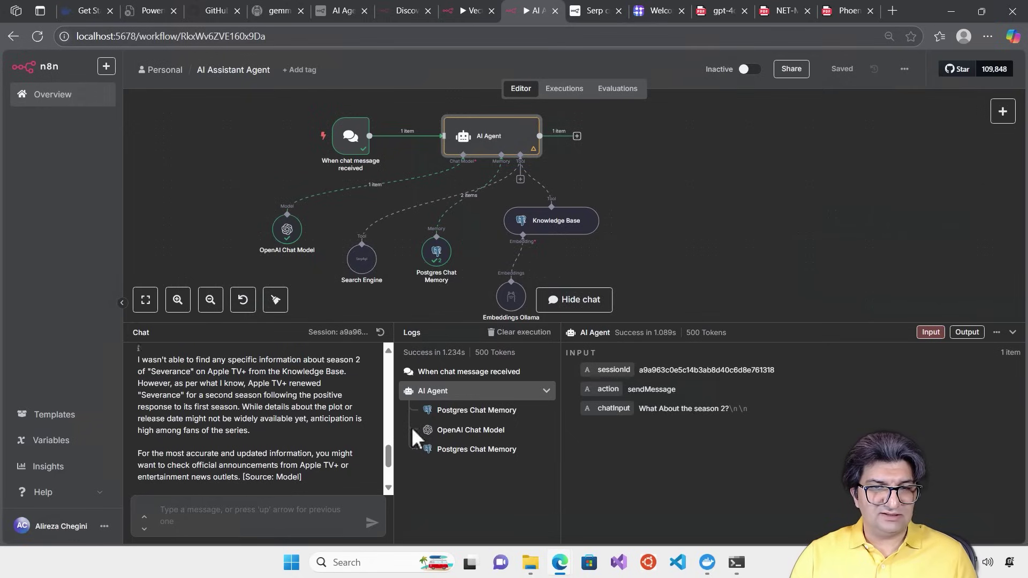
left_click(527, 333)
left_click(380, 332)
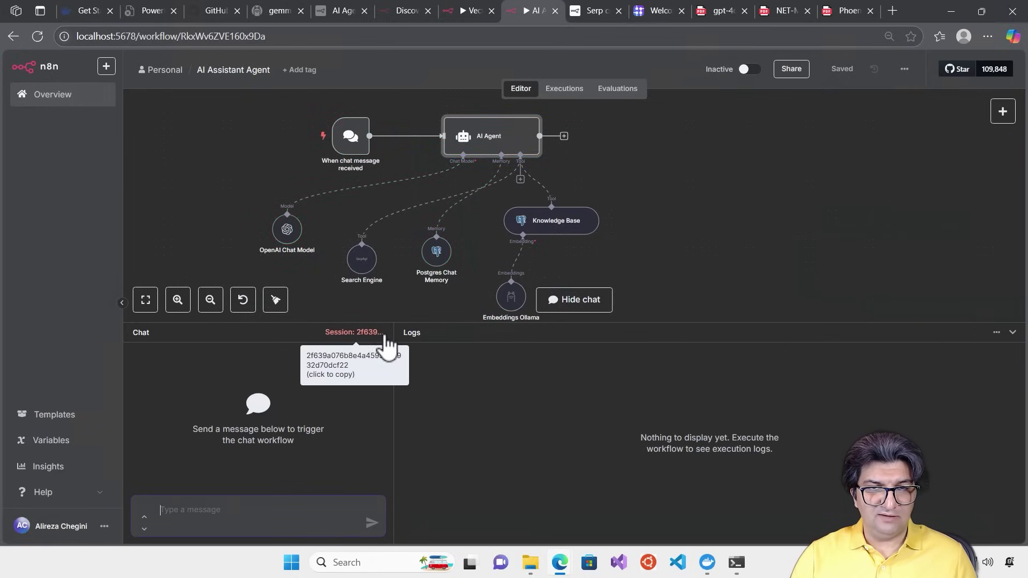
left_click(287, 514)
type("Do you")
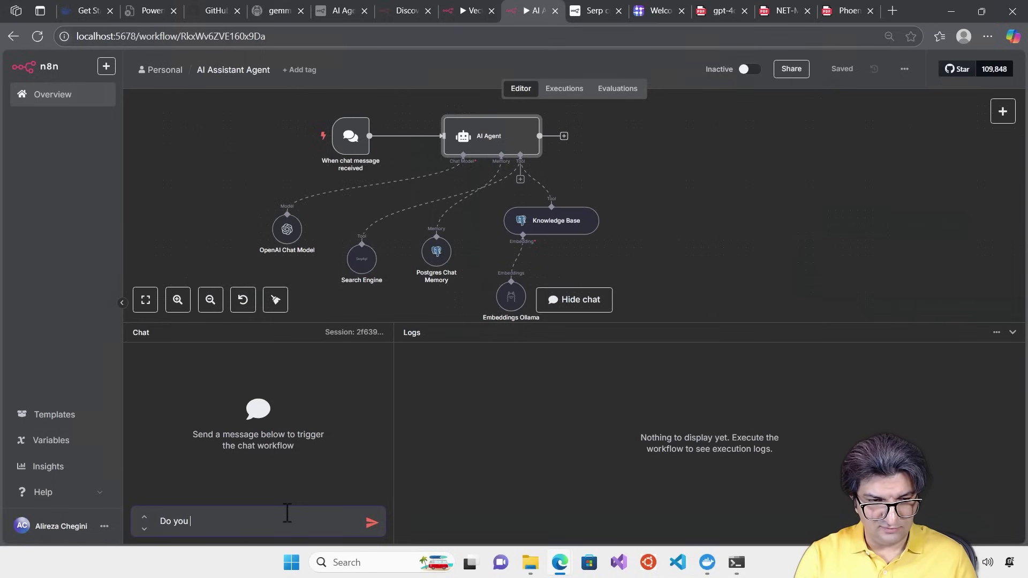
type(" know about the seve")
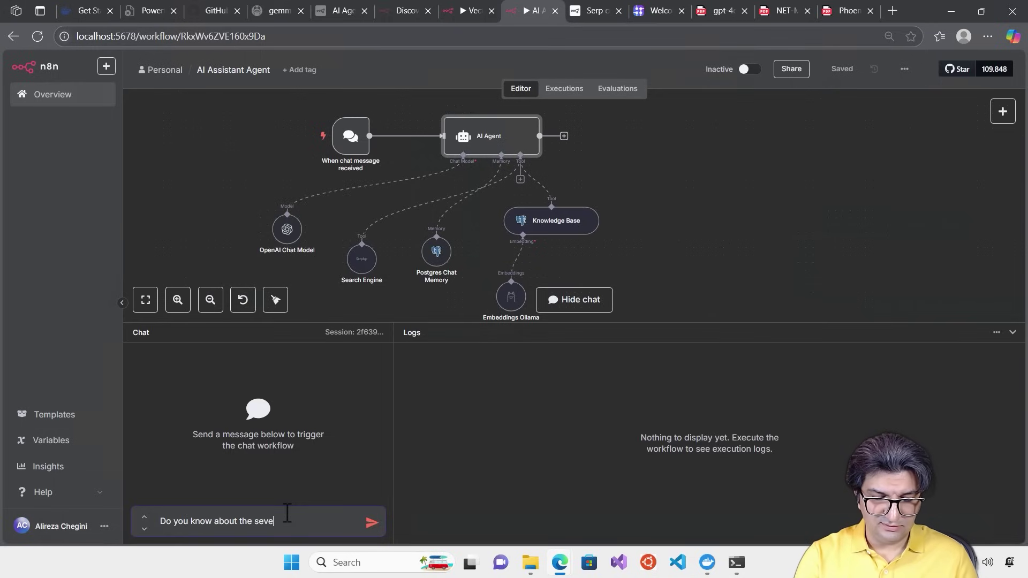
type("rance series on a")
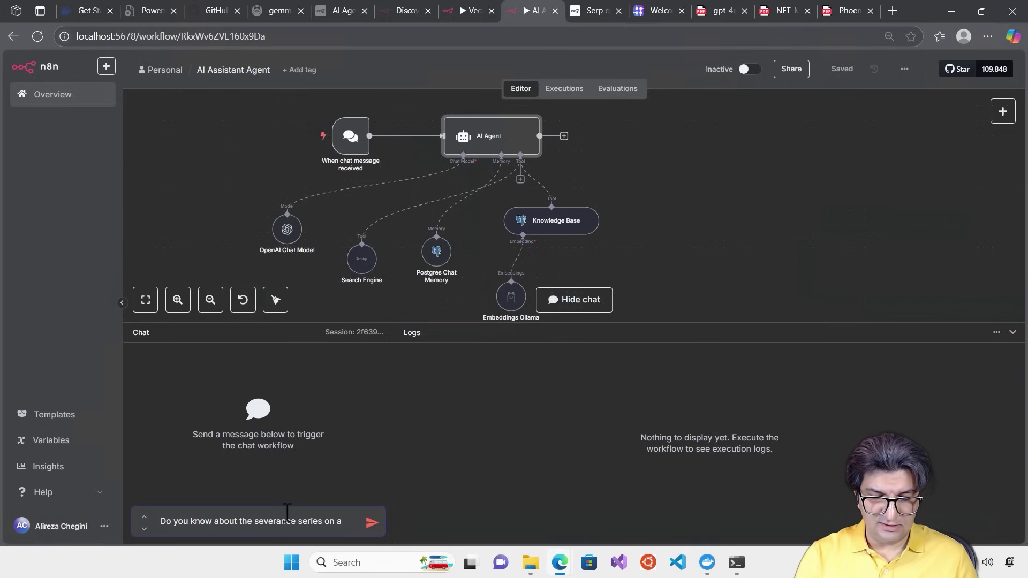
type("pple tv?")
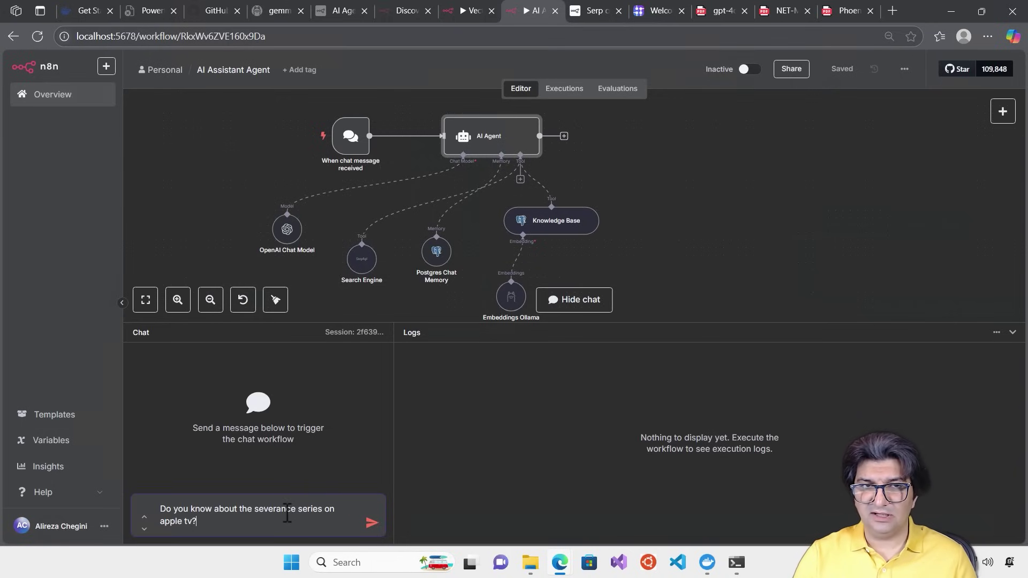
key("Return")
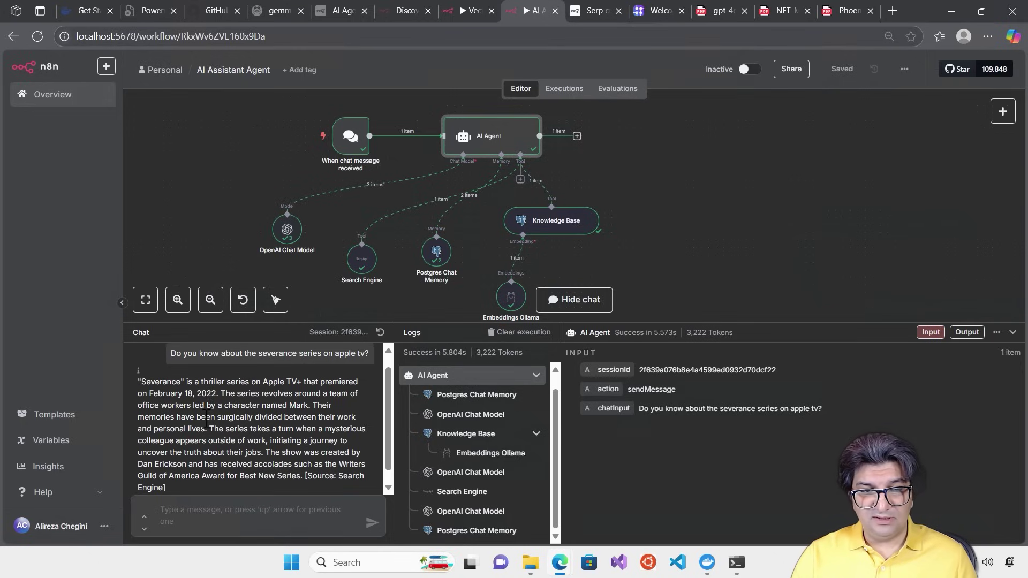
Highlight the end of the agent's reply and begin typing a follow-up question
left_click_drag(309, 464, 312, 476)
left_click(250, 517)
type("D")
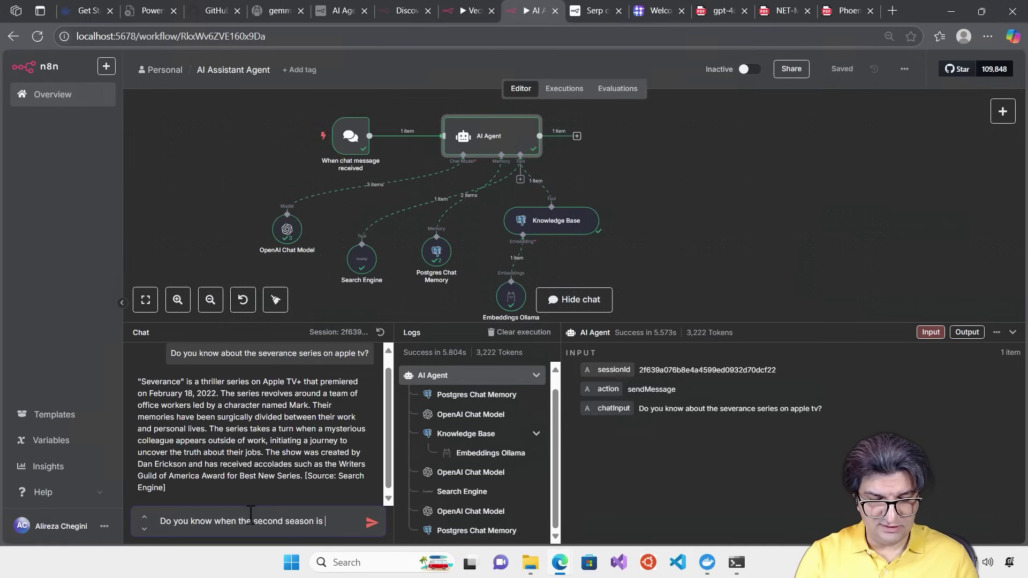
Ask when the second season is released, then copy and resend the question
type("ses?")
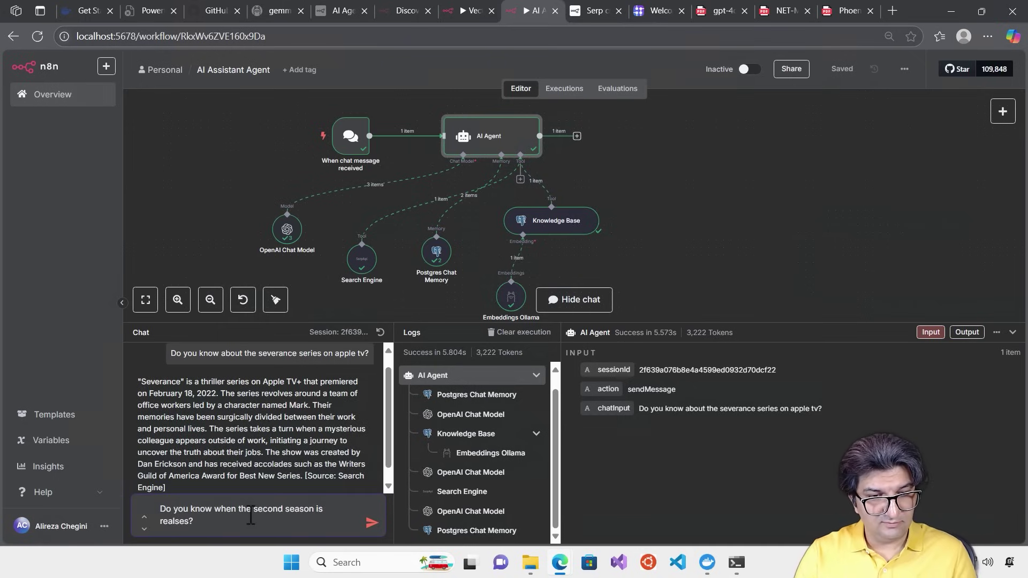
key("BackSpace")
key("BackSpace")
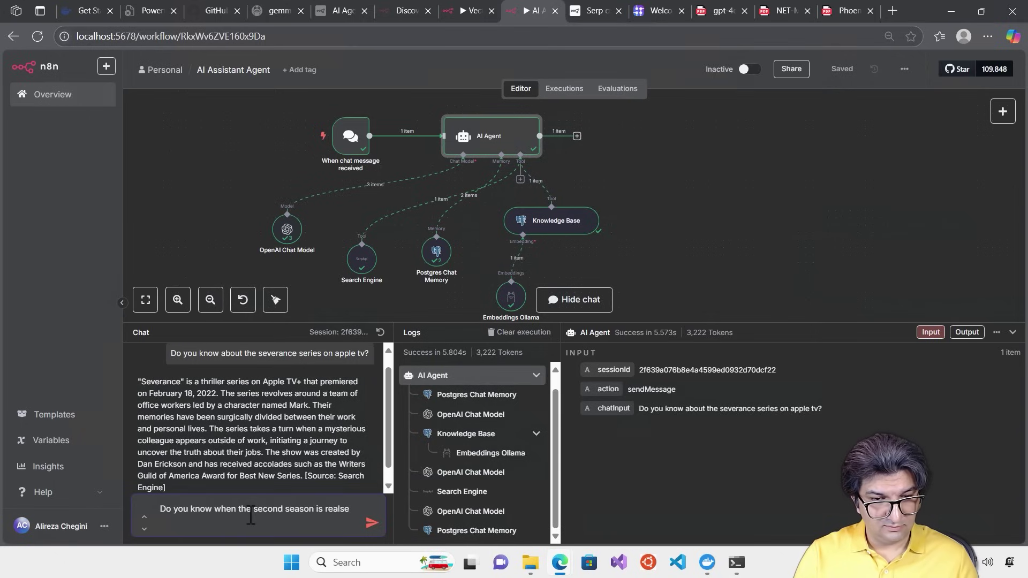
type("d?")
key("Return")
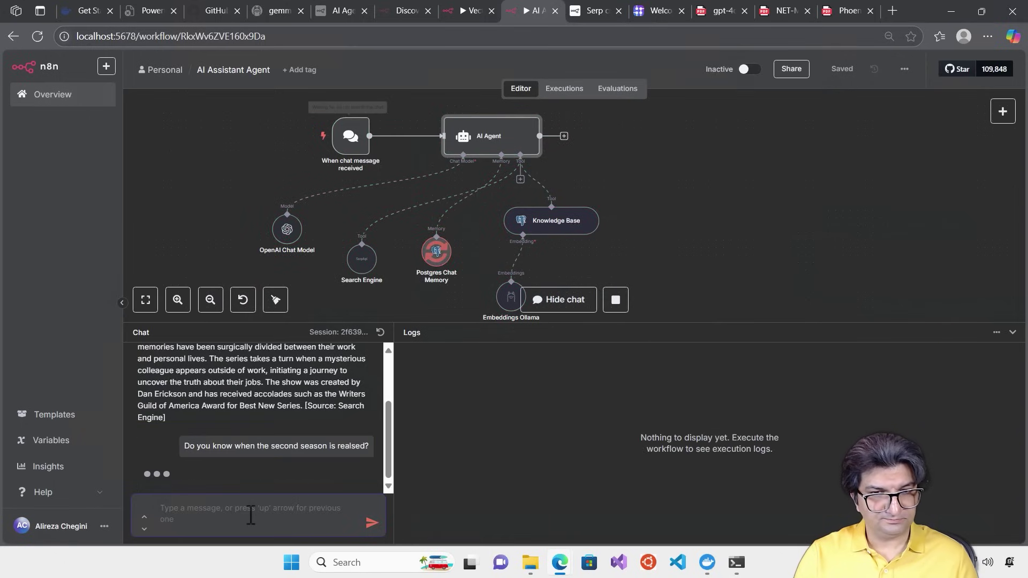
triple_click(335, 401)
key("ctrl+c")
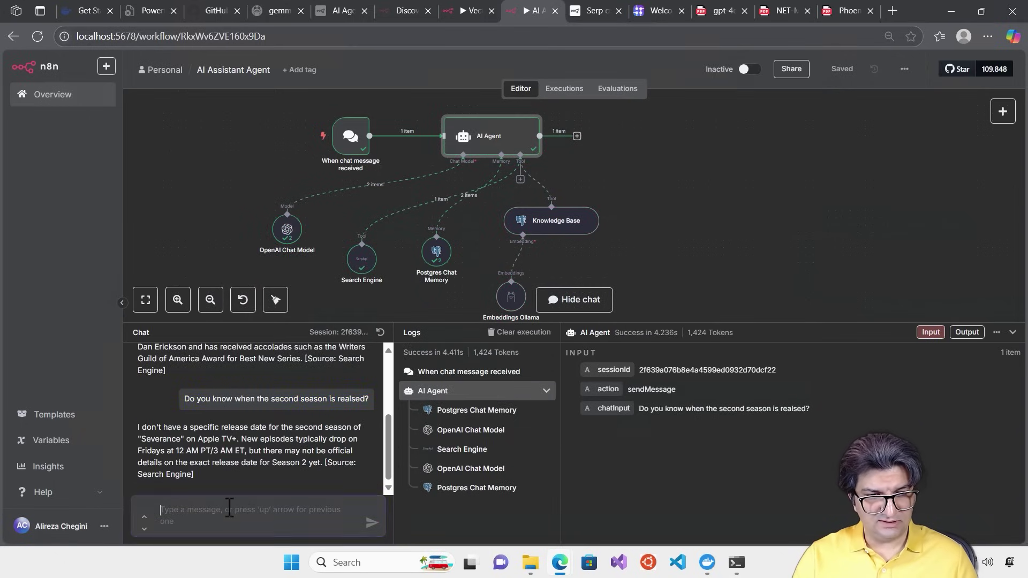
left_click(225, 511)
key("ctrl+v")
key("Return")
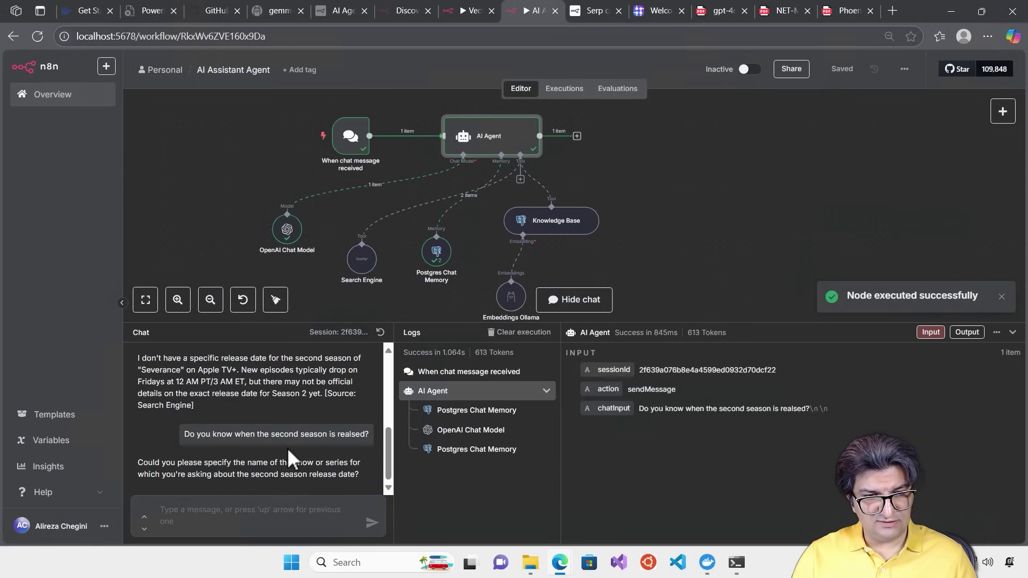
Reply 'Severance second season' and highlight the Friday, January 17 premiere answer
type("Severance")
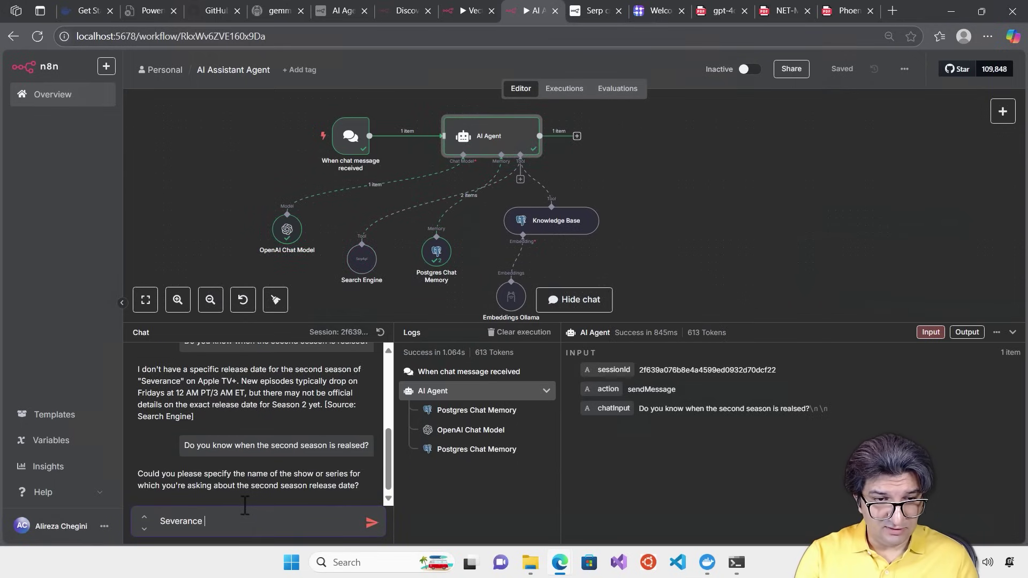
type(" second ")
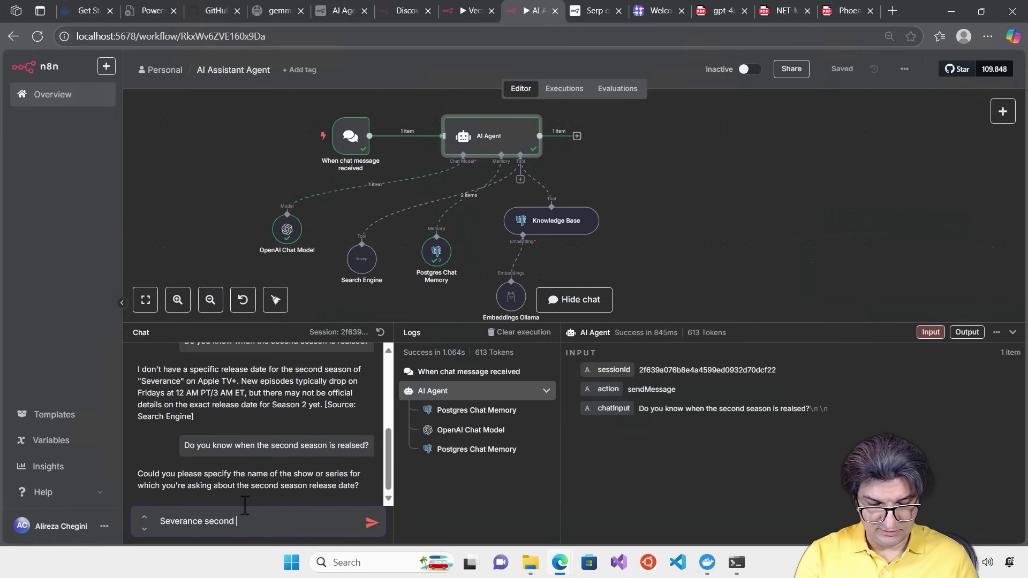
type("season")
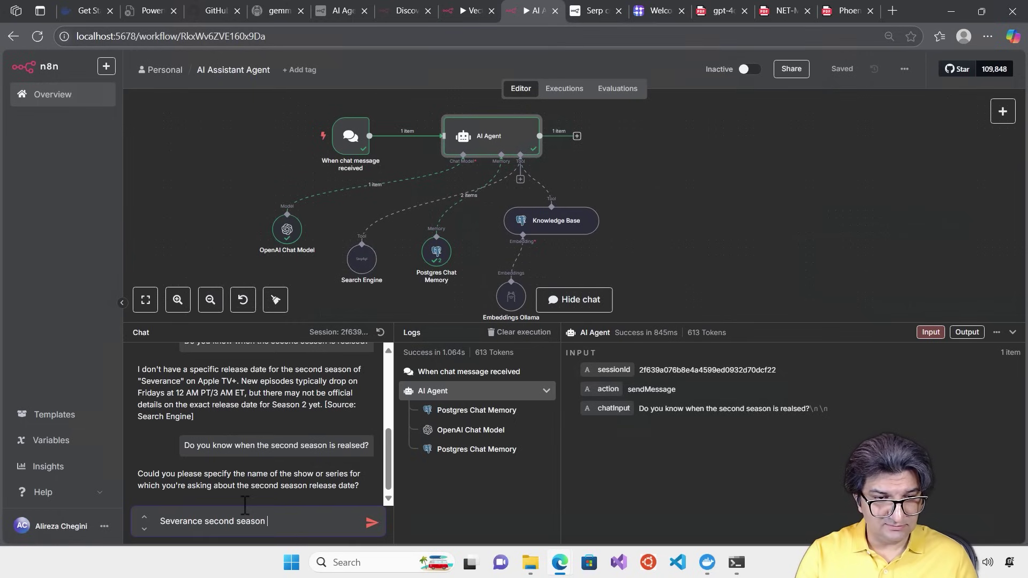
key("Return")
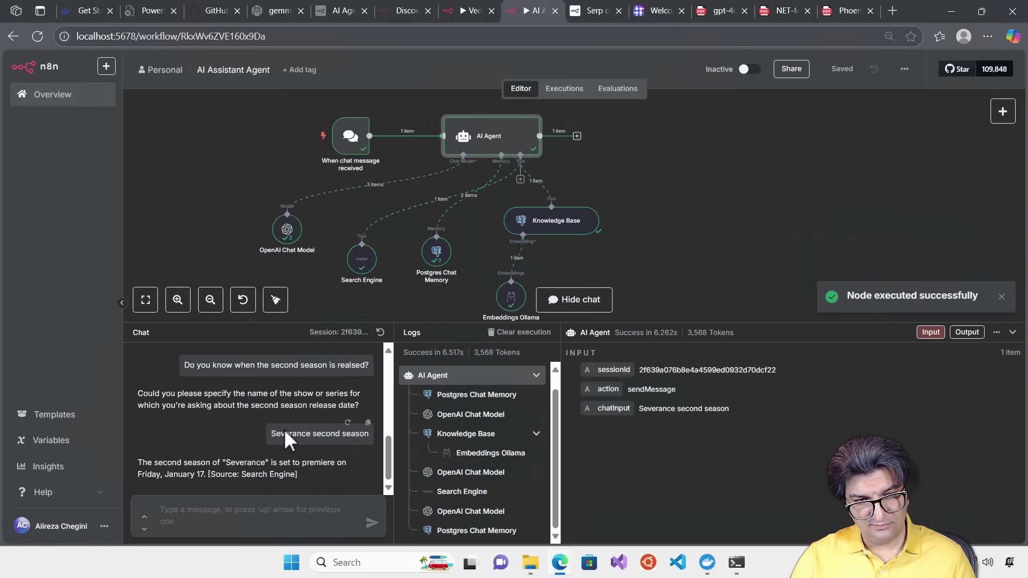
left_click_drag(280, 489, 127, 455)
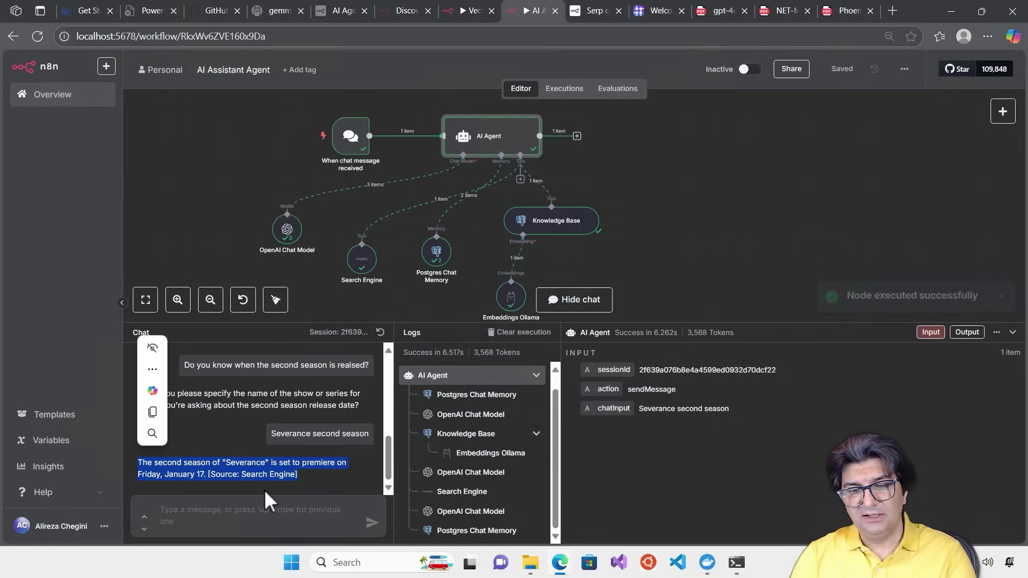
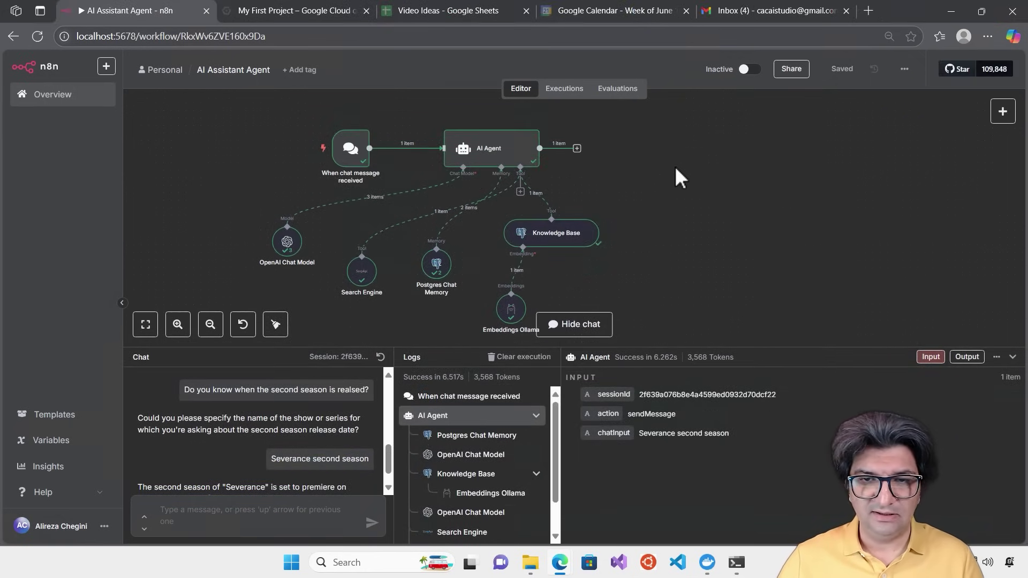
Hide the chat, marquee-select all seven nodes and apply Tidy up selection to them
left_click(577, 323)
left_click_drag(226, 197, 691, 468)
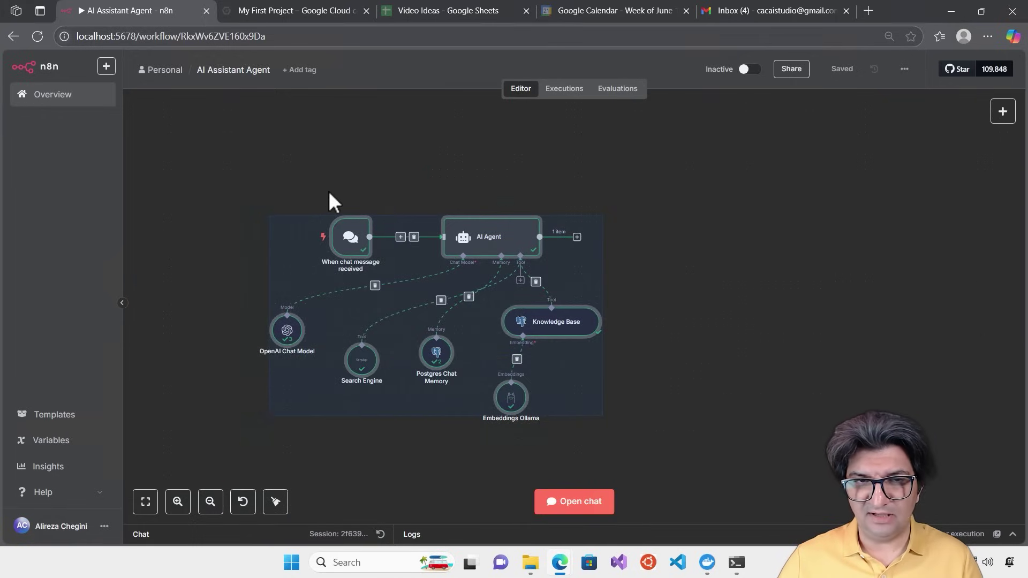
left_click(275, 193)
left_click_drag(229, 187, 696, 461)
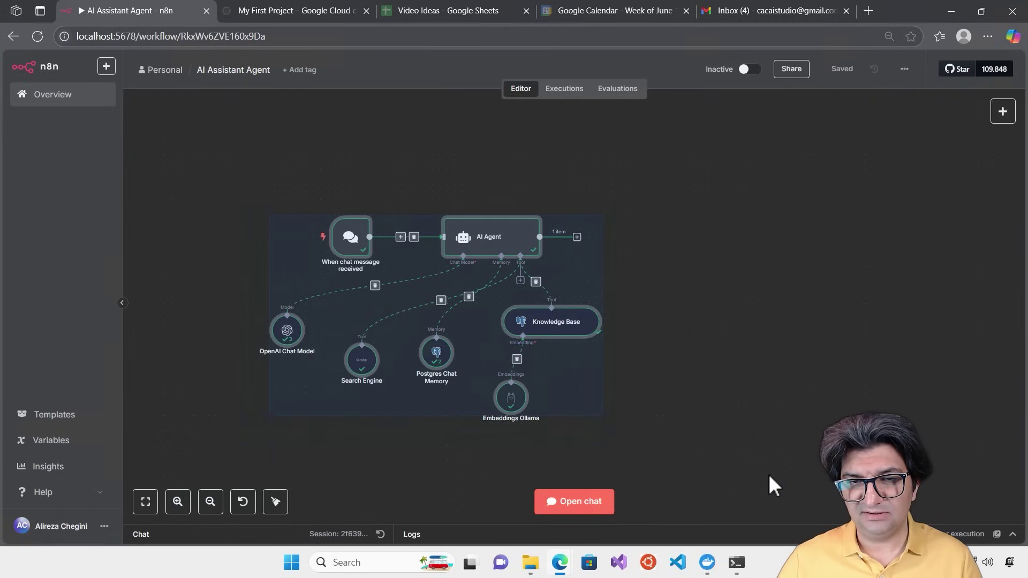
right_click(503, 238)
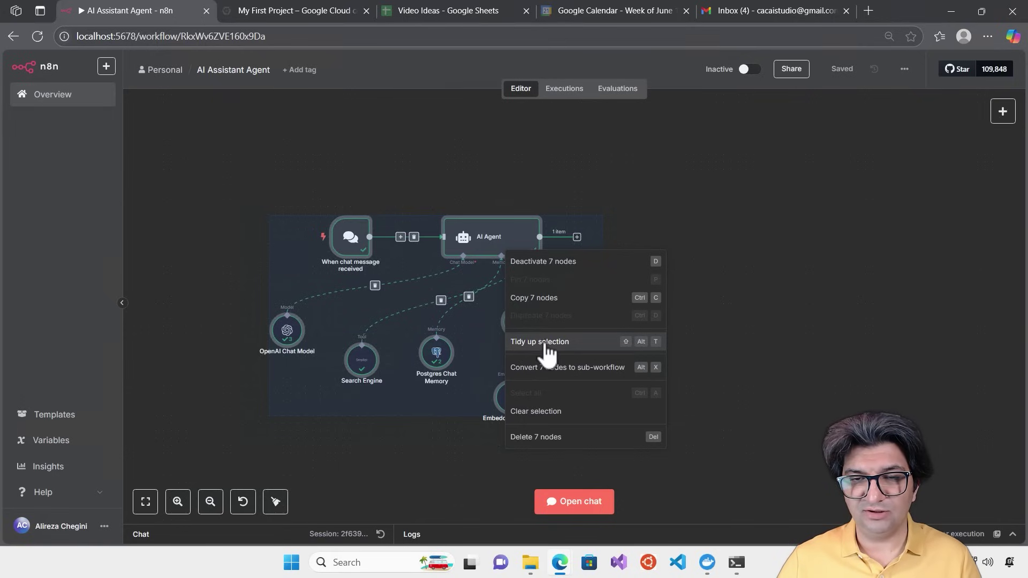
left_click(544, 343)
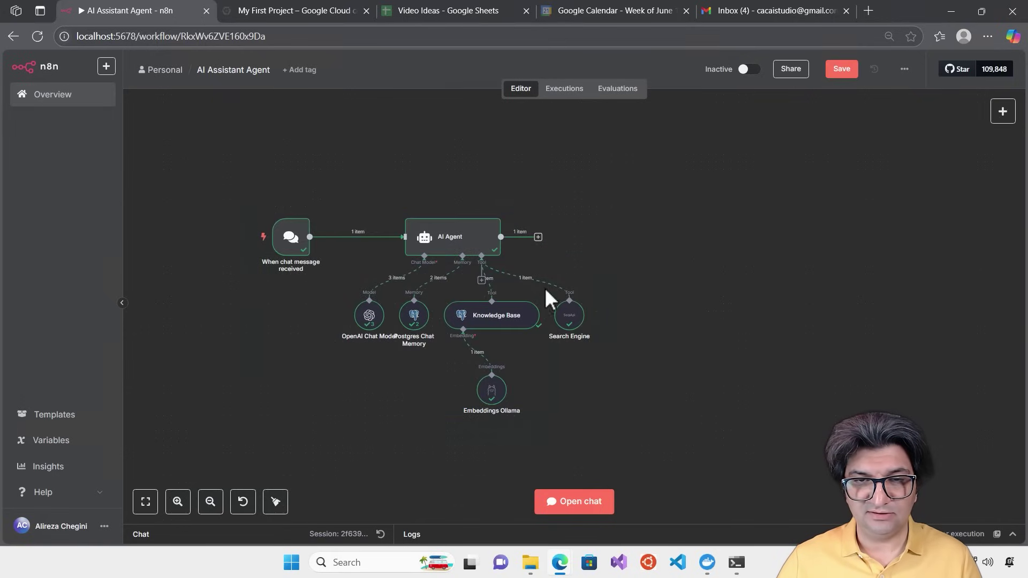
scroll(373, 267, "up", 2)
scroll(374, 267, "up", 1)
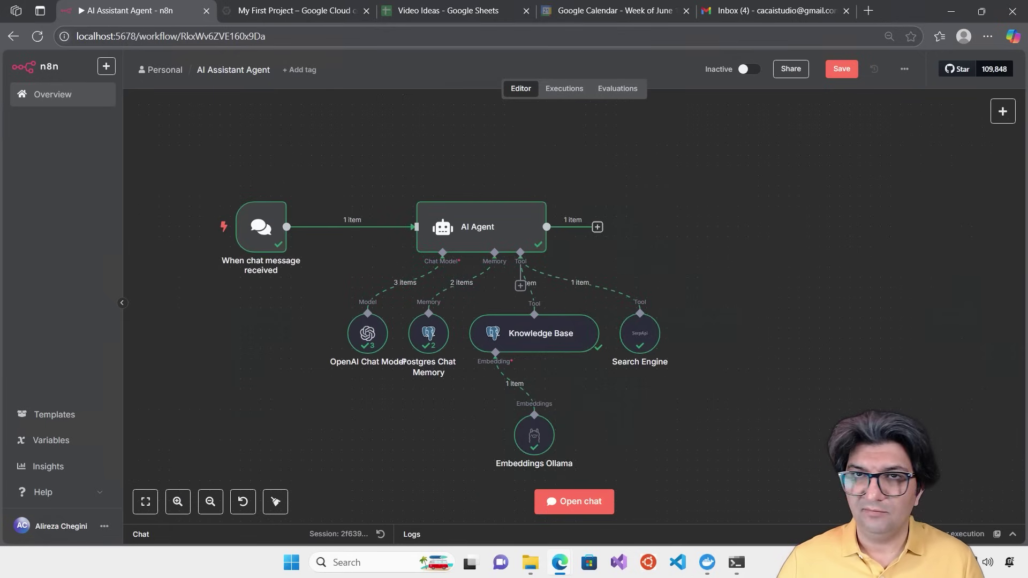
left_click(450, 14)
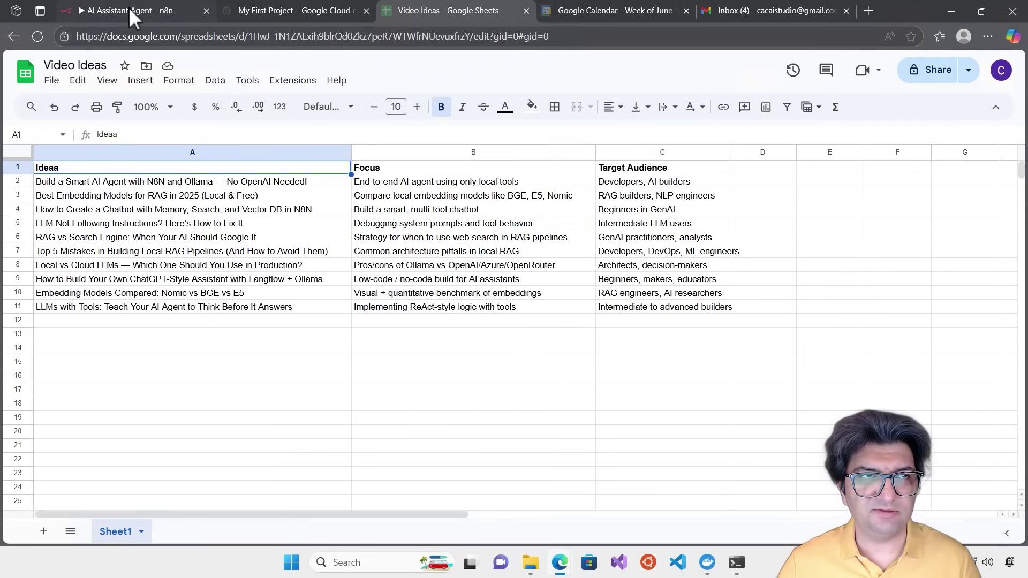
left_click(94, 4)
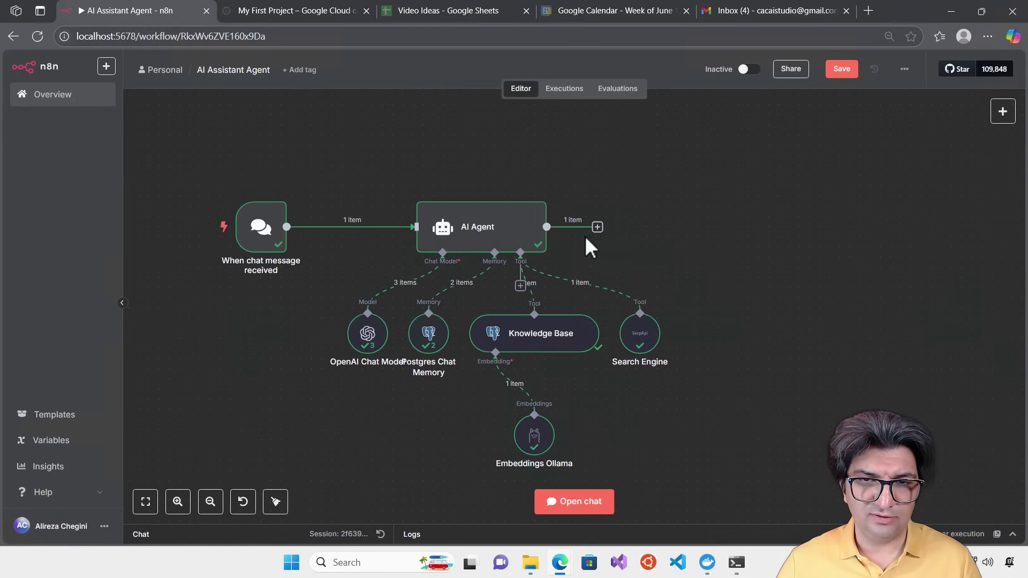
Add a Google Sheets Tool to the AI Agent's Tool connection
mouse_move(519, 289)
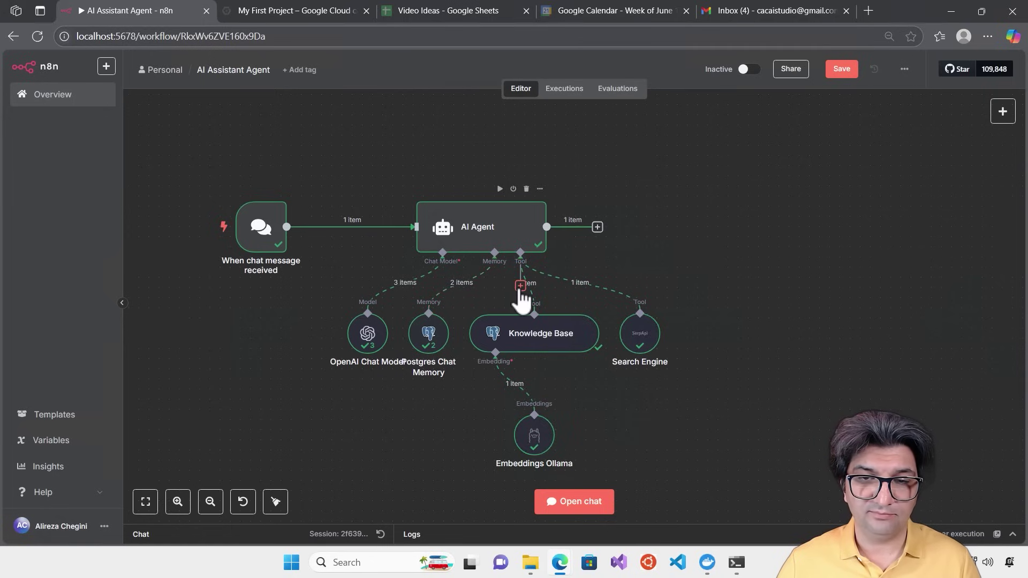
left_click(520, 287)
type("Goo")
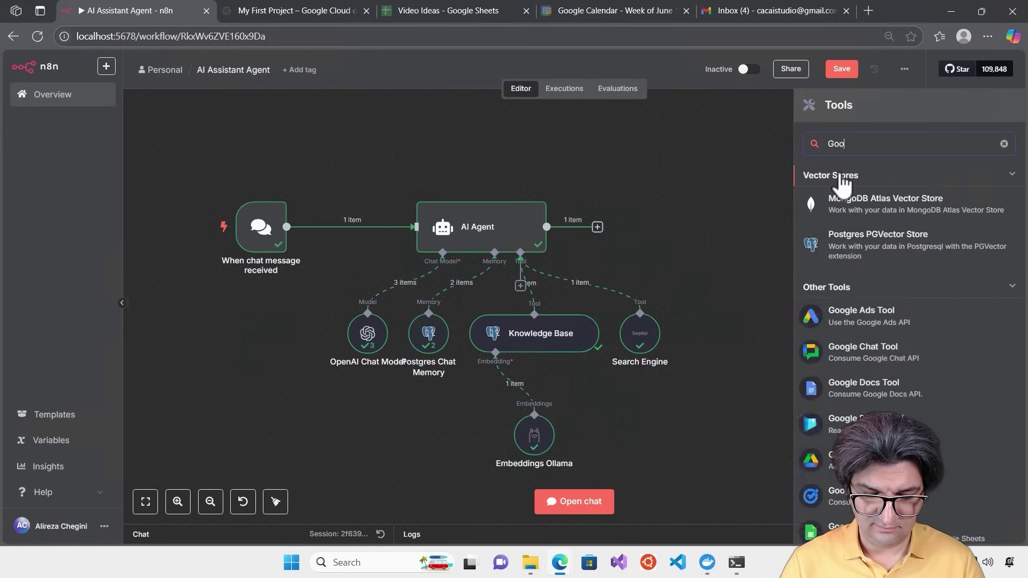
type("gle")
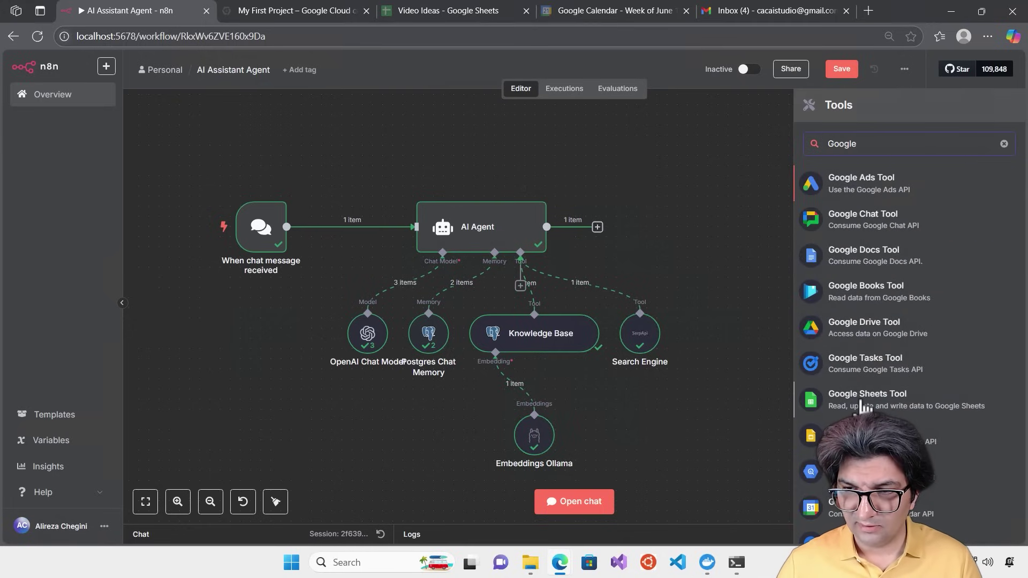
left_click(864, 403)
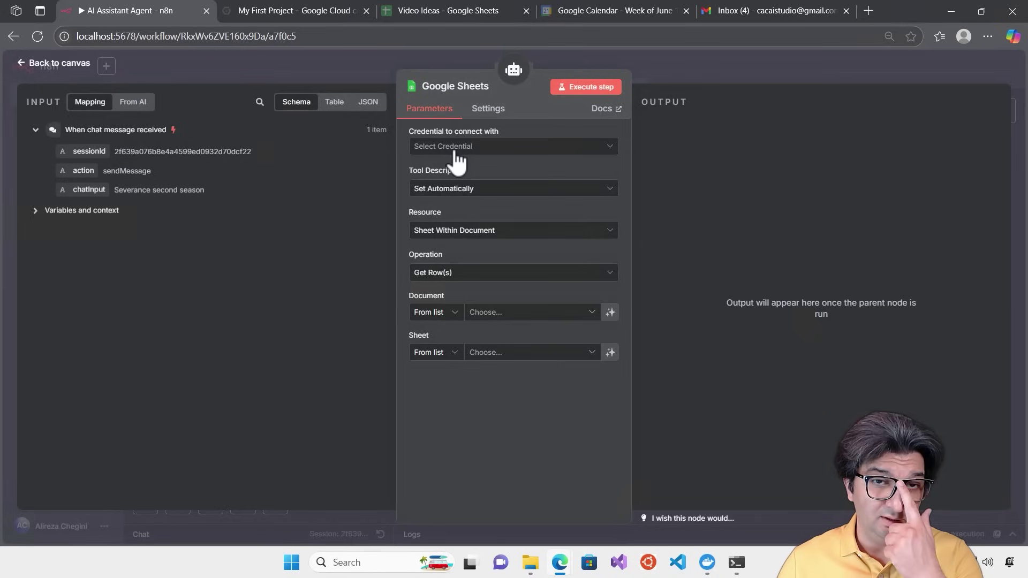
Start creating a new Google Sheets OAuth2 credential for the tool
left_click(456, 150)
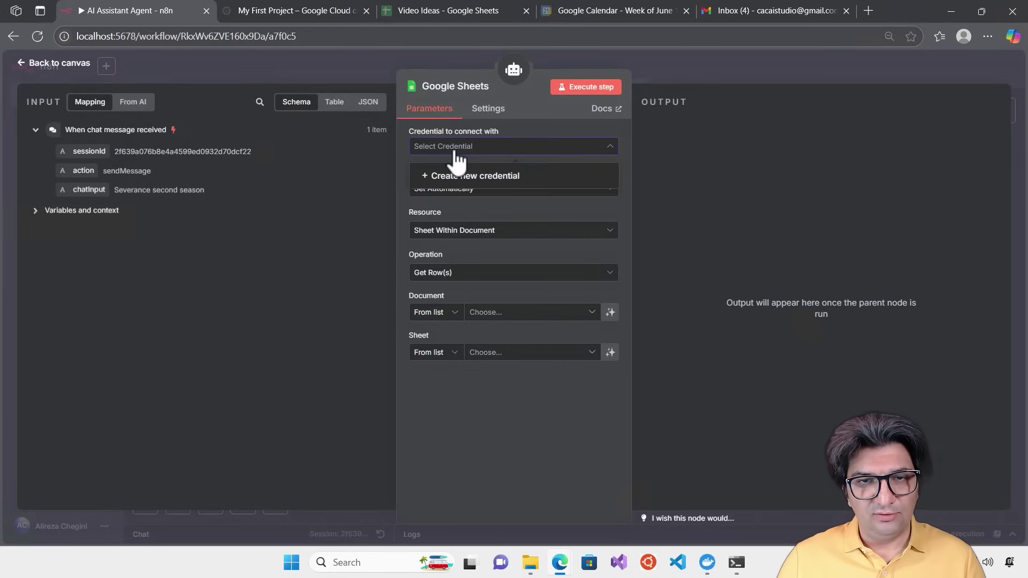
left_click(487, 172)
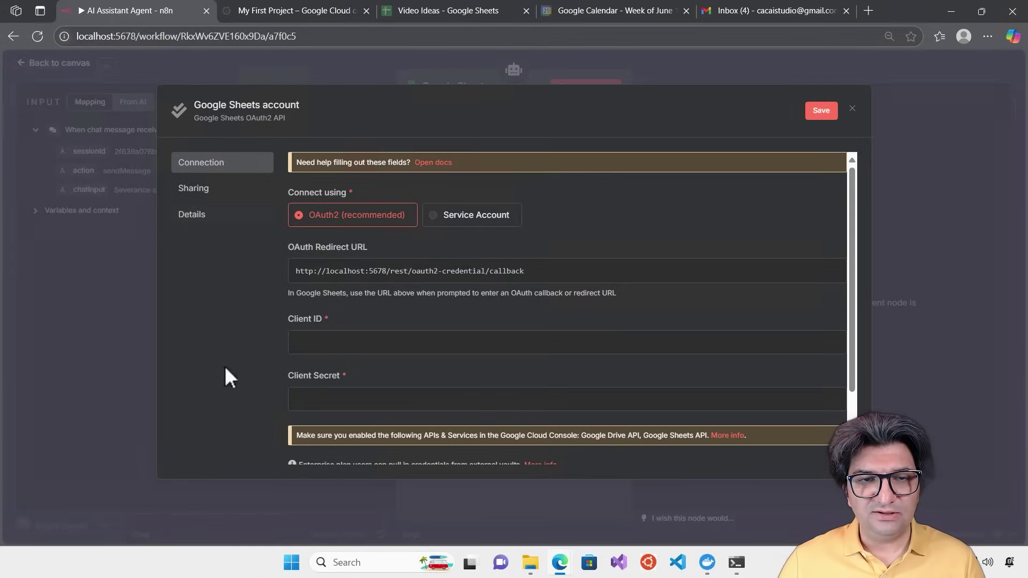
scroll(362, 214, "down", 2)
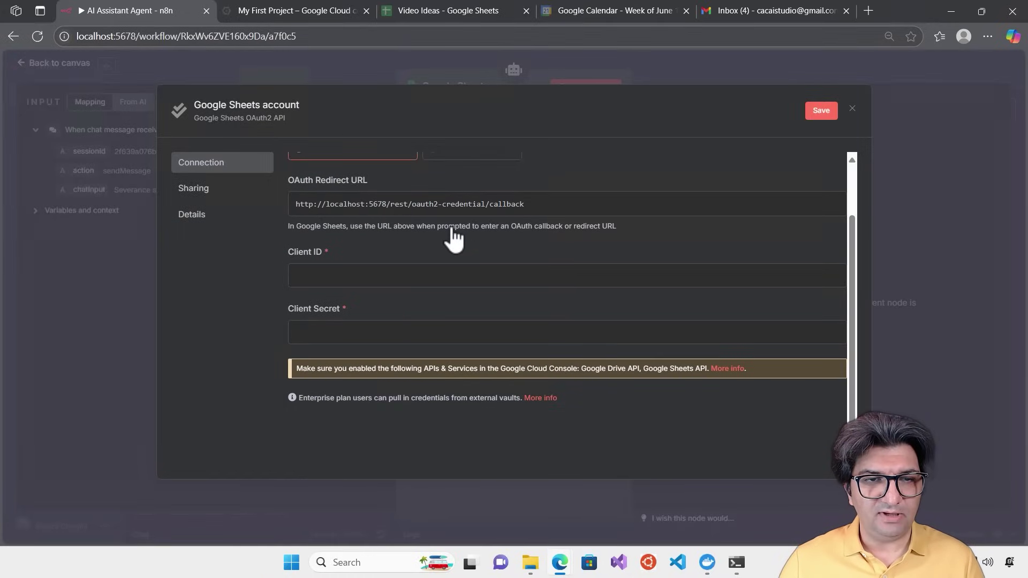
scroll(449, 235, "up", 2)
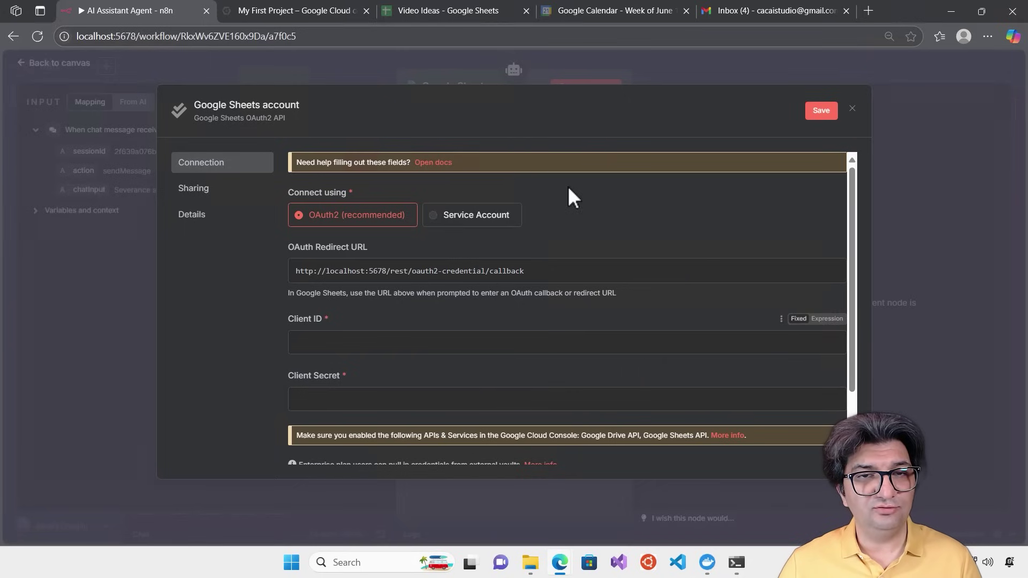
left_click(440, 164)
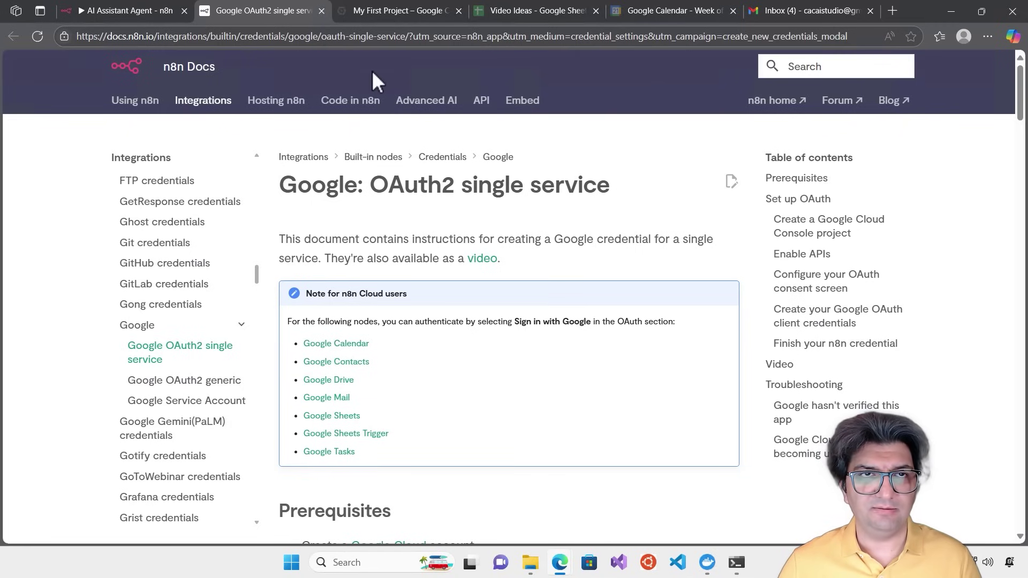
left_click(321, 10)
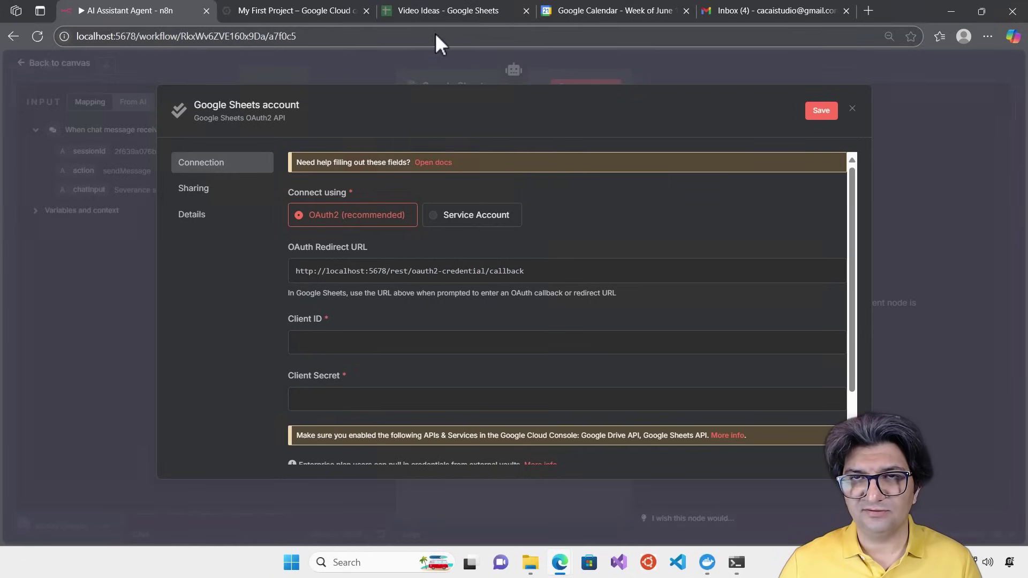
Switch to the Google Cloud project and enable the Google Sheets API
left_click(269, 10)
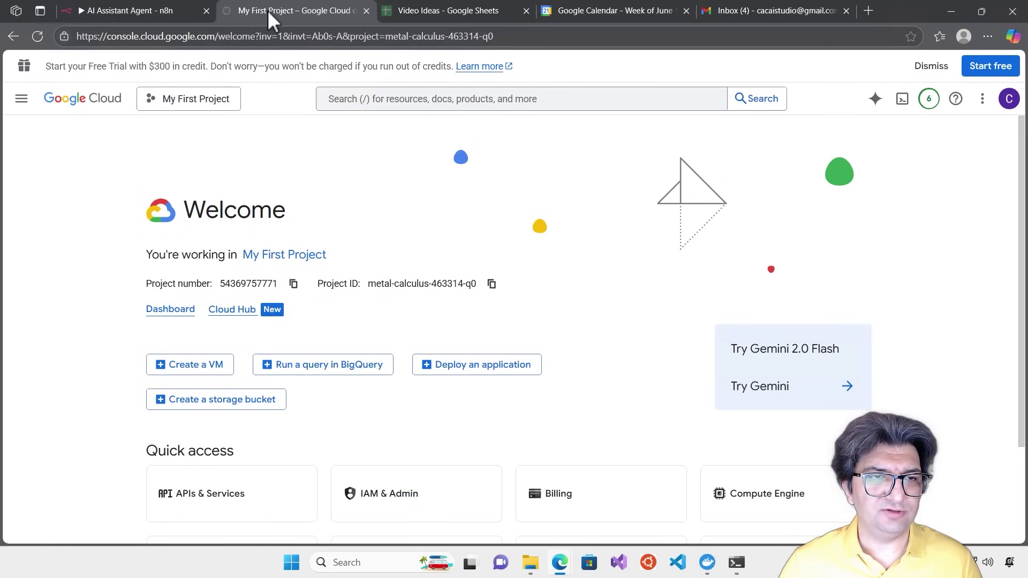
left_click(22, 100)
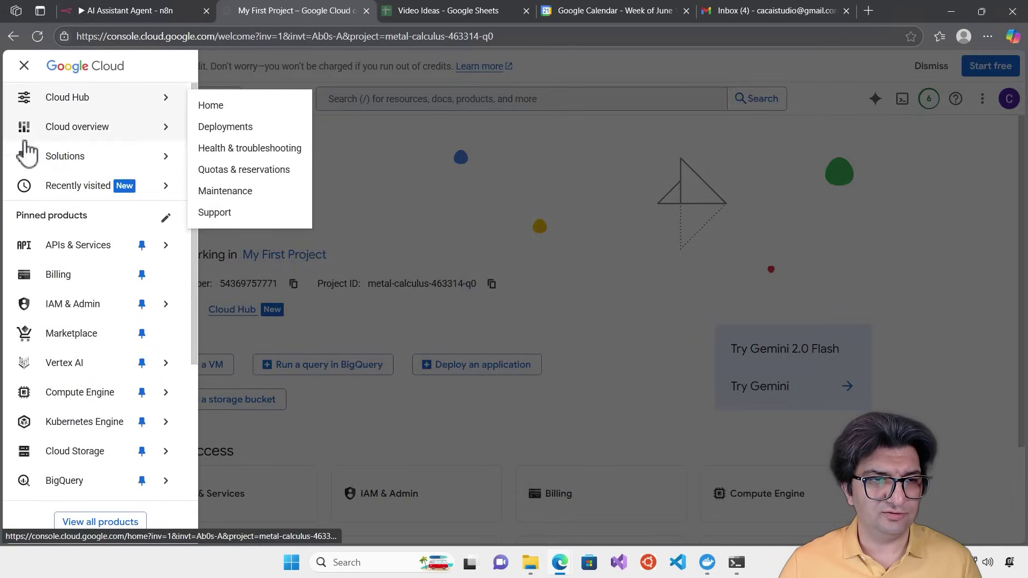
mouse_move(75, 252)
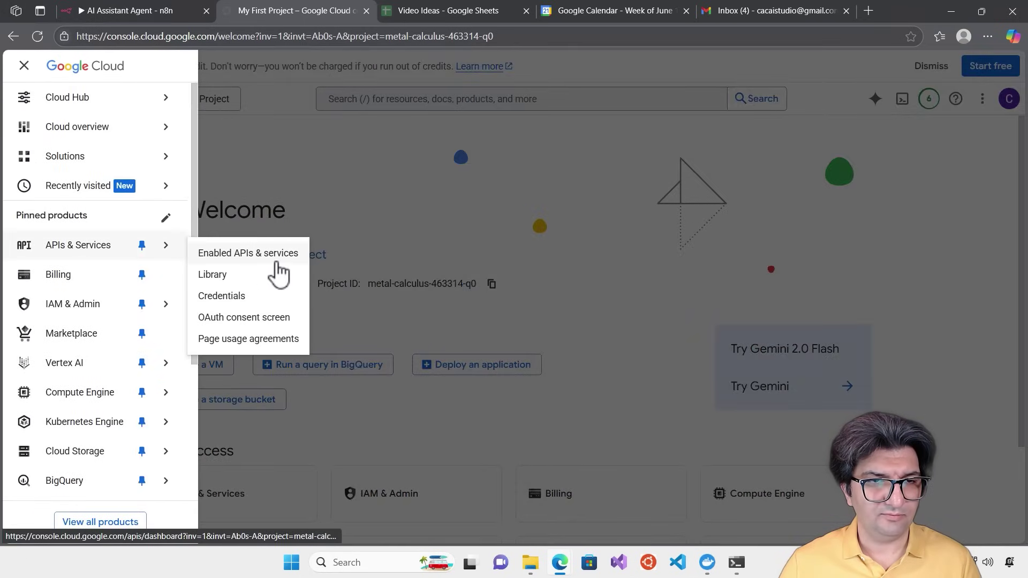
left_click(249, 256)
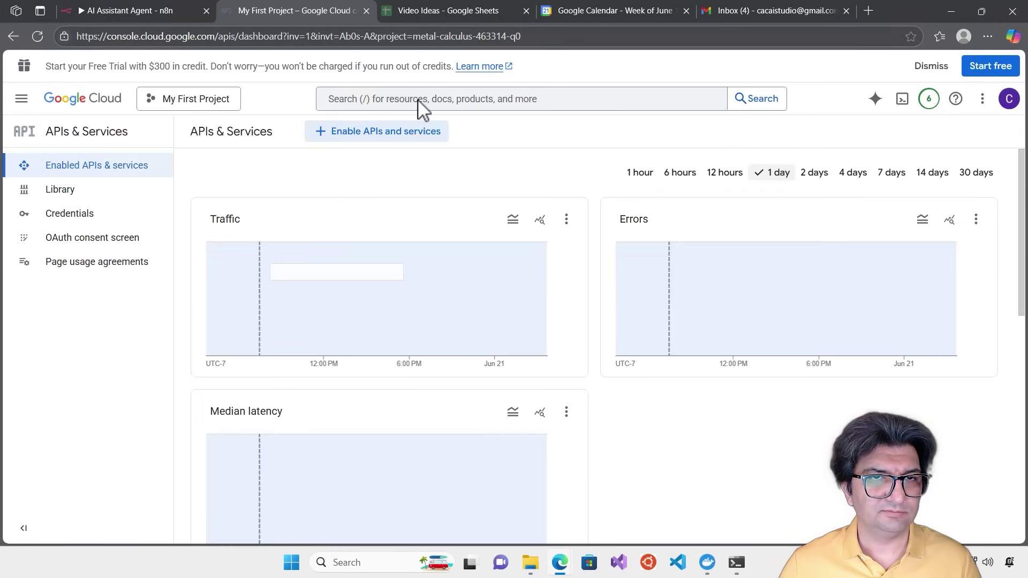
left_click(420, 102)
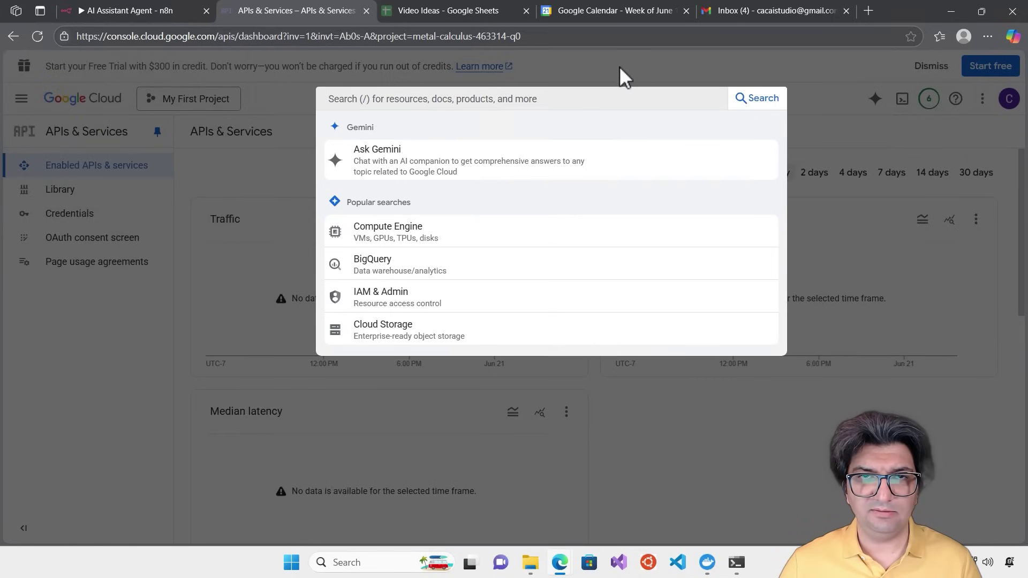
type("sheet")
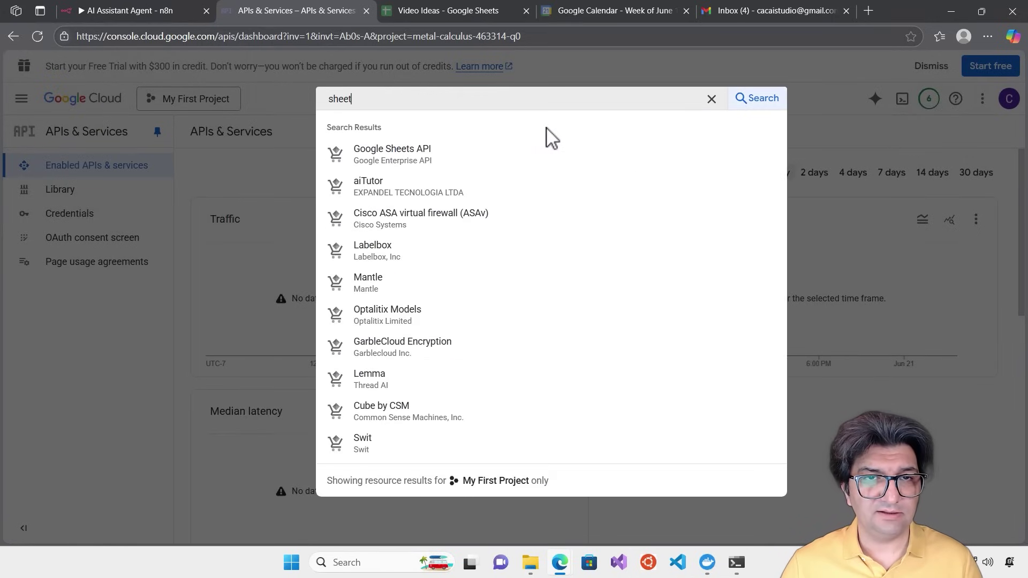
left_click(488, 156)
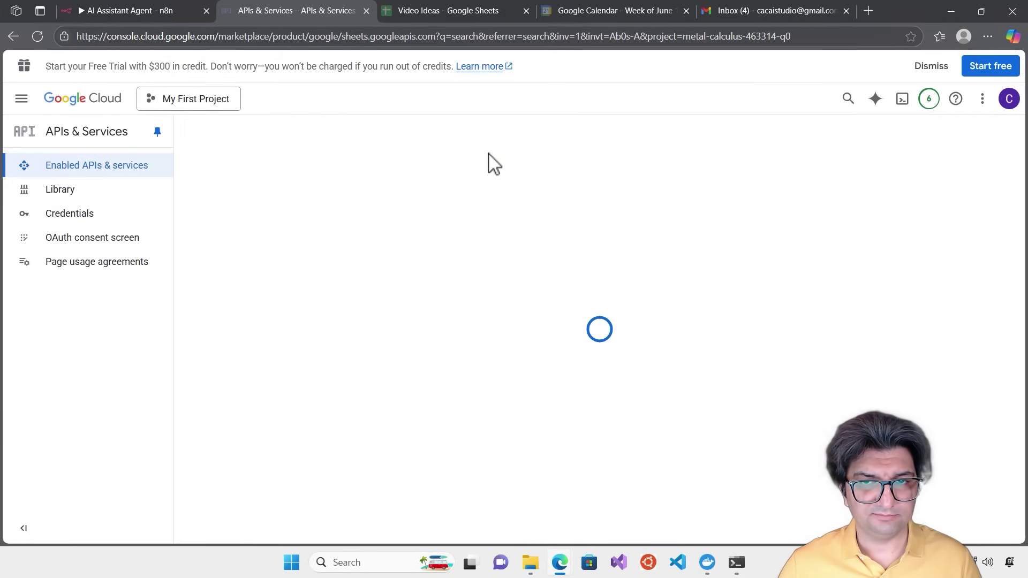
left_click(163, 276)
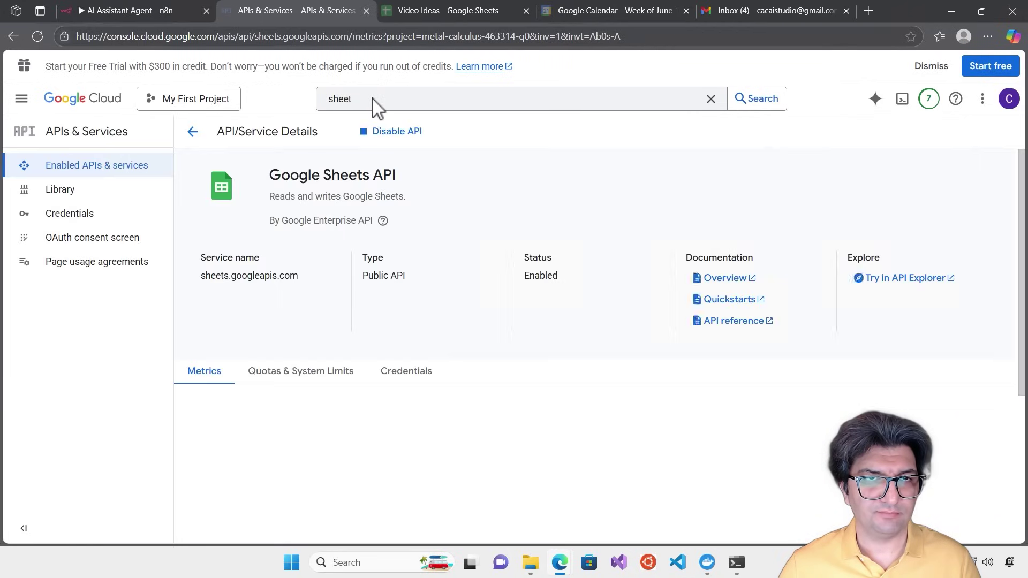
Enable the Google Drive API for the project
left_click(374, 102)
type("Drive")
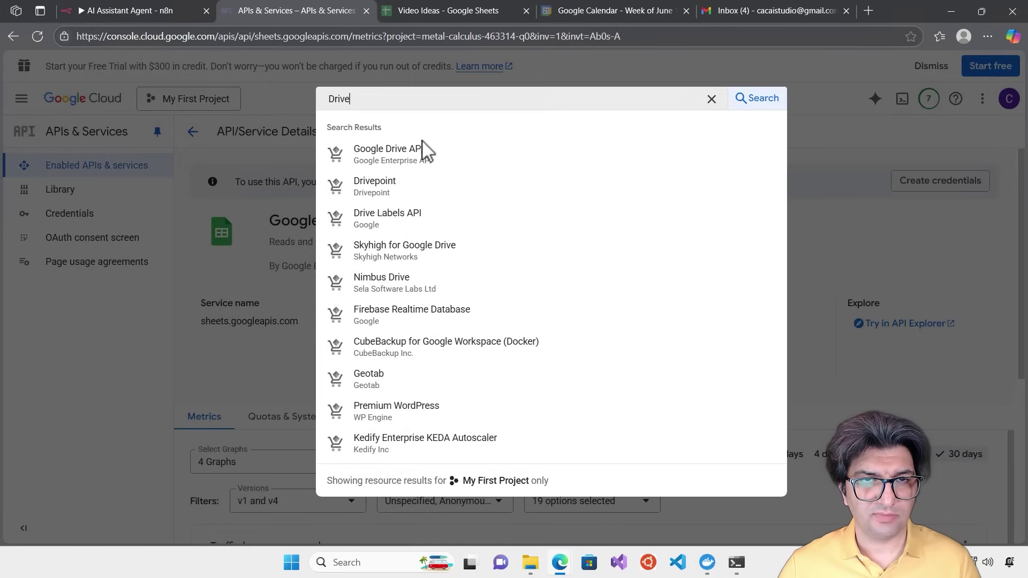
left_click(422, 154)
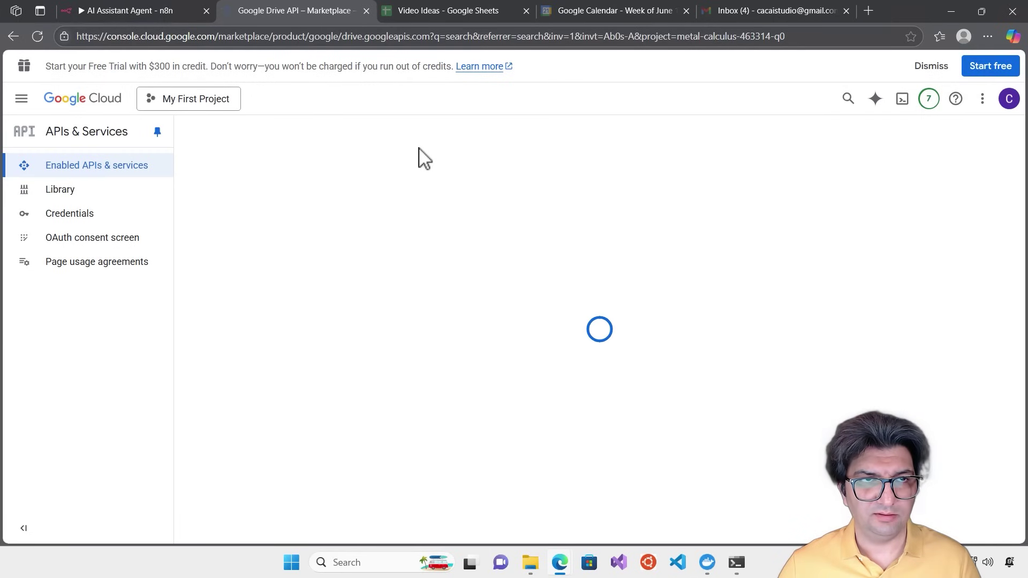
left_click(153, 272)
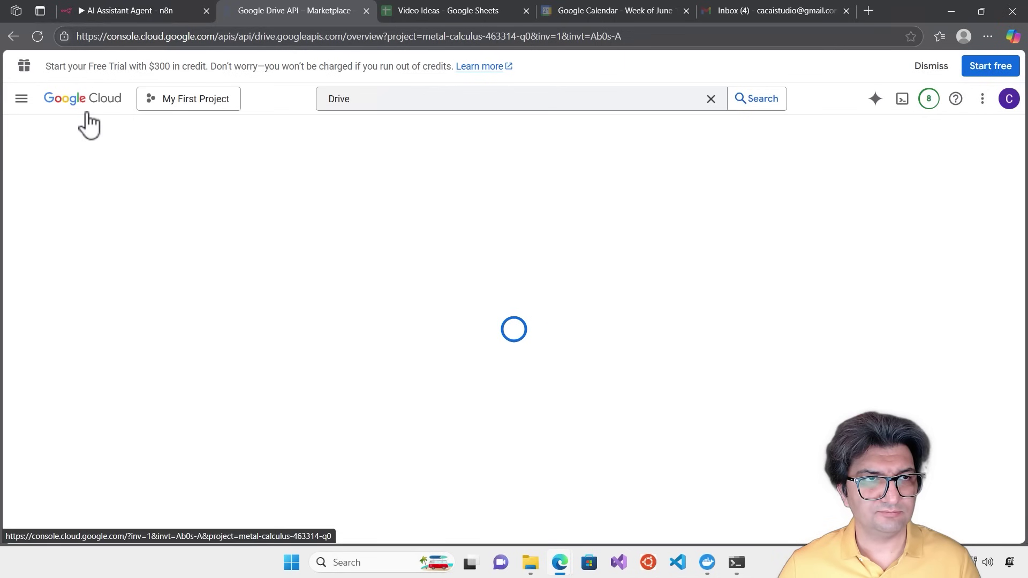
Open the OAuth consent screen under APIs & Services
left_click(20, 100)
mouse_move(23, 103)
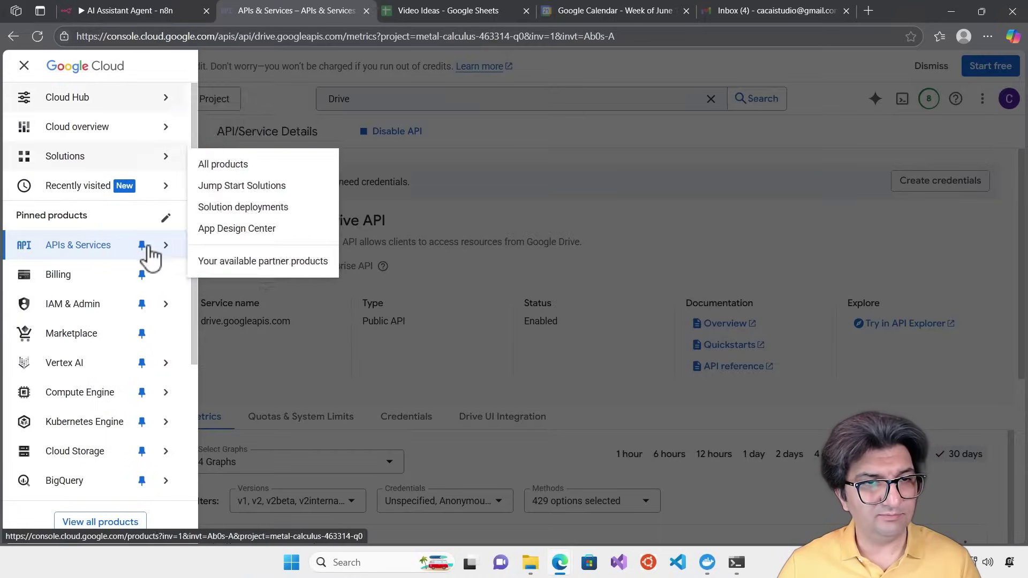
mouse_move(166, 247)
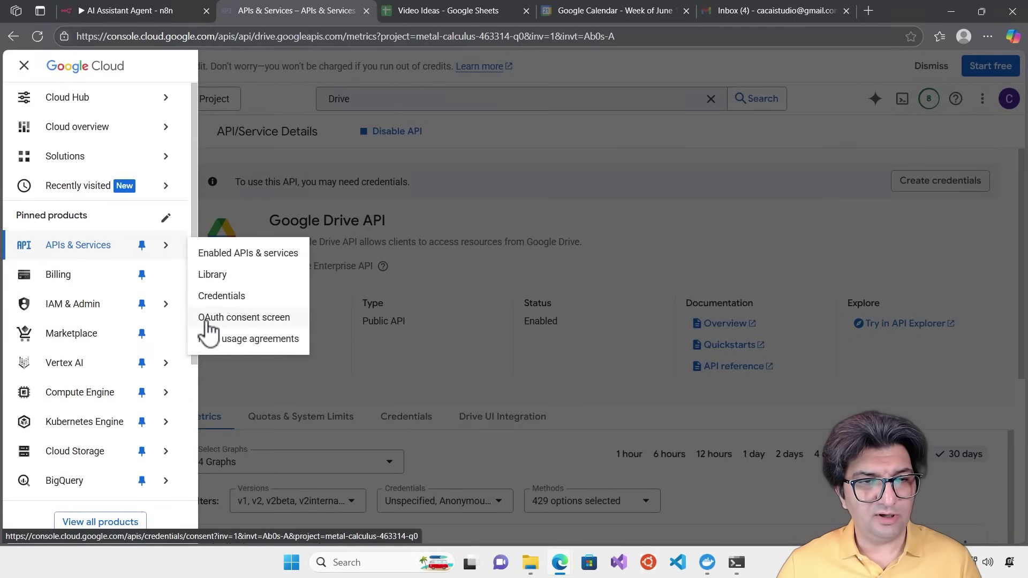
left_click(257, 320)
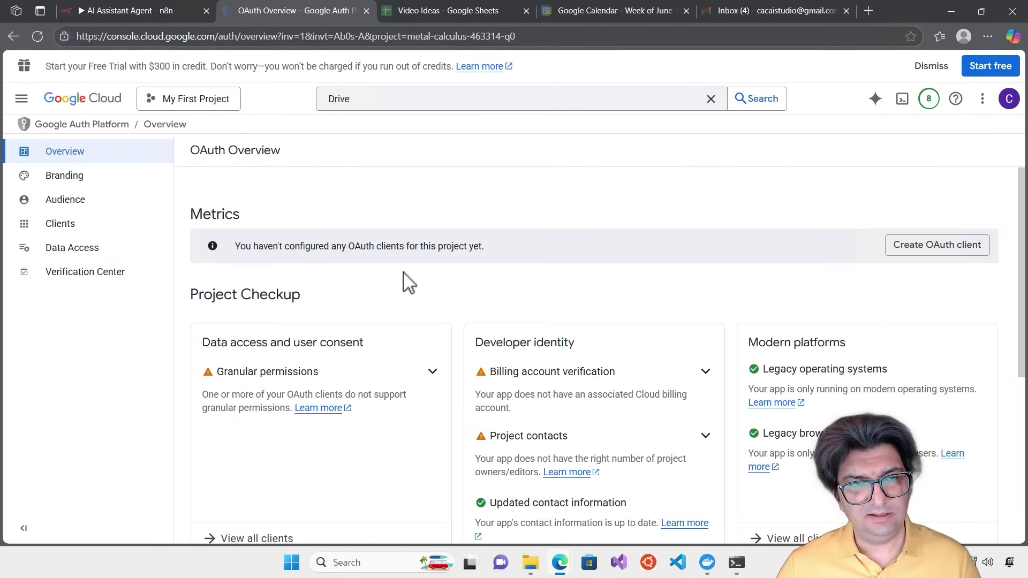
Start a Web application OAuth client named N8N Local client
left_click(944, 254)
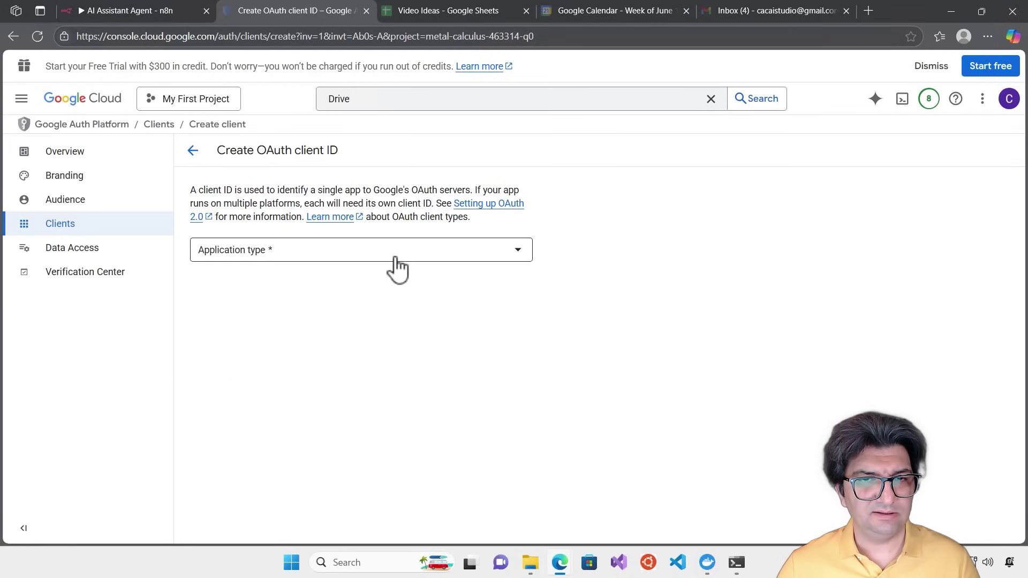
left_click(410, 263)
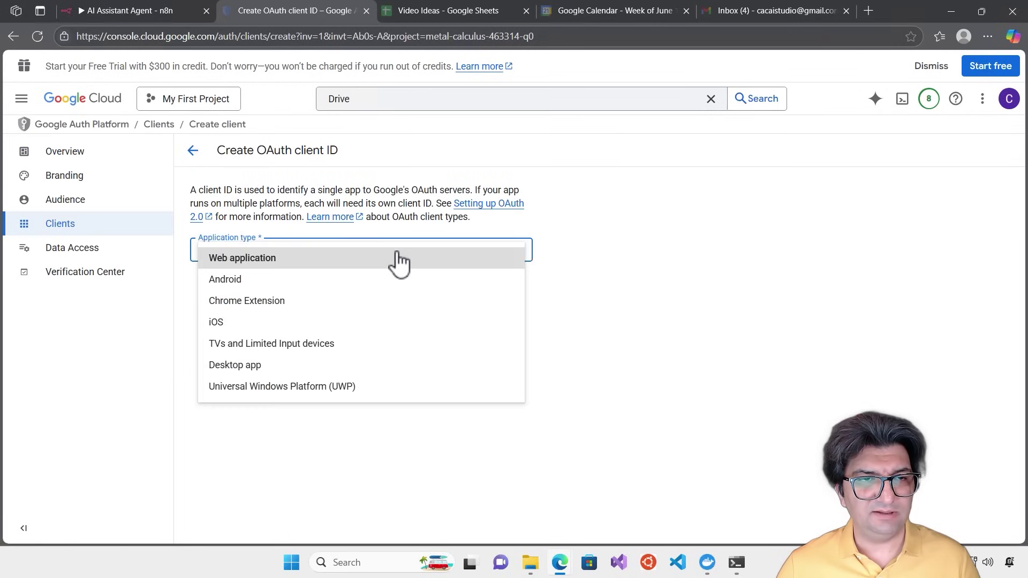
left_click(252, 263)
scroll(248, 240, "down", 2)
scroll(248, 239, "up", 2)
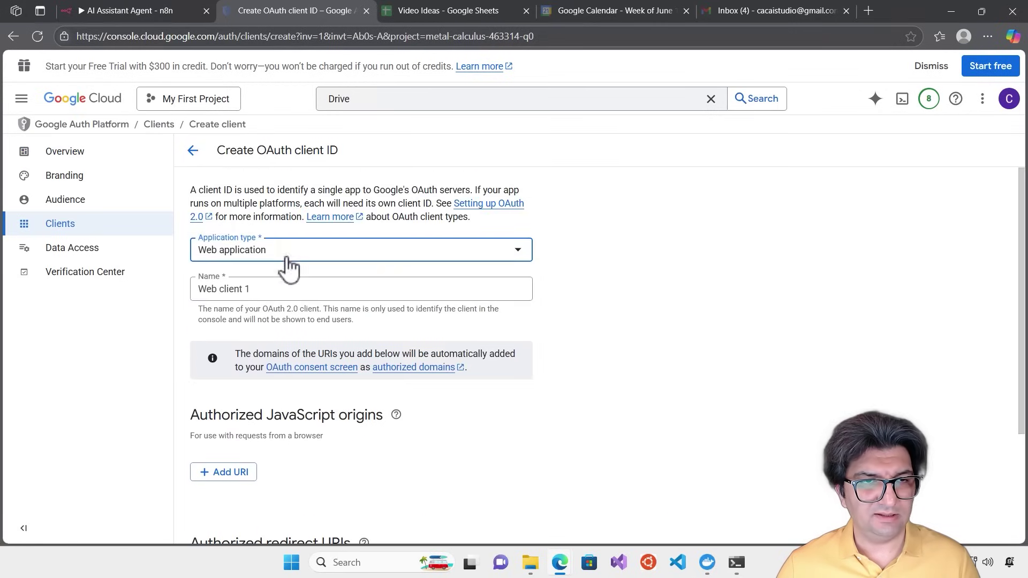
left_click(258, 292)
key("BackSpace")
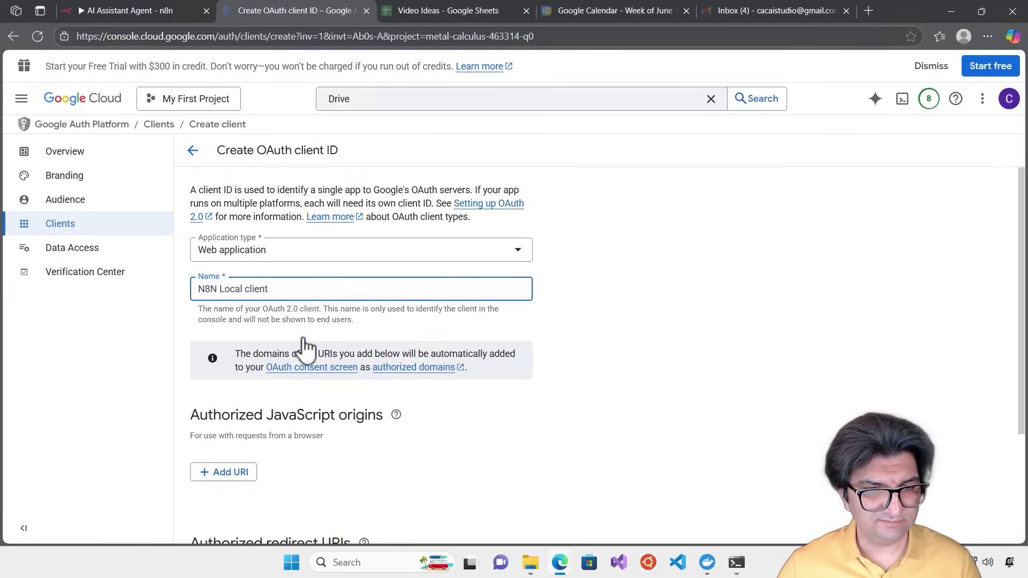
scroll(292, 343, "down", 3)
scroll(642, 396, "down", 1)
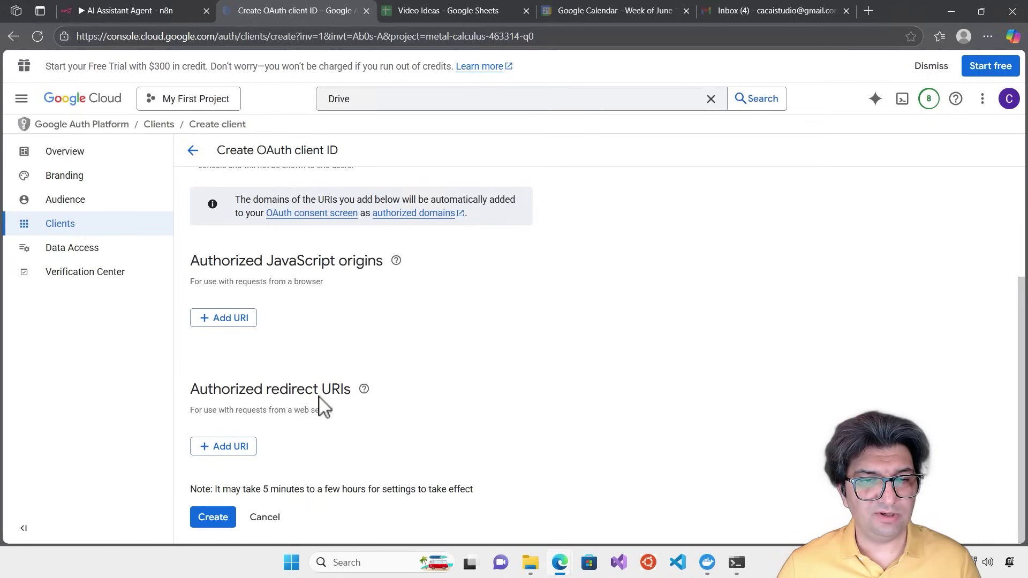
Add n8n's OAuth callback URL as the client's authorized redirect URI
left_click(137, 14)
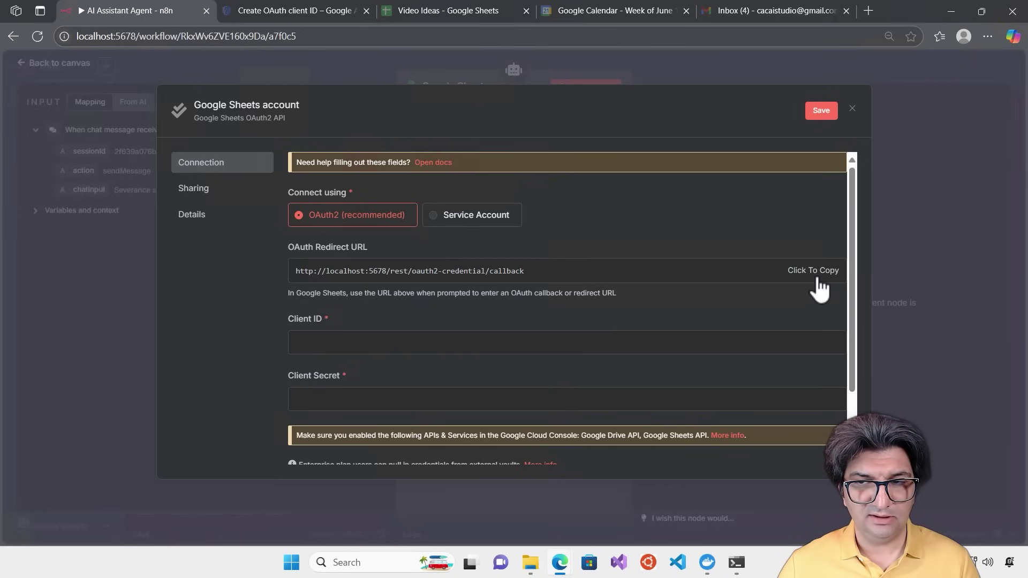
left_click(293, 12)
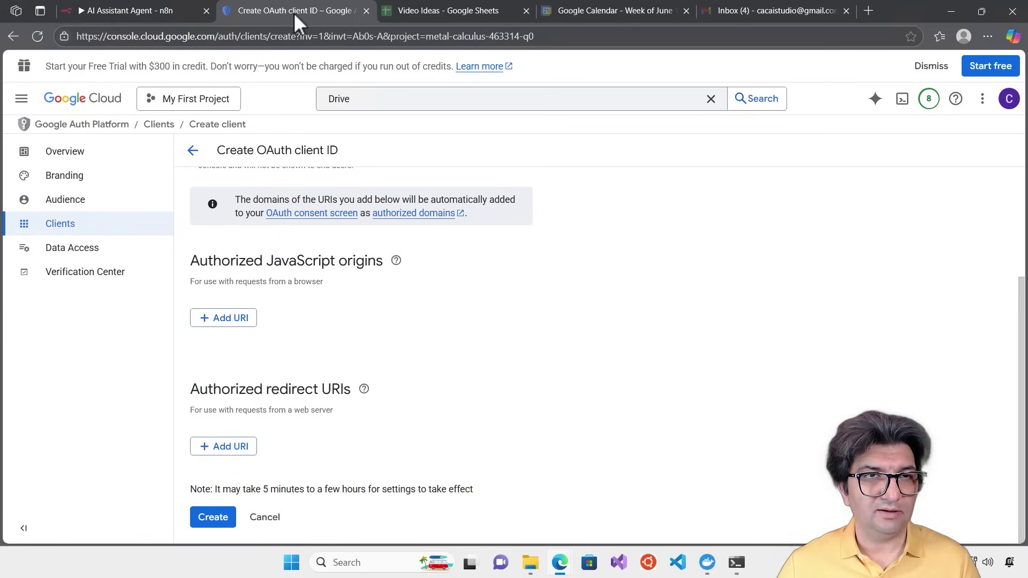
left_click(236, 447)
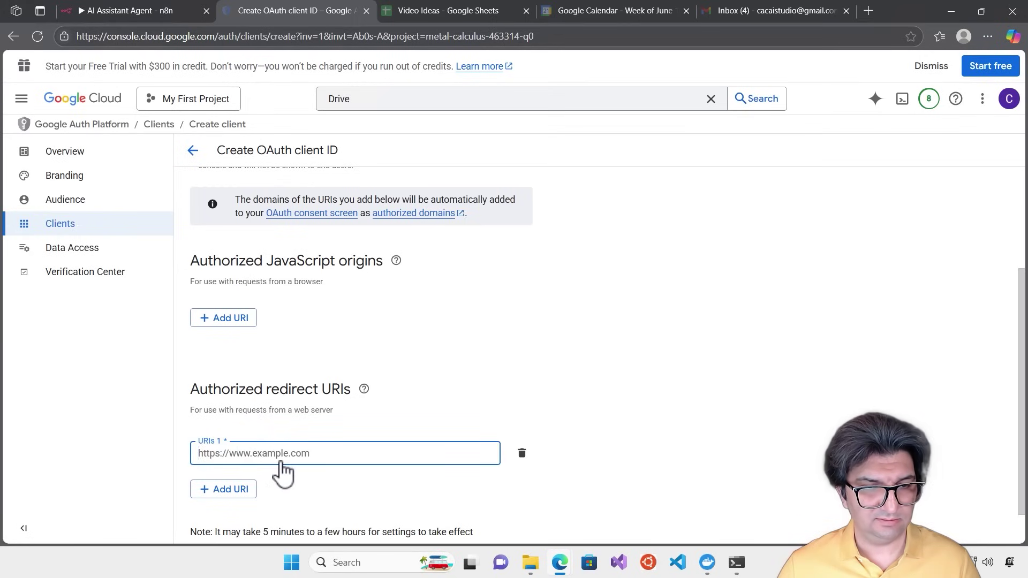
type("http://localhost:5678/rest/oauth2-credential/callback")
scroll(479, 466, "down", 1)
left_click(479, 466)
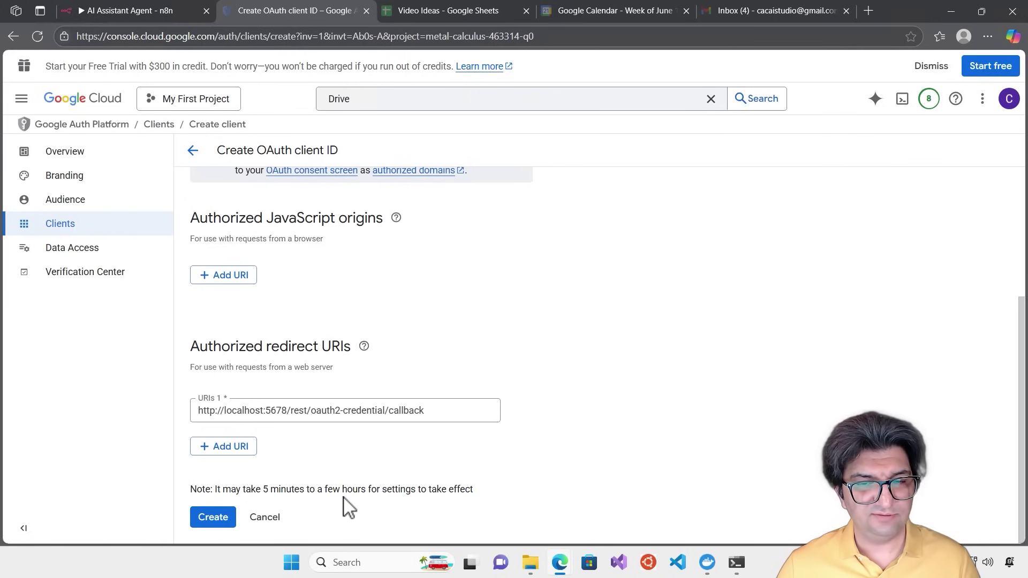
scroll(348, 506, "up", 3)
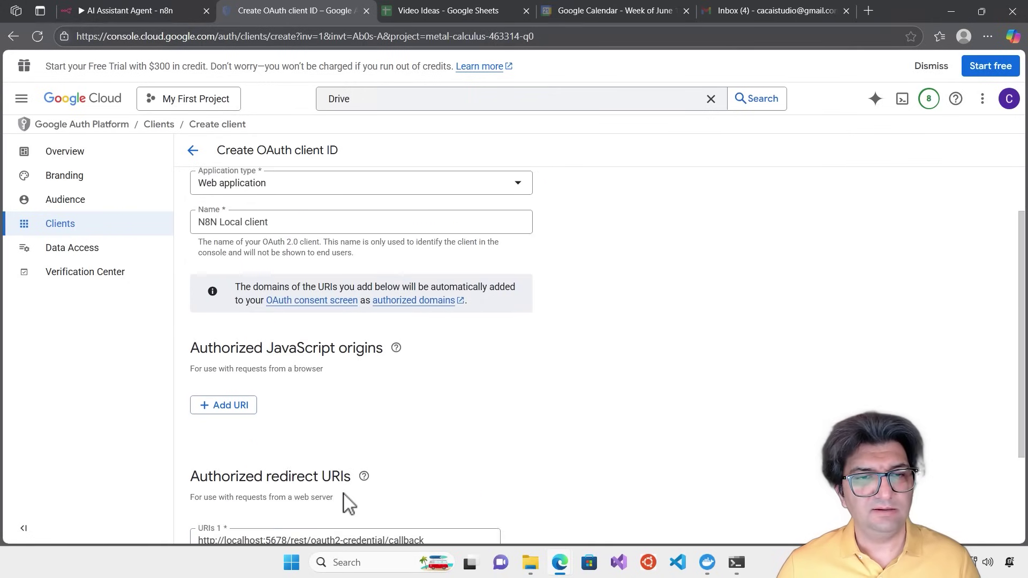
scroll(348, 503, "down", 3)
Create the client and paste its Client ID into the n8n credential
left_click(217, 518)
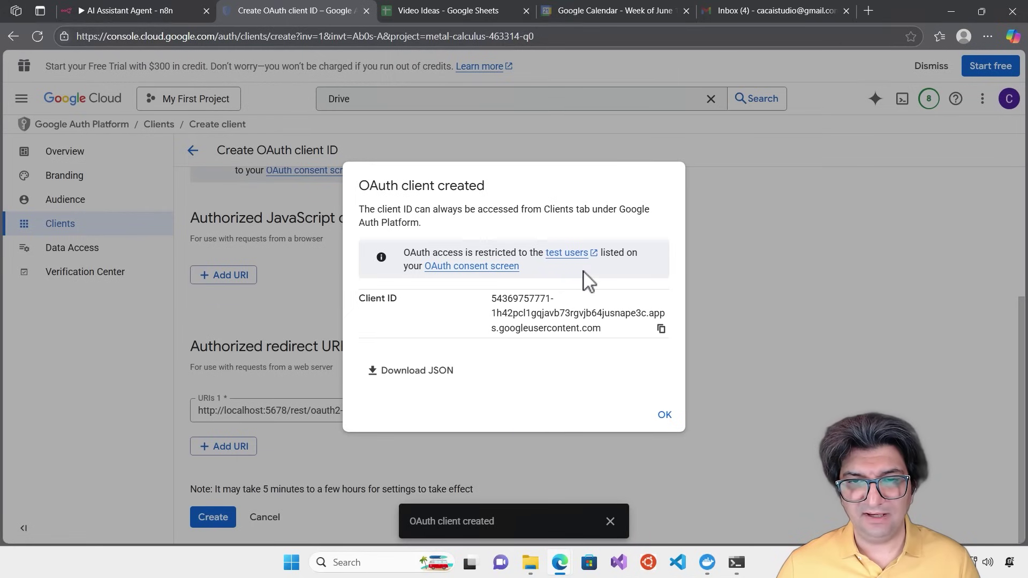
left_click(661, 329)
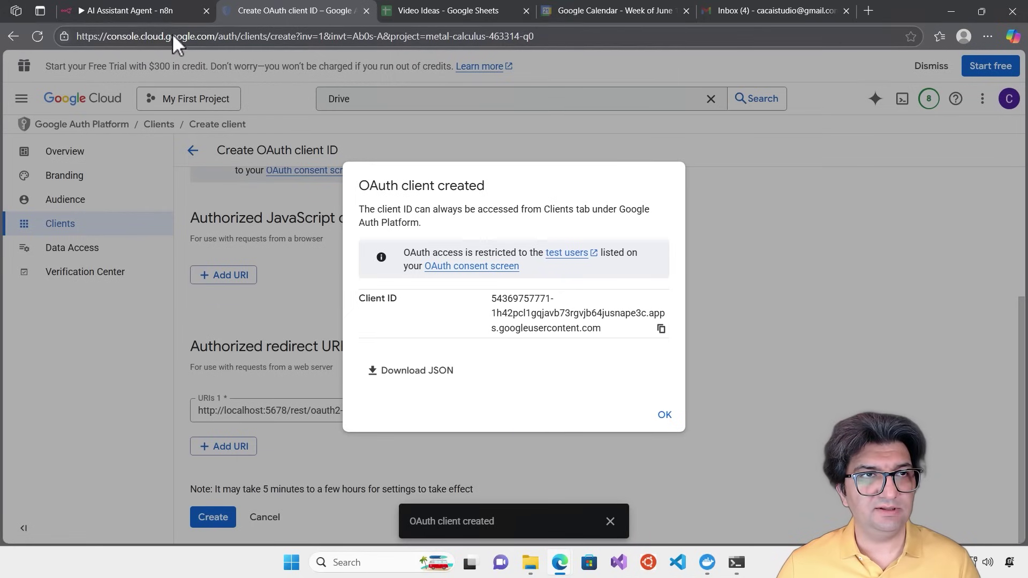
left_click(149, 7)
left_click(416, 348)
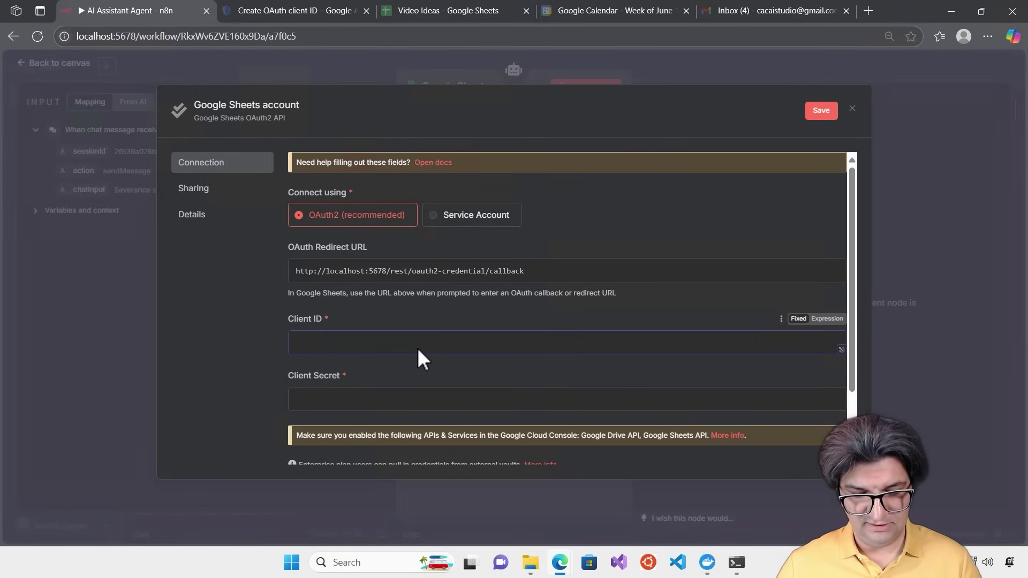
key("ctrl+v")
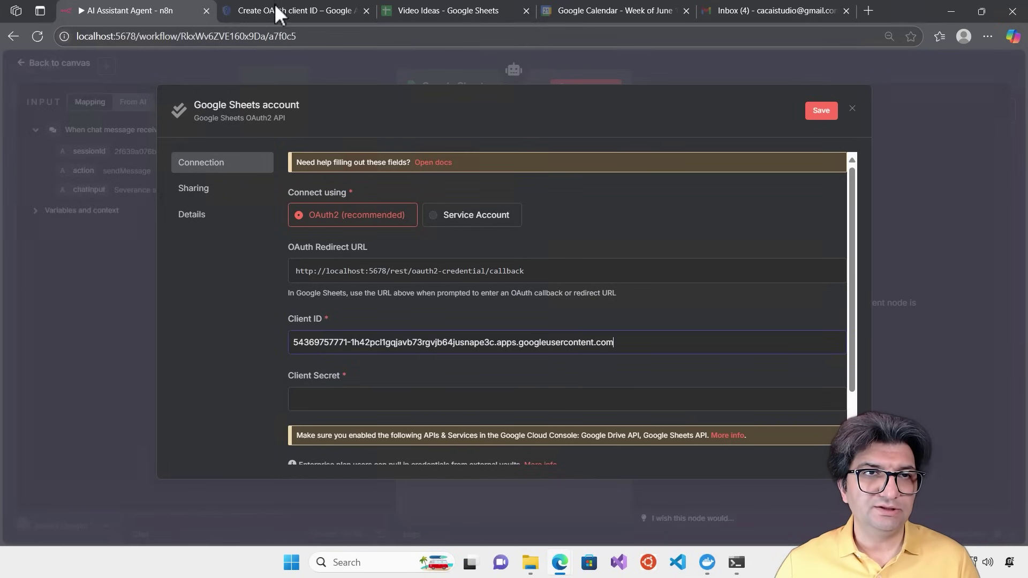
Copy the N8N Local client's secret into n8n's Client Secret field
left_click(275, 7)
left_click(665, 416)
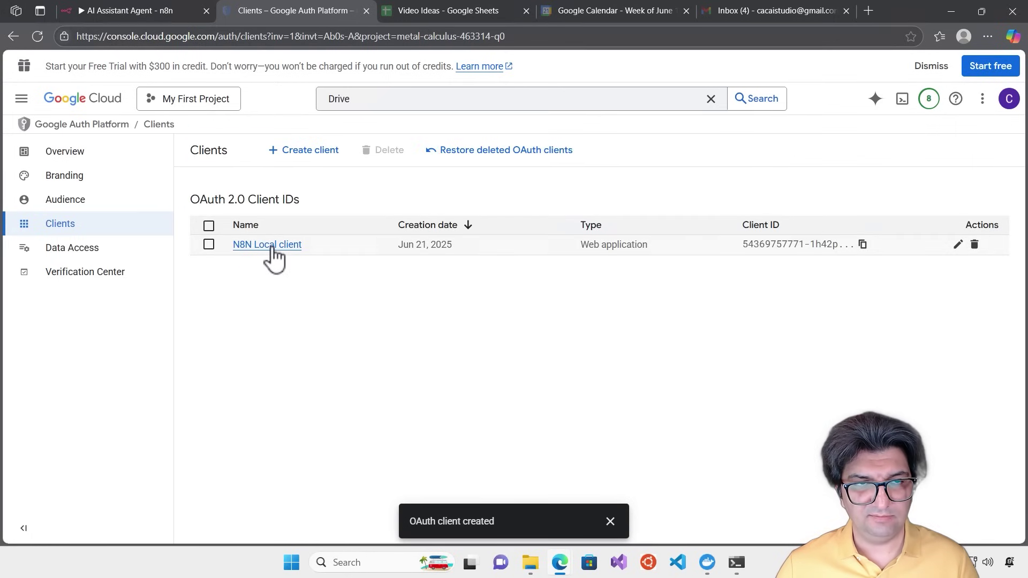
left_click(271, 246)
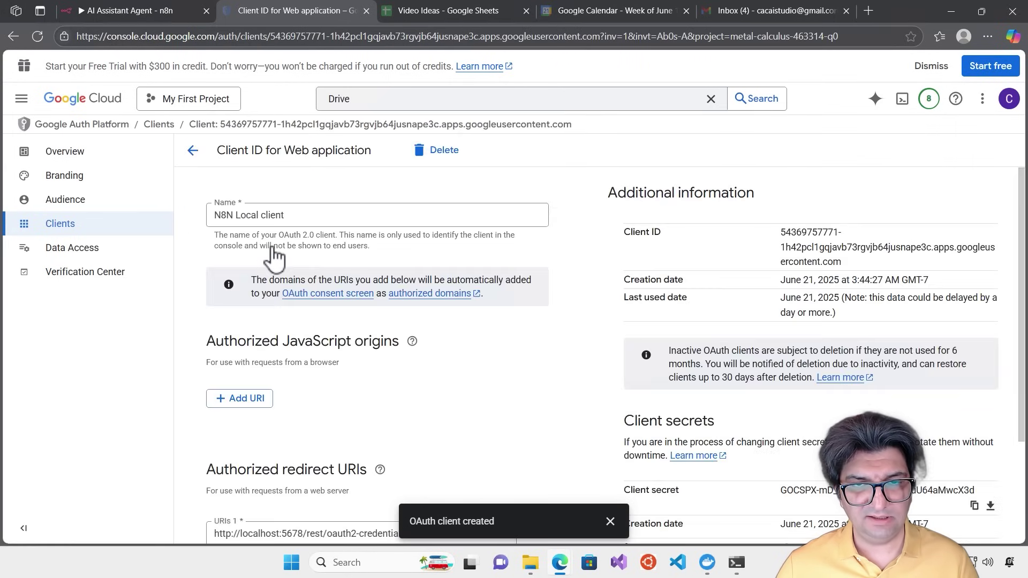
scroll(578, 317, "down", 3)
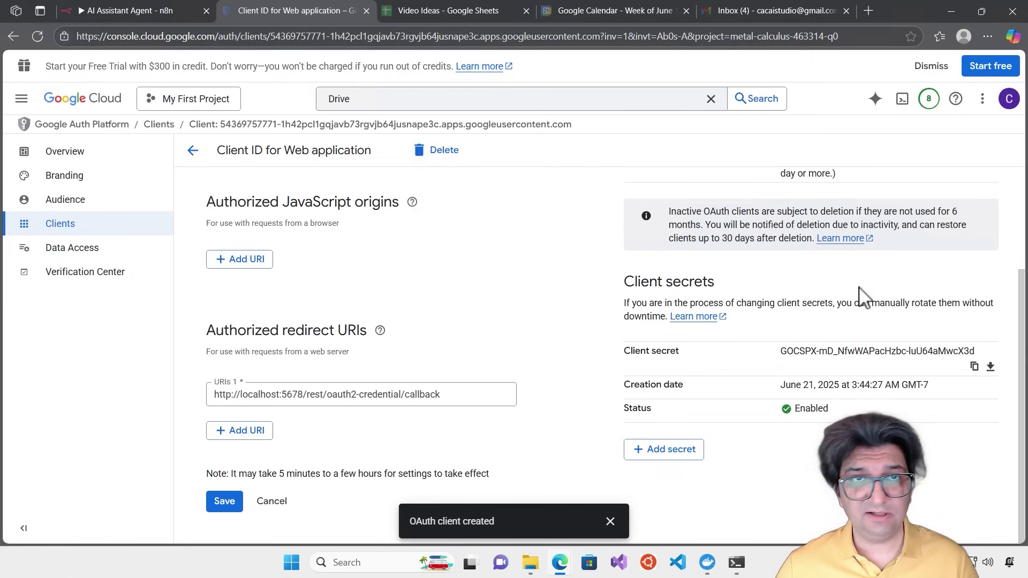
left_click(134, 14)
left_click(349, 399)
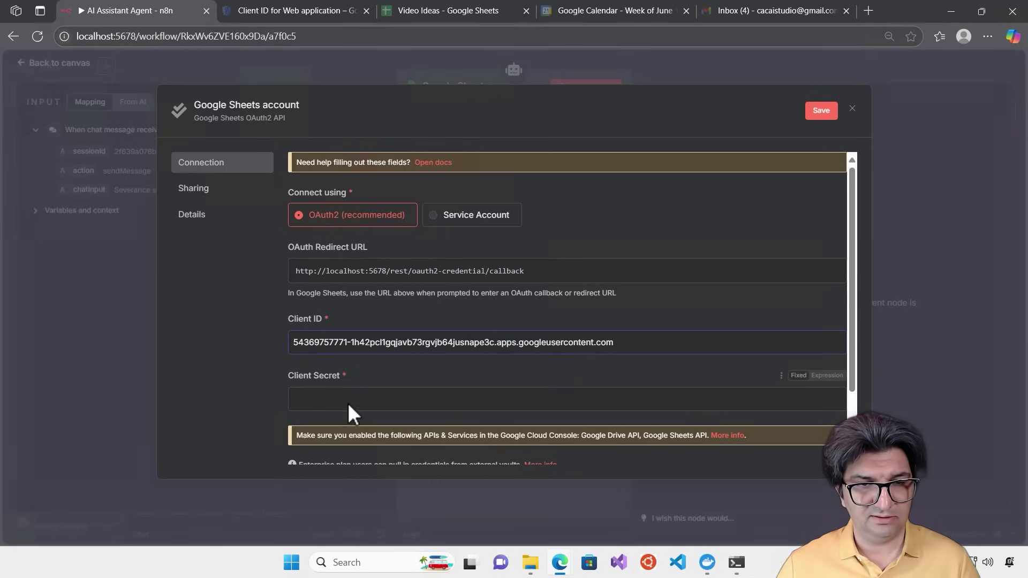
key("ctrl+v")
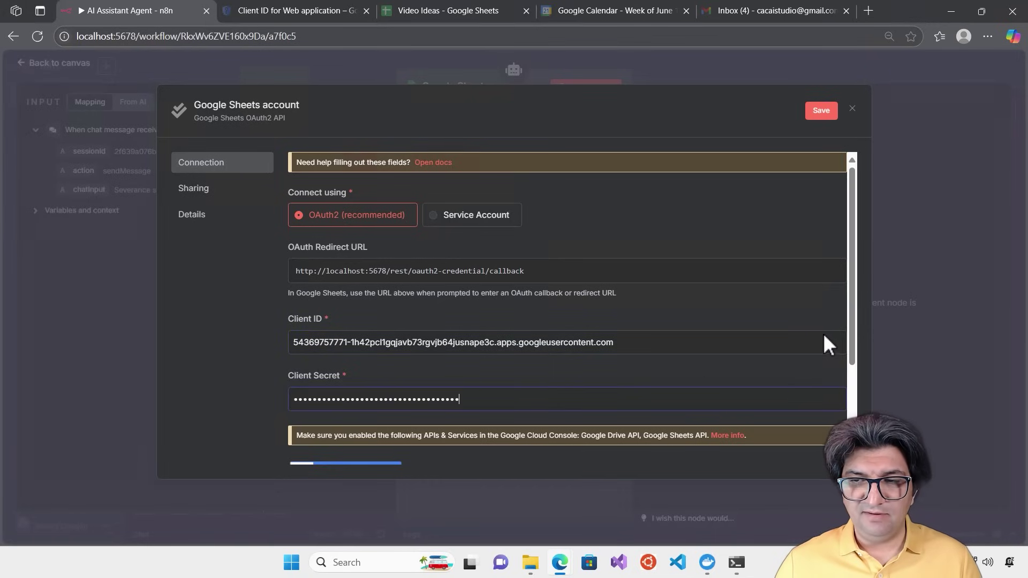
left_click_drag(849, 339, 805, 388)
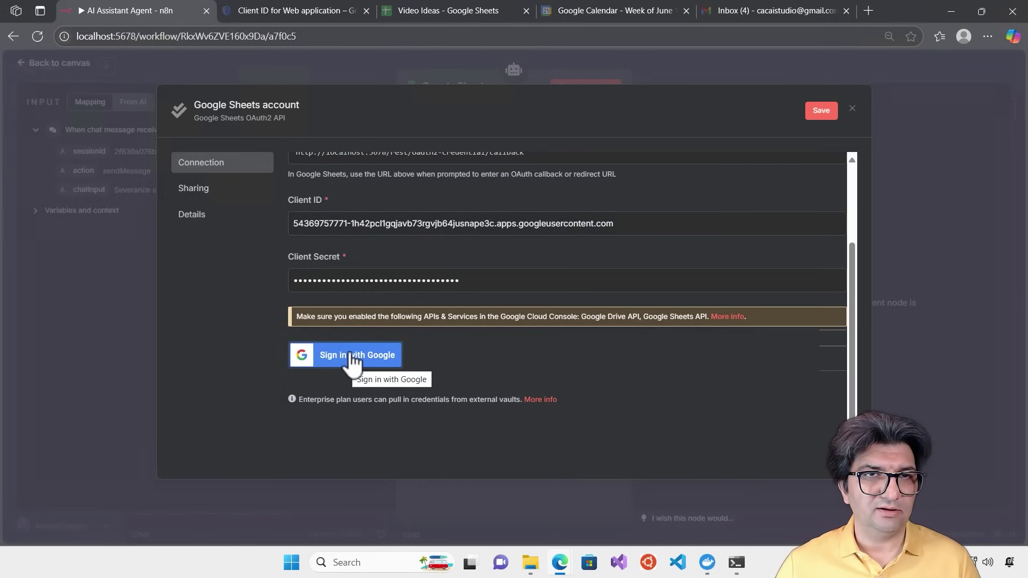
left_click(284, 8)
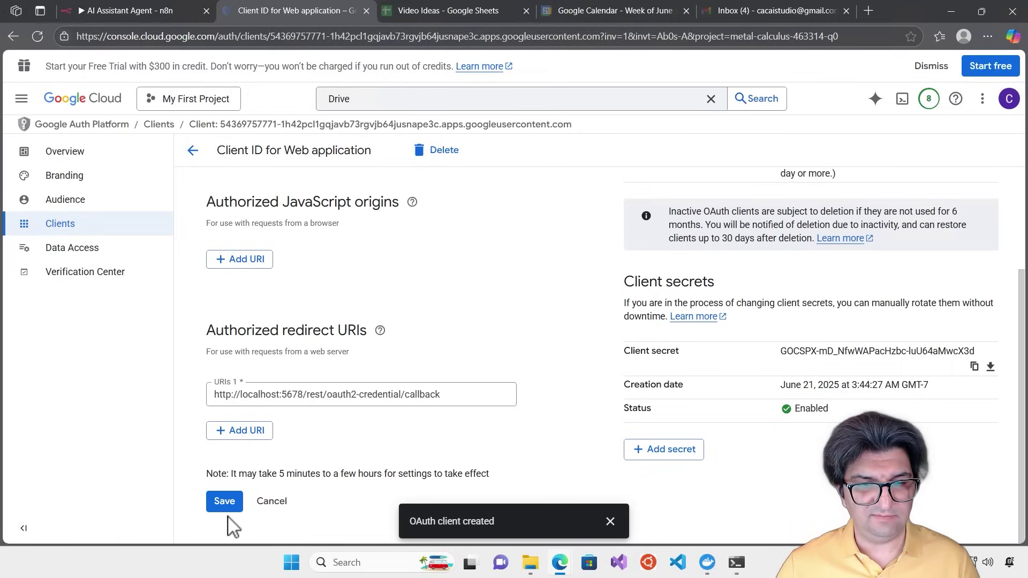
Save the OAuth client, then add the Google account's e-mail as a test user under Audience
left_click(224, 501)
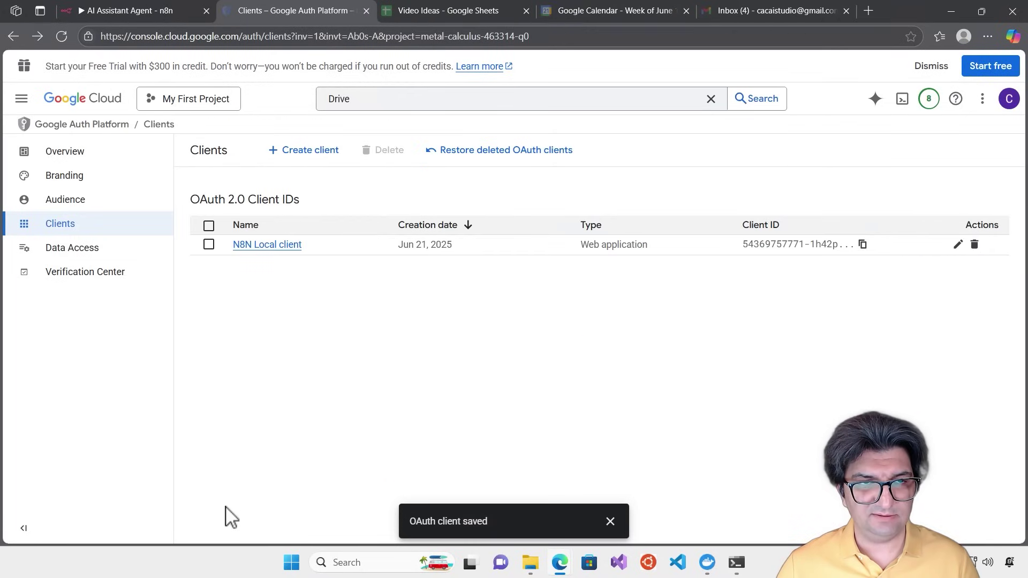
left_click(75, 206)
scroll(383, 314, "down", 3)
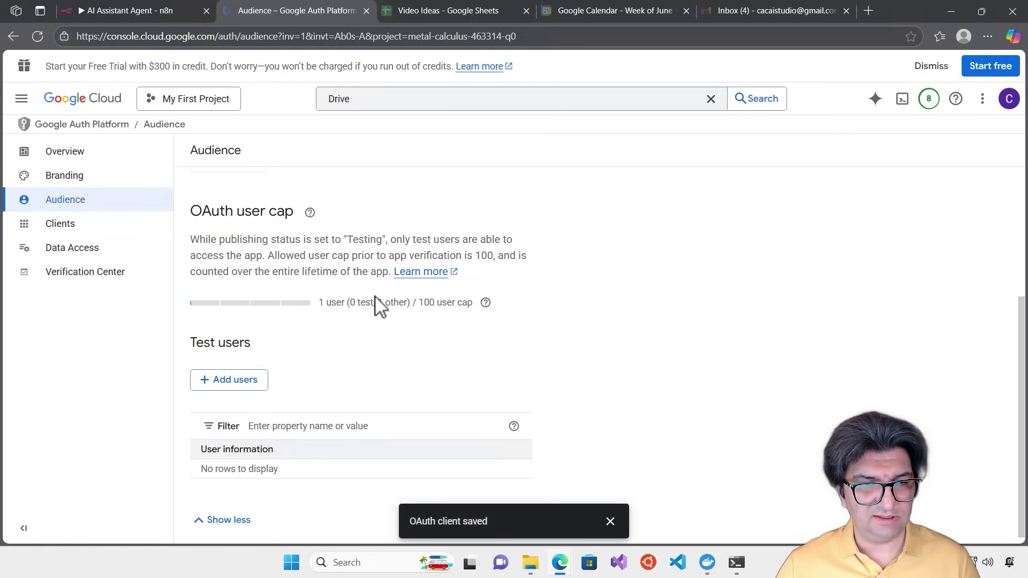
left_click(220, 380)
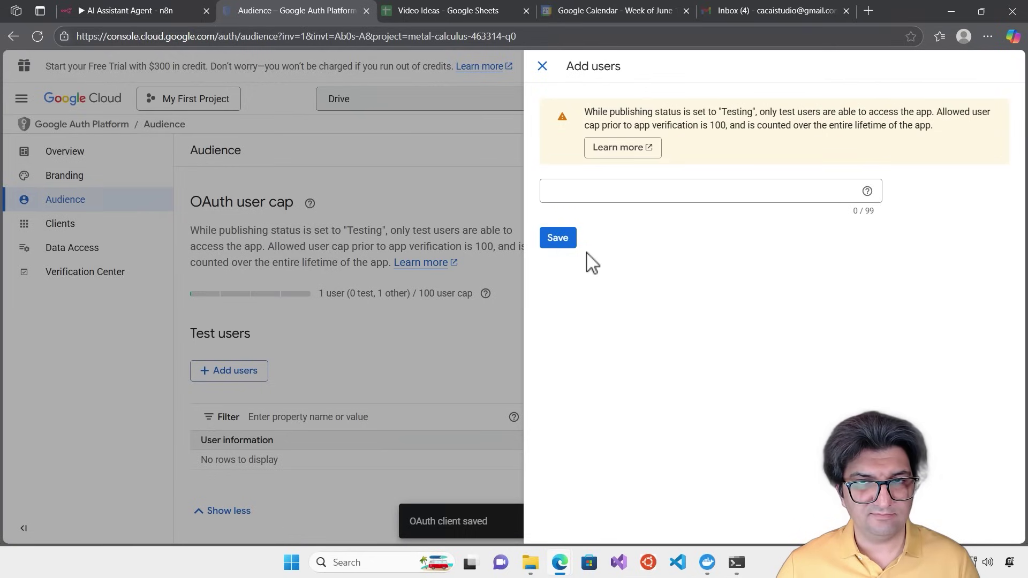
left_click(563, 199)
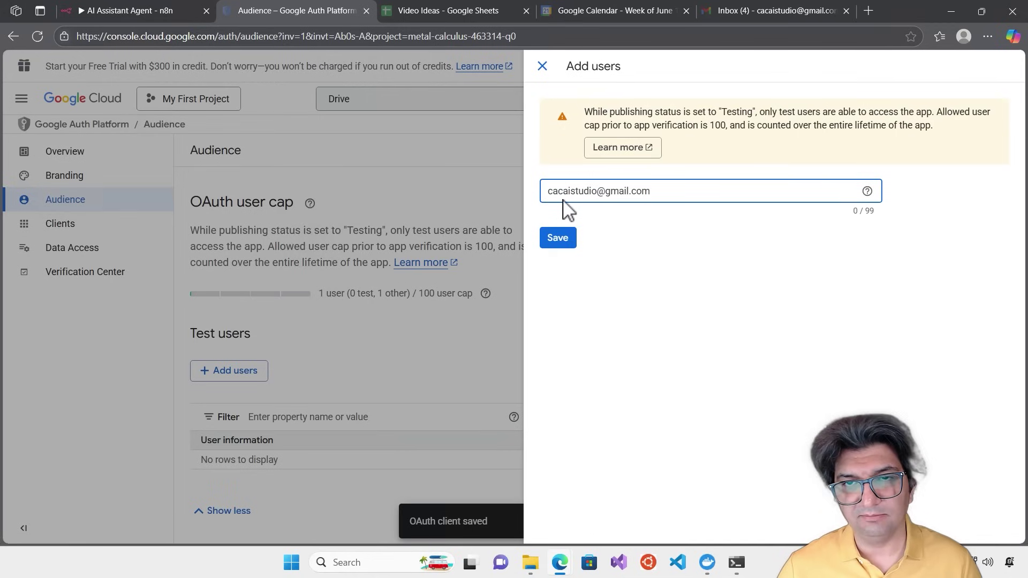
left_click(557, 239)
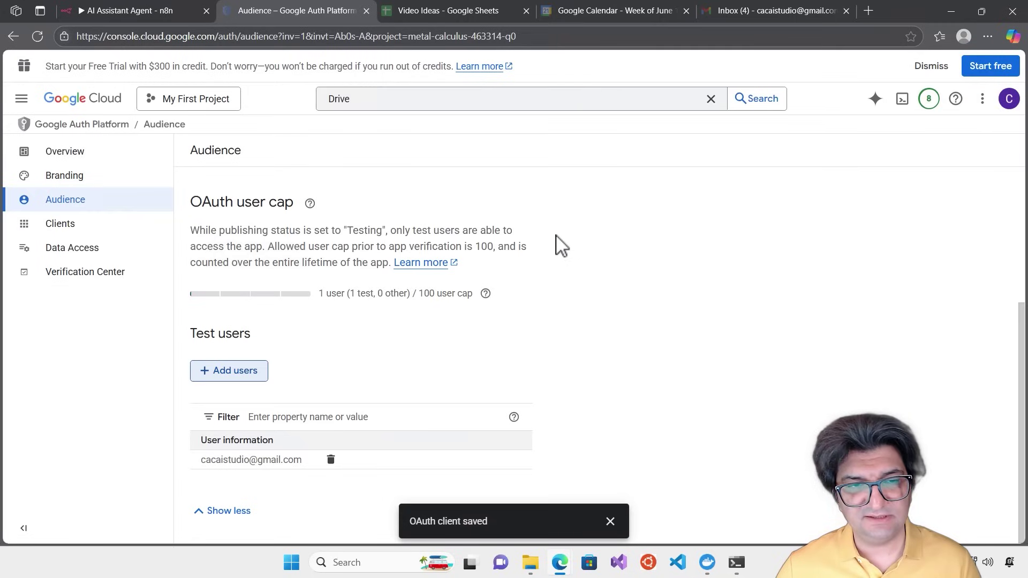
left_click(87, 156)
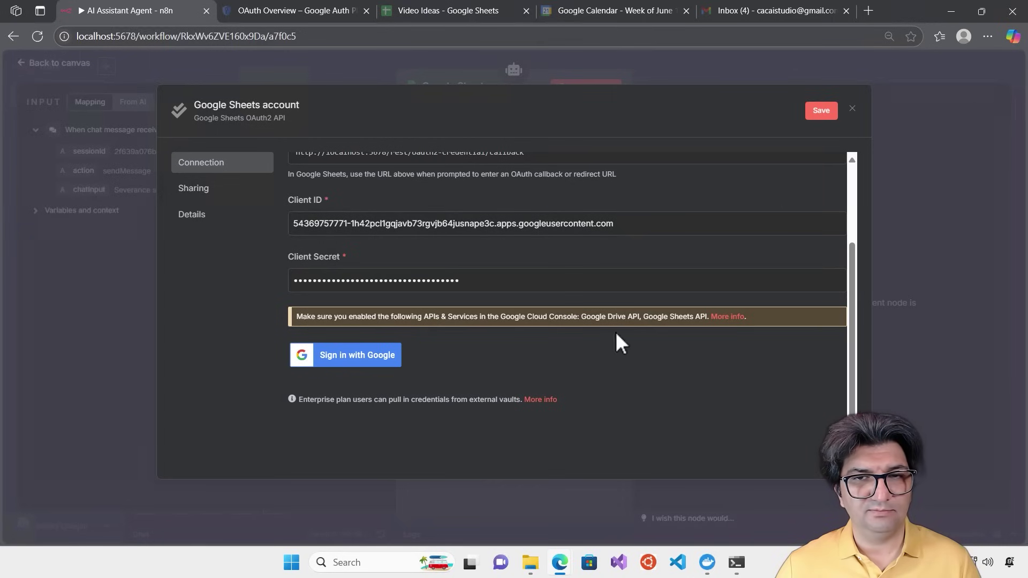
Sign in with Google using the chosen account, continuing past the unverified-app warning
scroll(624, 371, "up", 2)
scroll(625, 370, "down", 3)
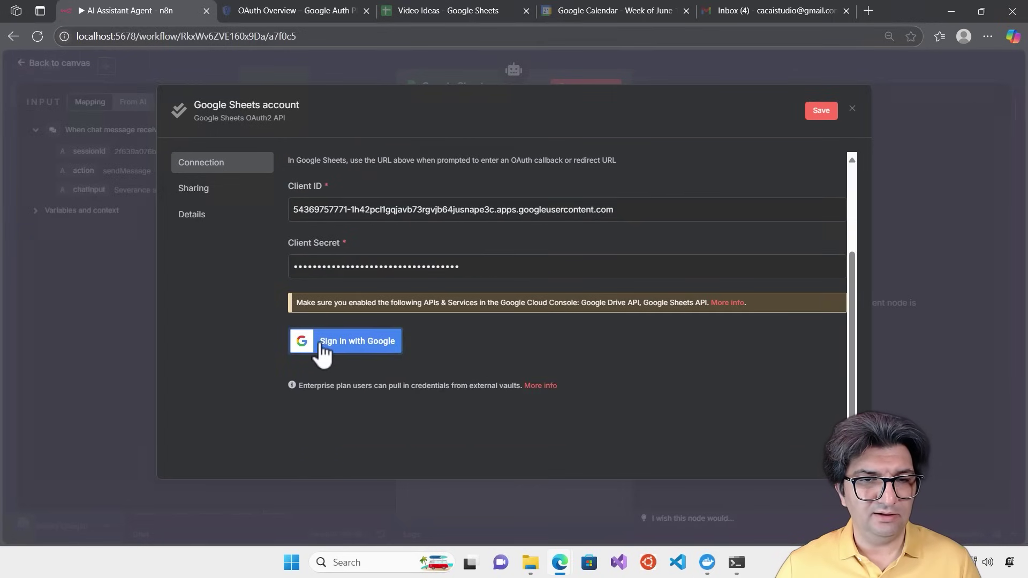
left_click(349, 351)
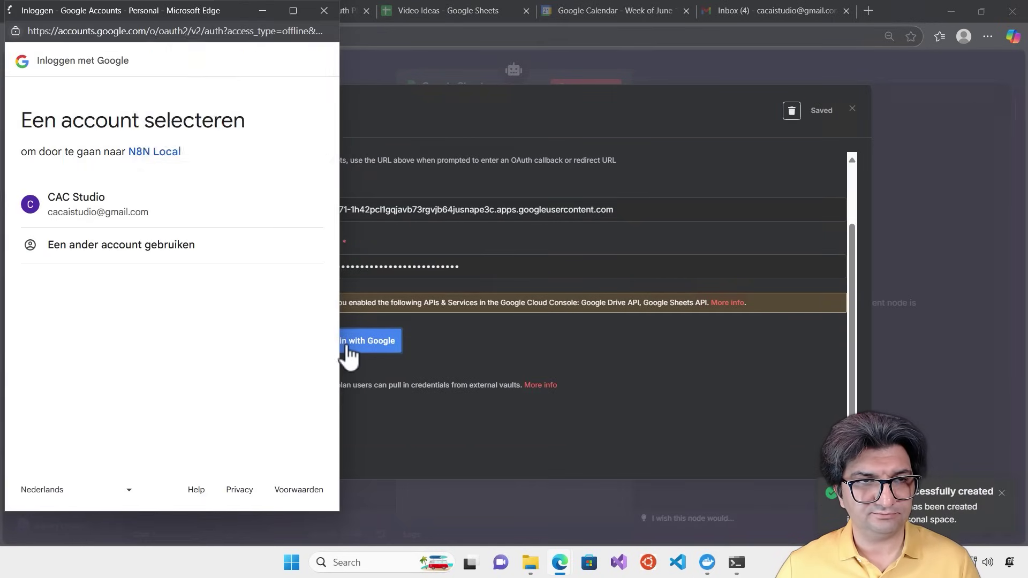
left_click(314, 50)
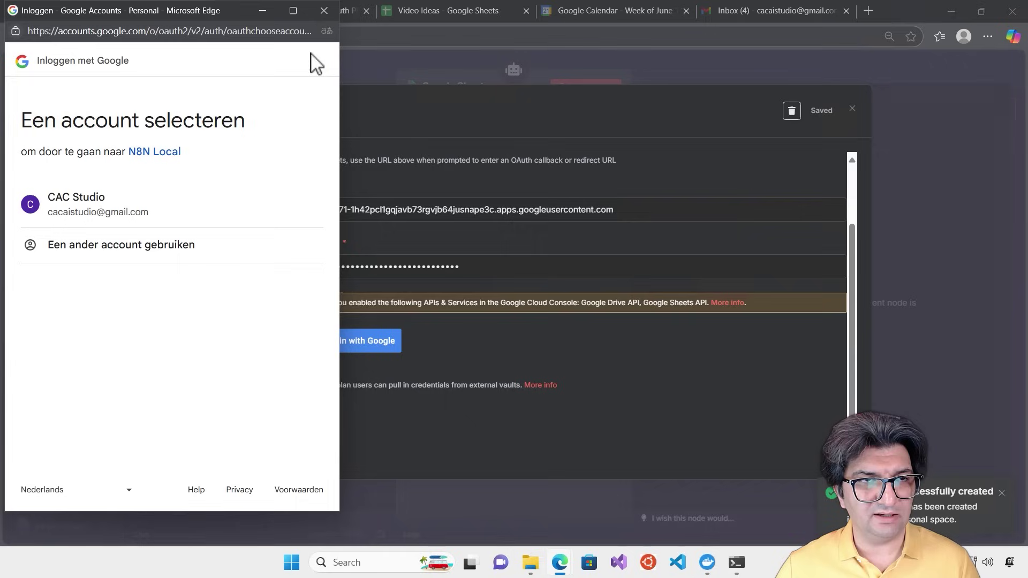
left_click(146, 215)
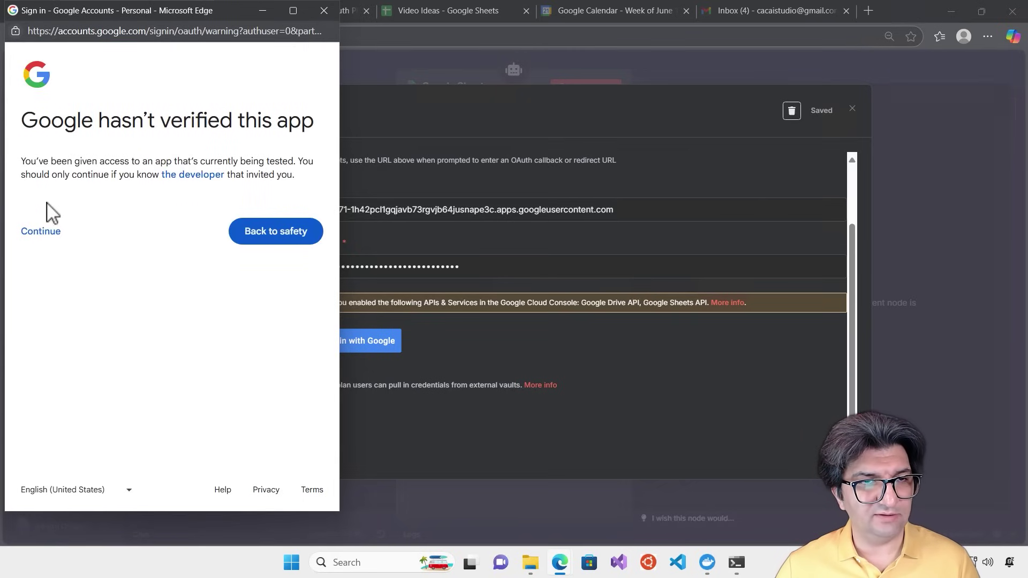
left_click(43, 232)
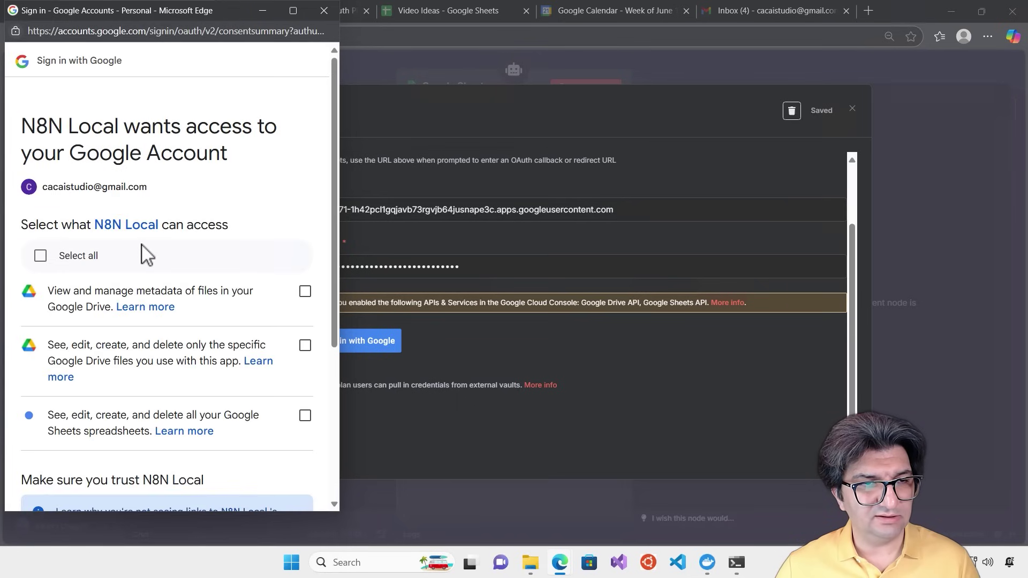
Grant all requested Drive and Sheets permissions and close the success window
scroll(142, 253, "down", 1)
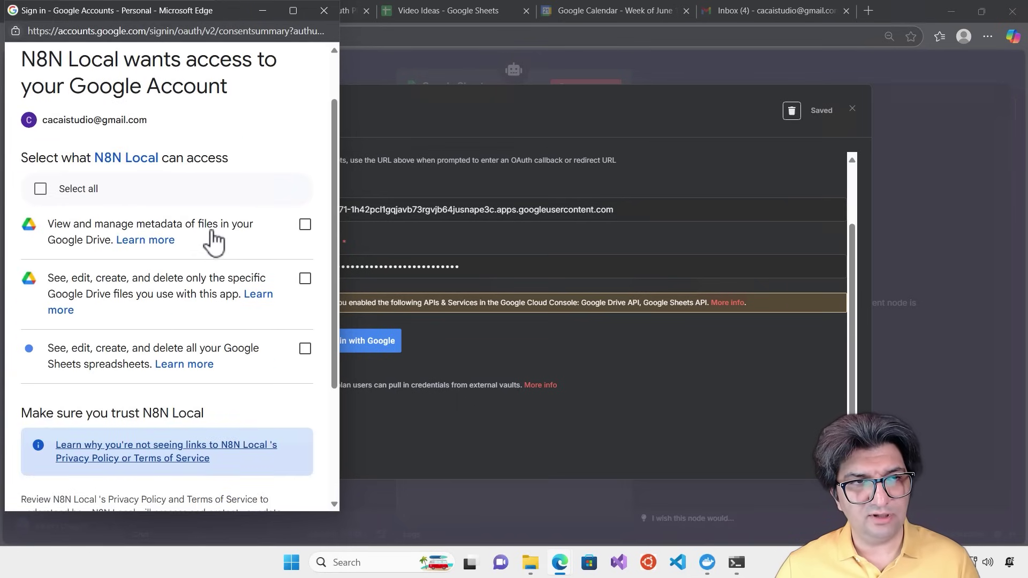
left_click(41, 190)
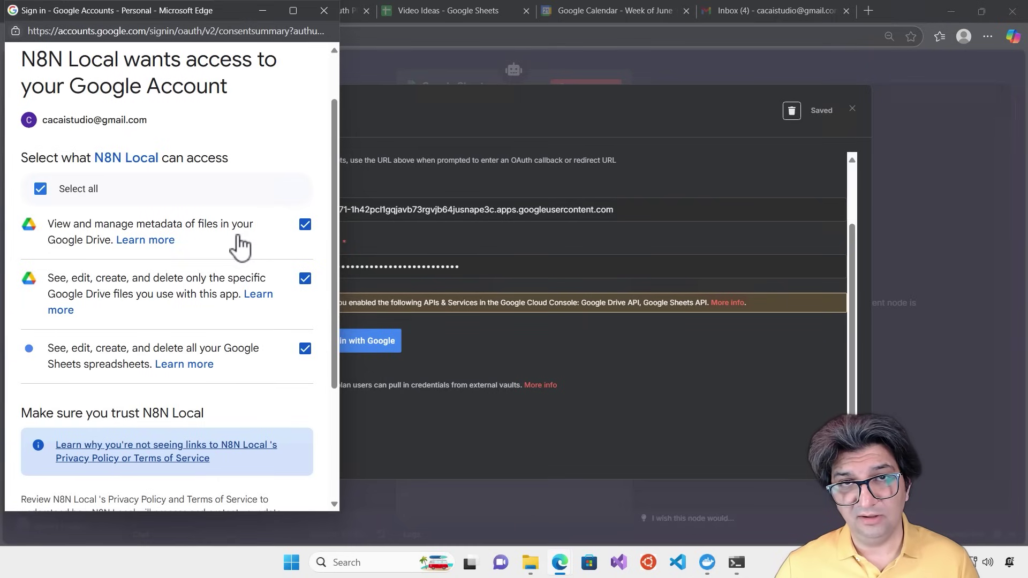
scroll(239, 246, "down", 1)
scroll(238, 246, "up", 2)
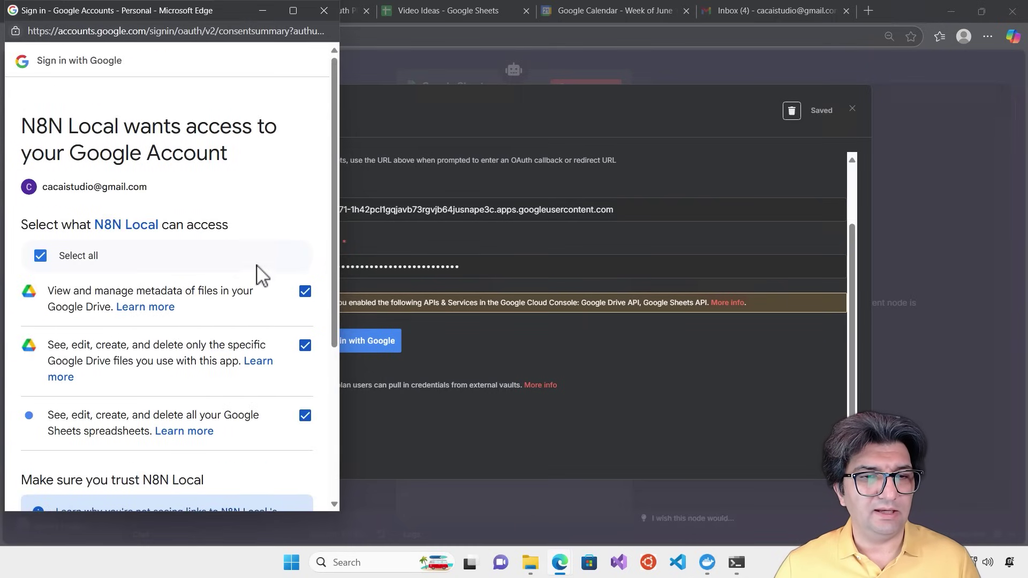
scroll(262, 276, "down", 4)
left_click(252, 452)
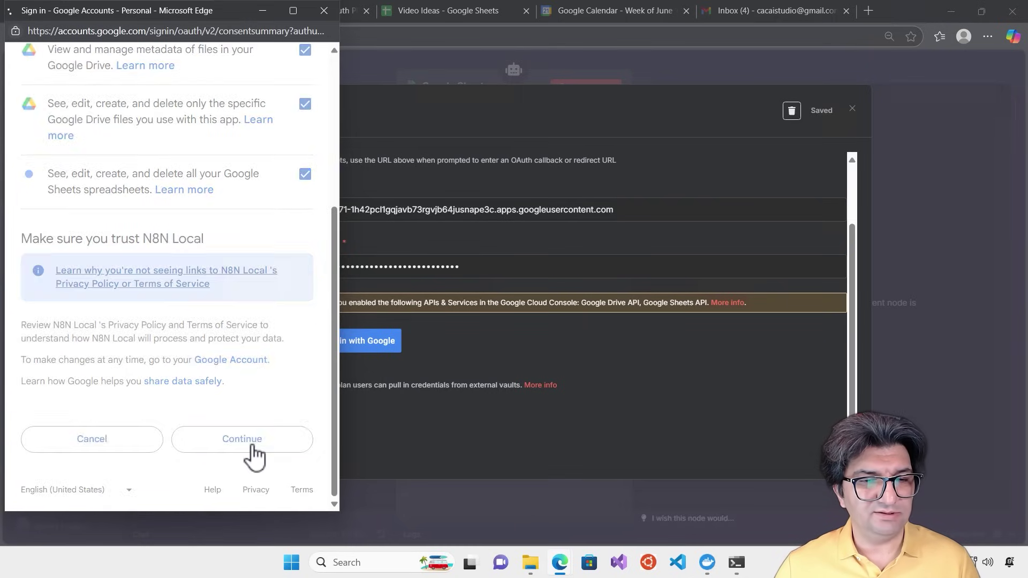
left_click(324, 10)
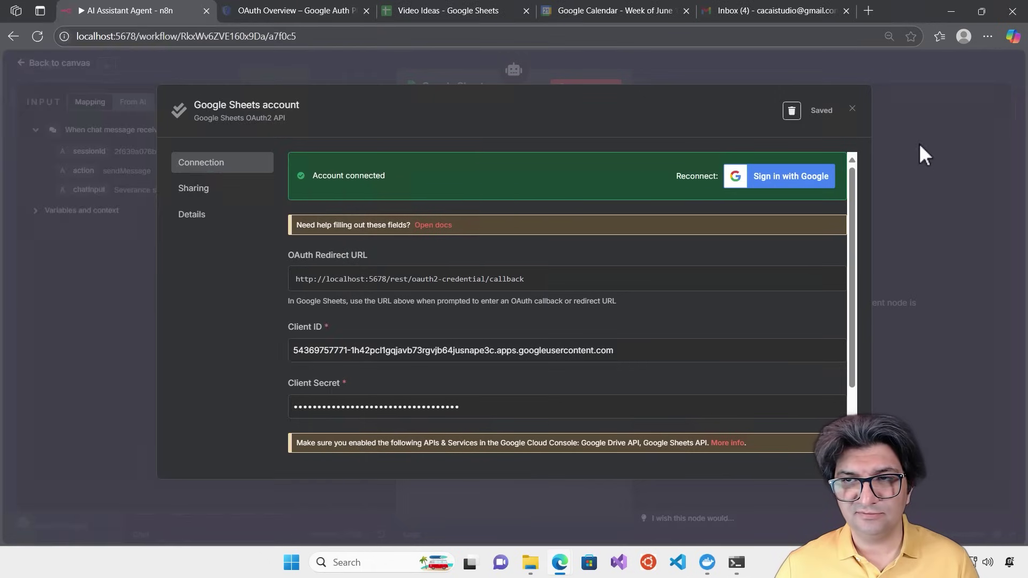
Set the tool's document to Video Ideas and sheet to Sheet1, checking the spreadsheet
left_click(851, 110)
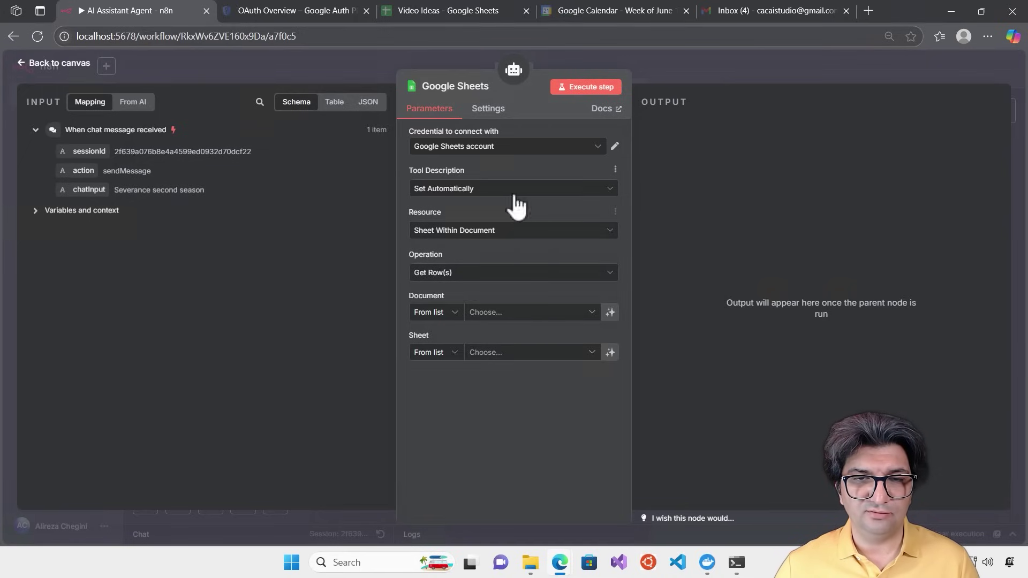
left_click(592, 315)
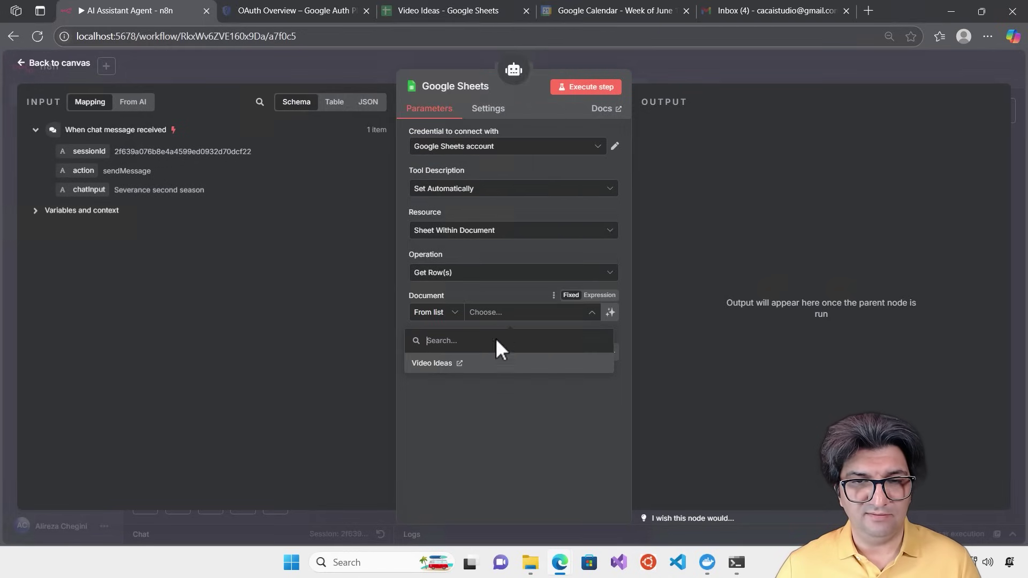
left_click(484, 364)
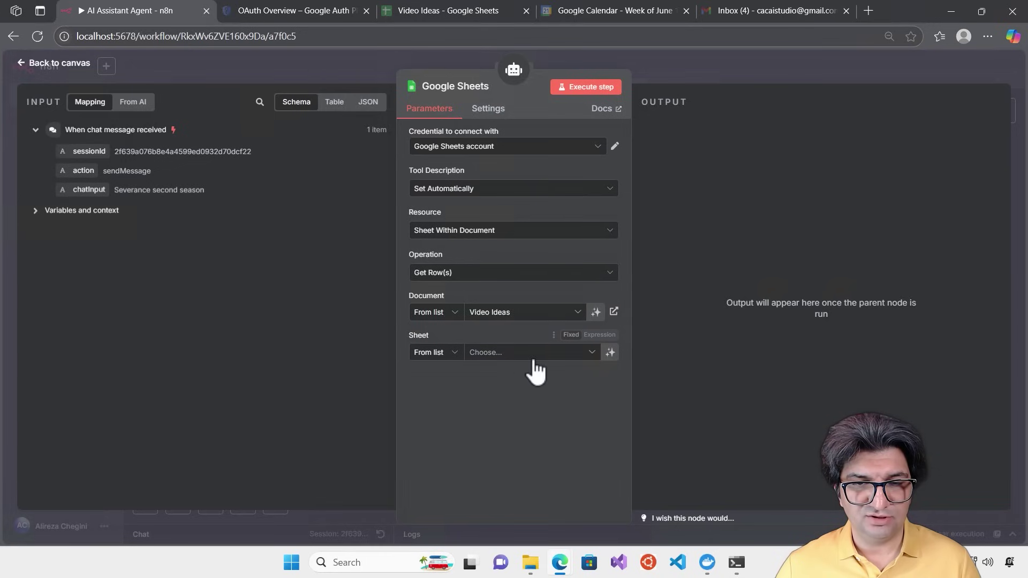
left_click(560, 358)
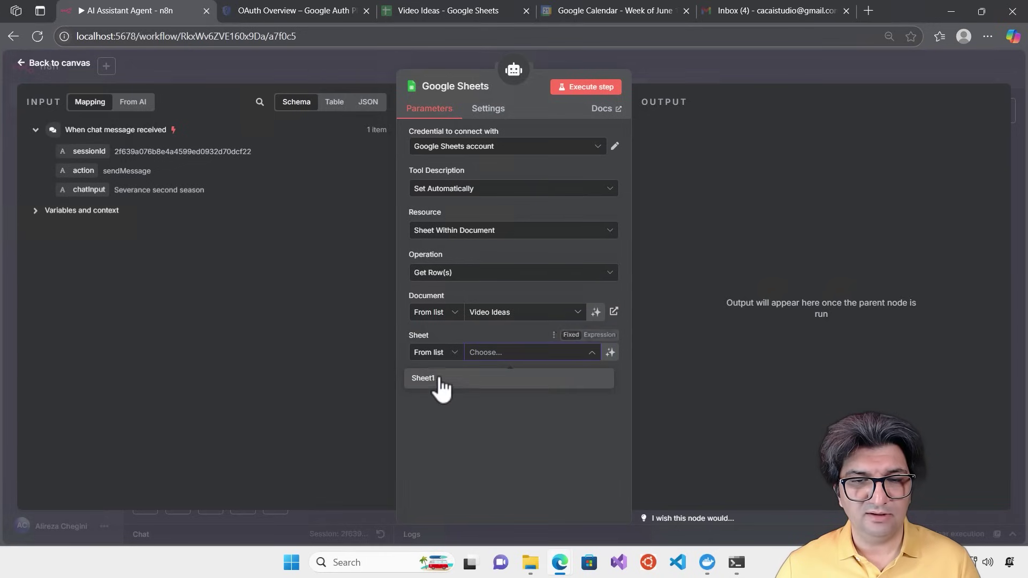
left_click(465, 379)
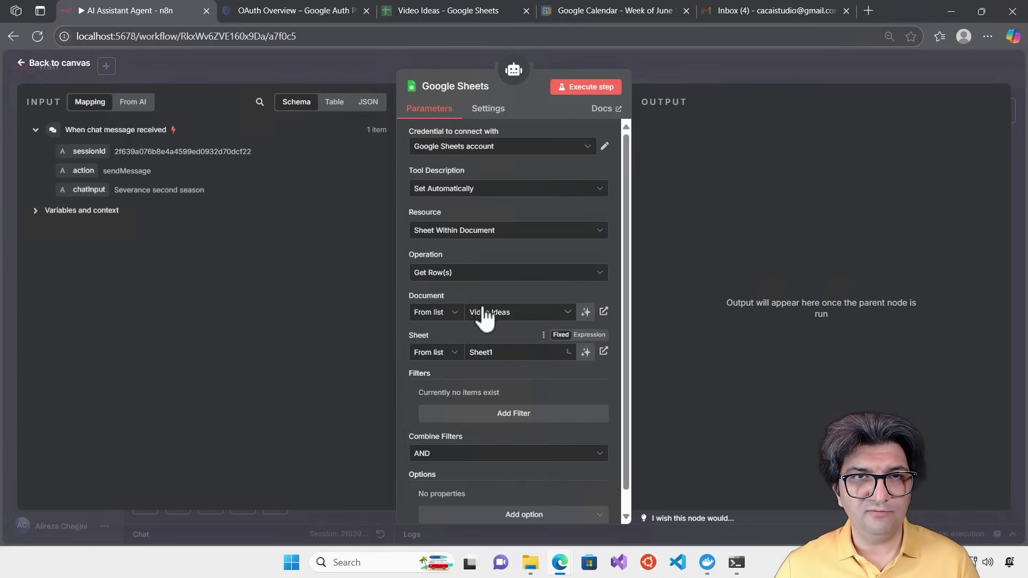
left_click(446, 10)
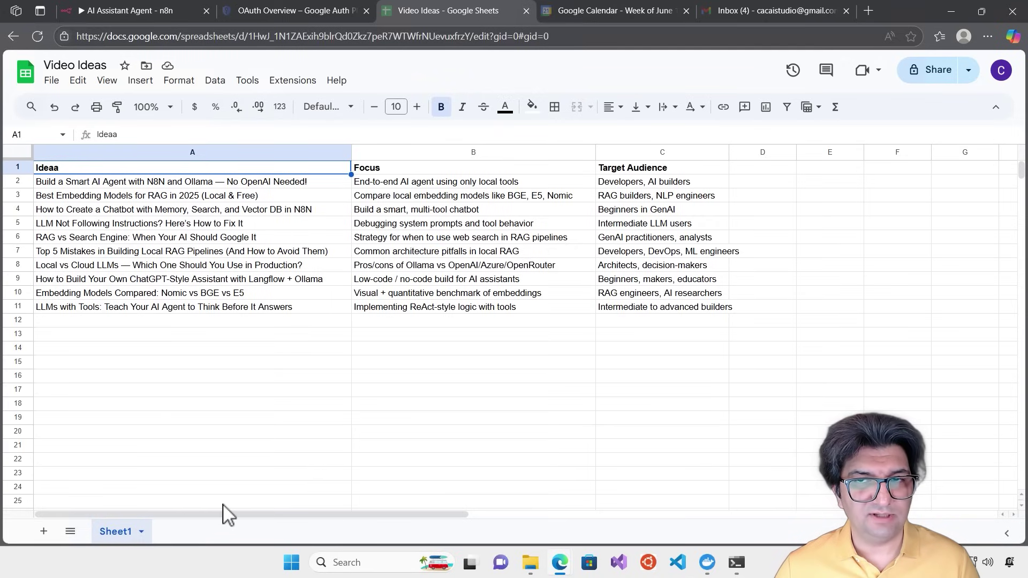
left_click(102, 8)
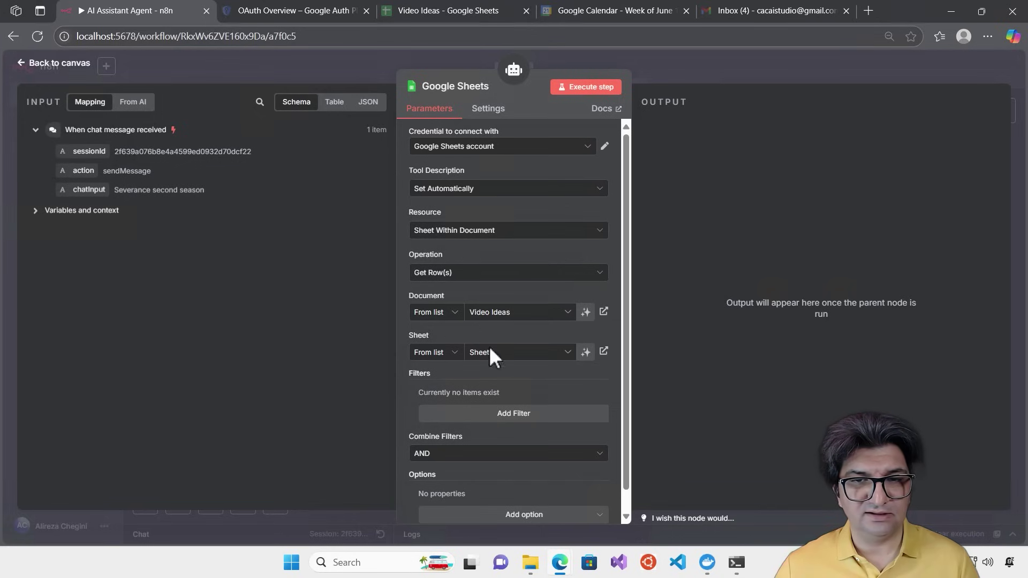
scroll(595, 407, "down", 1)
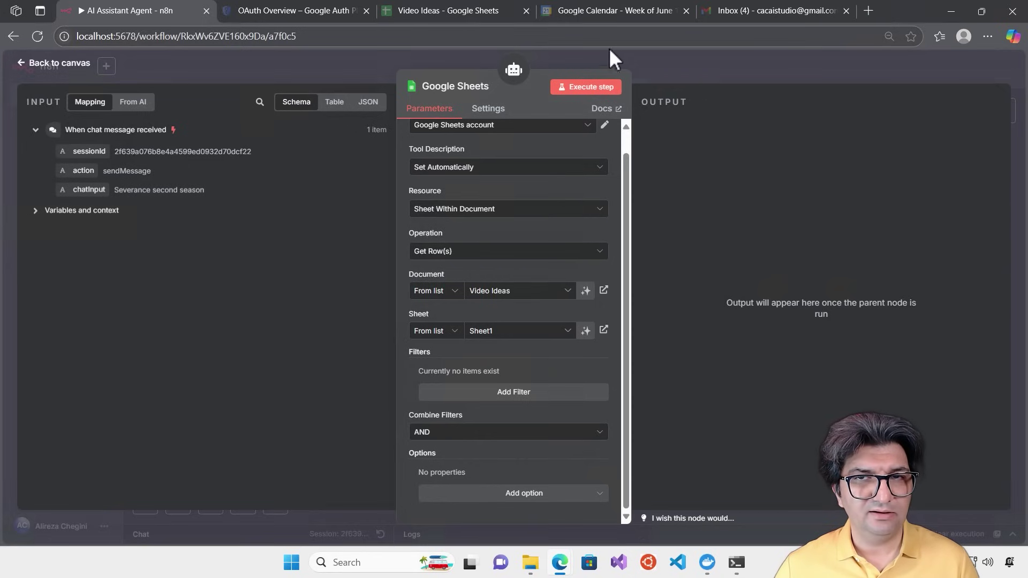
Execute the Google Sheets tool step to fetch the sheet rows
left_click(589, 88)
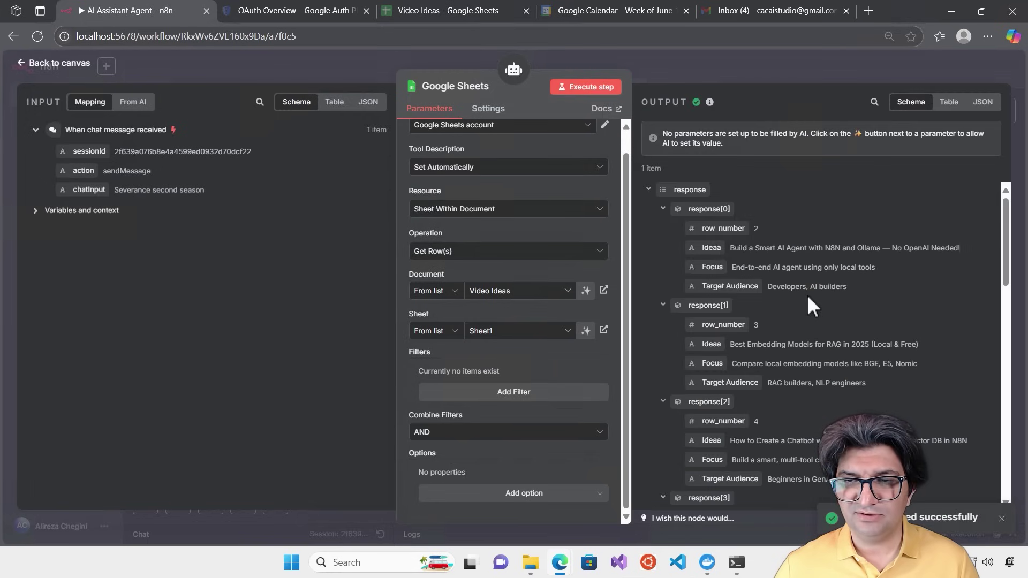
scroll(807, 294, "down", 7)
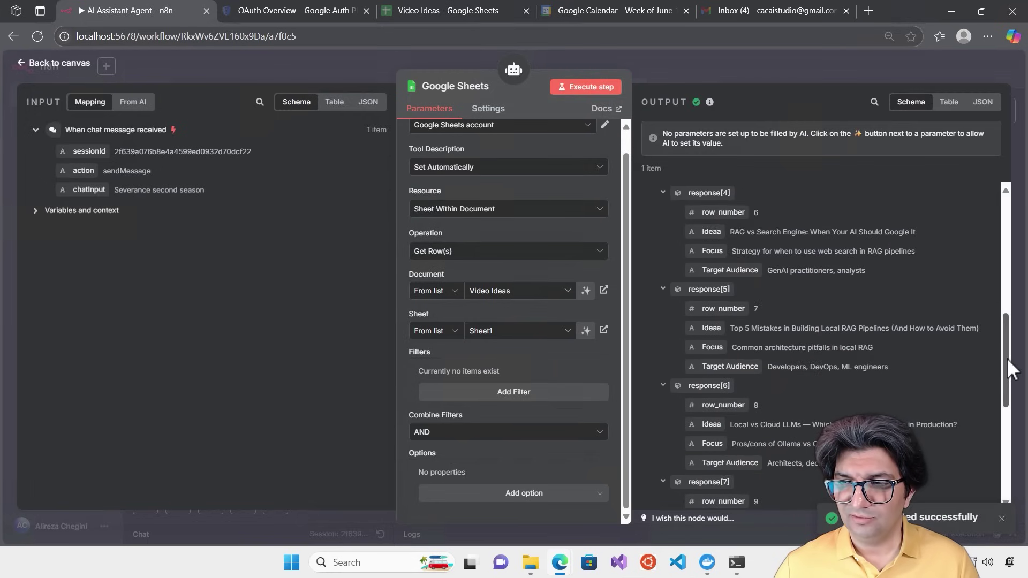
scroll(1006, 425, "down", 3)
scroll(1006, 437, "up", 10)
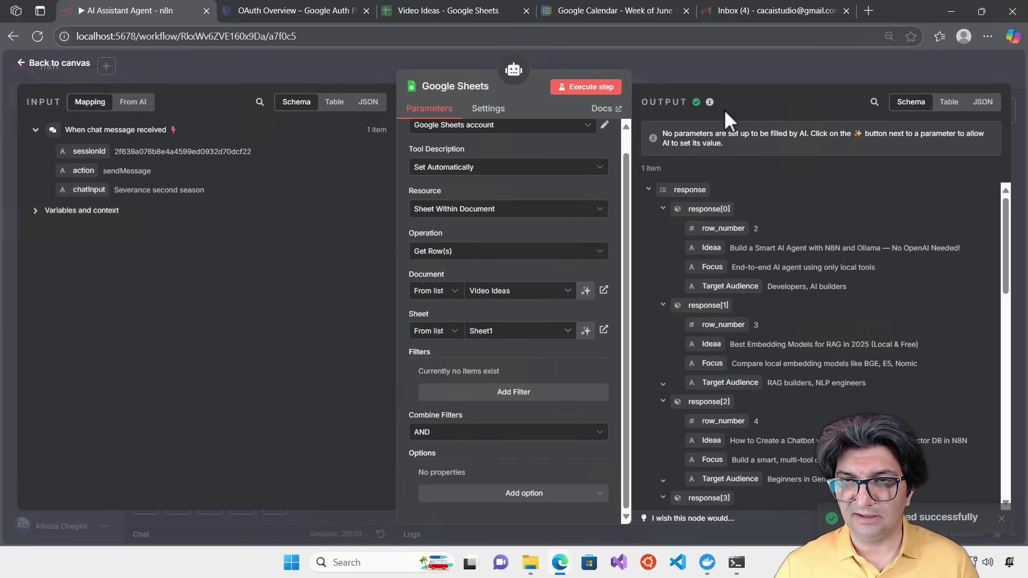
Move the Sheets node beside Search Engine and rename it Ideas Sheet
left_click(720, 57)
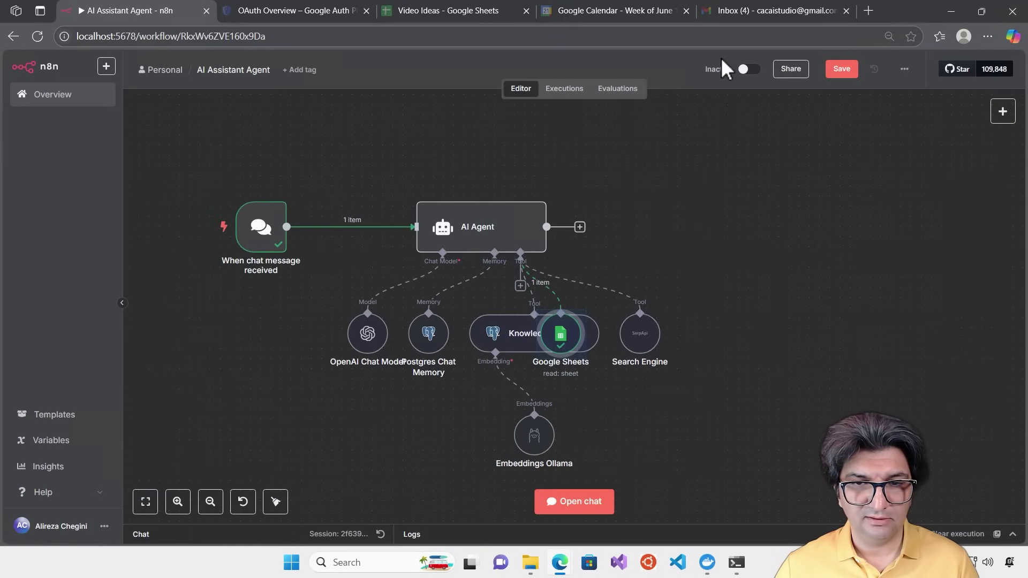
left_click_drag(573, 330, 765, 329)
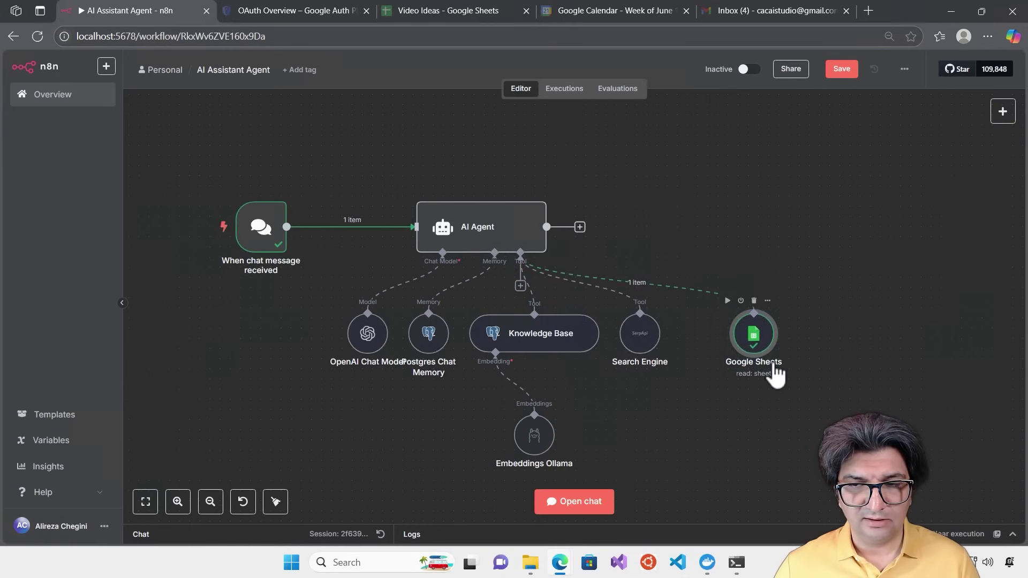
double_click(773, 371)
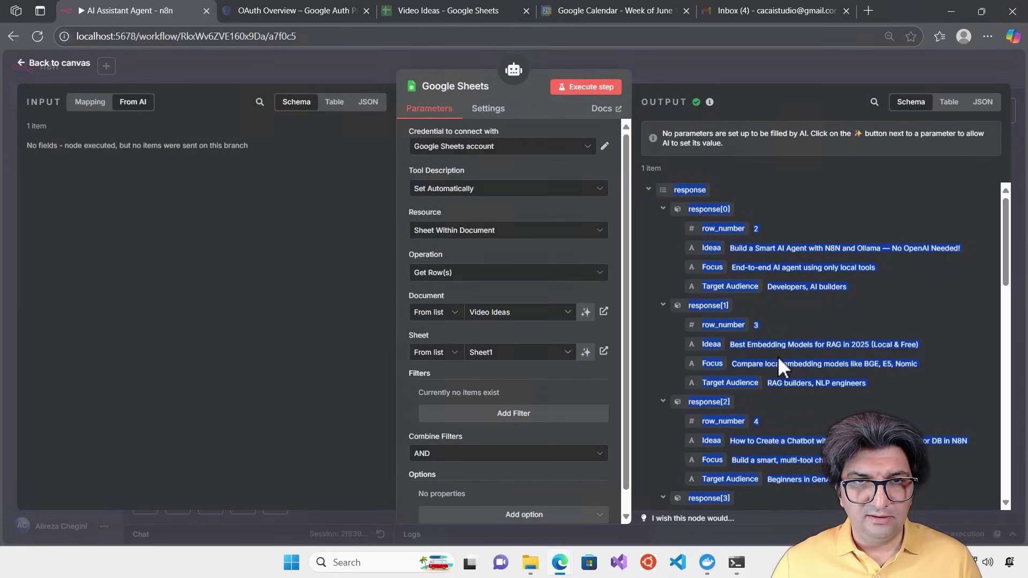
left_click(452, 88)
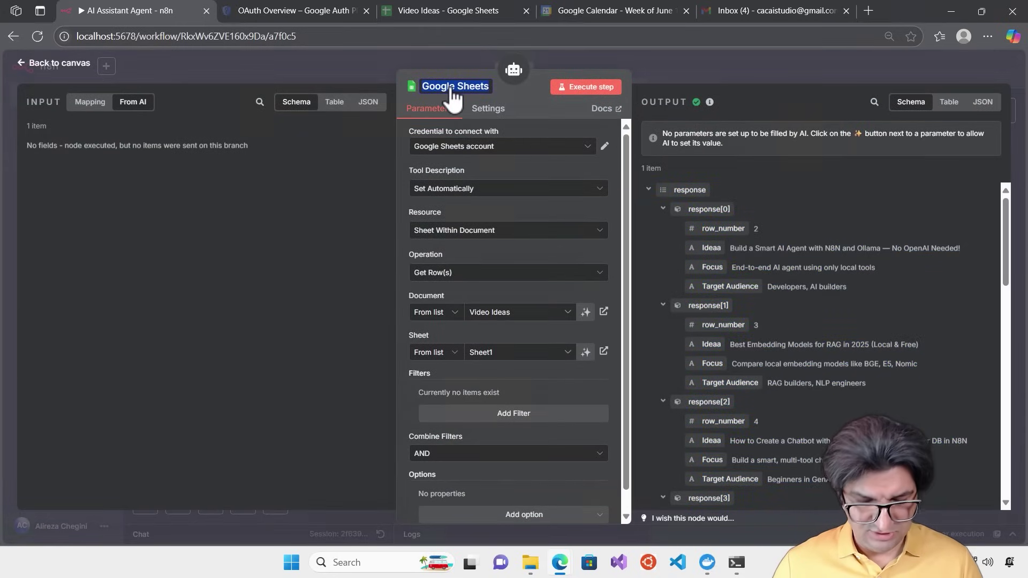
type("Ideas")
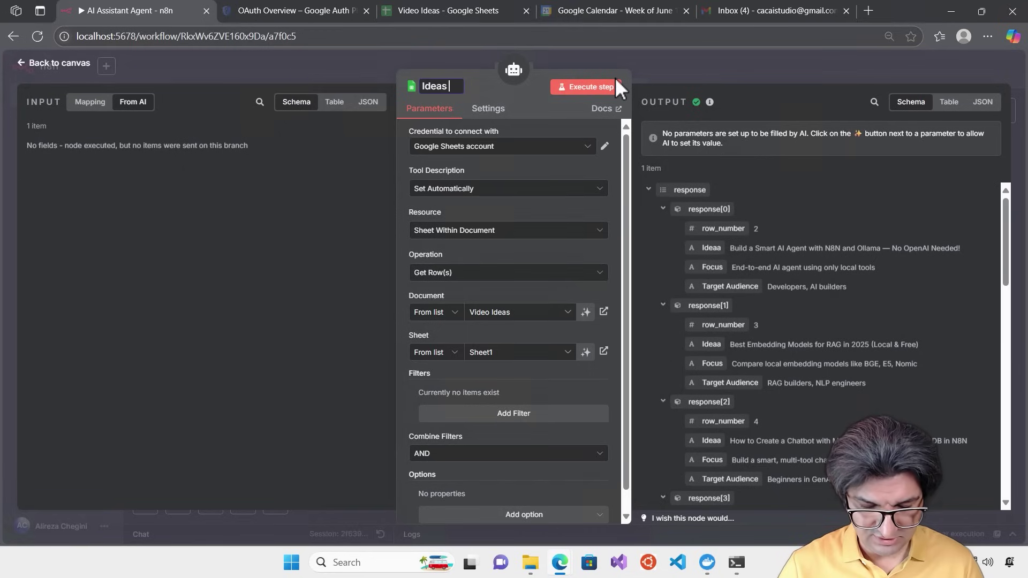
type(" Sheet")
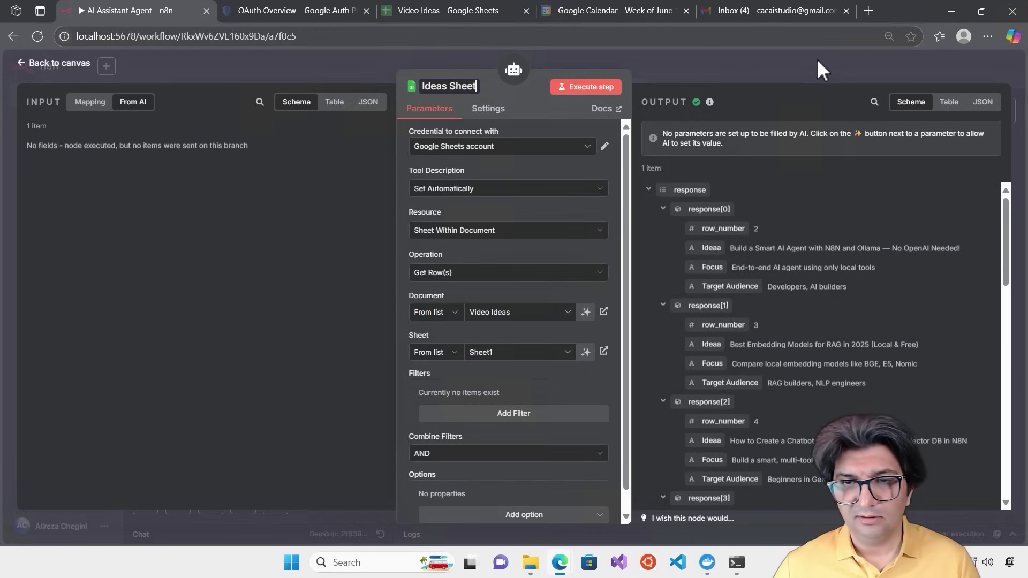
left_click(816, 59)
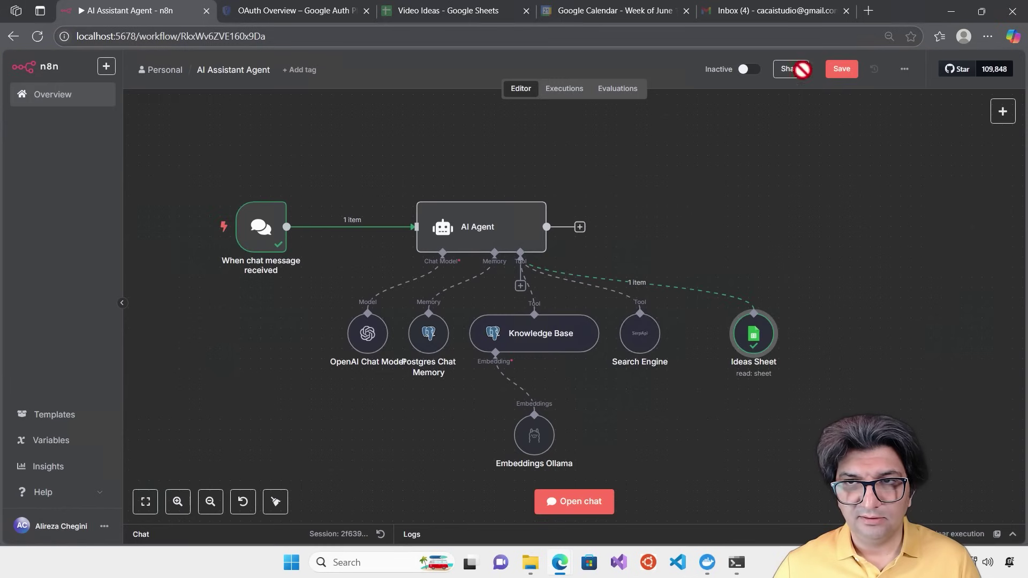
Open the chat and reset it to a new session
left_click(589, 509)
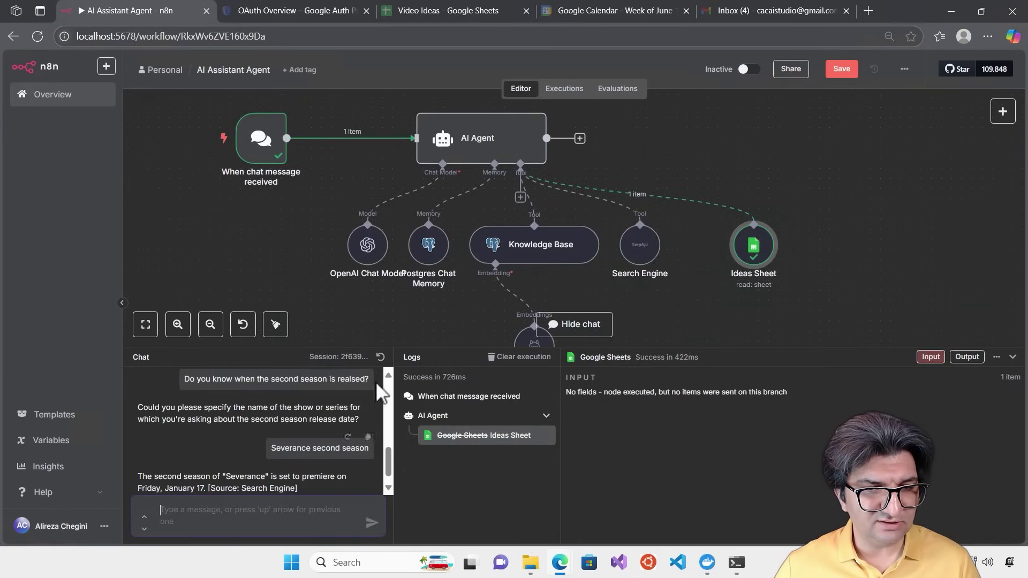
left_click(380, 357)
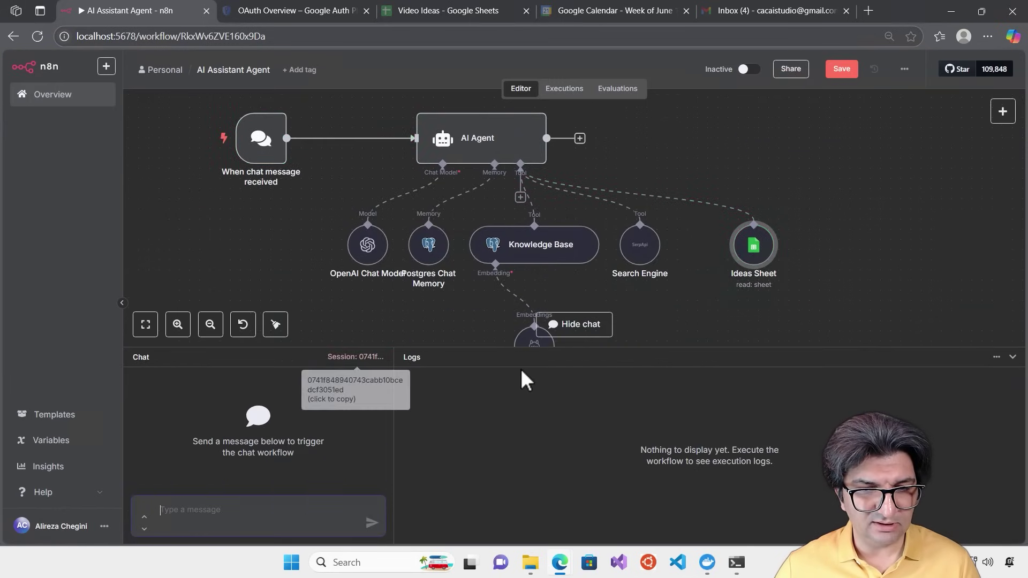
left_click(326, 510)
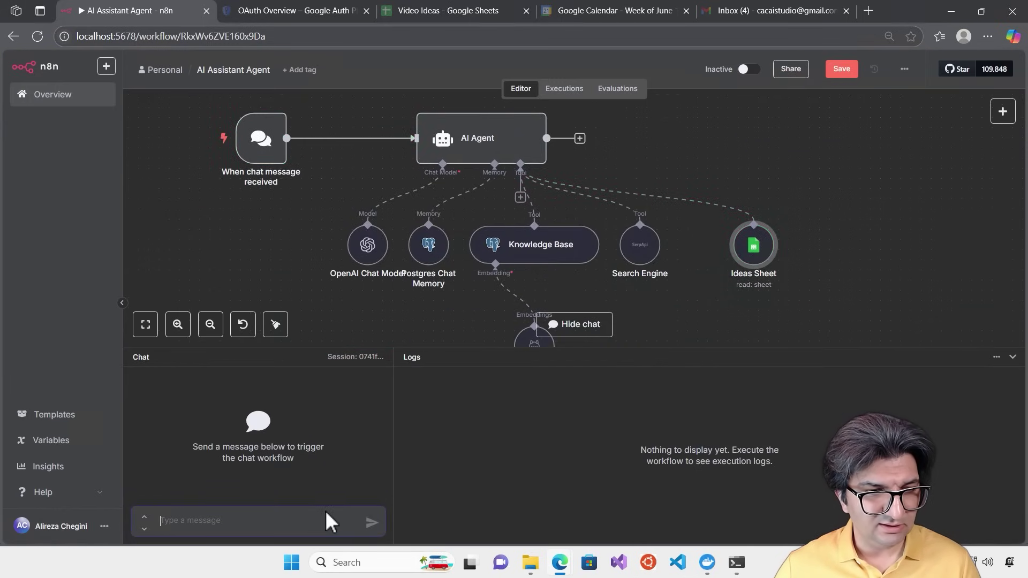
left_click(355, 356)
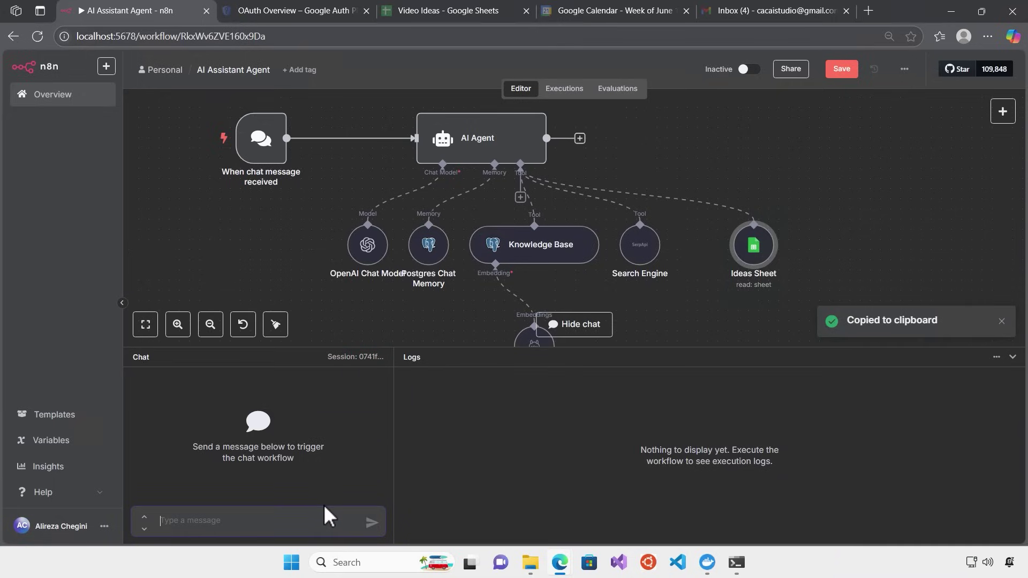
Ask 'Can you give me the list of my ideas?' and verify the ten ideas against the spreadsheet
type("Can y")
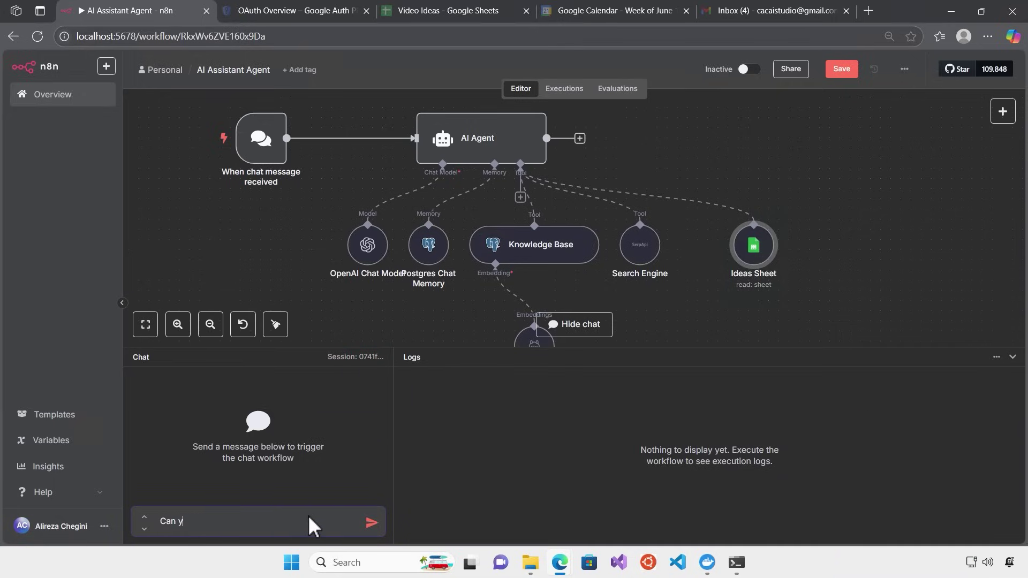
type("ou give me the list of my ideas?")
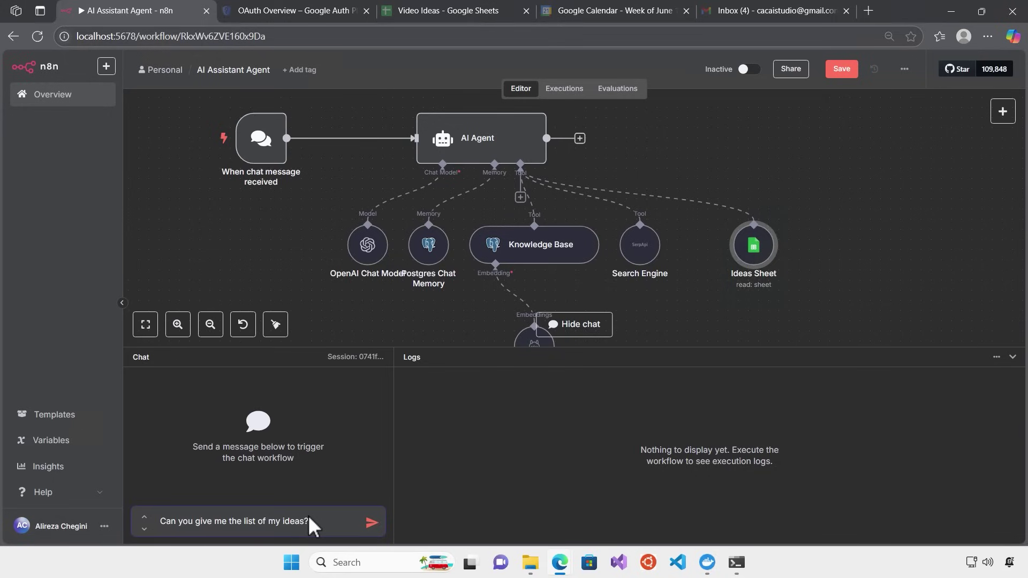
key("Return")
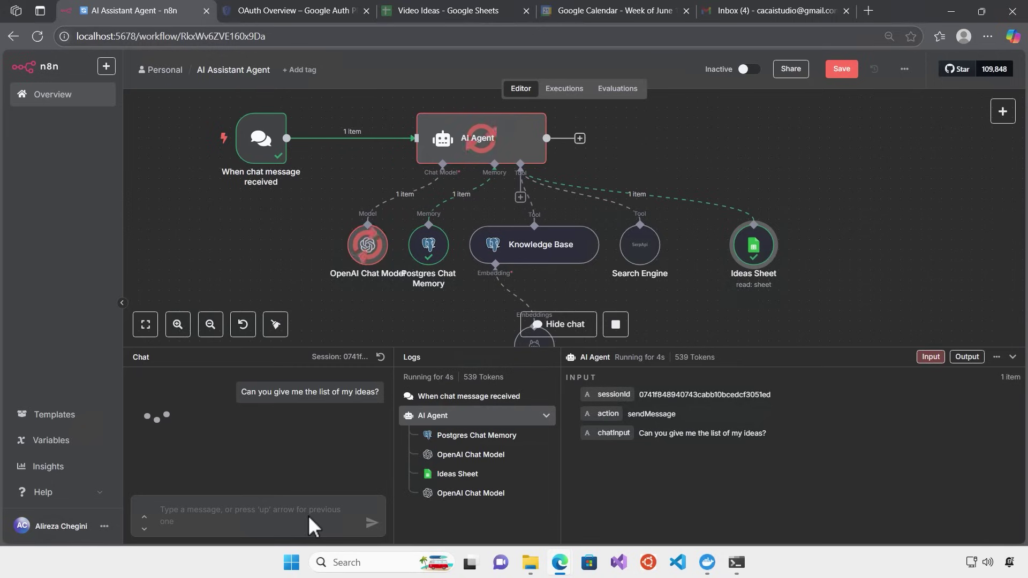
left_click(467, 475)
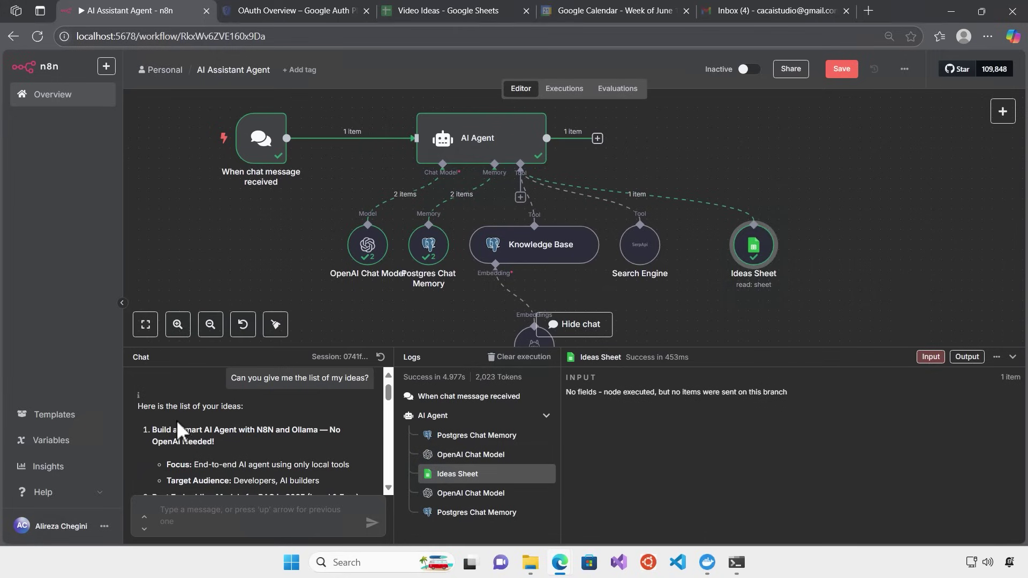
scroll(217, 429, "down", 10)
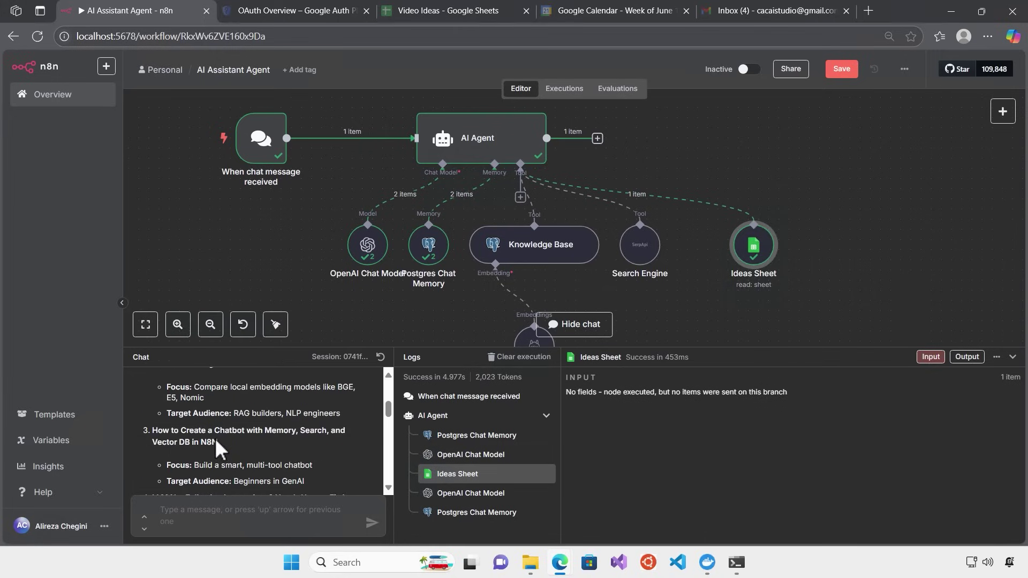
scroll(214, 438, "down", 10)
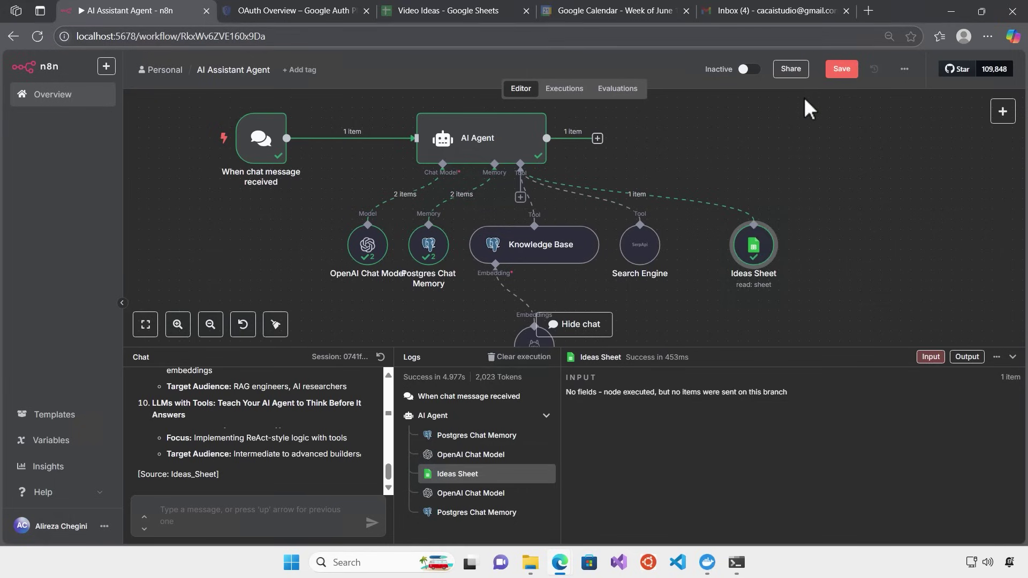
left_click(437, 15)
left_click(120, 308)
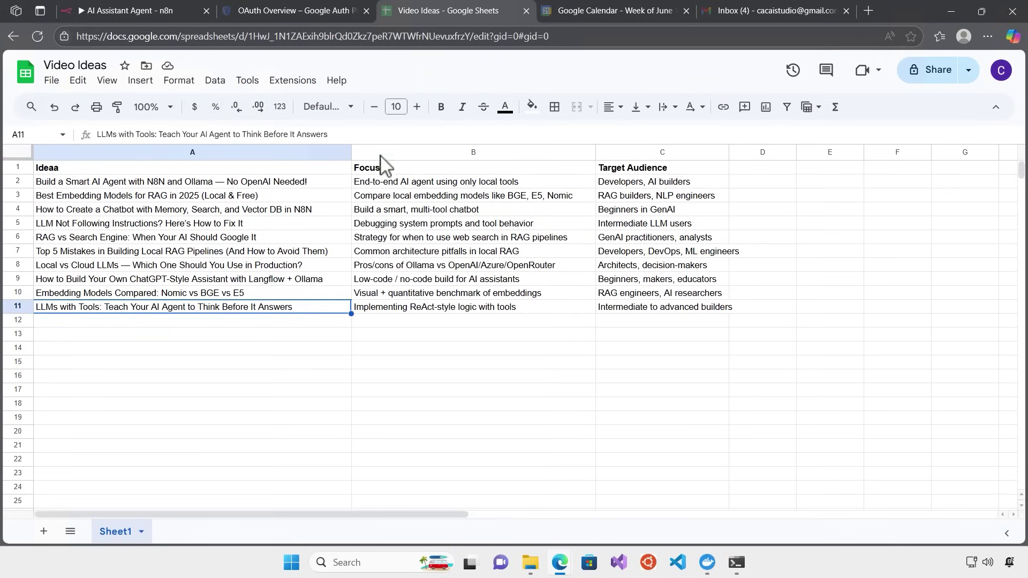
left_click(118, 11)
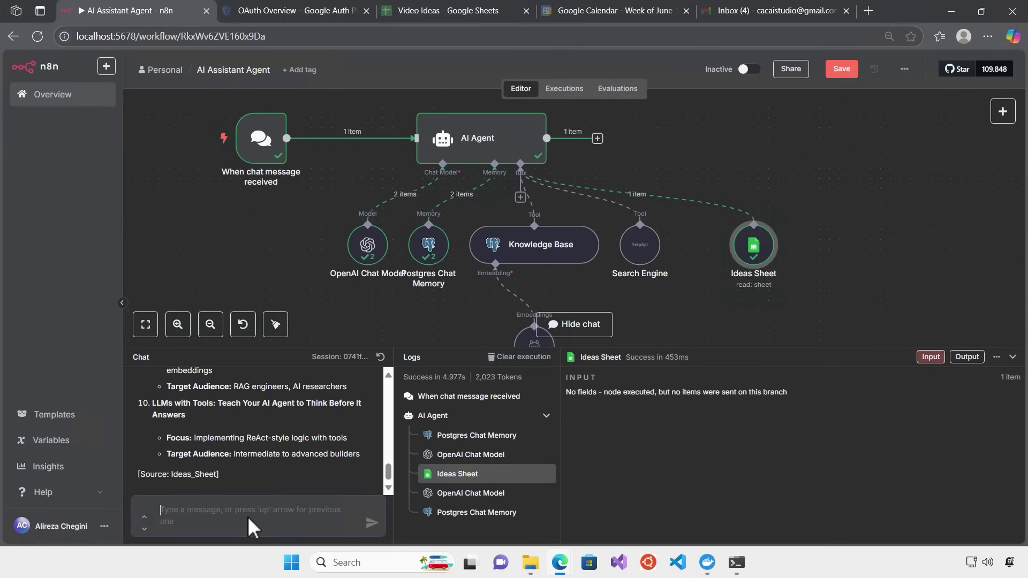
Ask the agent 'Can you give me first two ideas title?' and bring the Video Ideas sheet back up
type("Can you give me ")
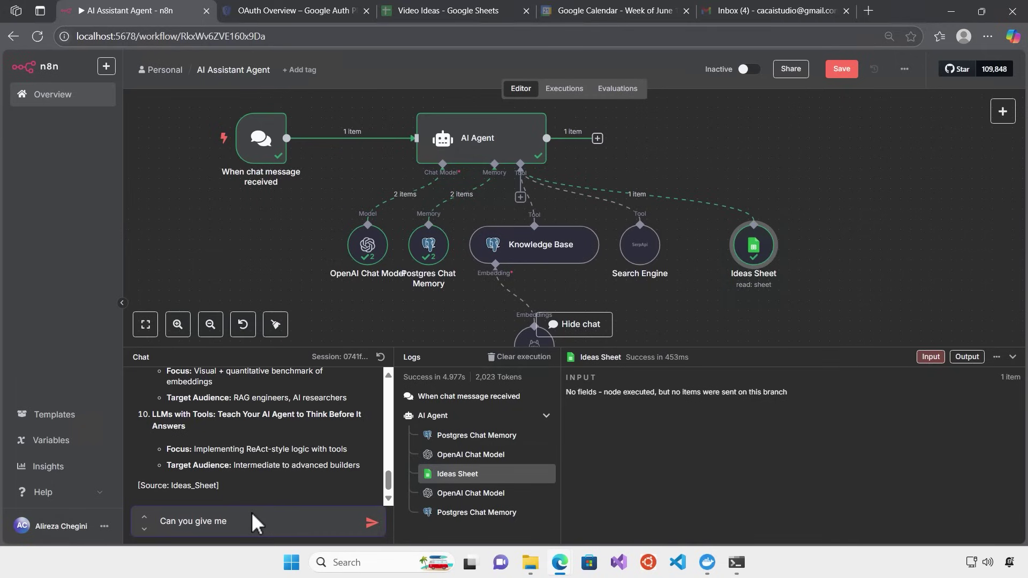
type("first two ideas title?")
key("Return")
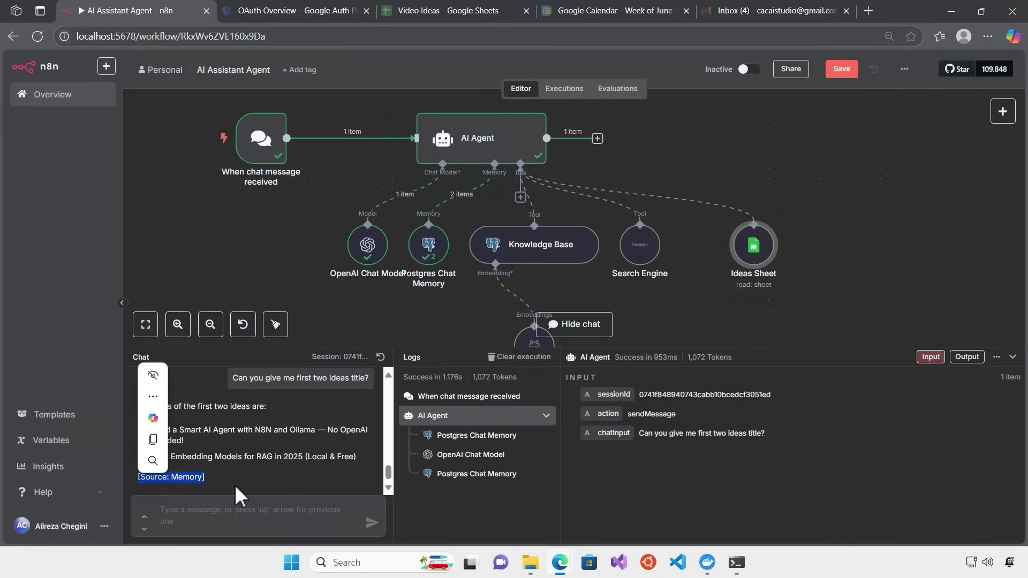
left_click(428, 13)
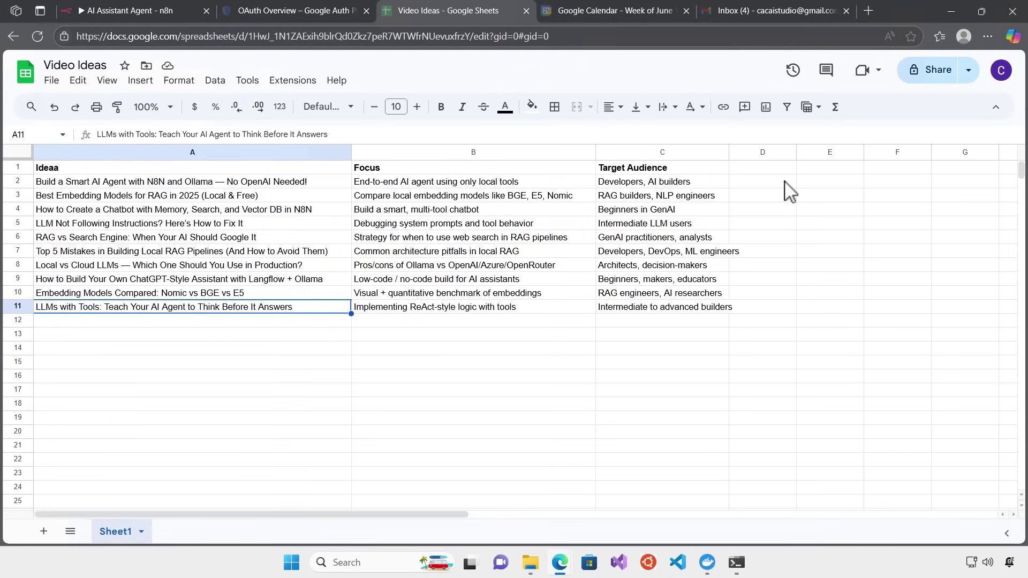
Add a bold 'status' header in cell D1
left_click(760, 168)
double_click(751, 168)
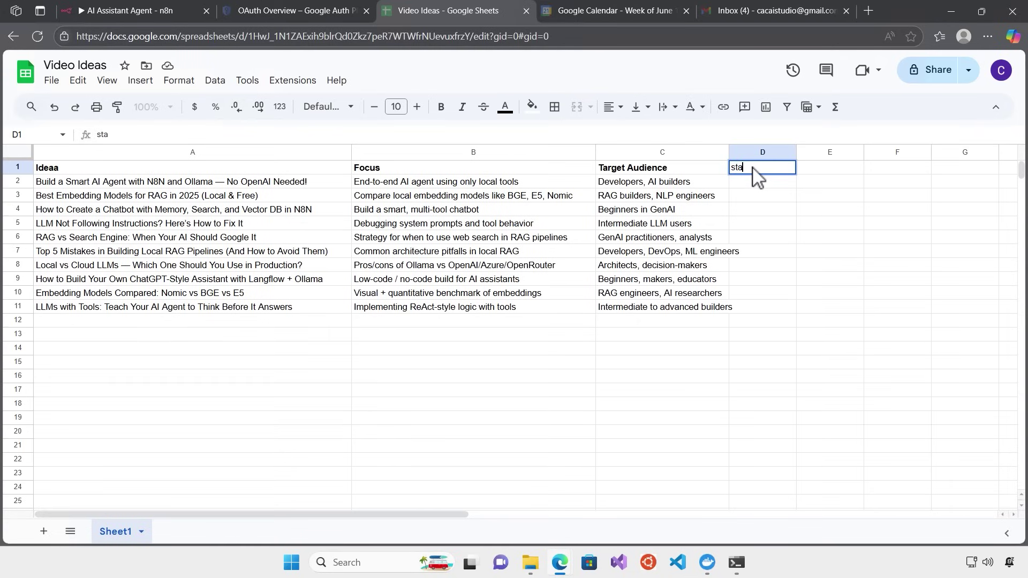
key("Return")
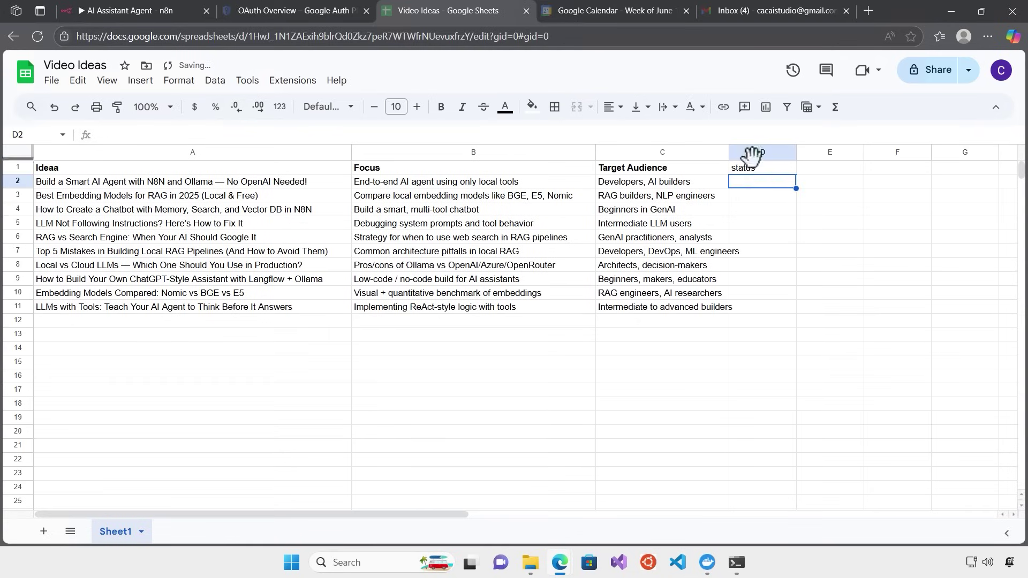
left_click(755, 167)
left_click(442, 107)
Enter Done in D2 and In progress in D3
left_click(752, 185)
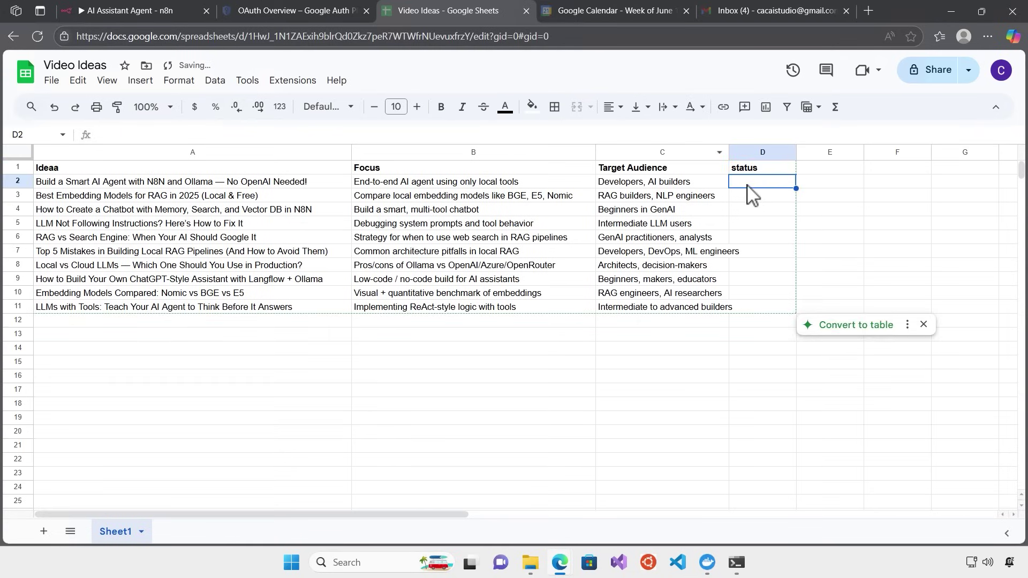
double_click(753, 181)
type("Done")
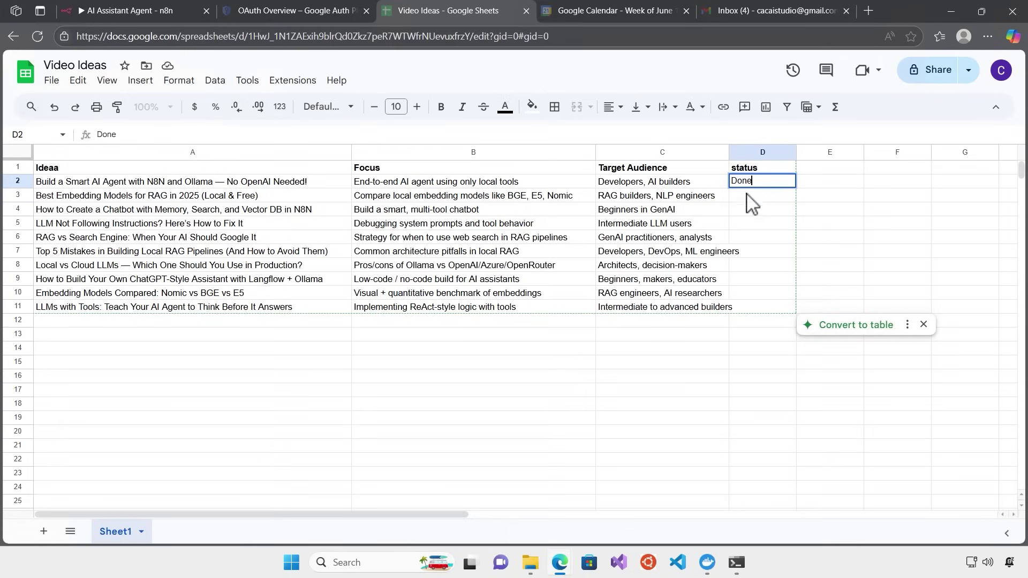
key("Return")
double_click(749, 196)
type("Not")
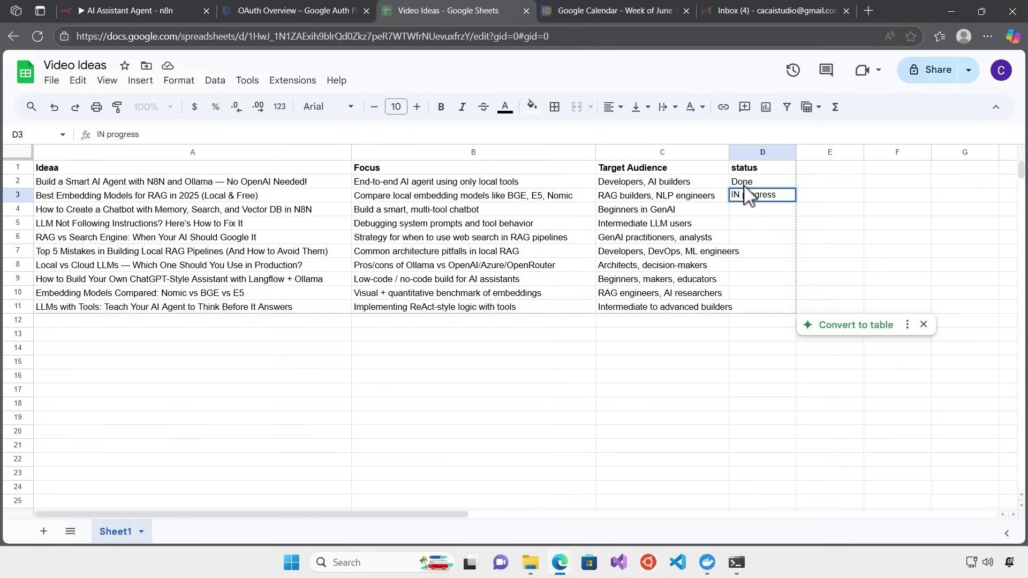
left_click(739, 193)
key("BackSpace")
type("n")
Copy In progress from D3 into D7 and D9
left_click(768, 206)
left_click(762, 197)
key("ctrl+c")
left_click(760, 251)
key("ctrl+v")
left_click(759, 282)
key("ctrl+v")
Copy Done from D2 into D5 and D10
left_click(755, 170)
left_click(756, 183)
key("ctrl+c")
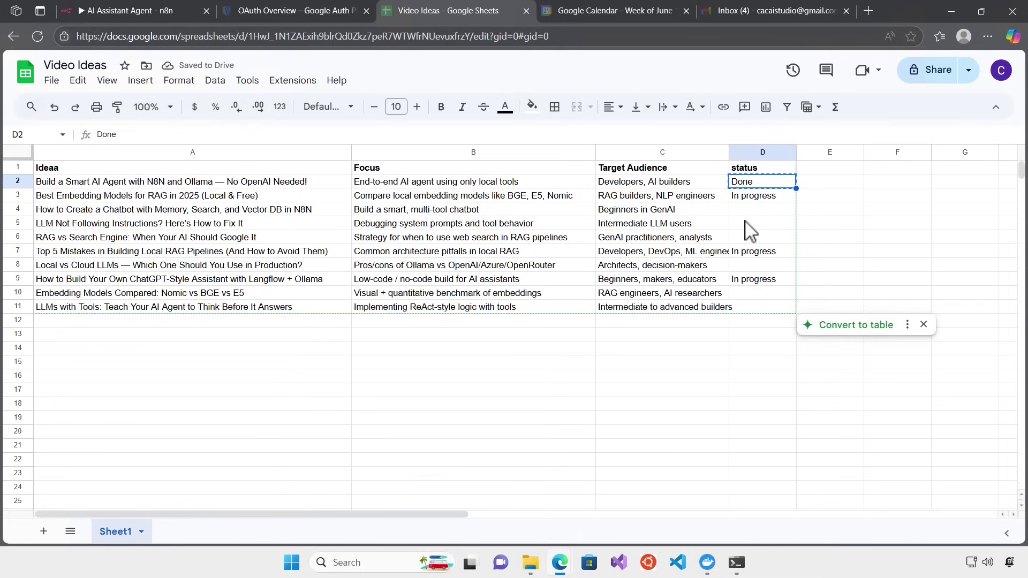
left_click(752, 224)
key("ctrl+v")
left_click(752, 295)
key("ctrl+v")
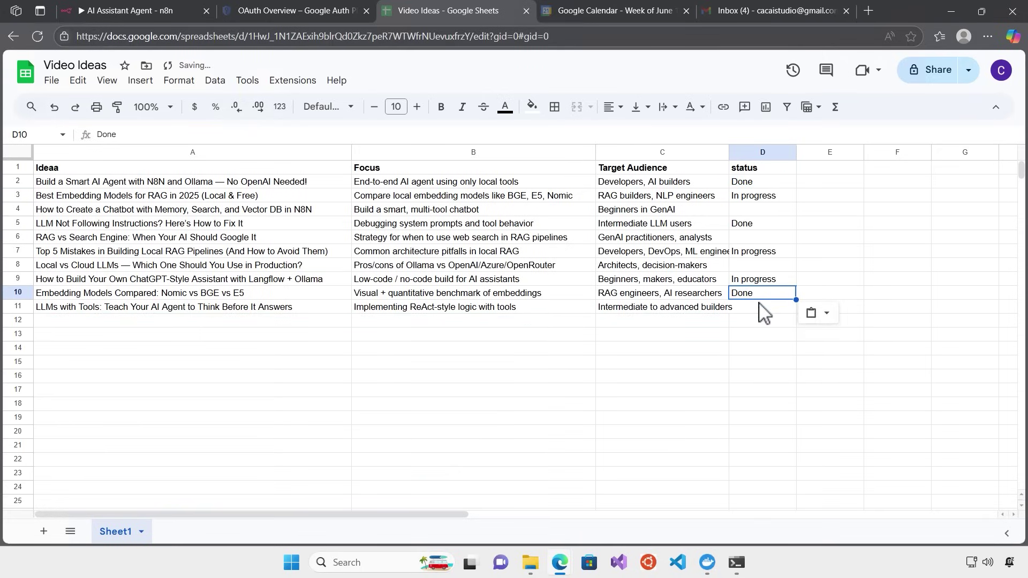
Enter Not started in D4
left_click(761, 211)
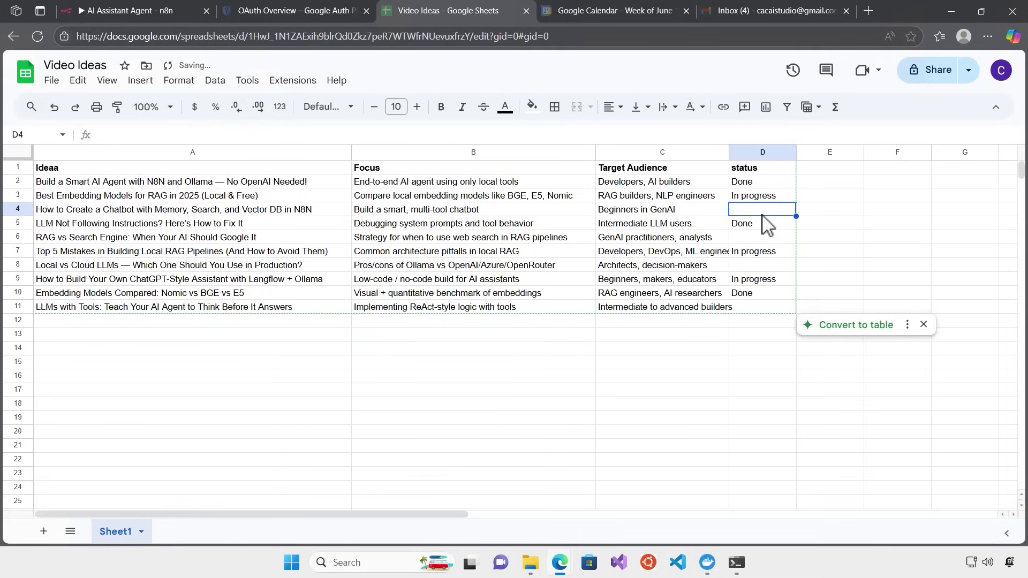
type("Not pic")
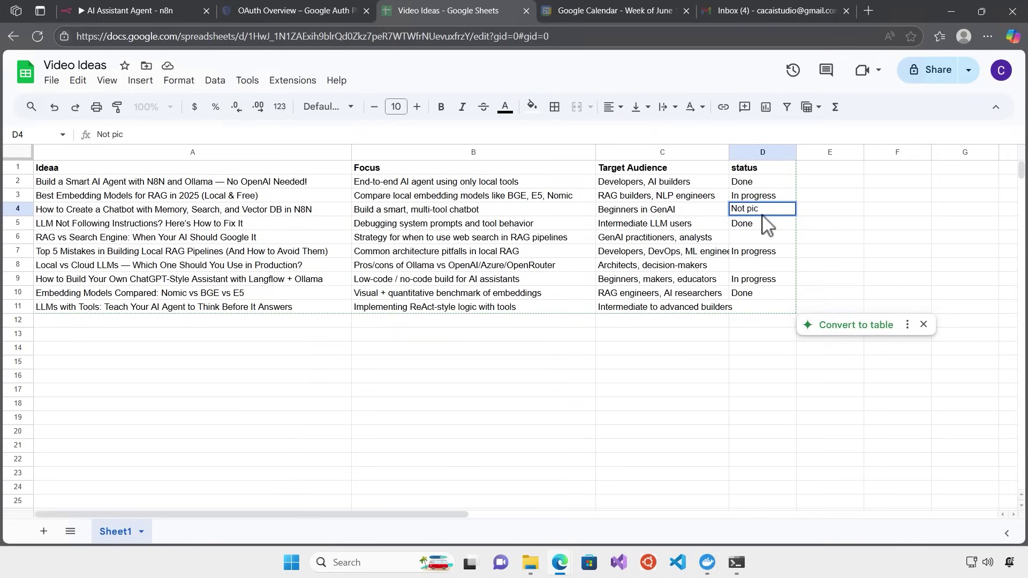
type("ed up")
key("BackSpace")
key("BackSpace")
key("BackSpace")
key("BackSpace")
key("BackSpace")
key("BackSpace")
key("BackSpace")
key("BackSpace")
key("BackSpace")
key("BackSpace")
key("BackSpace")
type("Not started")
key("Return")
Copy Not started from D4 into D6, D8 and D11
left_click(775, 210)
key("ctrl+c")
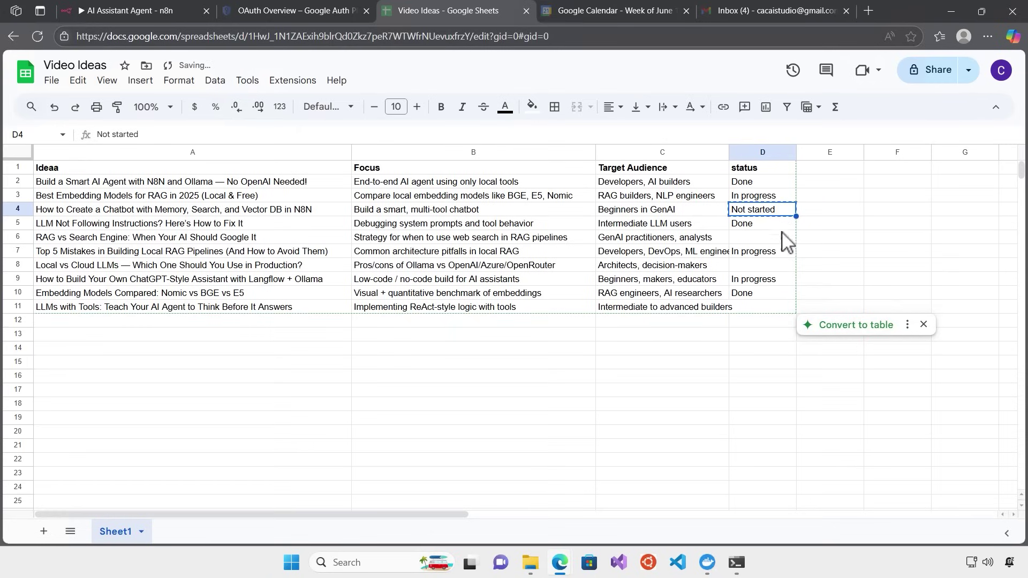
left_click(771, 238)
key("ctrl+v")
left_click(761, 266)
key("ctrl+v")
left_click(757, 310)
key("ctrl+v")
left_click(750, 347)
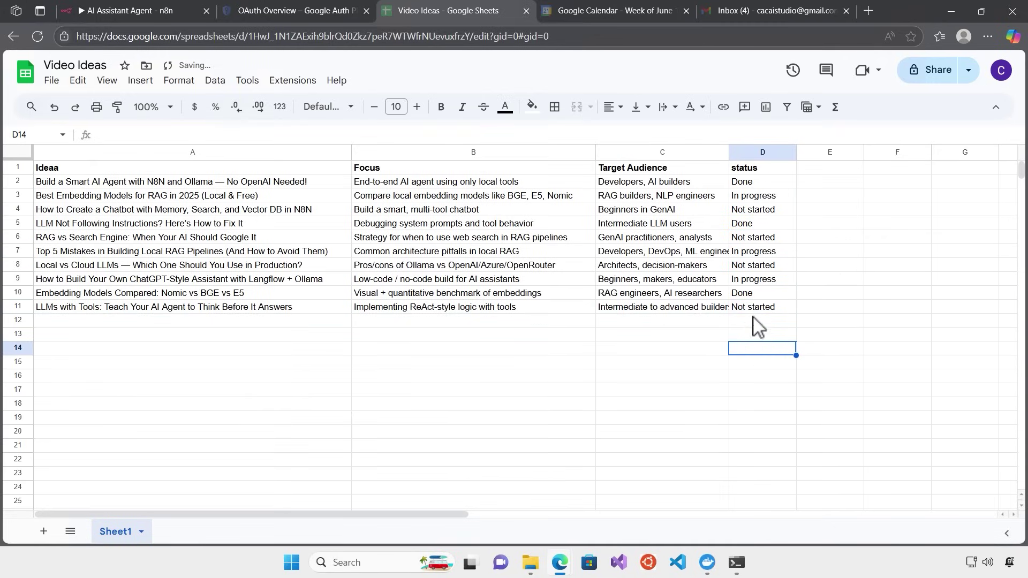
left_click(772, 183)
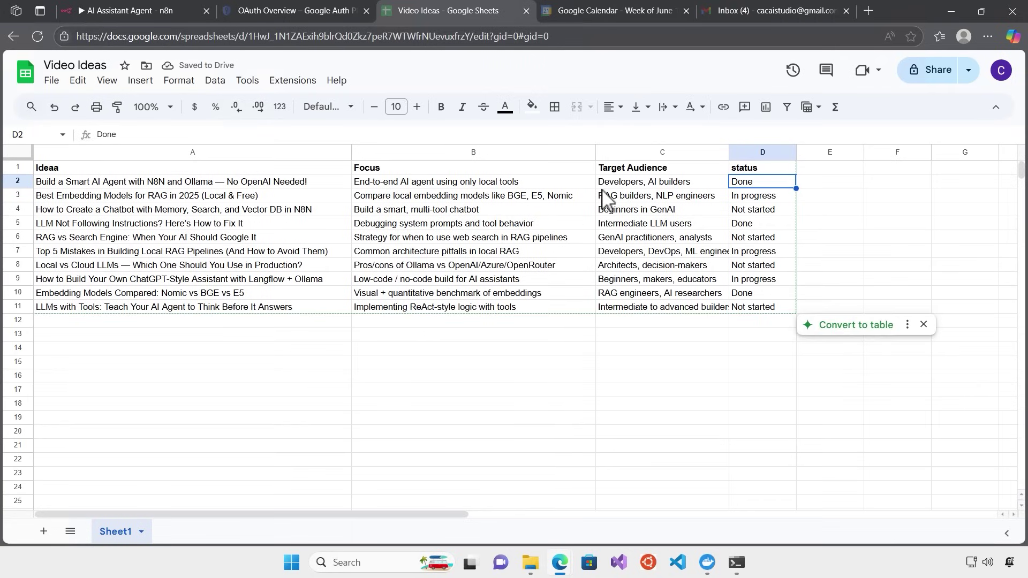
left_click(756, 225)
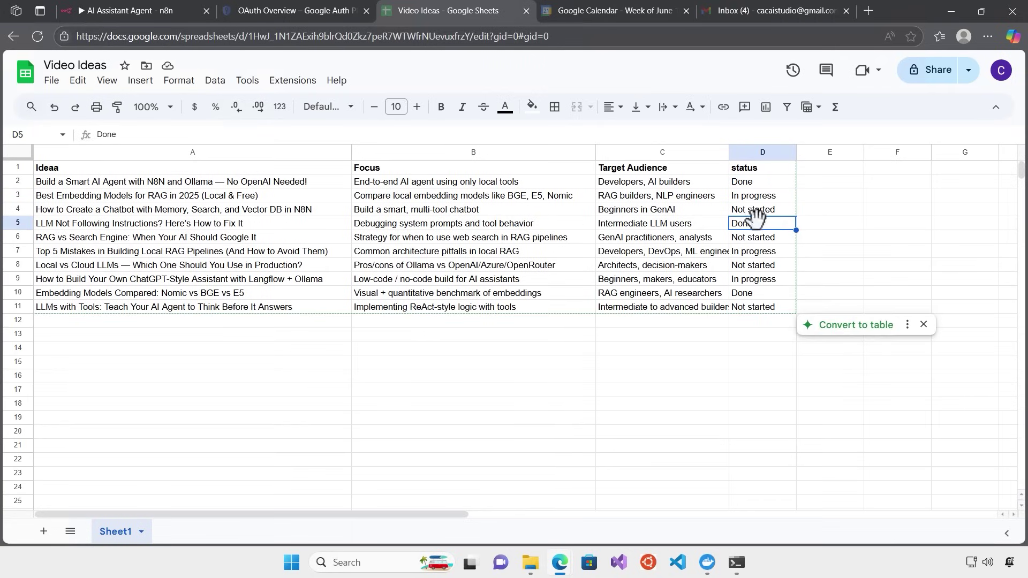
Back in the n8n chat, start typing a question about the ideas' status
left_click(124, 12)
left_click(229, 517)
type("Can you give")
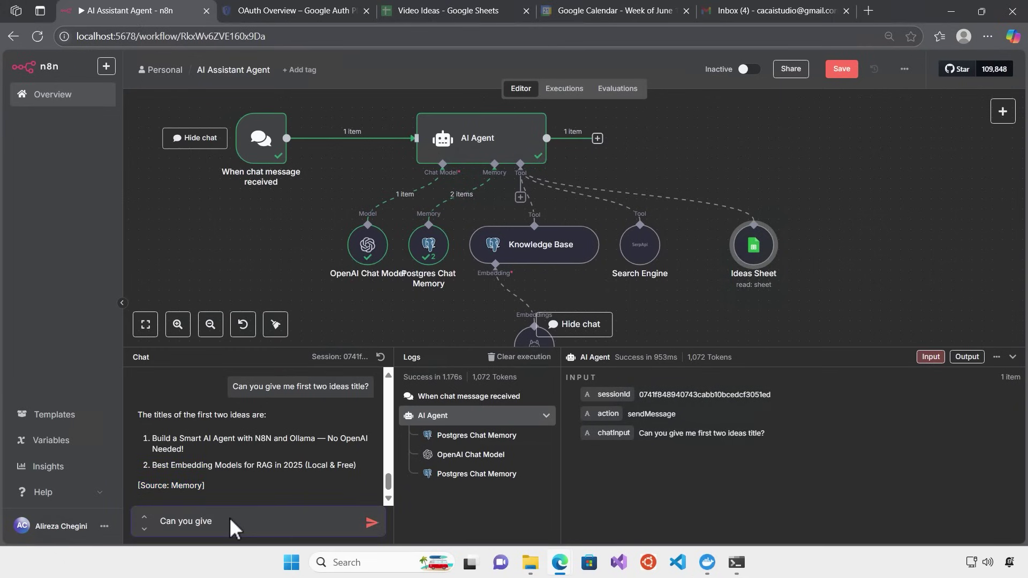
type(" me the ideas that ate")
Send 'Can you give me the ideas that are not started yet?' and scroll through the reply
key("BackSpace")
key("BackSpace")
type("re not started yet?")
key("Return")
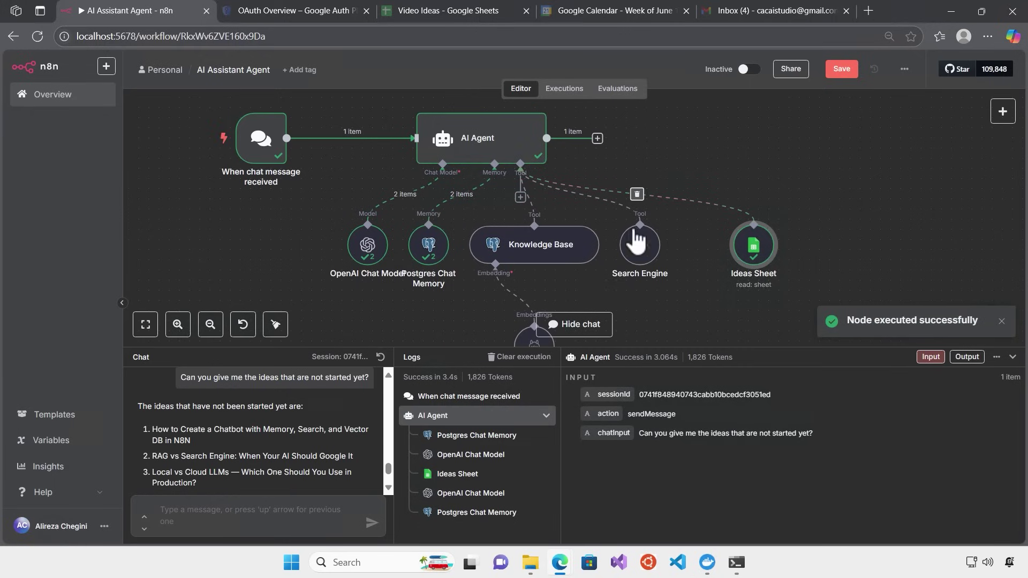
scroll(216, 432, "down", 2)
scroll(217, 433, "up", 2)
scroll(217, 433, "down", 2)
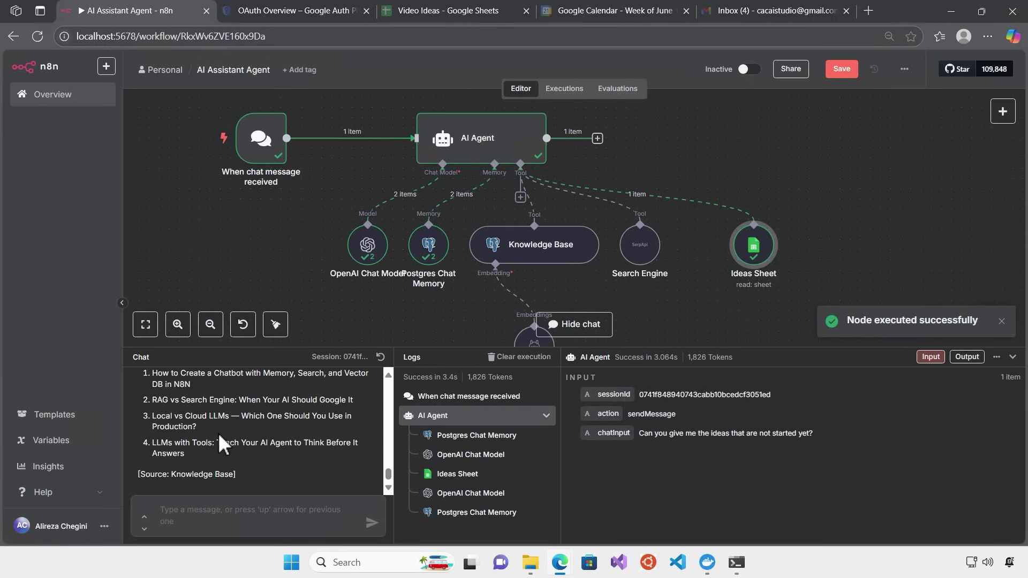
Sort the Video Ideas sheet A to Z by the status column D
left_click(426, 12)
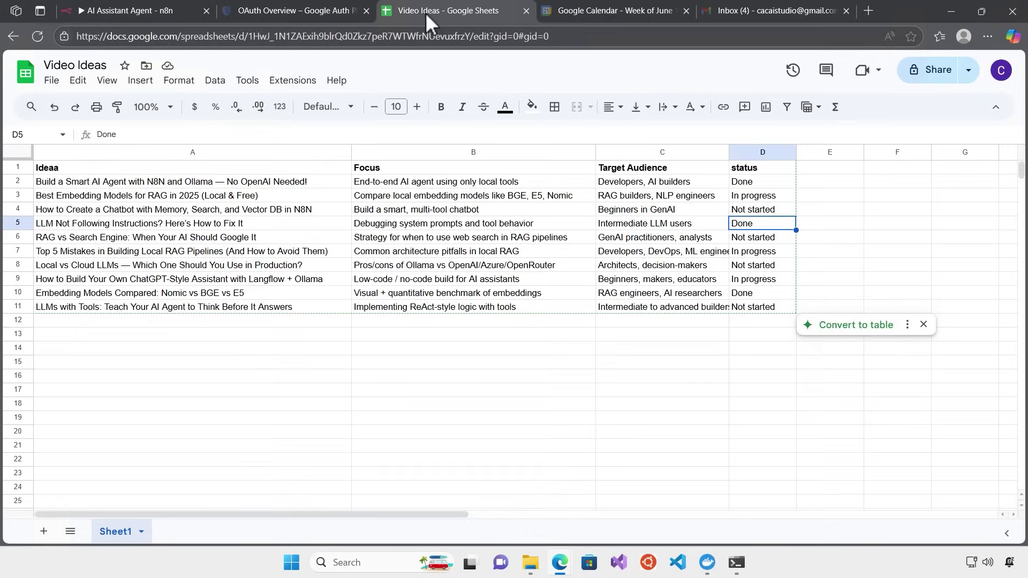
left_click(759, 152)
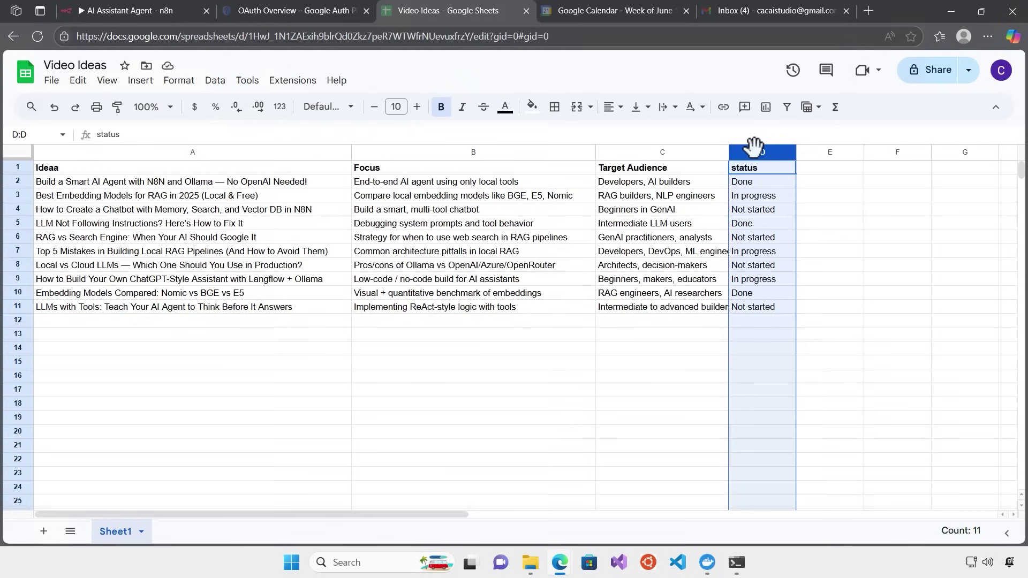
right_click(786, 153)
left_click(790, 162)
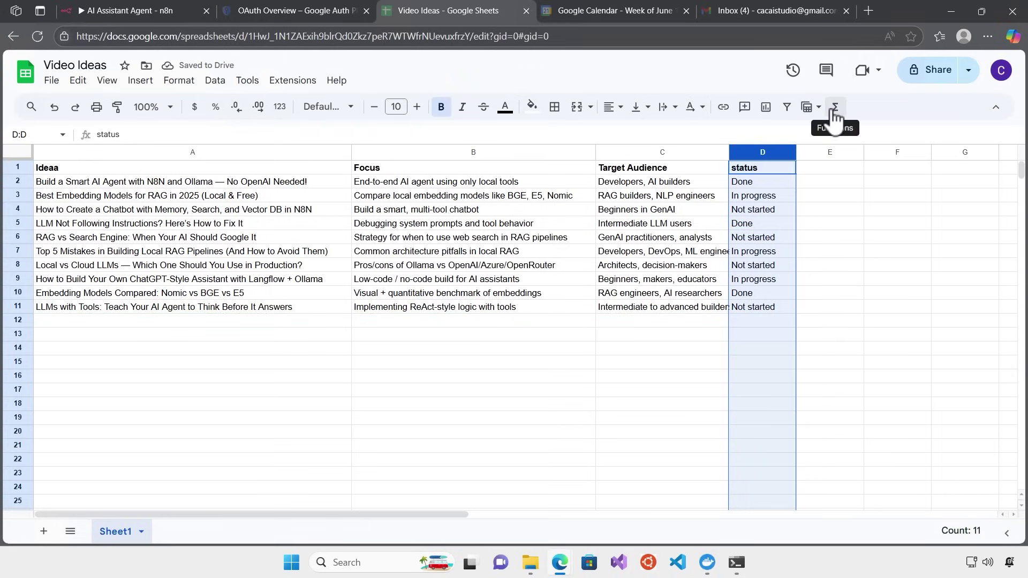
left_click(719, 209)
left_click(763, 152)
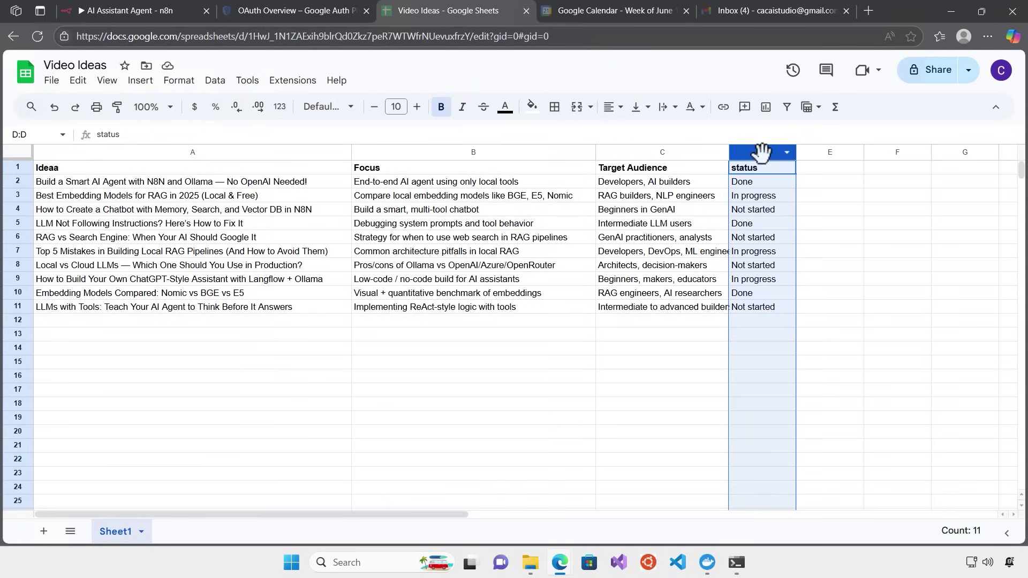
left_click(788, 155)
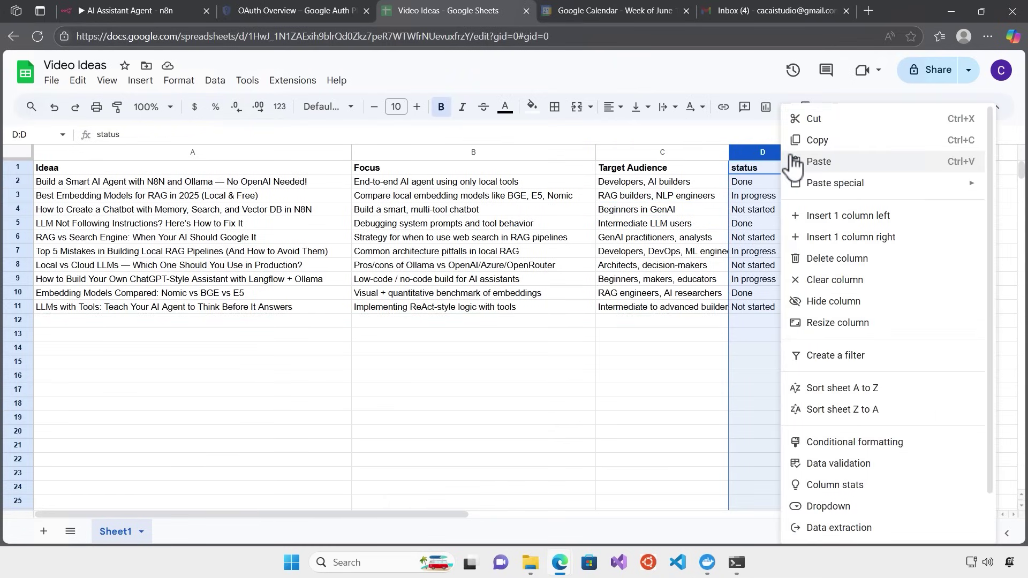
left_click(873, 390)
Check the Not started titles, from the chatbot idea through LLMs with Tools
left_click(783, 267)
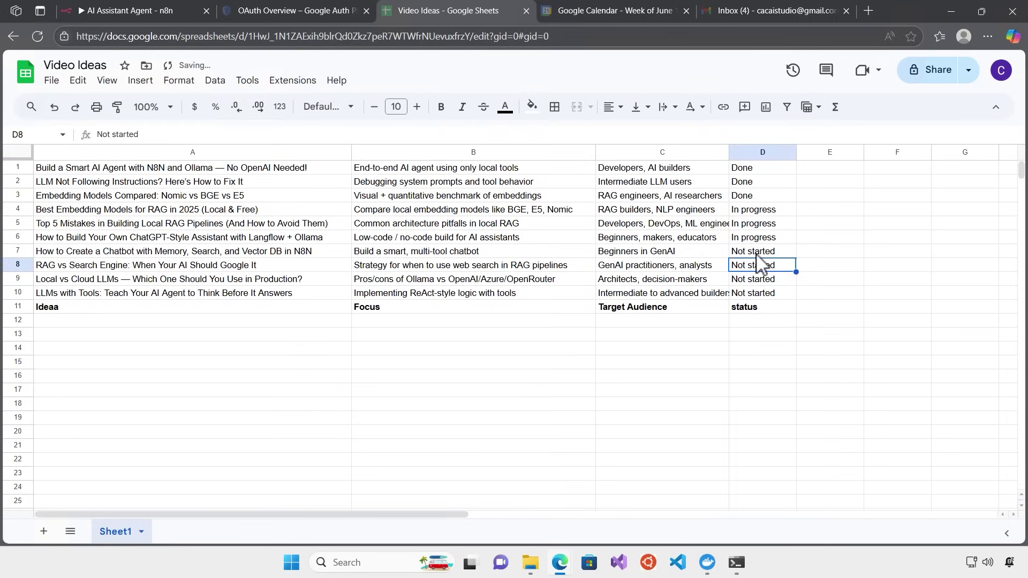
left_click(142, 242)
left_click(118, 254)
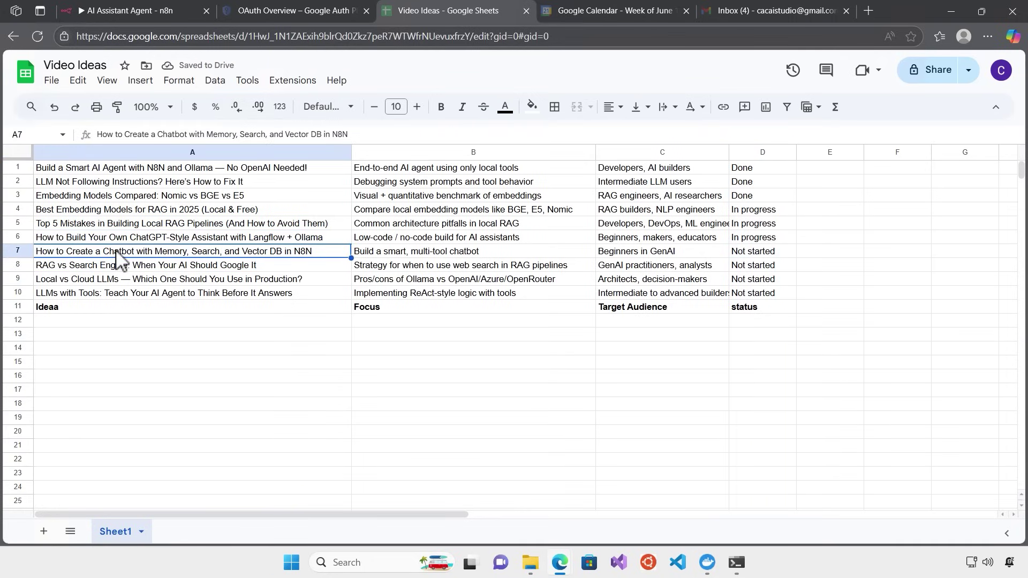
left_click(64, 269)
left_click(72, 280)
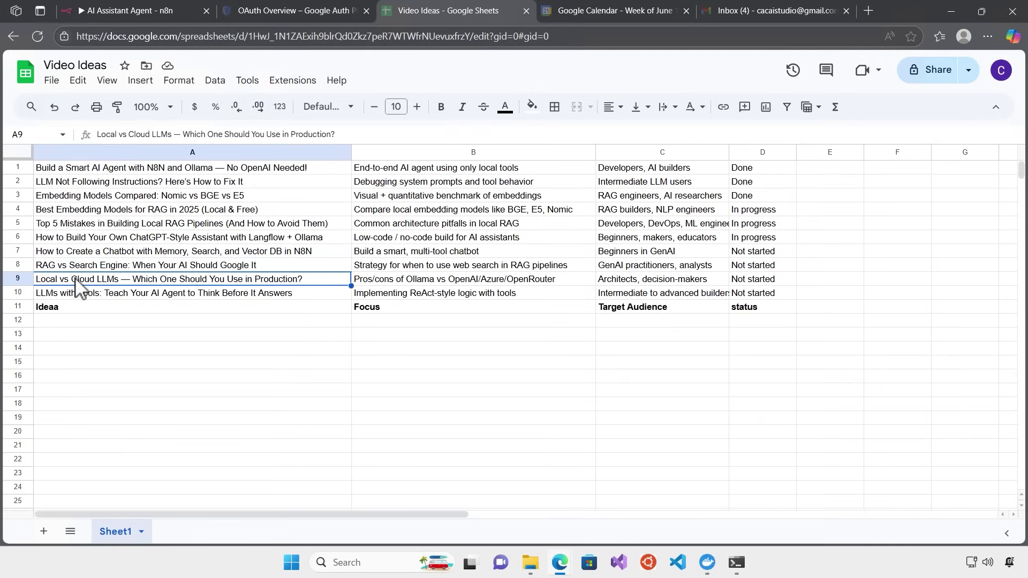
left_click(72, 294)
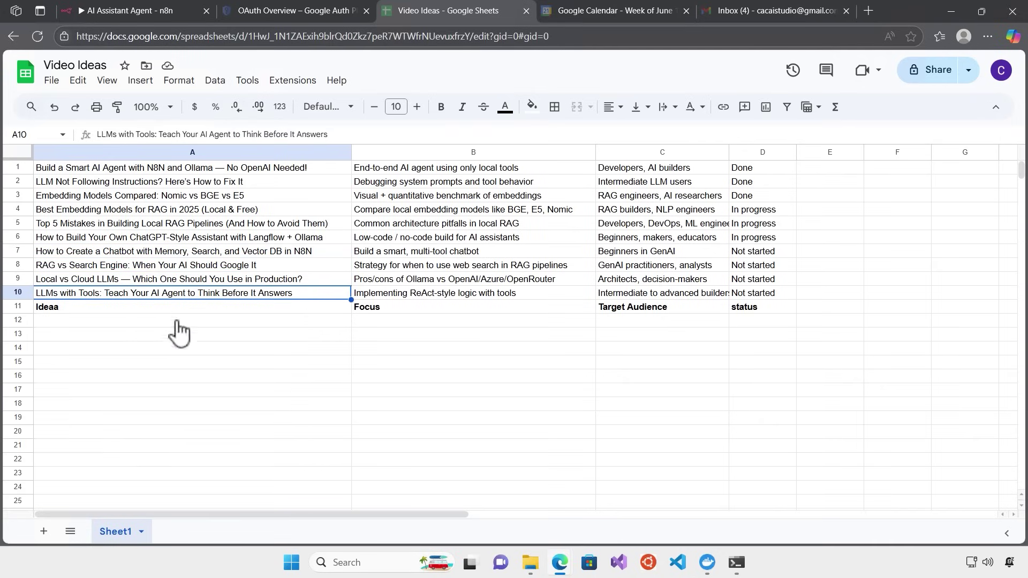
key("ctrl+1")
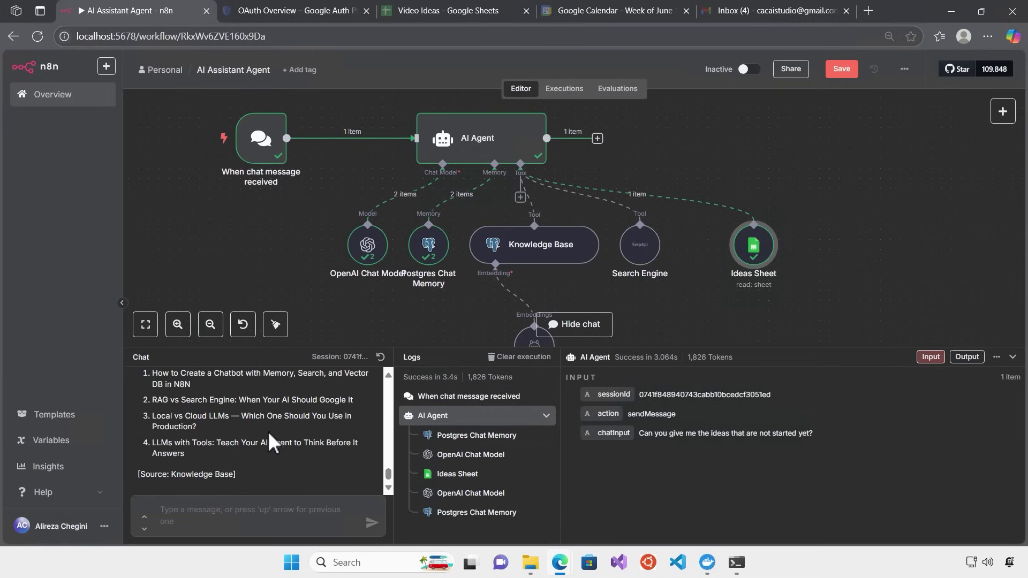
Move the OpenAI Chat Model node left and the Ideas Sheet node right on the canvas
key("alt+Tab")
key("alt+Tab")
left_click_drag(167, 474, 204, 474)
key("alt+Tab")
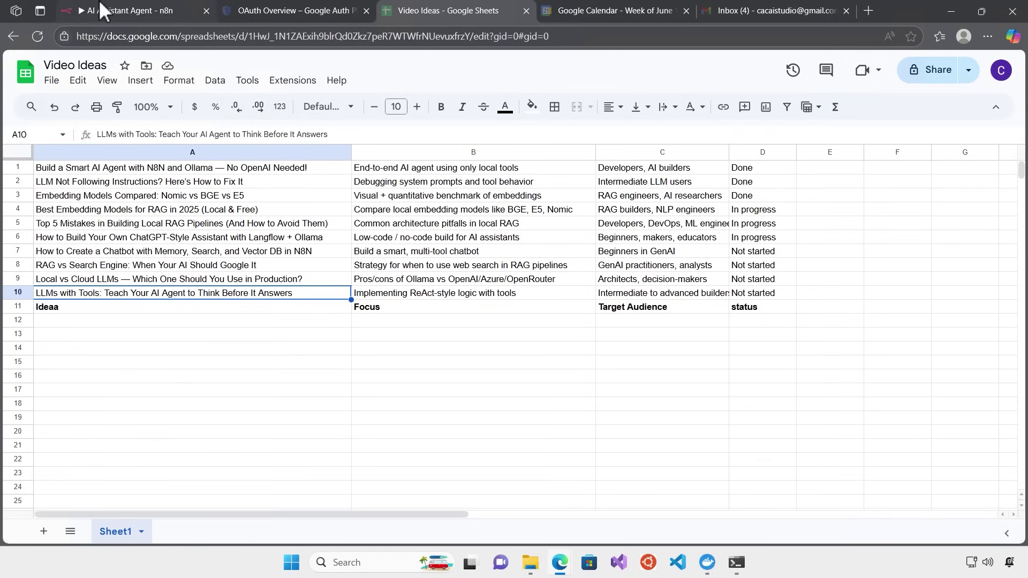
left_click(102, 11)
left_click_drag(370, 247, 318, 247)
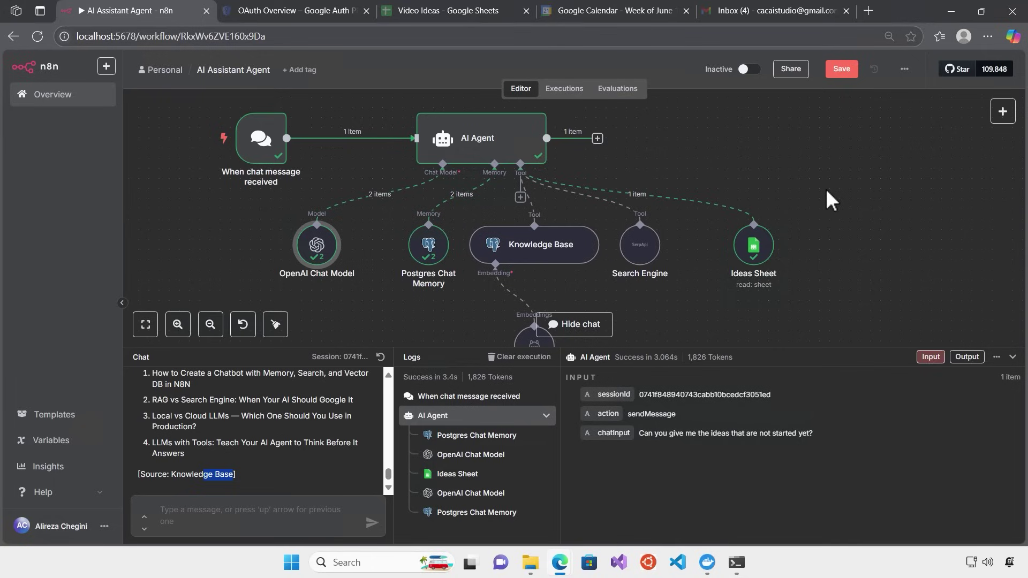
mouse_move(758, 247)
left_mouse_down()
mouse_move(777, 248)
mouse_move(769, 263)
left_mouse_up()
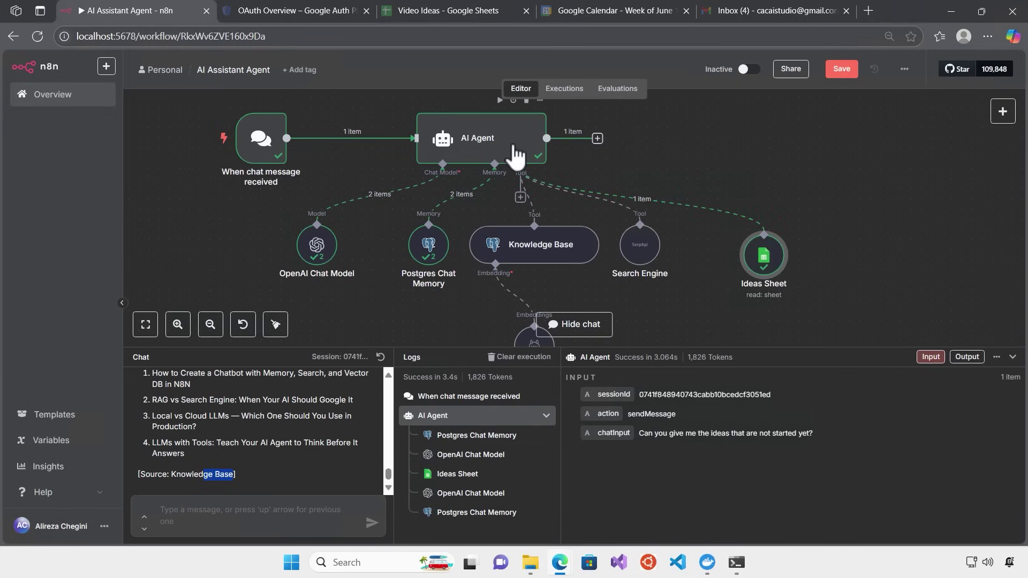
Attach a Google Calendar Tool to the AI Agent via a 'Google cal' search and show its credentials
left_click(521, 197)
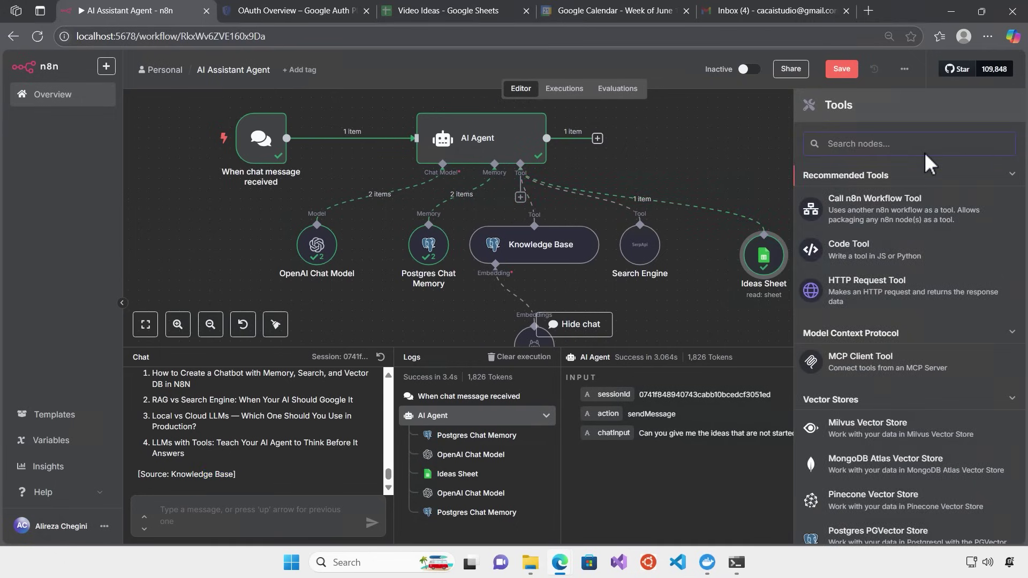
type("Google ")
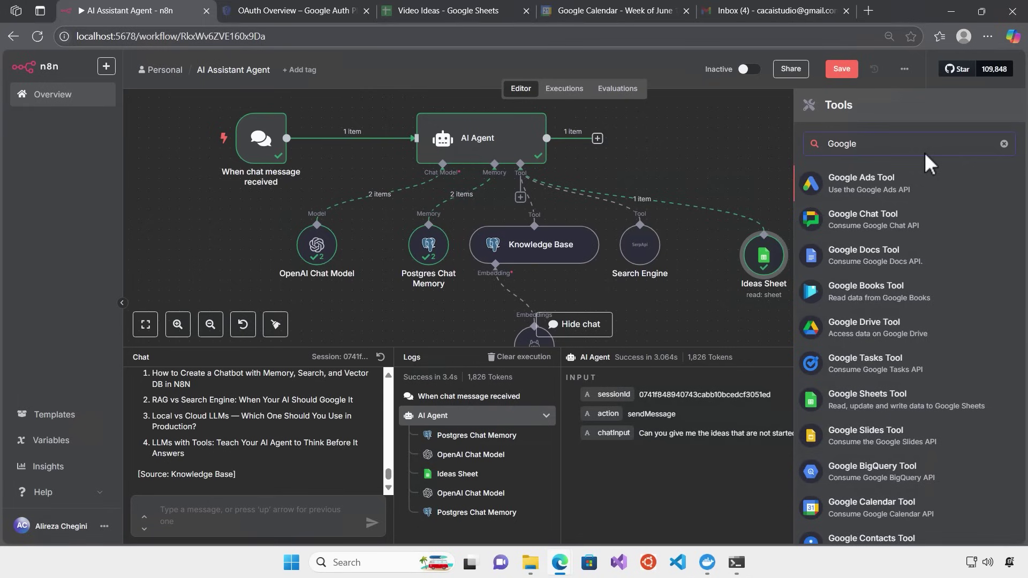
type("cal")
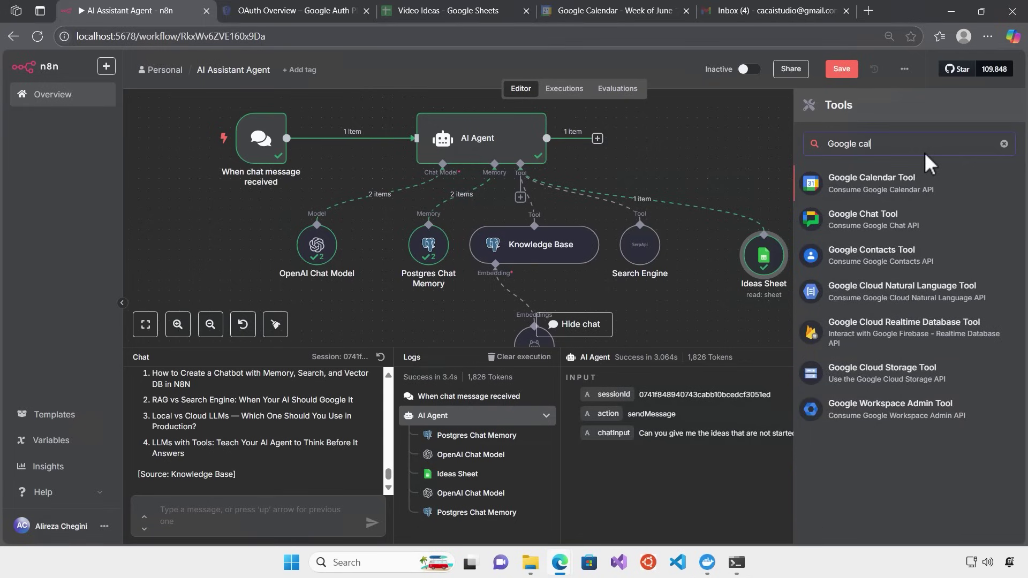
left_click(907, 194)
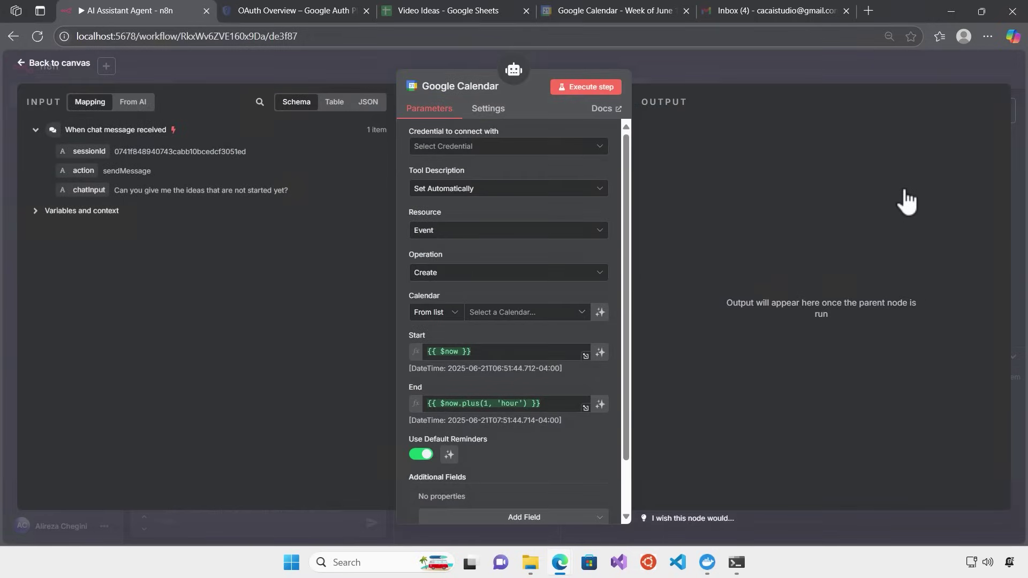
left_click(597, 156)
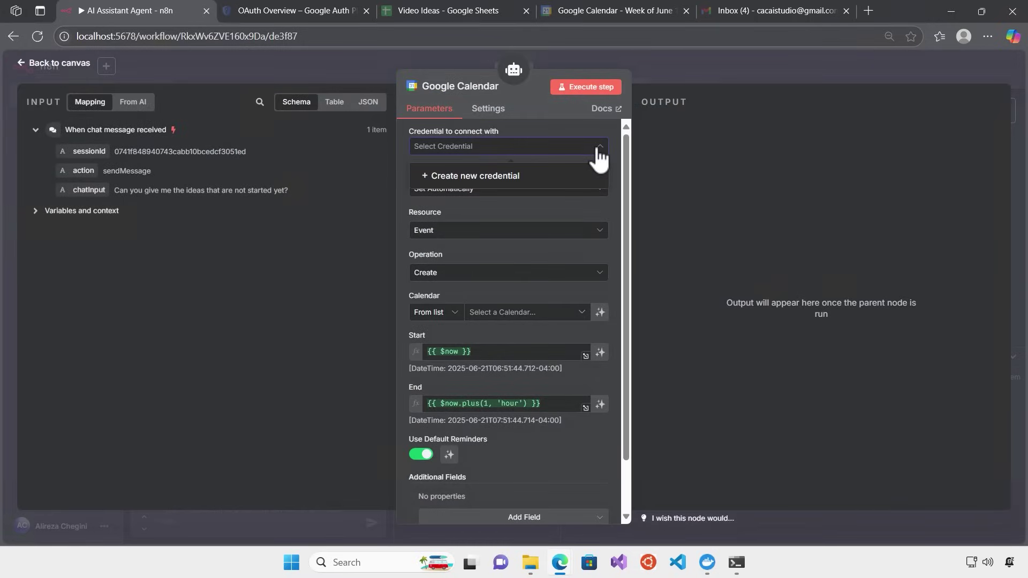
Create a new Google Calendar credential with the OAuth client ID and client secret pasted in
left_click(527, 177)
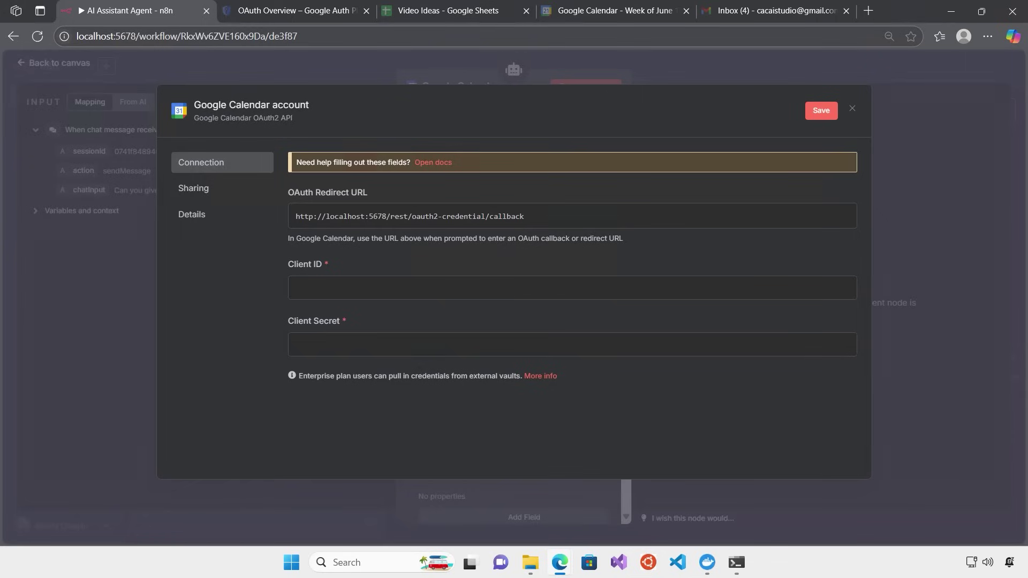
left_click(348, 288)
key("ctrl+v")
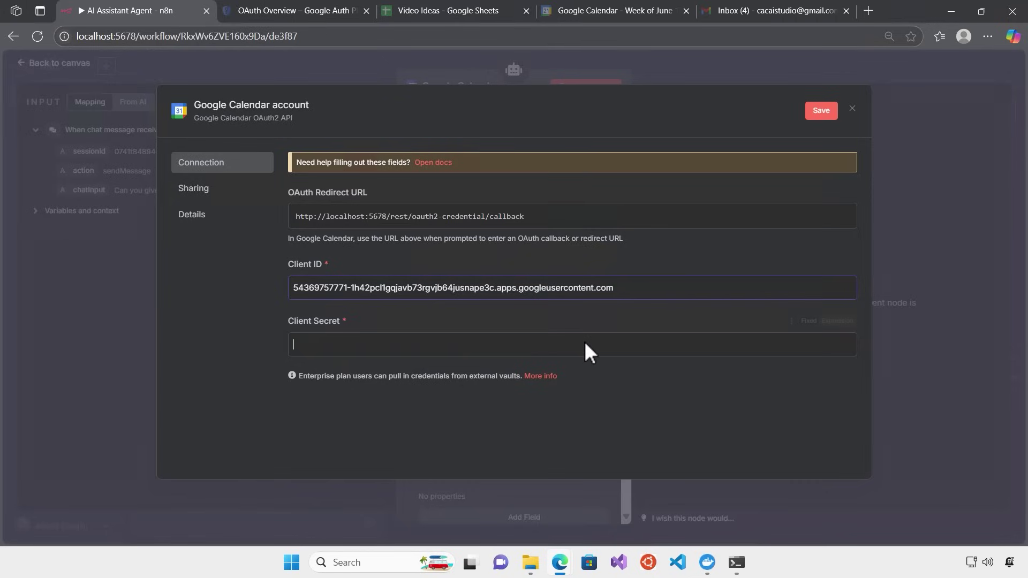
key("ctrl+v")
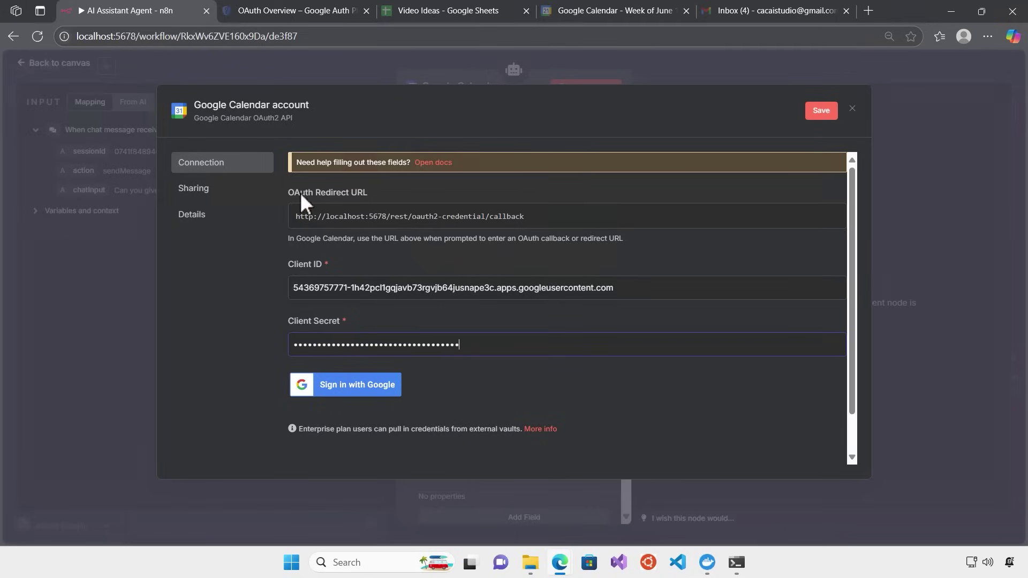
Sign in with Google, pass the unverified-app warning and grant all calendar permissions
left_click(359, 390)
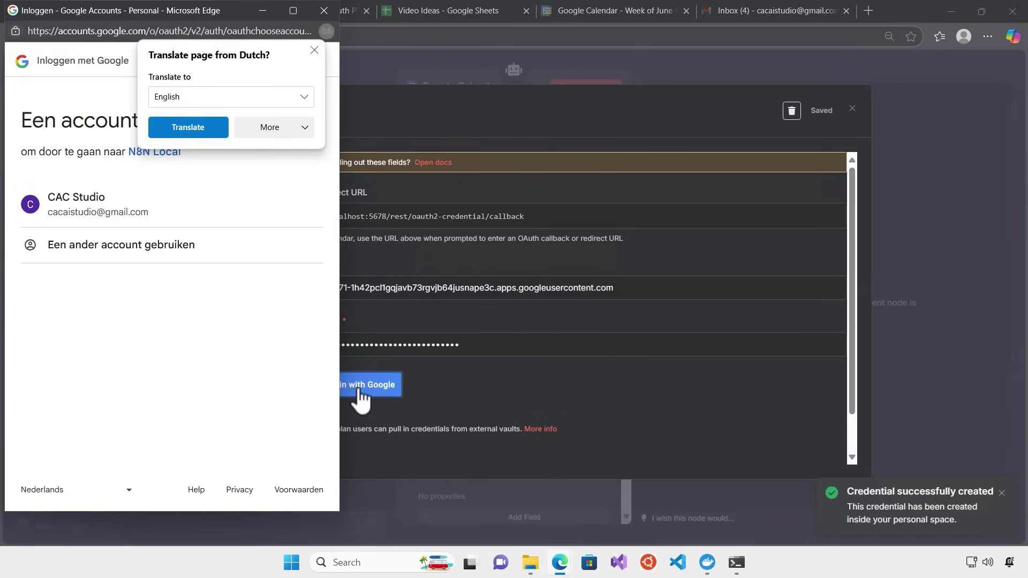
left_click(314, 51)
left_click(85, 209)
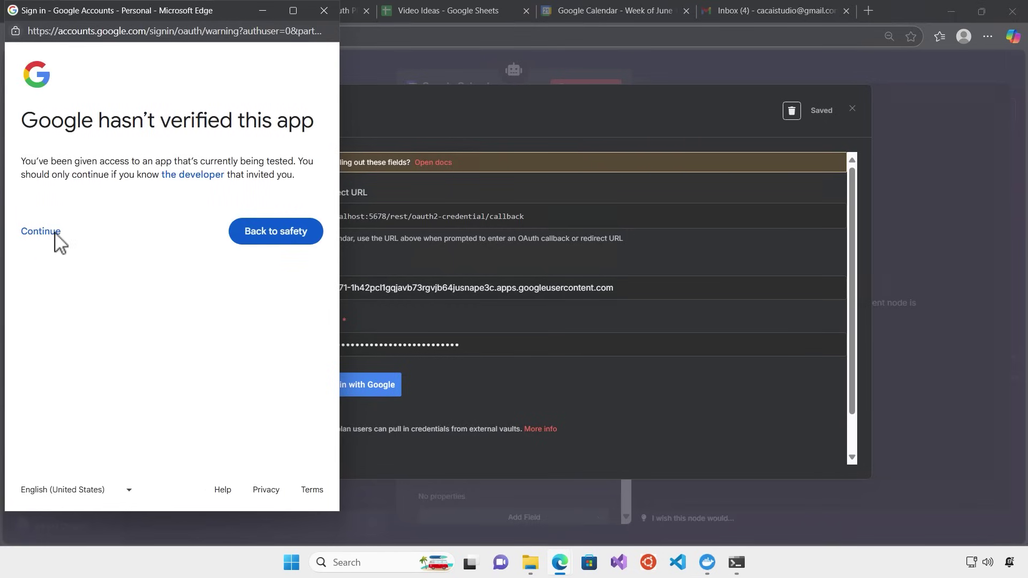
left_click(41, 232)
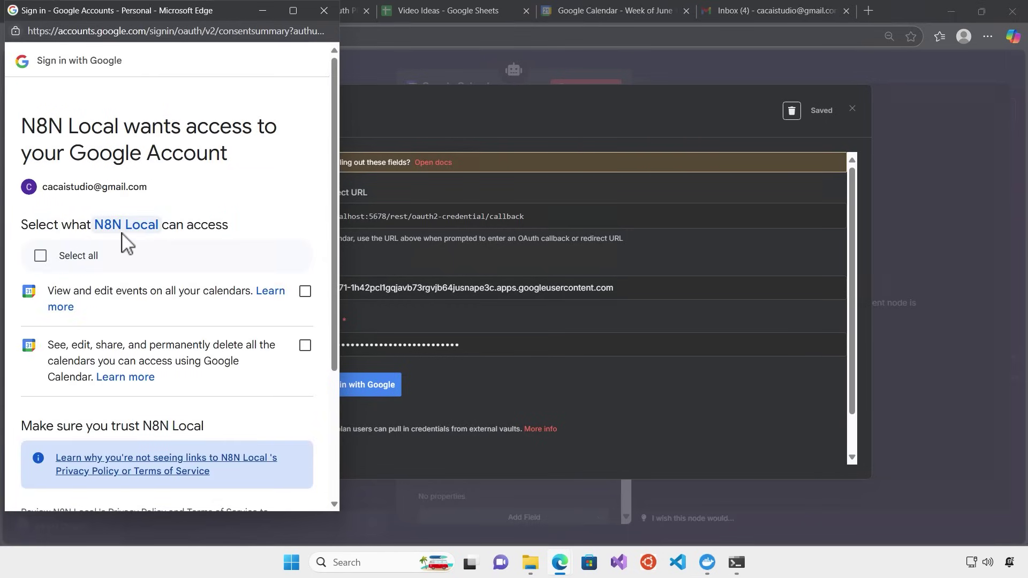
left_click(38, 257)
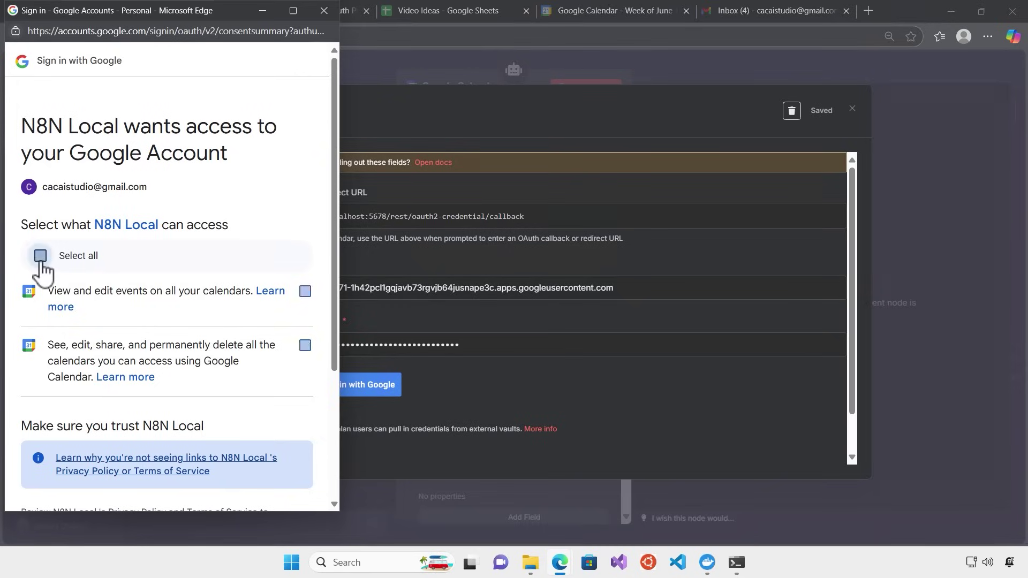
scroll(217, 375, "down", 4)
left_click(246, 448)
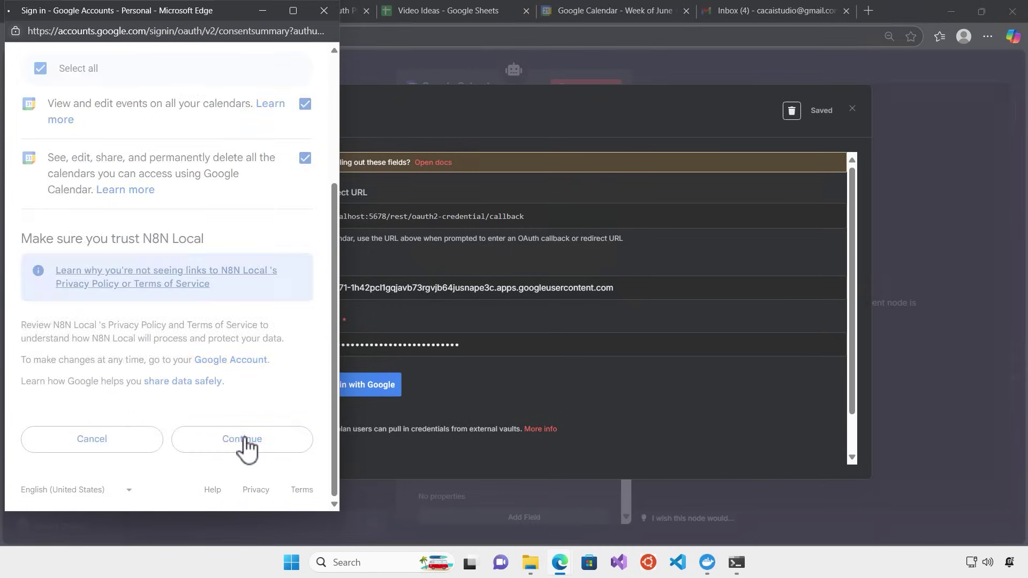
left_click(324, 11)
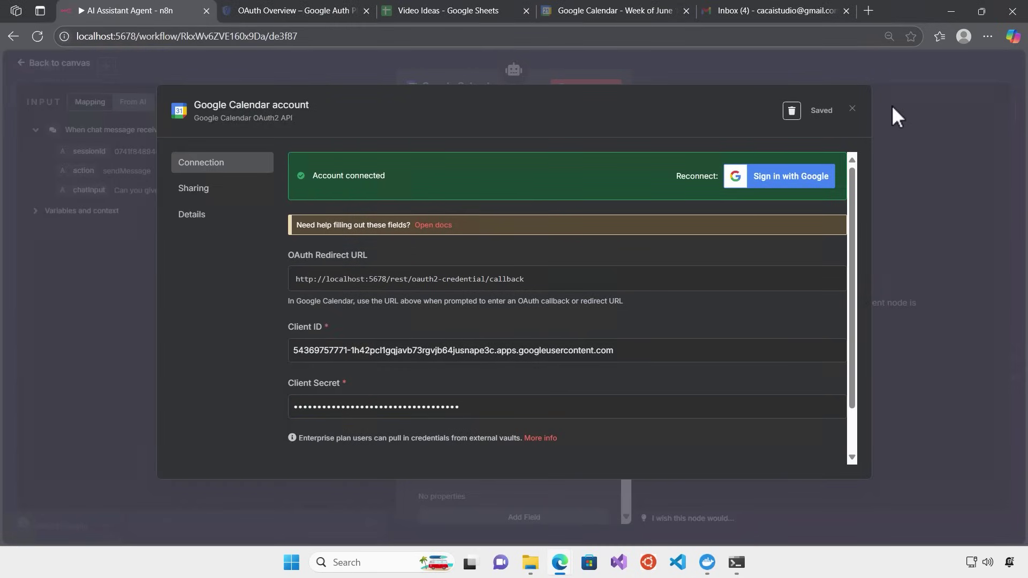
Set the Google Calendar tool's operation to get many events
left_click(853, 110)
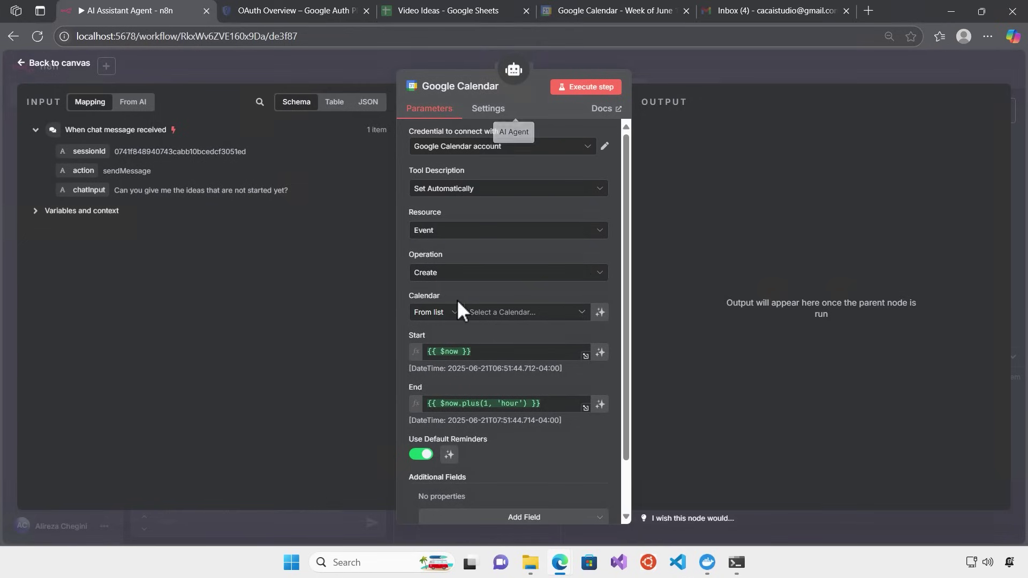
left_click(487, 276)
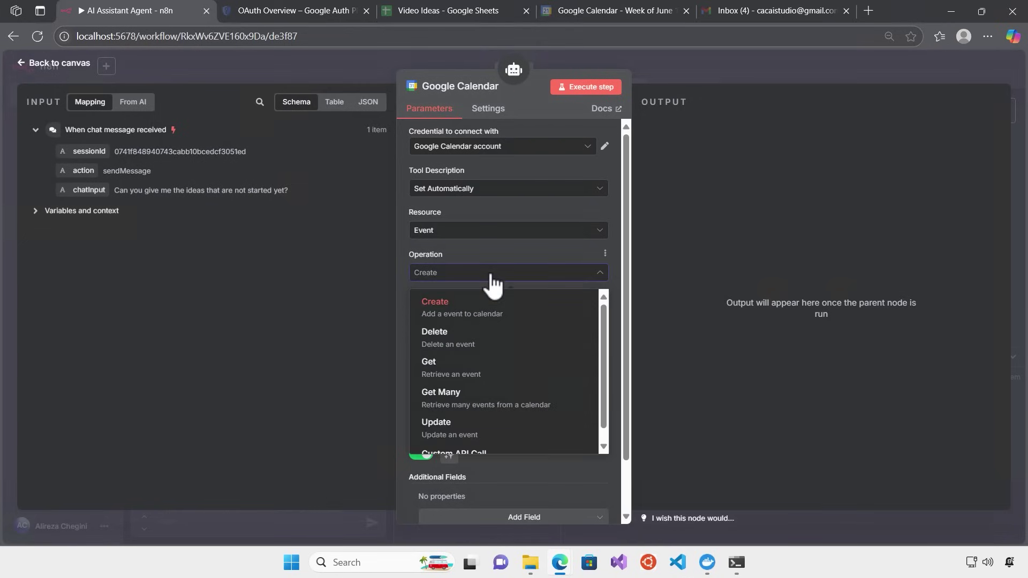
left_click(457, 405)
scroll(605, 262, "down", 1)
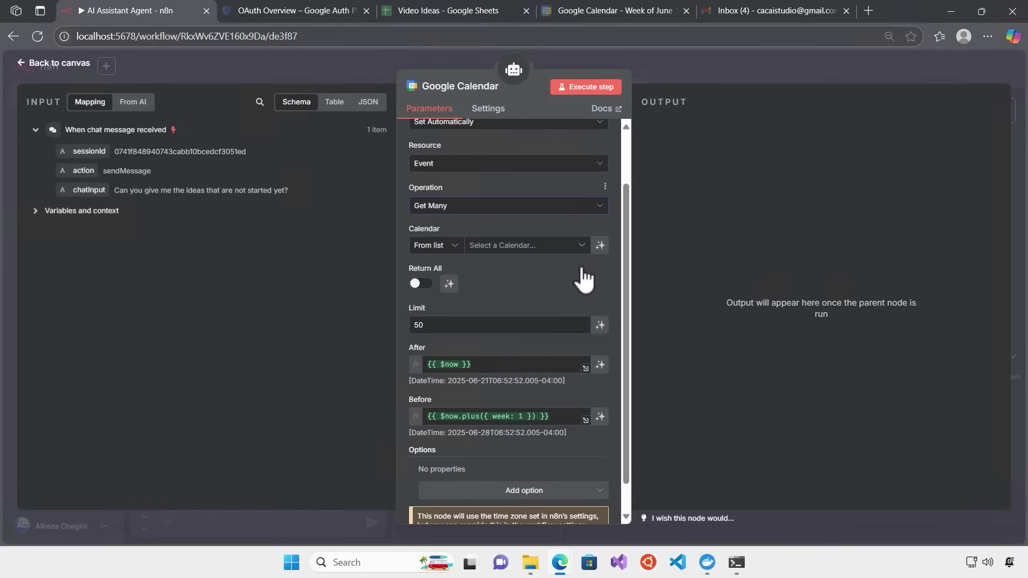
left_click(585, 249)
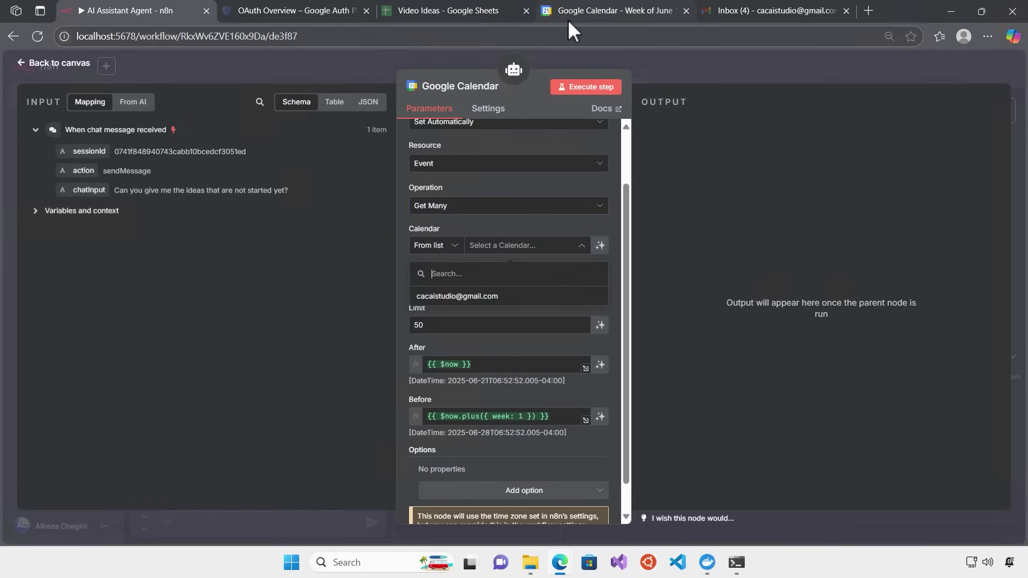
left_click(568, 18)
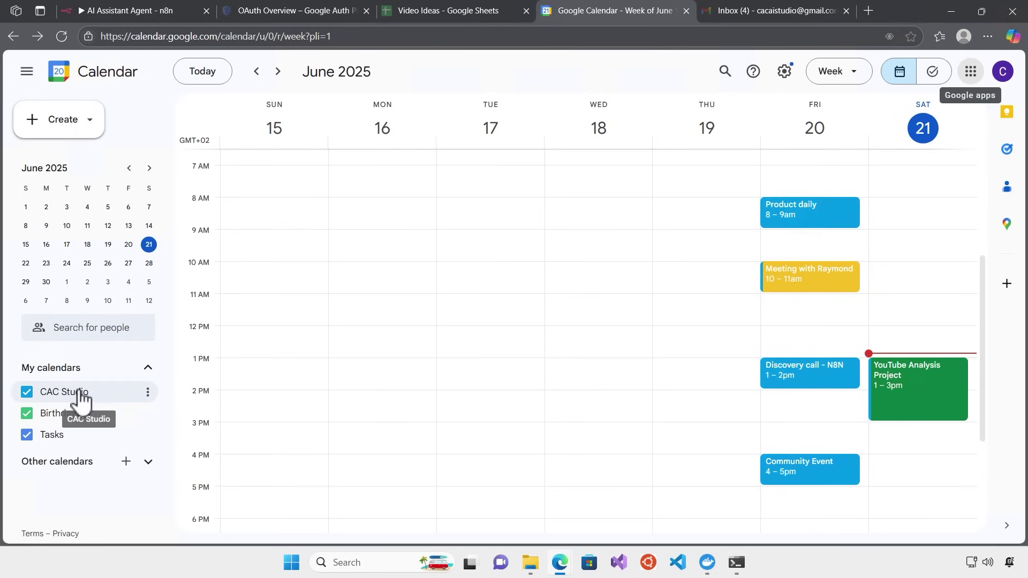
left_click(440, 14)
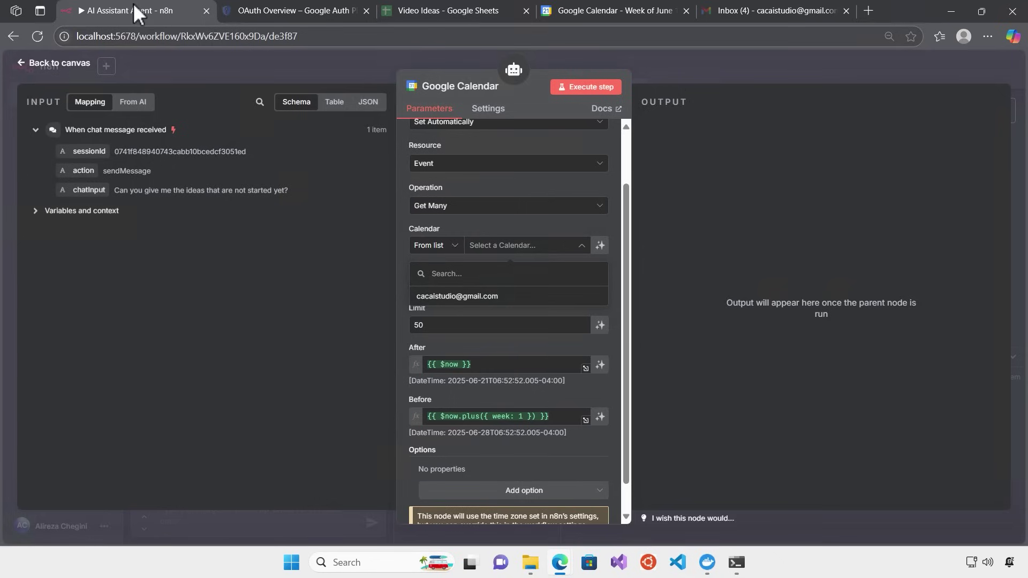
left_click(133, 6)
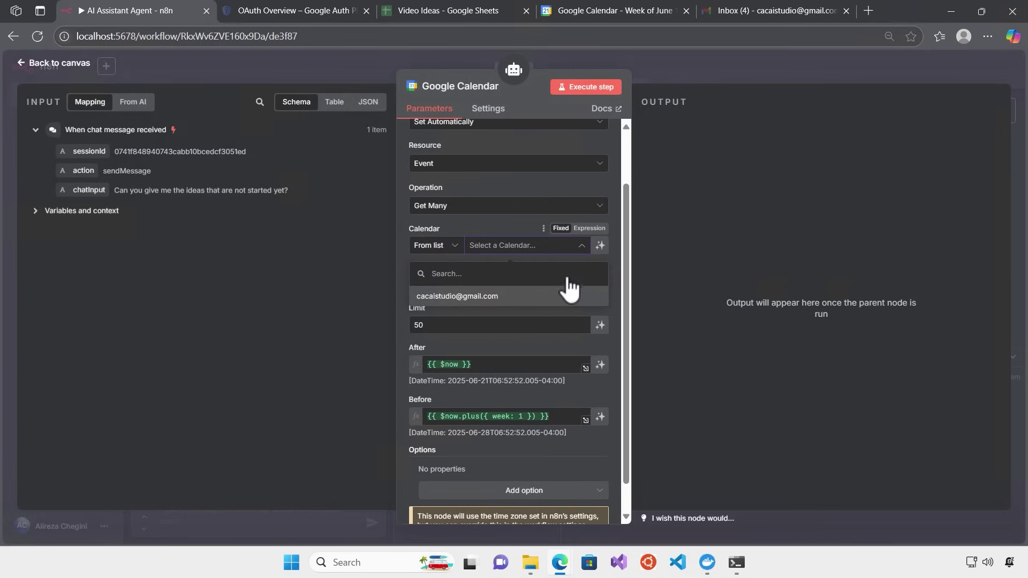
Use the connected account's calendar and let the model define the After and Before dates
left_click(477, 300)
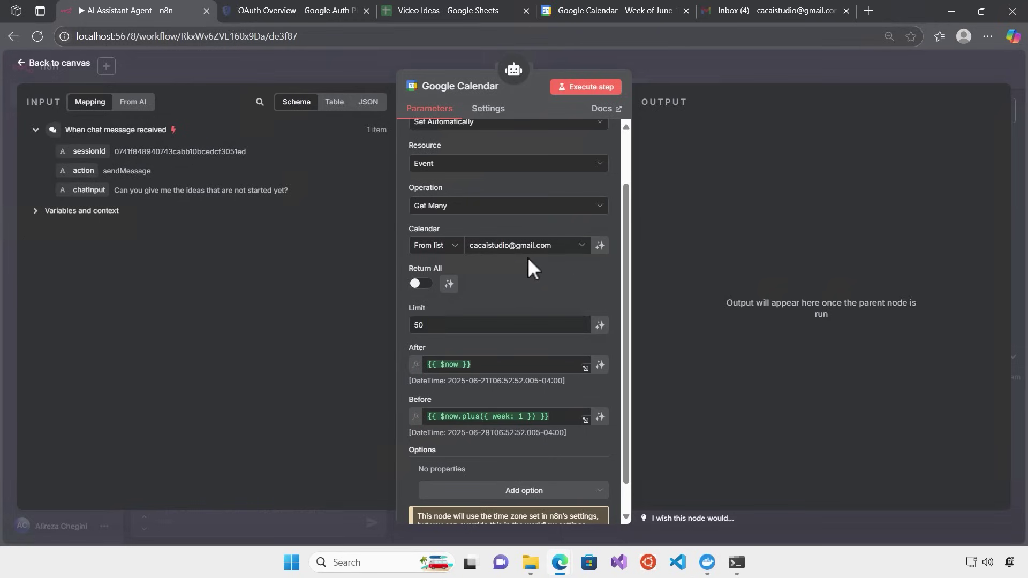
scroll(519, 295, "down", 1)
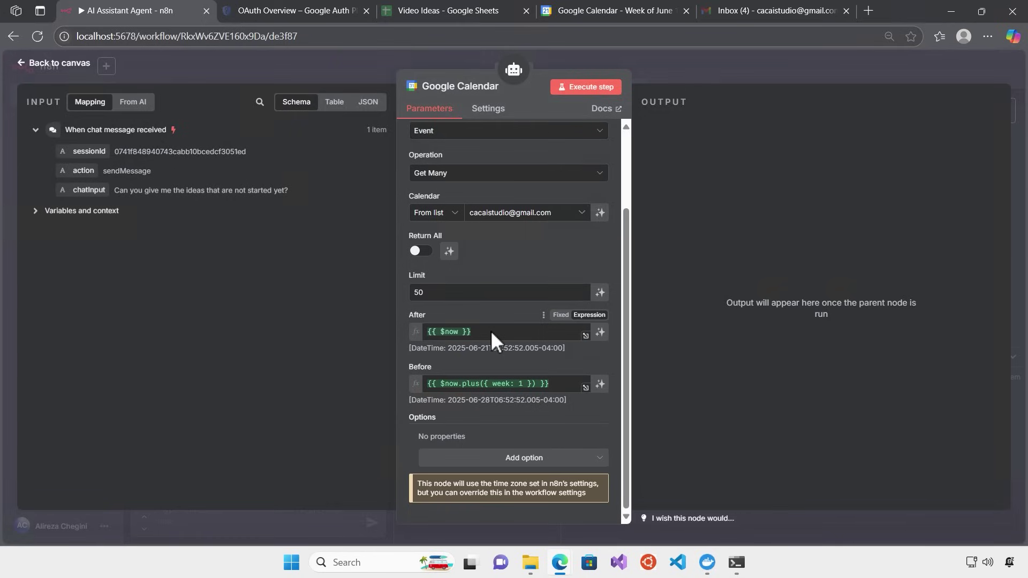
left_click(465, 331)
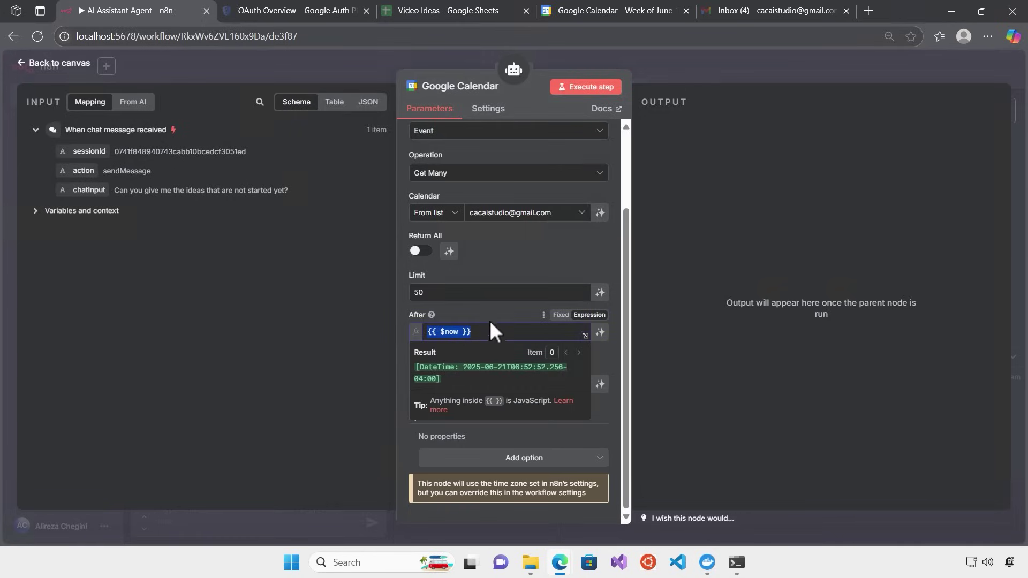
left_click(488, 315)
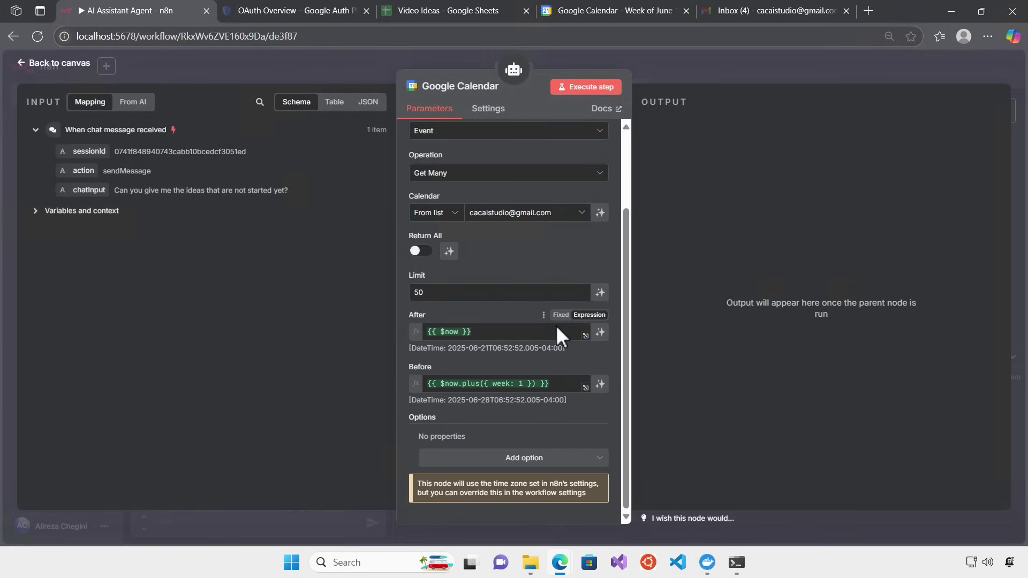
left_click(600, 332)
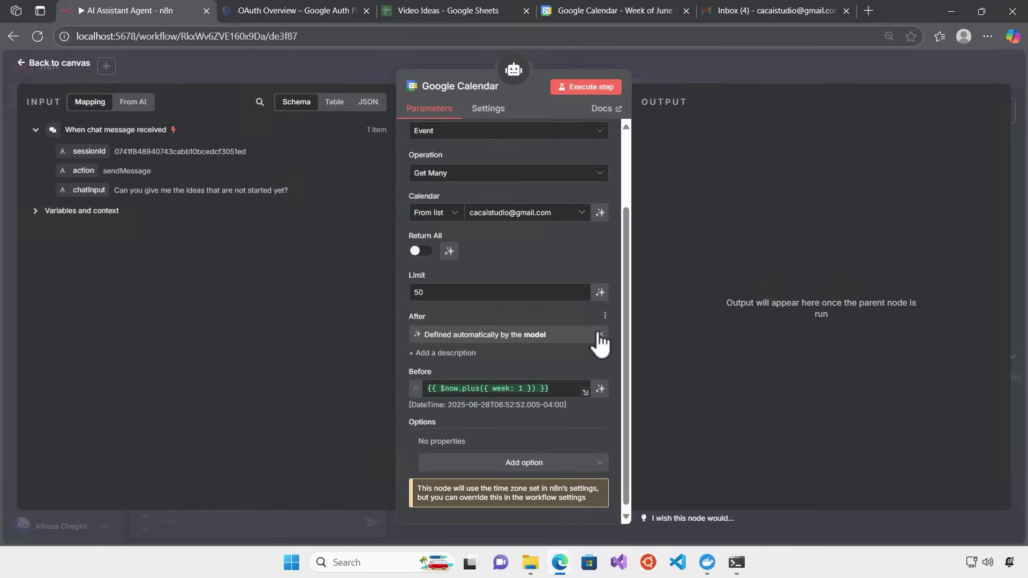
left_click(600, 389)
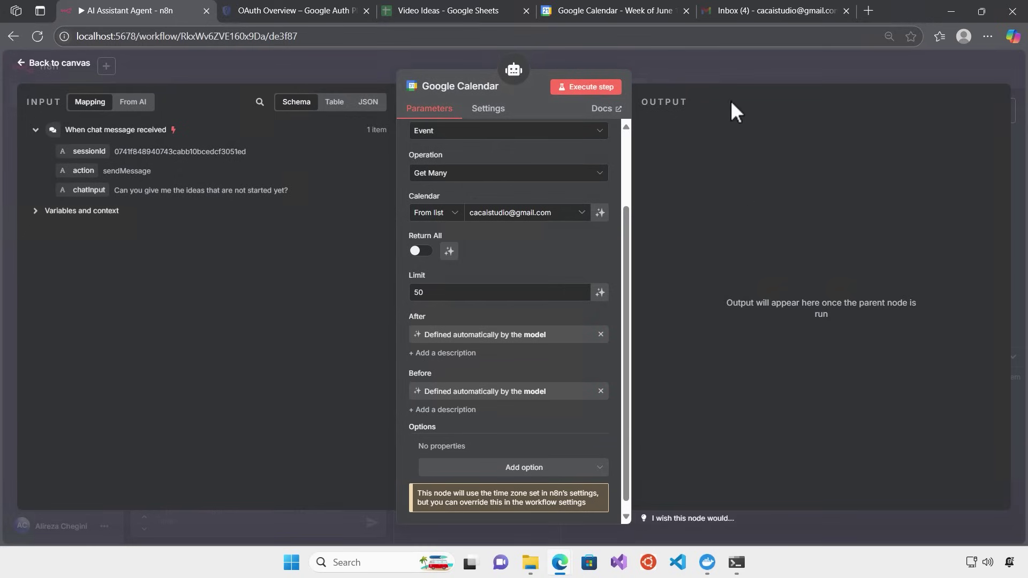
Close the Google Calendar tool, save the workflow and glance at this week's calendar events
left_click(703, 69)
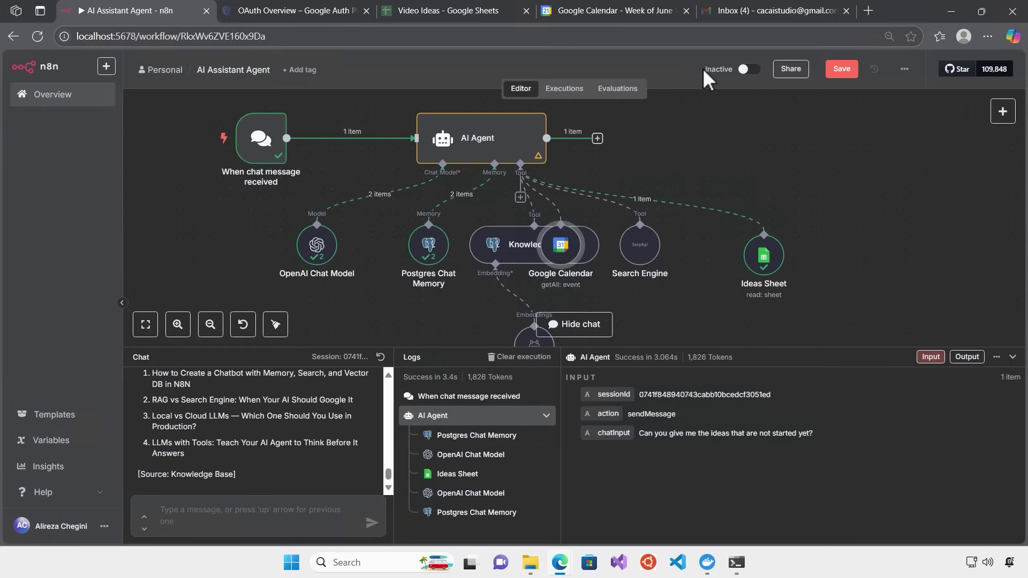
left_click(843, 72)
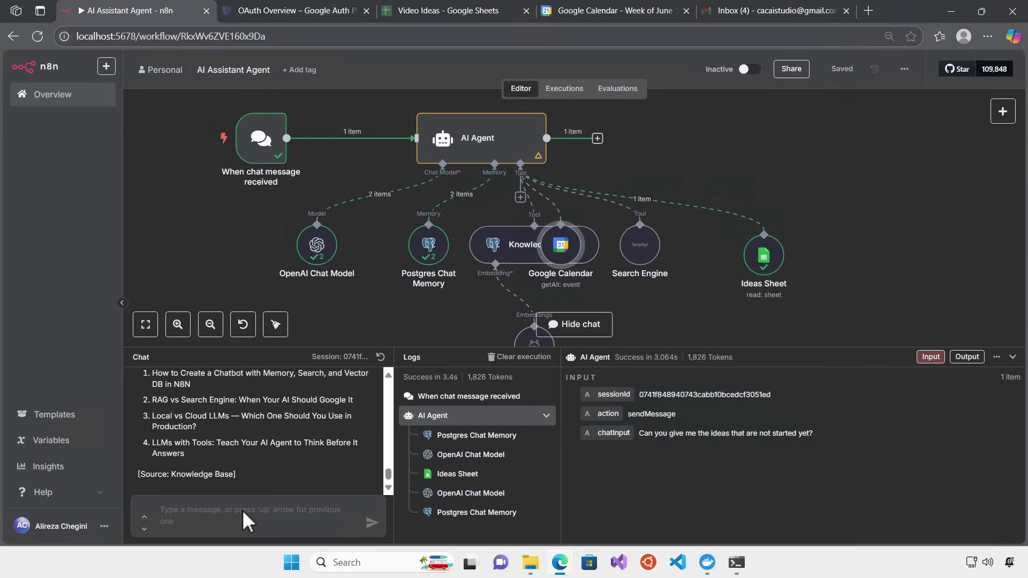
left_click(561, 15)
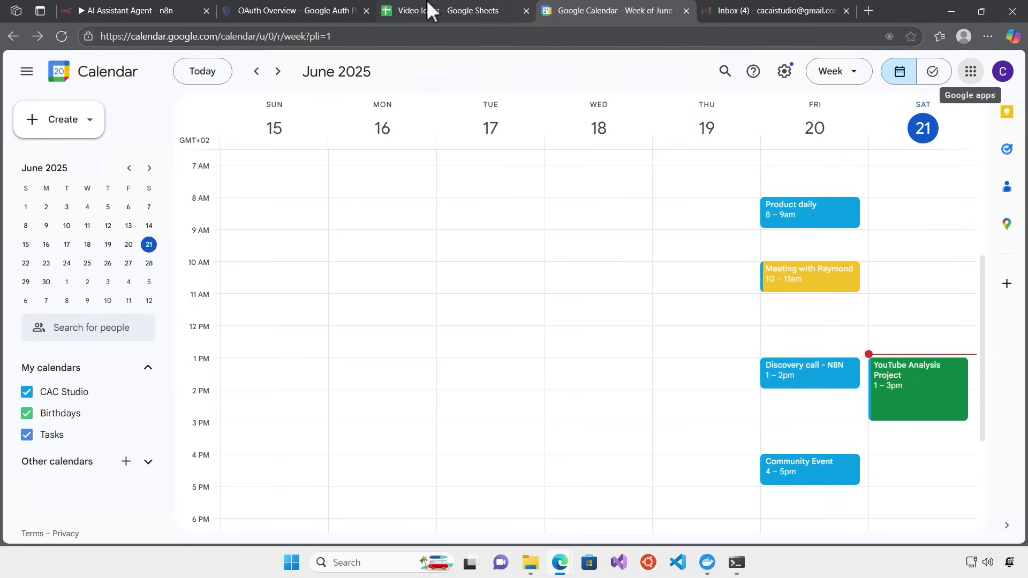
left_click(114, 7)
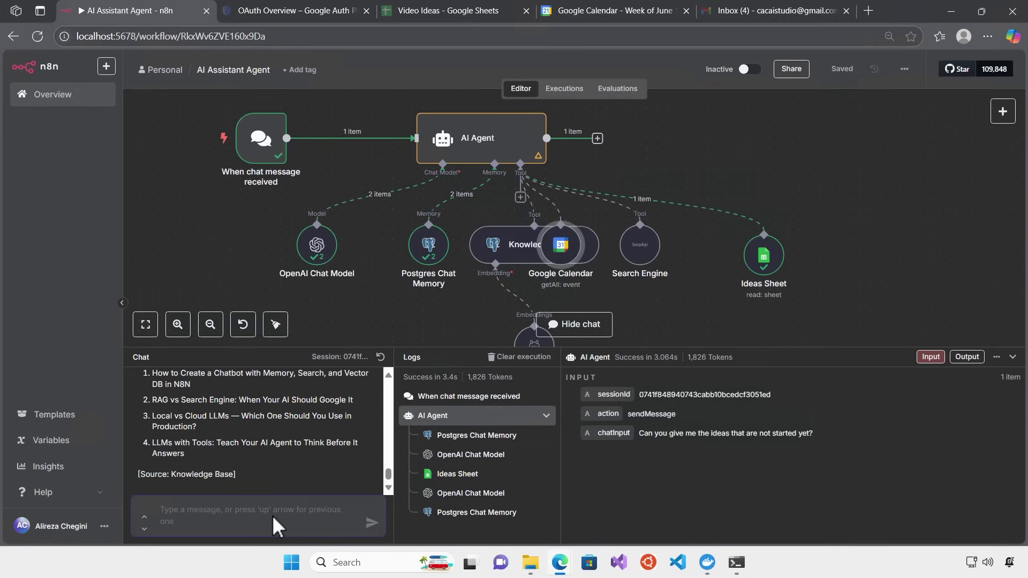
Ask the agent 'What day is today?' and read its October 27, 2023 reply
type("What is ")
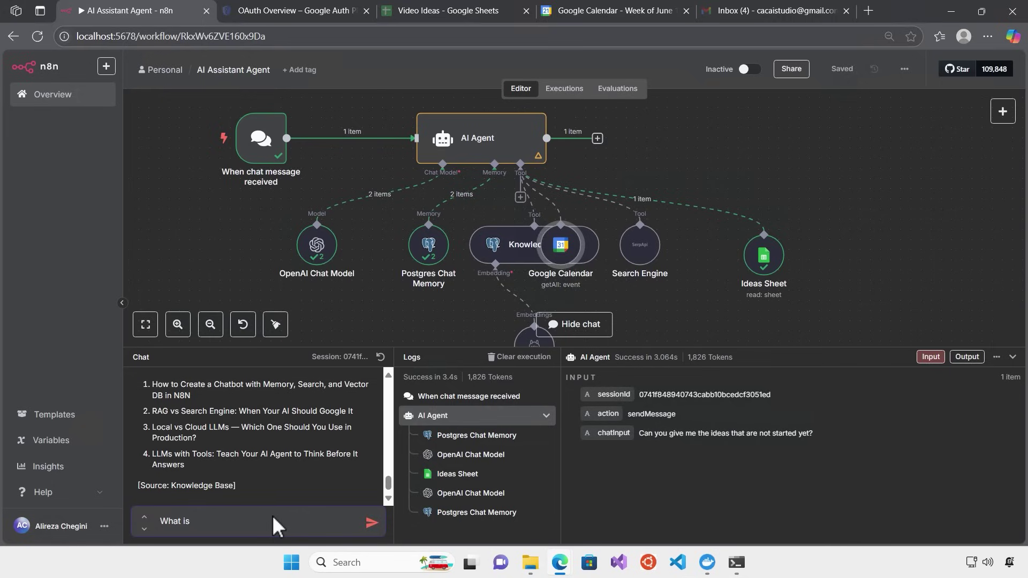
type("date")
key("BackSpace")
type("to")
key("BackSpace")
key("BackSpace")
key("BackSpace")
key("BackSpace")
key("BackSpace")
key("BackSpace")
key("BackSpace")
key("BackSpace")
key("BackSpace")
type("day is today?")
key("Return")
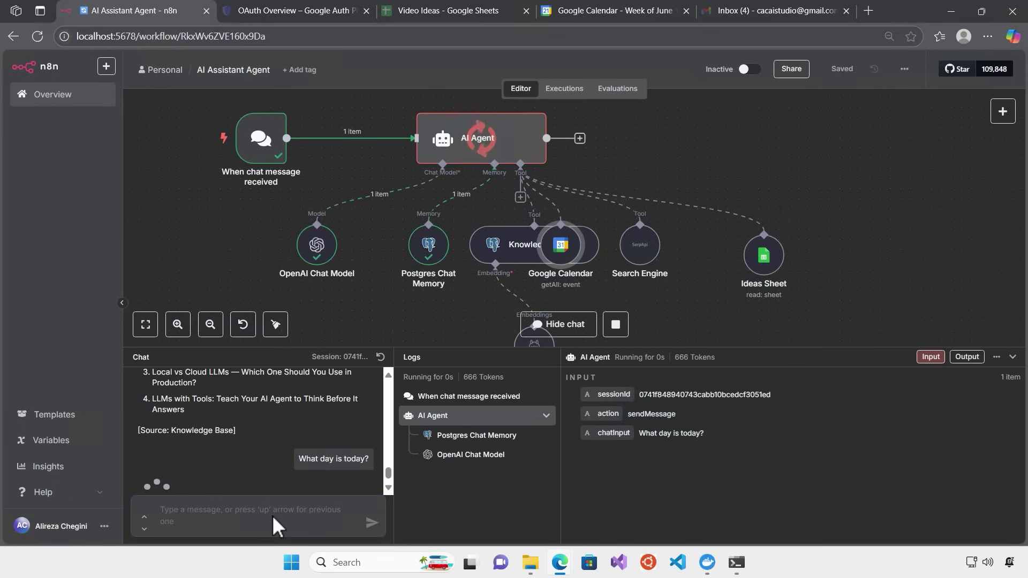
left_click_drag(264, 475, 139, 468)
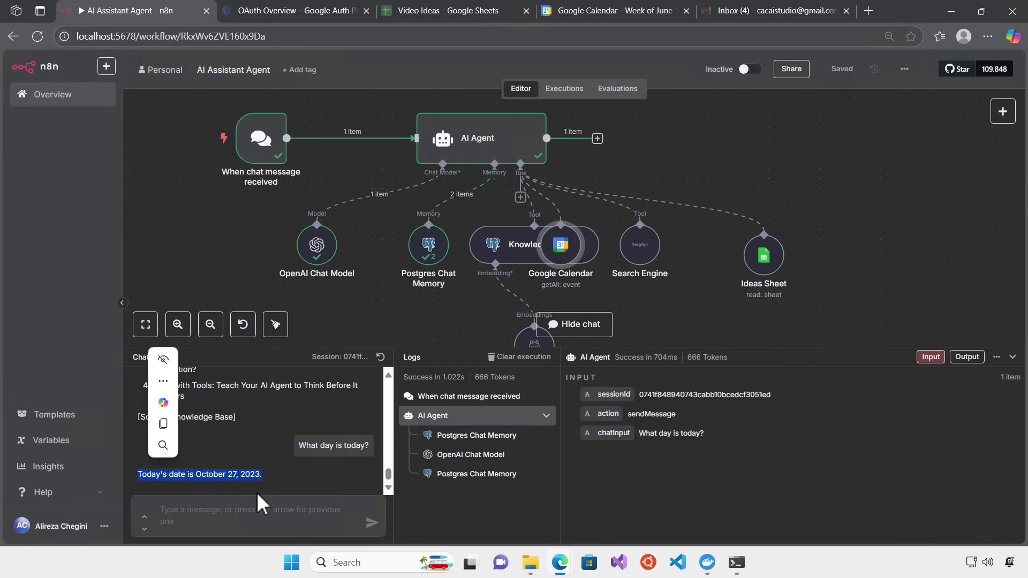
left_click(254, 463)
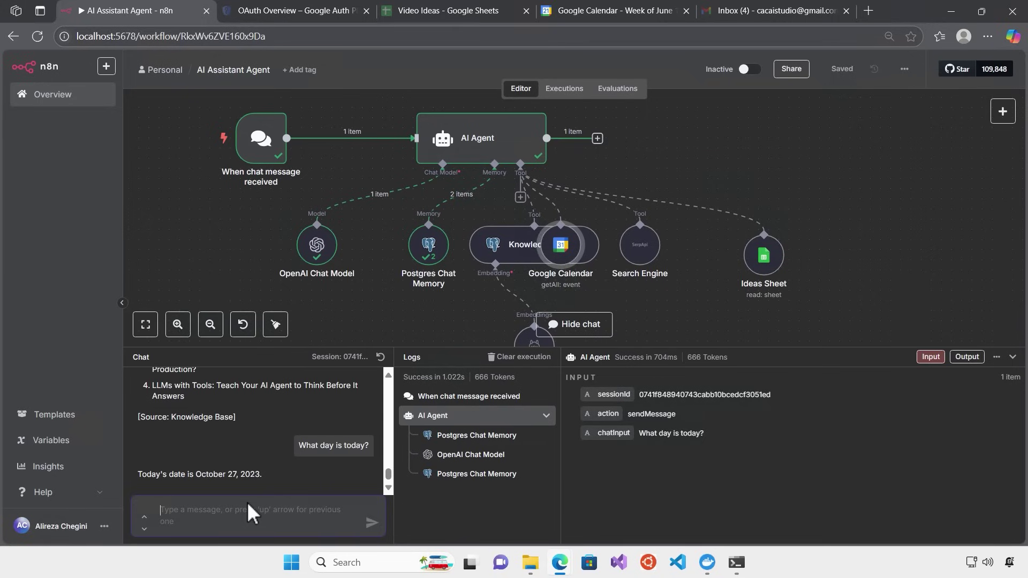
Move Google Calendar right and lower Knowledge Base and Embeddings Ollama, then bring up the agent's tools
left_click_drag(572, 247, 898, 248)
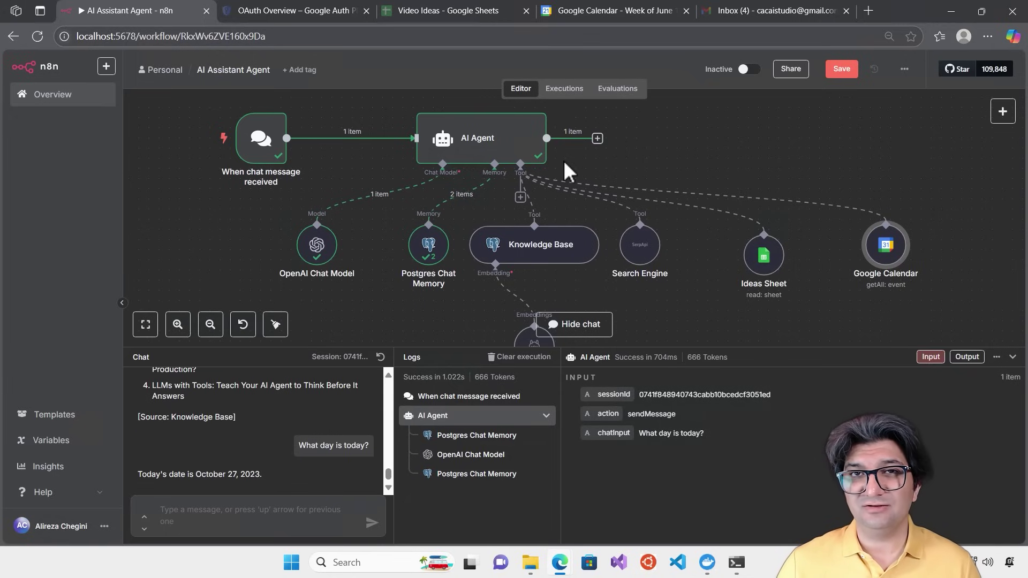
mouse_move(536, 195)
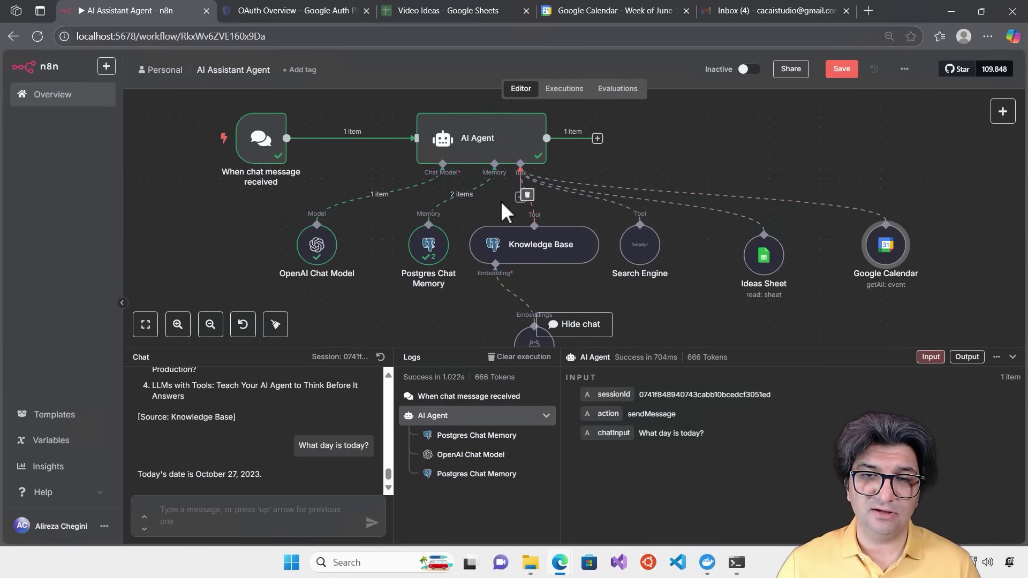
left_click_drag(536, 246, 550, 271)
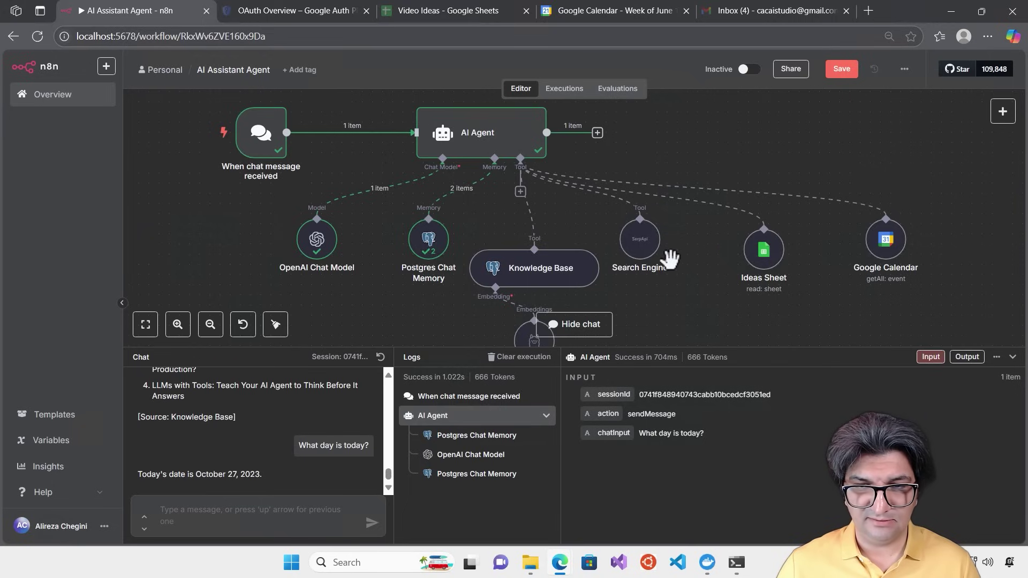
left_click_drag(639, 348, 632, 442)
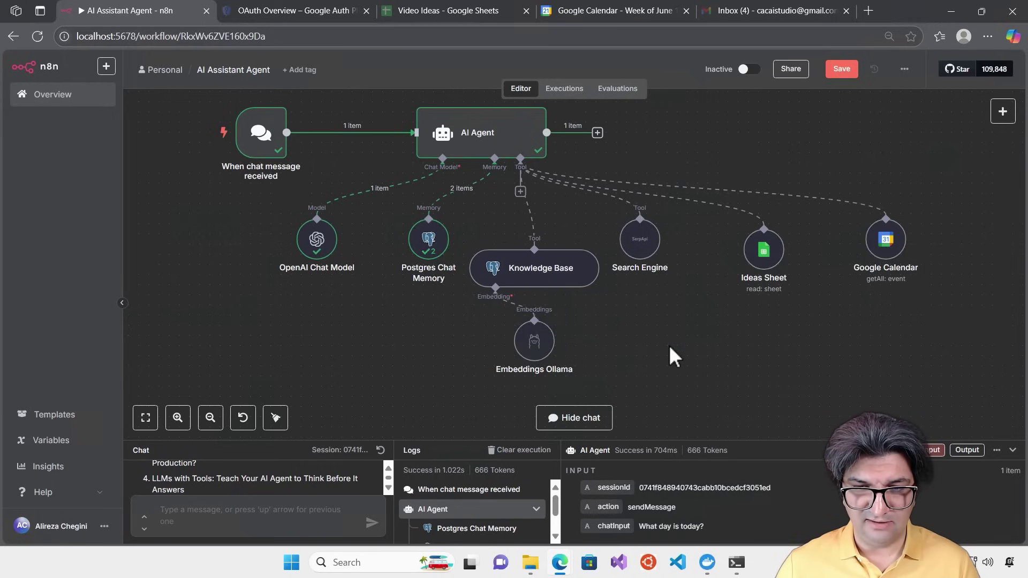
left_click_drag(535, 345, 546, 385)
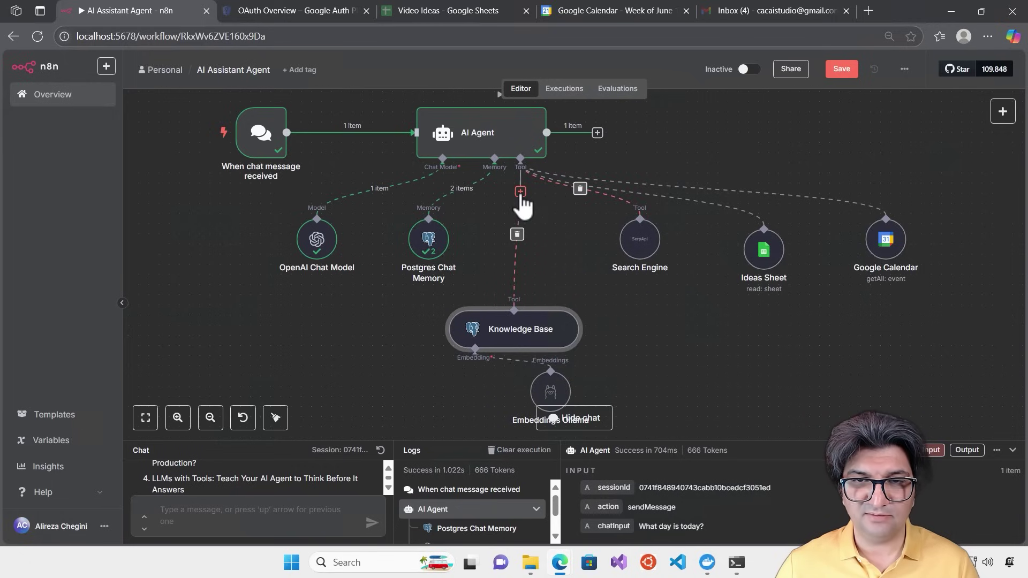
left_click(519, 191)
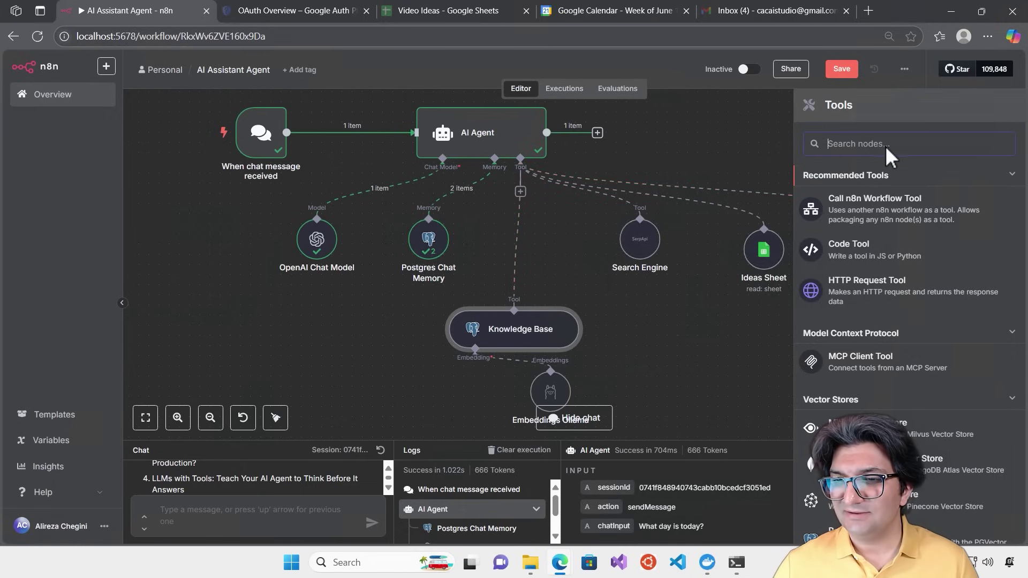
Add a Date & Time Tool returning the current date, test-run it, and place it top right
type("date")
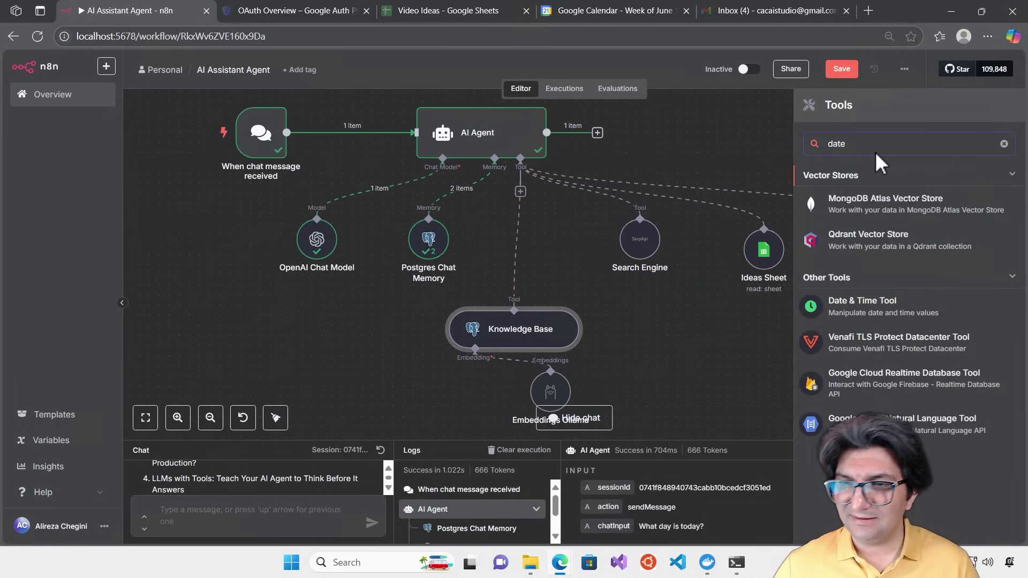
left_click(870, 311)
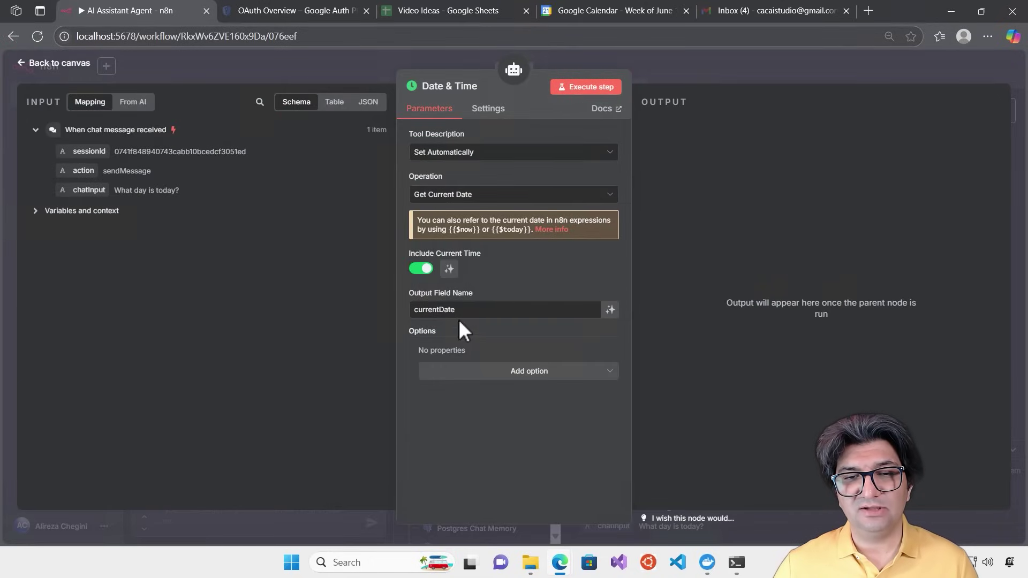
left_click(588, 87)
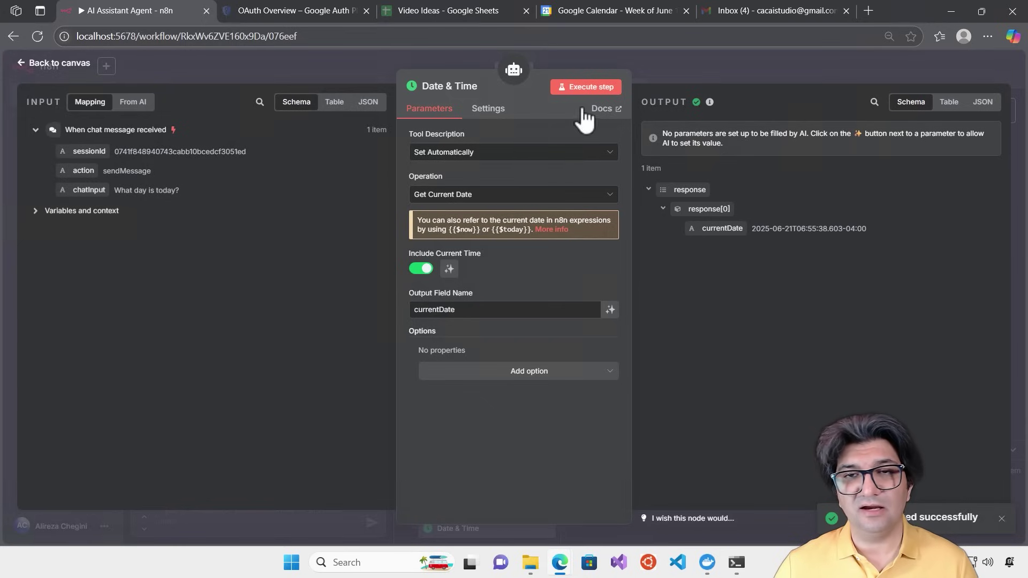
left_click(660, 62)
left_click_drag(512, 241, 794, 156)
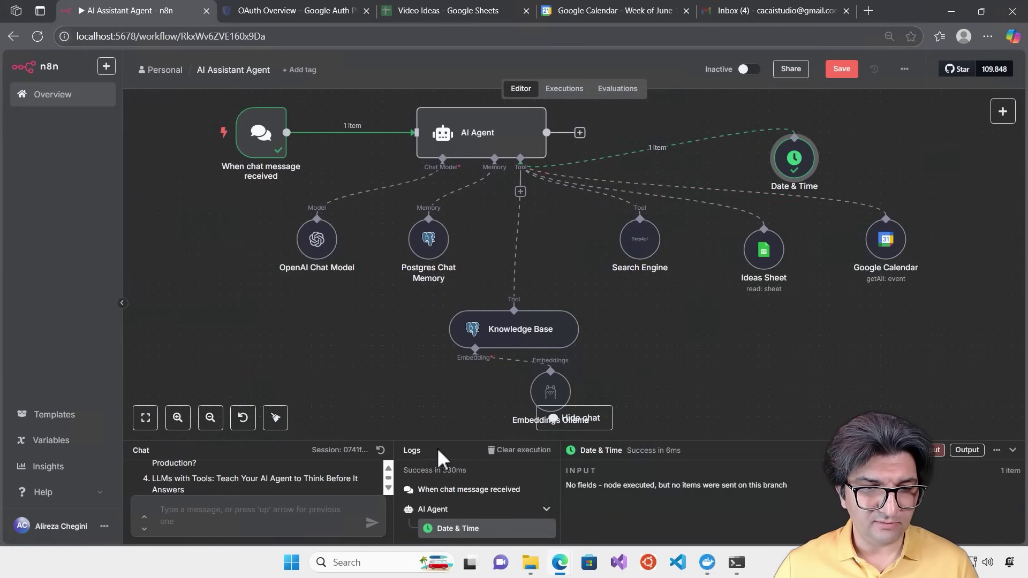
Resend the 'What day is today?' question and get the answer June 21, 2025
left_click_drag(449, 443, 467, 295)
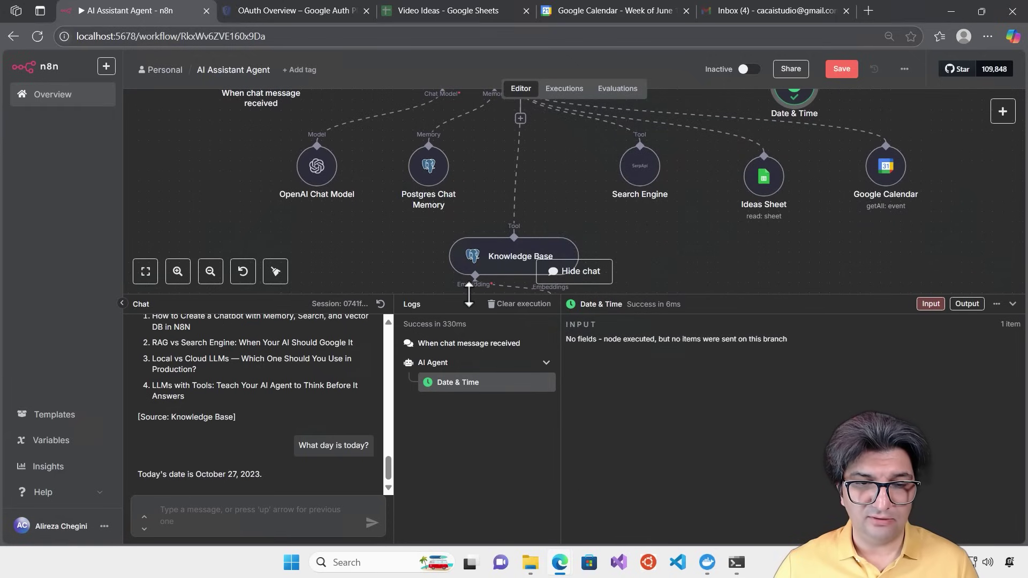
triple_click(346, 444)
key("ctrl+c")
left_click(271, 508)
key("ctrl+v")
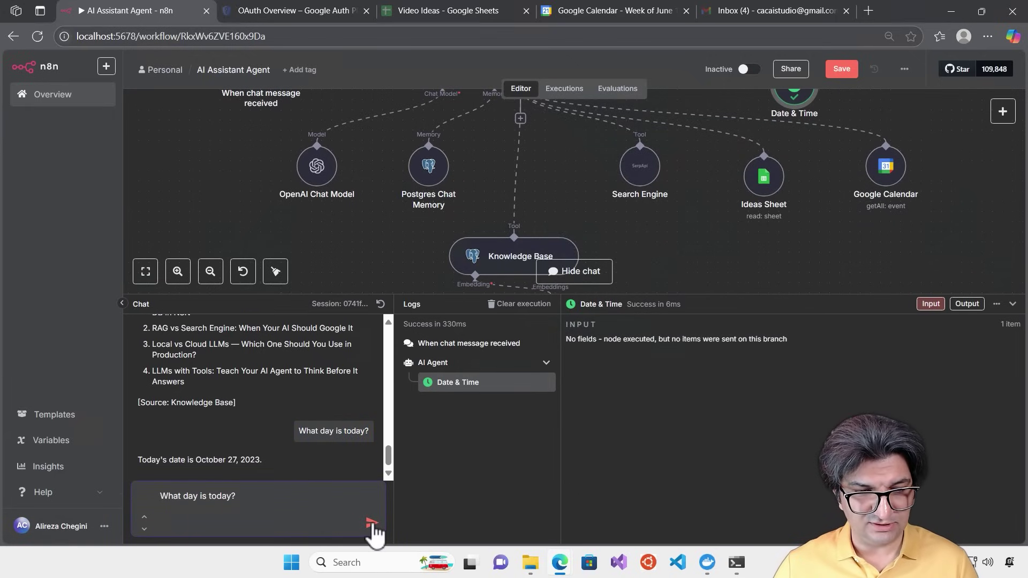
left_click(372, 523)
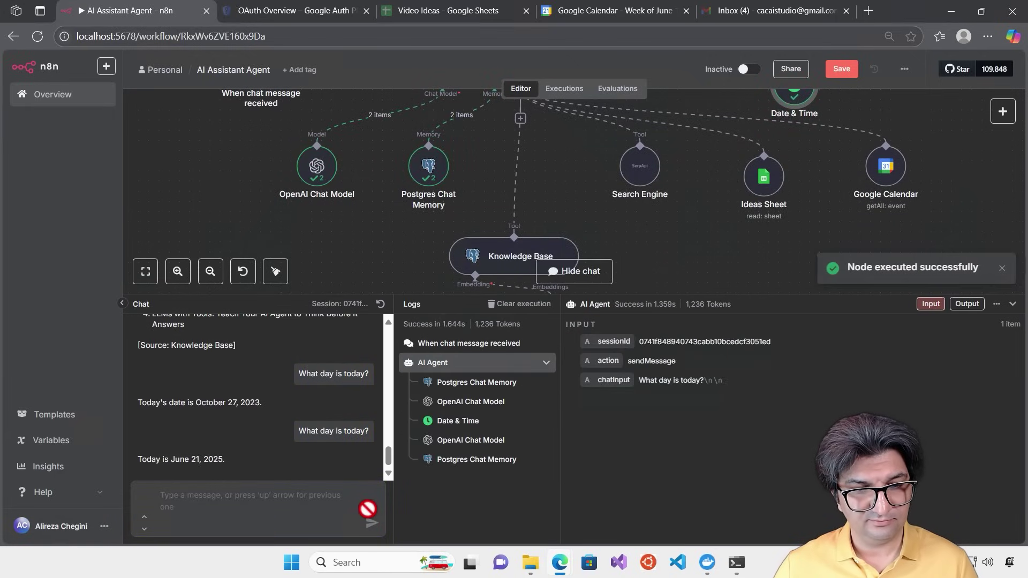
left_click_drag(247, 461, 130, 460)
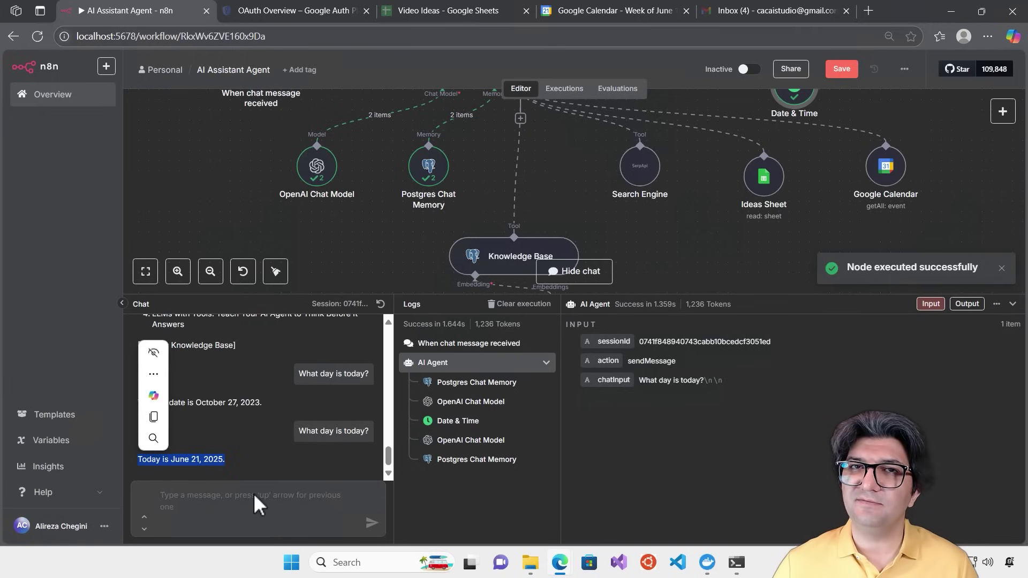
left_click(279, 454)
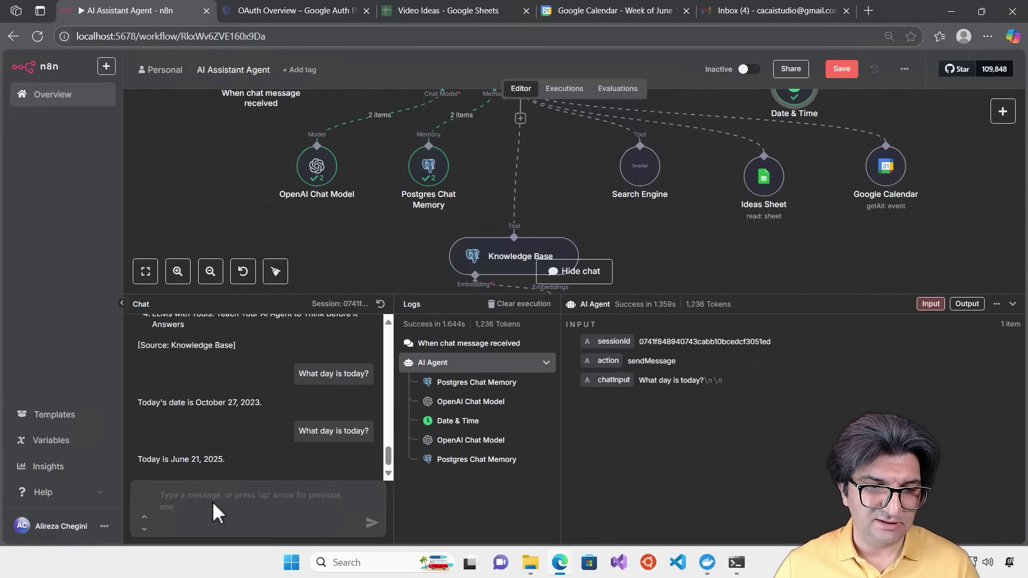
left_click(211, 501)
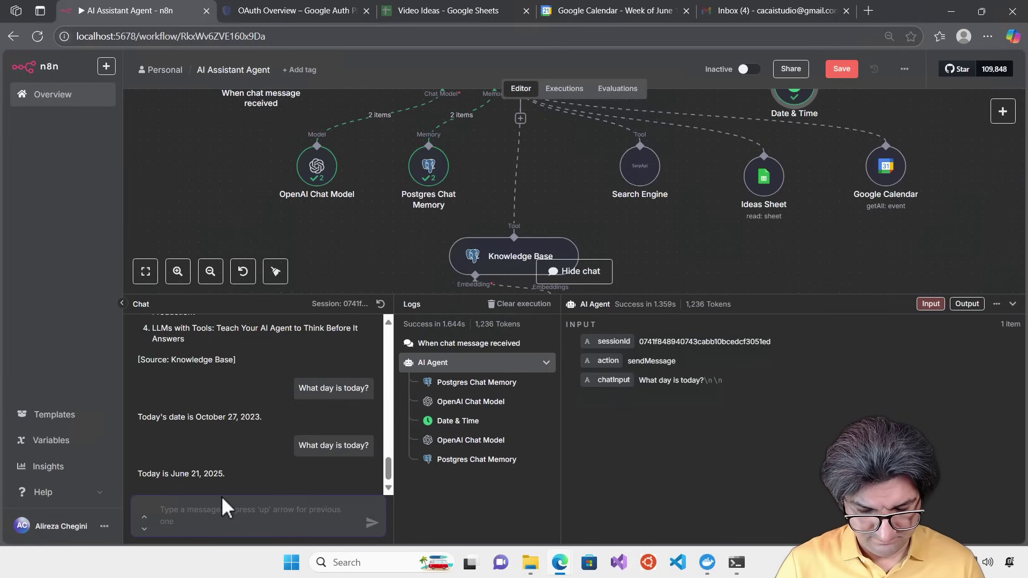
Ask the agent 'Can you give me the list of meetings I have today?' and read its reply
type("Can y")
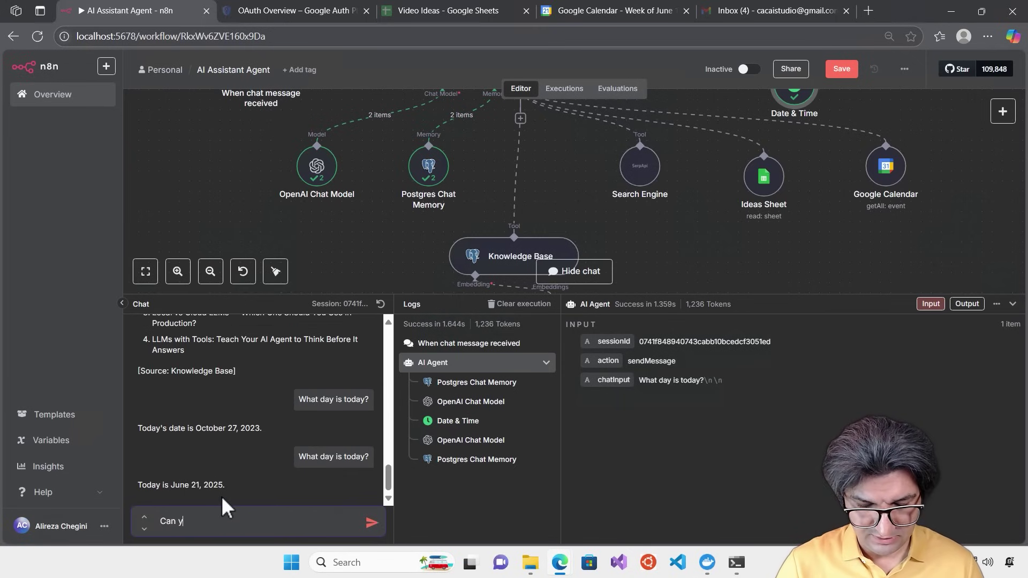
type("ou give me the")
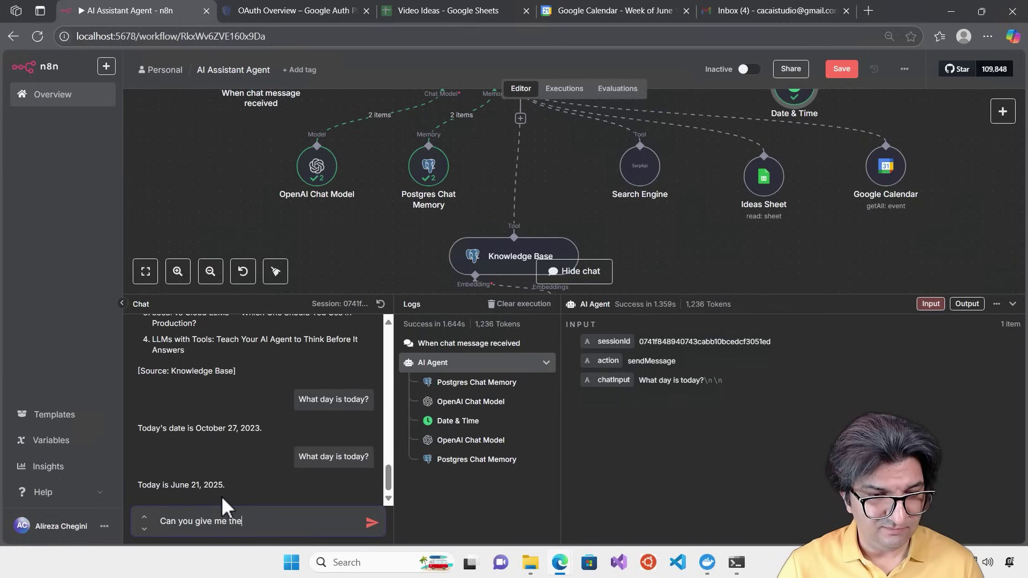
type(" list of me")
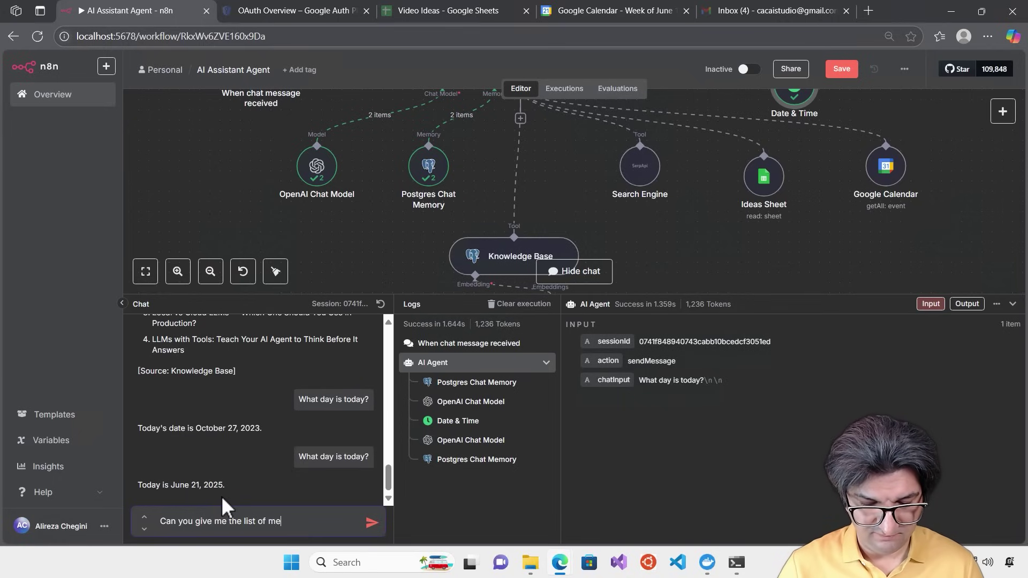
type("etings I hav")
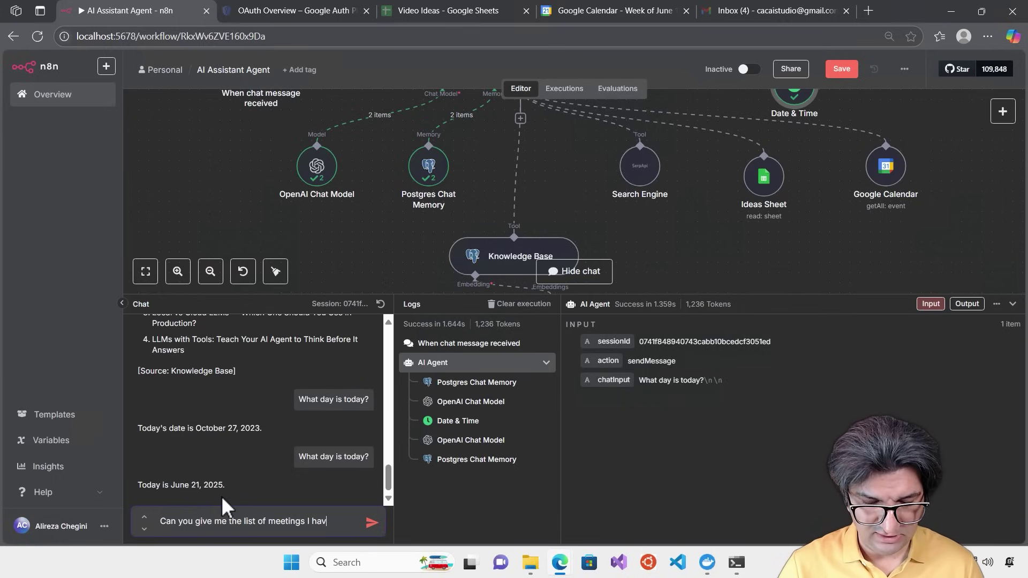
type("e today?")
key("Return")
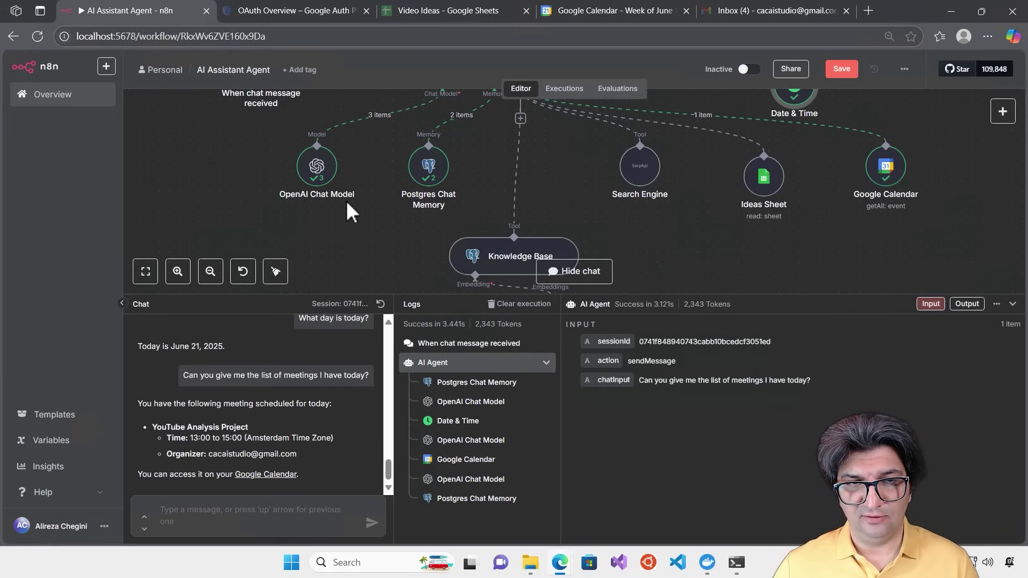
scroll(322, 202, "up", 1)
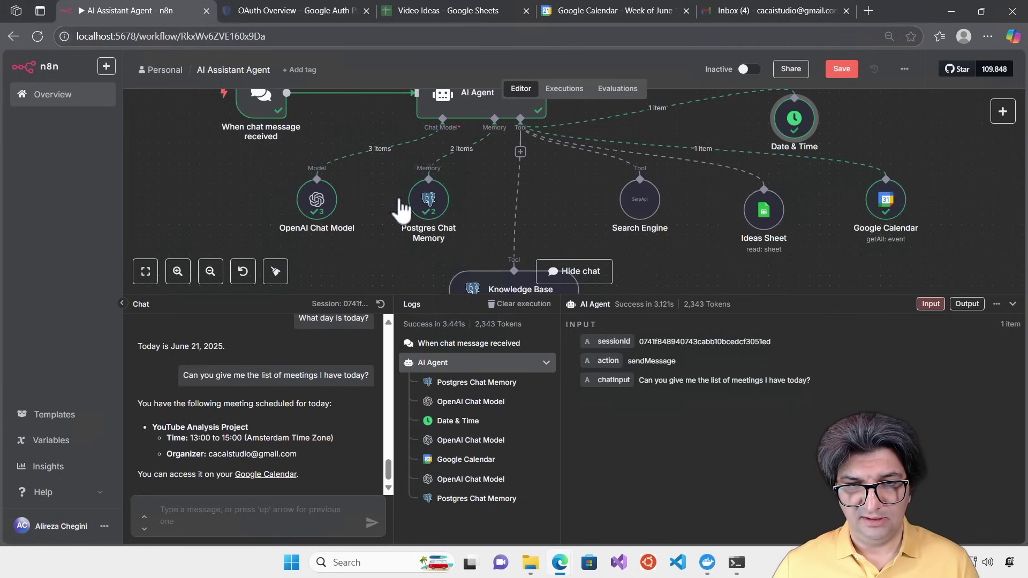
scroll(666, 219, "down", 1)
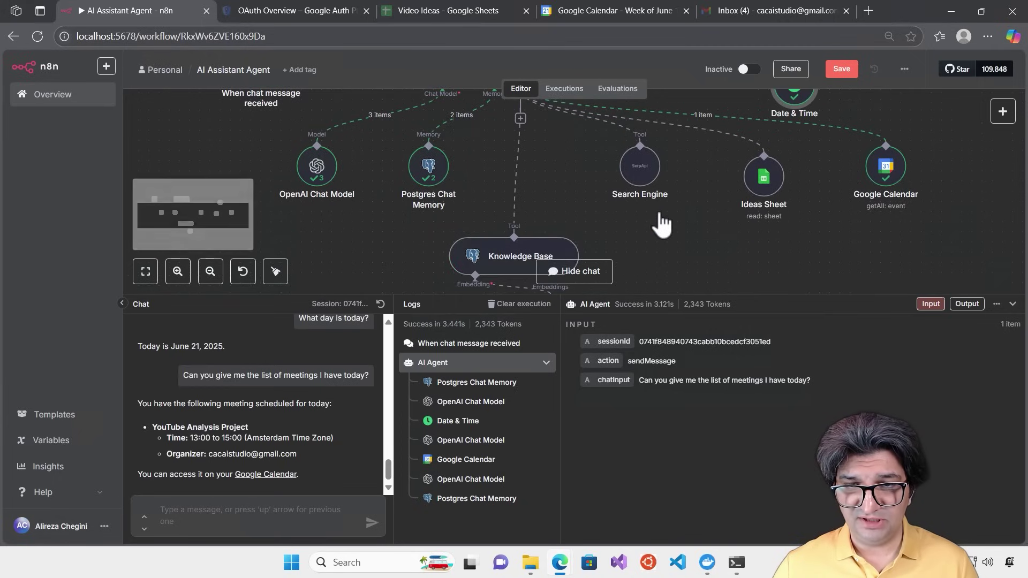
scroll(523, 246, "down", 2)
scroll(512, 230, "up", 3)
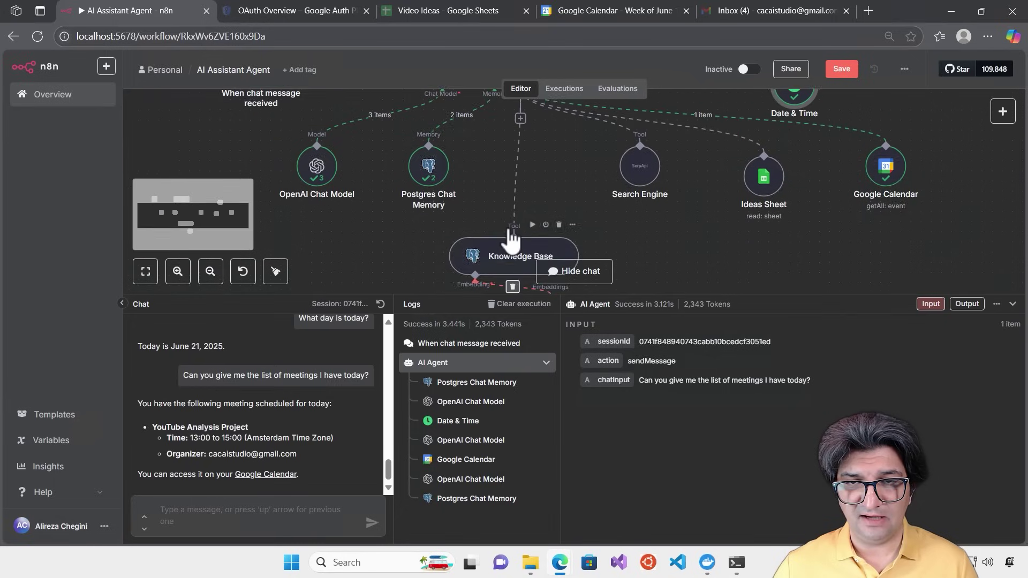
scroll(658, 248, "up", 2)
scroll(648, 255, "down", 2)
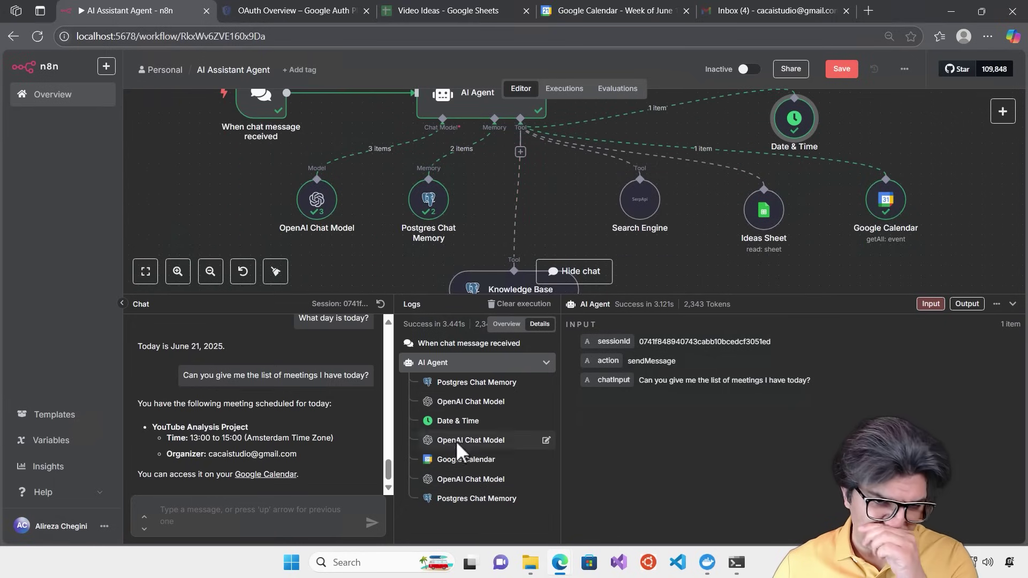
Check the YouTube Analysis Project meeting, 13:00 to 15:00, against Google Calendar
left_click_drag(423, 294, 420, 392)
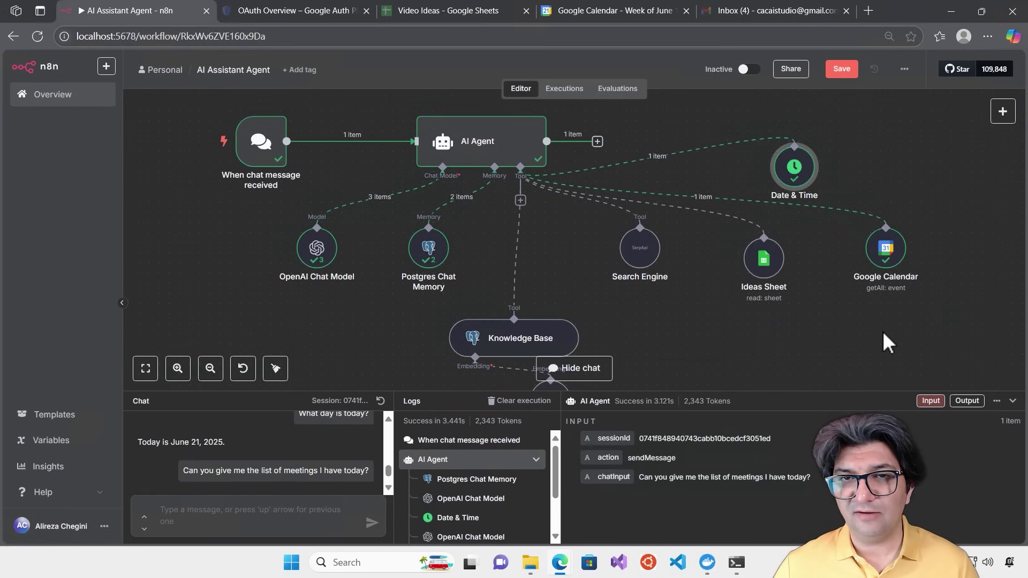
left_click_drag(680, 389, 683, 292)
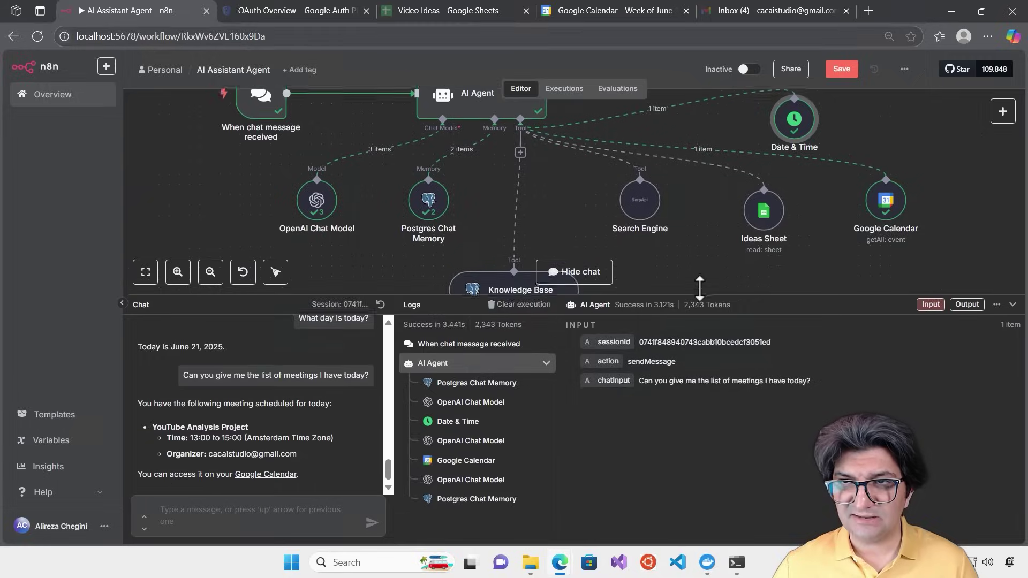
left_click(611, 14)
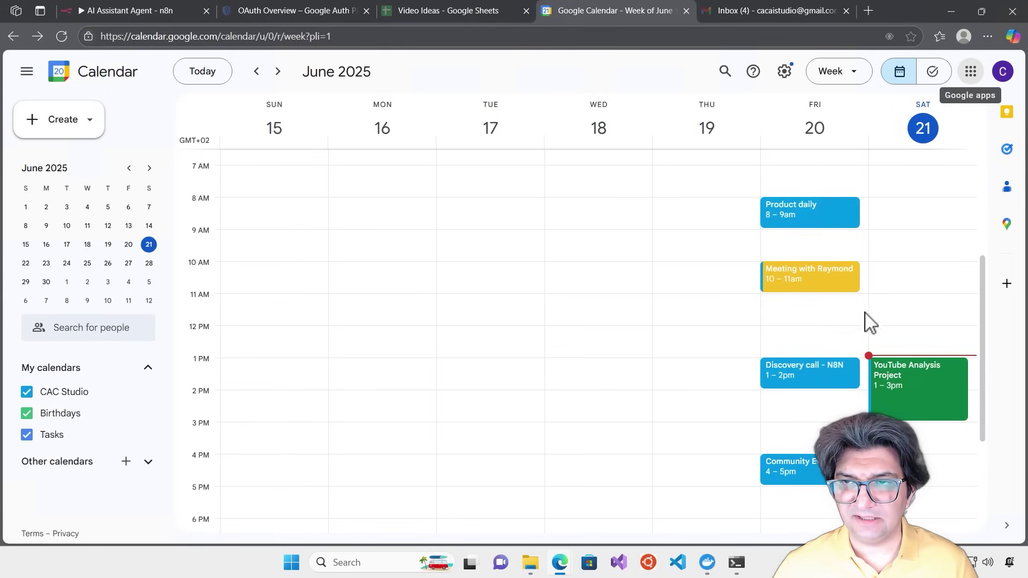
left_click(129, 9)
Ask 'What meetings I had yesterday?' and compare the four listed meetings with Google Calendar
left_click(201, 509)
type("Wh")
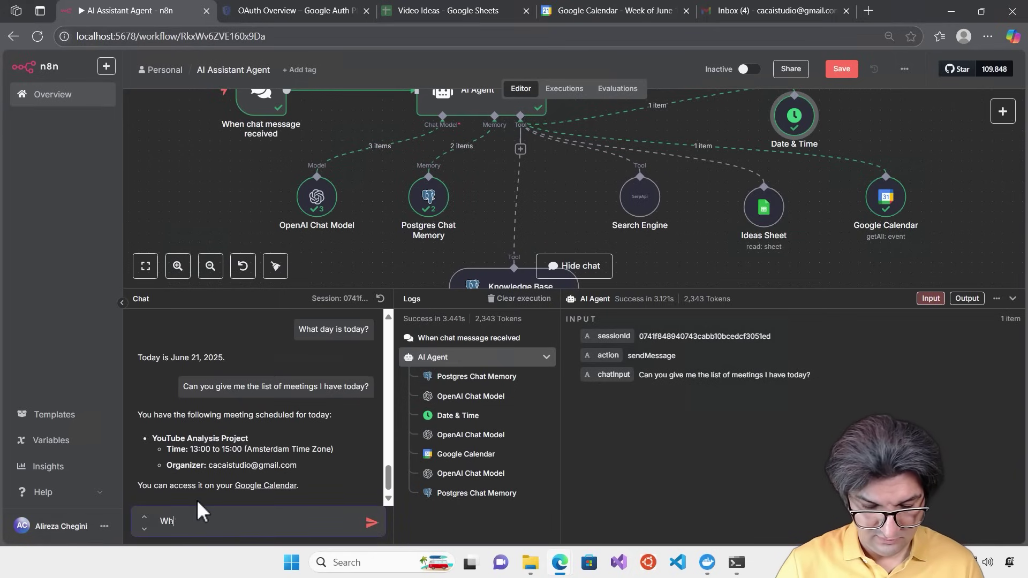
type("at meet")
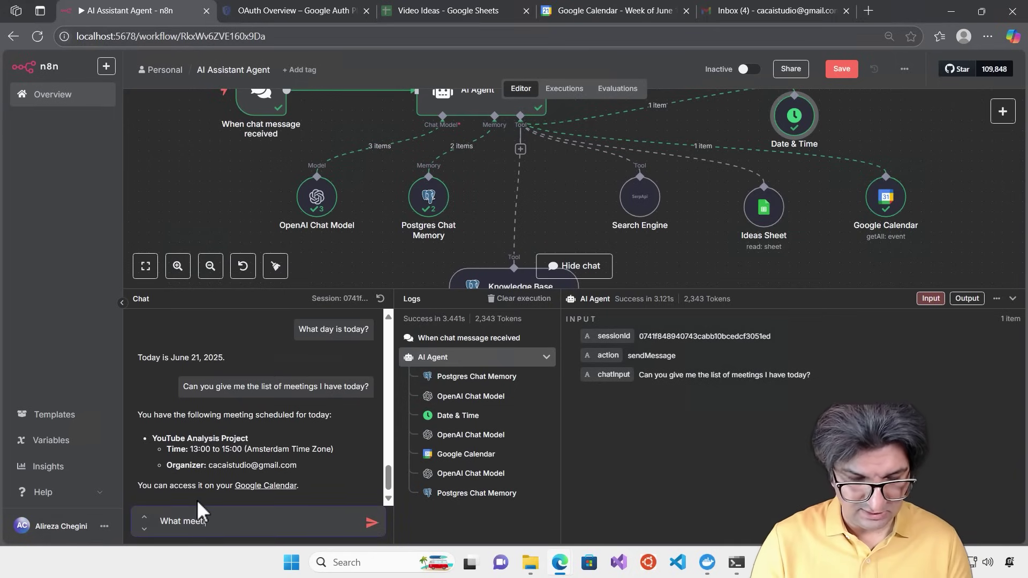
type("ings I had ")
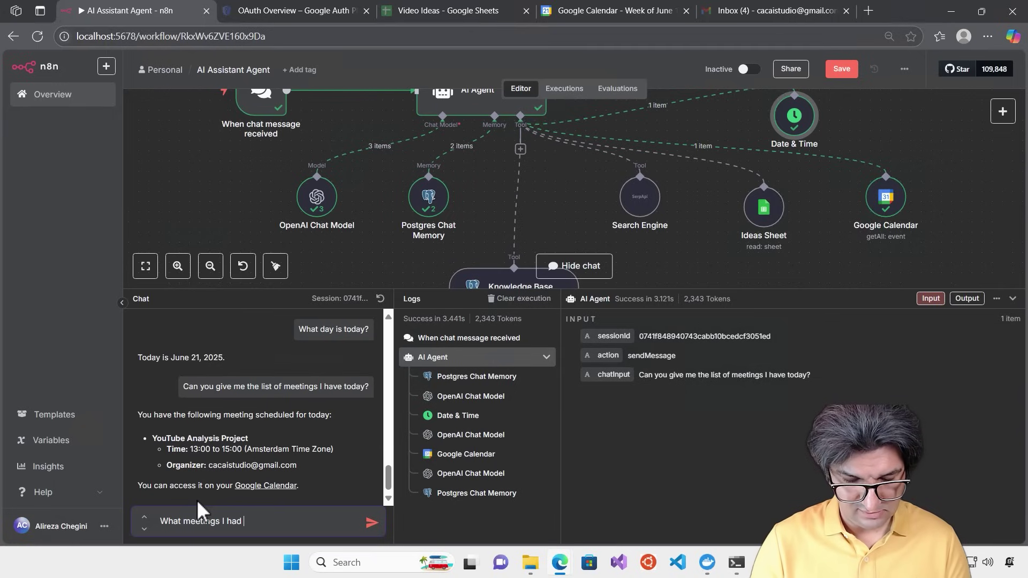
type("yesterday>")
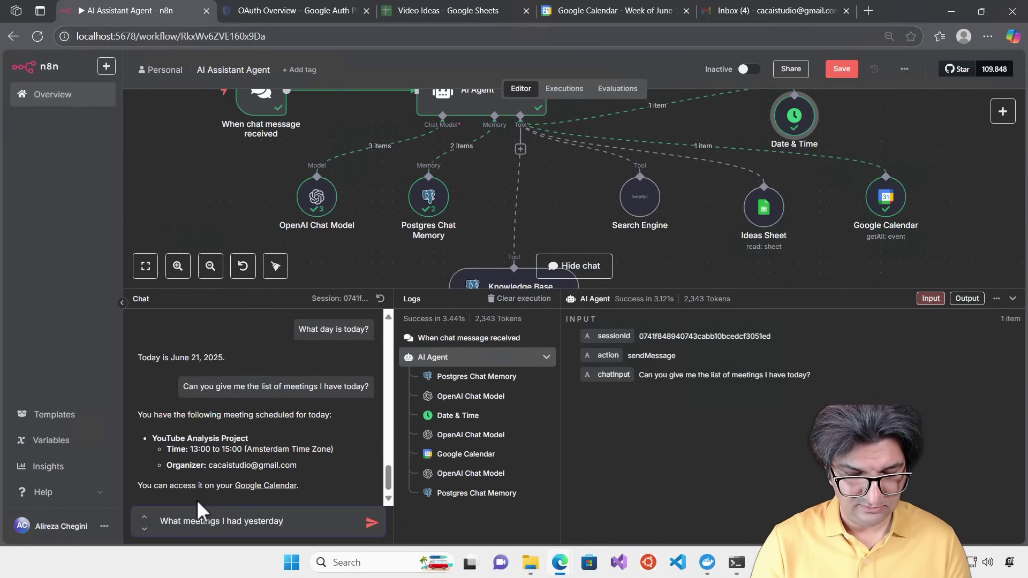
key("BackSpace")
type("?")
key("Return")
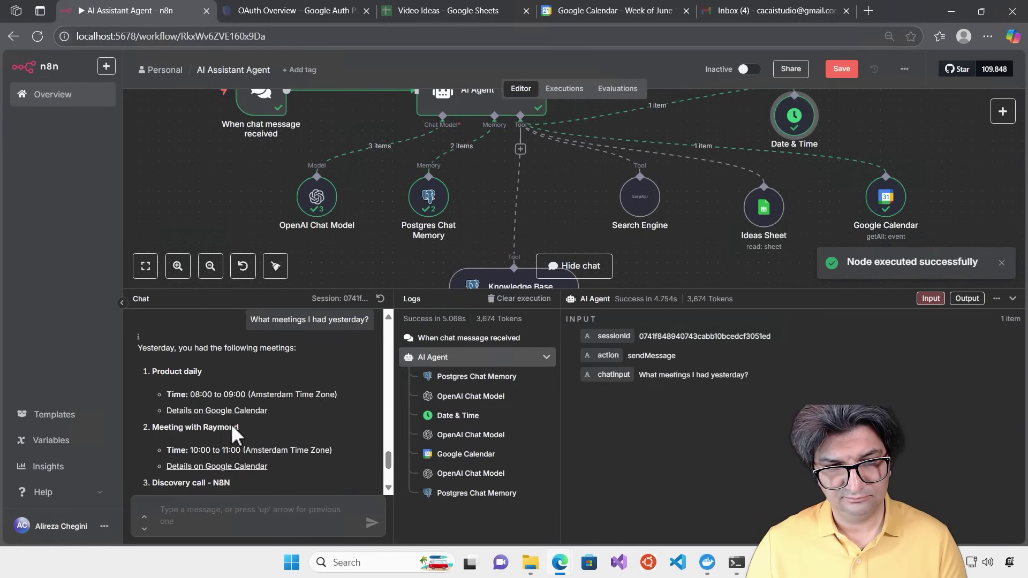
scroll(231, 420, "down", 1)
scroll(242, 415, "down", 1)
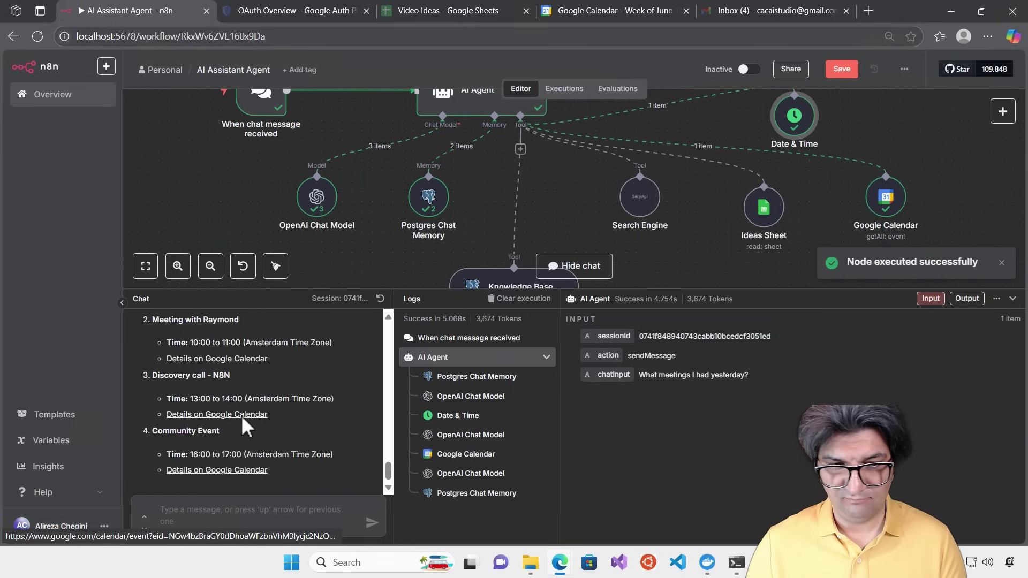
scroll(352, 435, "up", 1)
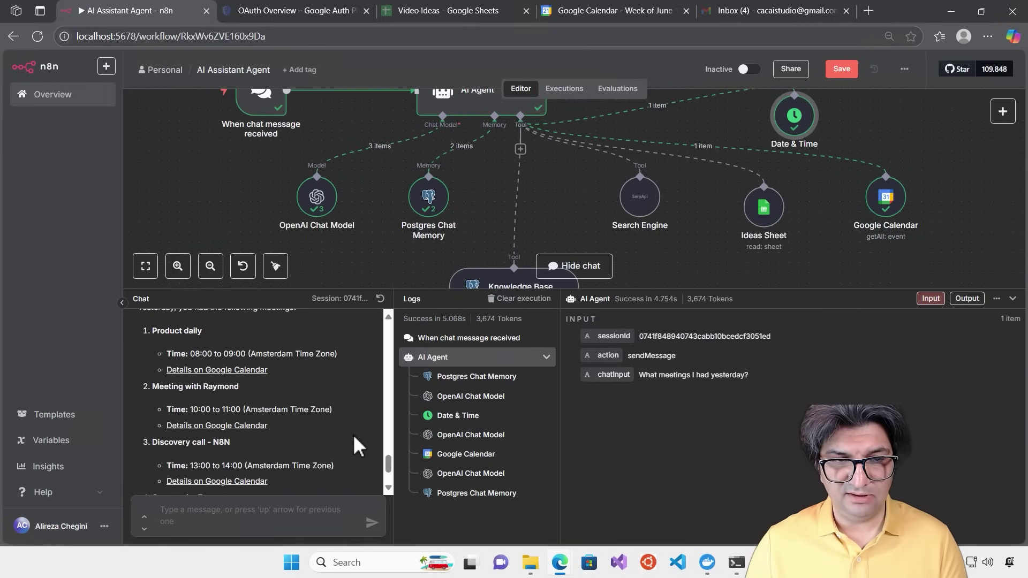
left_click(635, 11)
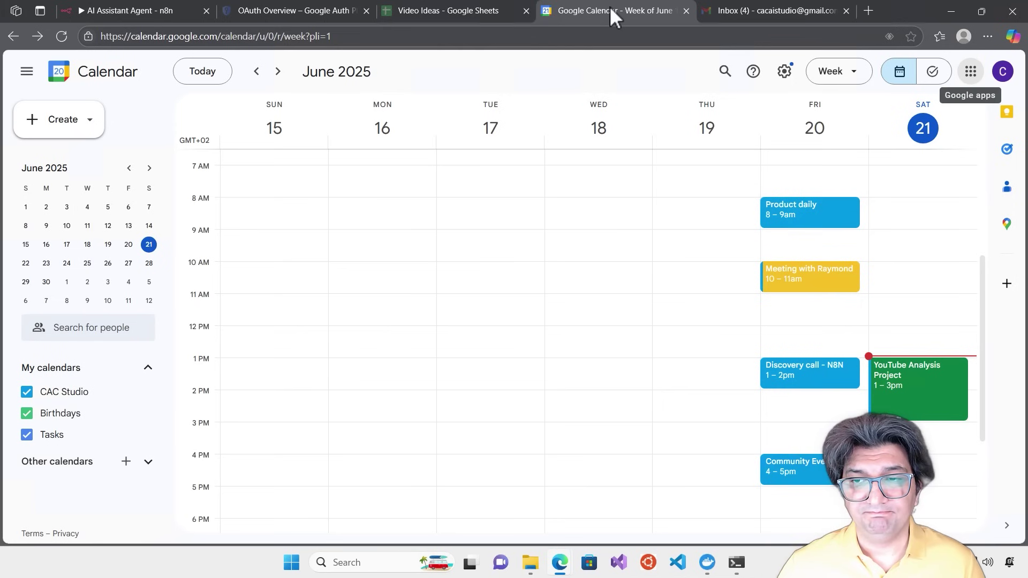
Shift the Ideas Sheet and Google Calendar tool nodes to the left
left_click(105, 4)
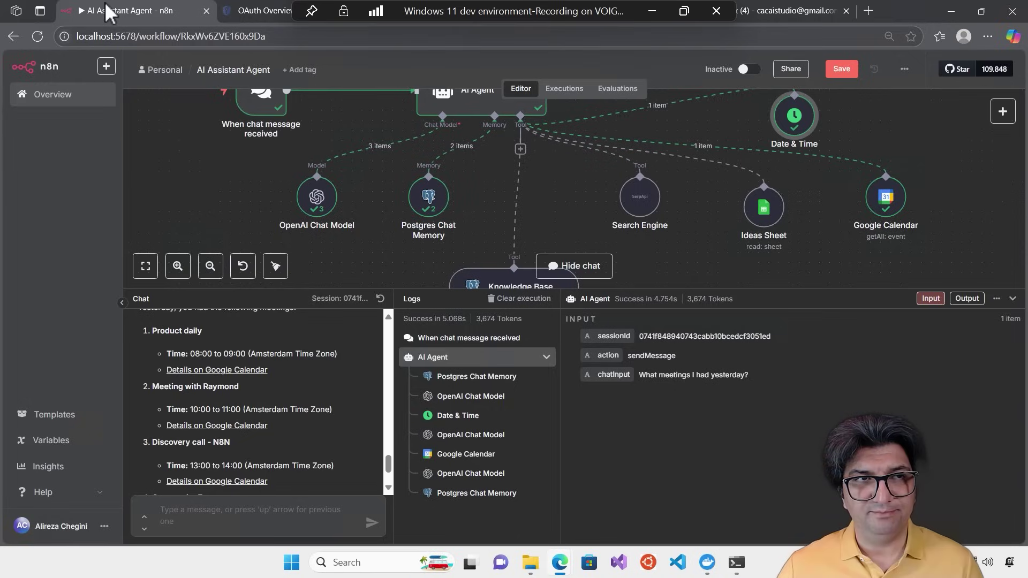
scroll(388, 465, "down", 1)
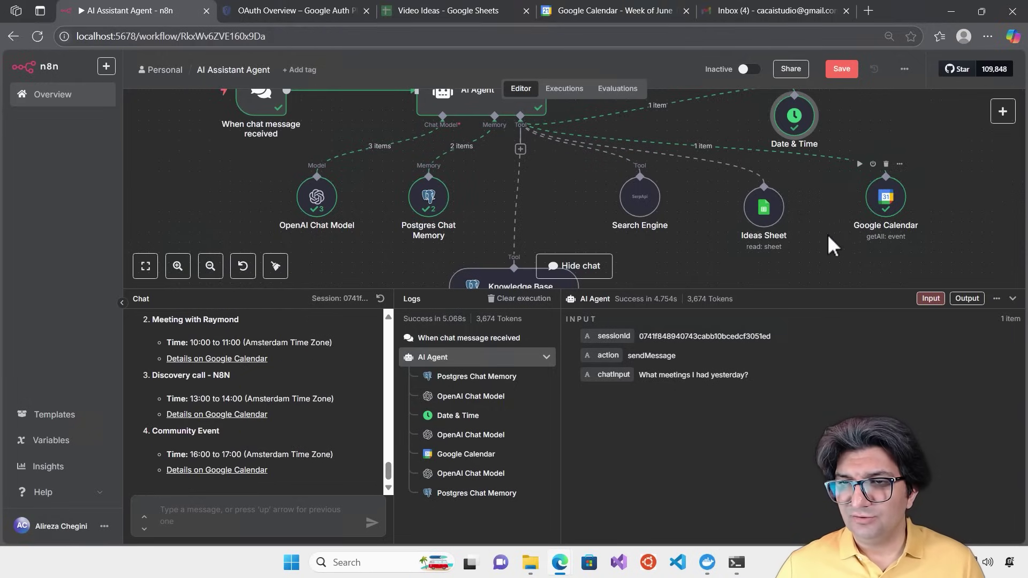
left_click_drag(771, 217, 739, 211)
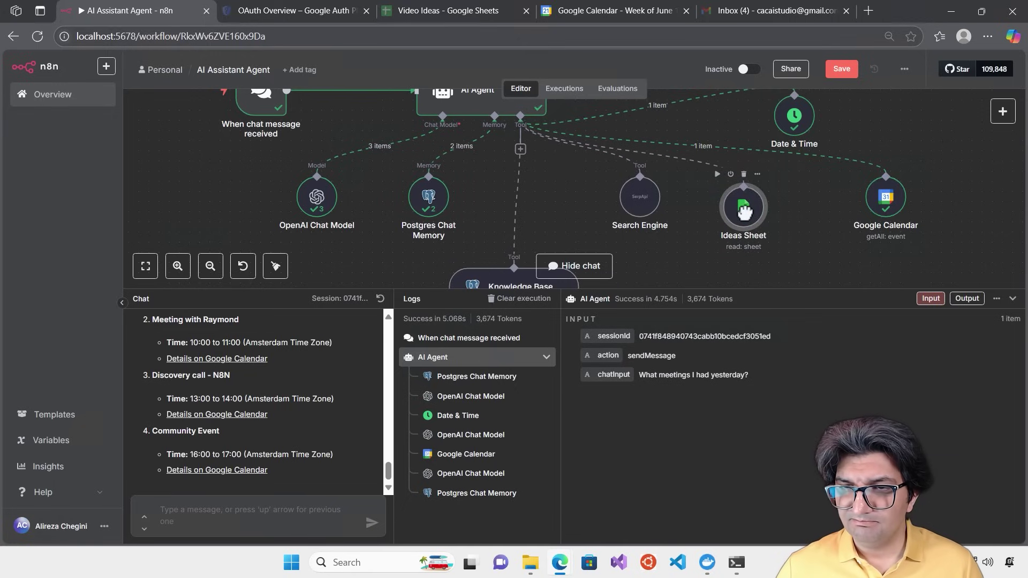
left_click_drag(885, 205, 813, 221)
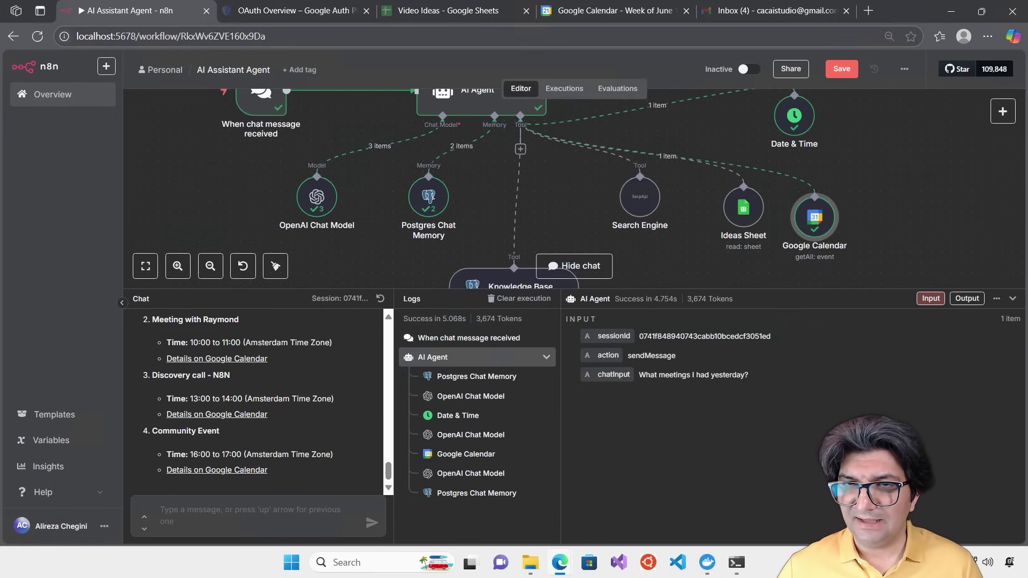
scroll(964, 225, "up", 1)
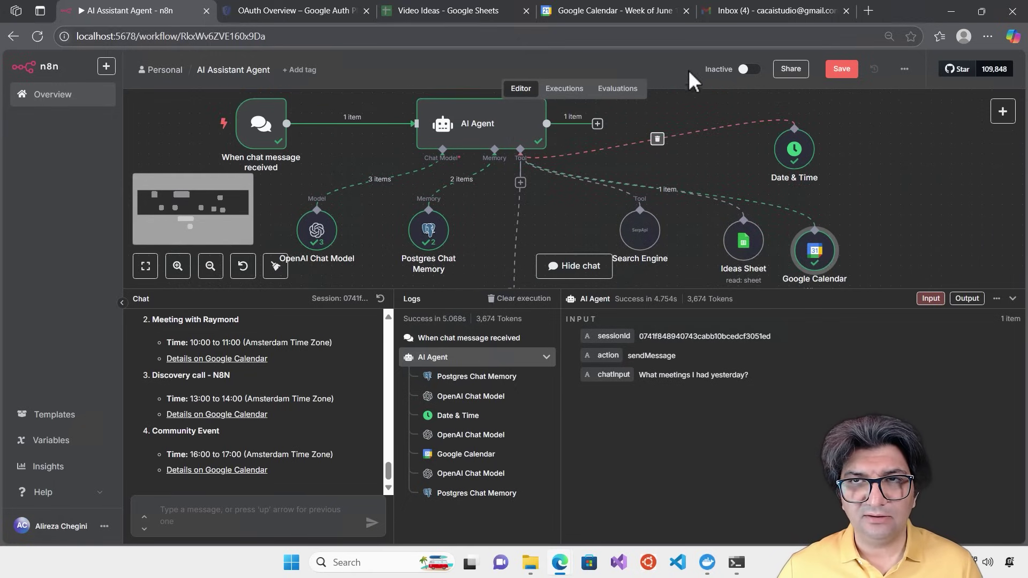
Review the Gmail, Calendar, Video Ideas and OAuth tabs, then bring up the agent's tool list
left_click(759, 5)
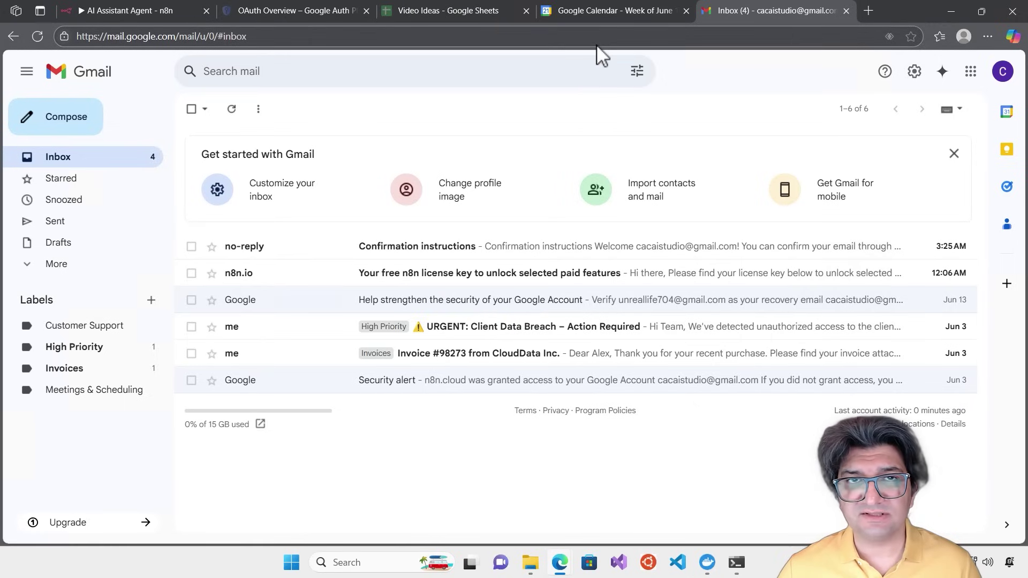
left_click(590, 9)
left_click(423, 10)
left_click(260, 7)
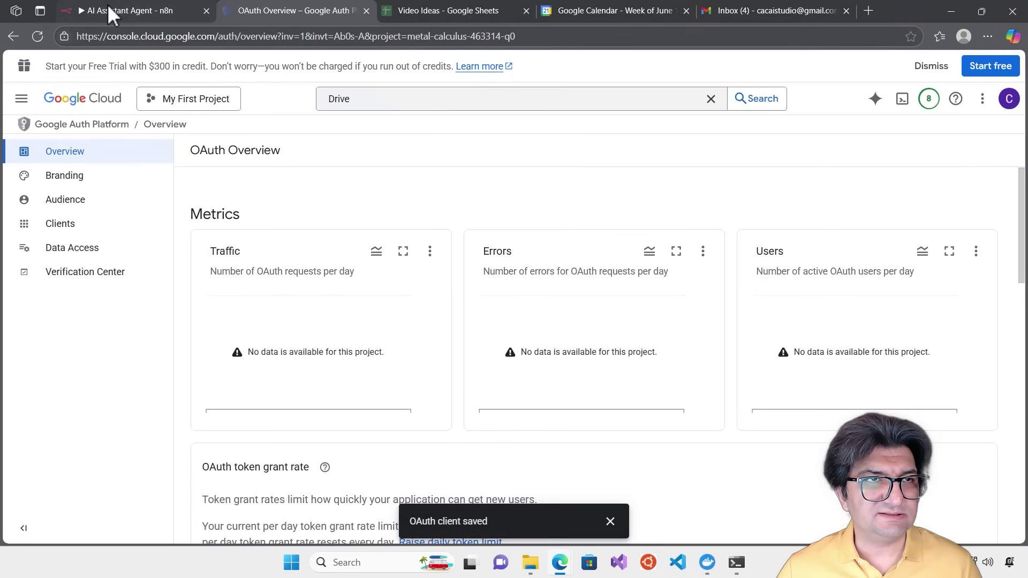
left_click(108, 9)
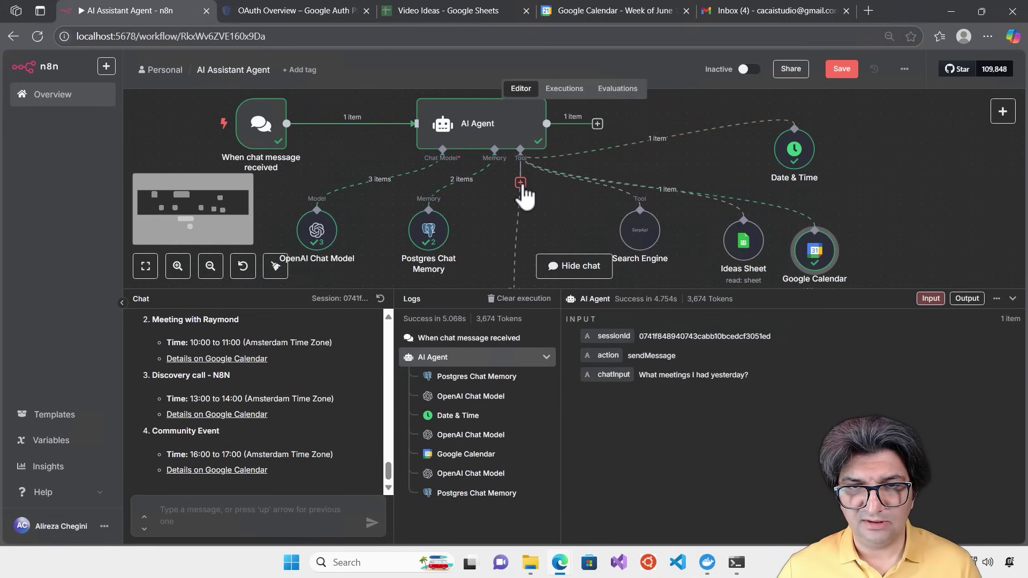
left_click(519, 183)
Add a Gmail Tool to the agent and start a new Gmail OAuth2 credential
type("gmail")
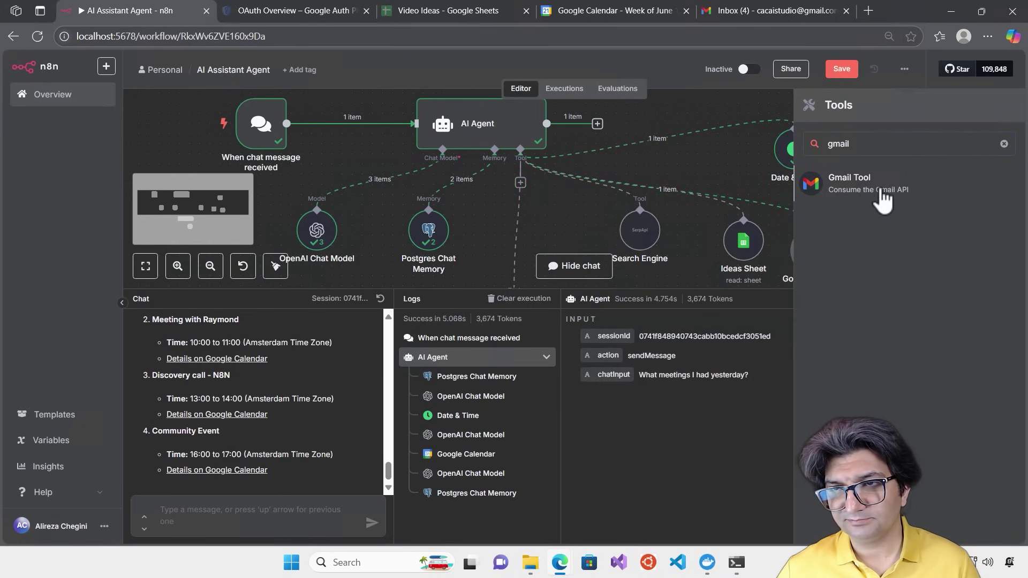
left_click(881, 194)
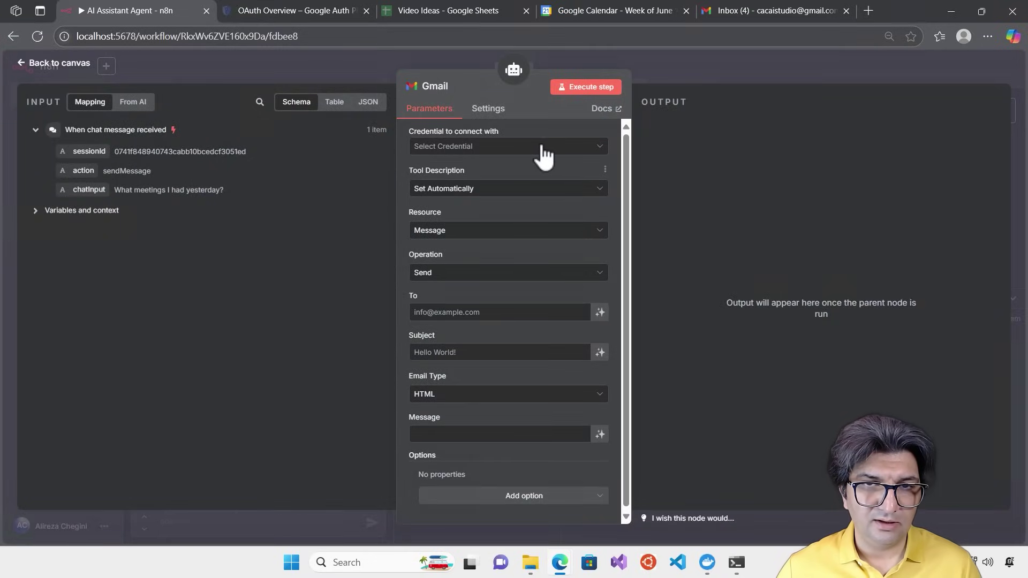
left_click(542, 149)
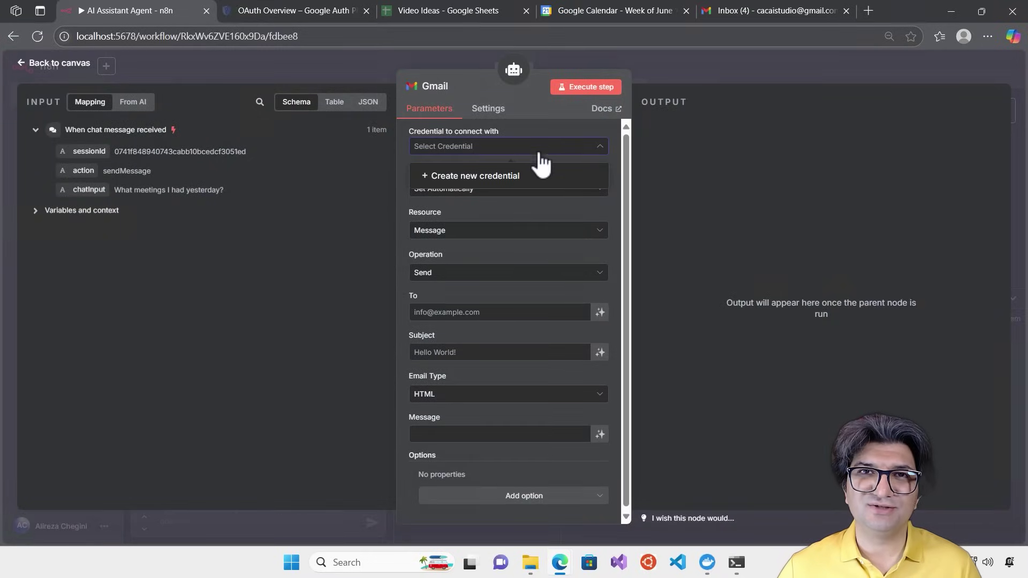
left_click(506, 176)
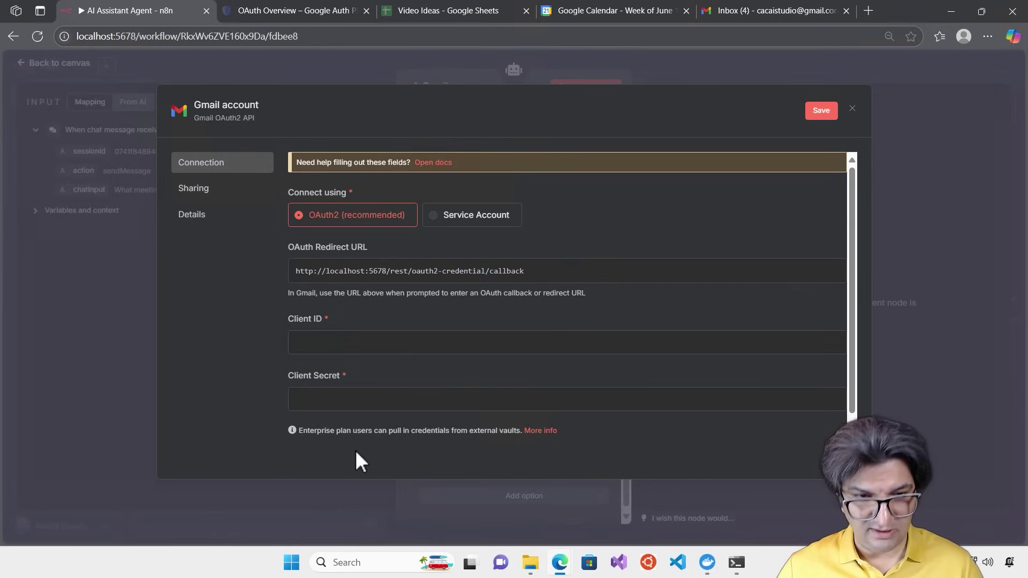
Paste the OAuth client ID and client secret into the Gmail credential, then sign in with Google
left_click(428, 342)
key("ctrl+v")
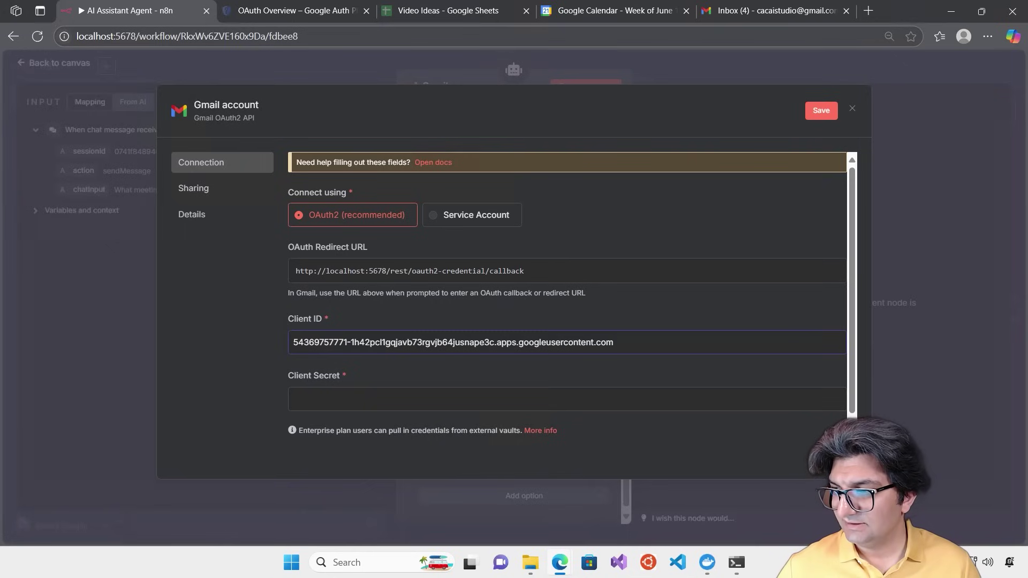
left_click(624, 403)
key("ctrl+v")
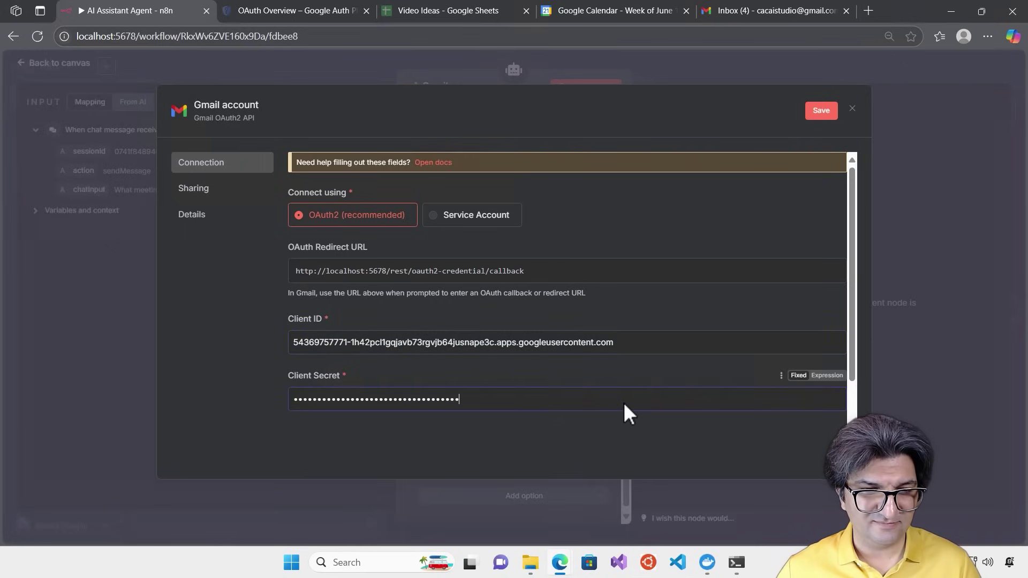
scroll(571, 359, "down", 2)
left_click(356, 341)
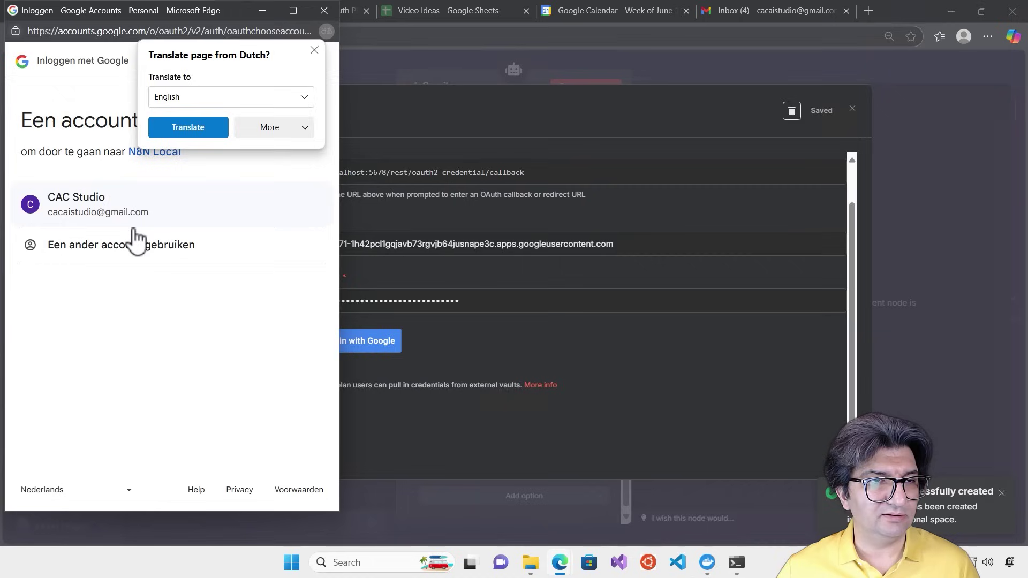
Pick the Google account, pass the unverified-app warning, grant N8N Local all Gmail permissions, and close the credential
left_click(106, 207)
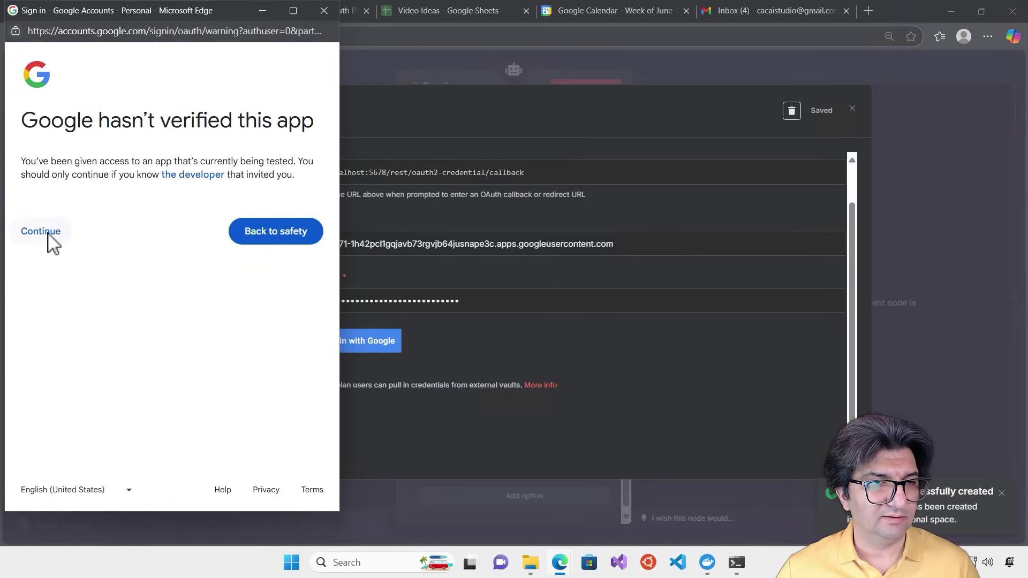
left_click(48, 234)
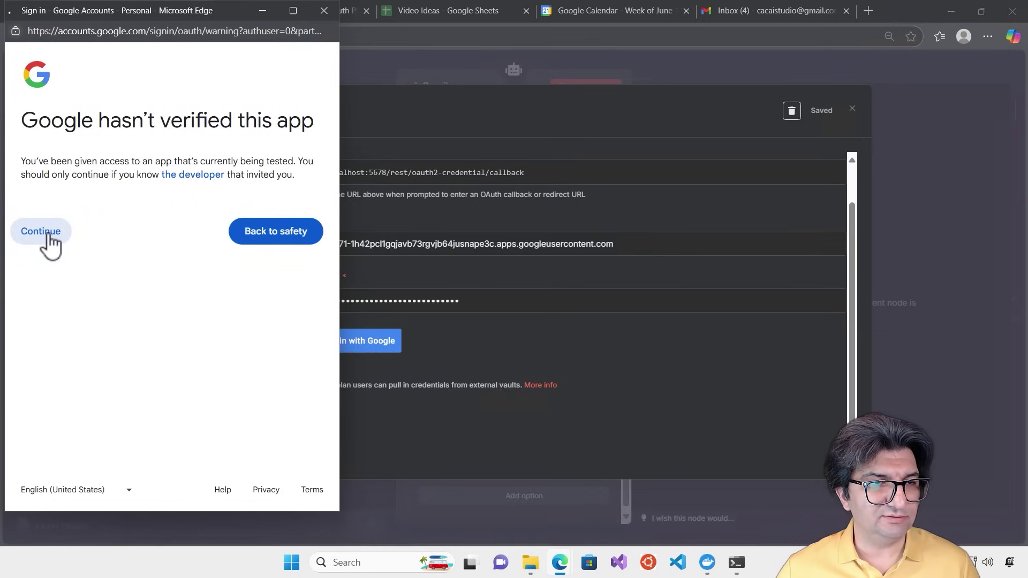
left_click(42, 255)
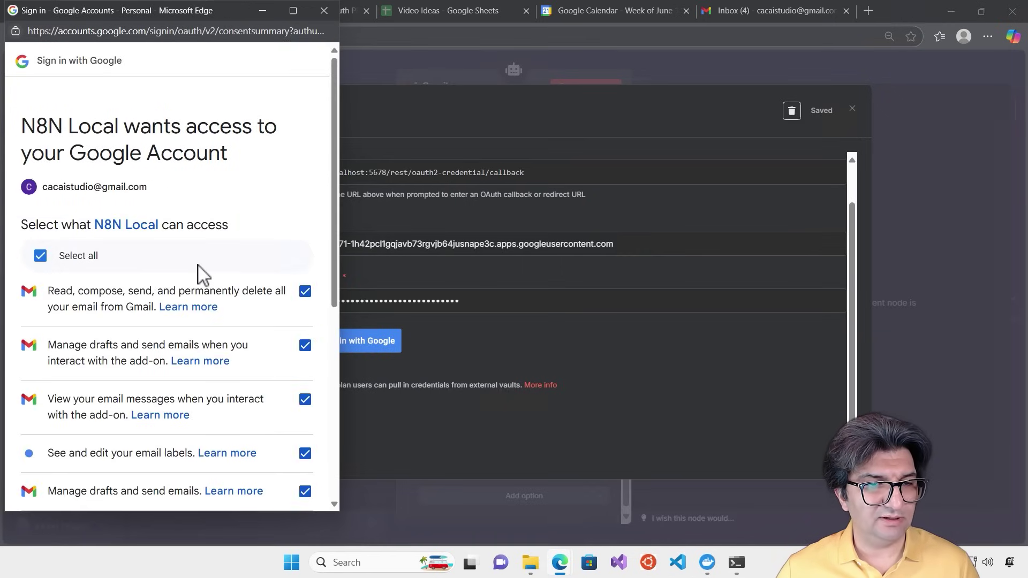
scroll(204, 271, "down", 2)
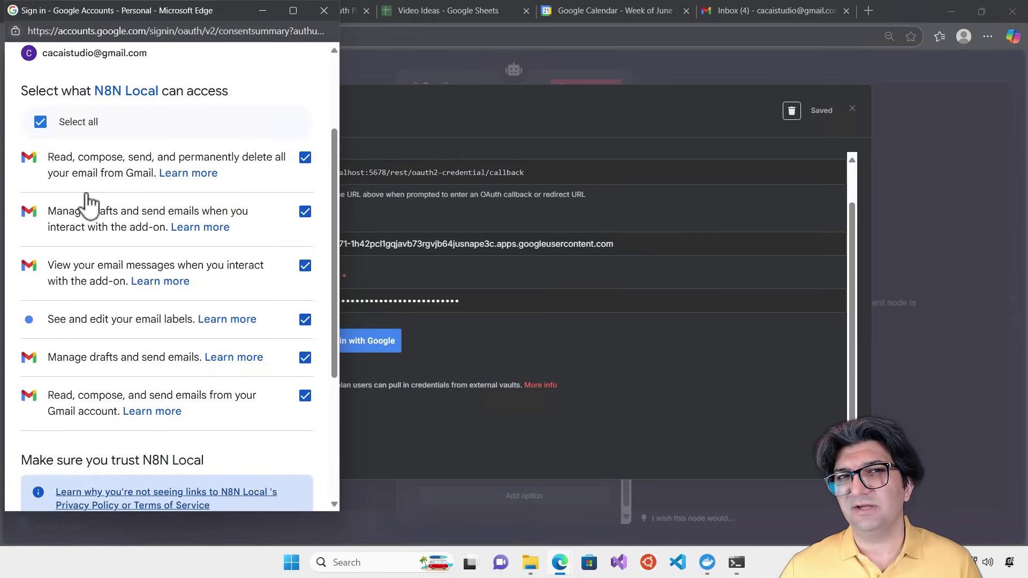
scroll(124, 204, "up", 3)
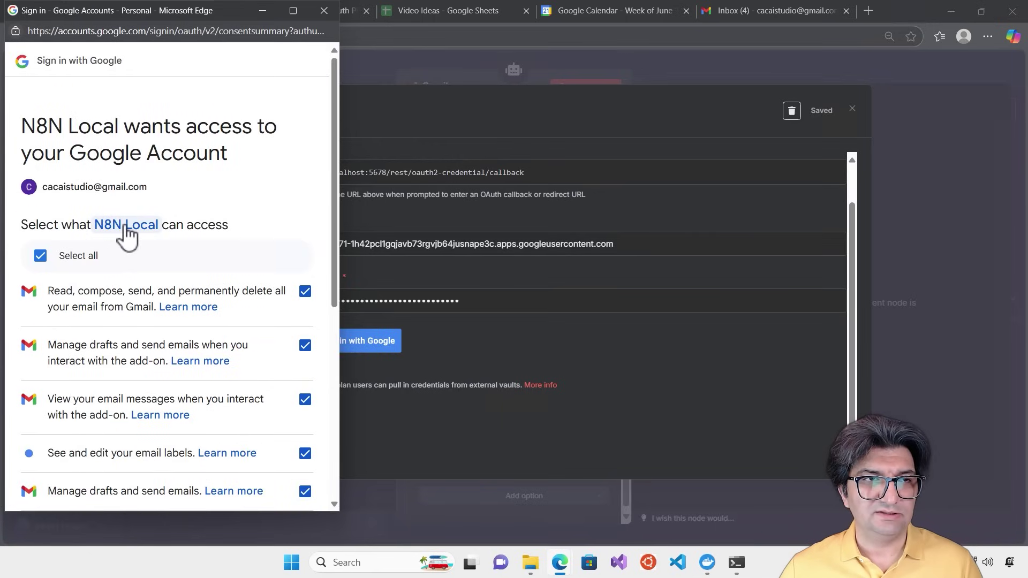
scroll(128, 241, "down", 5)
scroll(127, 235, "up", 3)
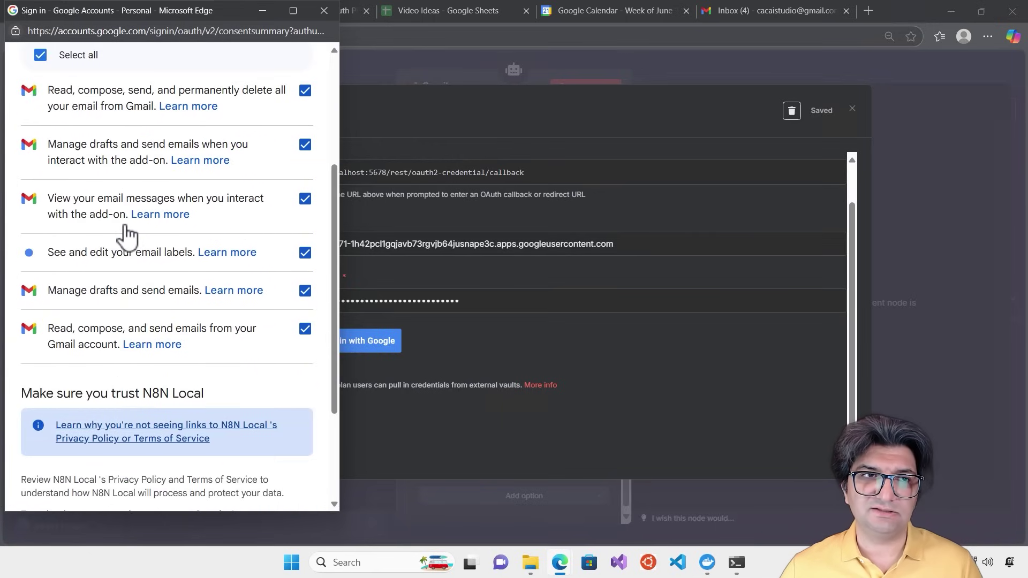
scroll(127, 235, "up", 1)
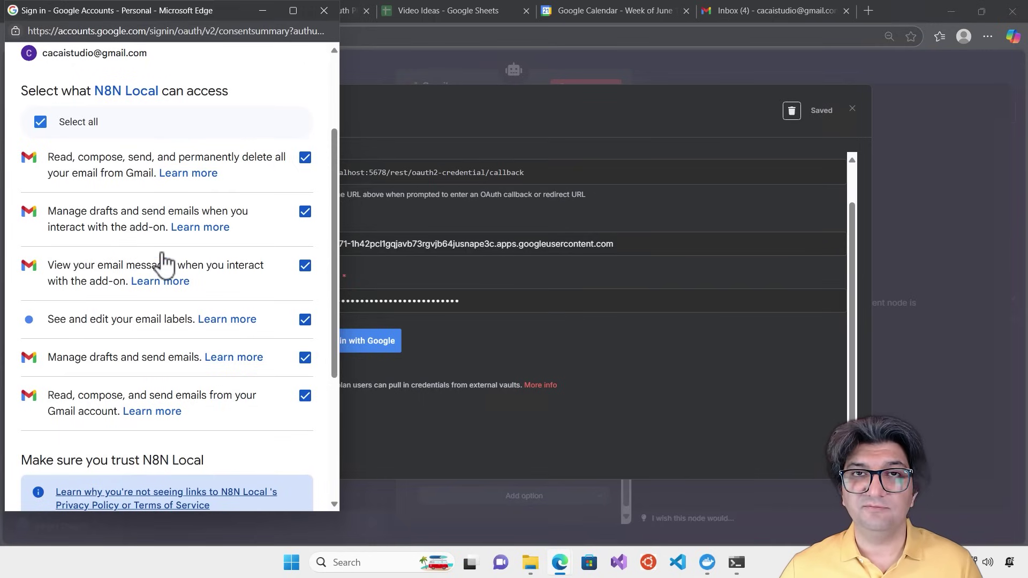
scroll(326, 423, "down", 5)
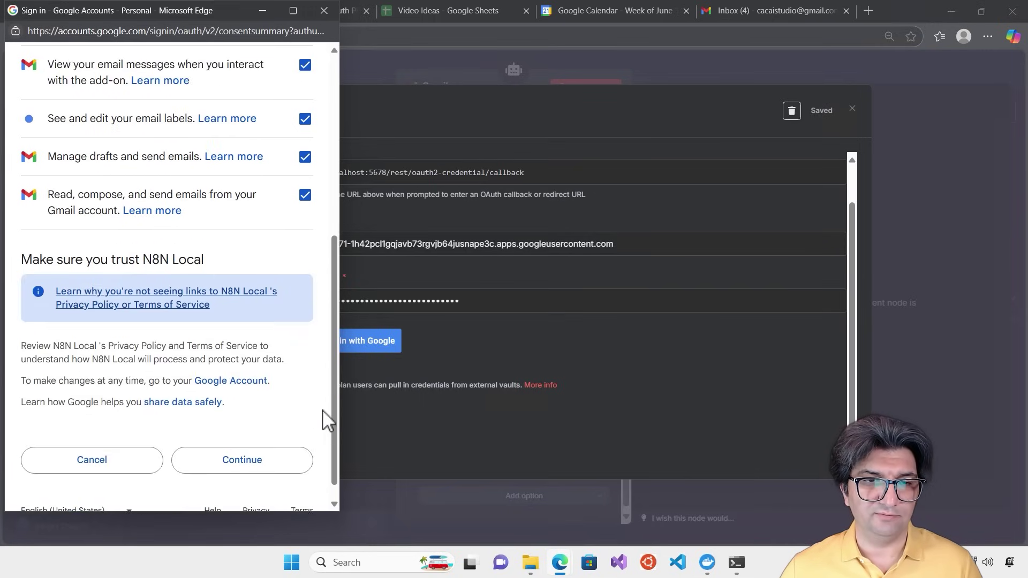
left_click(279, 453)
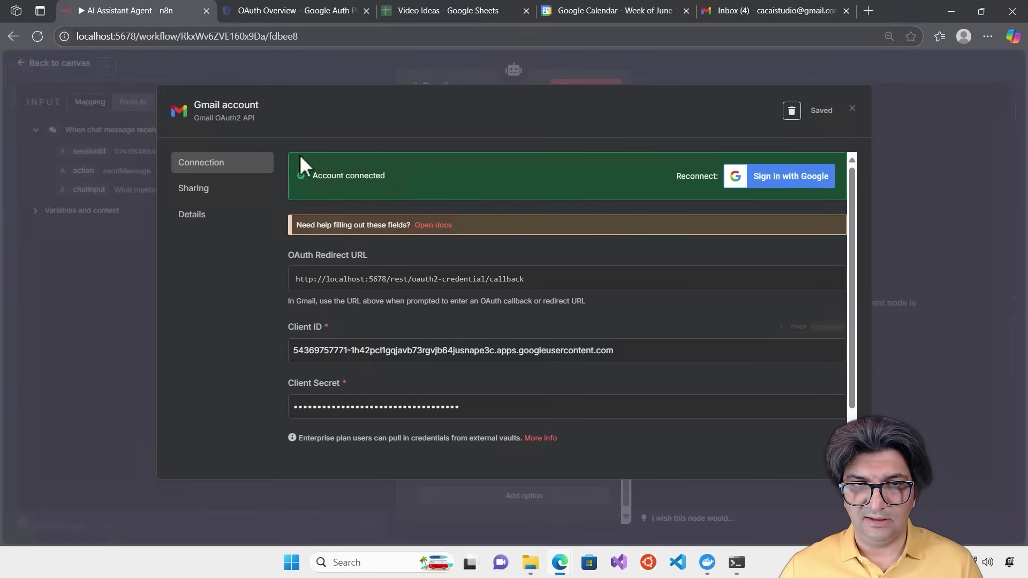
left_click(851, 110)
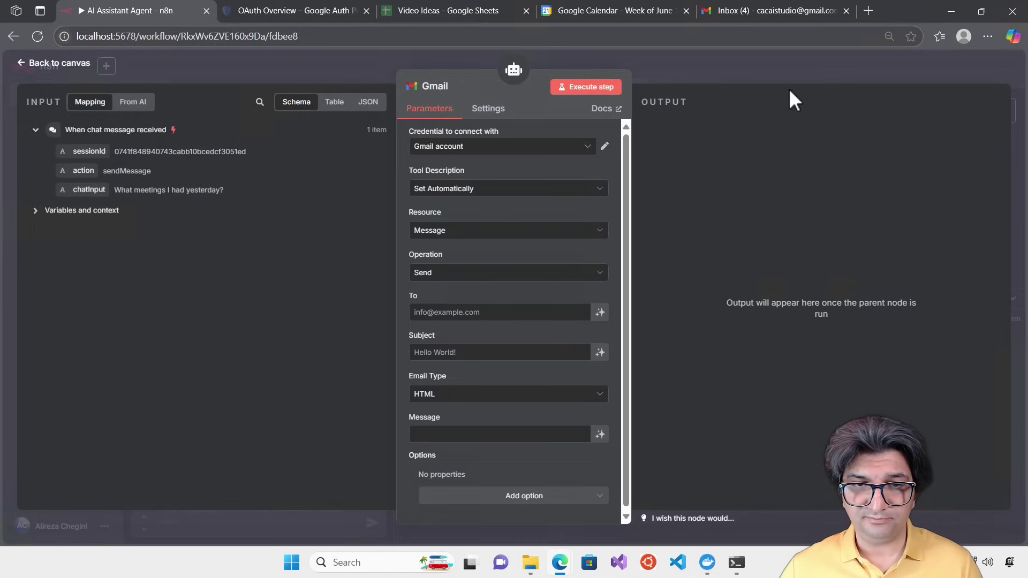
Set the Gmail tool to Get Many messages with limit 10 and test it, getting a Forbidden error
left_click(470, 272)
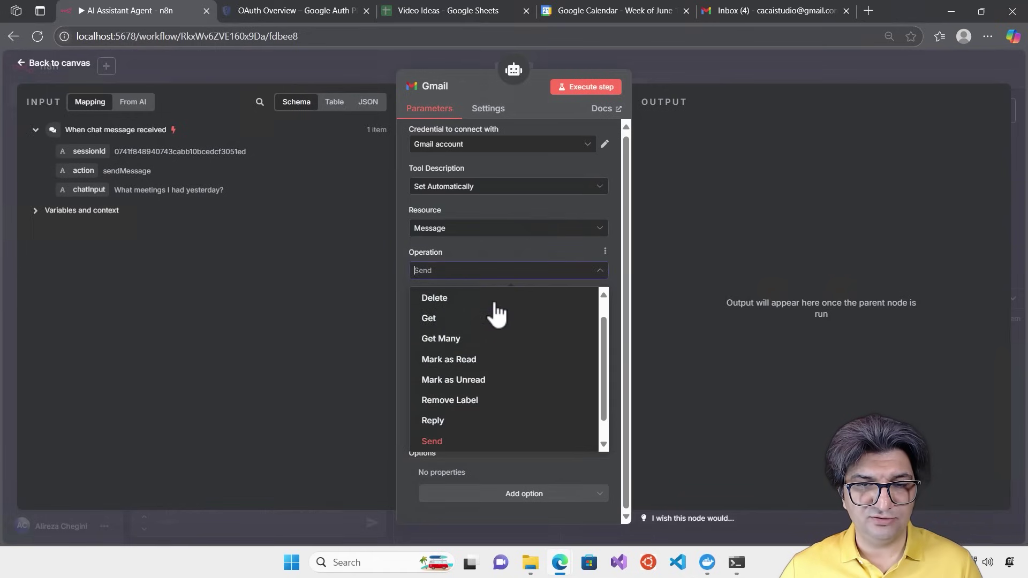
left_click(467, 339)
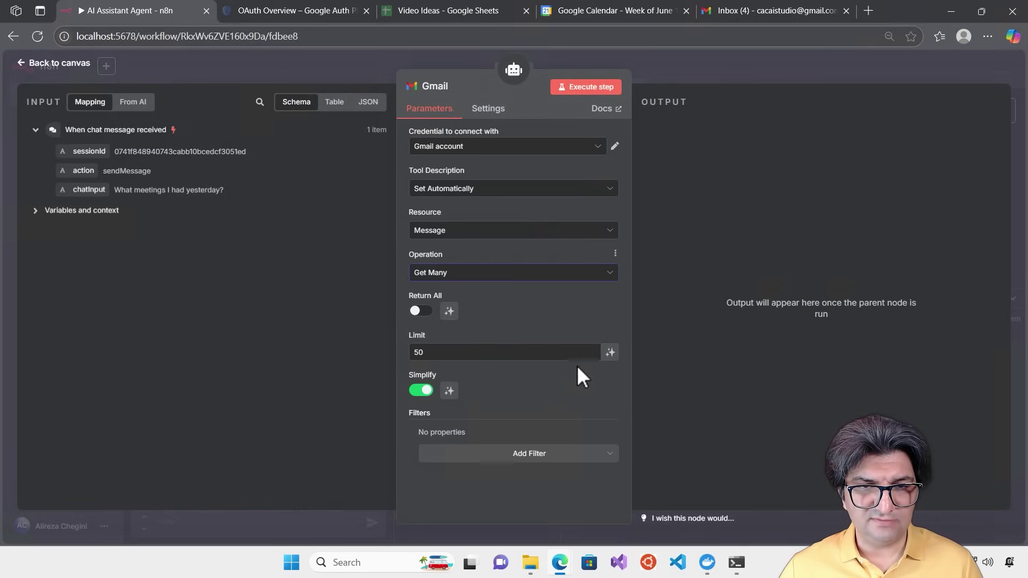
double_click(482, 351)
type("10")
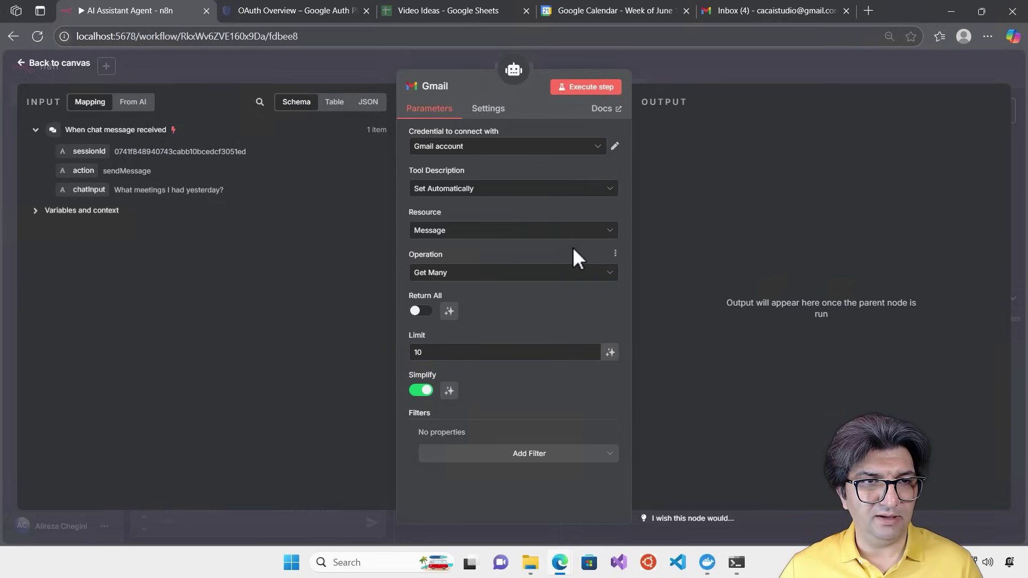
left_click(592, 90)
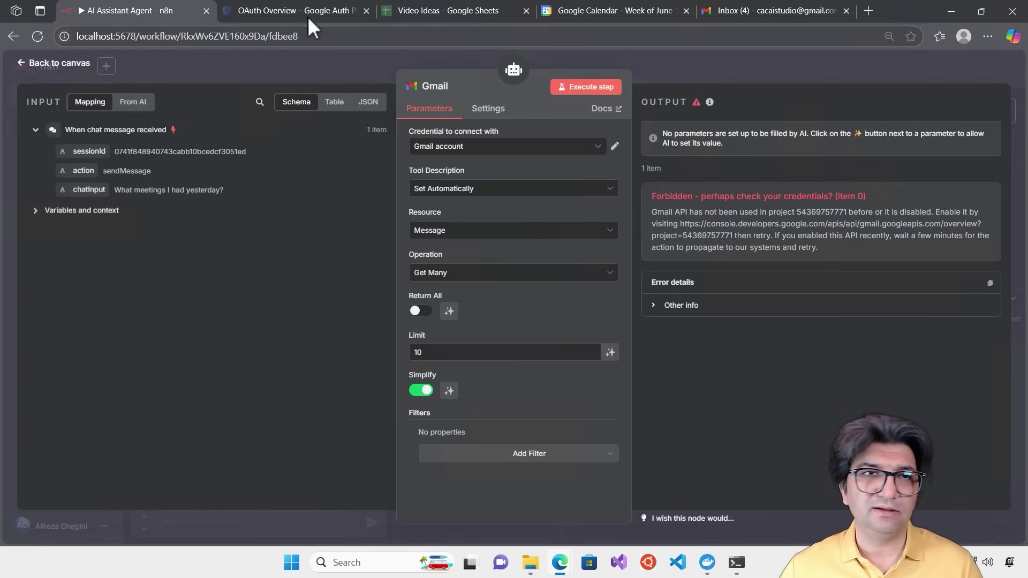
Find the Gmail API in the Google Cloud API Library, enable it for the project, and go back to n8n
left_click(295, 8)
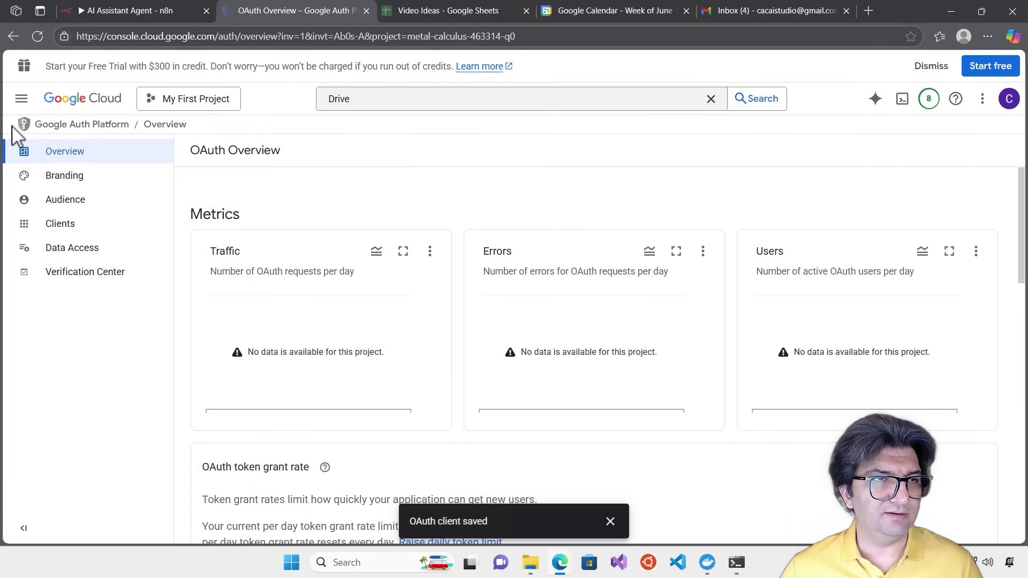
left_click(22, 98)
mouse_move(92, 257)
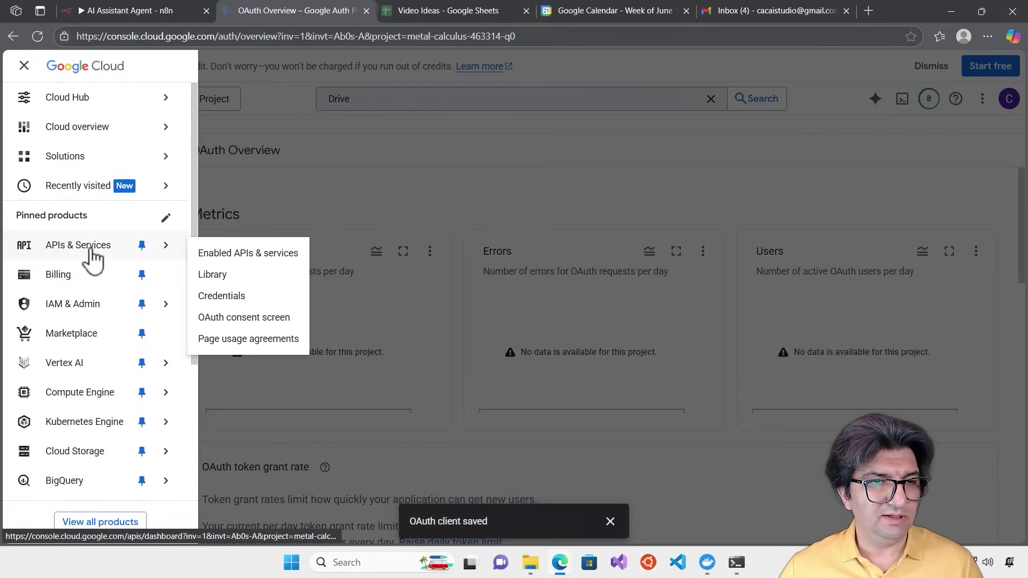
left_click(236, 275)
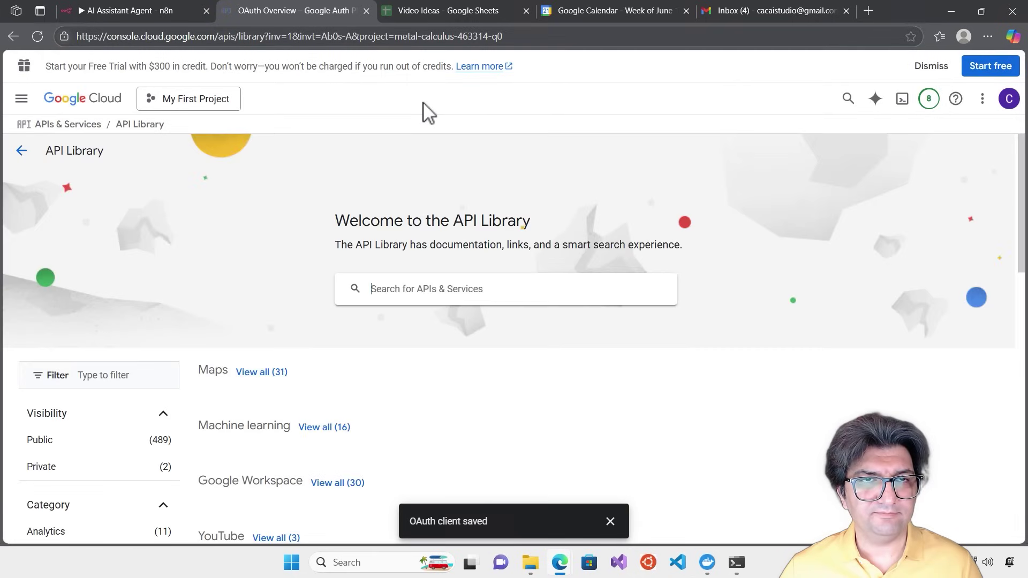
left_click(488, 293)
type("gmail")
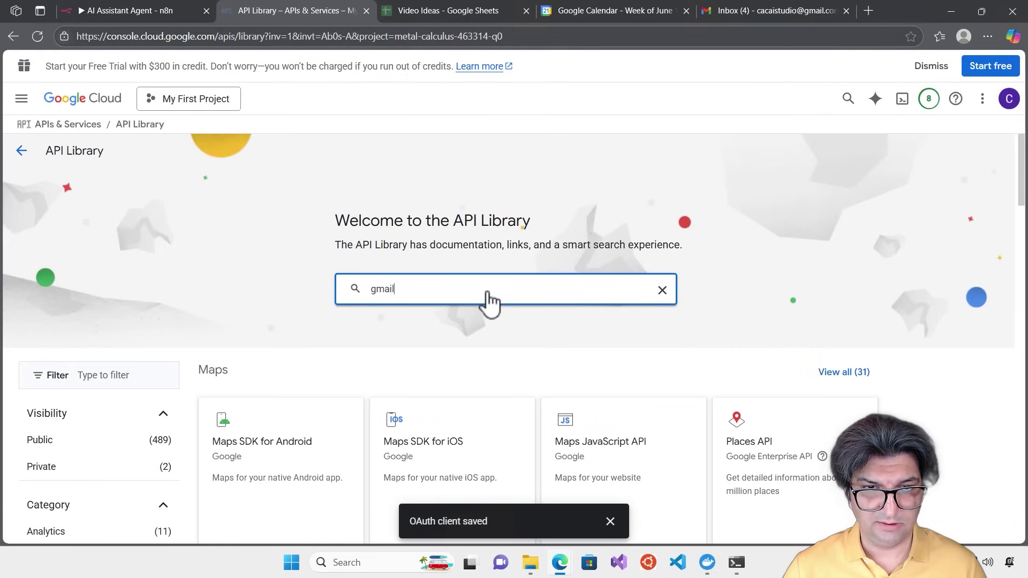
left_click(384, 319)
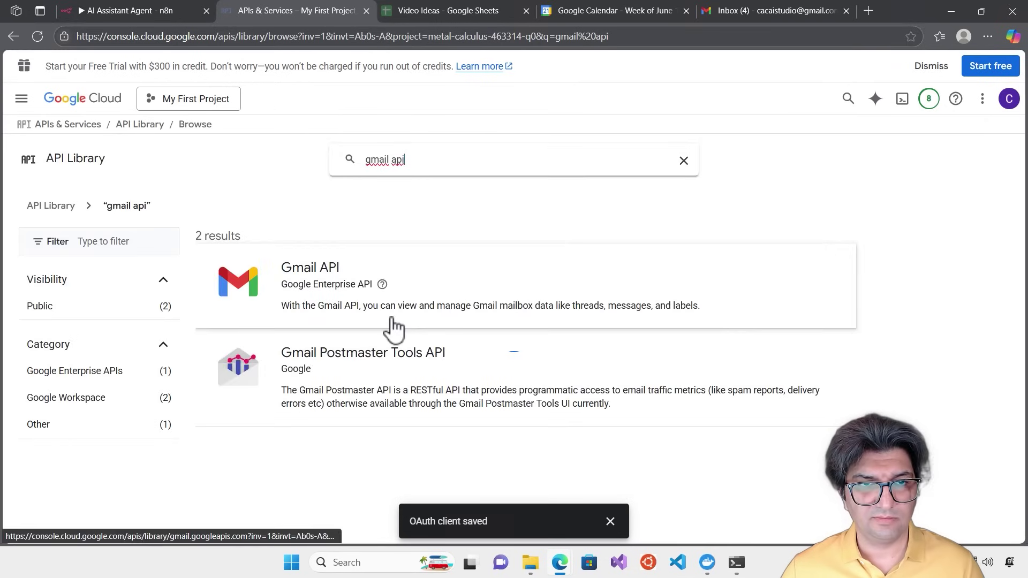
left_click(461, 291)
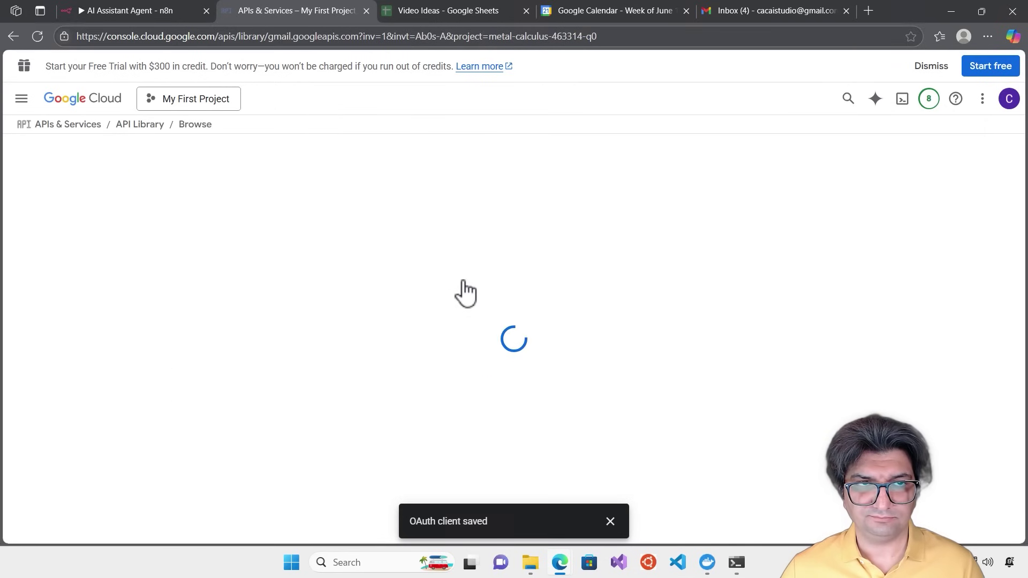
left_click(161, 273)
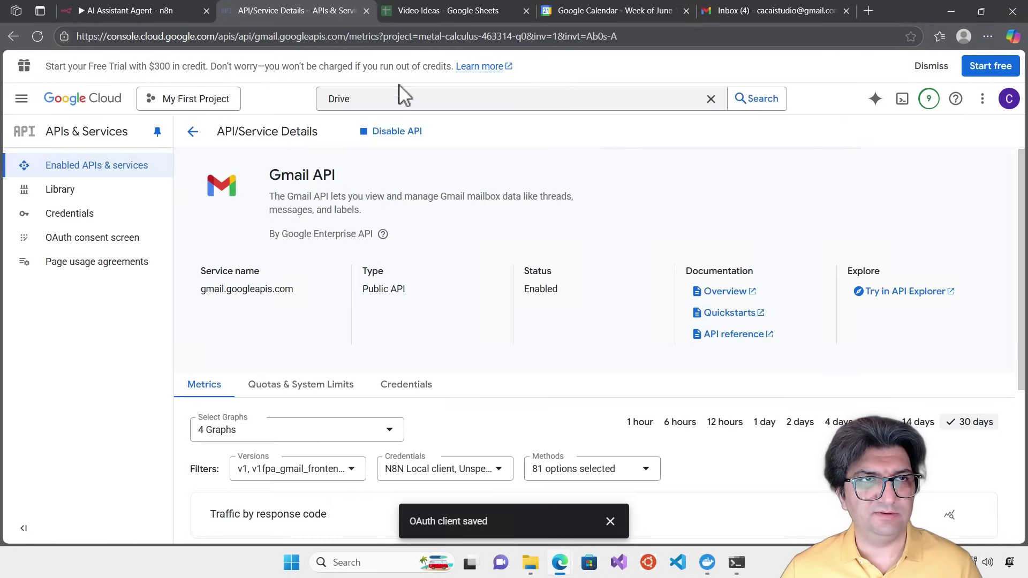
left_click(95, 8)
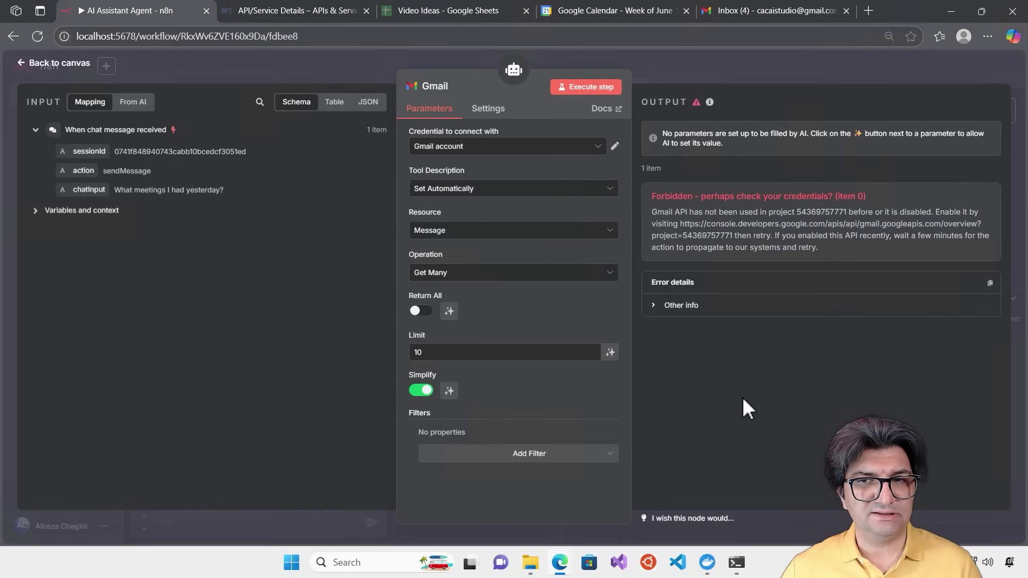
Re-run the Gmail tool to confirm it now succeeds with the API enabled
left_click(579, 99)
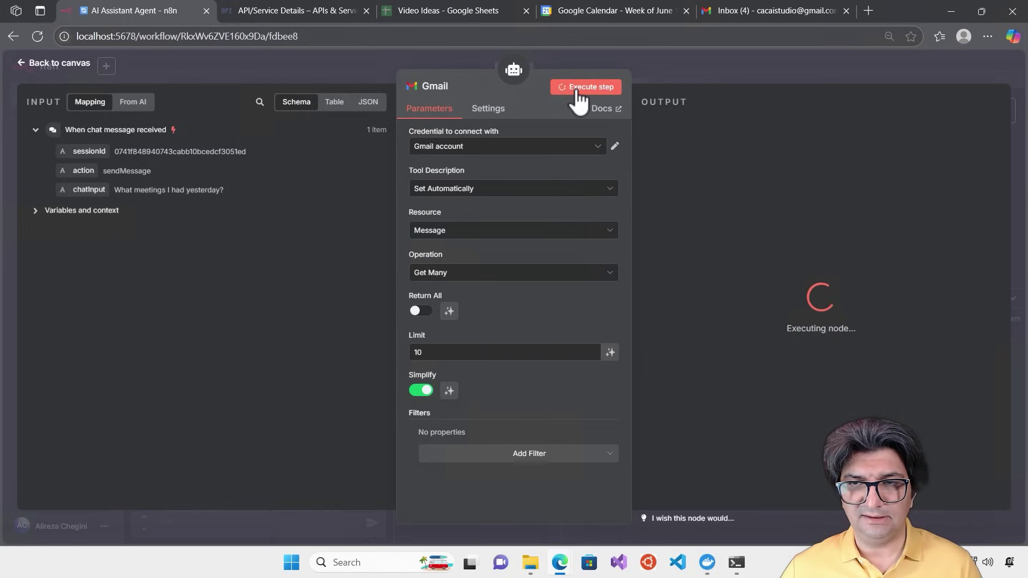
left_click(1008, 275)
left_click_drag(1009, 276, 1025, 214)
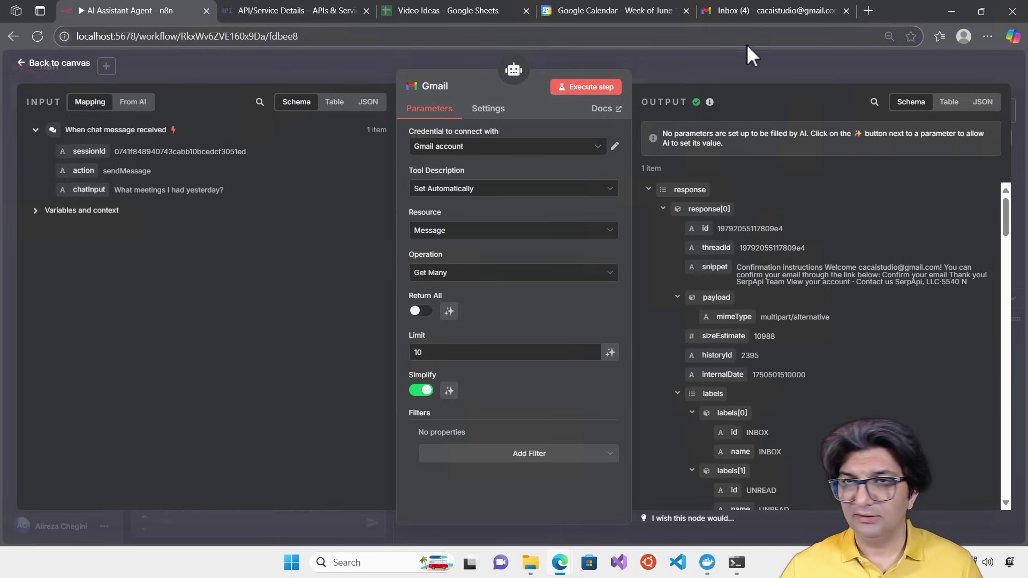
Save the workflow, clear the previous execution, and reset the chat session
left_click(721, 67)
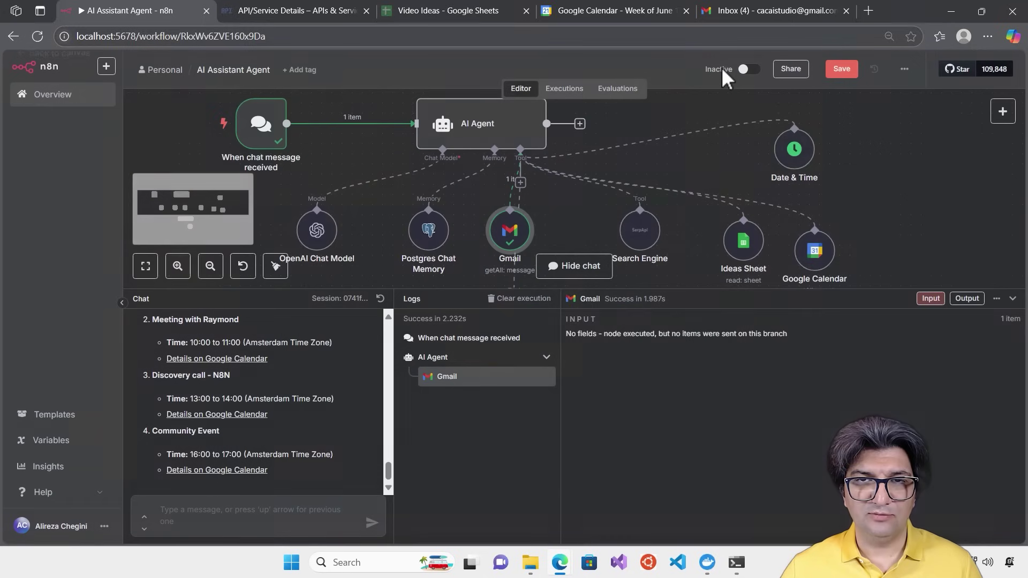
left_click(842, 70)
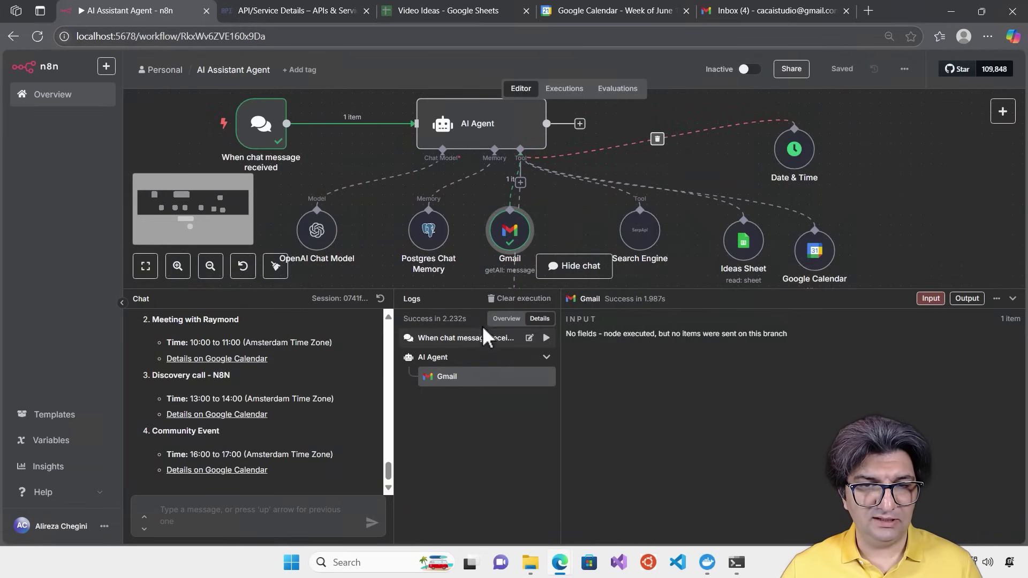
left_click(512, 298)
left_click(380, 299)
left_click_drag(468, 290, 485, 377)
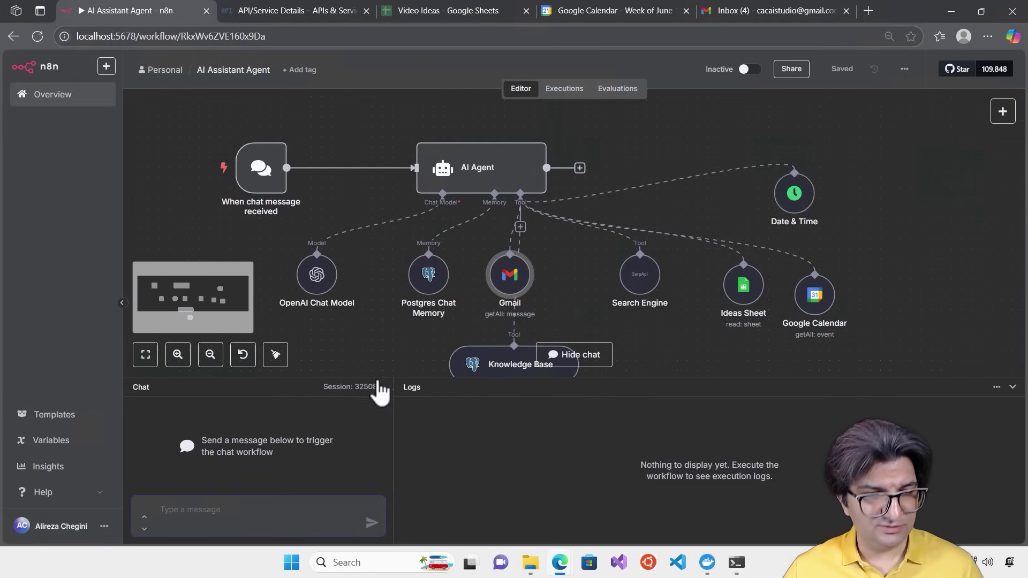
Select all nodes and apply Tidy up selection to line them up in a row
left_click(384, 349)
key("ctrl+a")
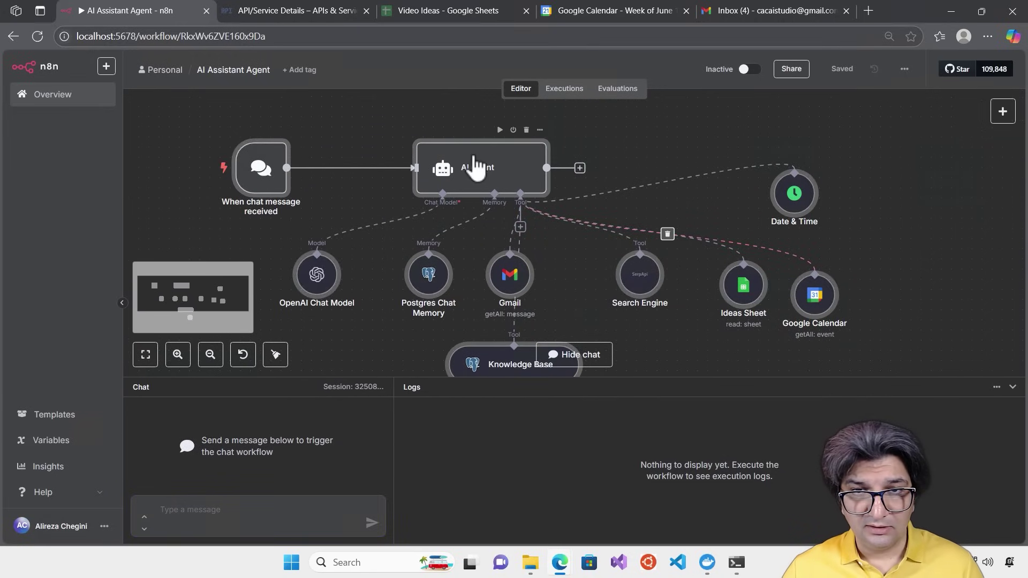
right_click(509, 171)
left_click(549, 258)
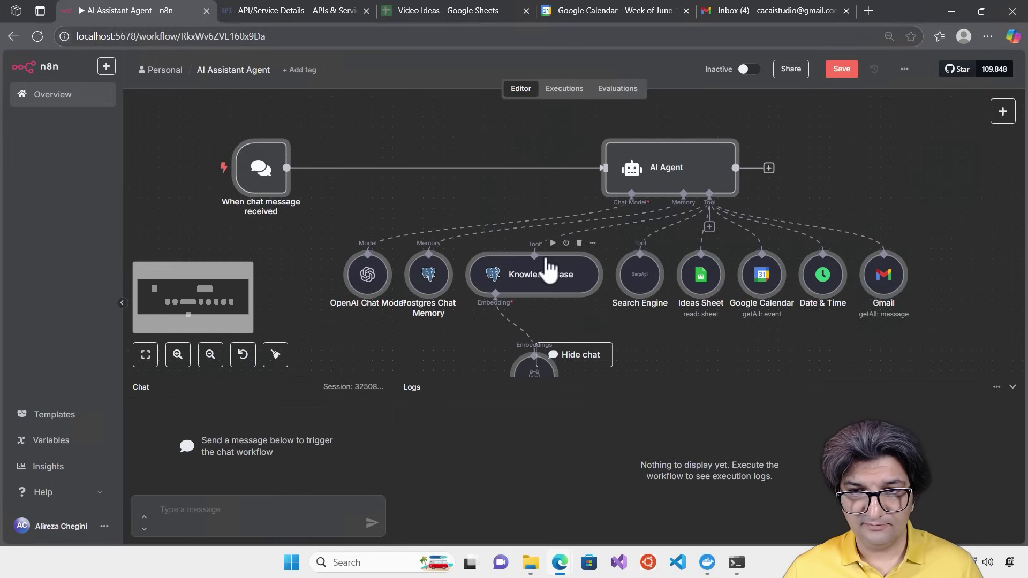
left_click(748, 349)
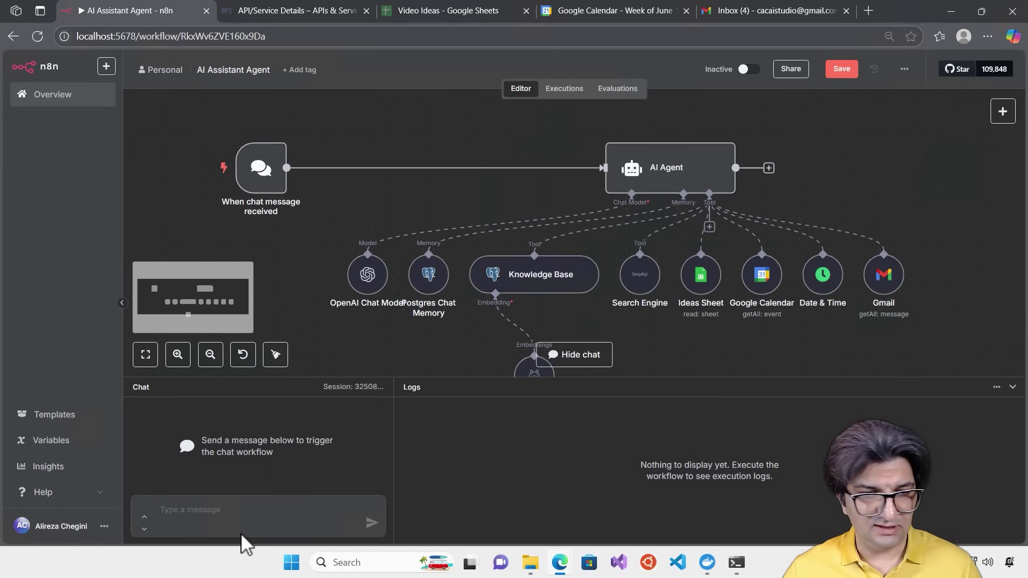
Ask the agent 'Can you give me the list of emails title I have?' and check its six subjects against Gmail
left_click(242, 517)
type("Can")
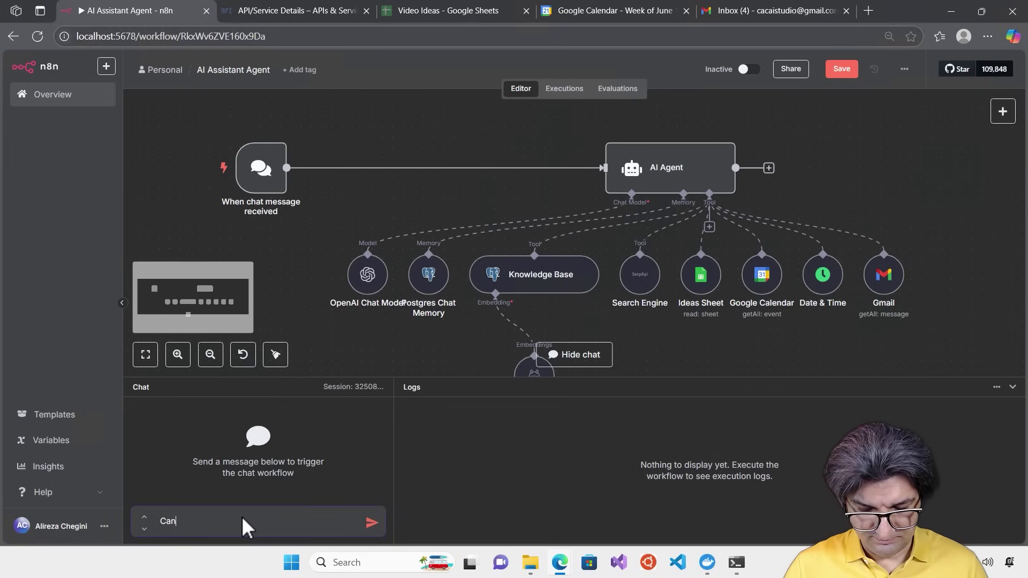
type(" you givb")
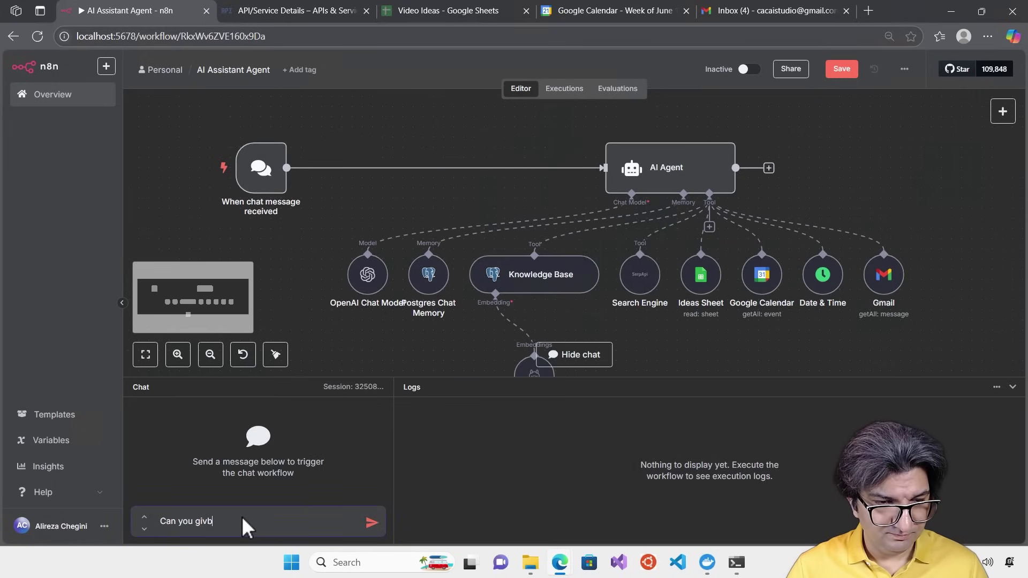
key("BackSpace")
type("e me the lis")
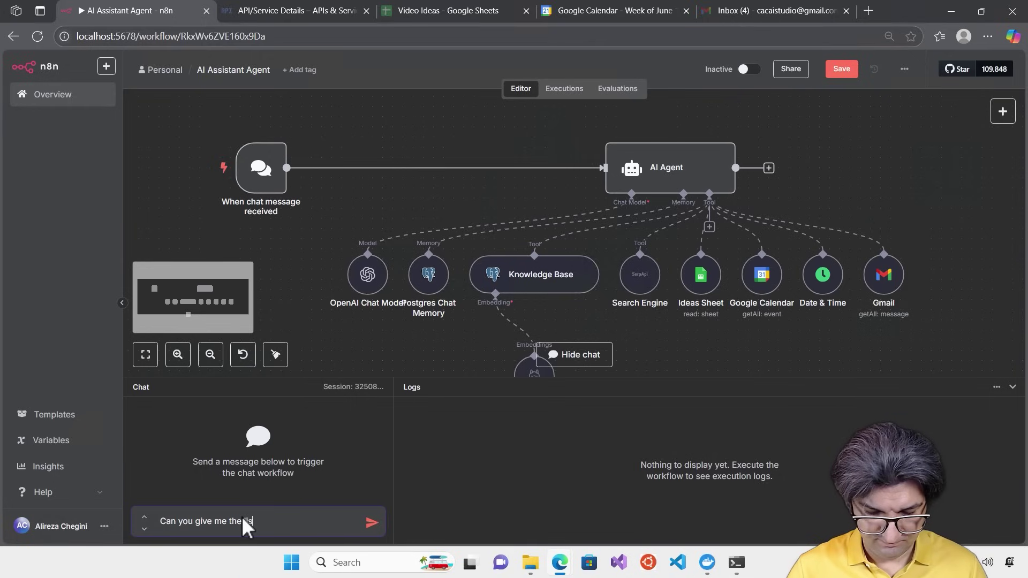
type("t of em")
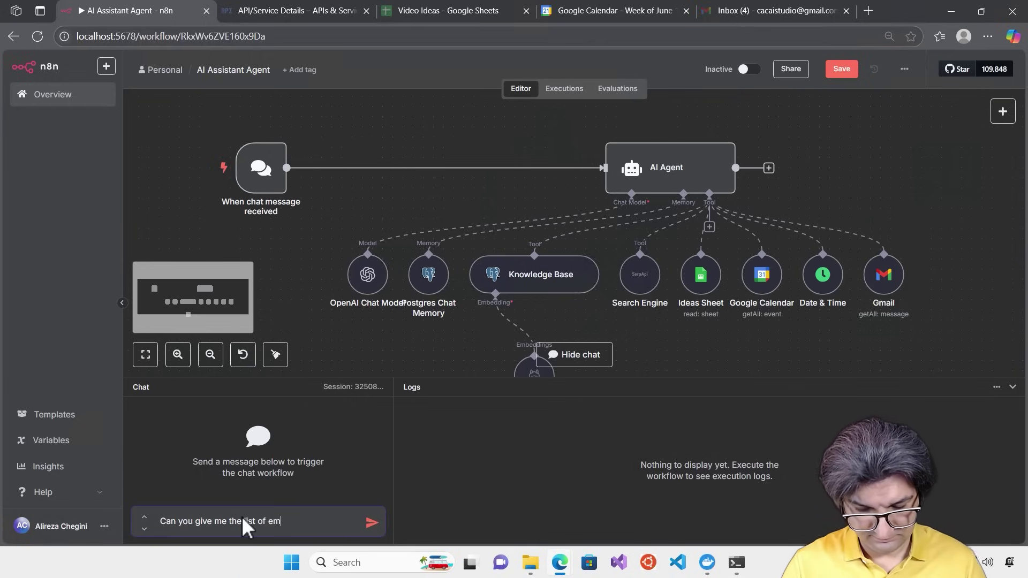
type("ails tit")
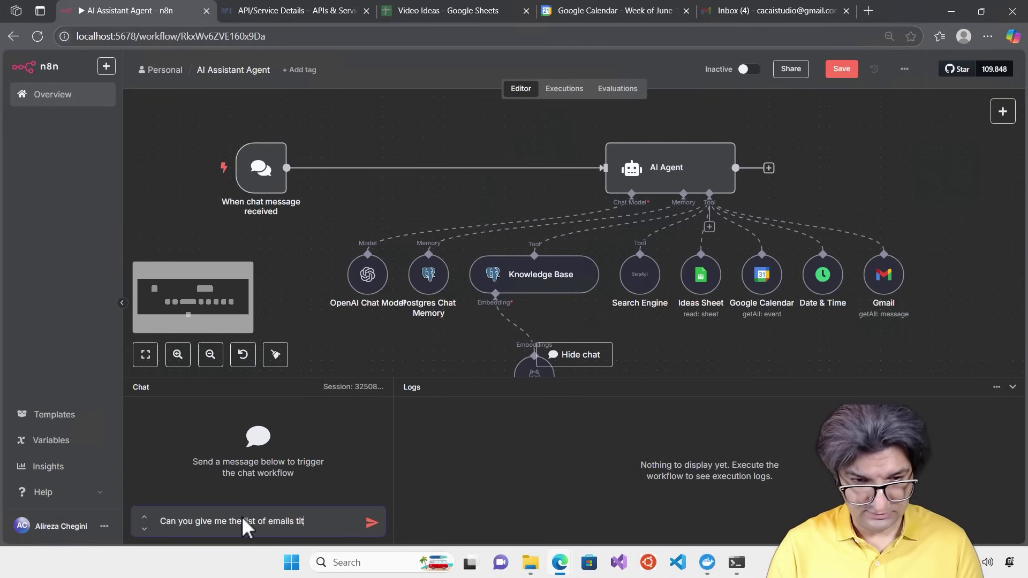
type("le I have?")
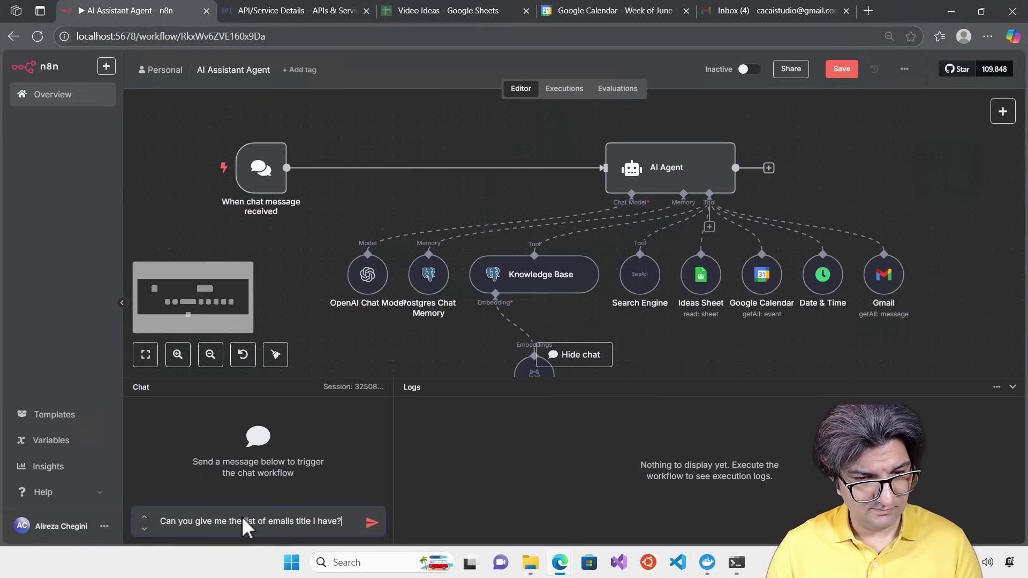
key("Return")
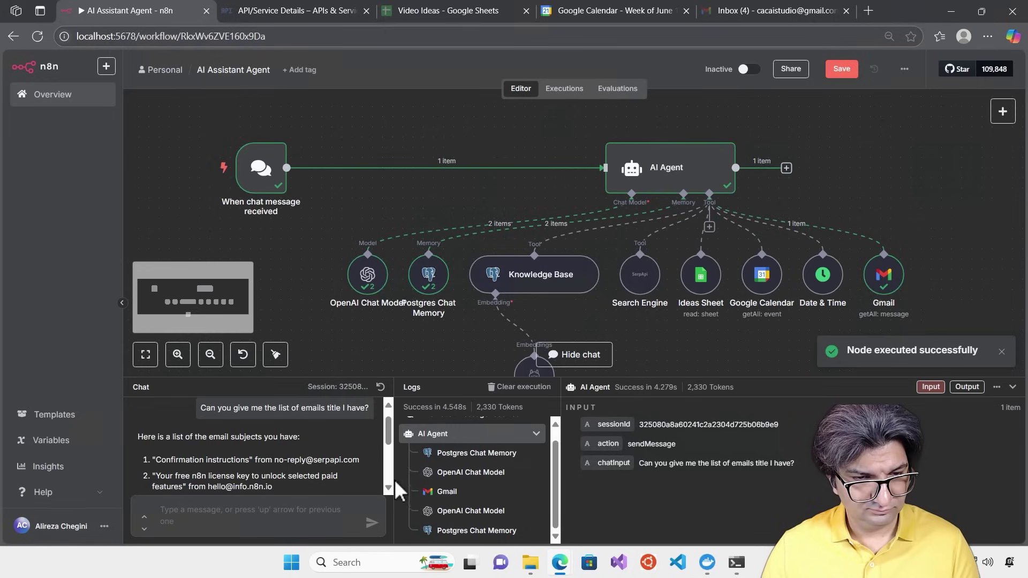
left_click_drag(388, 428, 389, 458)
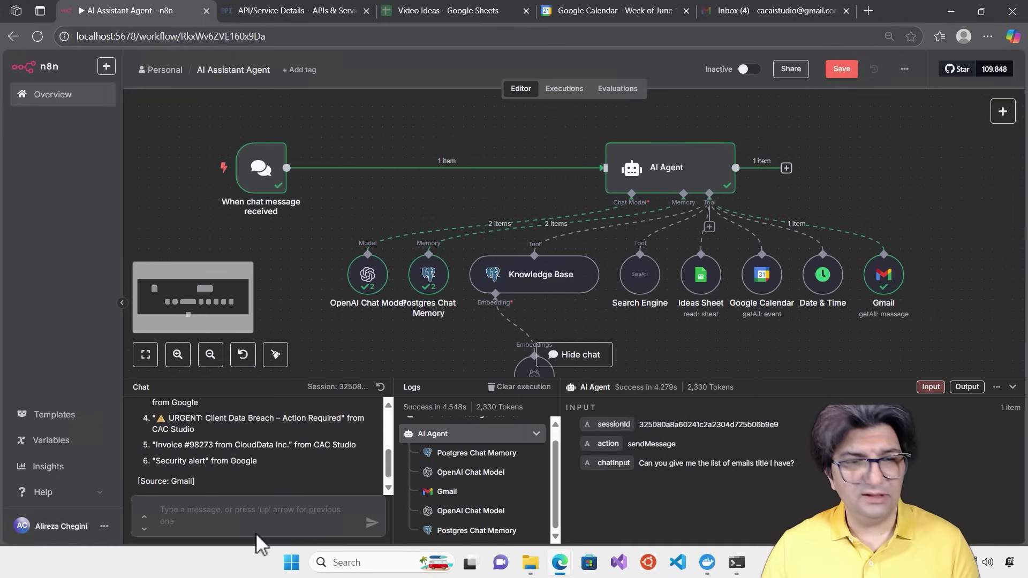
left_click(754, 12)
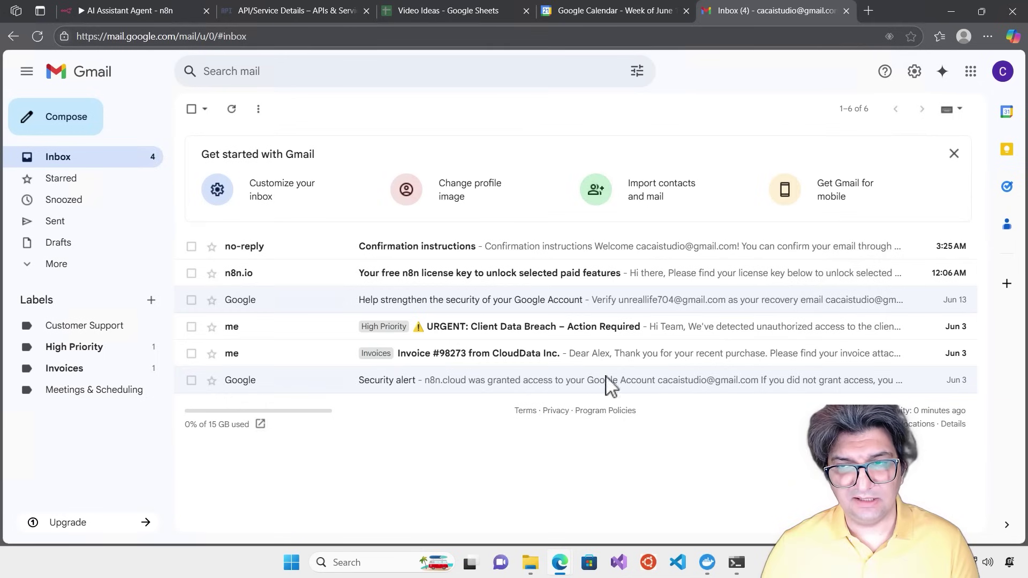
left_click(122, 15)
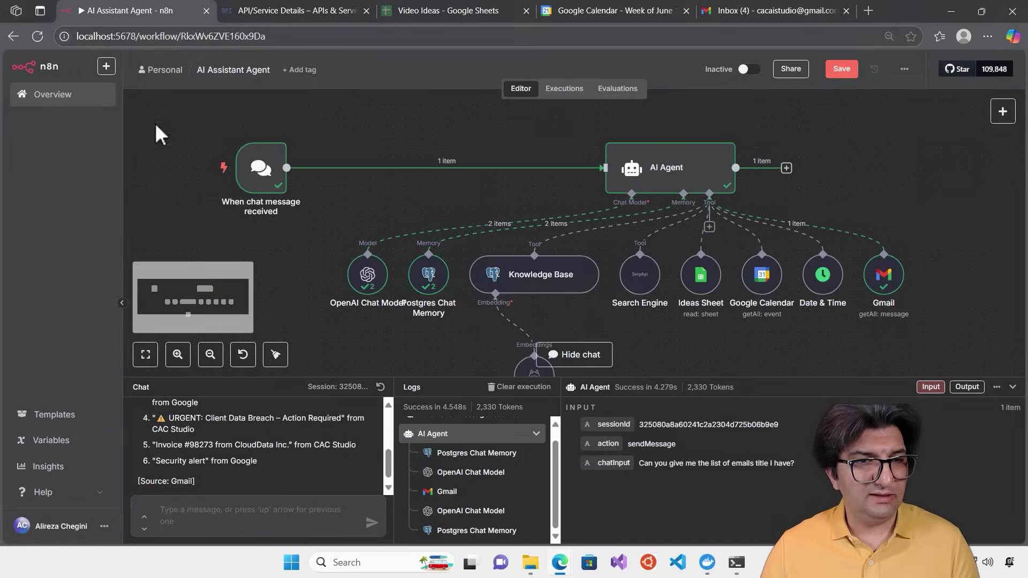
Send the agent 'Is there anything urgent I need to pick up from my email', fixing the typo first
left_click(220, 516)
type("Is there ")
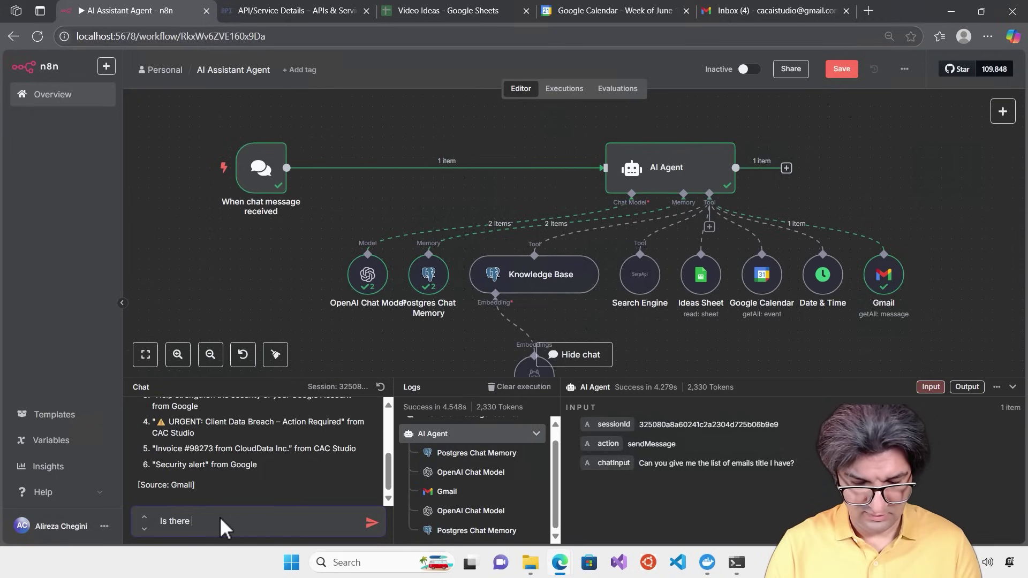
type("anything urgent In eed to pick up from my emails?")
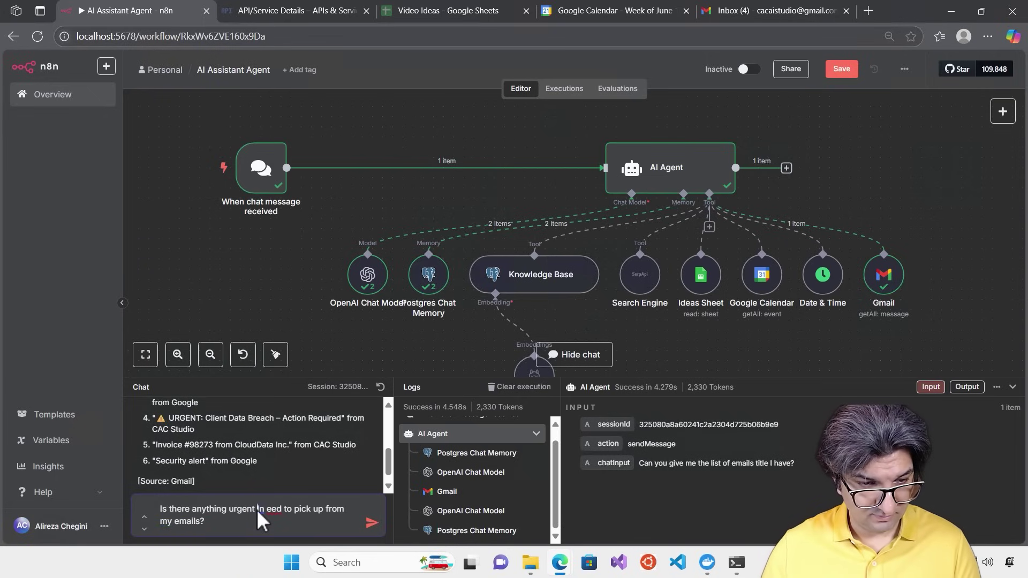
left_click(258, 509)
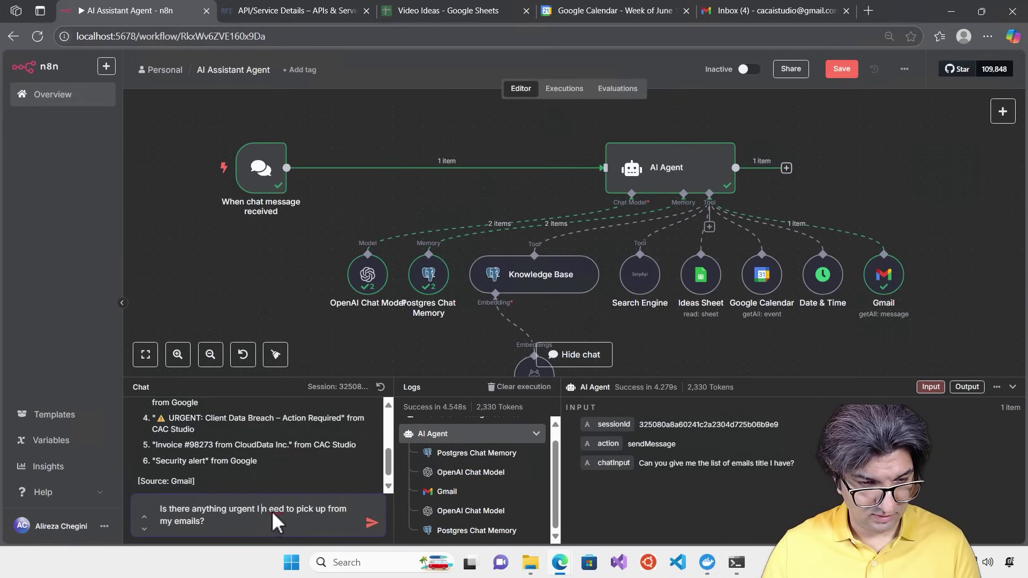
left_click(272, 511)
key("BackSpace")
key("Return")
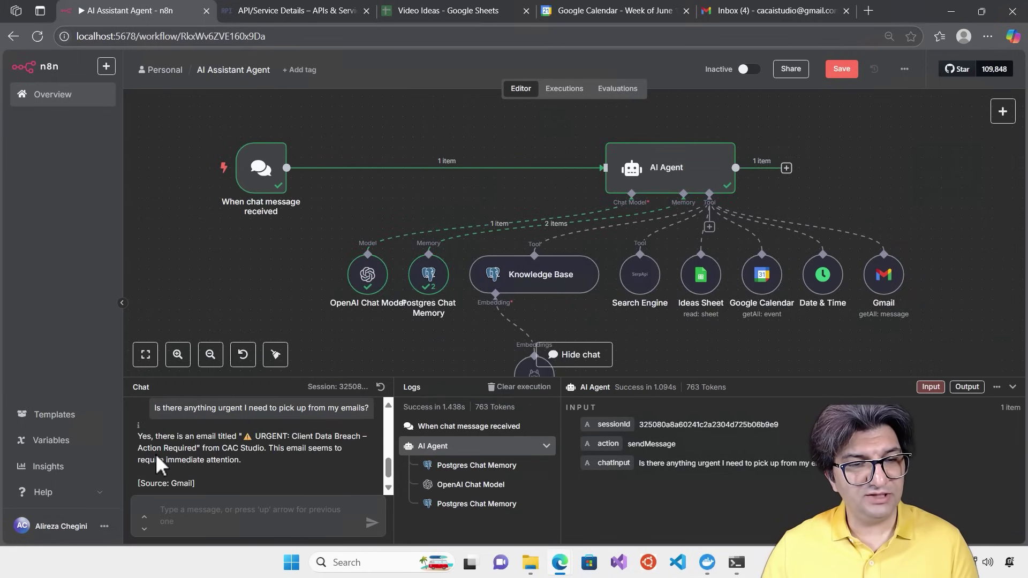
Check the URGENT: Client Data Breach reply against Gmail, then shift the canvas and move the OpenAI Chat Model node left
scroll(321, 450, "down", 1)
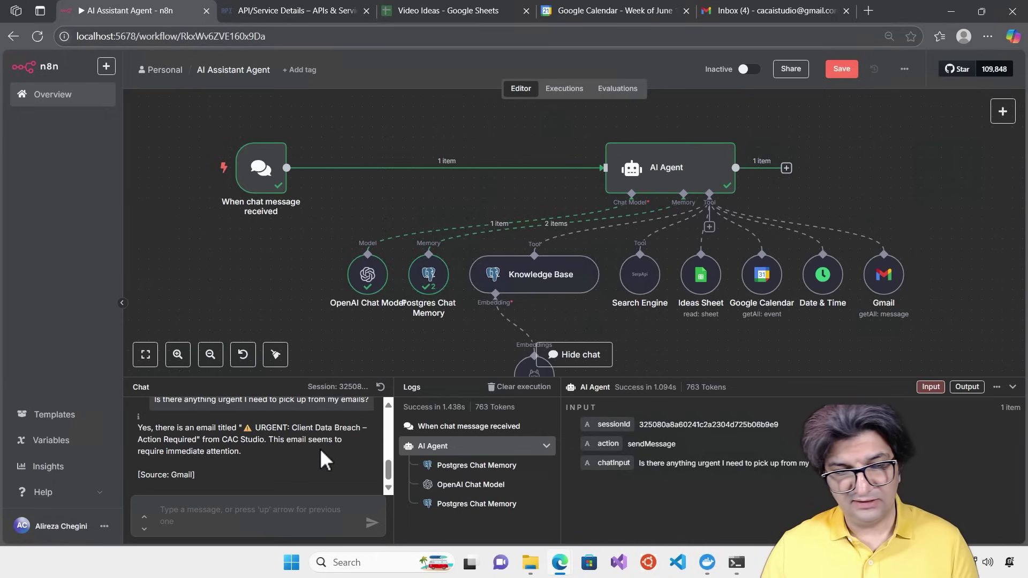
left_click_drag(172, 459, 139, 428)
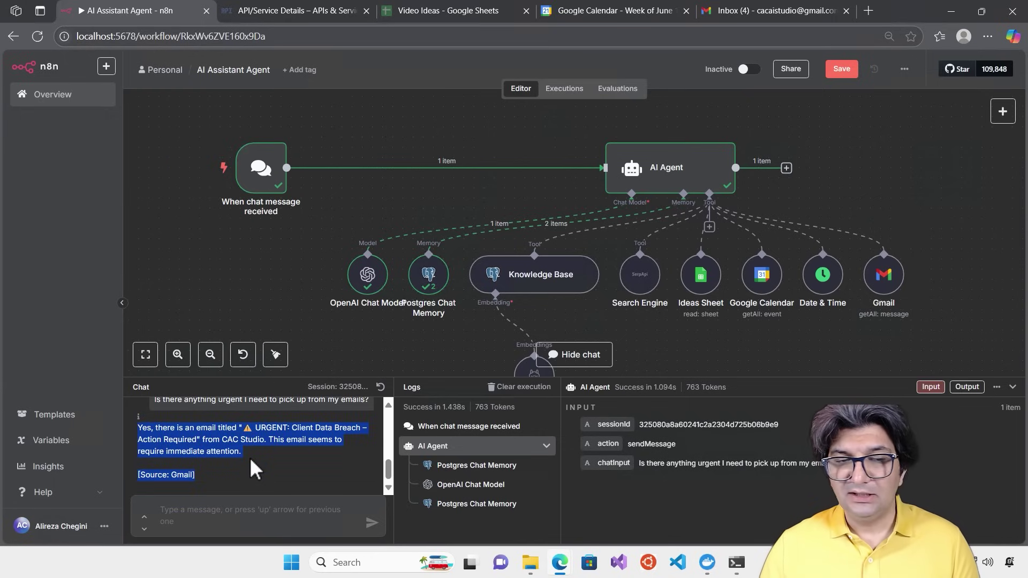
left_click_drag(626, 378, 627, 420)
left_click(746, 15)
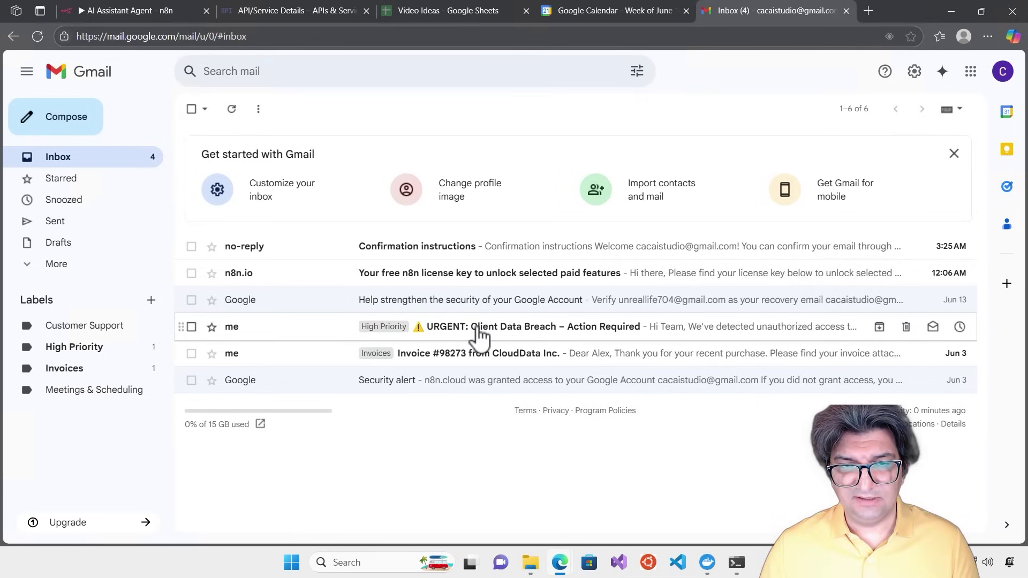
left_click(109, 15)
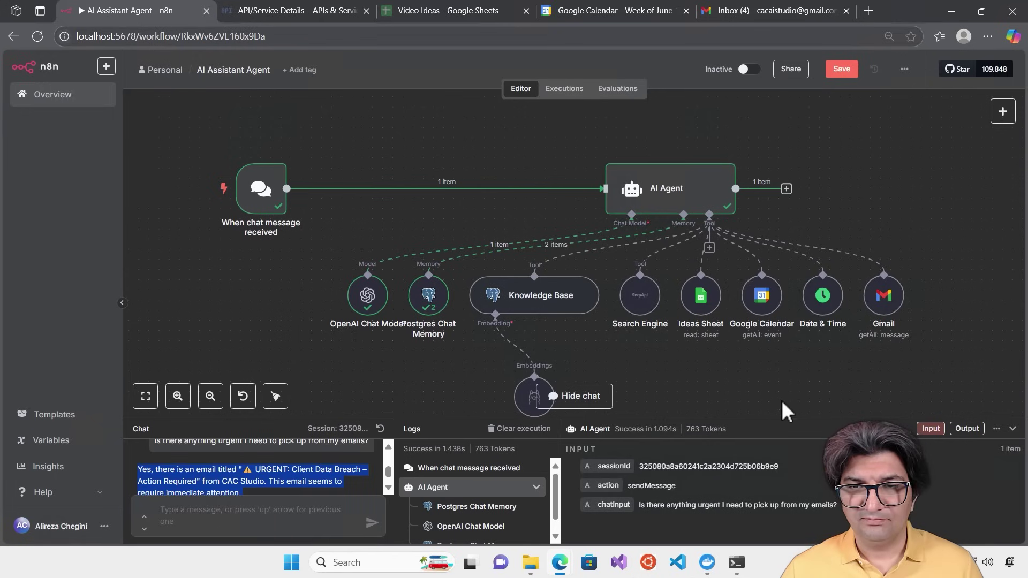
left_click_drag(772, 372, 717, 339)
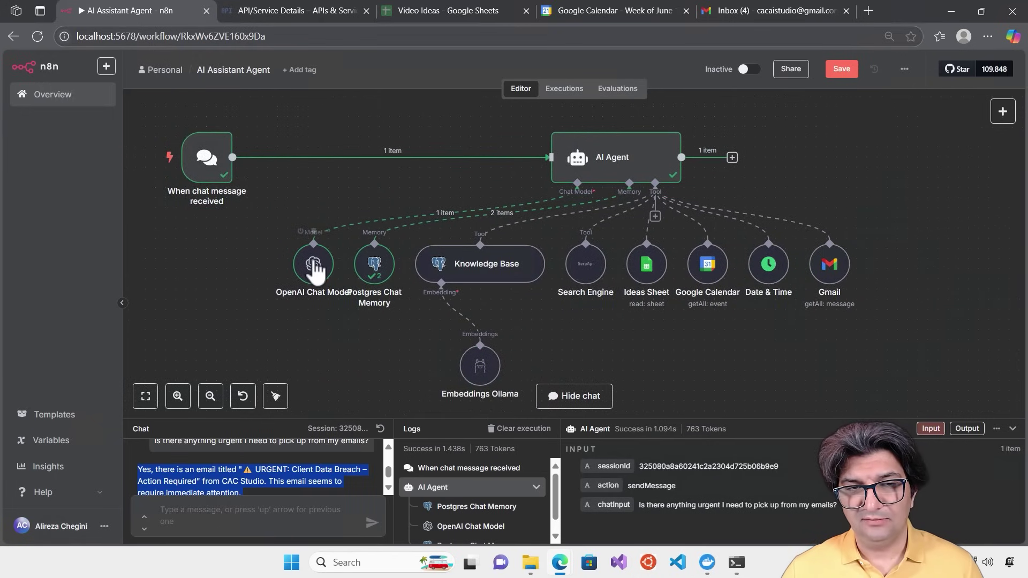
left_click_drag(313, 263, 293, 263)
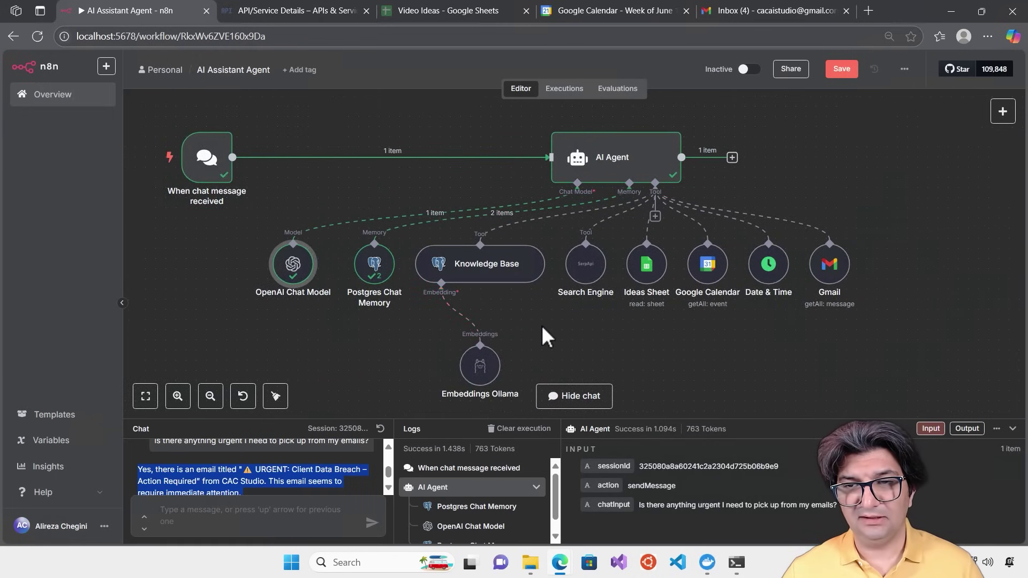
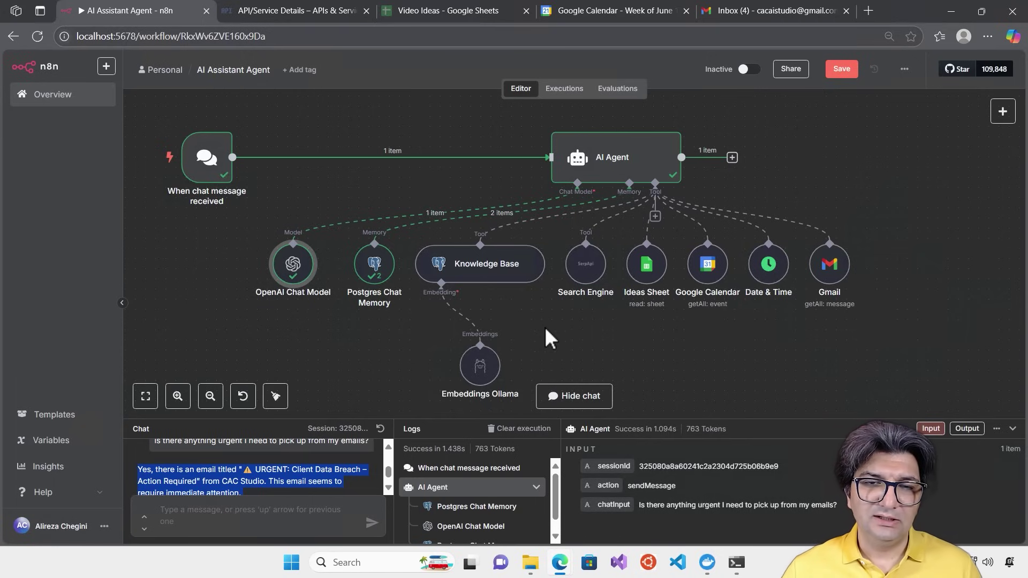
Search Bing for 'render' in a new tab and open Render's Cloud Application Platform homepage
left_click(557, 336)
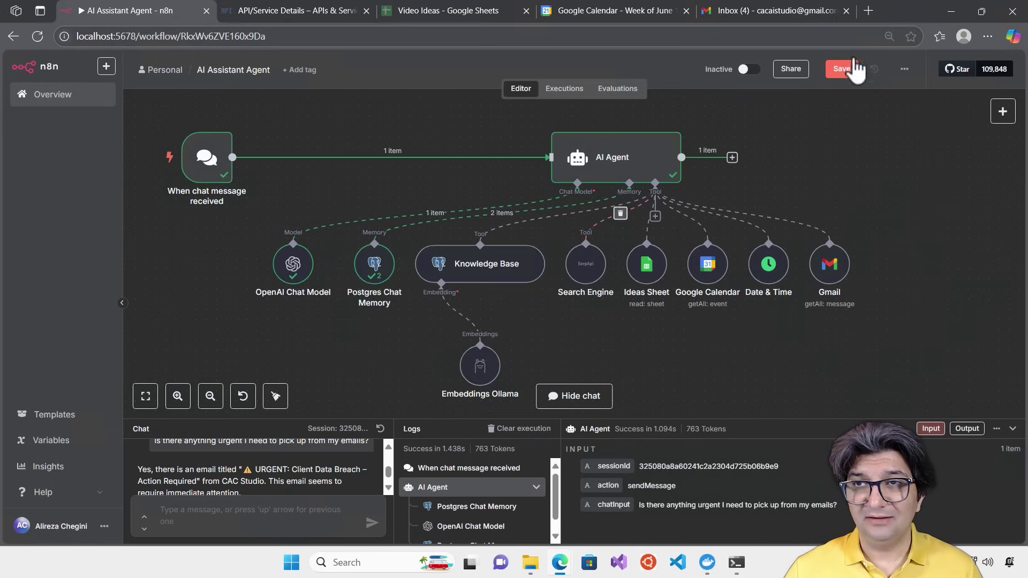
left_click(865, 13)
type("render")
key("Return")
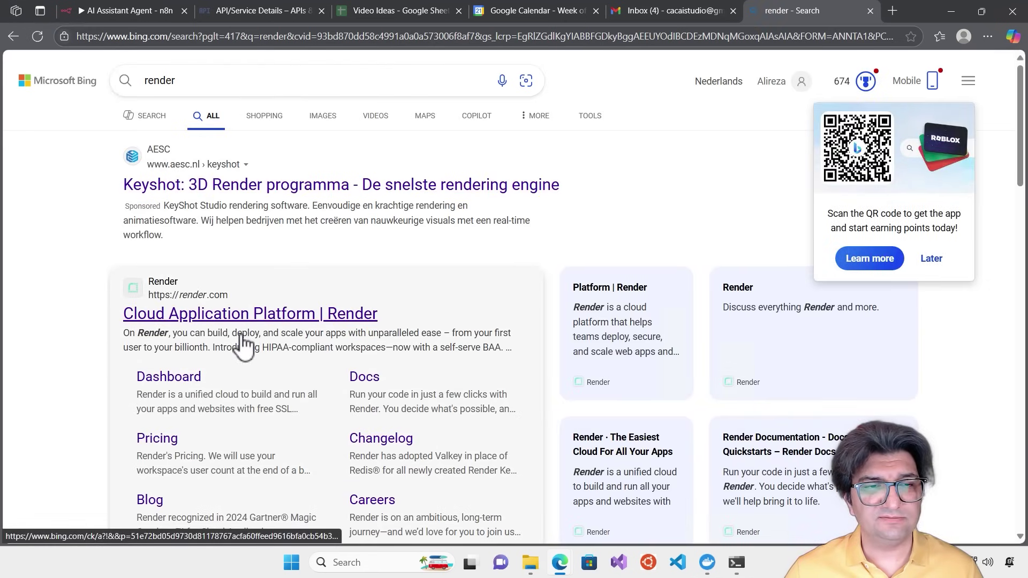
left_click(273, 321)
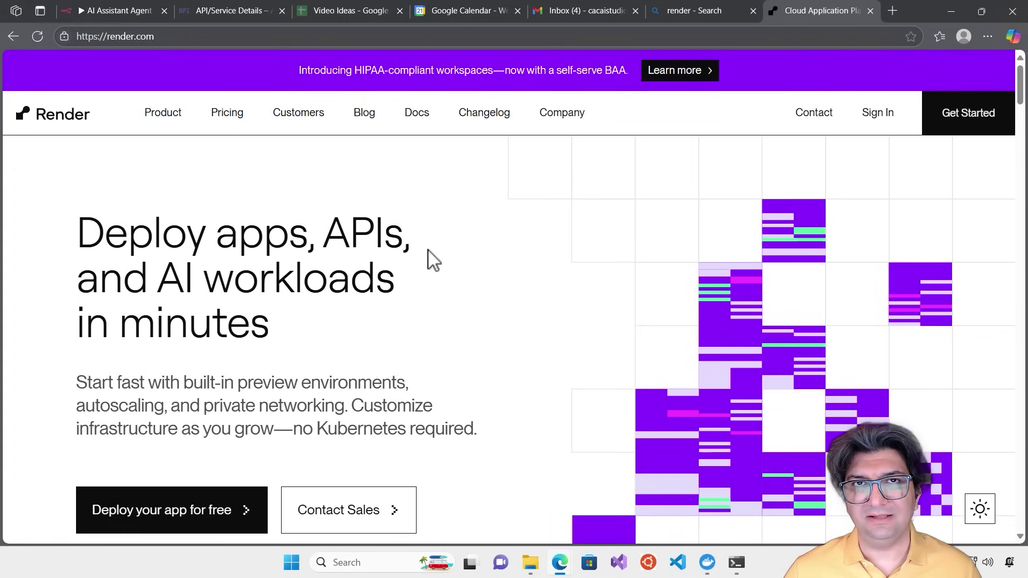
Sign up for Render with a Google account and approve sharing the profile
left_click(960, 123)
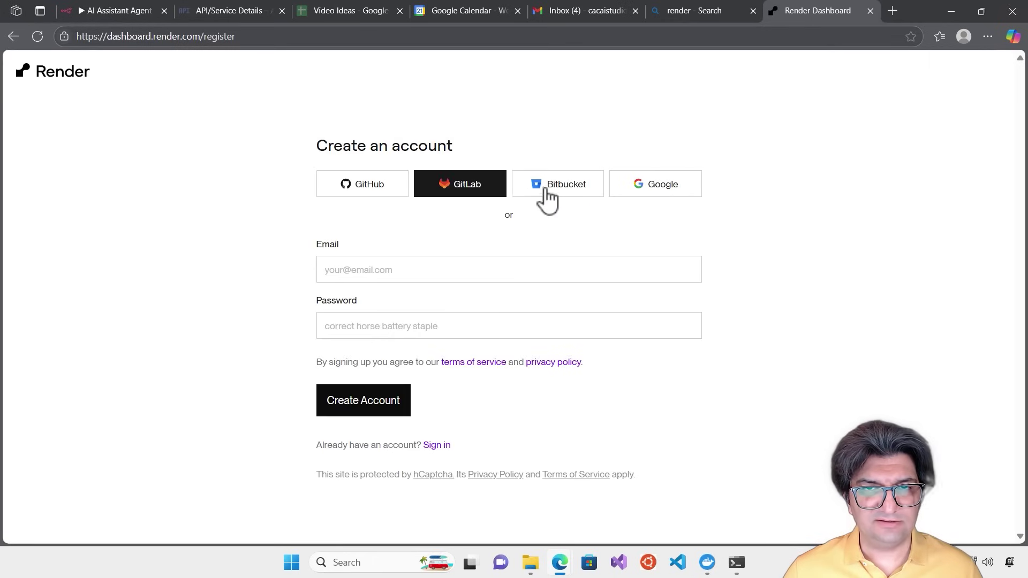
left_click(663, 199)
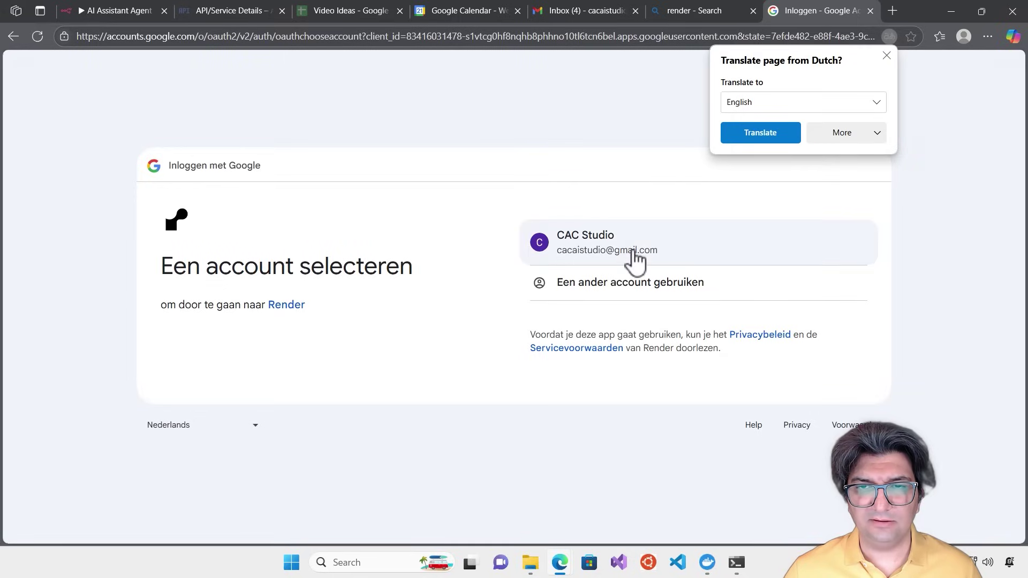
left_click(634, 258)
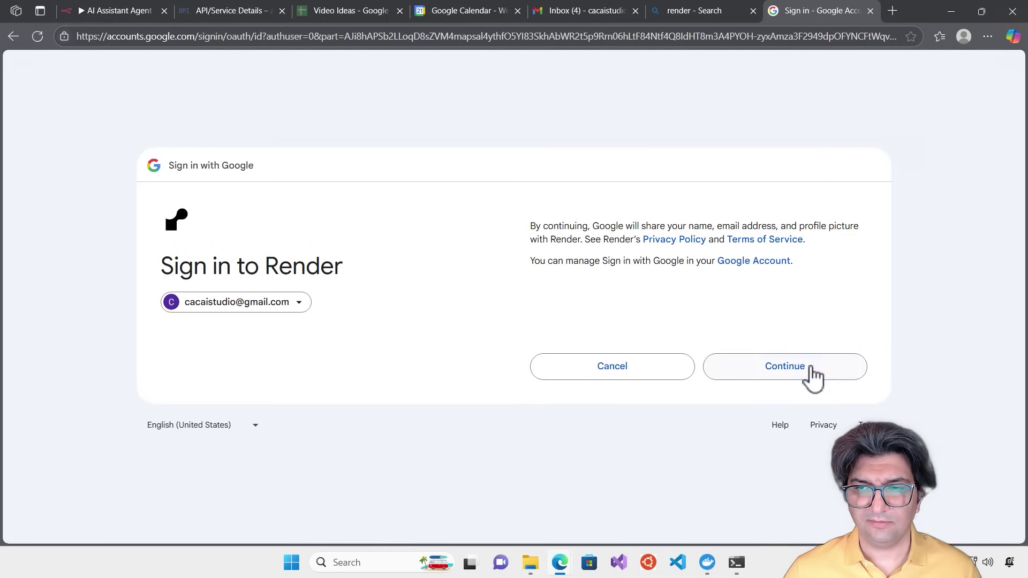
left_click(809, 370)
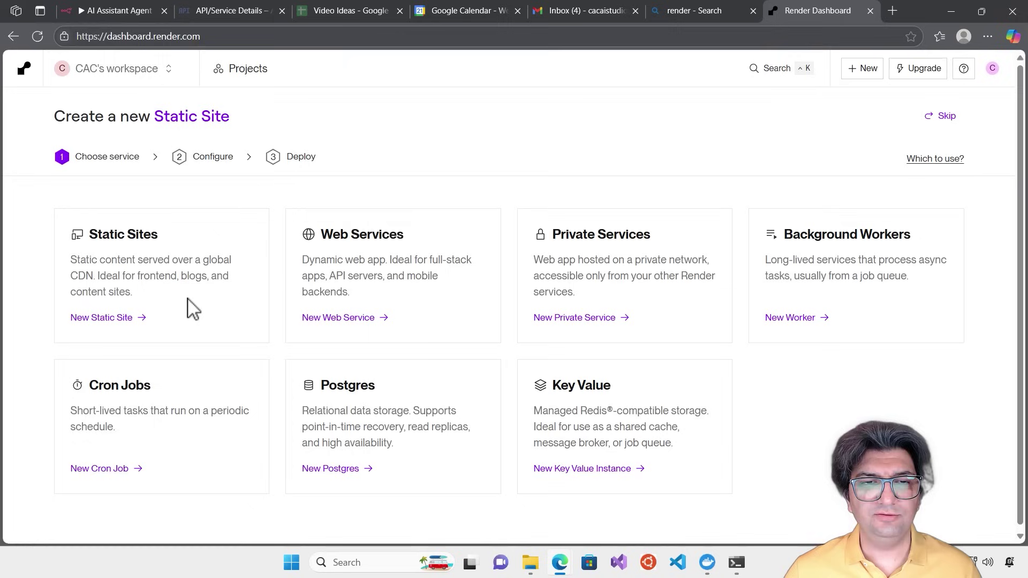
Start a new Web Service from an existing image, entering docker.n8n.io/n8nio/n8n
left_click(359, 321)
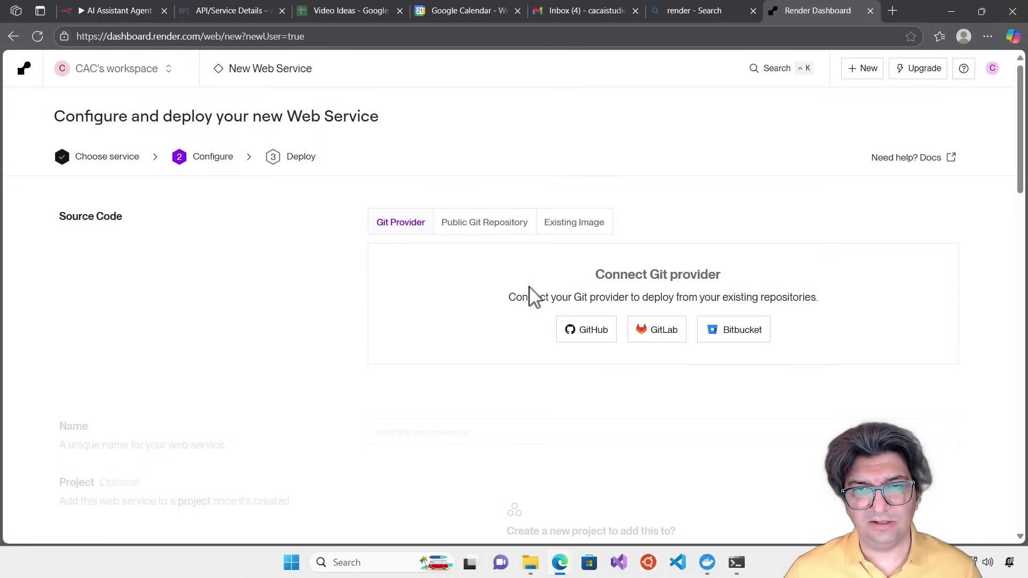
left_click(572, 228)
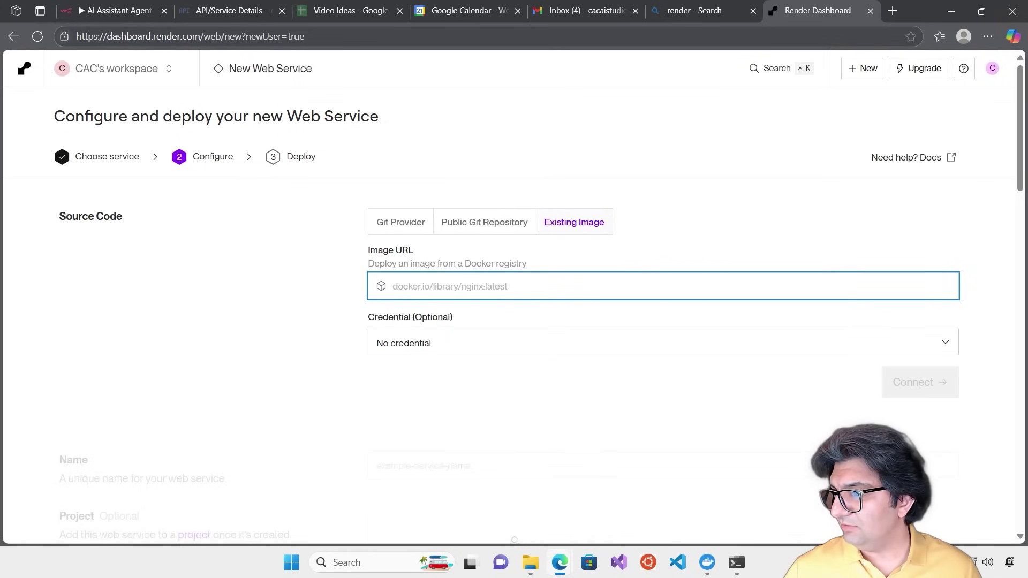
key("ctrl+v")
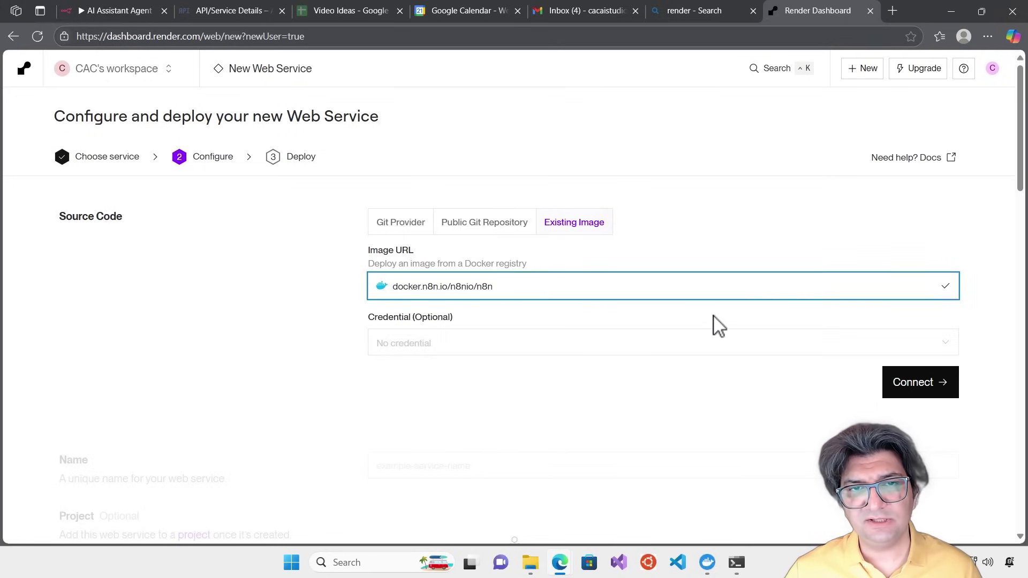
scroll(717, 326, "down", 1)
Connect the n8n image, keep the name n8n, pick the Free instance type, and deploy
left_click(918, 319)
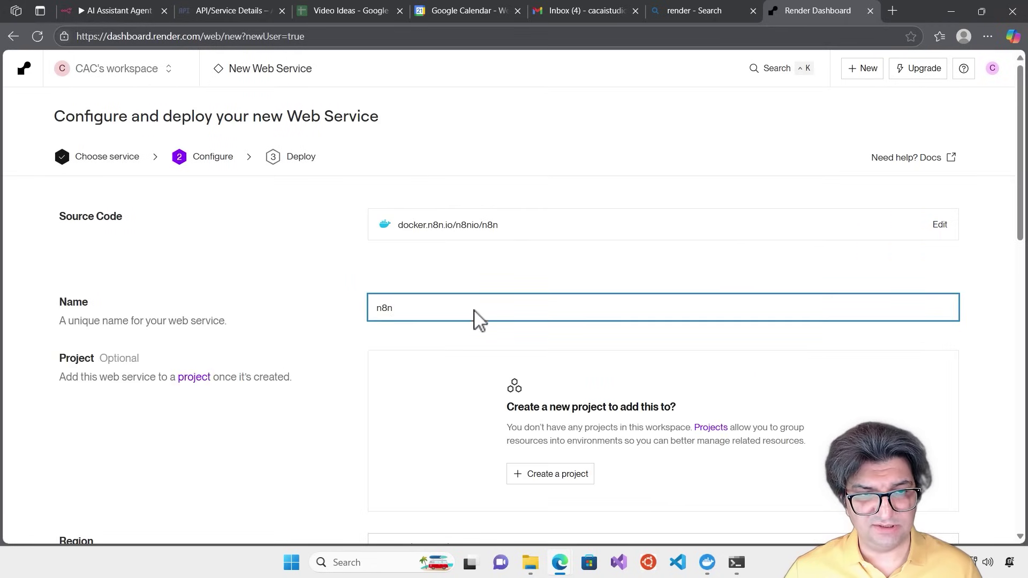
scroll(532, 333, "down", 2)
scroll(757, 321, "down", 4)
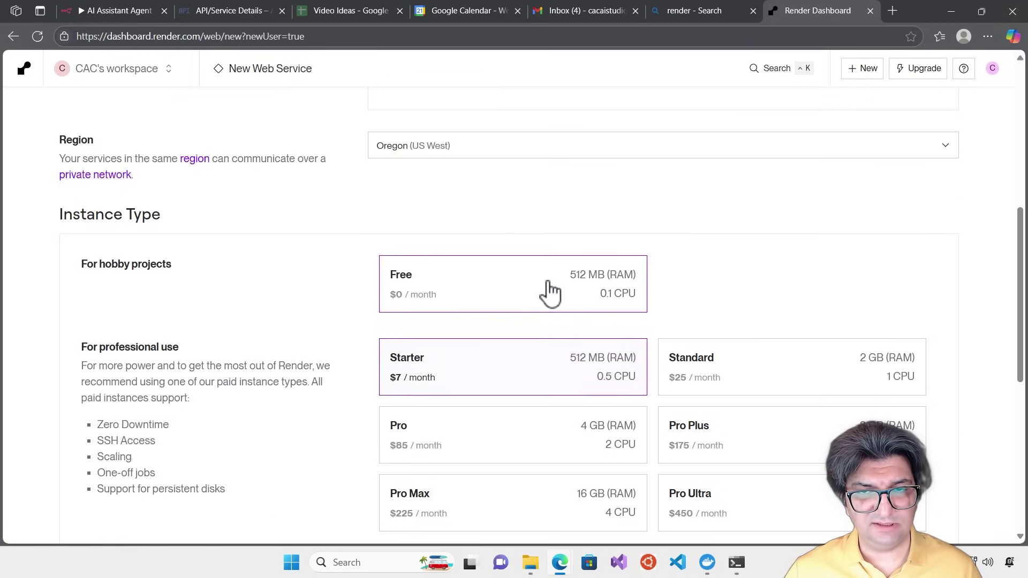
left_click(547, 294)
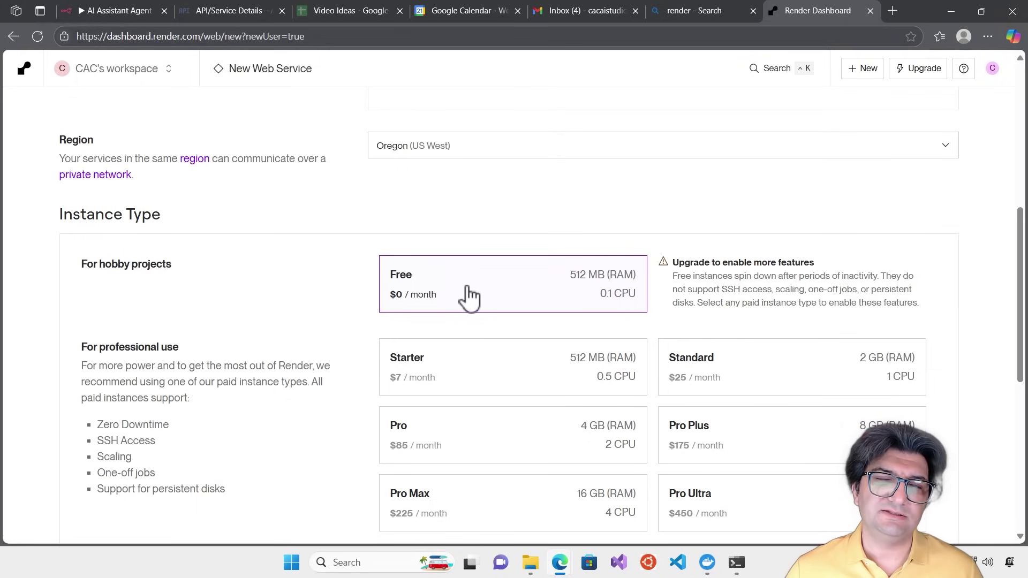
scroll(559, 340, "down", 2)
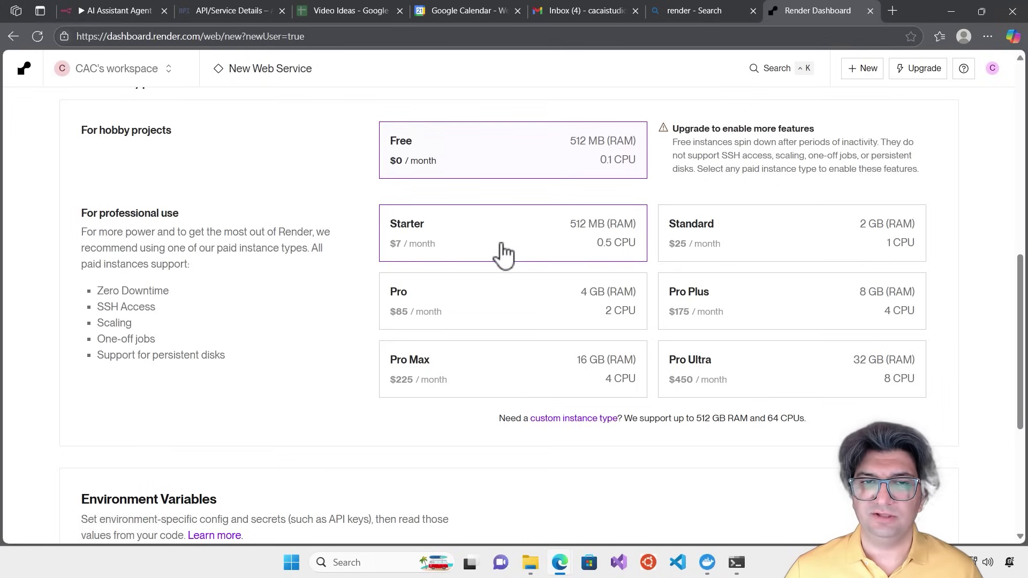
scroll(337, 375, "up", 5)
scroll(666, 412, "up", 5)
scroll(837, 386, "down", 12)
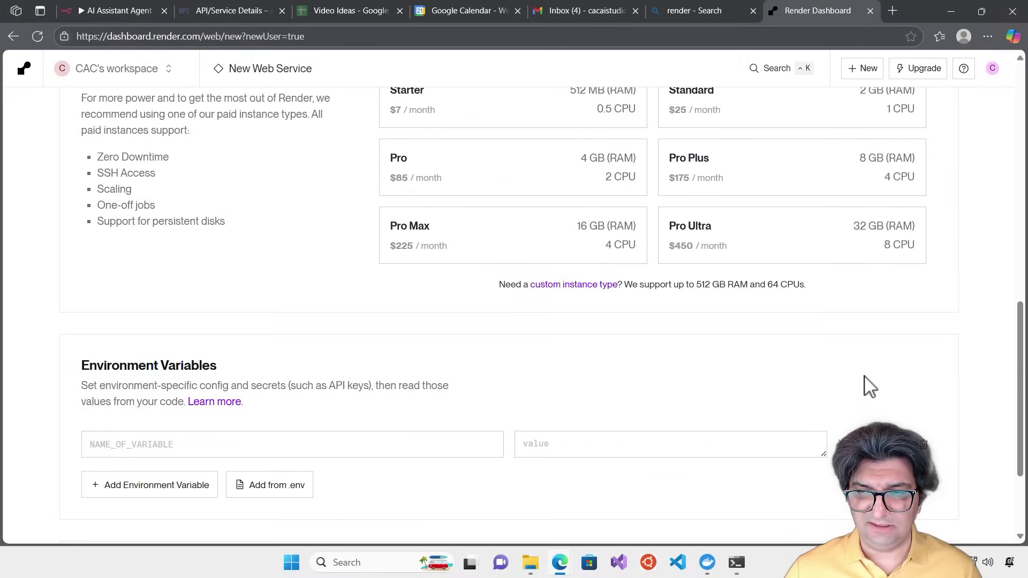
scroll(868, 386, "down", 2)
scroll(763, 378, "down", 1)
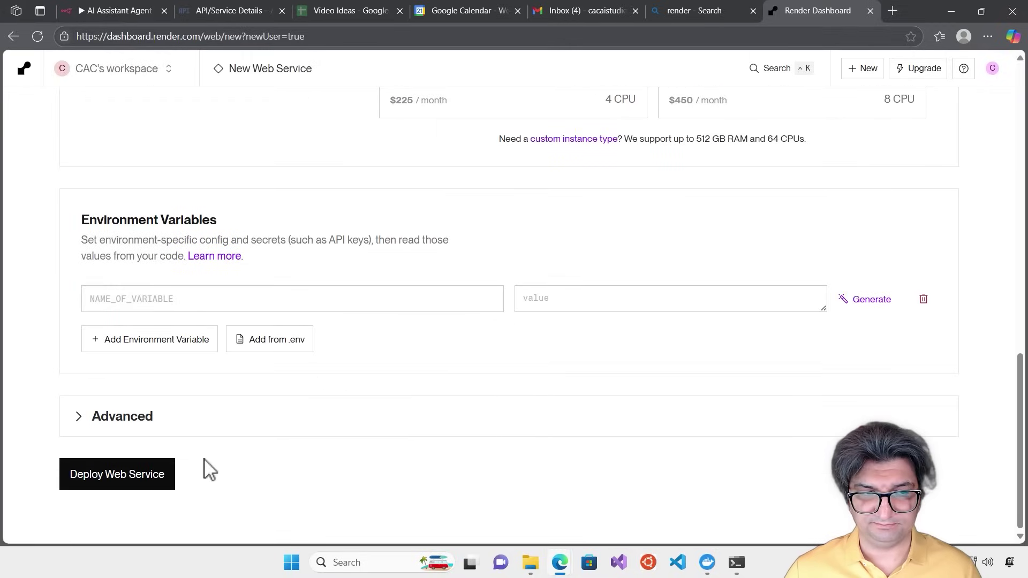
left_click(119, 482)
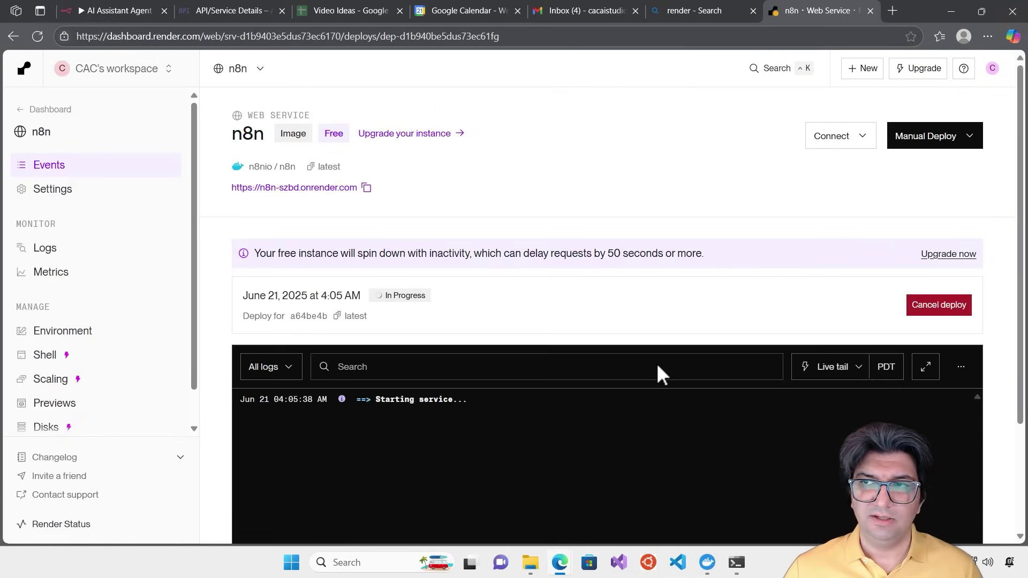
Zoom the page to 90% and follow the deploy logs until the service is live at its onrender.com URL
key("ctrl+minus")
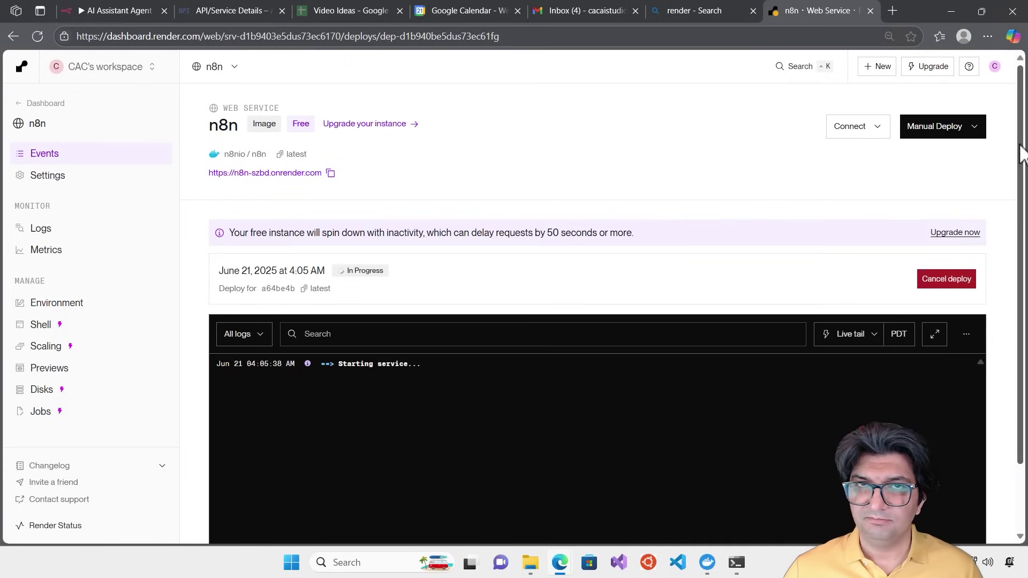
scroll(1020, 153, "down", 2)
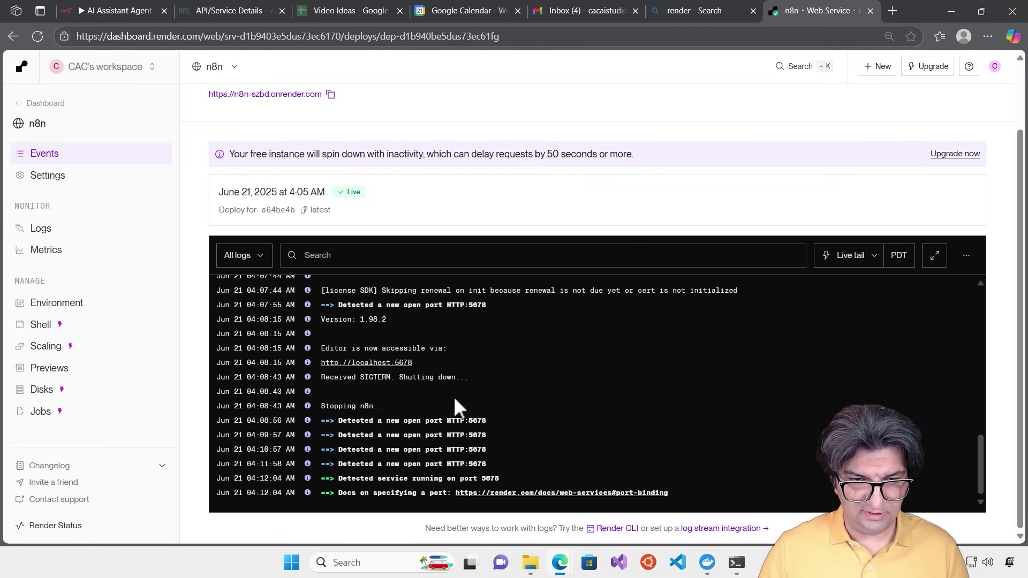
scroll(459, 399, "up", 5)
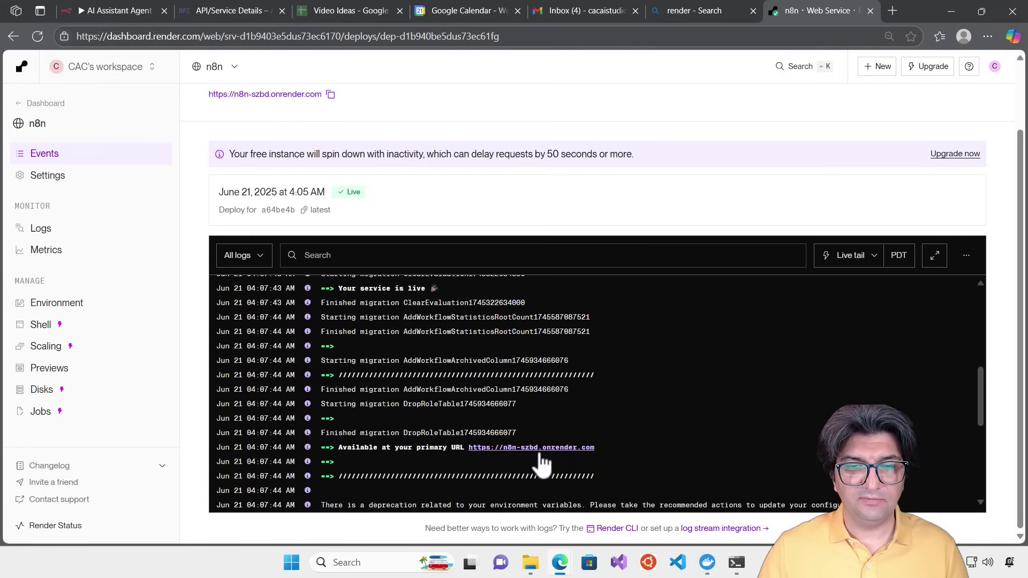
Open the live n8n instance and fill in the owner's email, first name, last name and password
left_click(563, 449)
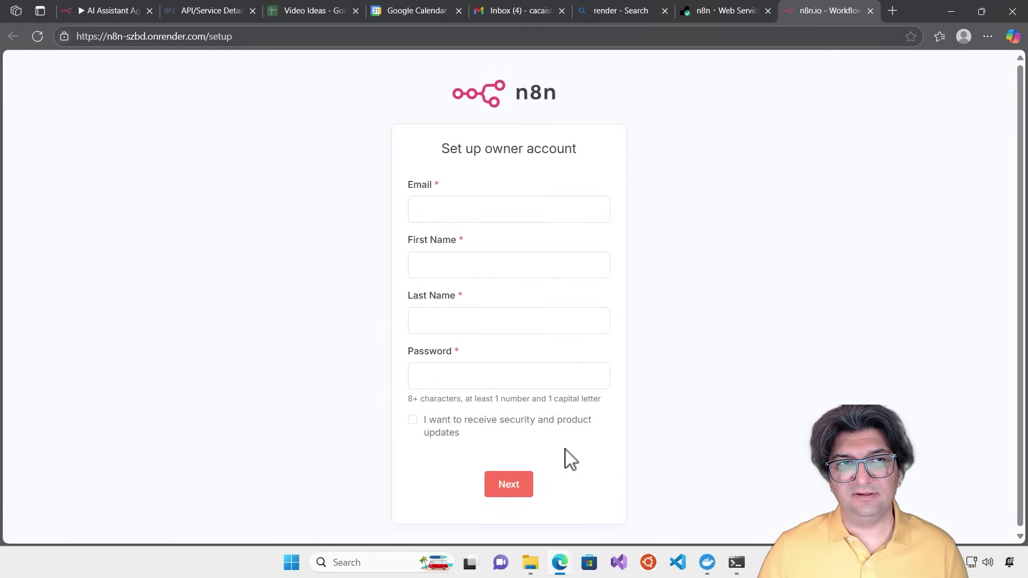
left_click(478, 216)
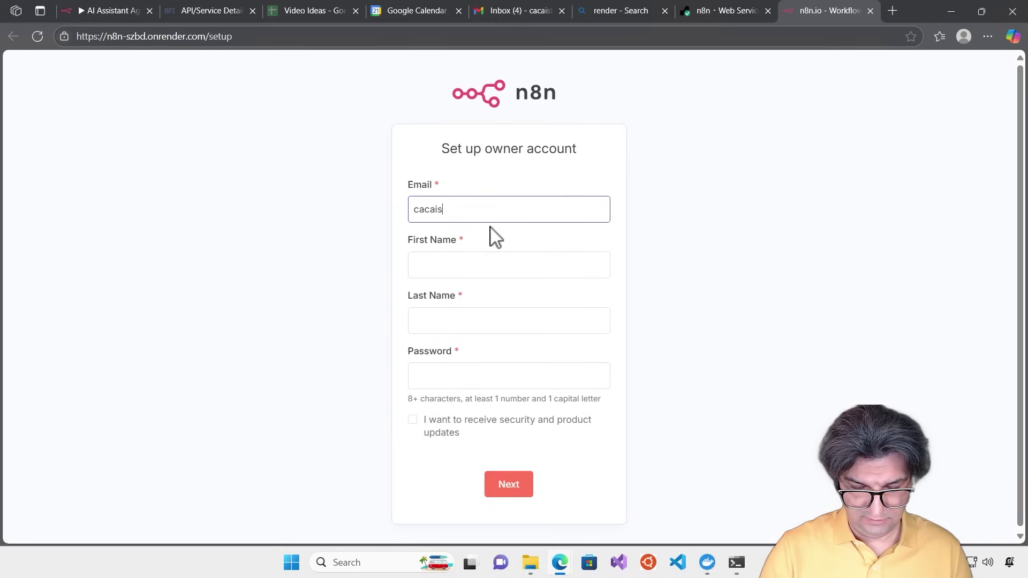
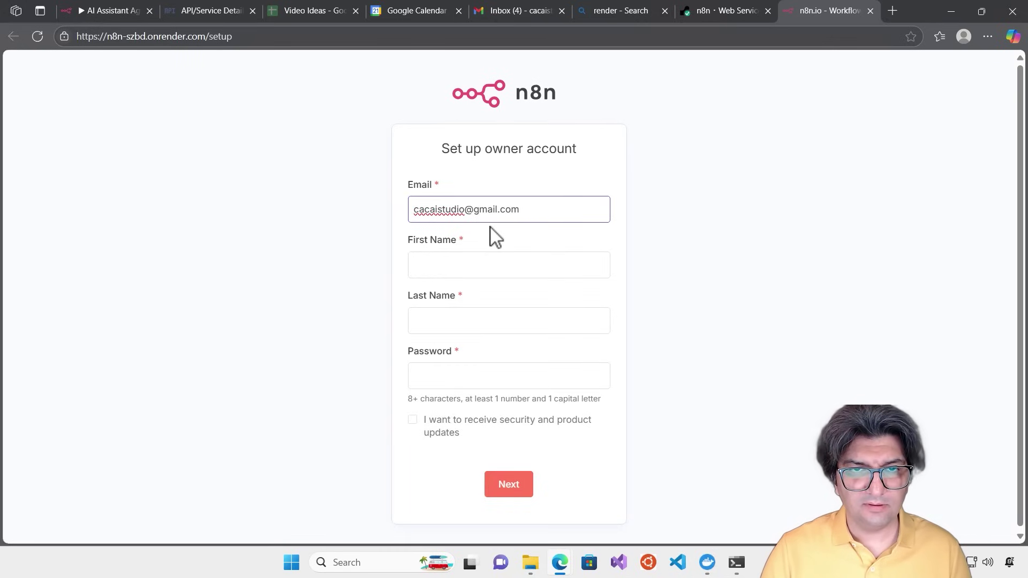
key("Tab")
type("Alireza")
key("Tab")
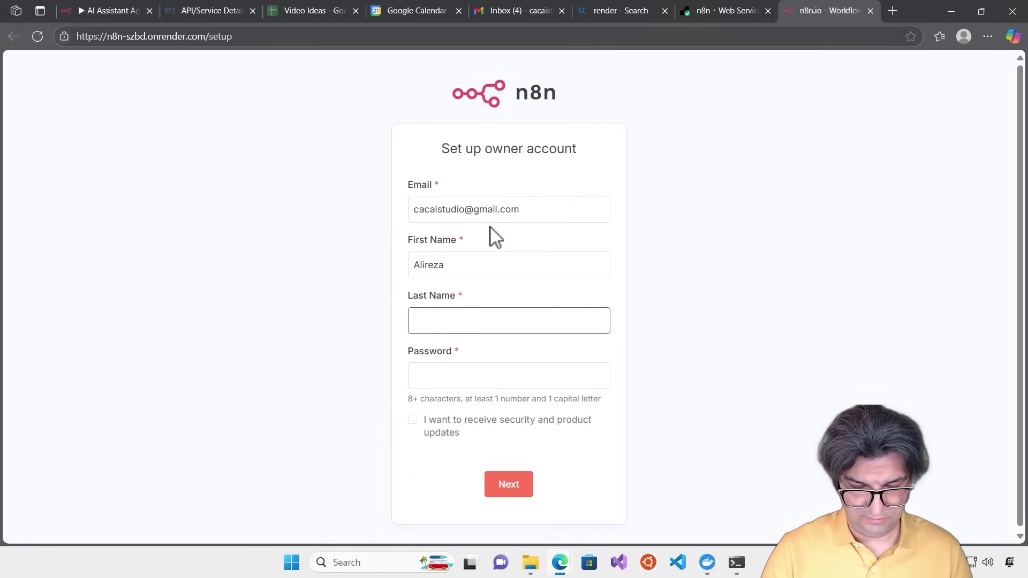
type("Chegini")
key("Tab")
type("•")
key("shift+Tab")
key("Tab")
type("••••••")
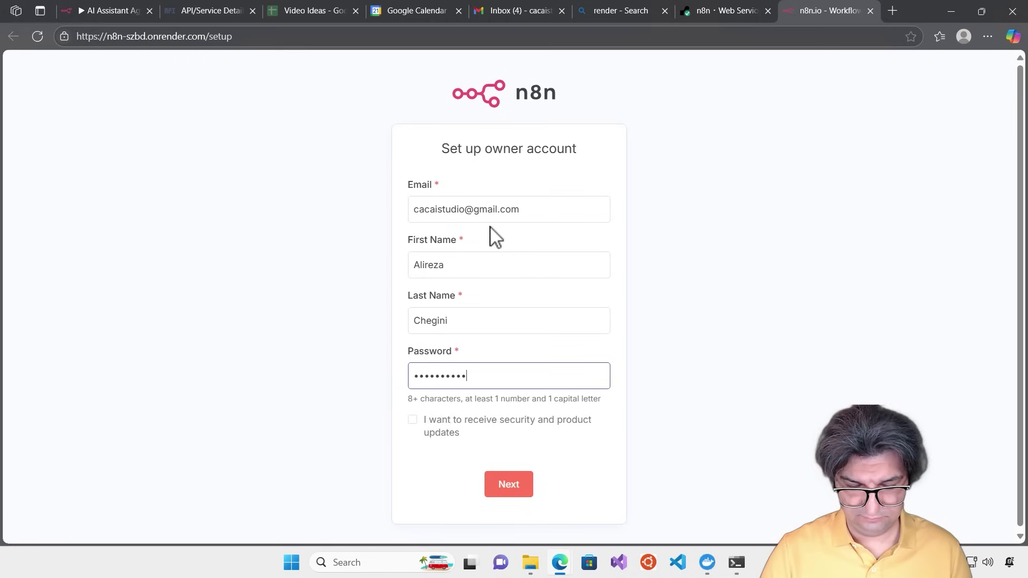
Submit the owner account, then answer Software as a service, Business Owner and Myself in the survey
left_click(509, 488)
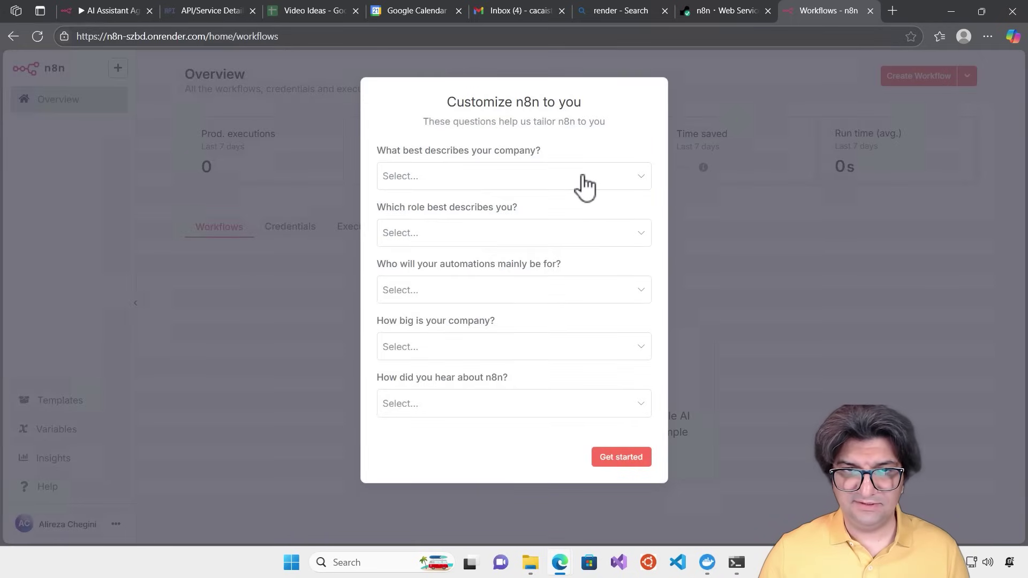
left_click(585, 182)
left_click(507, 217)
left_click(464, 239)
left_click(455, 271)
left_click(446, 299)
left_click(448, 327)
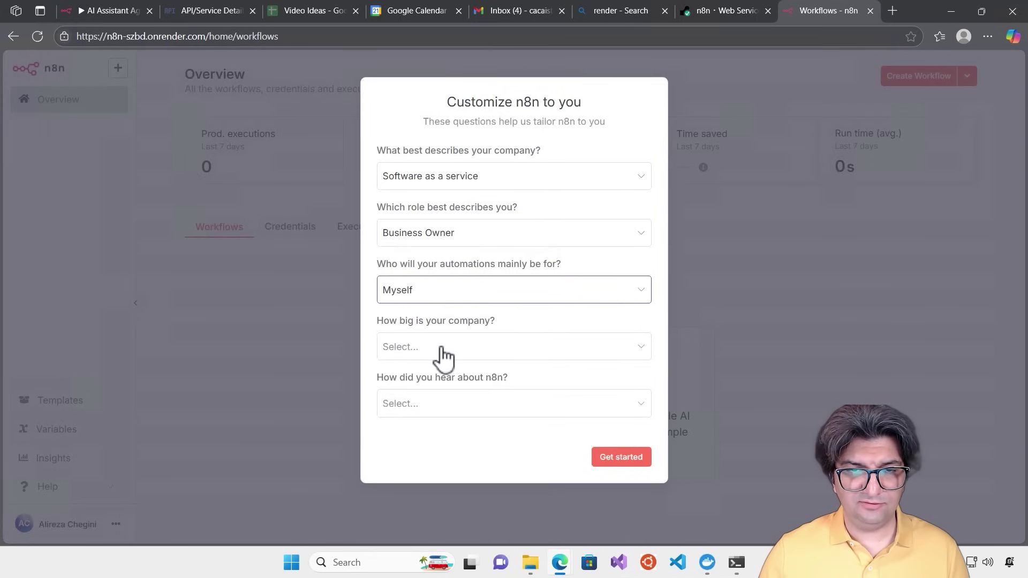
Answer Less than 20 people and Google, submit the survey, and skip the free license offer
left_click(442, 353)
left_click(436, 389)
left_click(461, 412)
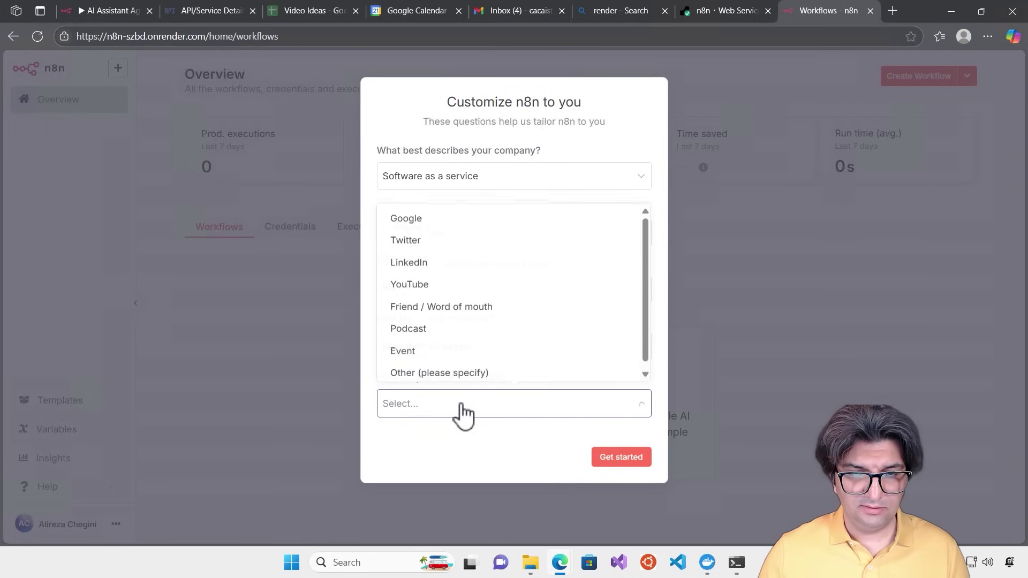
left_click(464, 225)
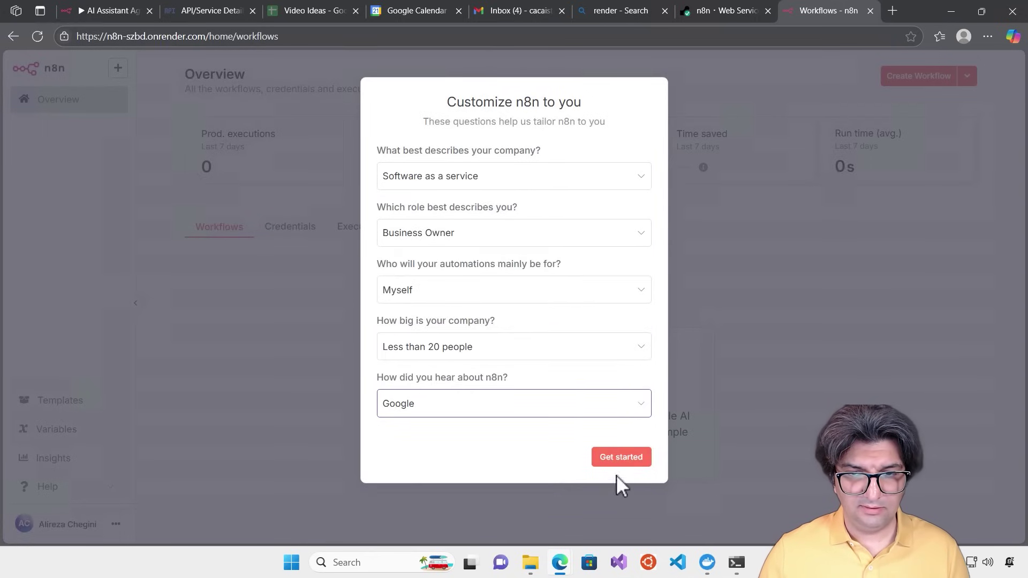
left_click(616, 458)
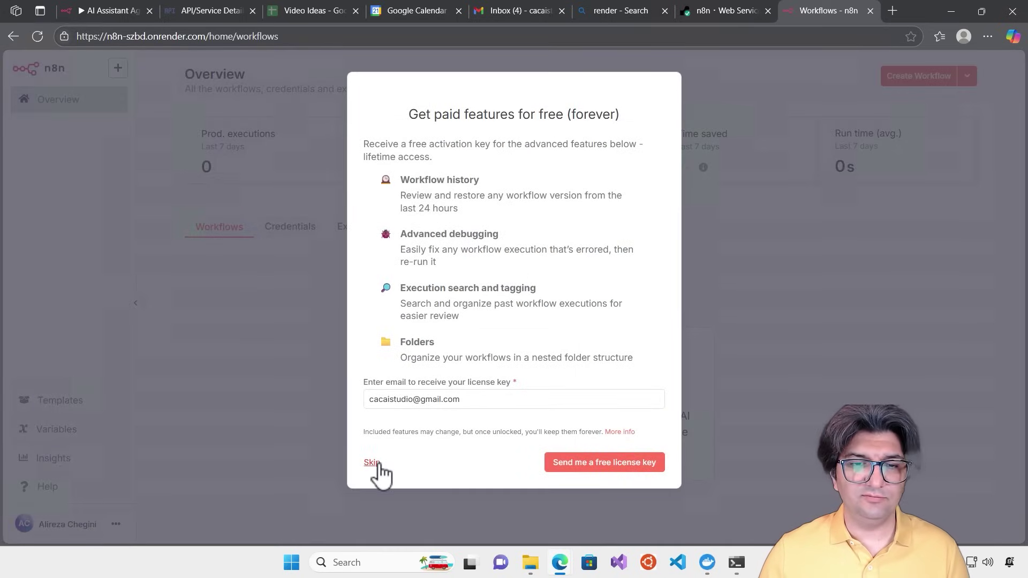
left_click(379, 463)
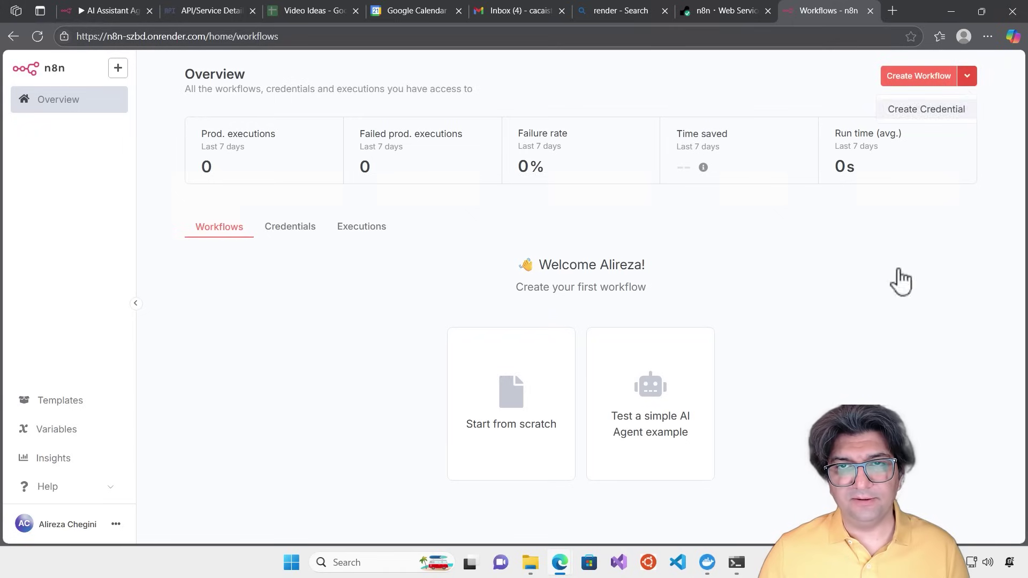
Create a new empty workflow on the hosted n8n, briefly comparing with the local AI Assistant Agent tab
left_click(906, 78)
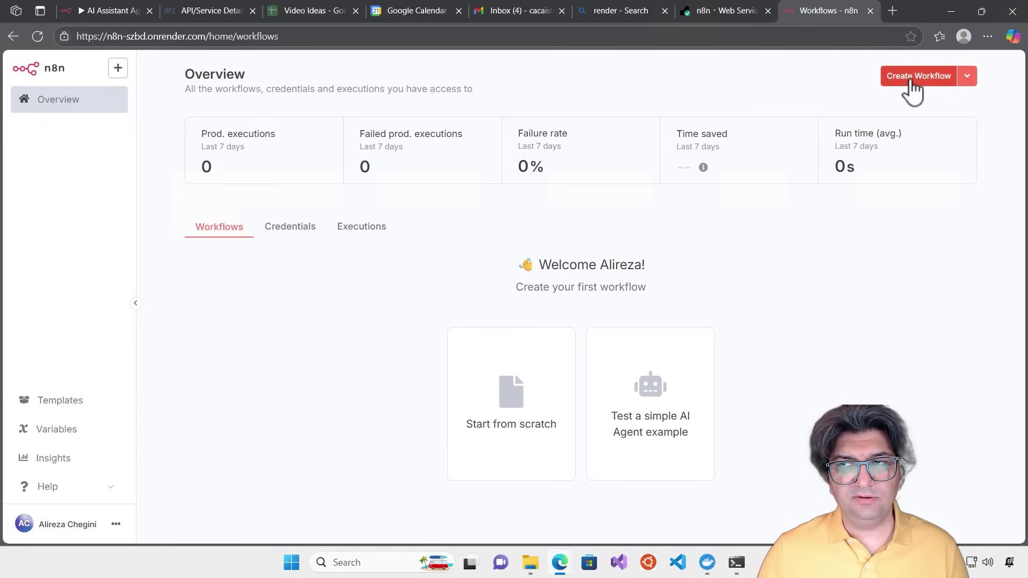
left_click(888, 79)
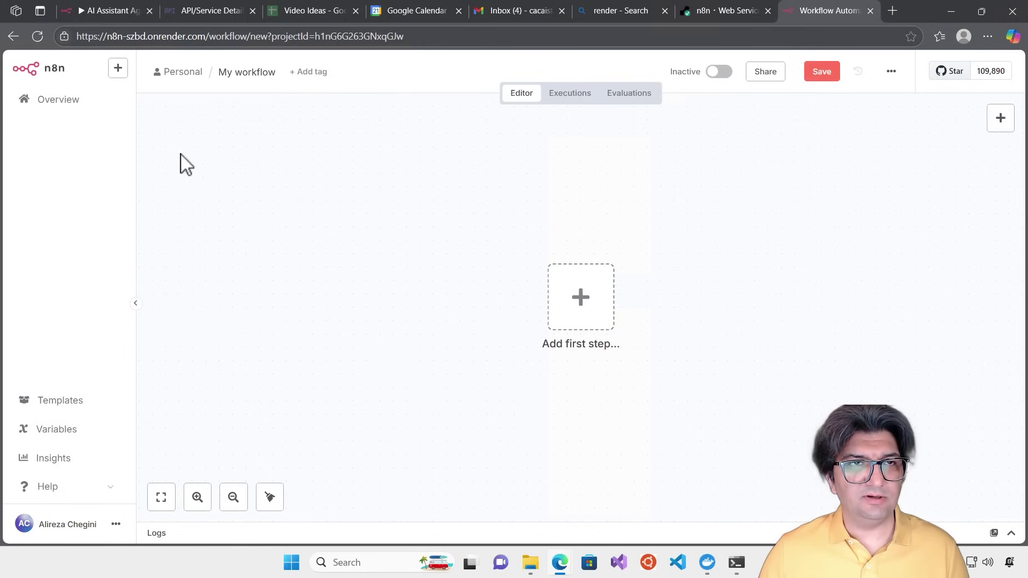
left_click(108, 12)
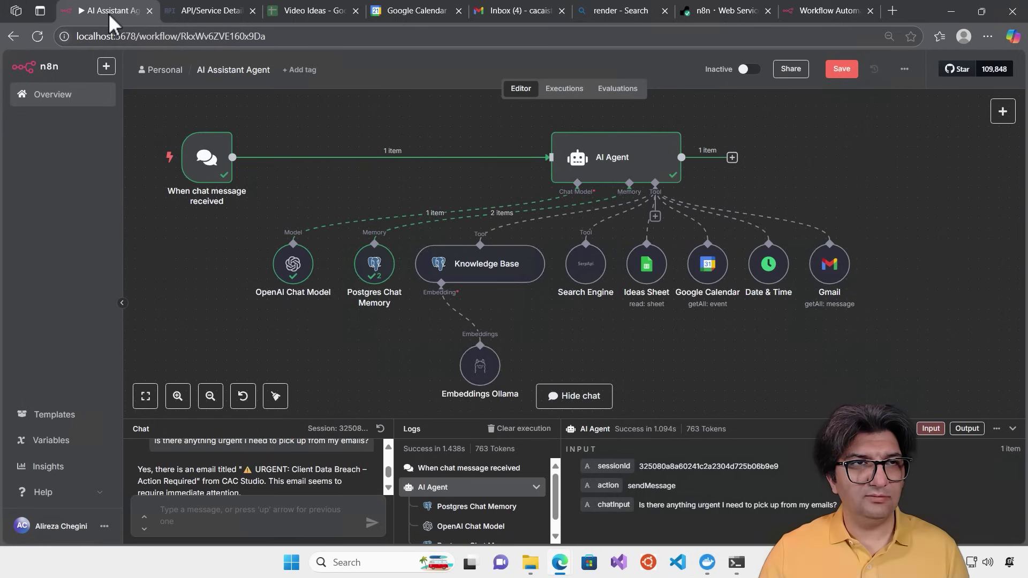
left_click(904, 69)
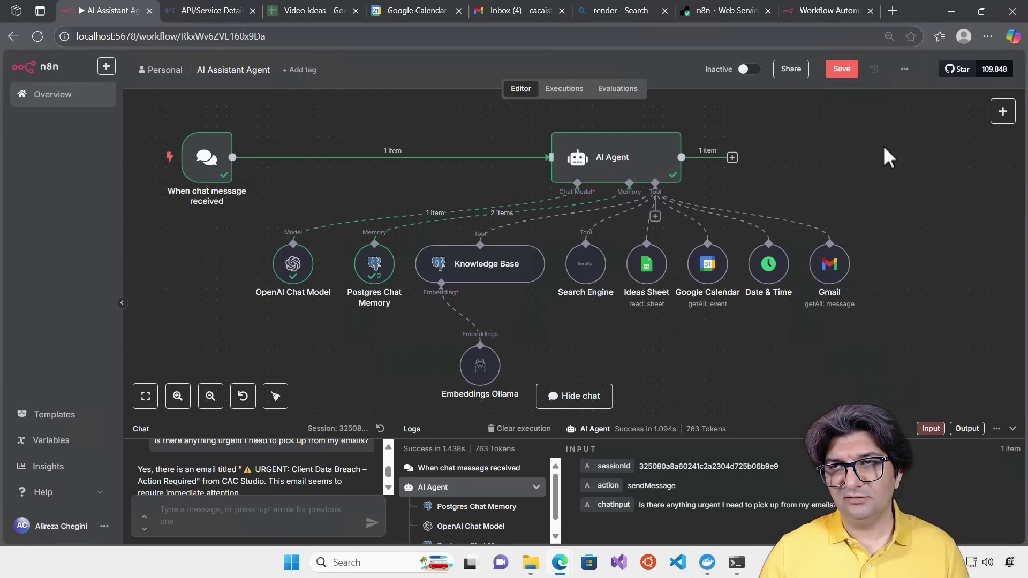
left_click(830, 10)
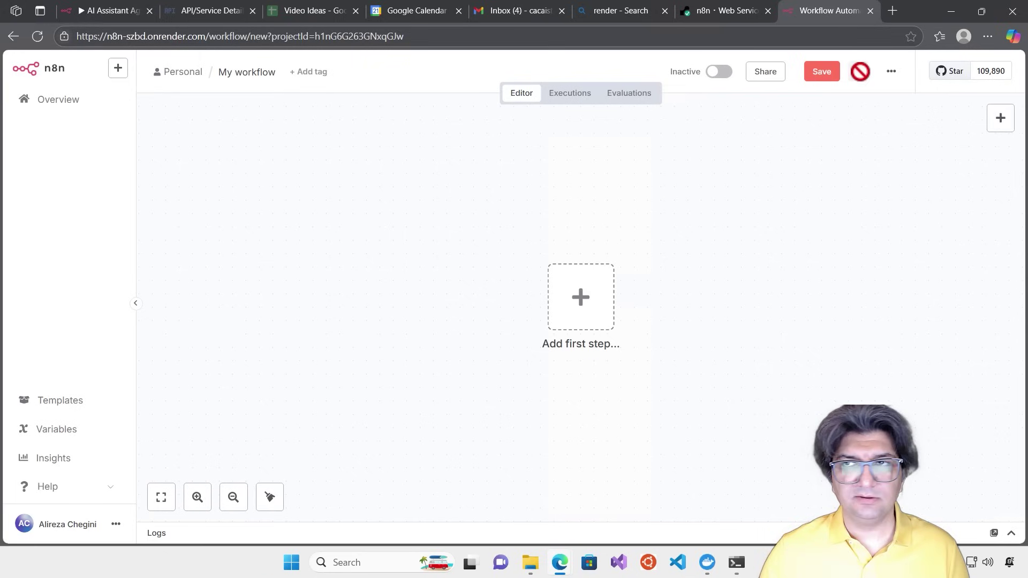
left_click(891, 72)
Import the AI_Assistant_Agent file from Downloads via Import from File
left_click(893, 183)
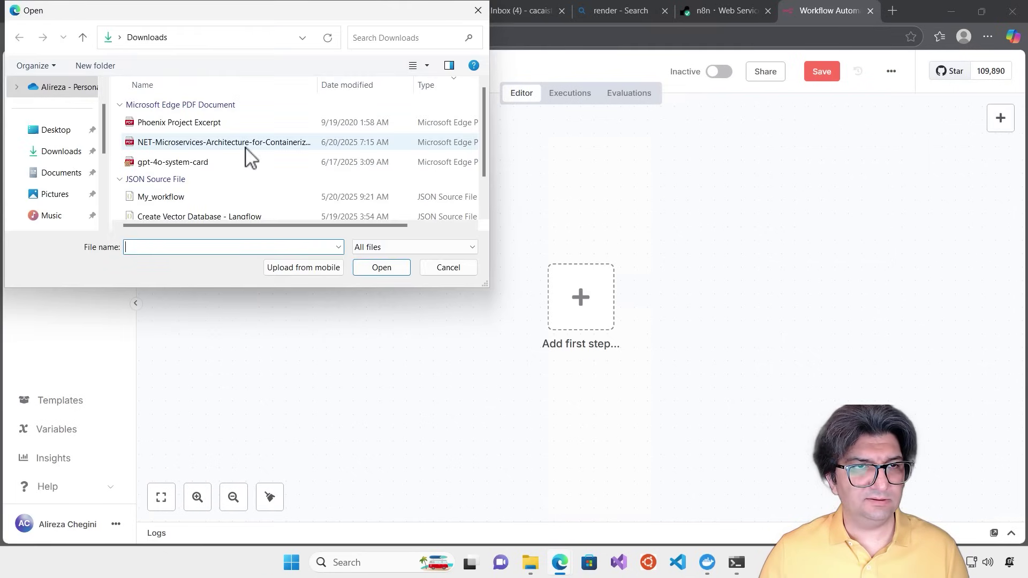
left_click_drag(482, 126, 482, 178)
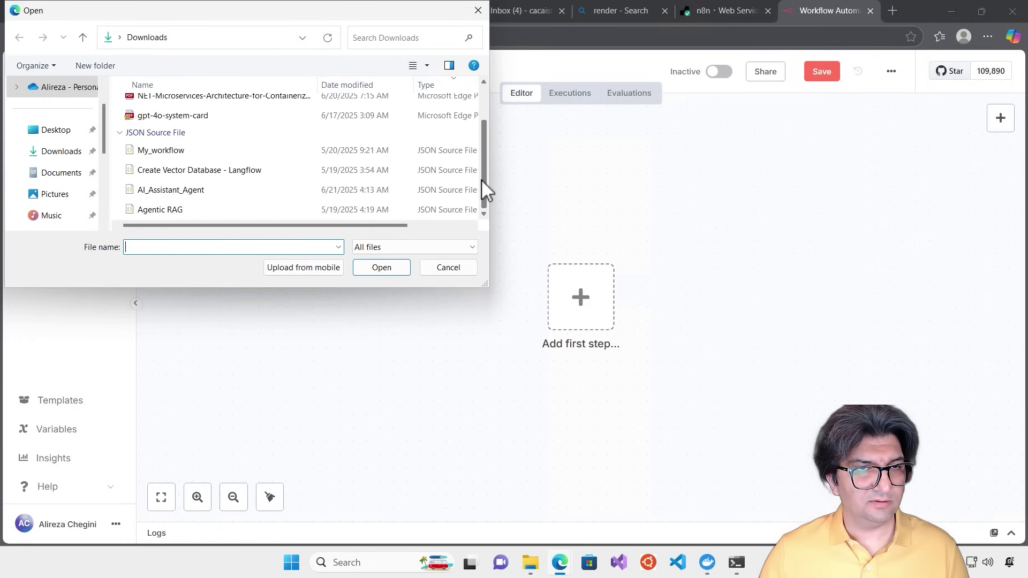
left_click(166, 191)
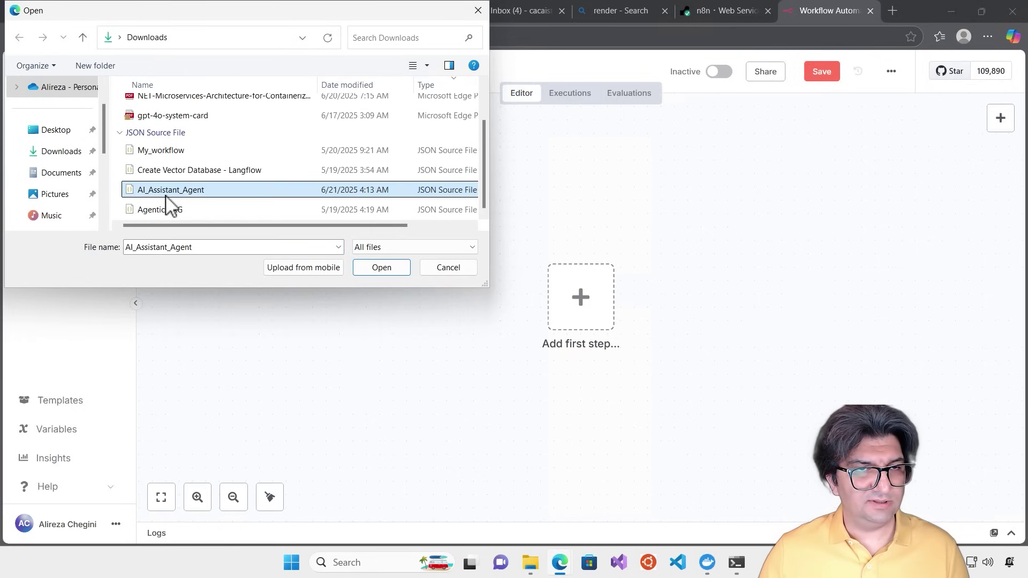
left_click(384, 269)
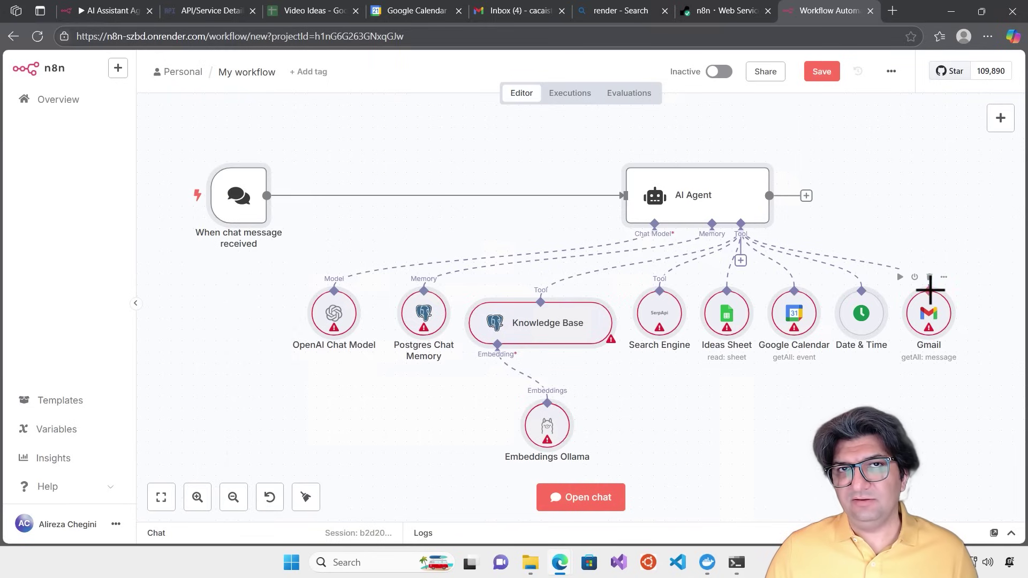
Inspect the Gmail node's Credential field to confirm no account is connected yet
double_click(929, 320)
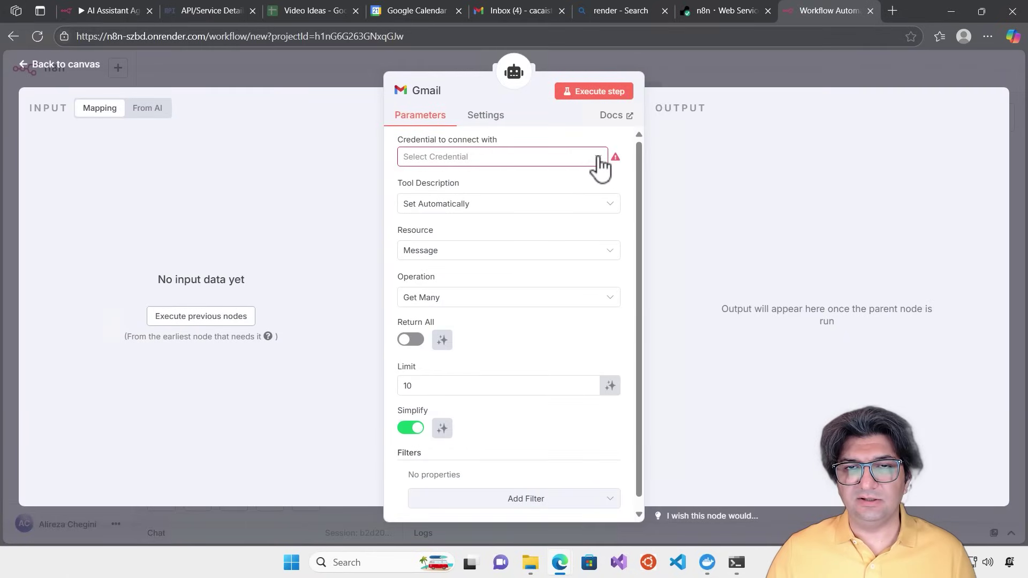
left_click(598, 157)
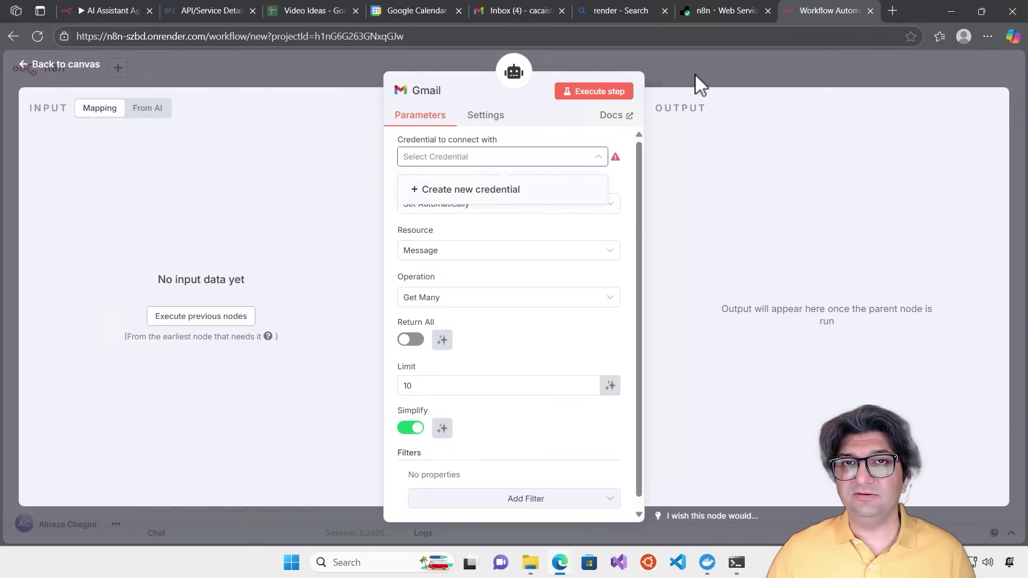
left_click(695, 75)
left_click(695, 75)
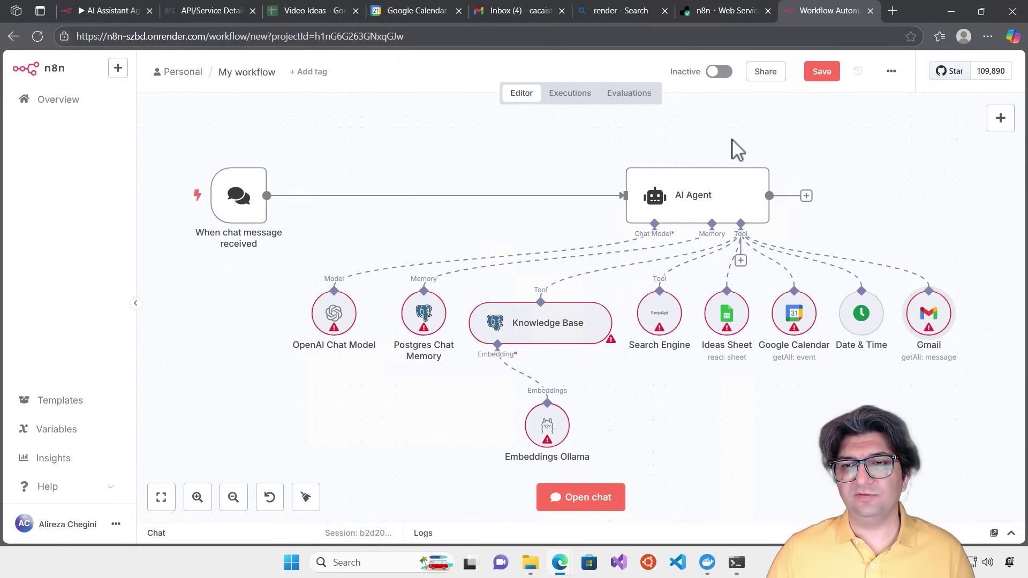
double_click(928, 322)
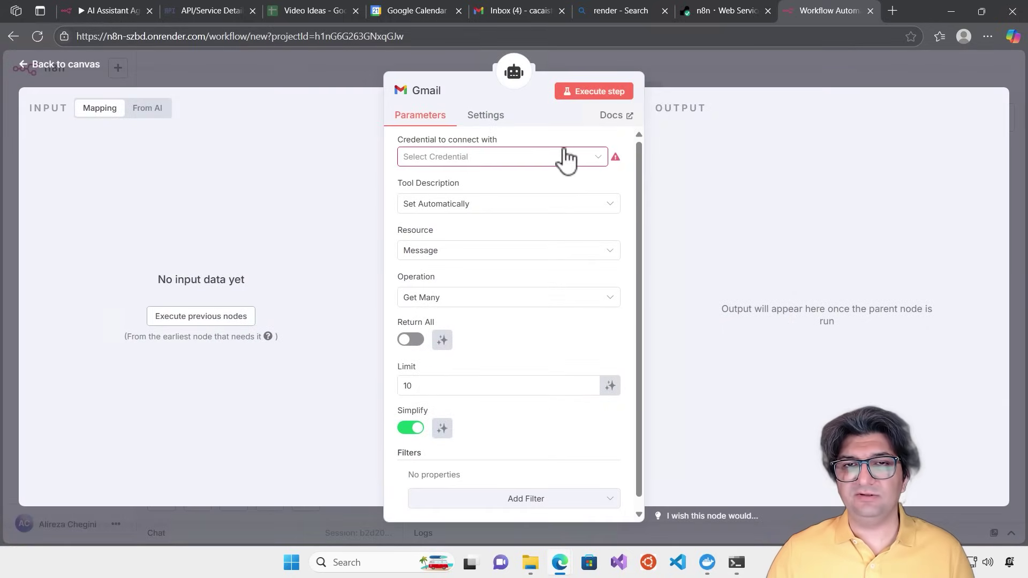
left_click(706, 76)
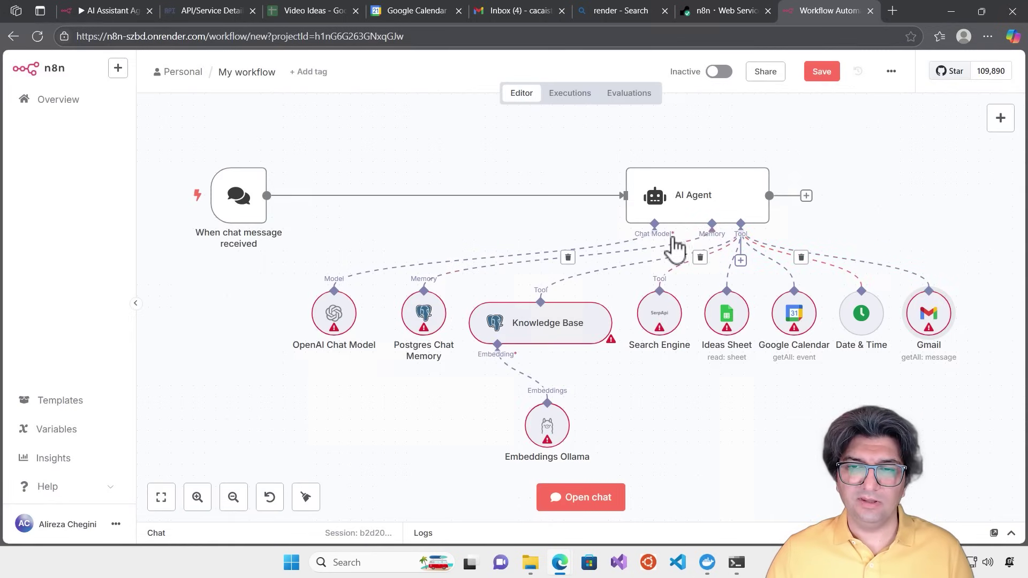
Check the Search Engine node's credentials, then go back to the local AI Assistant Agent workflow
double_click(662, 323)
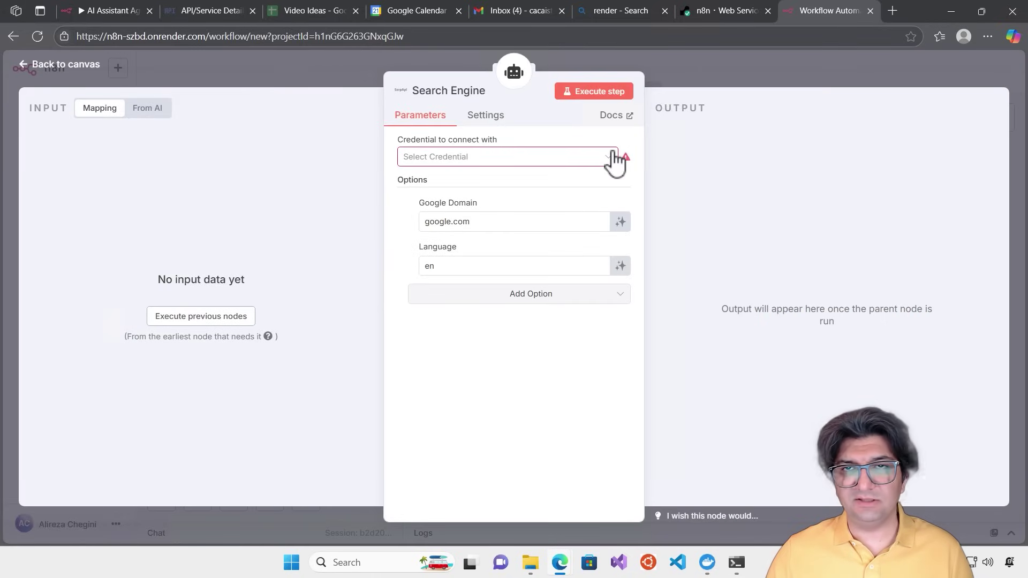
left_click(721, 66)
mouse_move(808, 366)
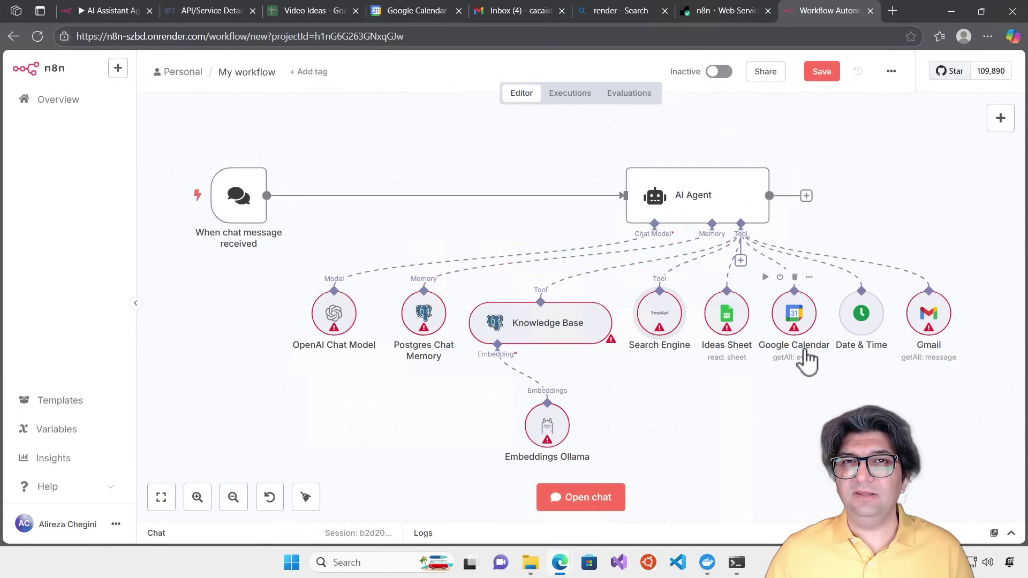
mouse_move(557, 428)
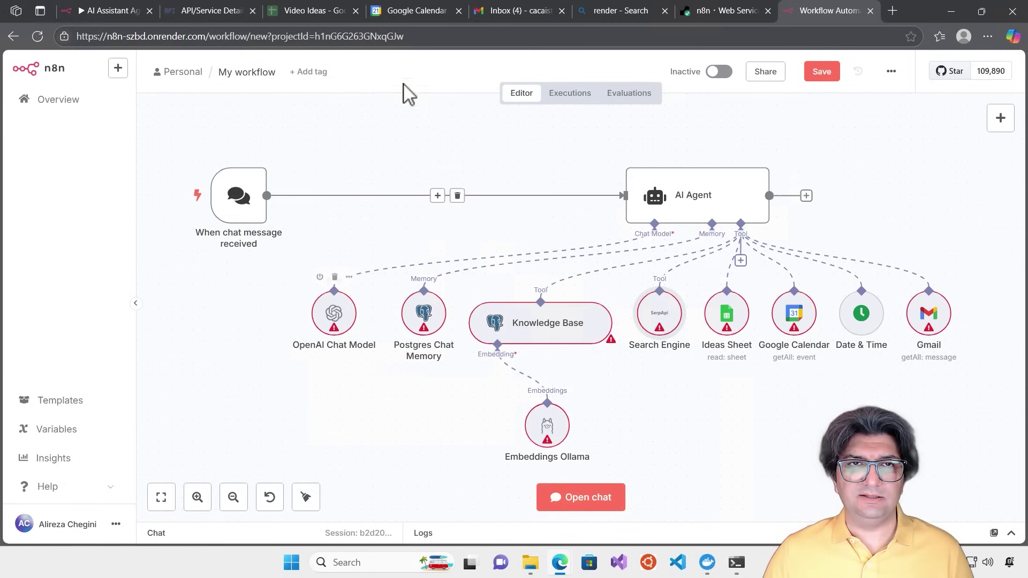
left_click(89, 14)
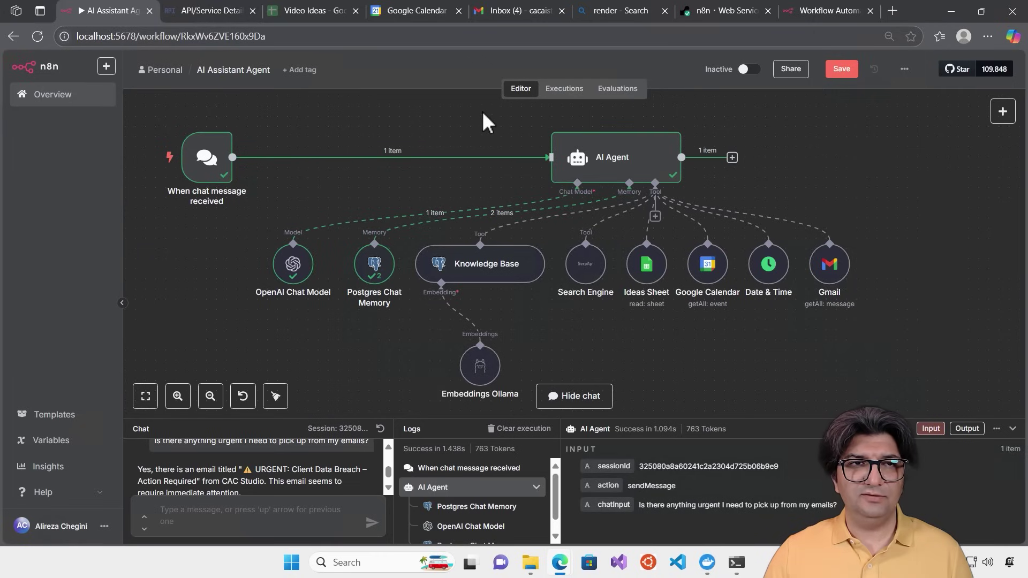